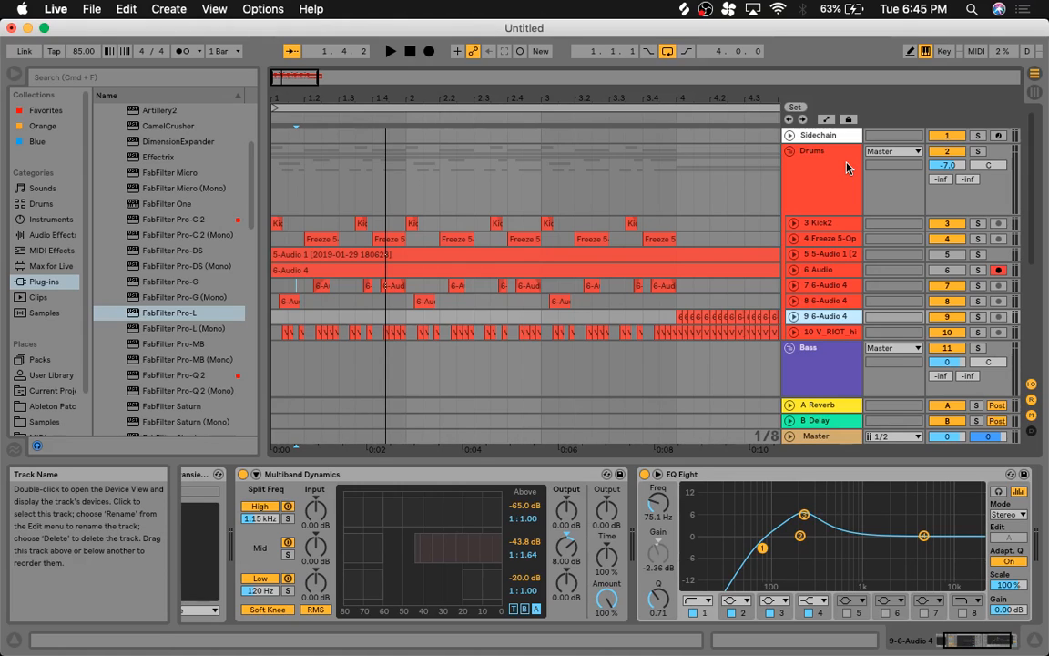
Step: Select the Drums group and collapse it to bring the Bass group tracks into view
left_click(299, 173)
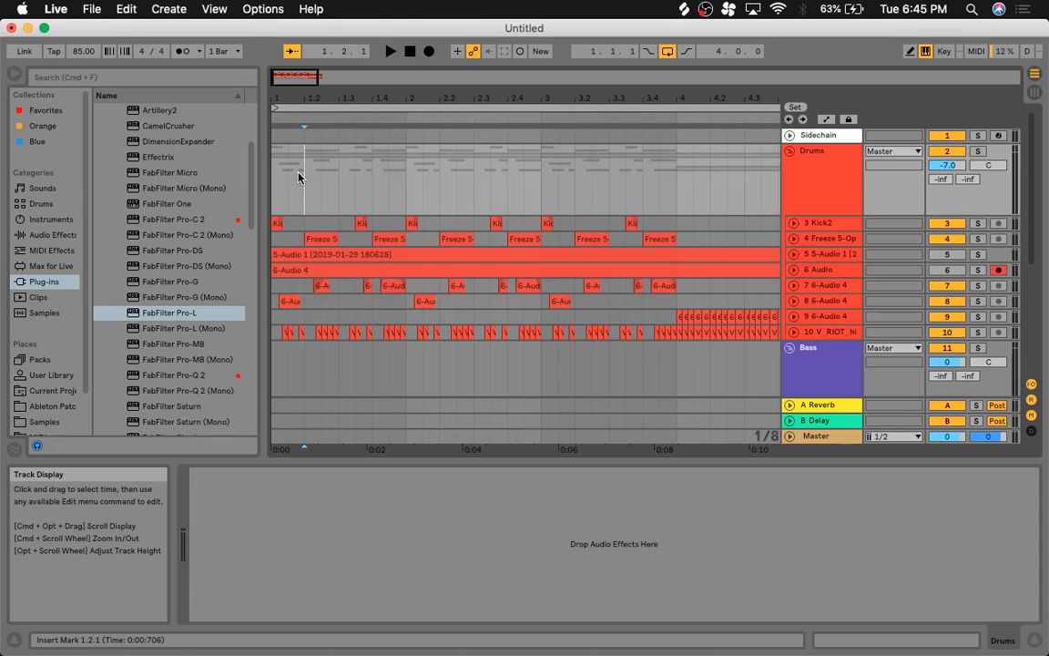
left_click(803, 157)
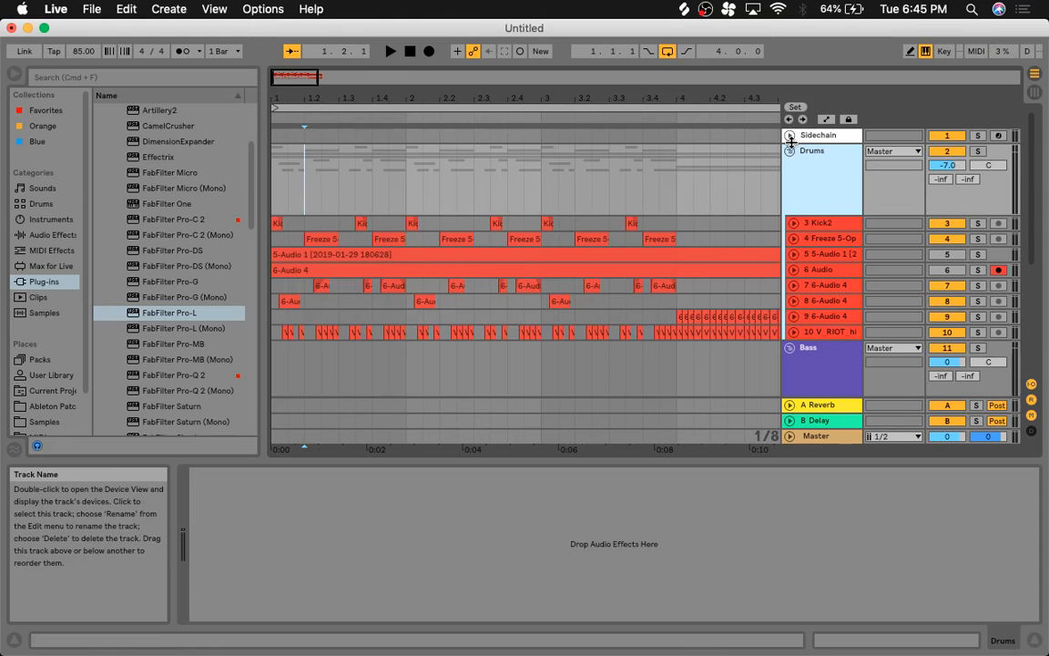
left_click(791, 153)
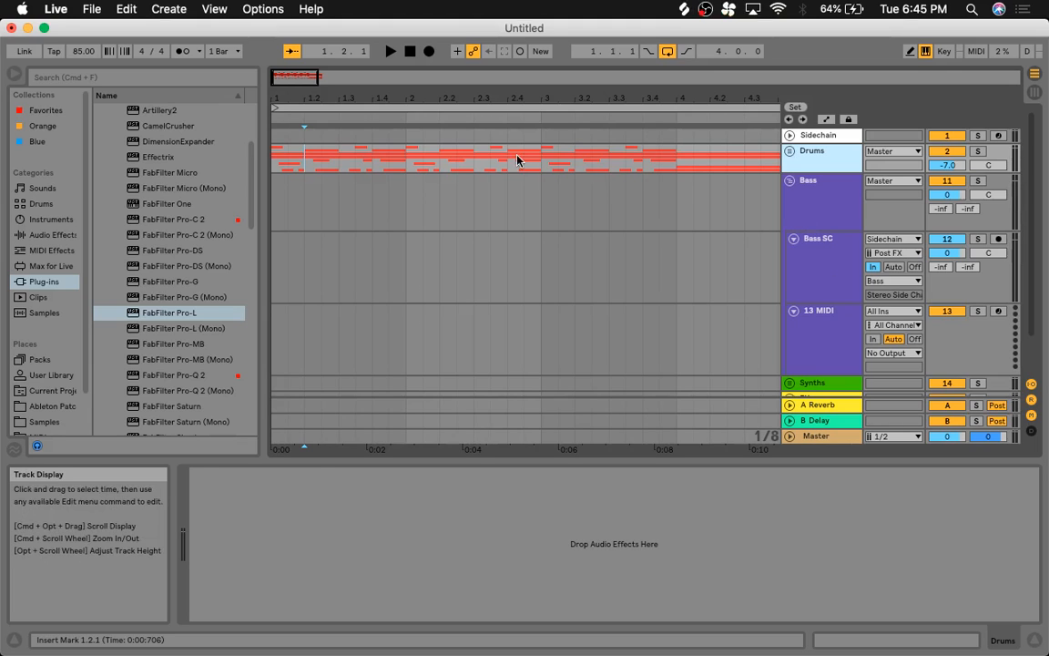
Step: Close the FabFilter Pro-L window on the Bass SC track and delete the plug-in from its device chain
left_click(337, 209)
key("Down")
key("Up")
key("Left")
key("Down")
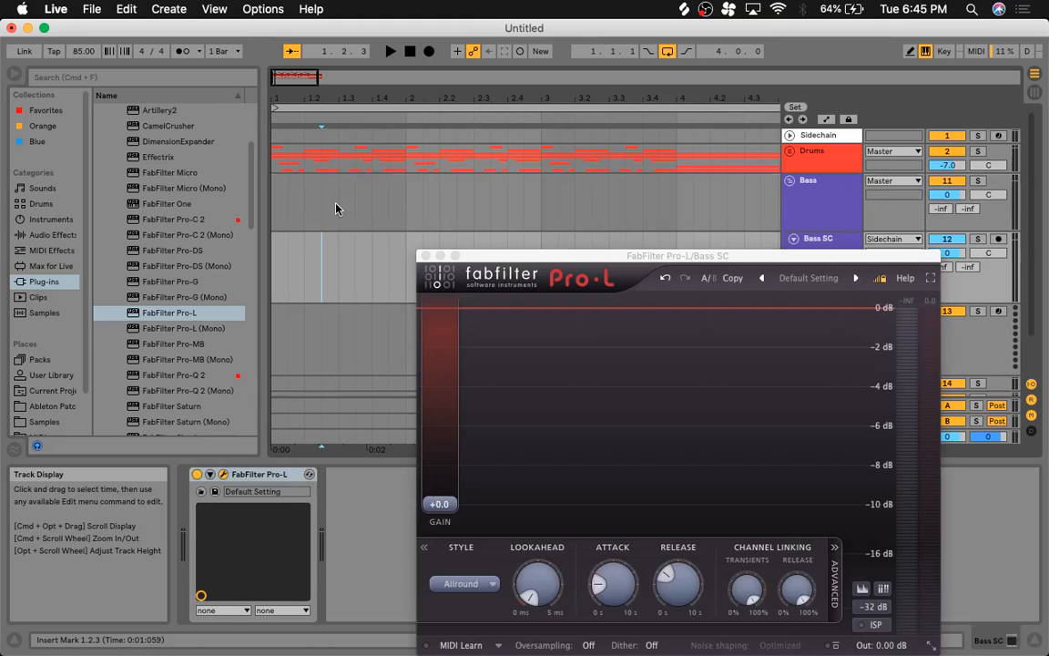
key("Down")
key("Up")
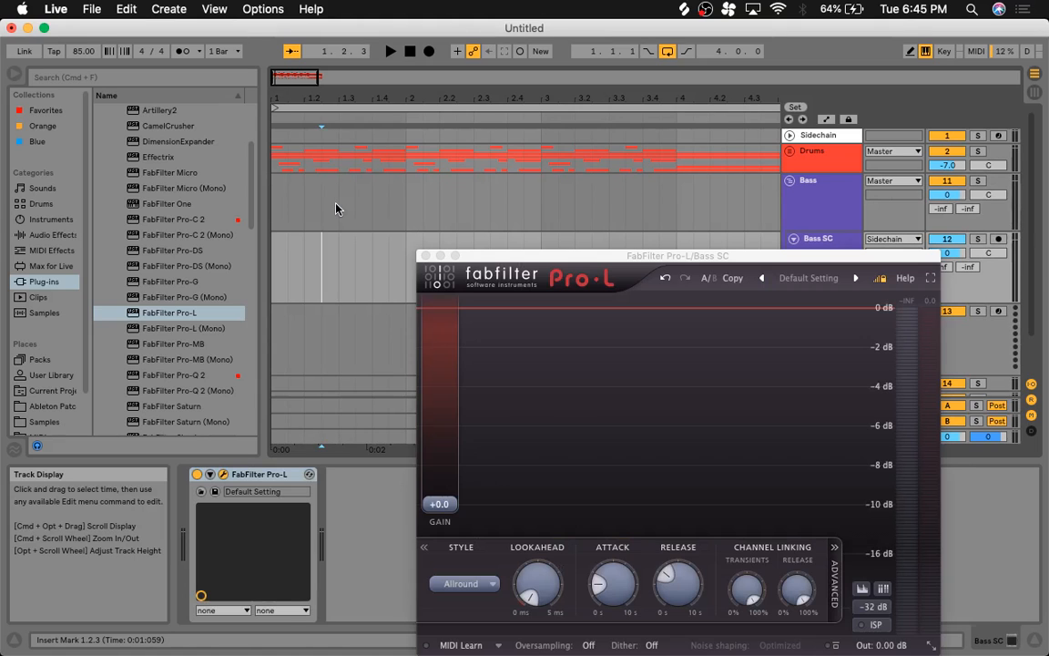
left_click(562, 267)
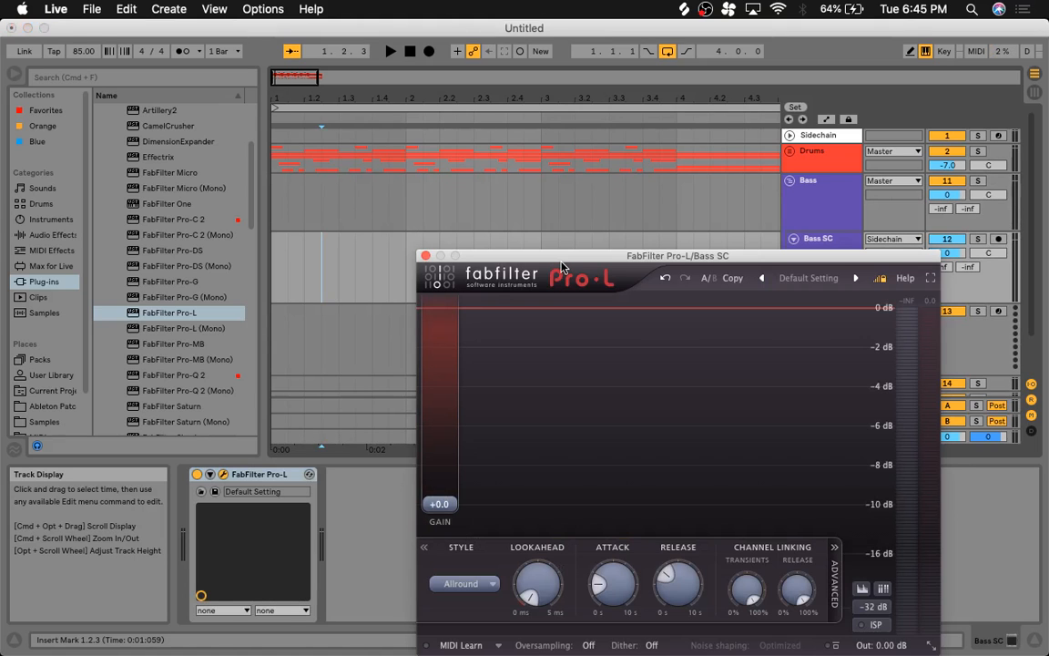
left_click(425, 256)
left_click(234, 474)
key("Delete")
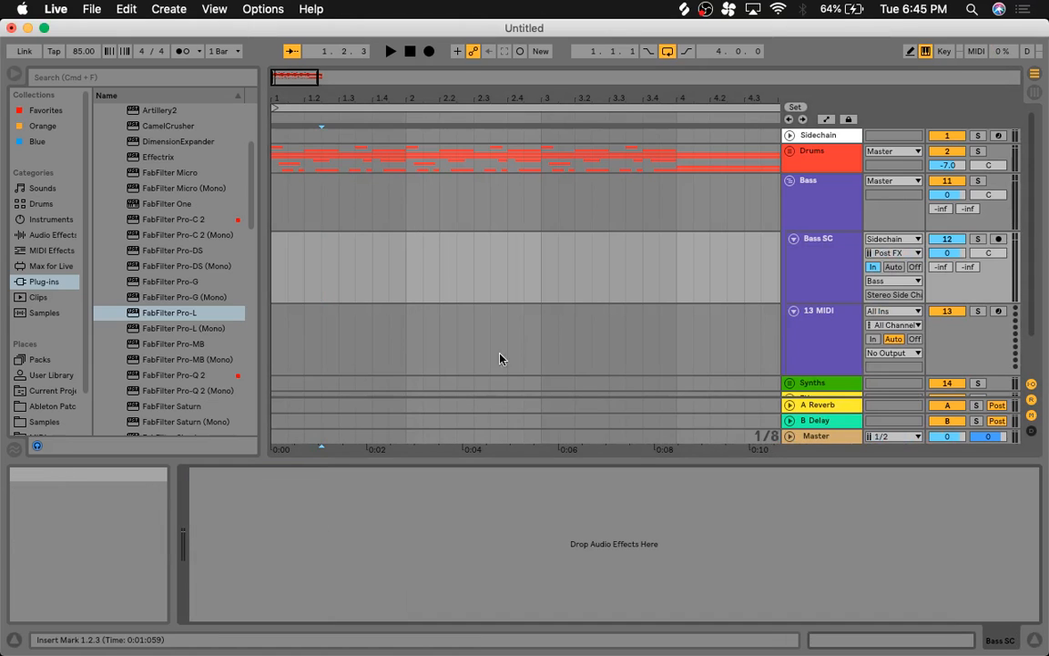
Step: Raise the system volume and play the drum loop from bar 1 to hear the current beat
left_click(790, 151)
left_click_drag(285, 70, 285, 54)
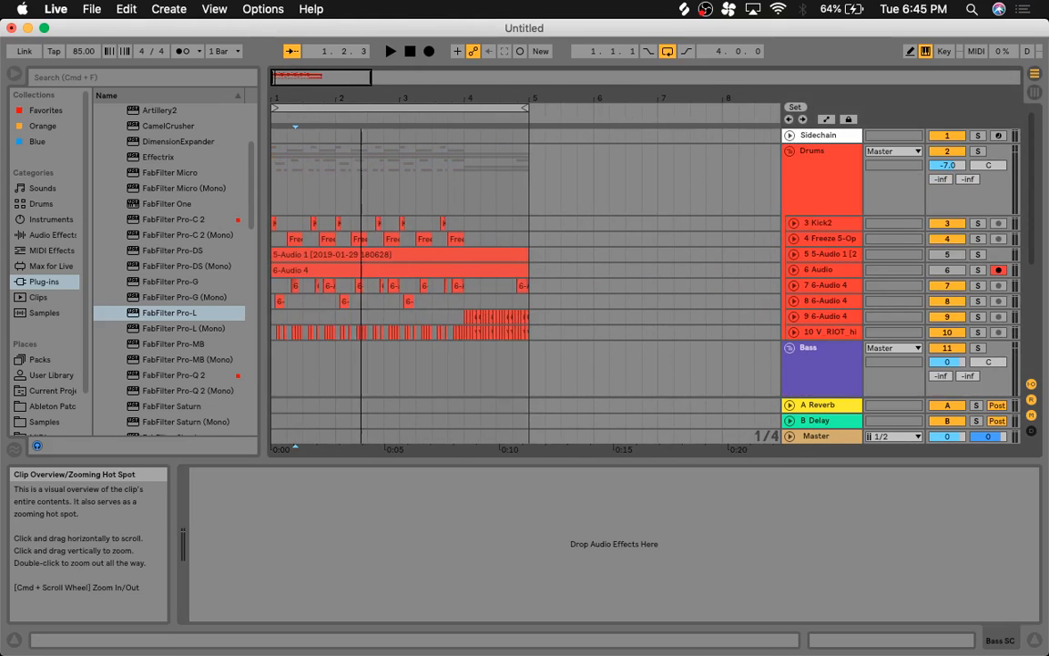
left_click(790, 152)
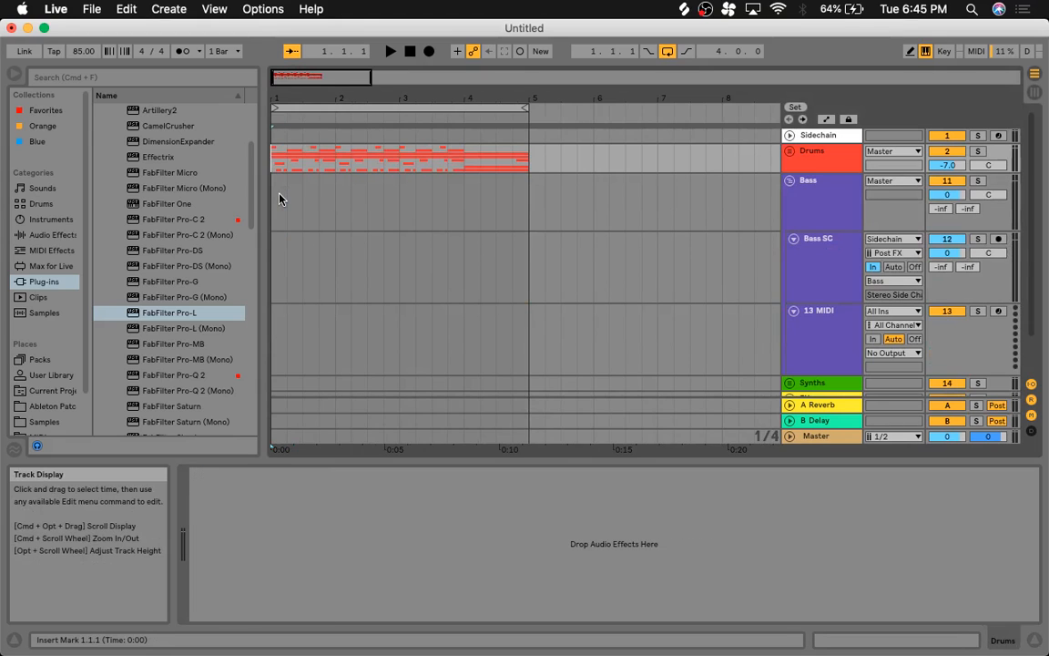
left_click(279, 198)
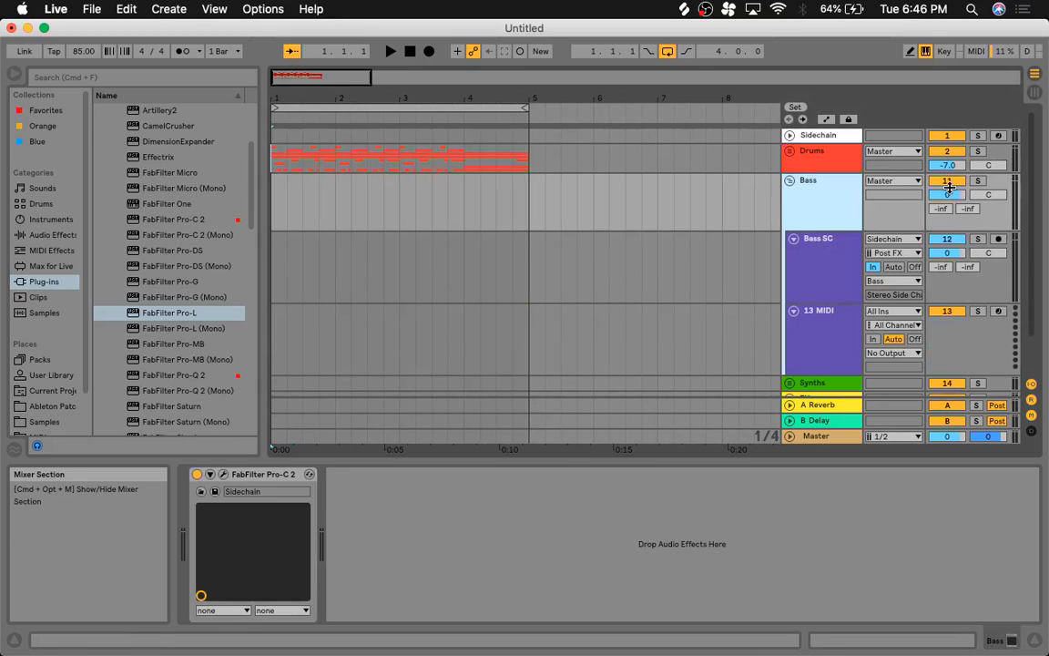
left_click(790, 151)
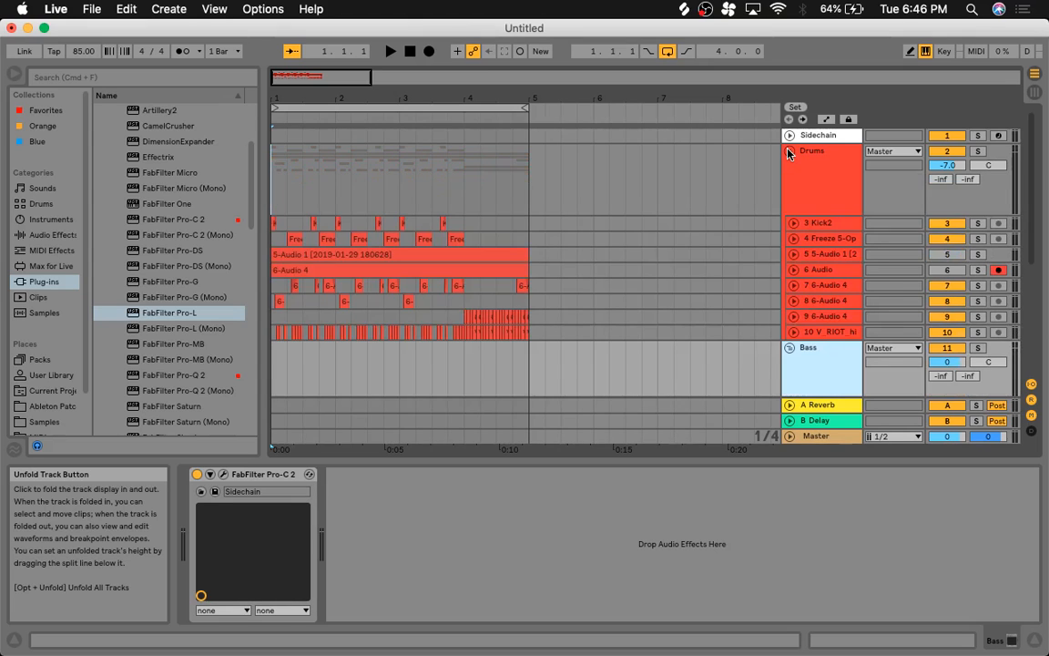
left_click(790, 151)
left_click(789, 151)
left_click(790, 151)
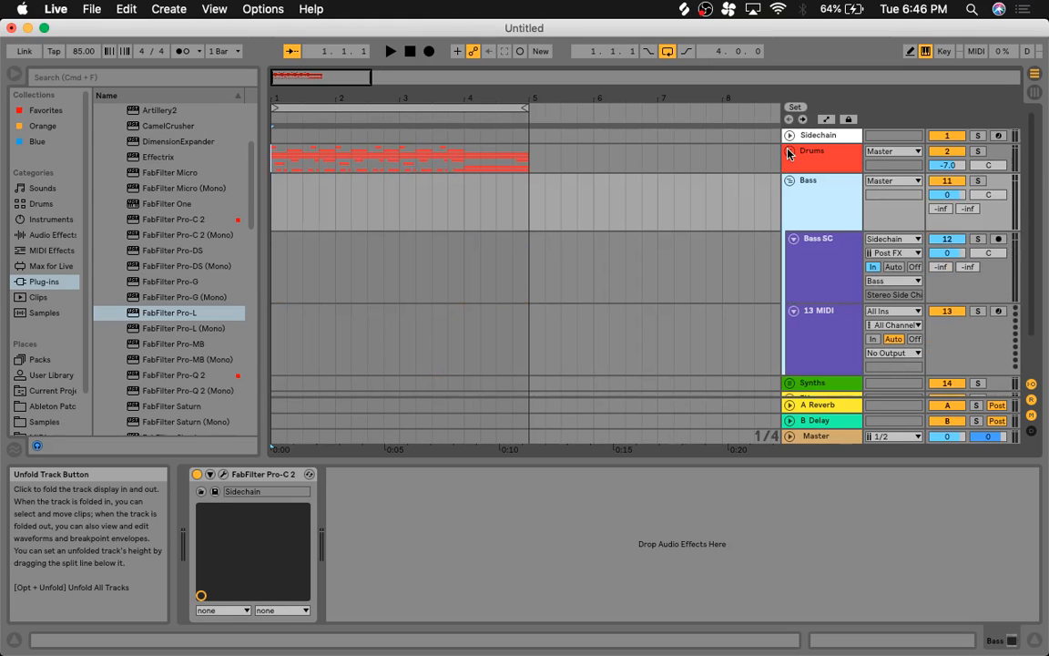
key("XF86AudioRaiseVolume")
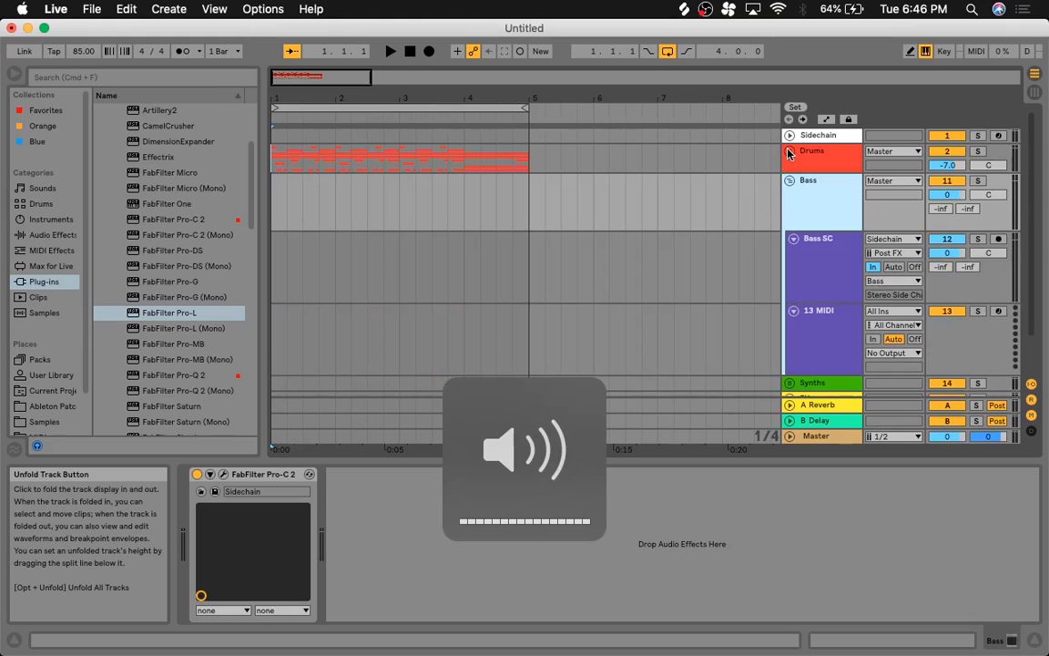
key("space")
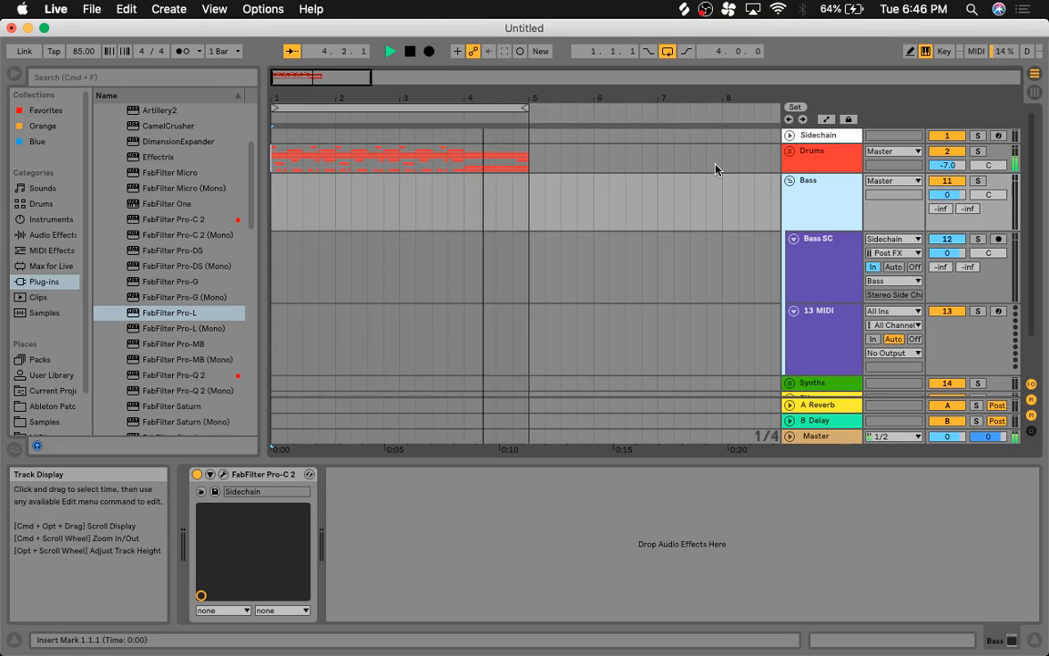
left_click(790, 151)
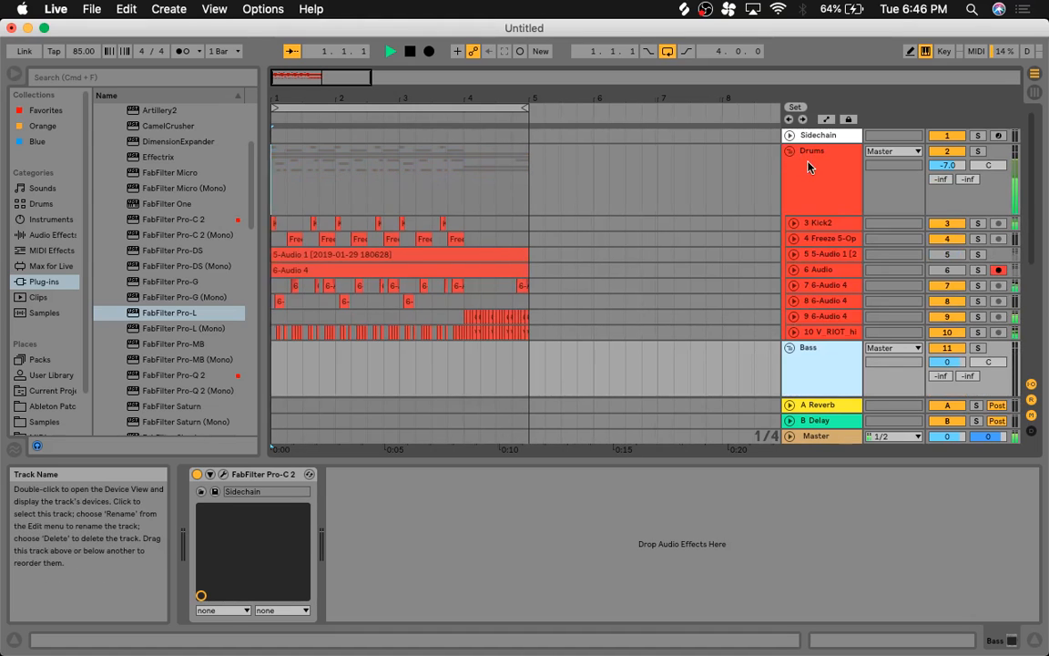
key("space")
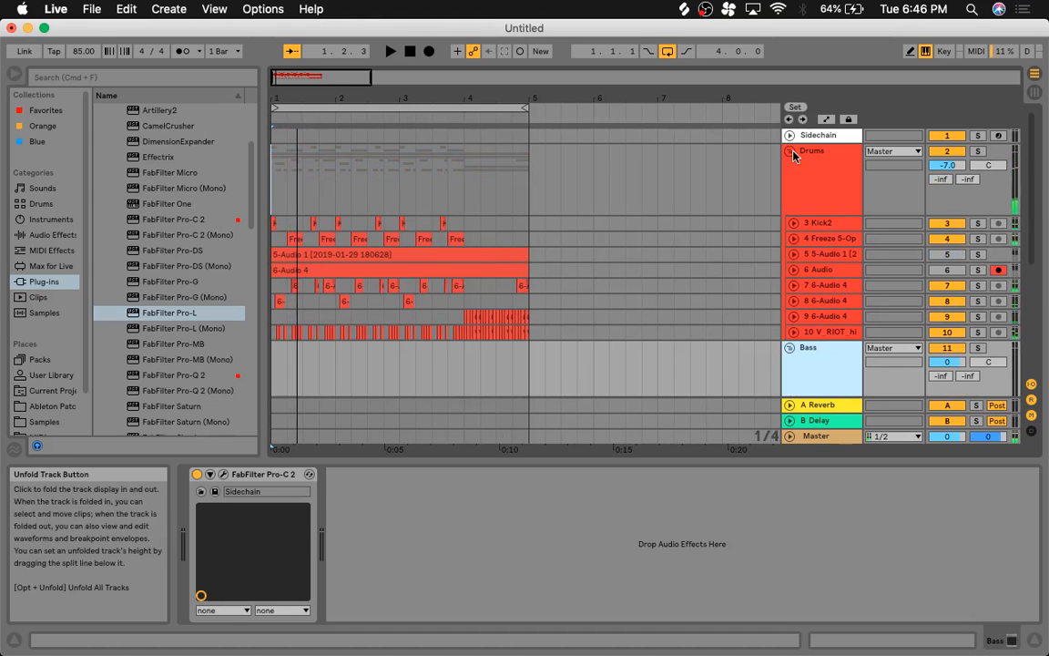
Step: Collapse the Drums group and delete the empty 13 MIDI track below Bass SC
left_click(790, 151)
scroll(793, 155, "down", 2)
left_click(813, 217)
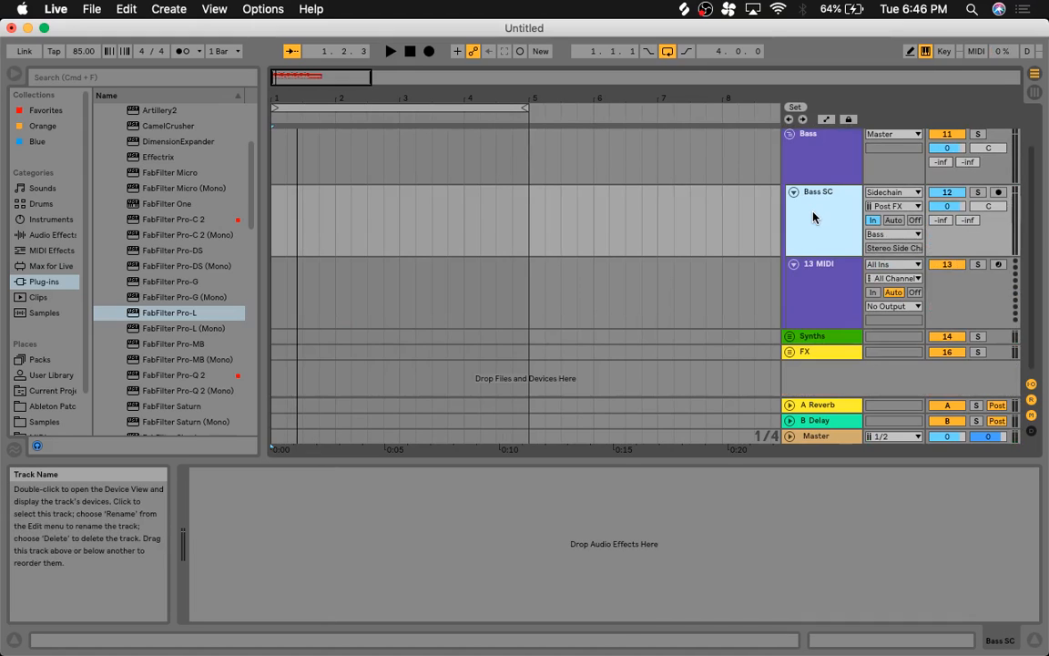
left_click(839, 290)
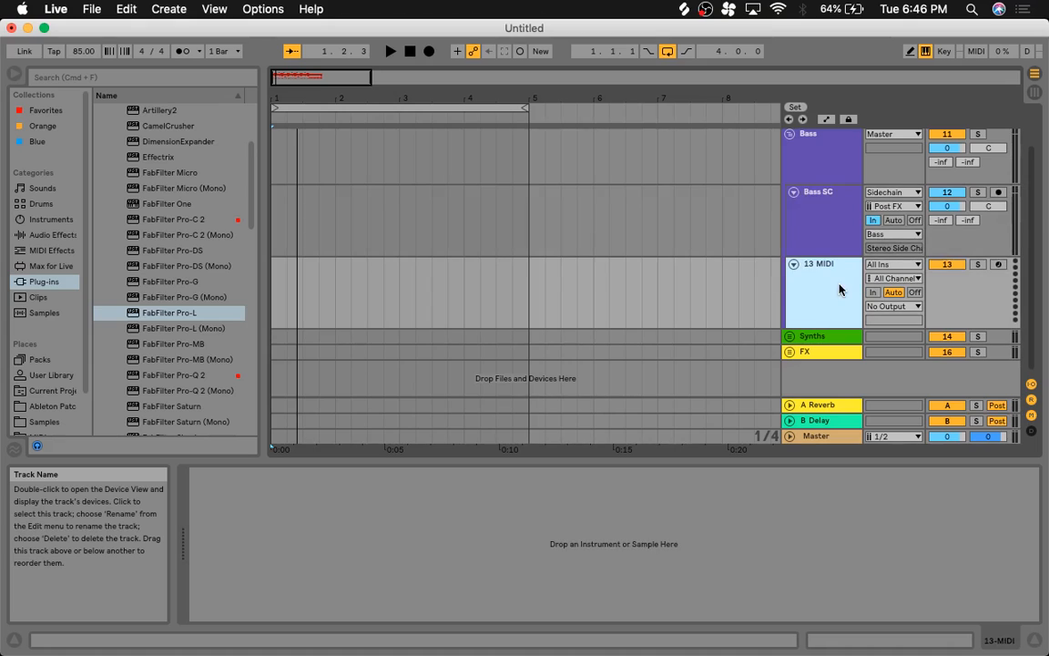
key("Delete")
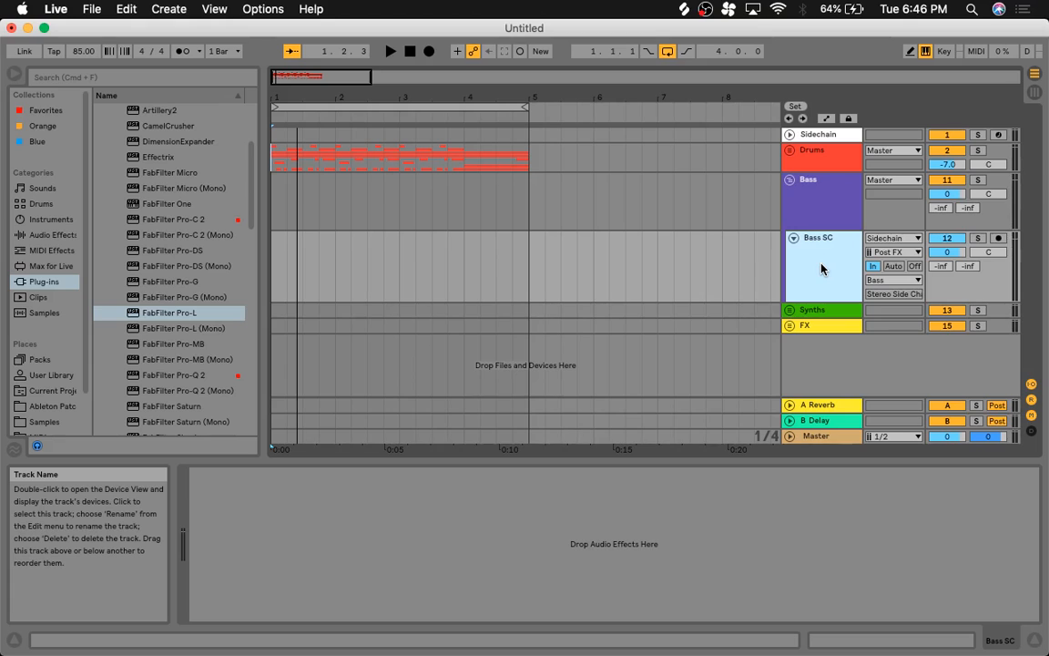
key("super+shift+t")
scroll(165, 297, "down", 10)
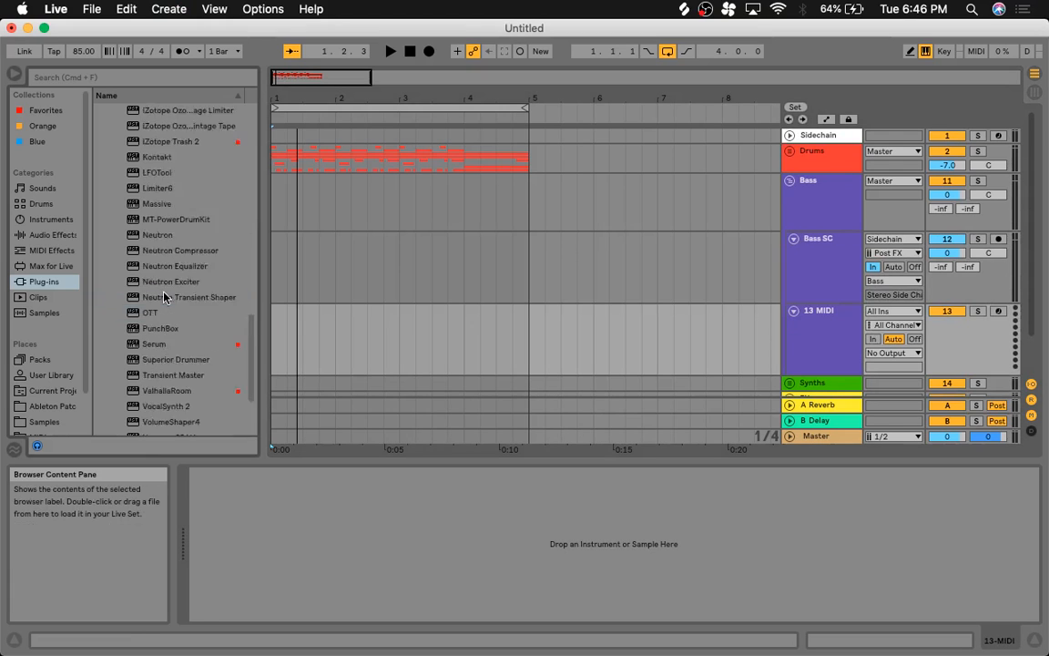
scroll(182, 299, "down", 5)
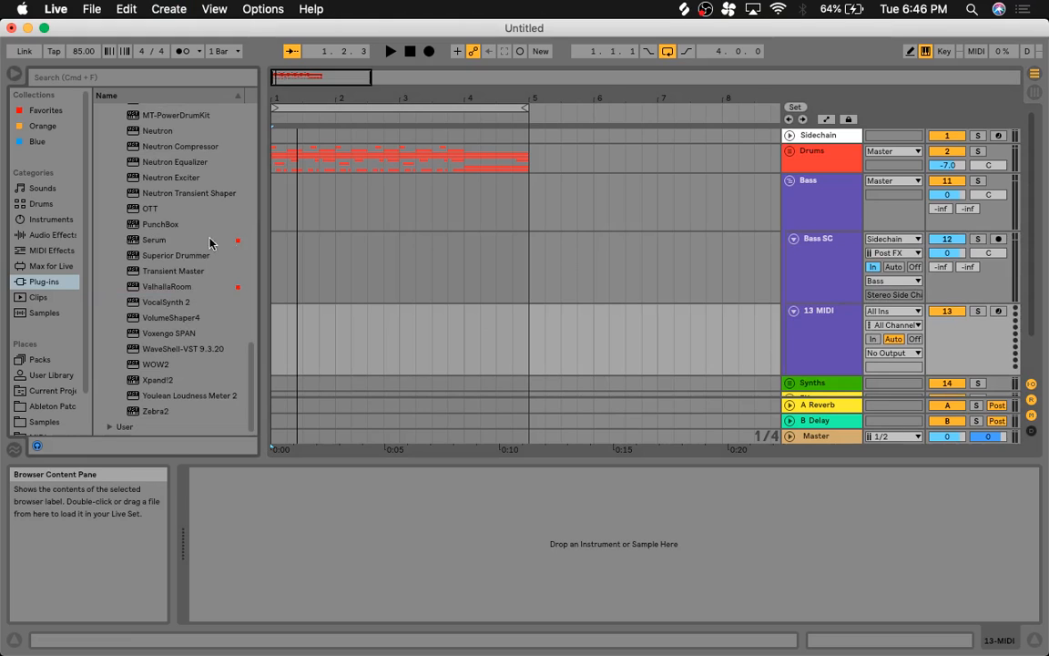
left_click(727, 315)
key("BackSpace")
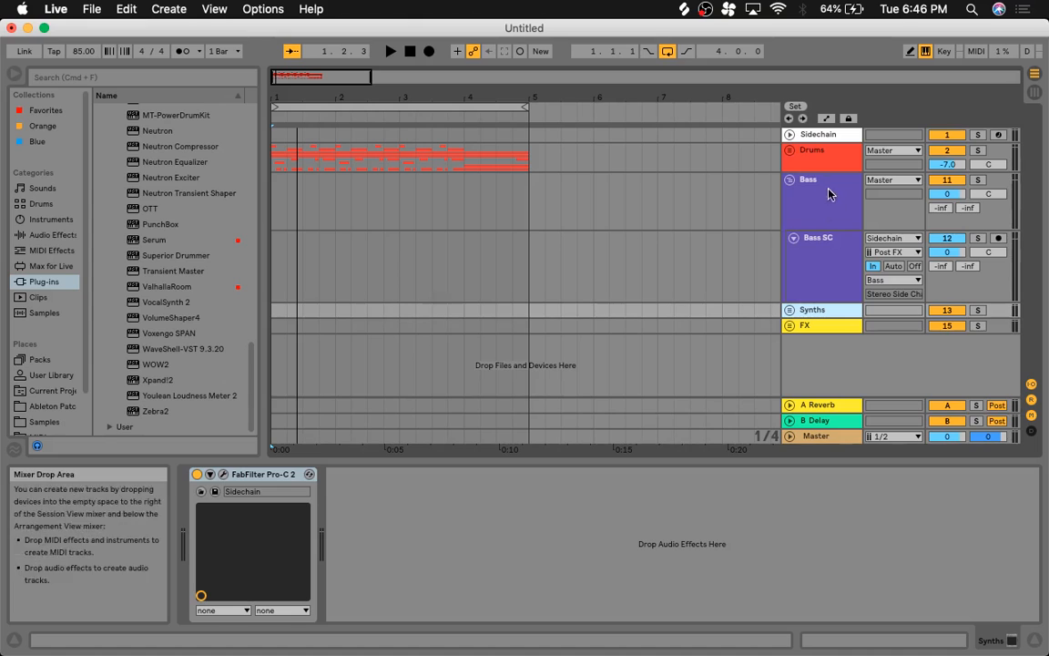
Step: Expand the Drums group and insert a new MIDI track directly below Bass SC inside the Bass group
left_click(791, 152)
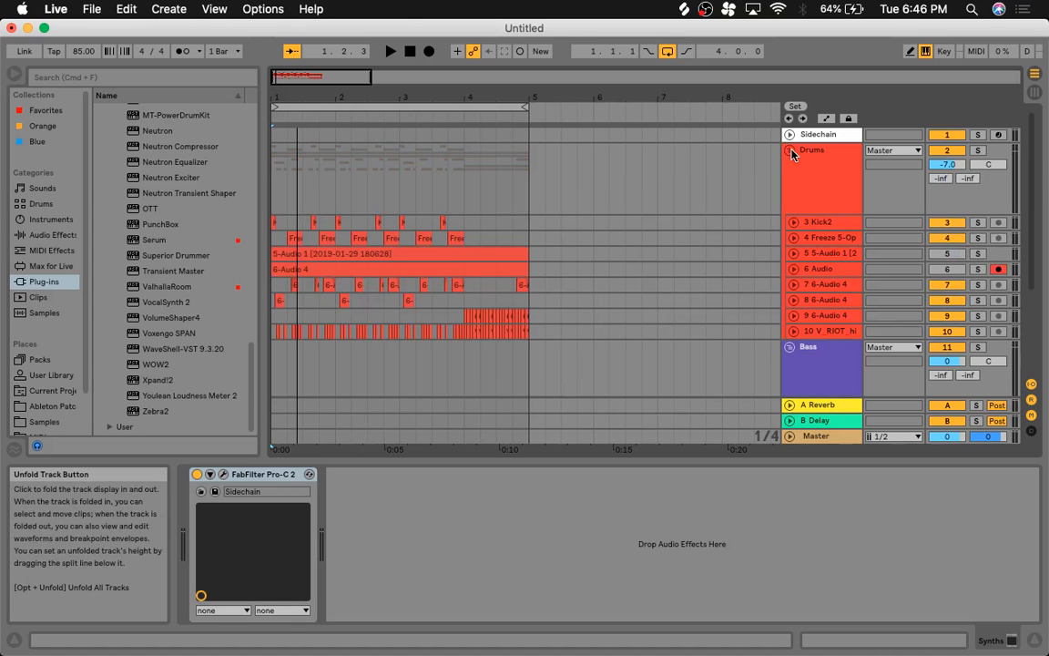
scroll(832, 367, "down", 4)
left_click(838, 317)
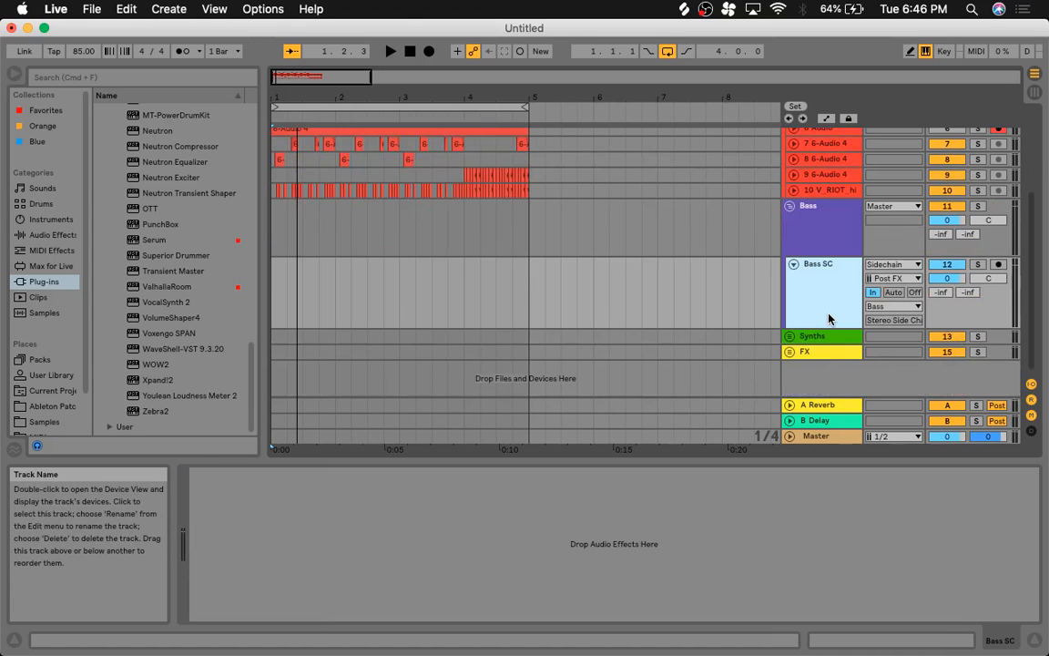
key("cmd+shift+t")
left_click(834, 350)
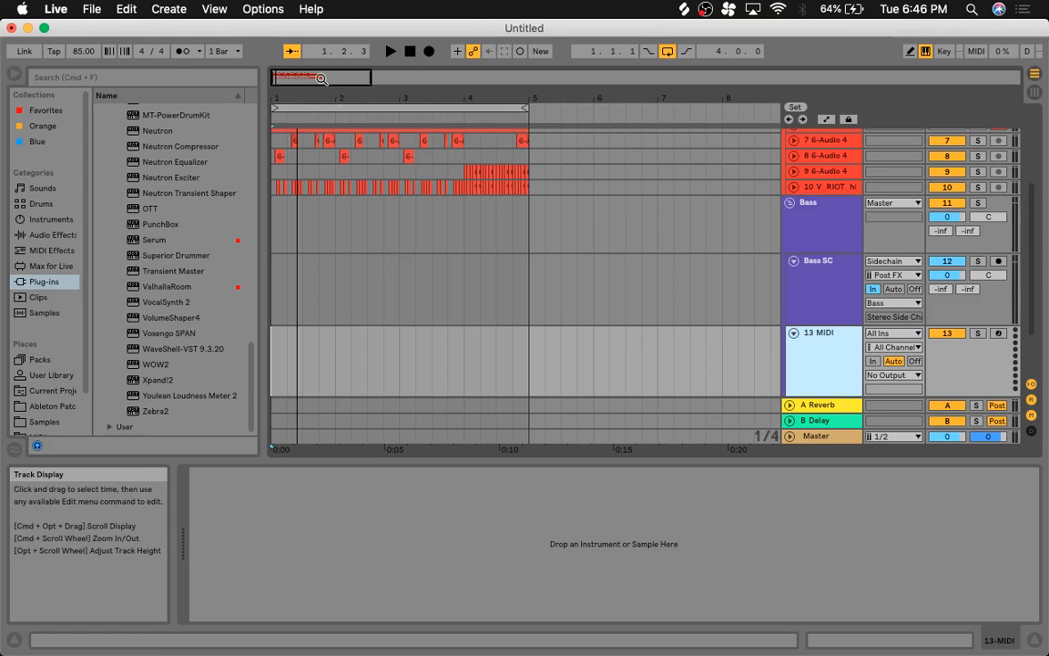
Step: Browse the audio effects, instruments, favorites, drums and Max for Live devices for a sound source for the new MIDI track
left_click(173, 75)
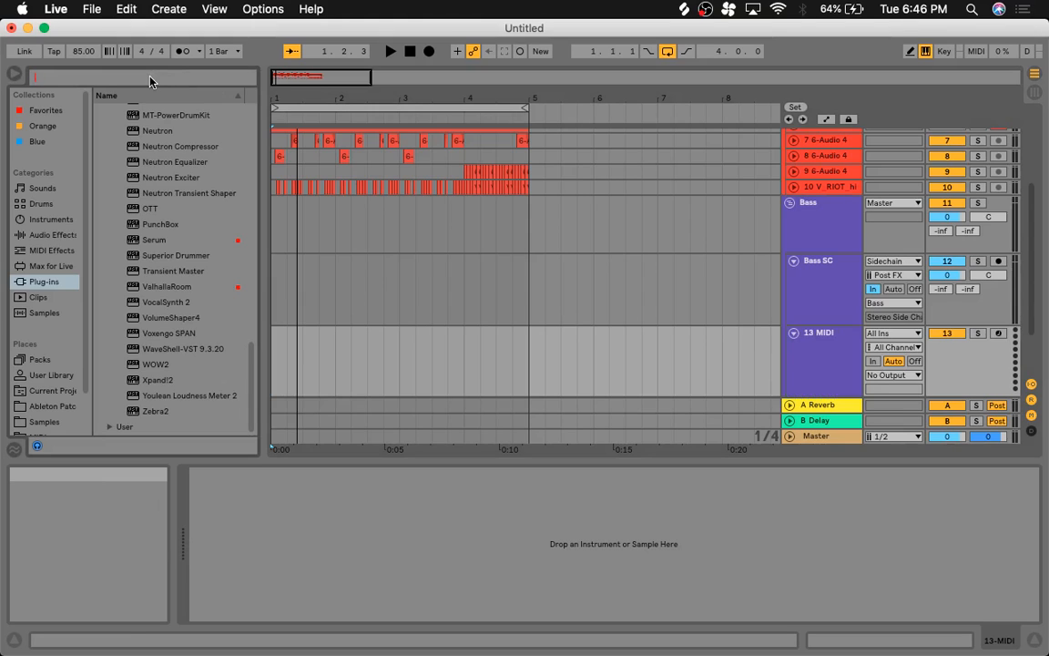
left_click(53, 235)
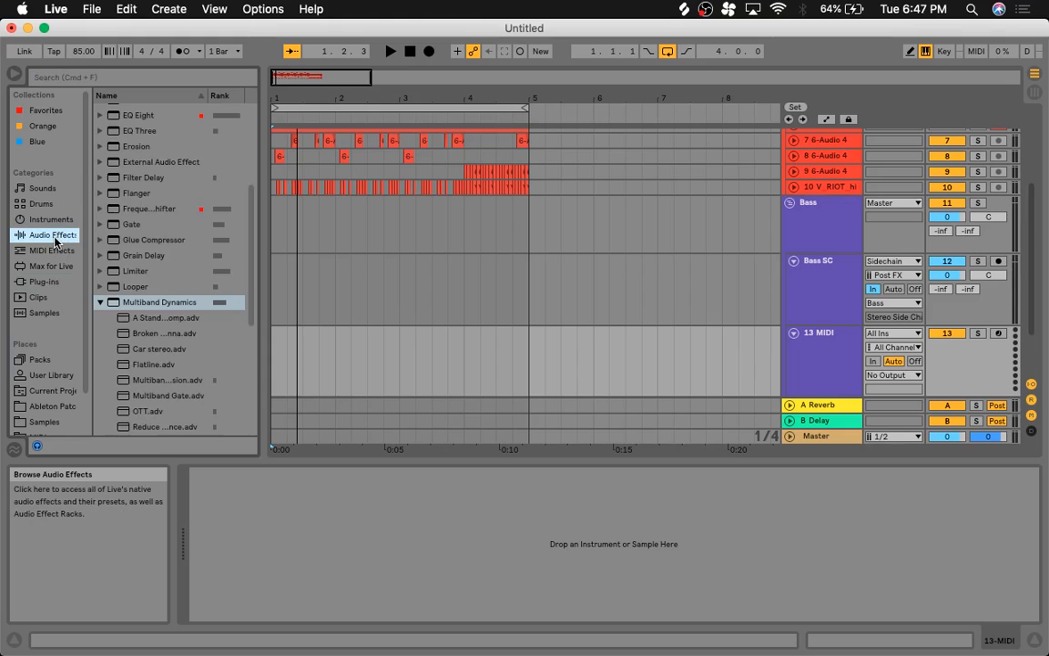
left_click(41, 225)
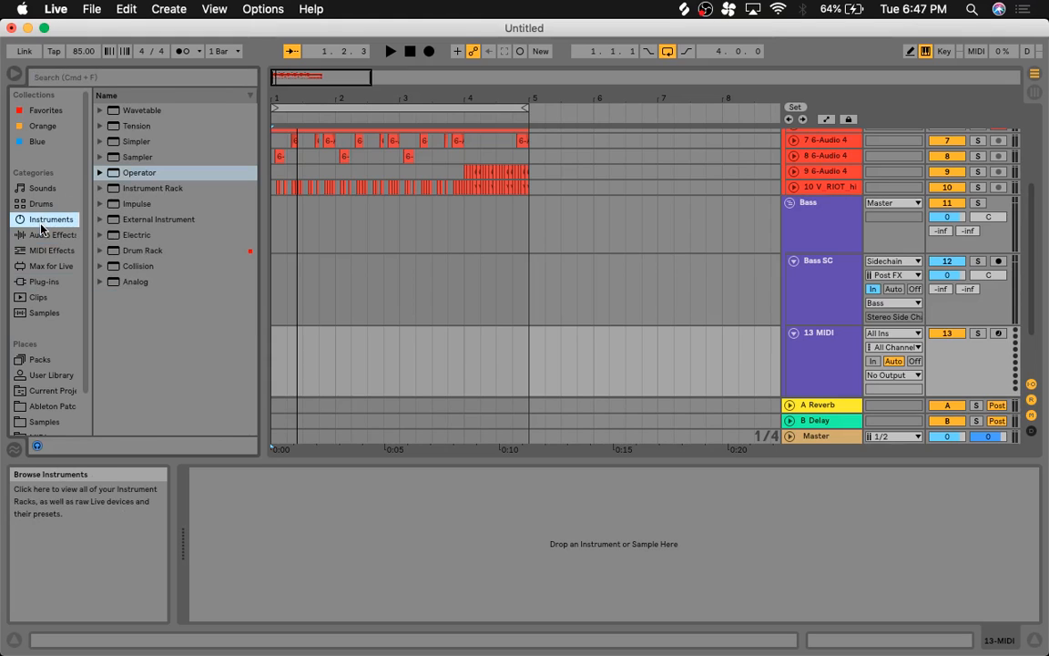
left_click(123, 80)
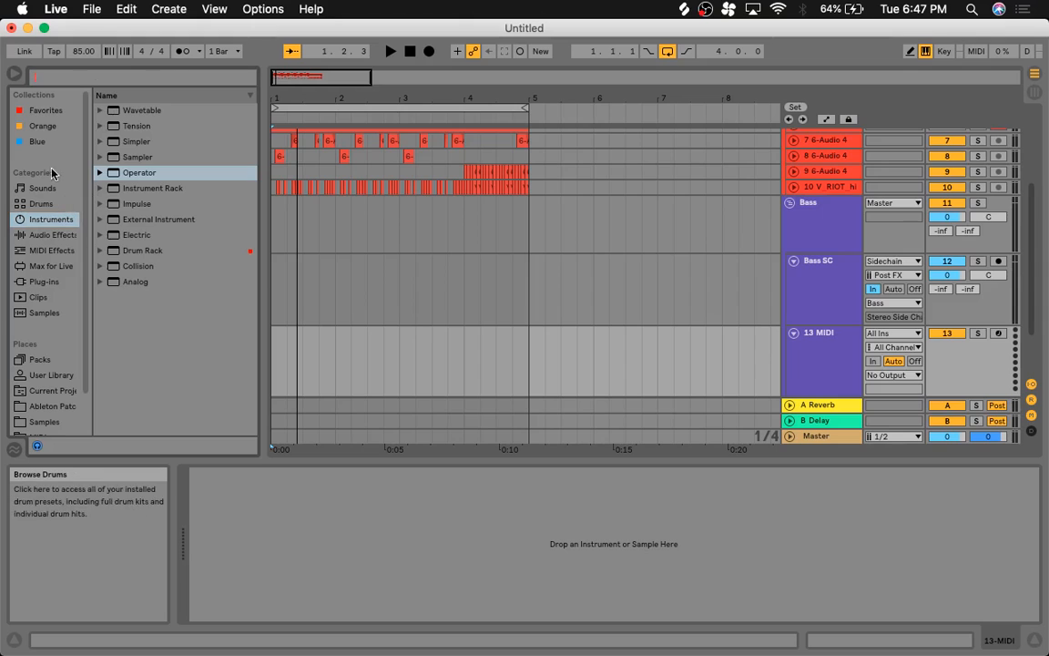
left_click(40, 109)
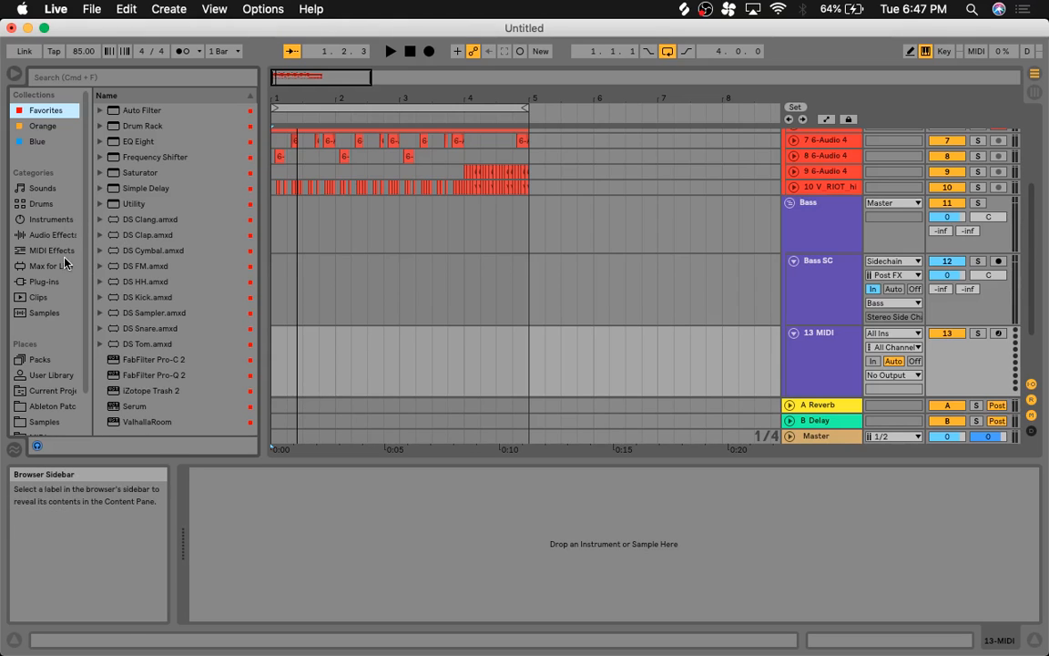
scroll(65, 263, "down", 2)
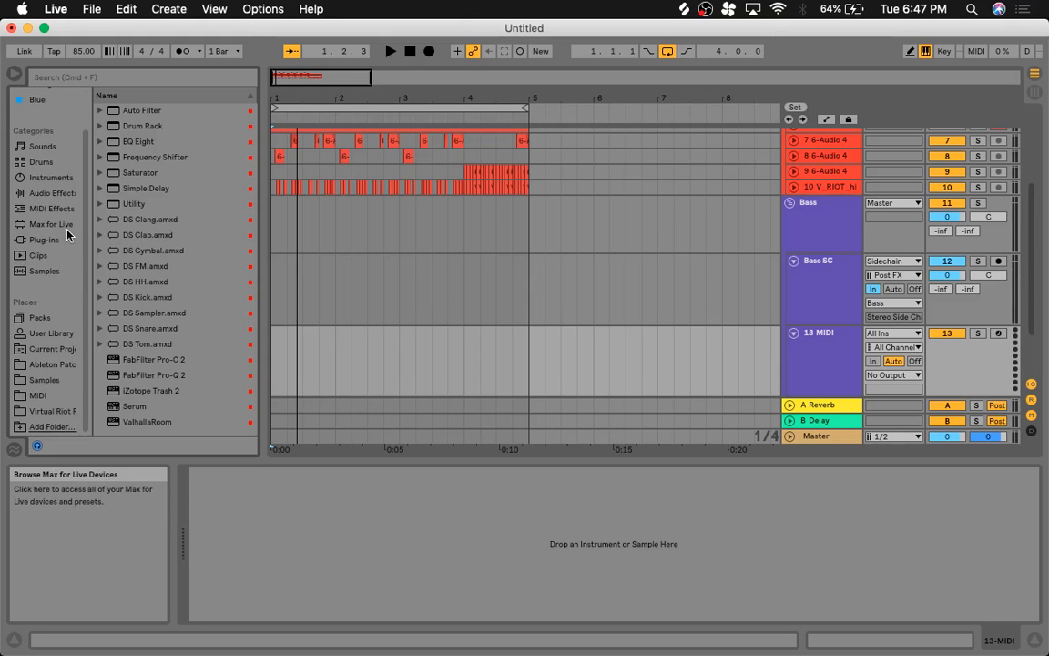
left_click(48, 224)
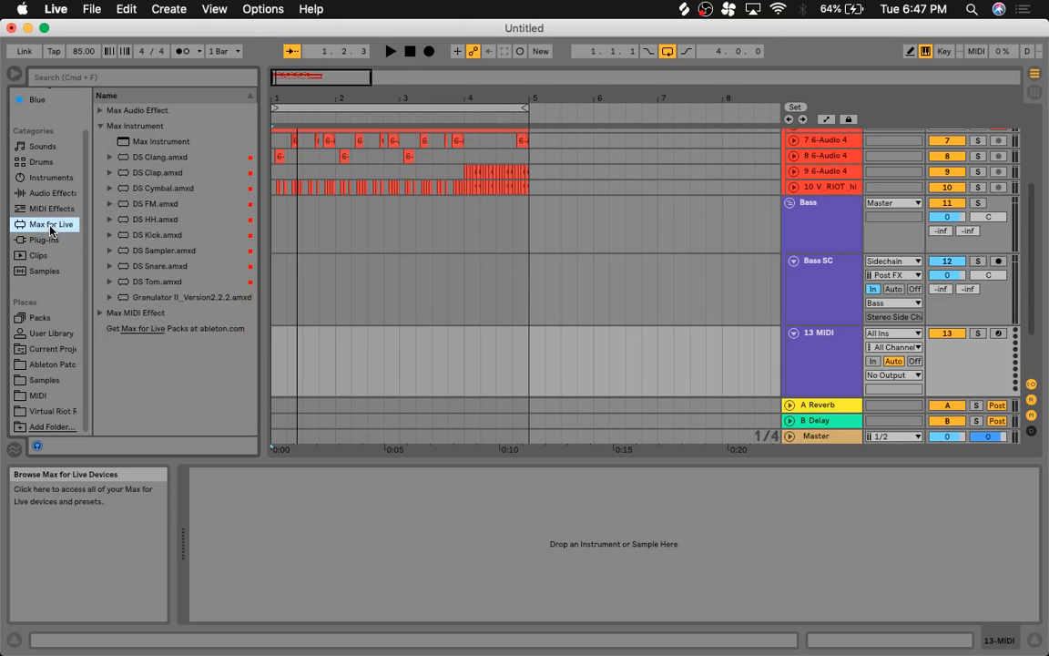
left_click(40, 162)
left_click(50, 178)
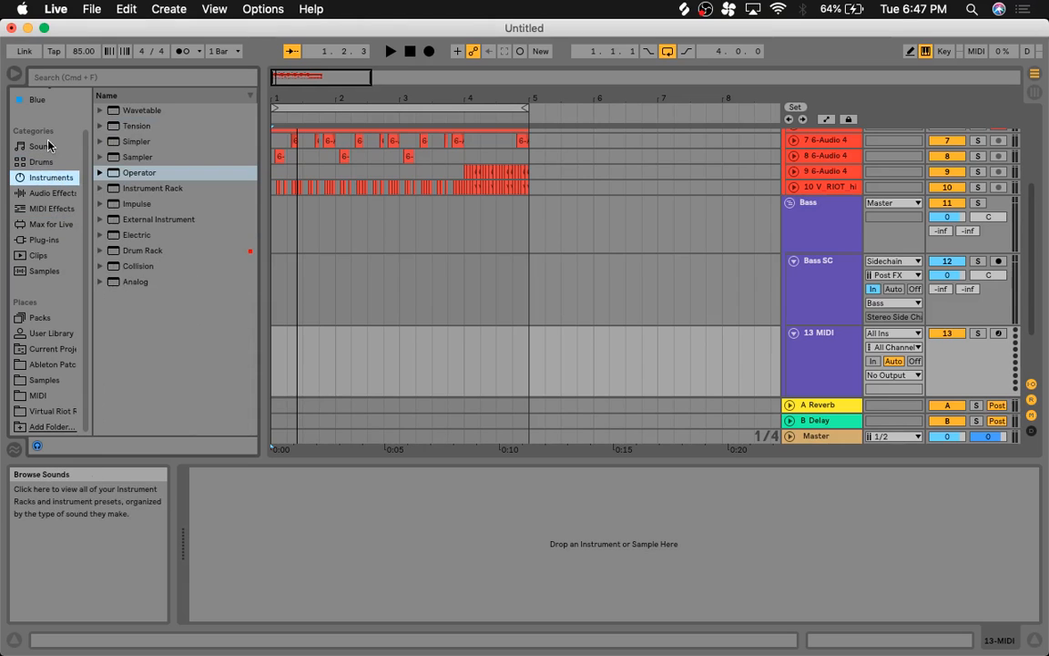
scroll(45, 151, "up", 2)
left_click(42, 268)
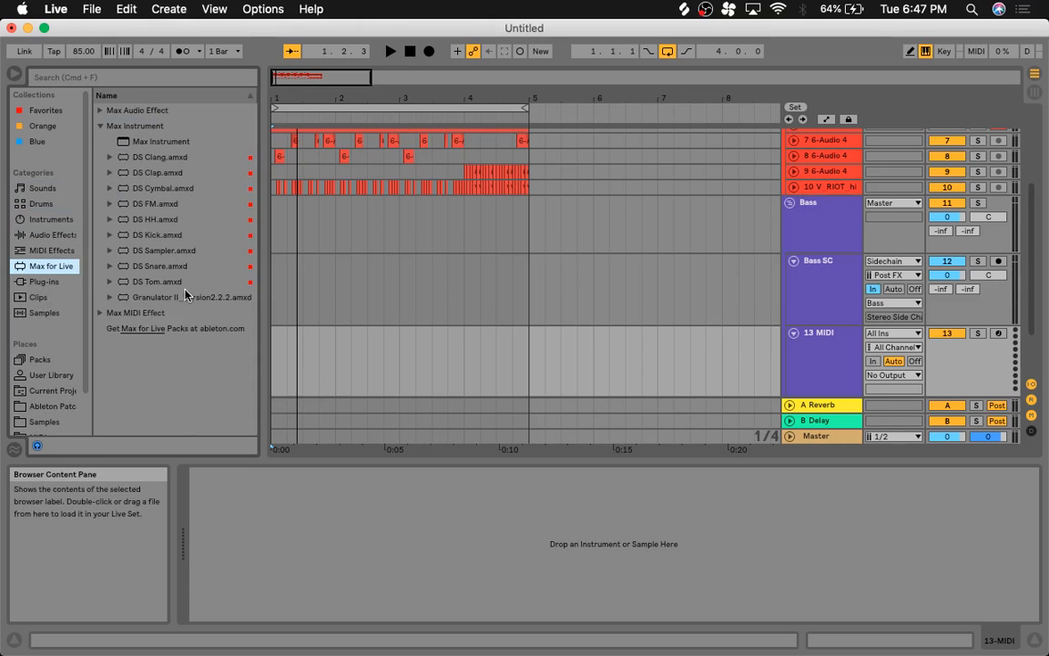
left_click(838, 356)
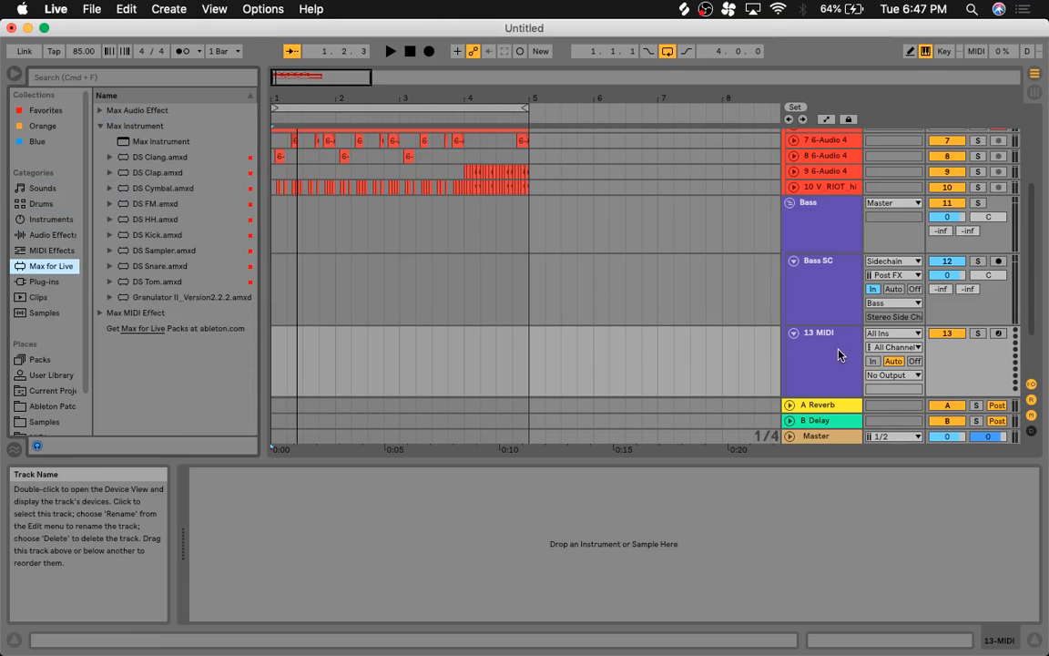
Step: Load the Granulator II_Version2.2.2 instrument onto the 13 MIDI track in the Bass group
left_click_drag(223, 302, 509, 520)
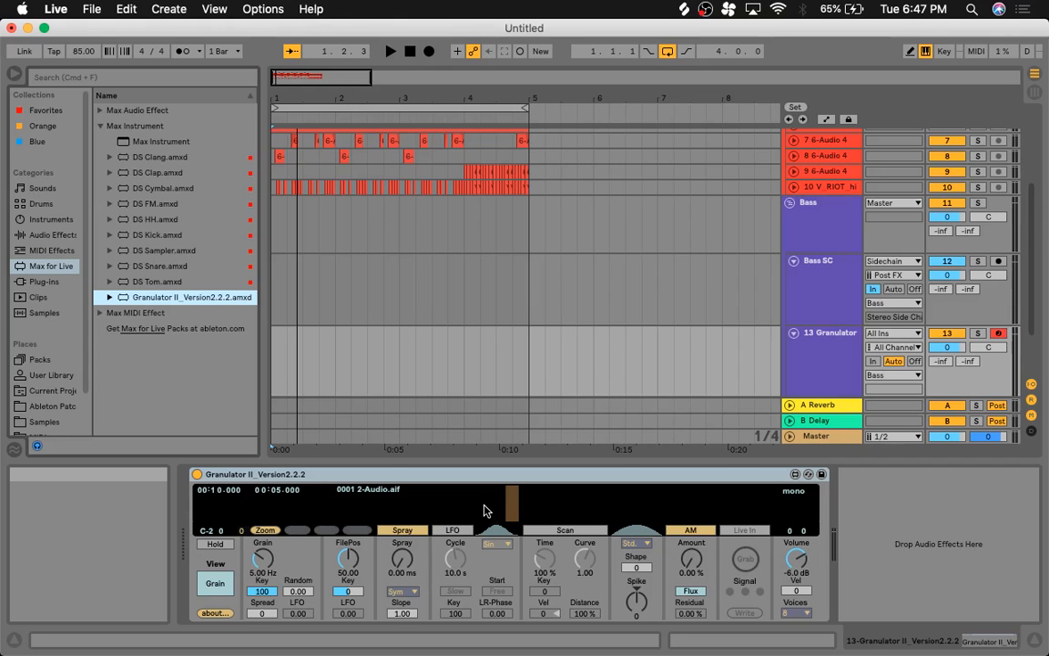
scroll(666, 280, "up", 5)
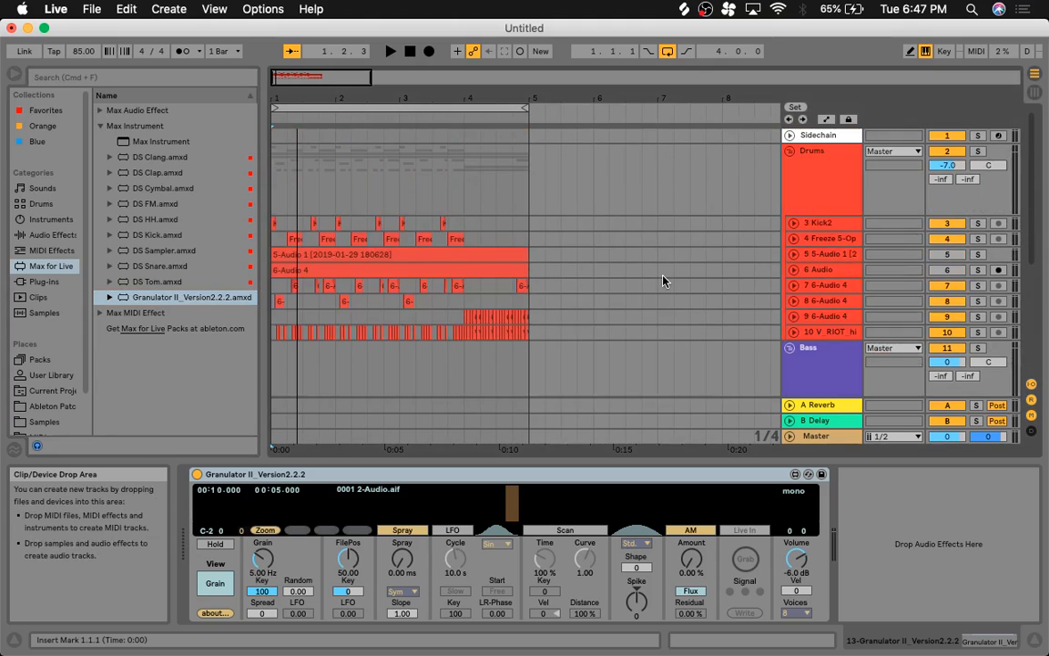
scroll(666, 281, "down", 3)
scroll(663, 281, "down", 3)
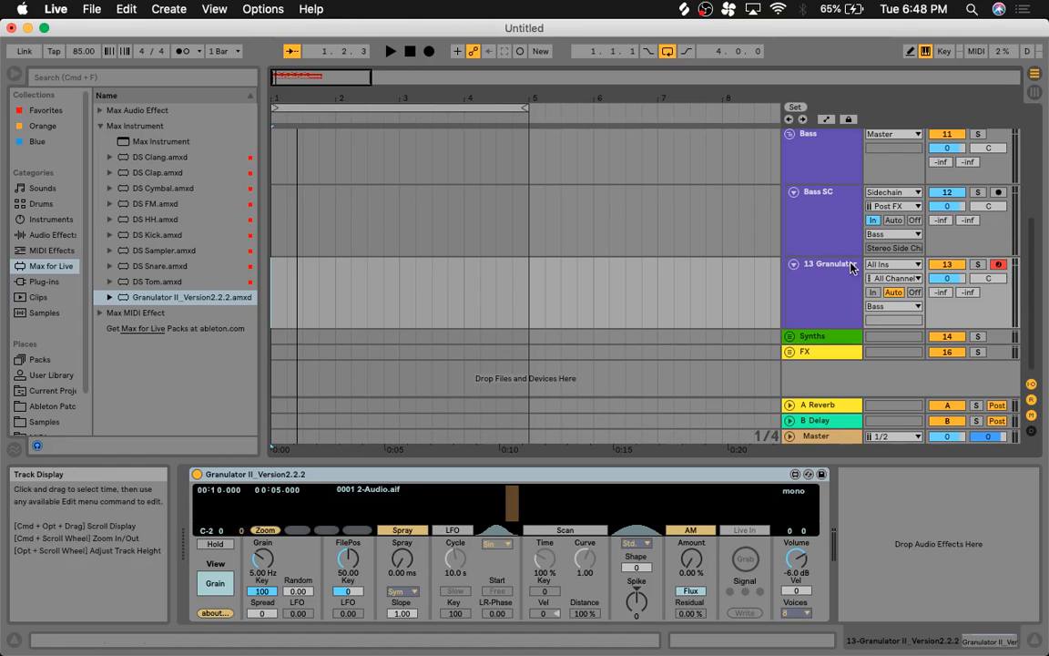
Step: Unfold the Kick2 and 4 Freeze drum tracks and load the snare clip at 3.2.1 into Granulator II as its sample
scroll(840, 267, "up", 5)
left_click(793, 222)
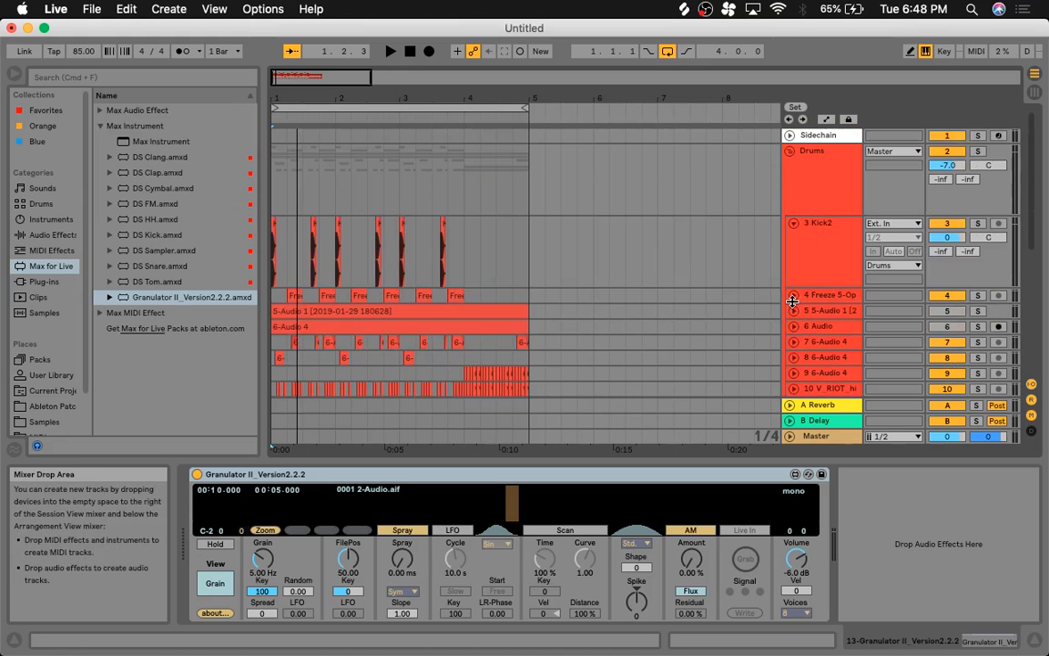
left_click(794, 296)
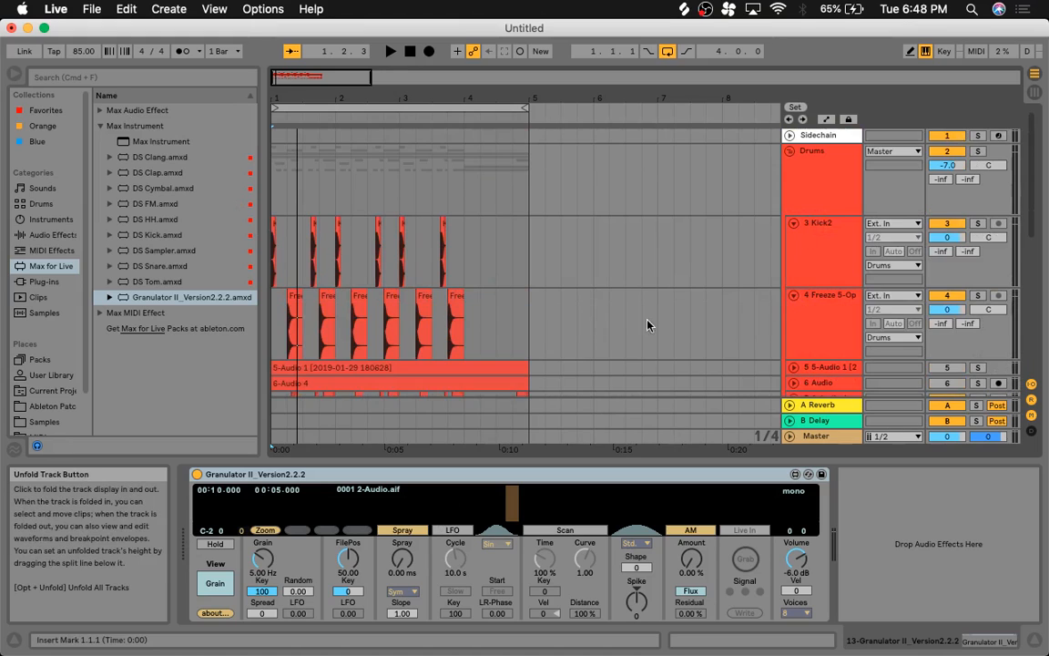
left_click(425, 314)
scroll(764, 328, "down", 5)
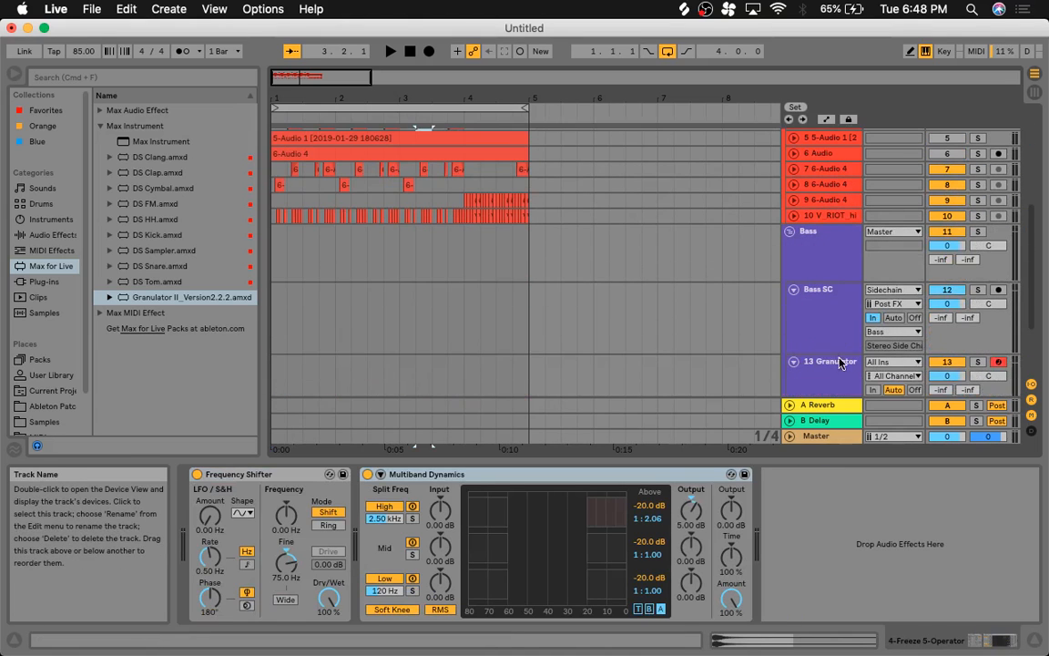
left_click(820, 362)
scroll(548, 276, "up", 5)
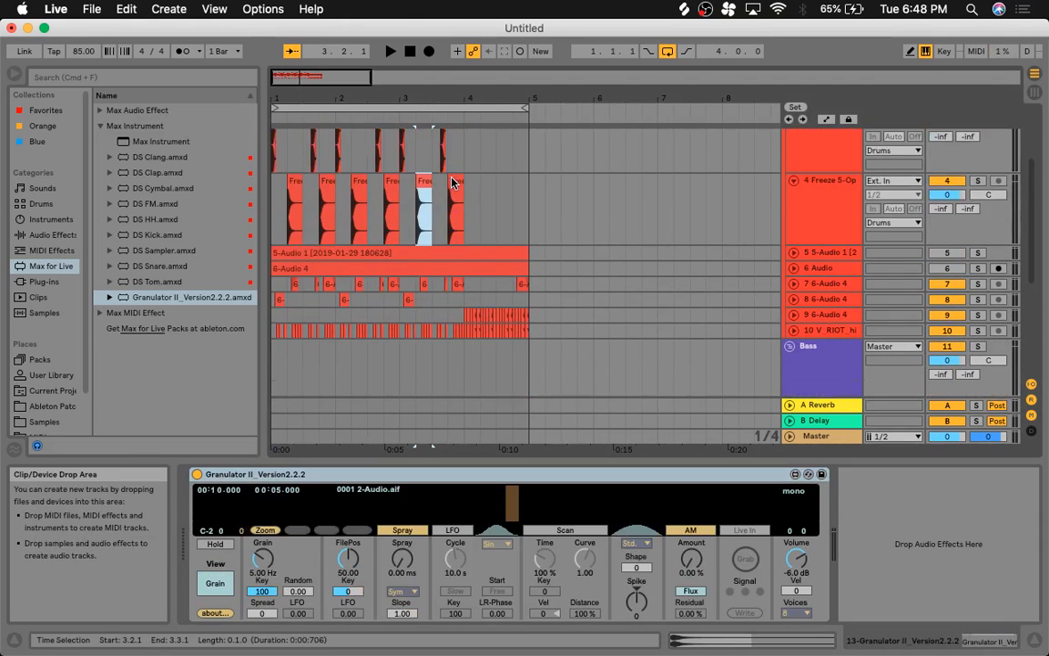
left_click_drag(422, 183, 364, 503)
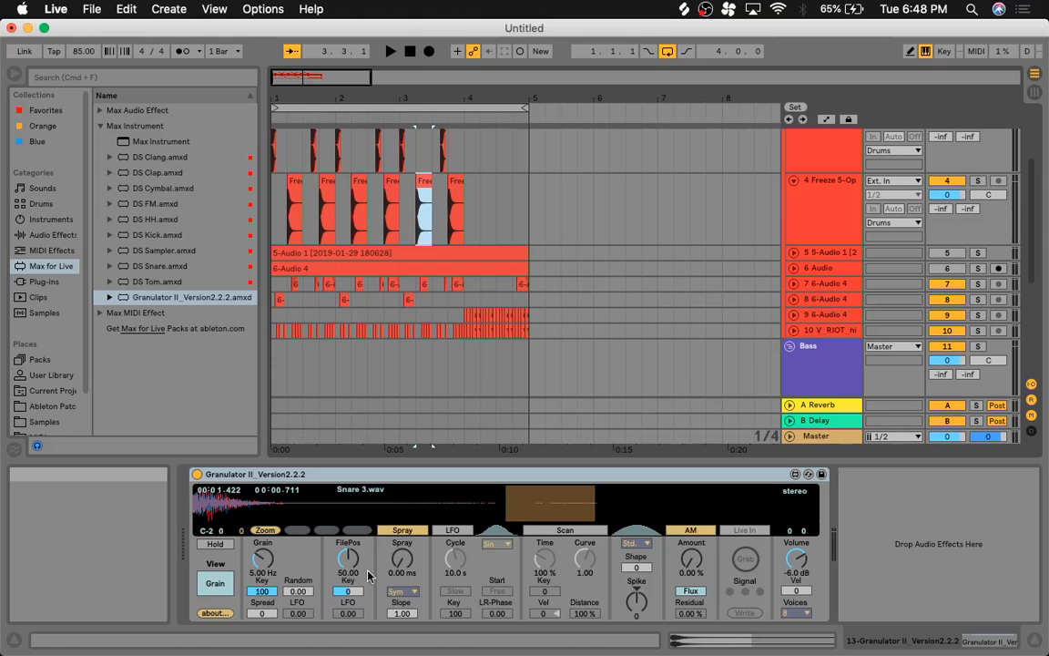
Step: Set Granulator's Grain to 20.5 Hz and FilePos to 17.63, and audition the sound on F3
left_click_drag(267, 565, 272, 546)
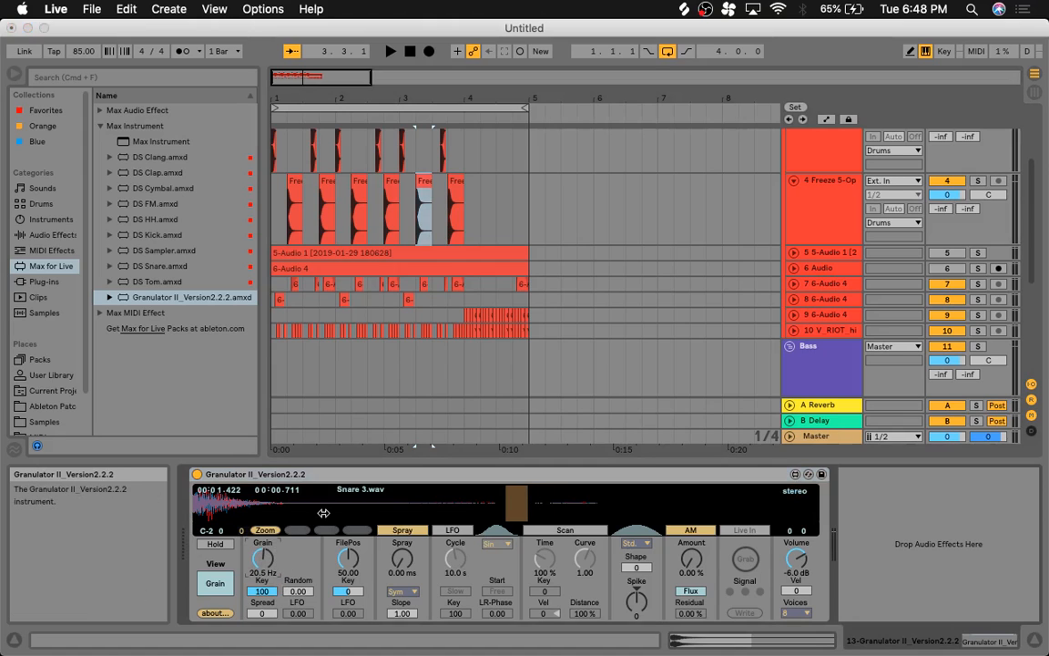
mouse_move(327, 513)
left_mouse_down()
mouse_move(364, 515)
mouse_move(313, 515)
left_mouse_up()
scroll(498, 392, "down", 3)
scroll(497, 392, "down", 1)
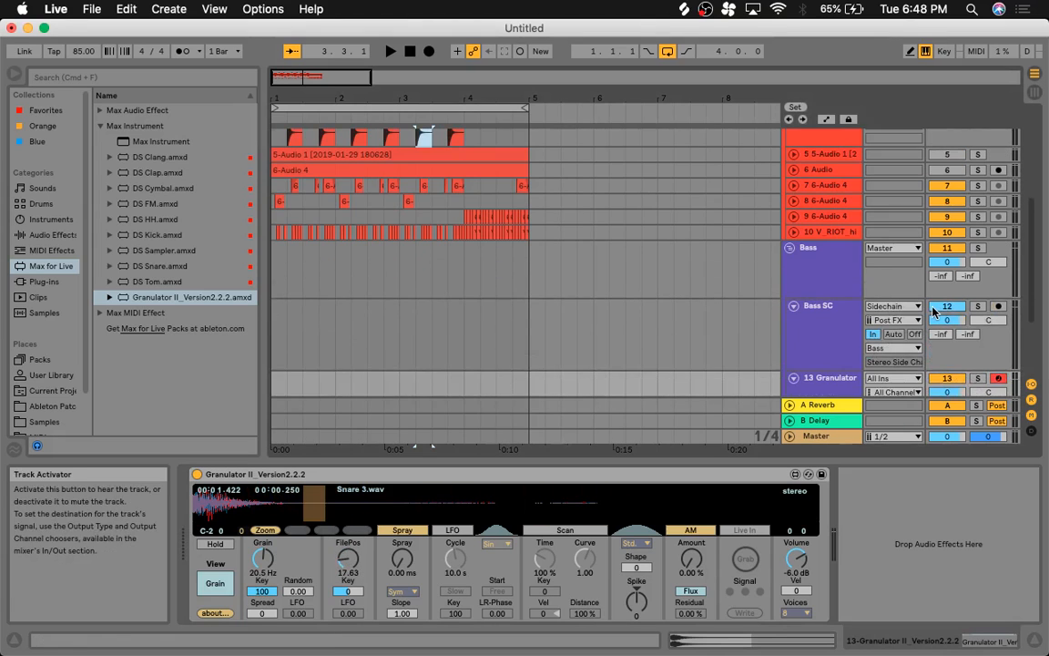
scroll(839, 275, "down", 2)
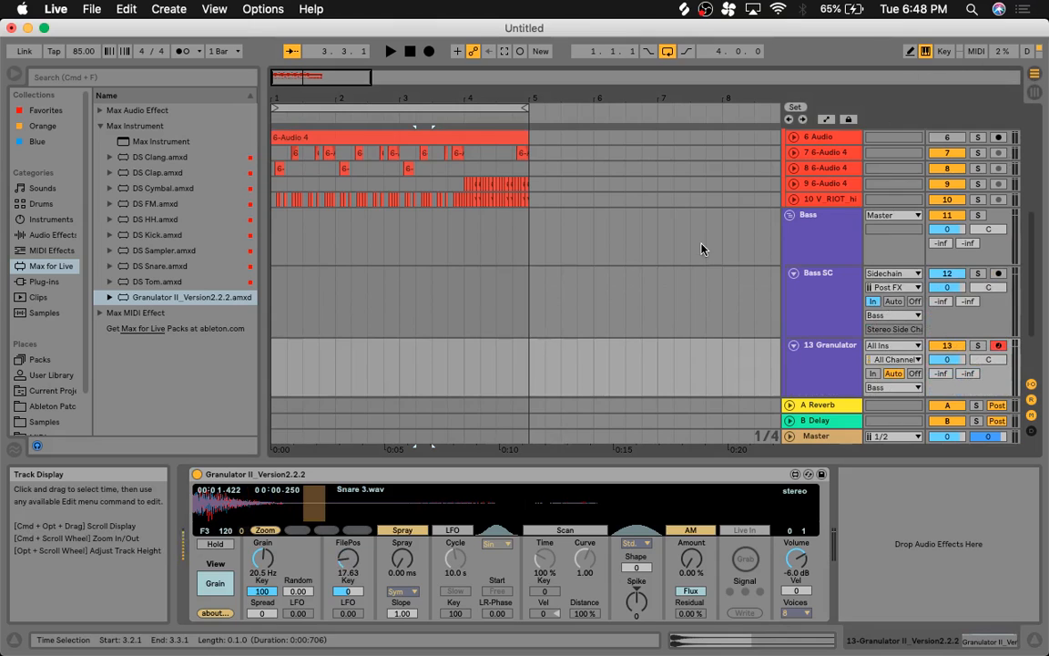
key("f")
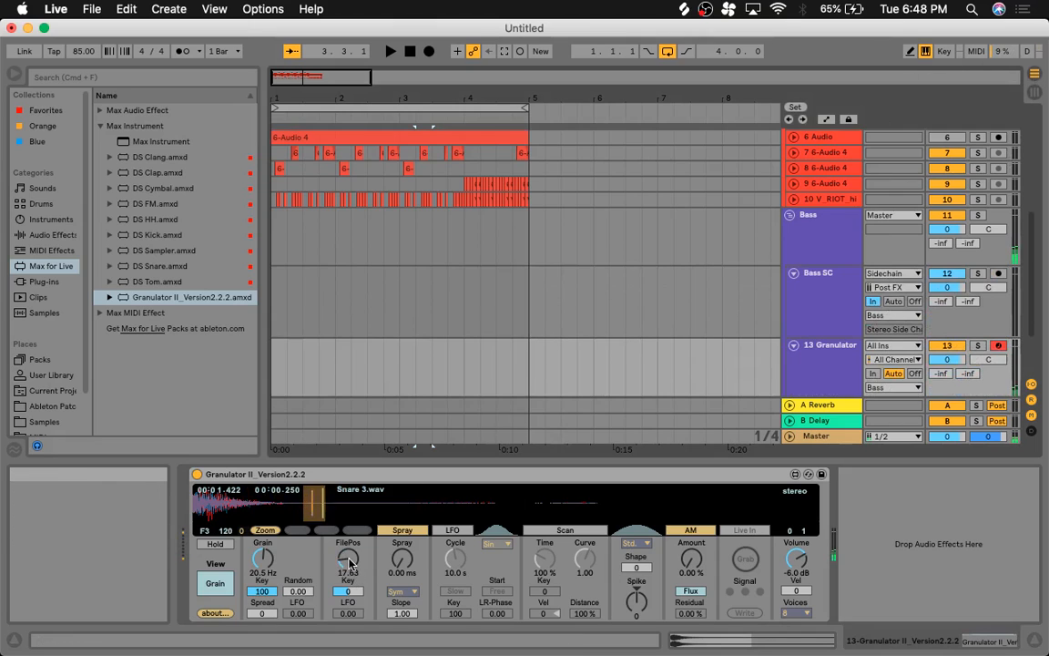
Step: Set FilePos to 5.82 and Grain to 39.4 Hz, and audition F3 at a lower system volume
left_click_drag(350, 565, 353, 573)
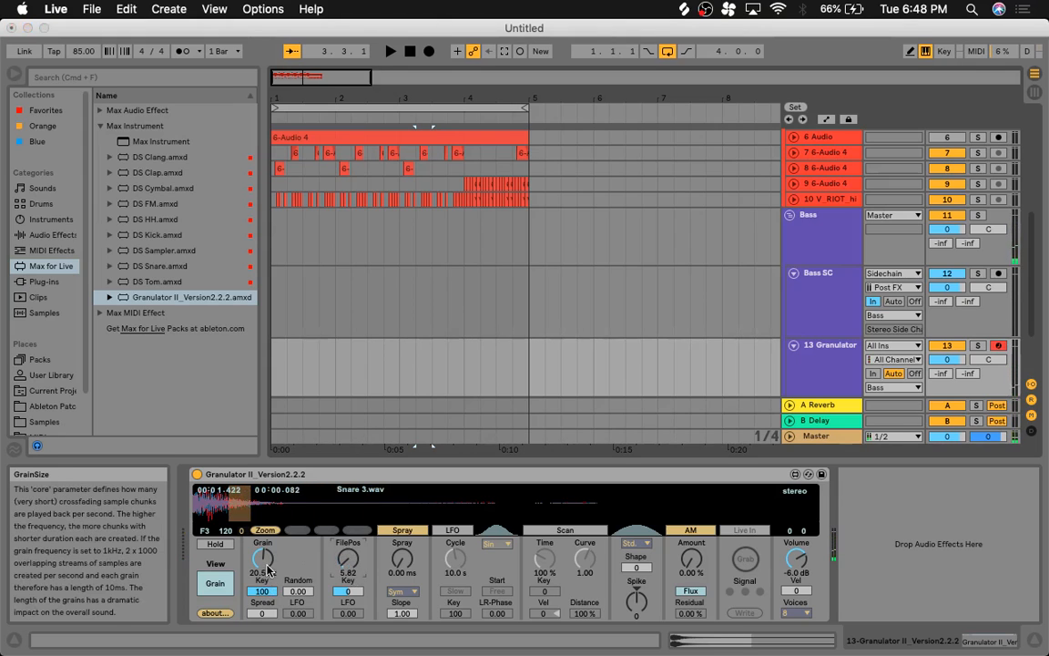
mouse_move(266, 569)
left_mouse_down()
mouse_move(267, 579)
mouse_move(267, 550)
mouse_move(266, 562)
left_mouse_up()
key("XF86AudioLowerVolume")
key("XF86AudioLowerVolume")
key("XF86AudioLowerVolume")
key("XF86AudioLowerVolume")
key("f")
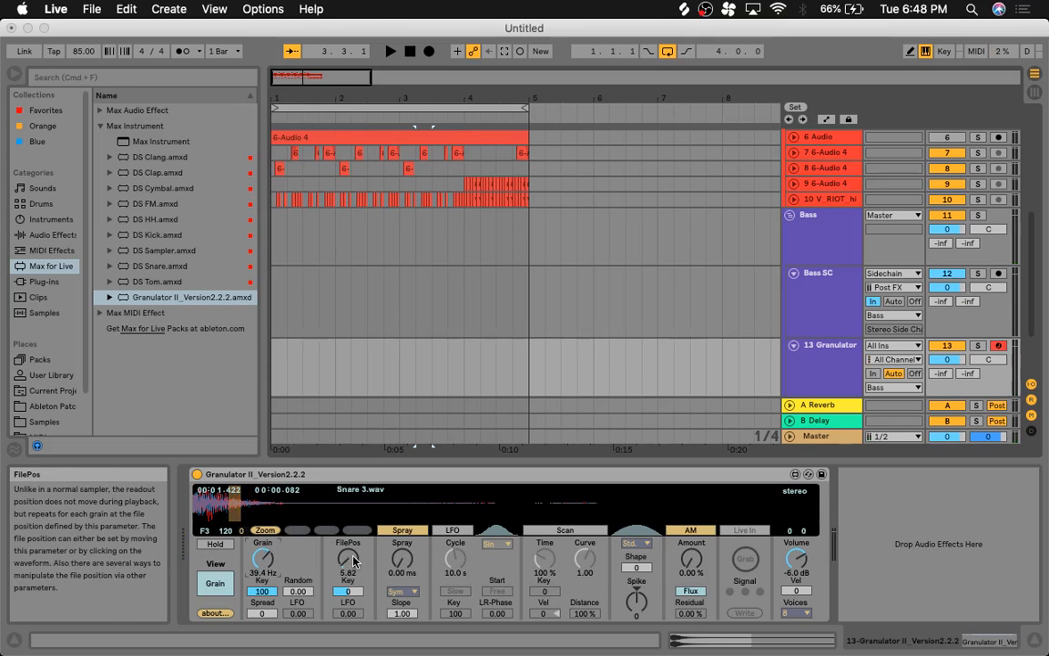
Step: Set FilePos to 6.30 and Grain to 22.4 Hz, auditioning notes in two octaves down to D#3
left_click_drag(348, 558, 350, 562)
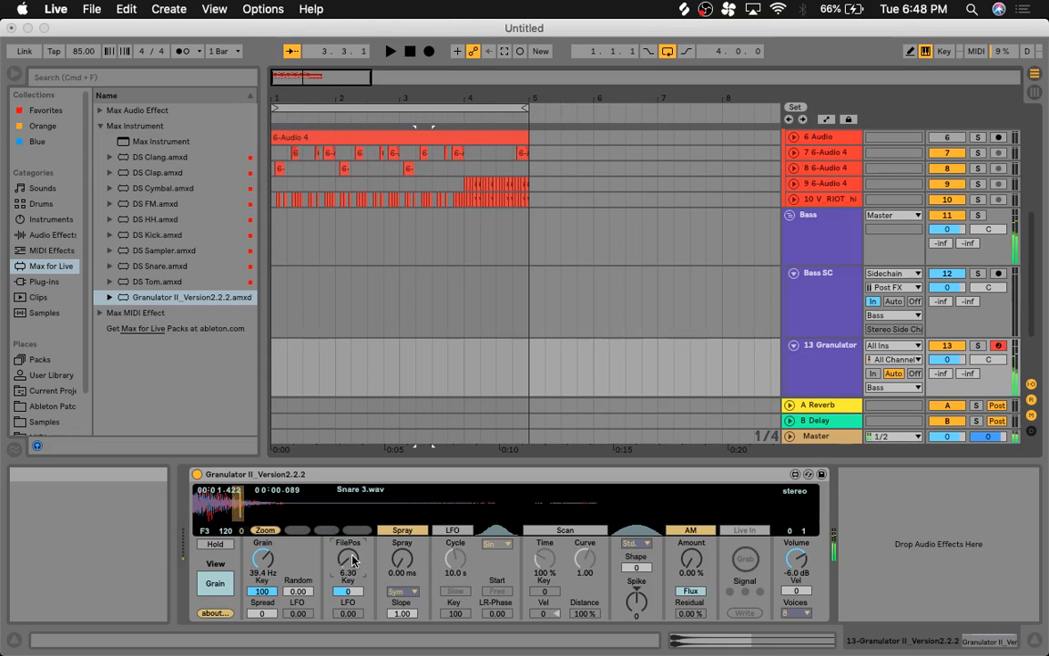
left_click_drag(264, 559, 270, 572)
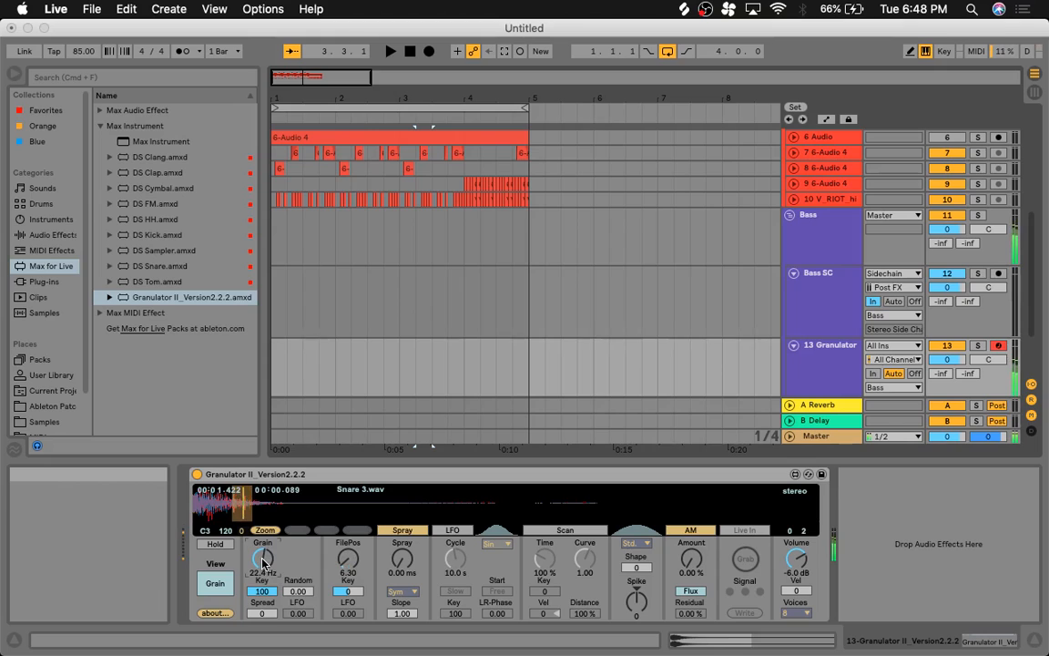
key("x")
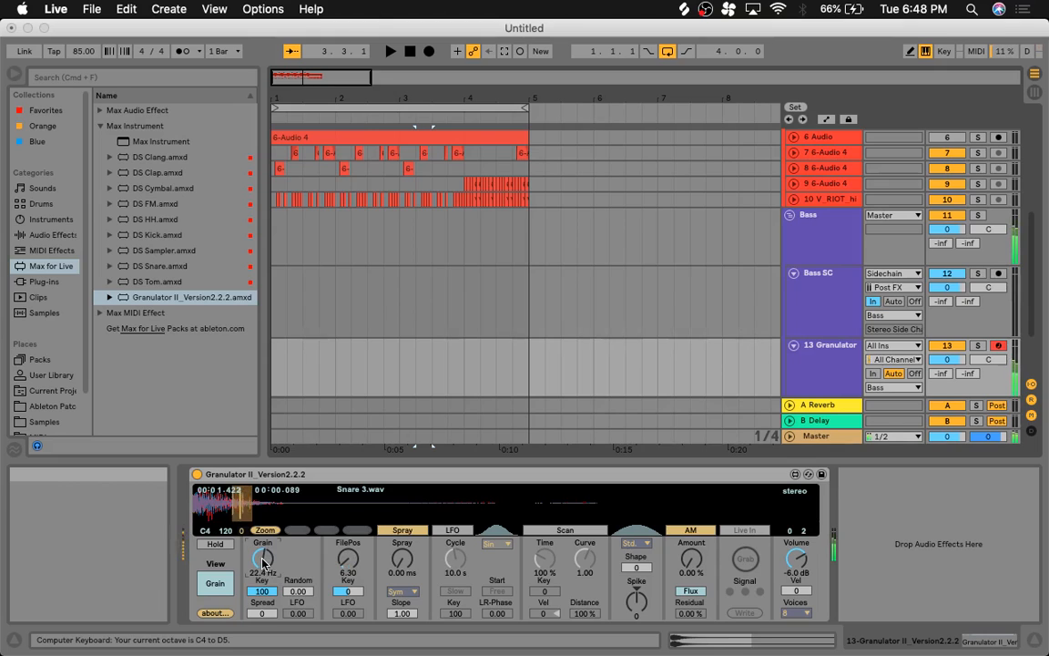
key("z")
key("e")
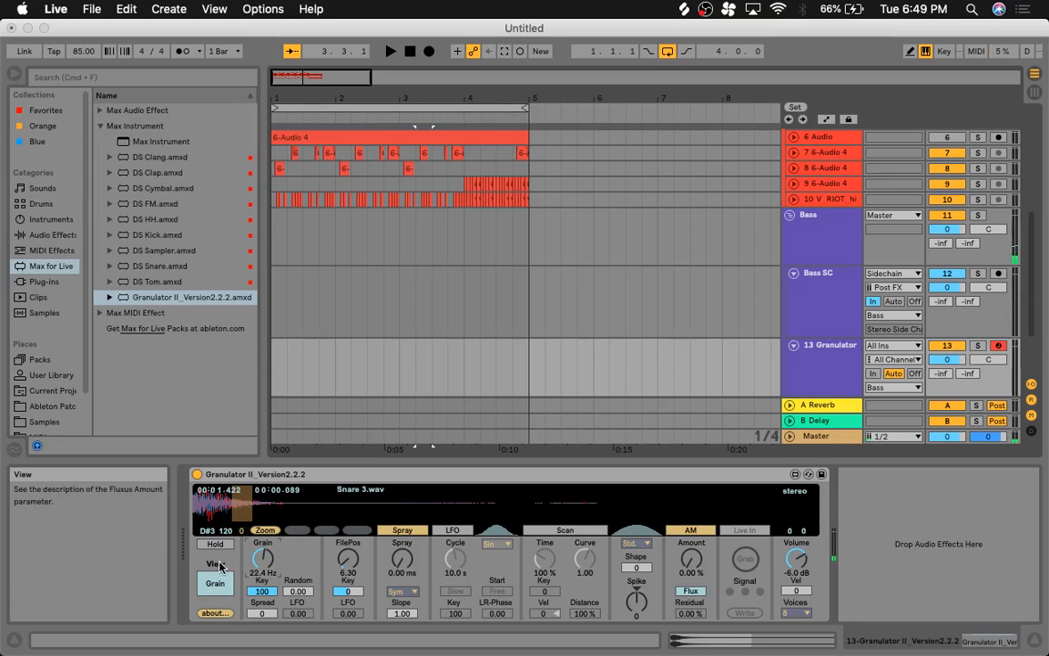
Step: Show Granulator's Filter view, set the amp envelope attack to 9.83 ms and enable FM
left_click(226, 587)
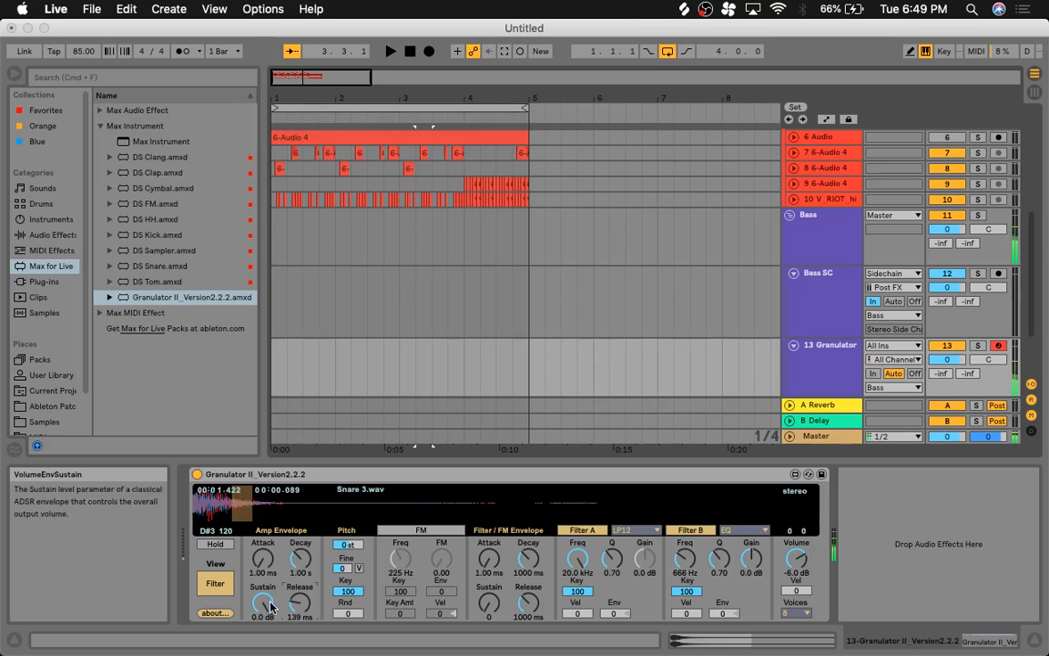
left_click_drag(264, 559, 264, 550)
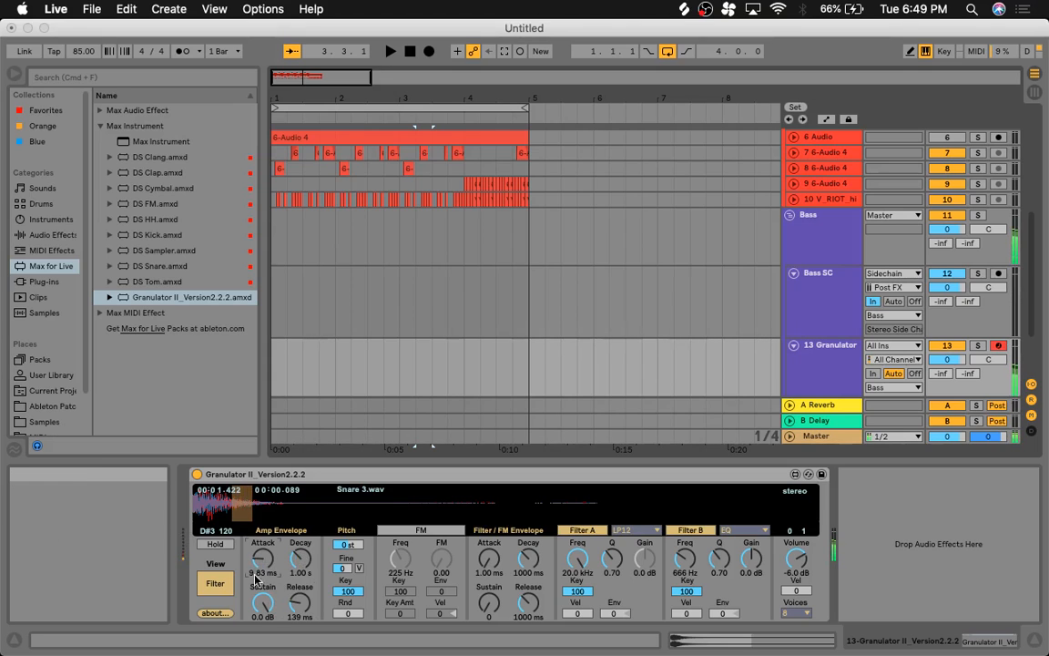
left_click(410, 532)
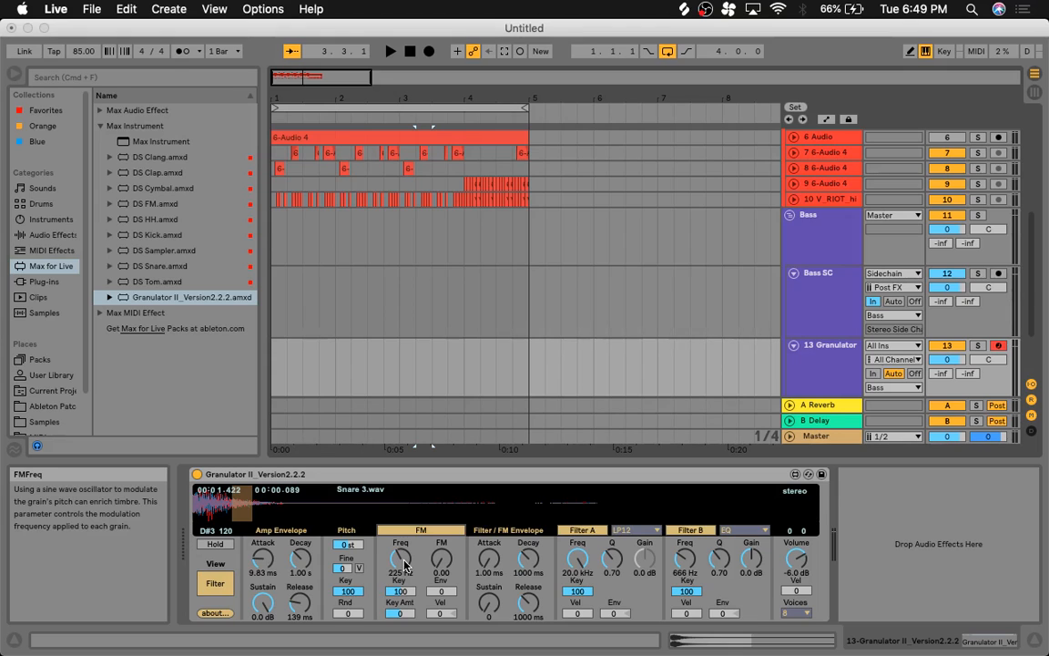
Step: Set the FM frequency to 37.3 Hz and the FM amount to 45.55, auditioning D#3 and its lower octave
left_click_drag(405, 565, 398, 511)
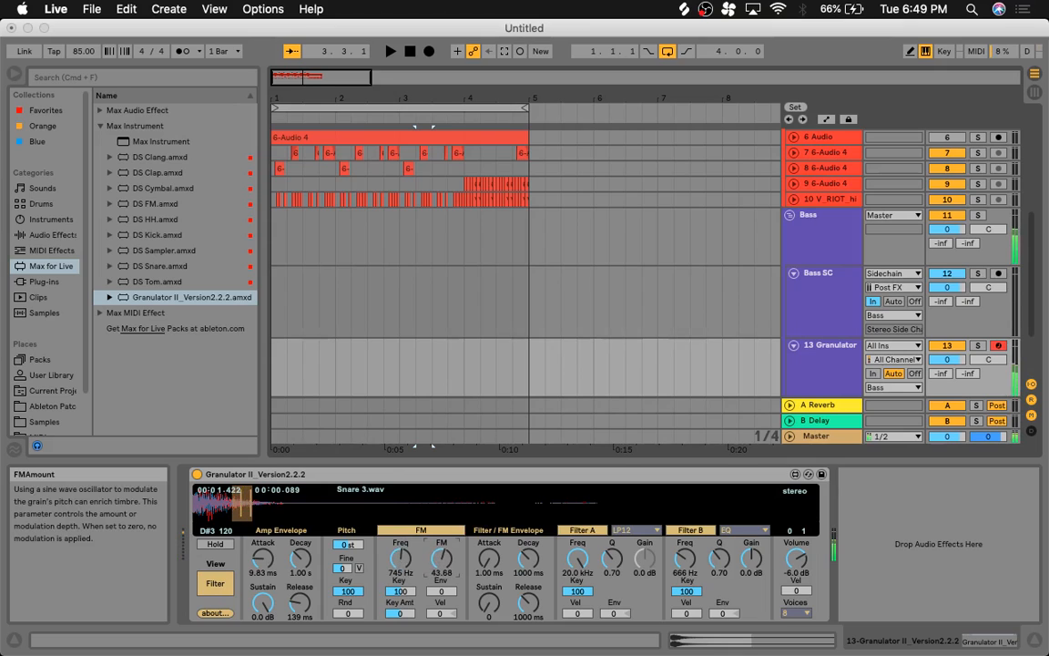
left_click_drag(437, 558, 401, 562)
key("z")
key("e")
key("x")
key("e")
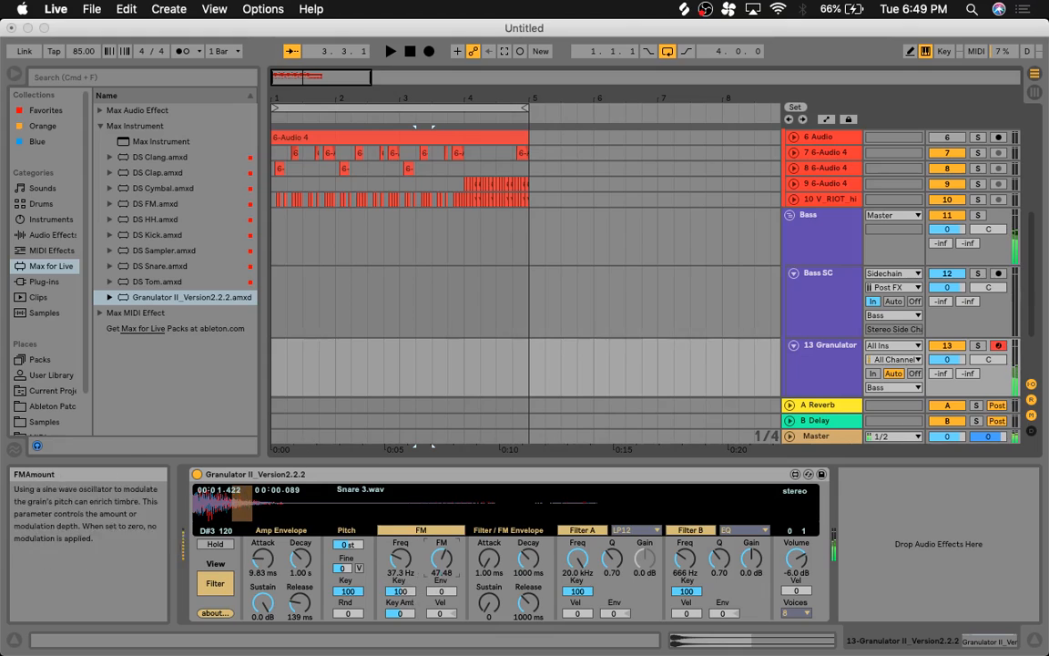
left_click_drag(441, 559, 441, 542)
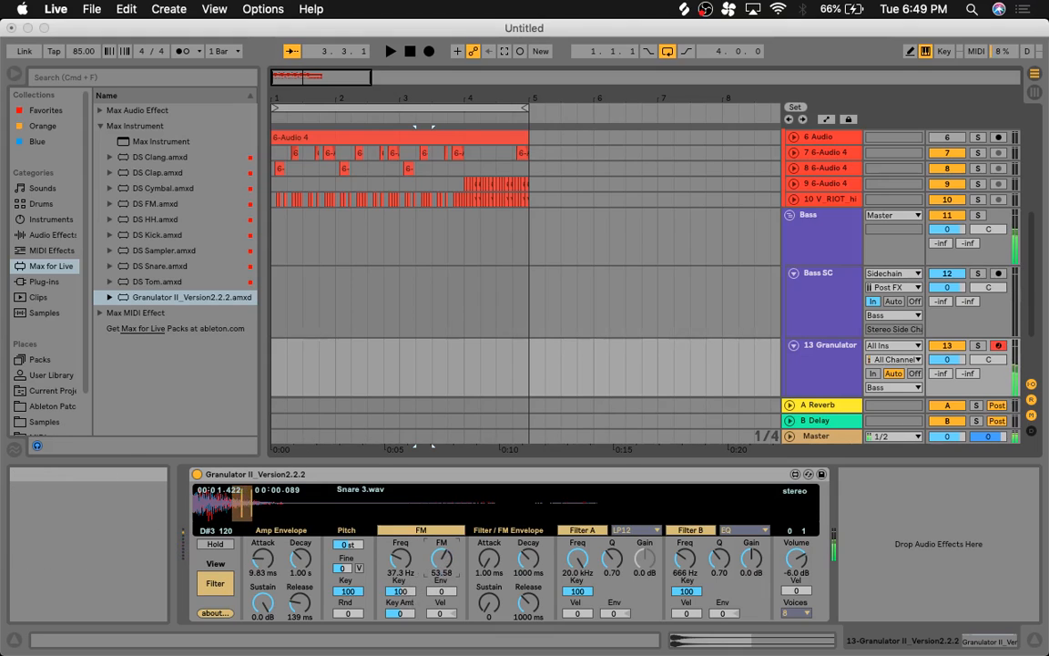
Step: Play the drum loop briefly from 1.1.1 together with the Granulator sound
left_click(282, 383)
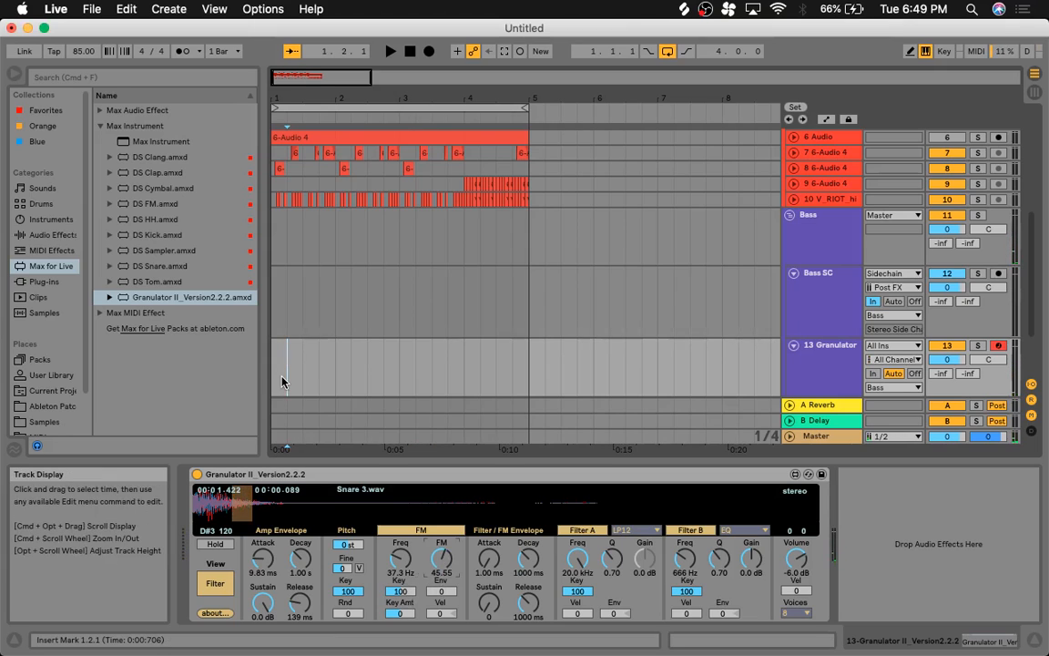
left_click(281, 374)
key("space")
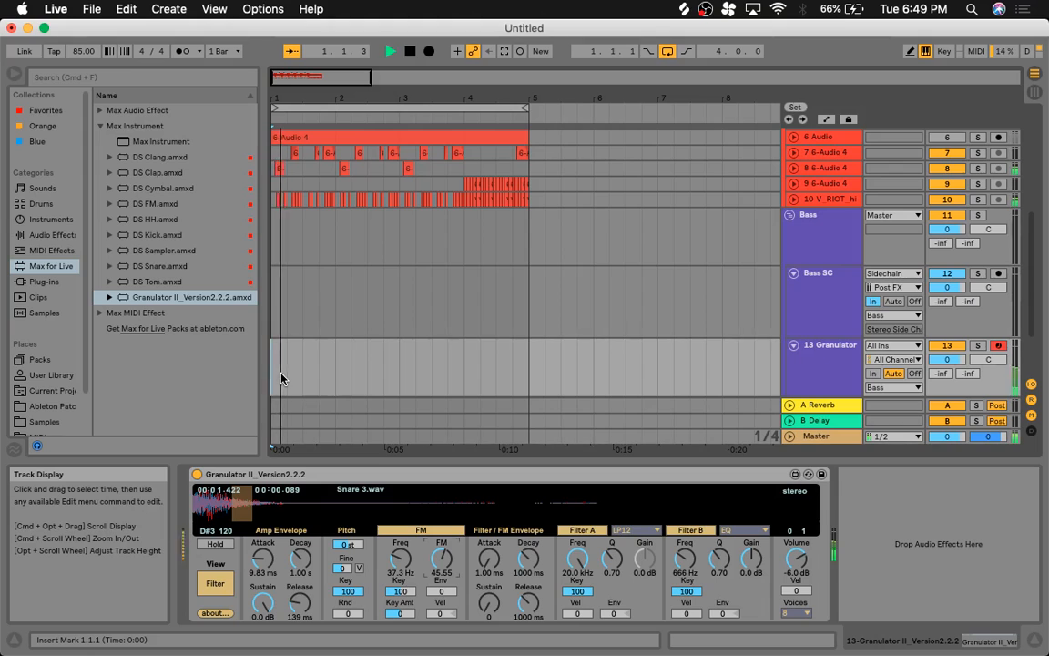
key("space")
left_click(331, 365)
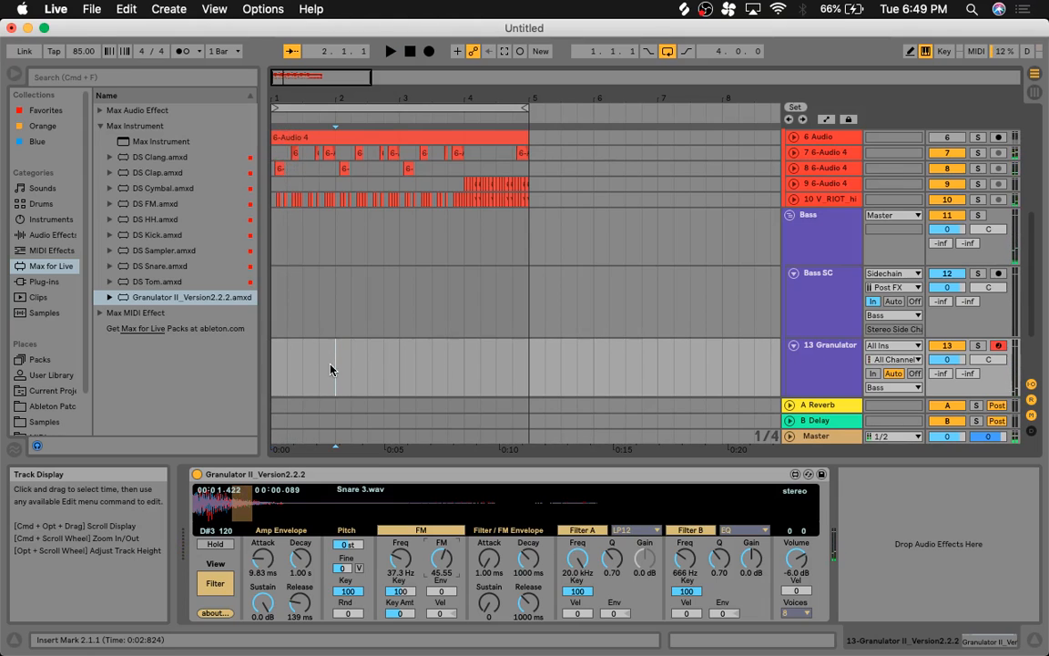
left_click_drag(335, 364, 273, 364)
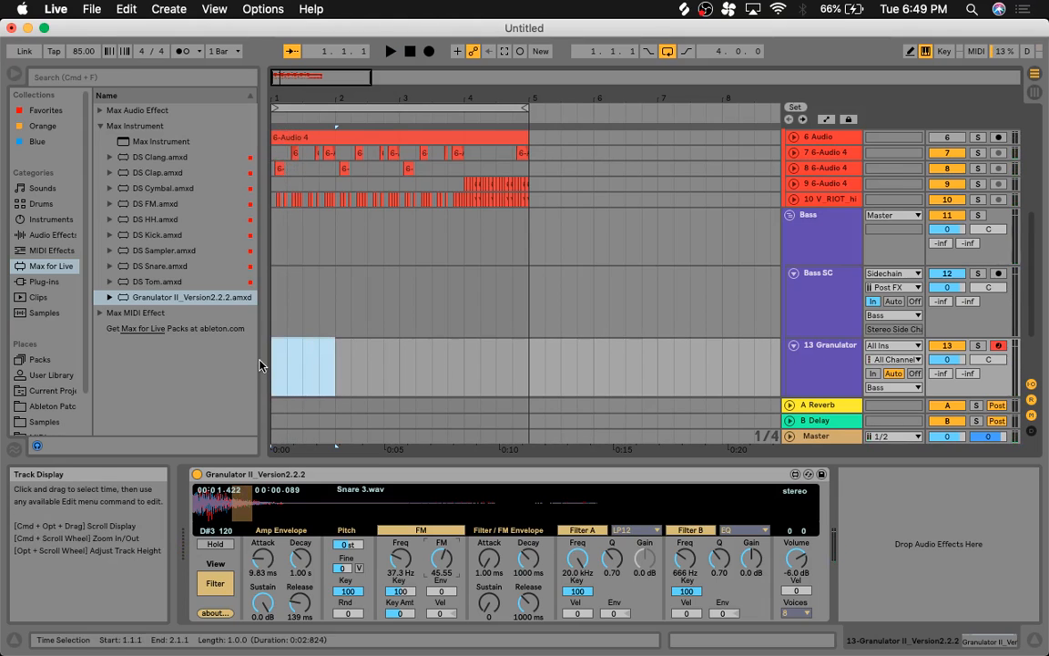
left_click(337, 370)
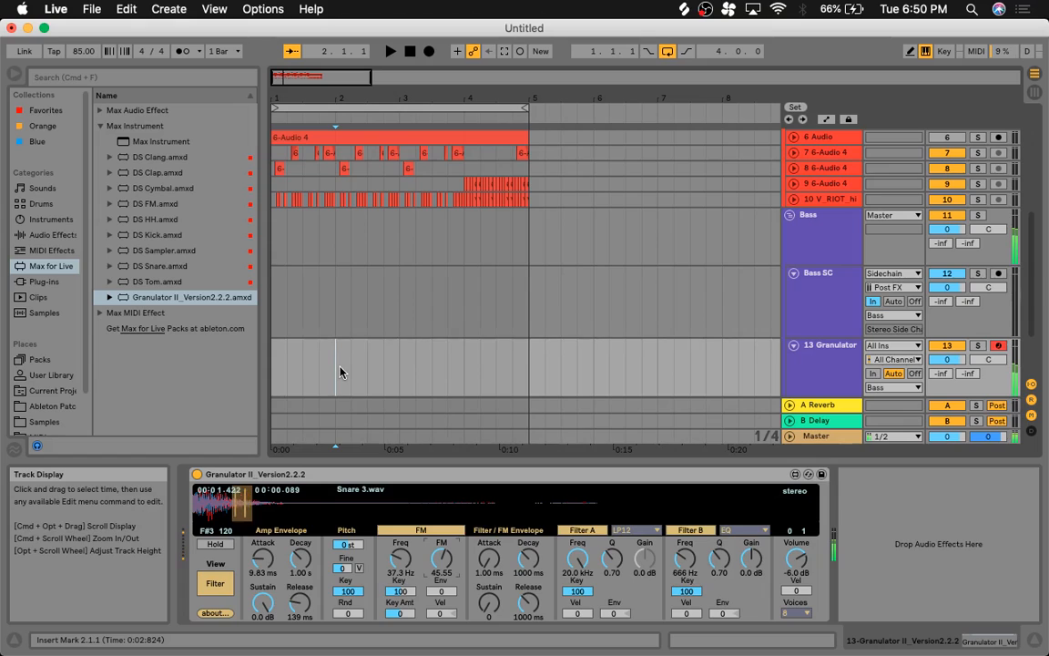
key("super+shift+m")
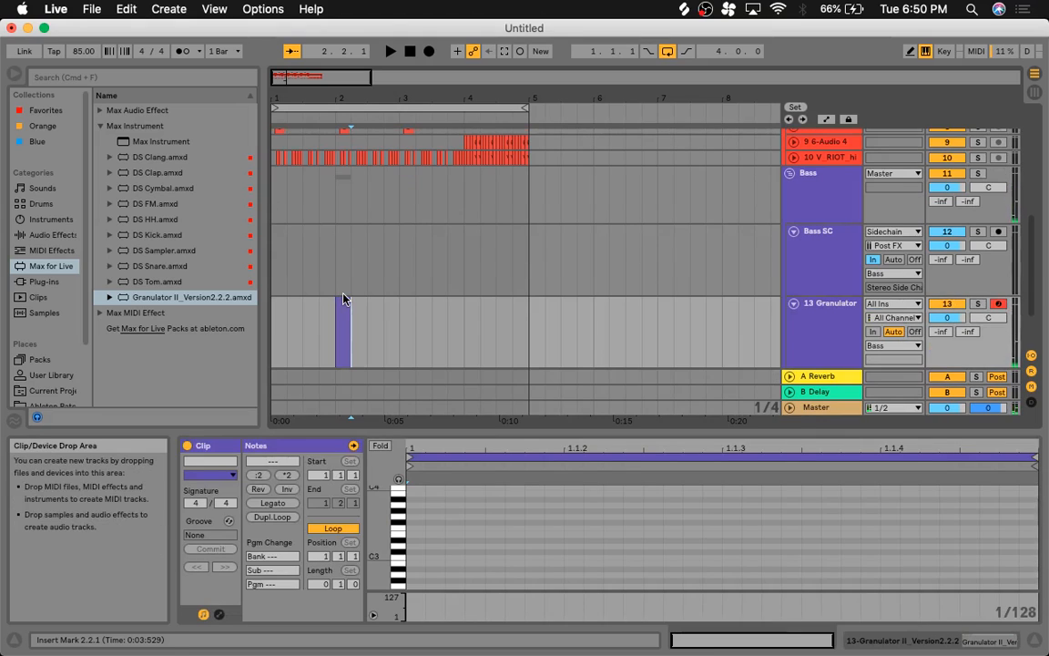
key("Delete")
left_click(335, 313)
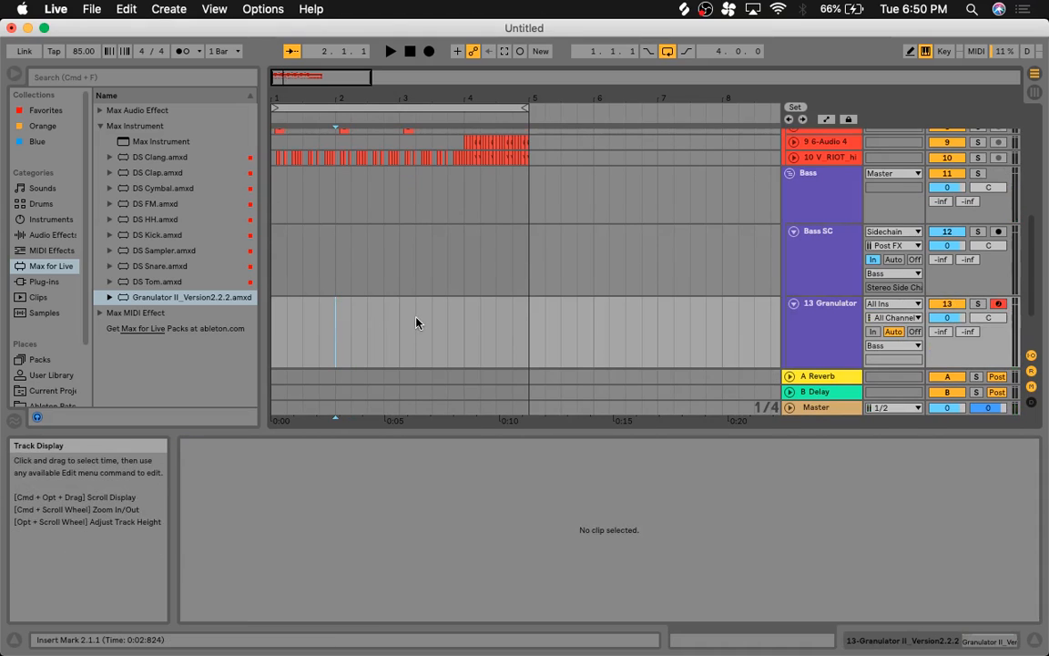
Step: Insert a two-bar MIDI clip from 1.1.1 to 3.1.1 on the Granulator track and fill it with one sustained F#3 note
left_click_drag(326, 312, 255, 323)
left_click(346, 323)
left_click_drag(336, 316, 273, 314)
left_click(375, 323)
left_click_drag(398, 328, 258, 335)
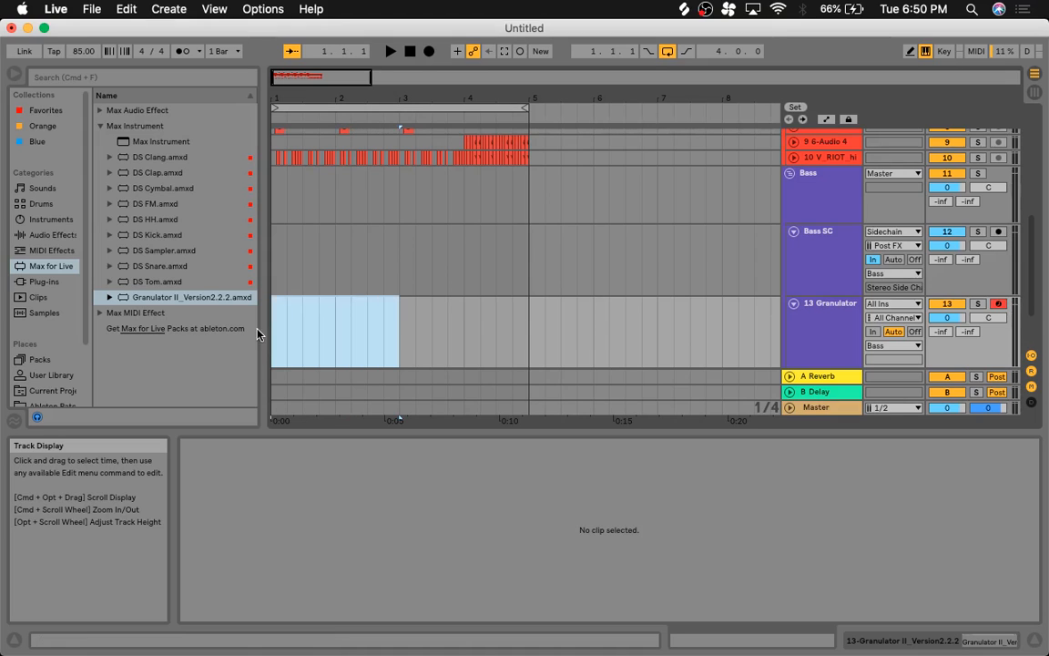
left_click(270, 340)
left_click_drag(402, 356, 259, 353)
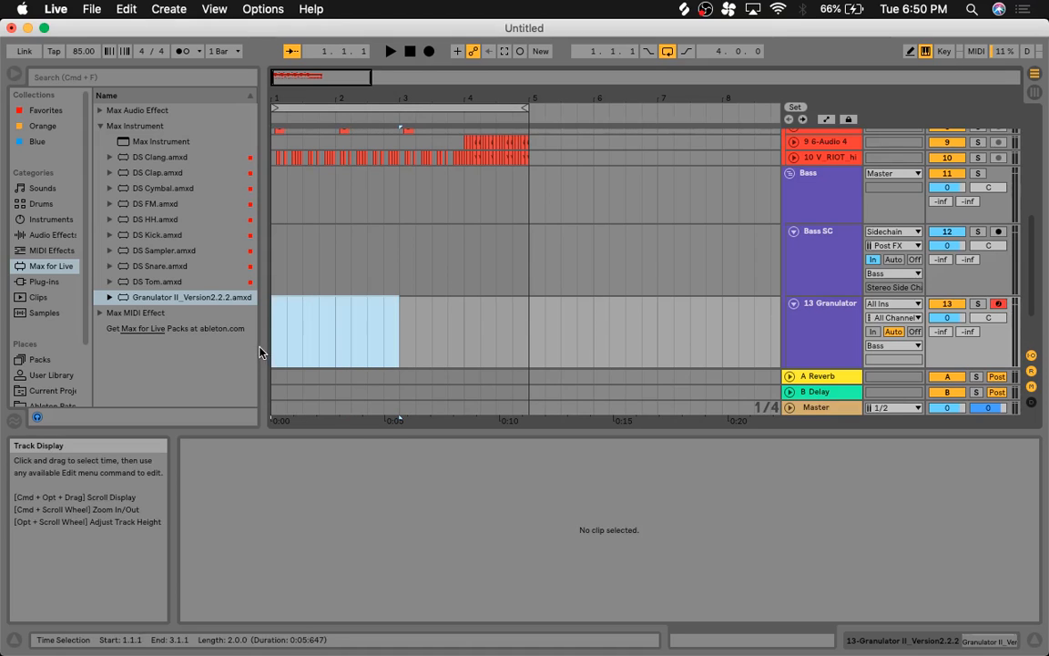
key("super+shift+m")
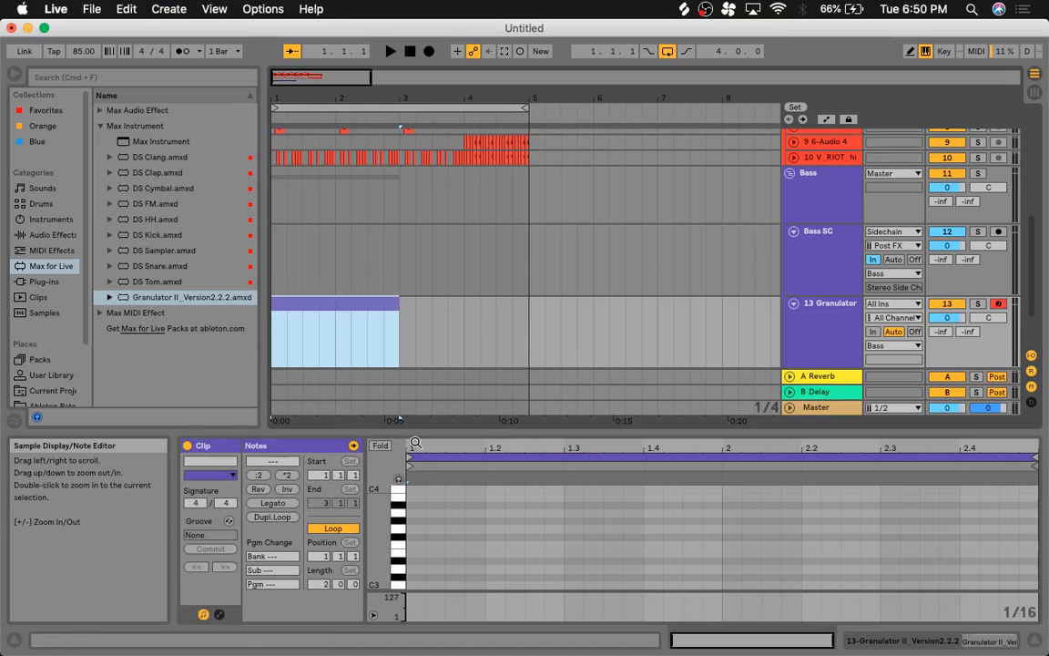
double_click(423, 538)
left_click_drag(425, 538, 1037, 527)
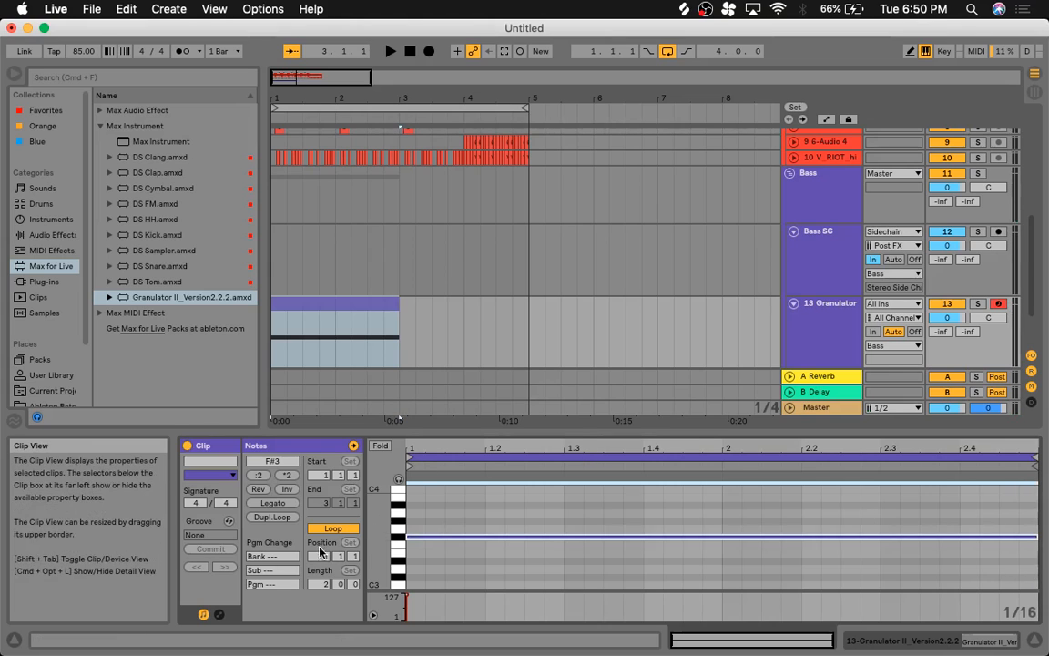
Step: Show the clip's Pitch Bend envelope and briefly audition the sustained note with the drums
left_click(218, 614)
left_click(406, 475)
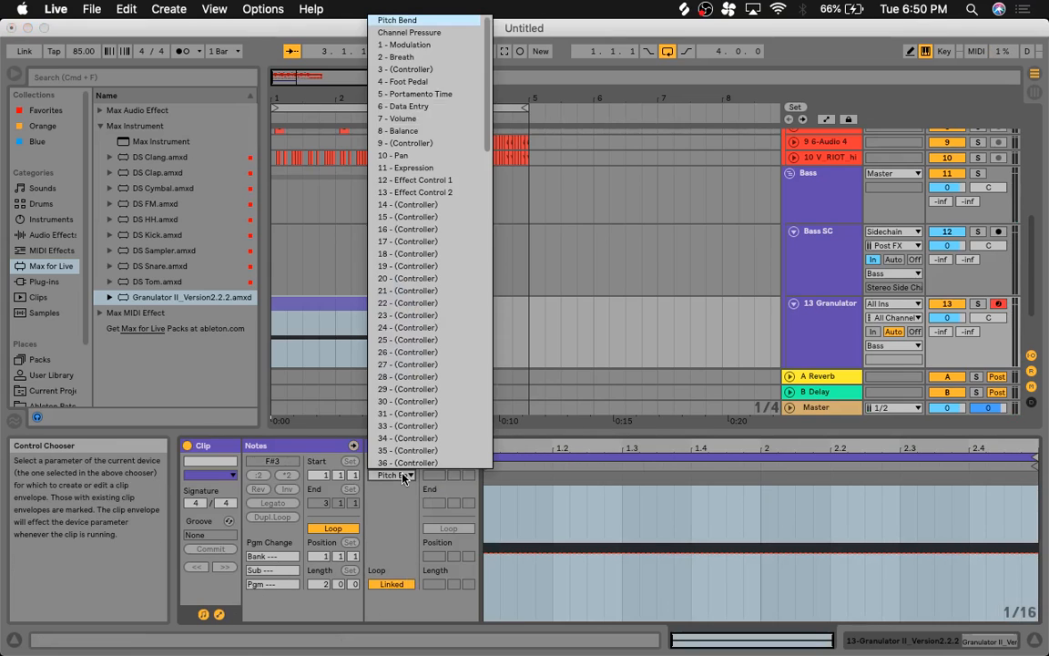
left_click(407, 480)
key("space")
key("space")
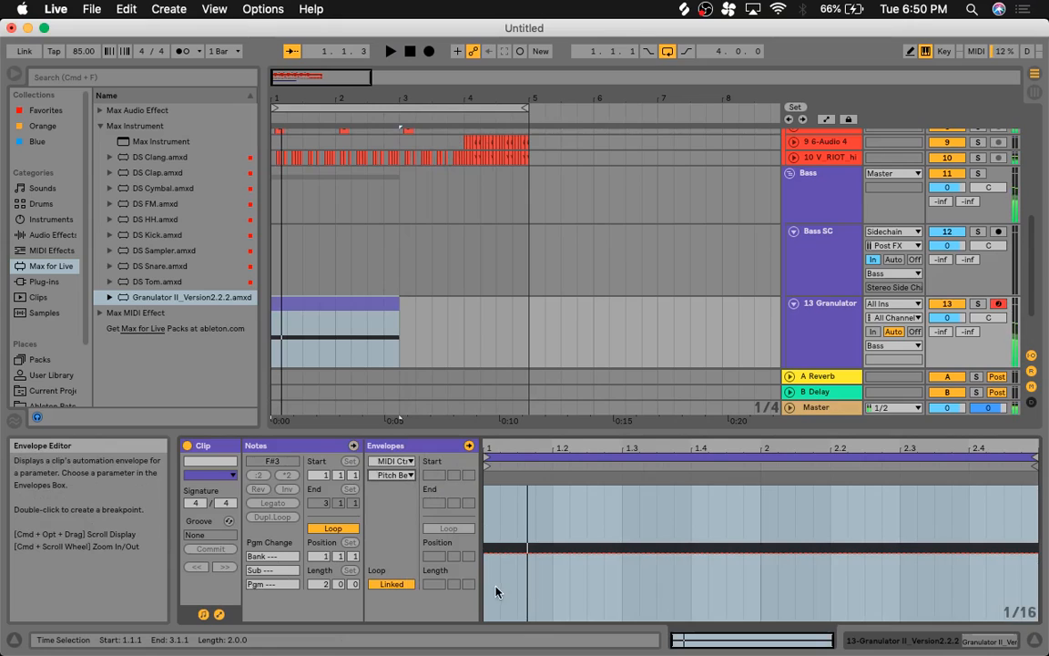
Step: Move the Granulator clip so it starts at 1.1.3, auditioning its timing against the drum loop
left_click_drag(298, 321, 314, 320)
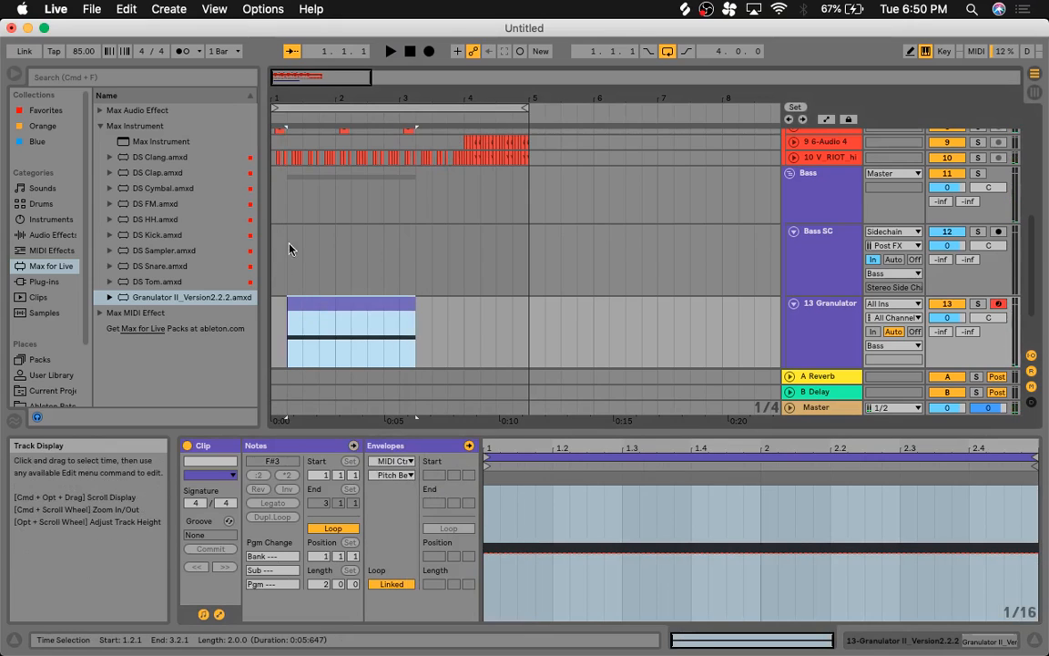
key("space")
key("space")
left_click(274, 288)
key("space")
key("space")
left_click_drag(288, 77, 288, 109)
left_click_drag(358, 327, 342, 326)
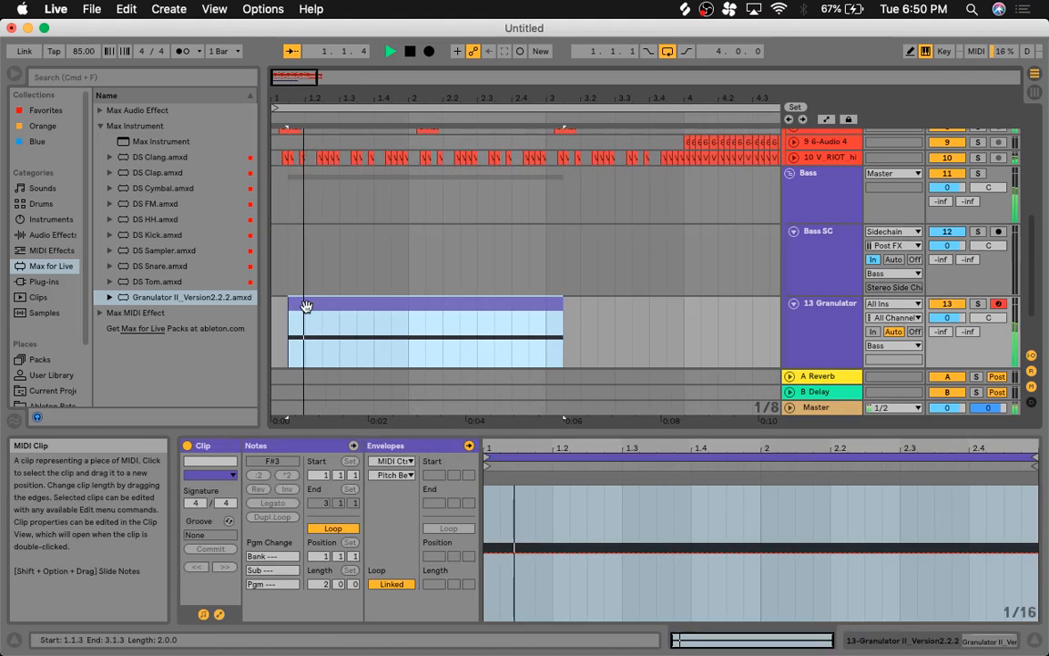
left_click(281, 274)
left_click(350, 310)
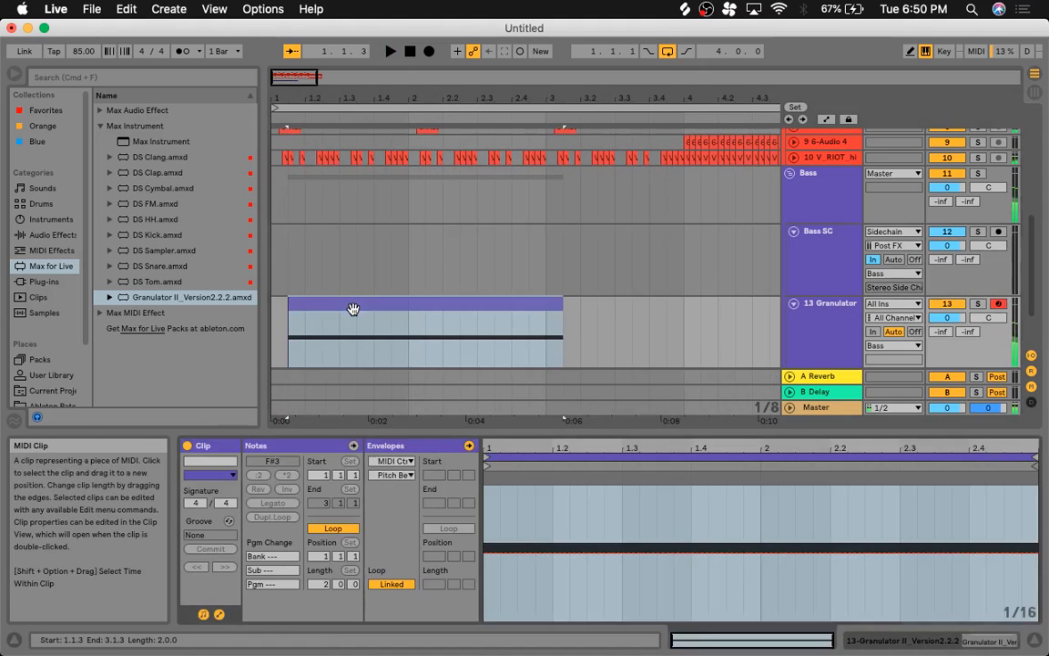
Step: Try a Pitch Bend clip envelope rising from -8192 at the clip's start to the centre line at 1.3, and audition it
left_click(628, 552)
left_click_drag(486, 552, 484, 620)
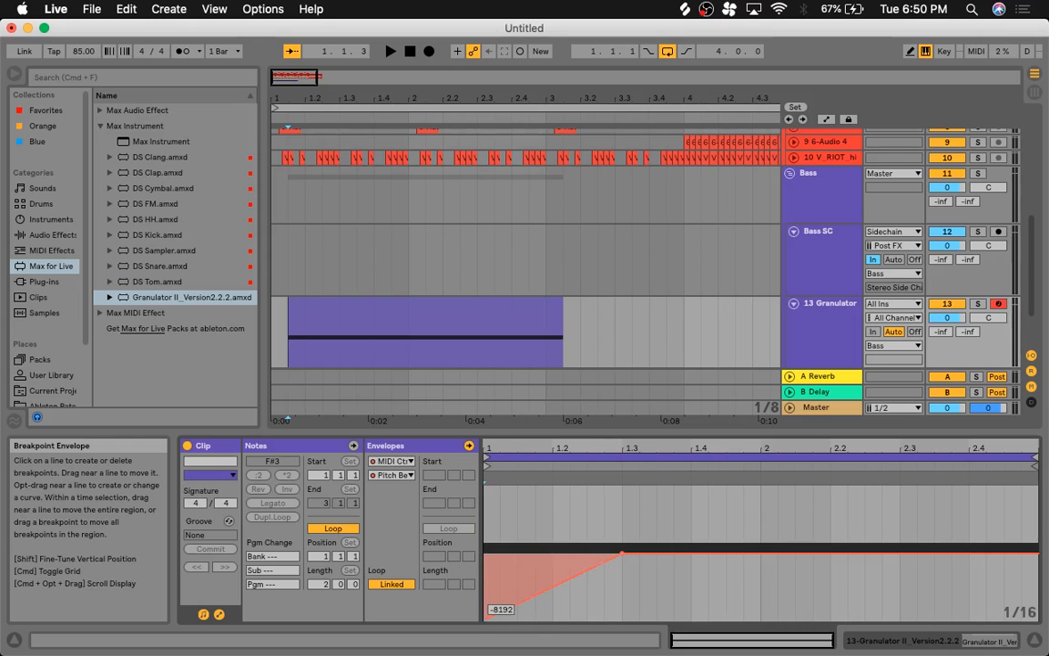
key("space")
key("space")
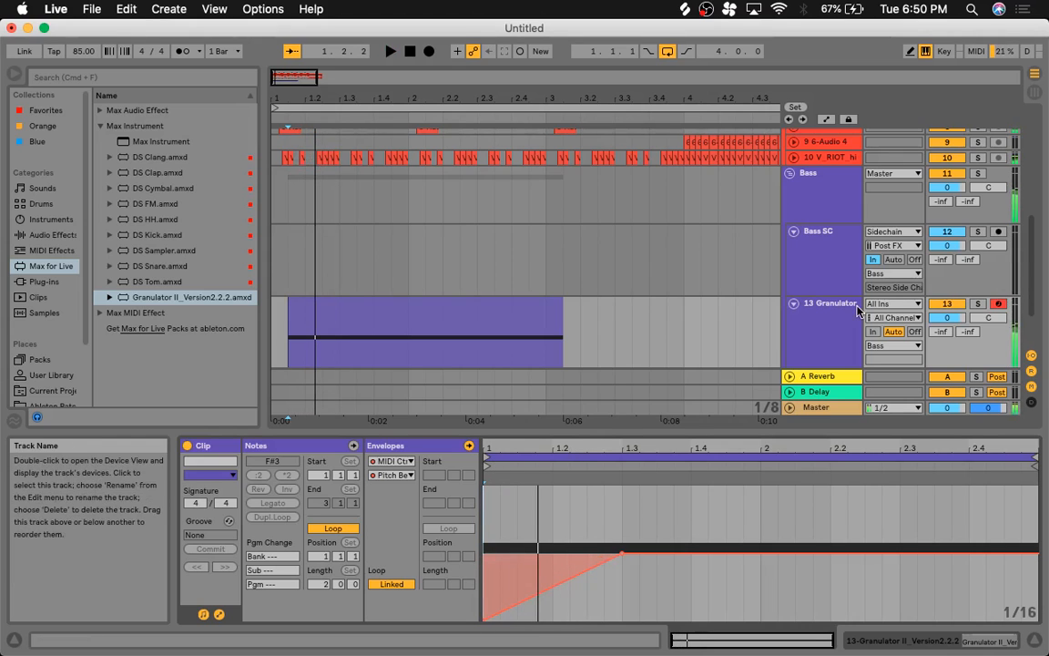
Step: Try Granulator's pitch at +7 st, then reset it to 0 st, auditioning both settings
double_click(853, 308)
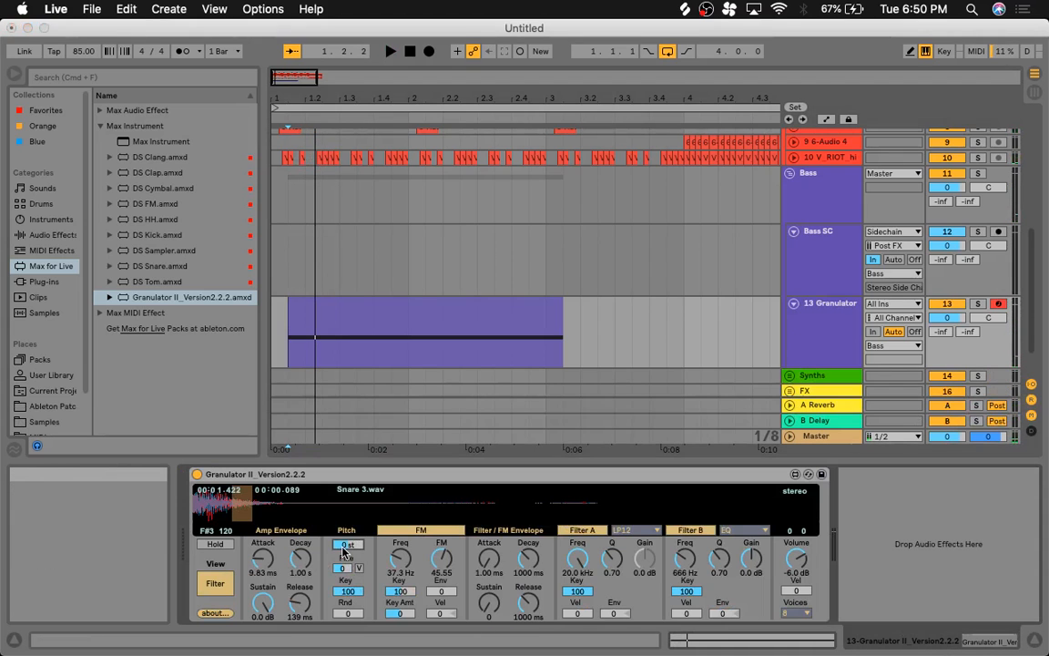
key("space")
key("space")
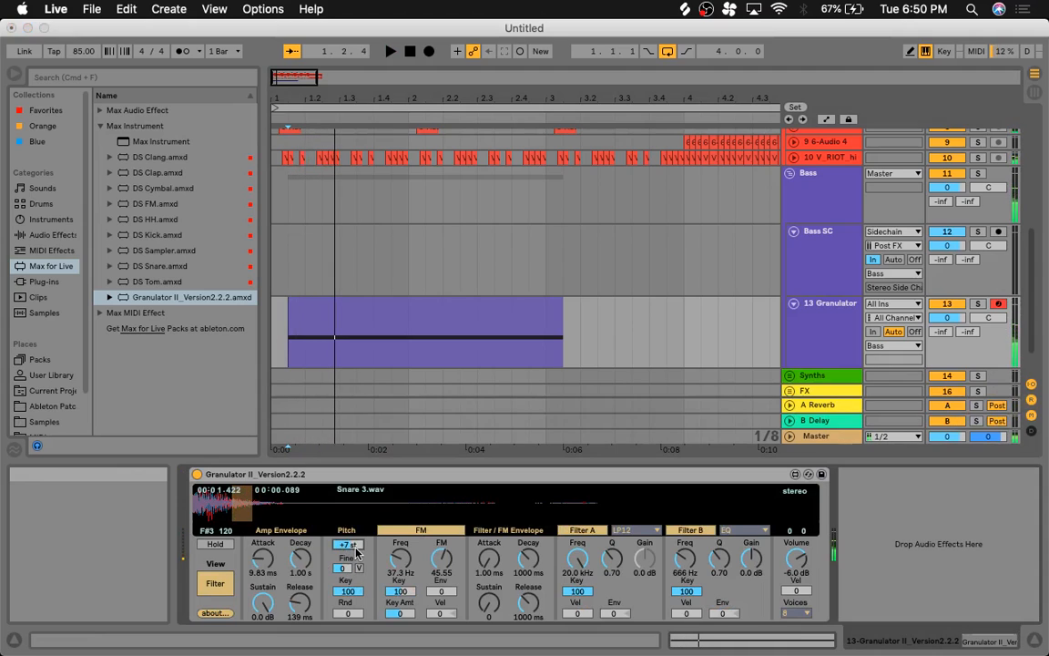
double_click(347, 546)
key("space")
key("space")
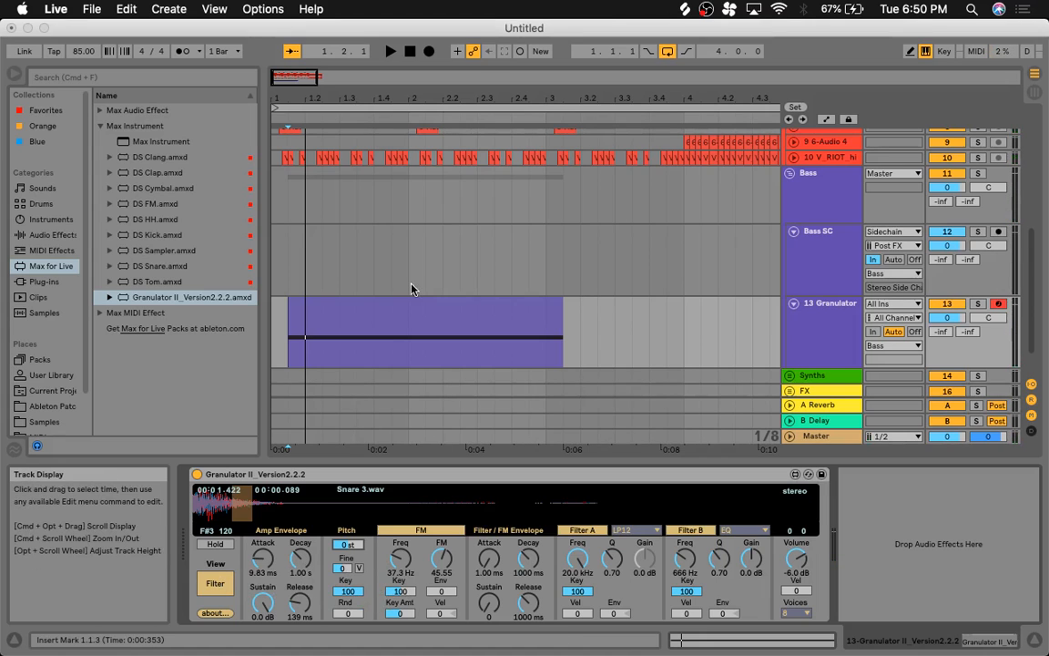
Step: Remove the clip's Pitch Bend envelope and display the track automation for Granulator's Tune parameter
left_click(375, 301)
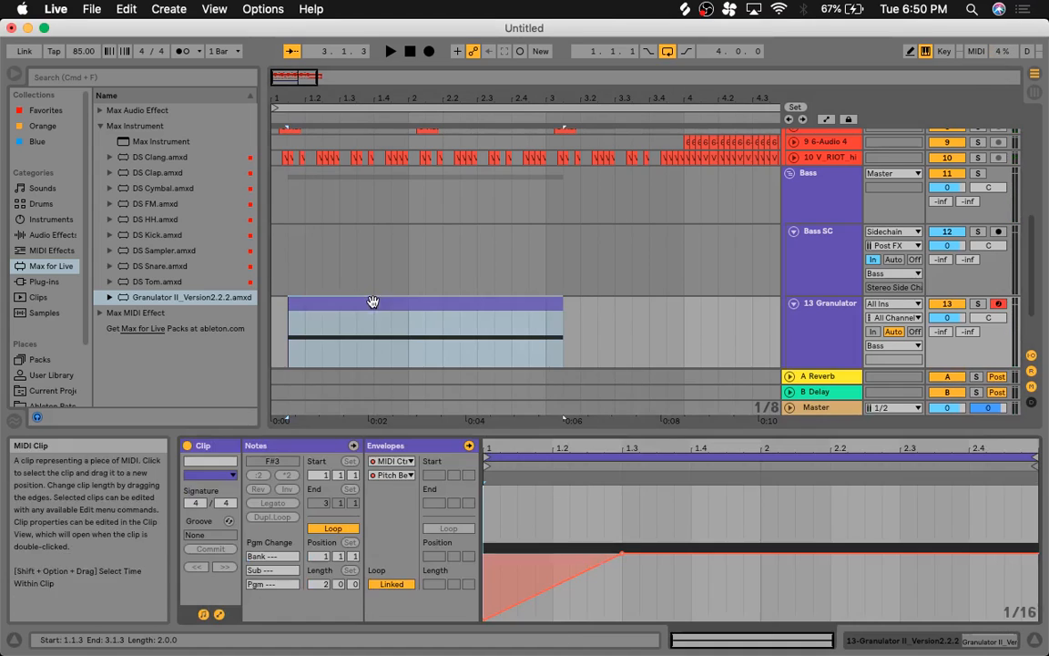
left_click(484, 622)
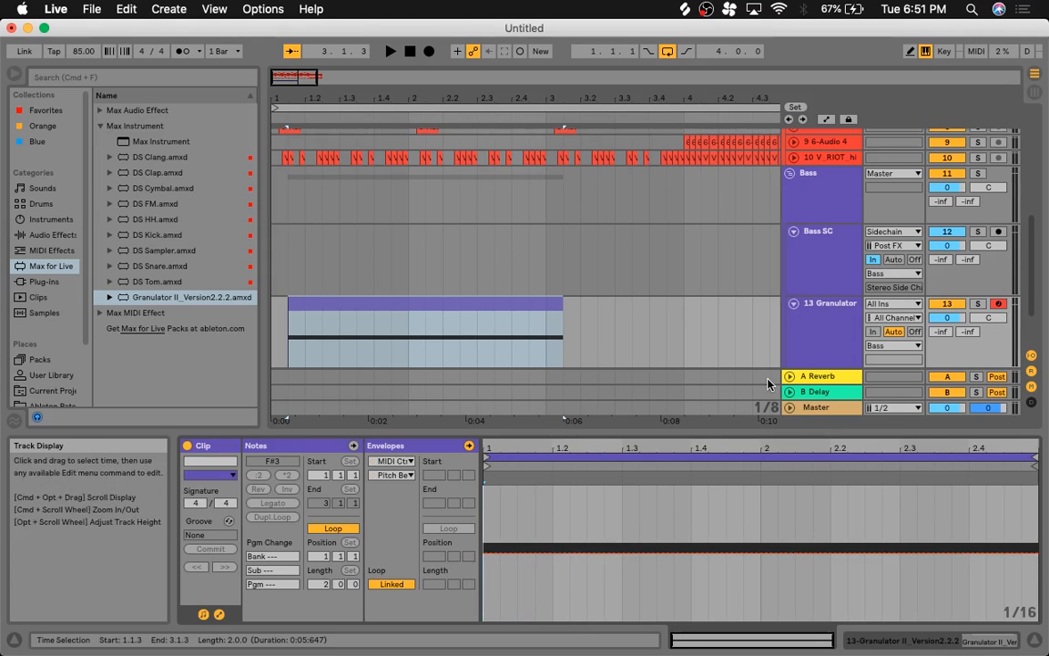
double_click(824, 304)
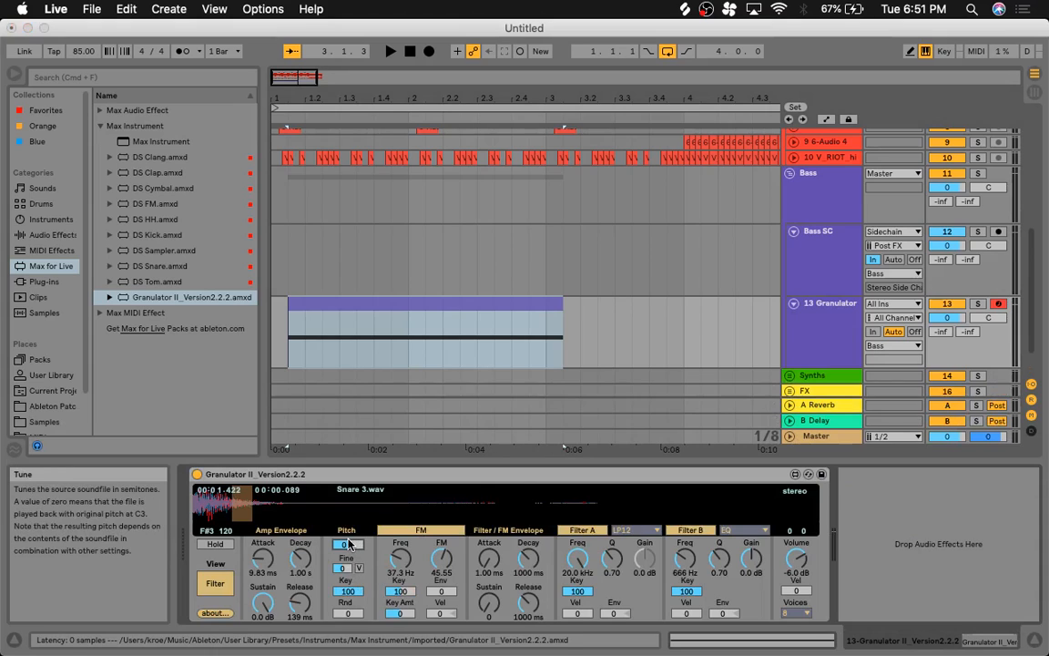
right_click(349, 544)
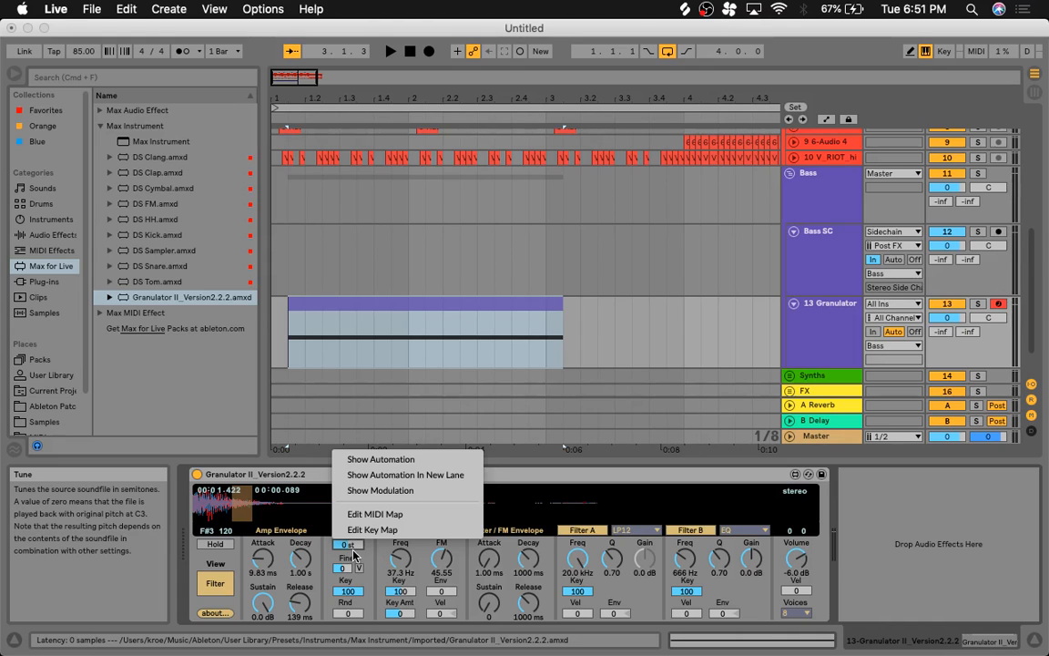
left_click(354, 555)
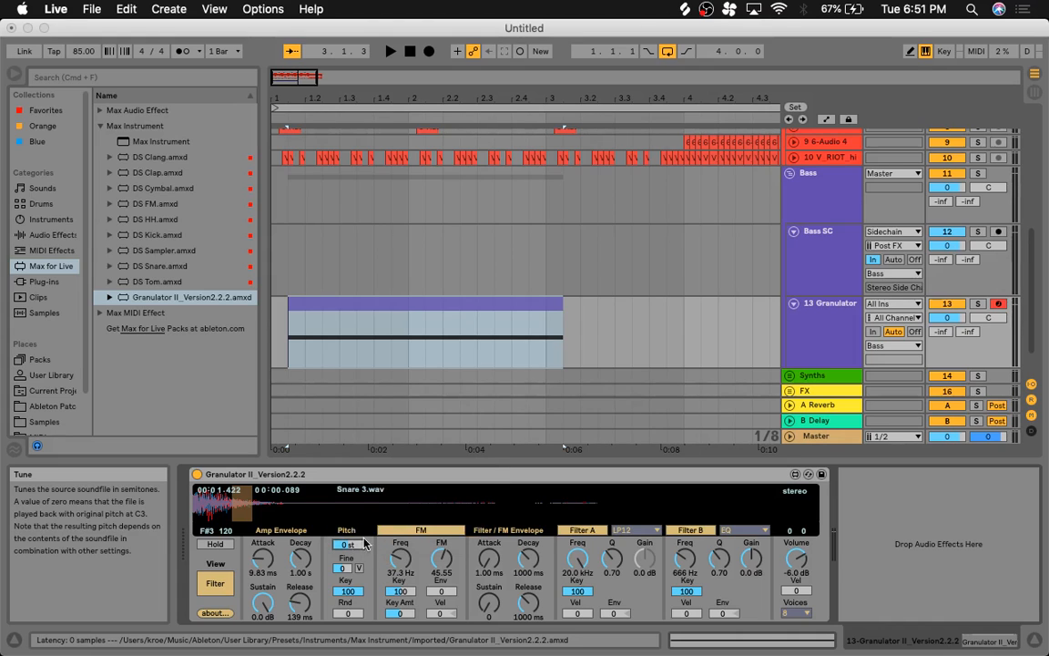
left_click(826, 119)
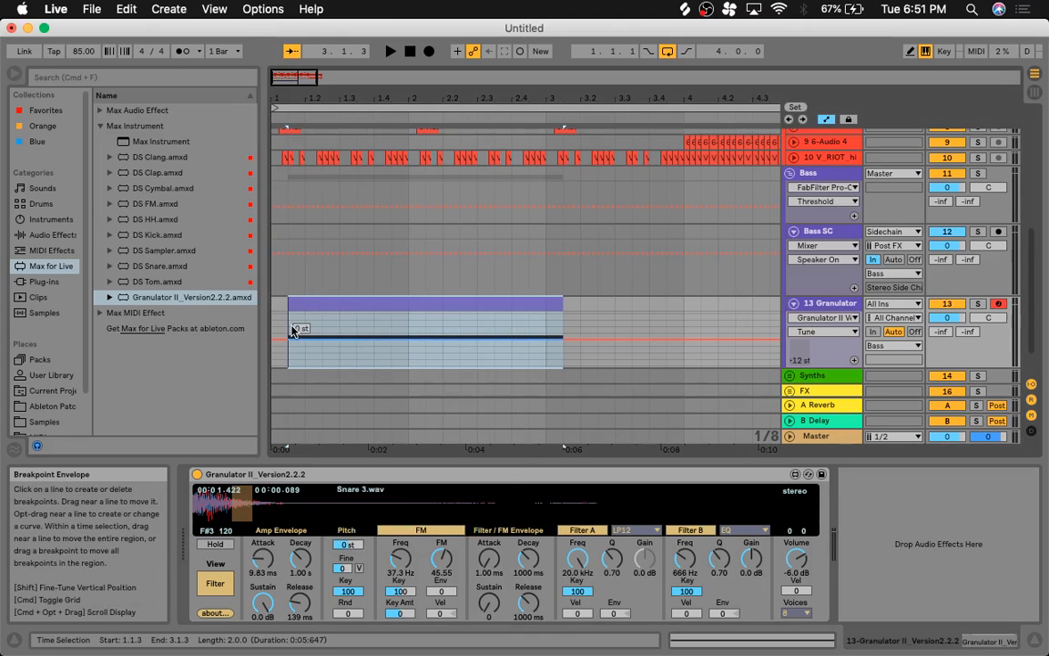
Step: Automate Tune to rise from -7 st at 1.1.3 to 0 st at 1.2.1, playing the loop to check it
left_click_drag(292, 322, 321, 323)
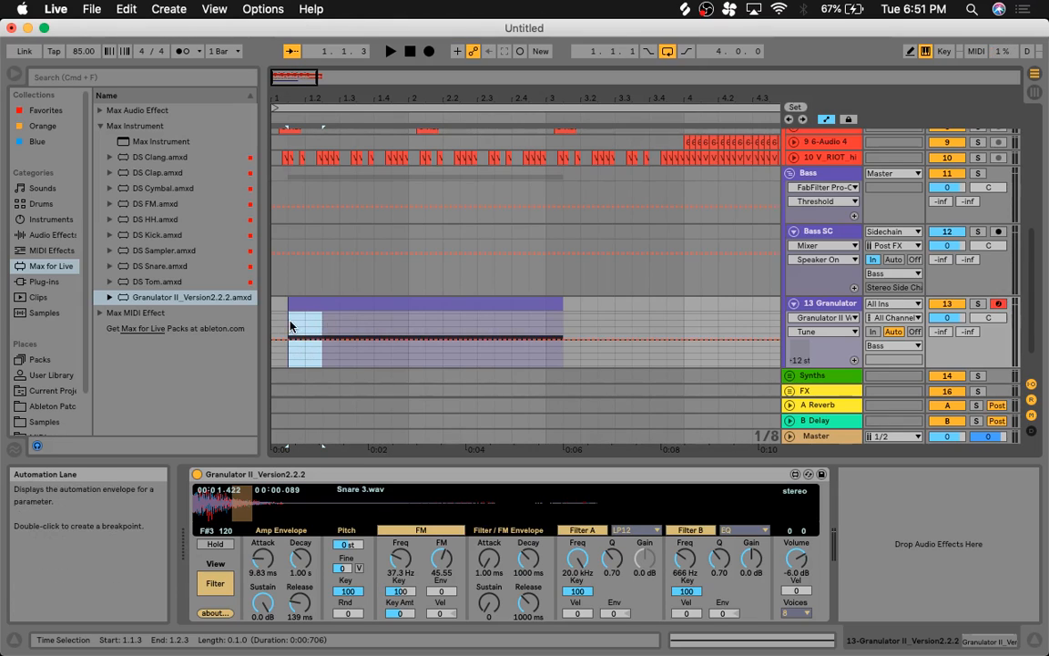
left_click(324, 324)
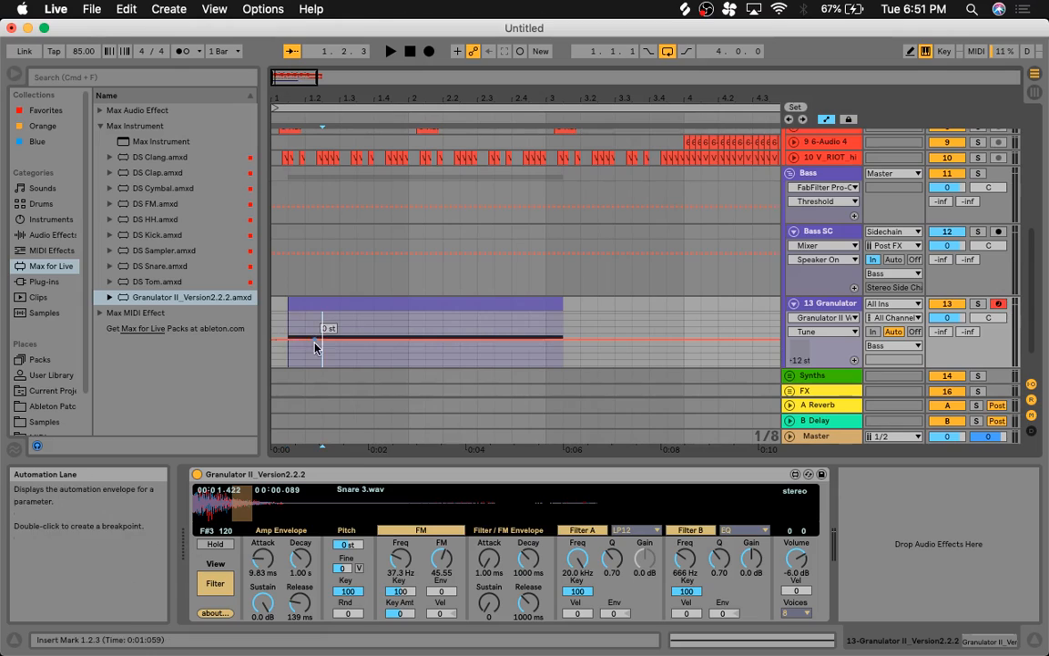
mouse_move(322, 328)
left_mouse_down()
mouse_move(278, 329)
mouse_move(294, 330)
left_mouse_up()
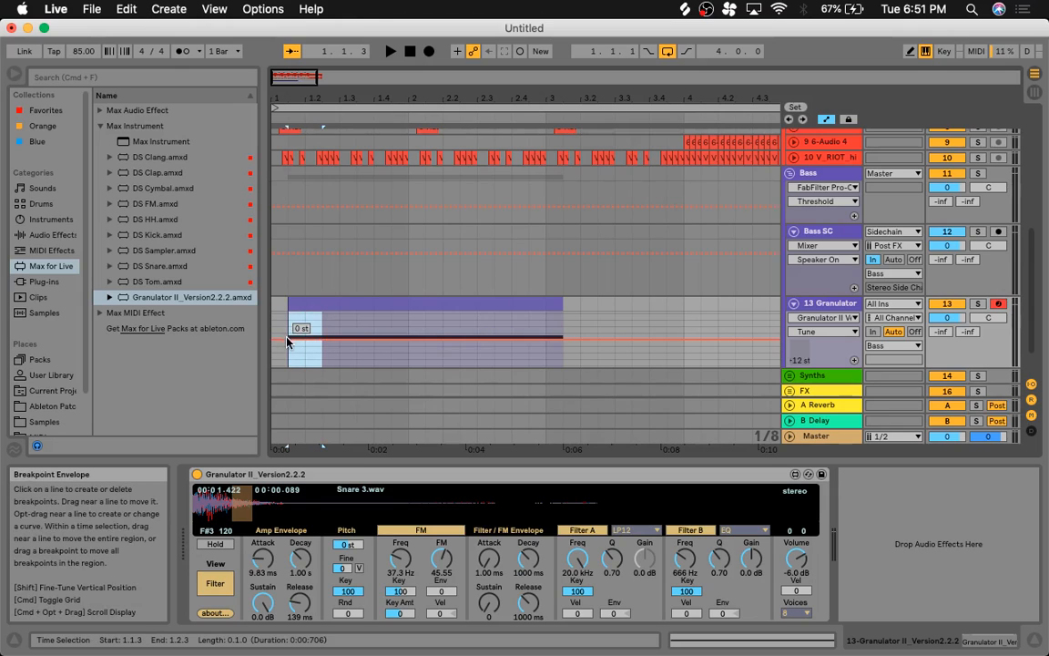
left_click(288, 341)
mouse_move(289, 343)
left_mouse_down()
mouse_move(288, 364)
mouse_move(289, 323)
mouse_move(289, 366)
left_mouse_up()
left_click(273, 277)
key("space")
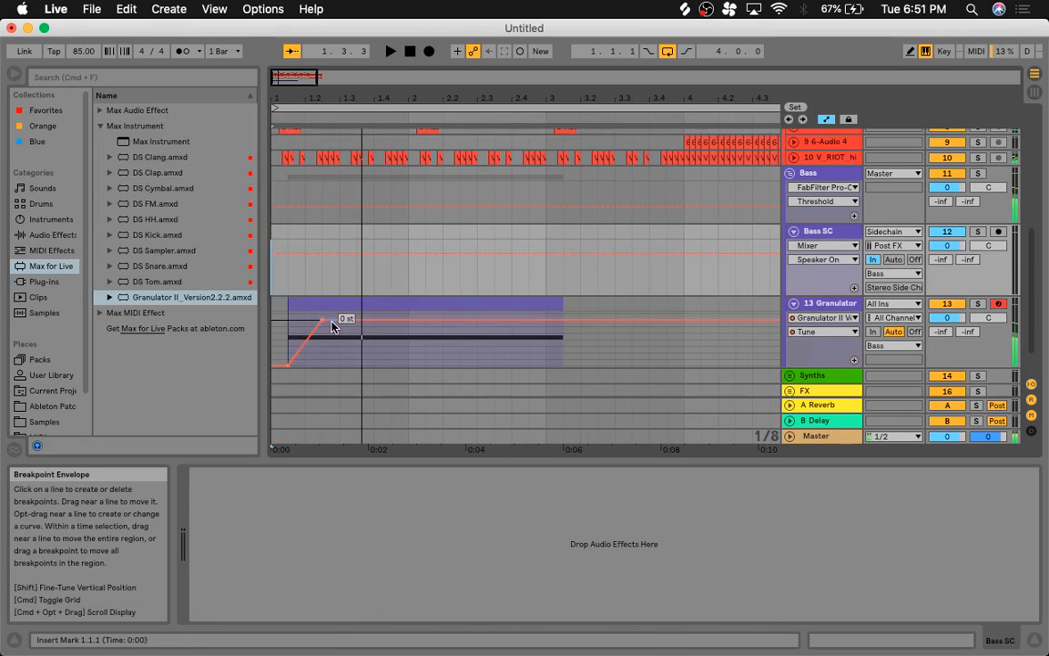
left_click_drag(324, 320, 300, 320)
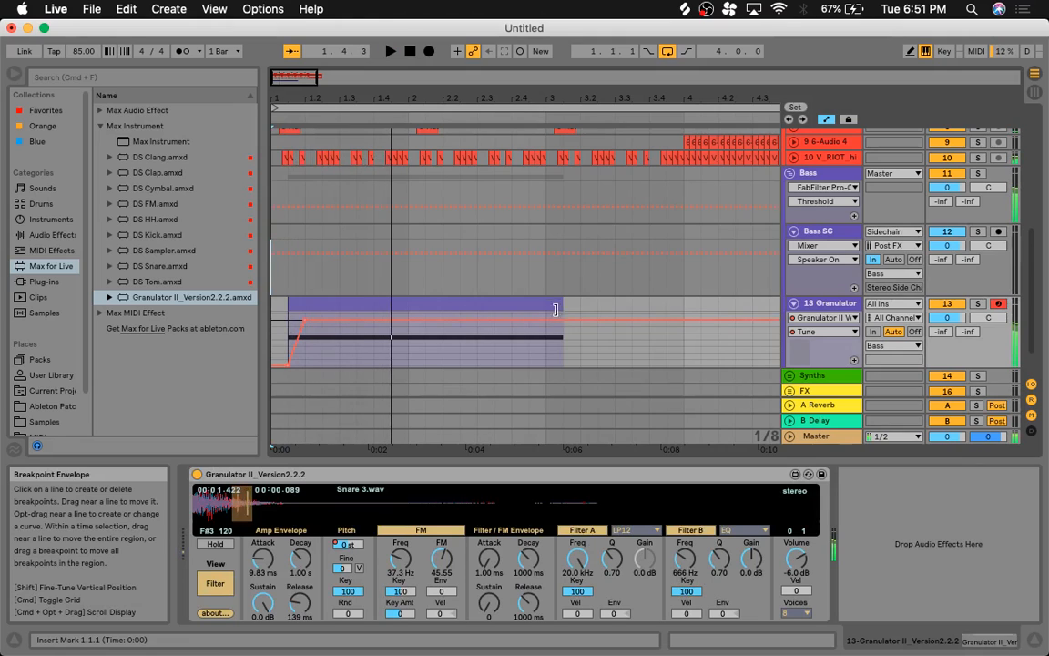
Step: Trim the Granulator clip's end to 2.4.3, auditioning the shortened bass note from 1.1.1
left_click_drag(555, 309, 503, 305)
left_click(275, 282)
key("space")
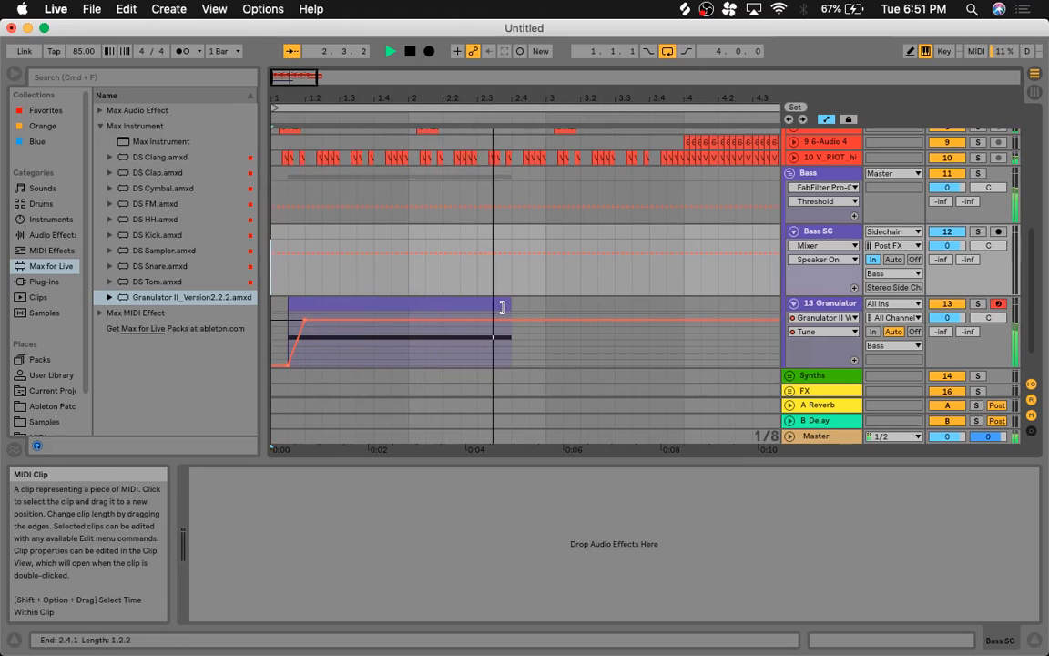
key("space")
left_click_drag(503, 307, 529, 307)
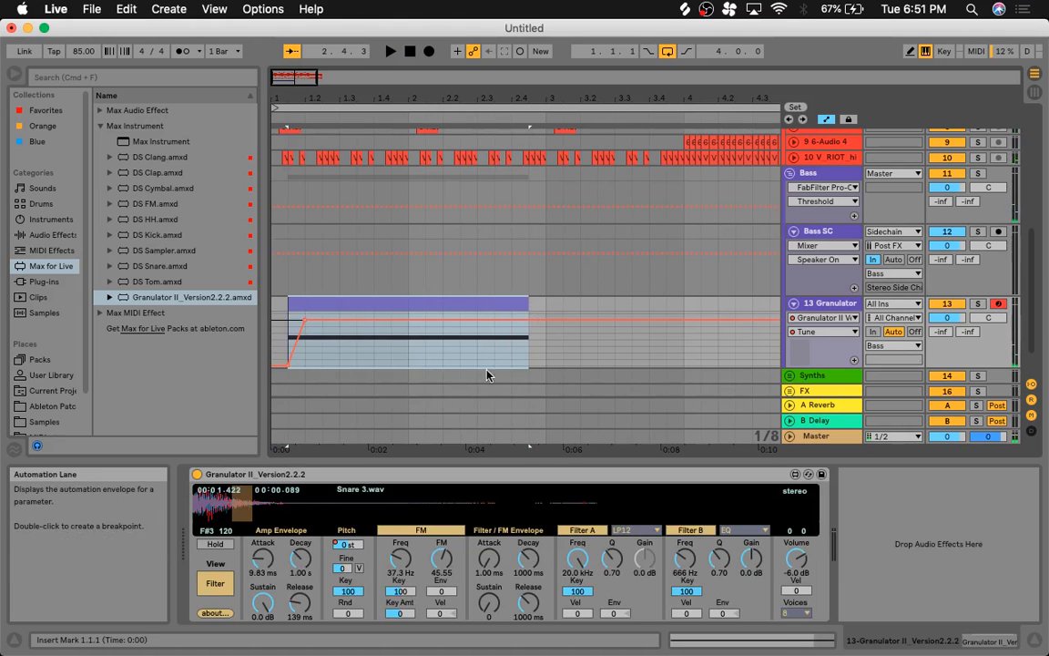
Step: Automate Tune to fall from 0 st at 2.4.1 to -12 st at 2.4.3, and undo the last unwanted changes
left_click(512, 320)
mouse_move(529, 320)
left_mouse_down()
mouse_move(530, 359)
mouse_move(529, 313)
left_mouse_up()
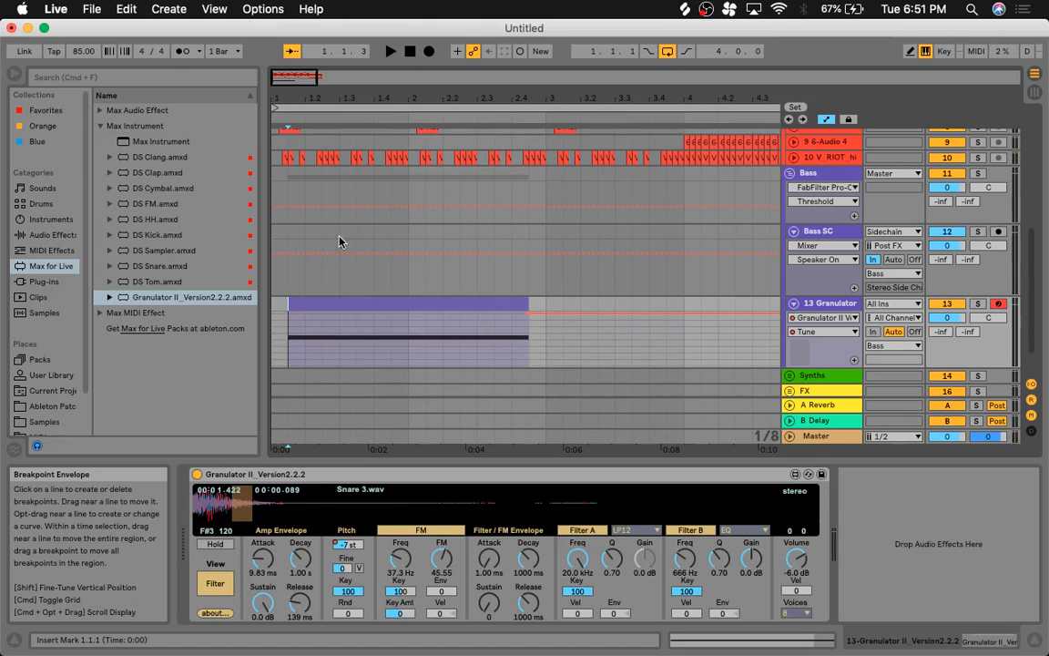
key("super+z")
key("super+z")
key("super+z")
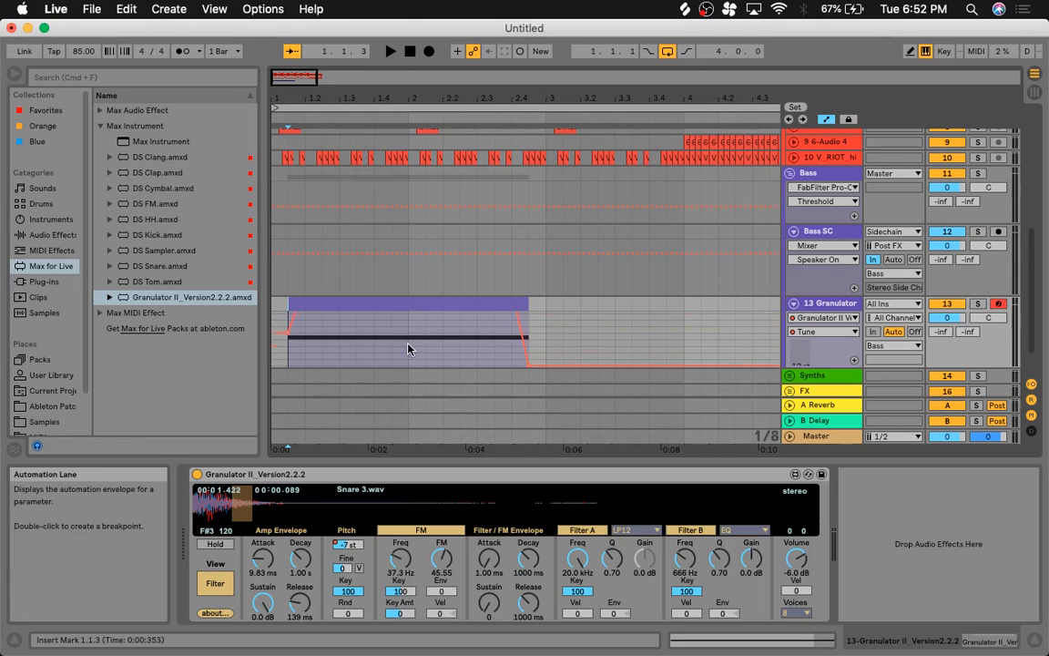
Step: Put the Tune automation in its own lane below the Granulator clip and play the part from 1.1.1
left_click(852, 361)
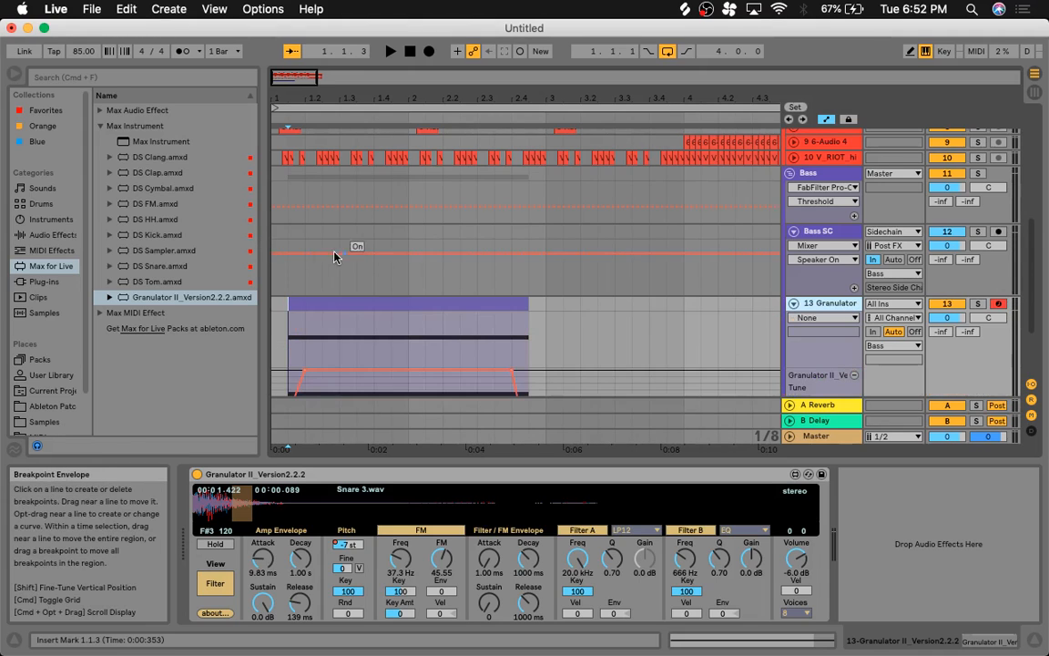
left_click(278, 230)
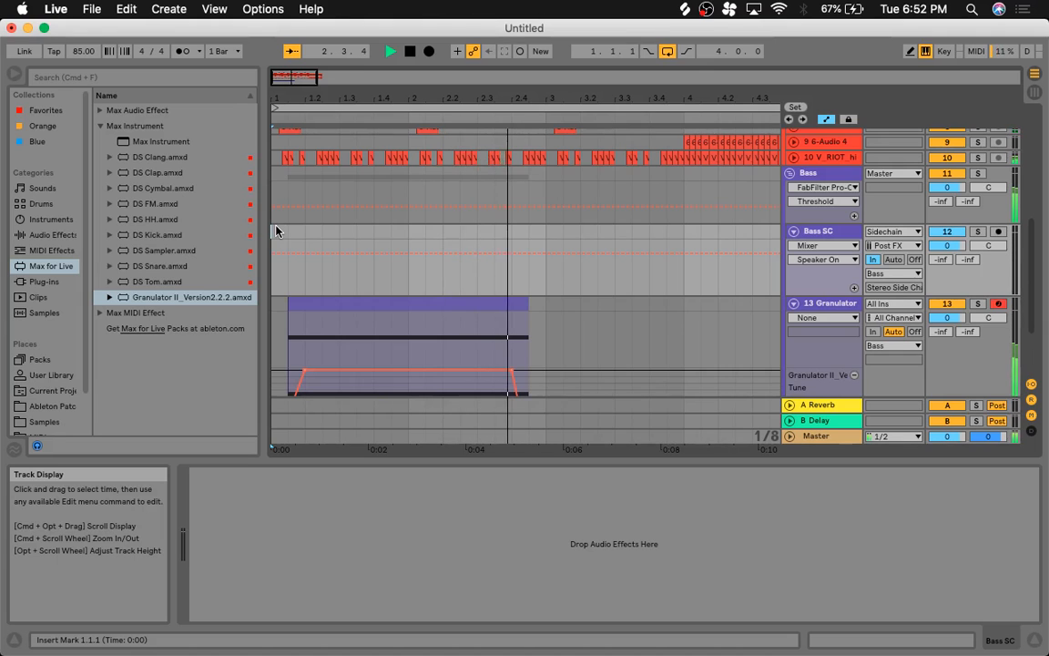
key("space")
scroll(483, 338, "down", 1)
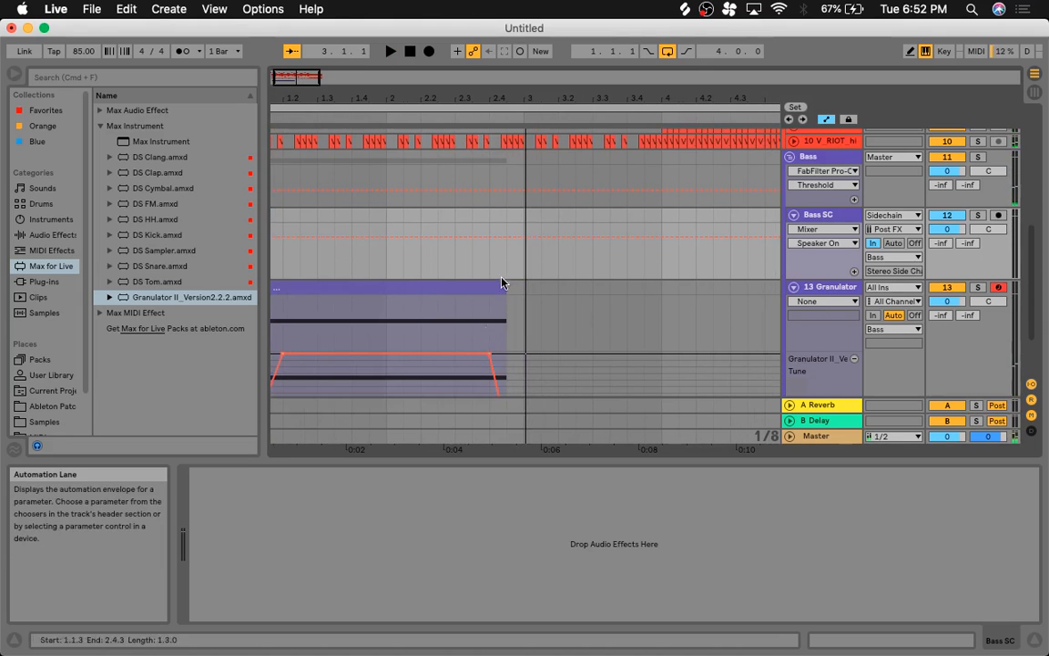
Step: Extend the Granulator clip to 3.1.1 and bend the final Tune fall into a curve reaching -12 st at 3.1.1
left_click_drag(505, 284, 517, 284)
scroll(515, 283, "down", 4)
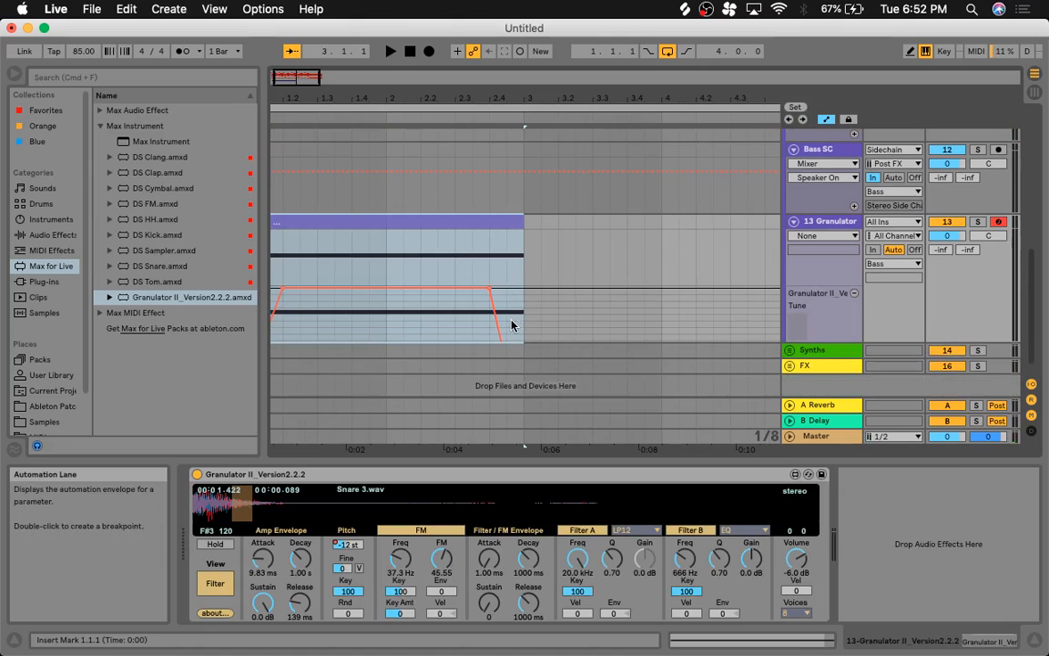
scroll(510, 291, "down", 1)
scroll(541, 304, "left", 1)
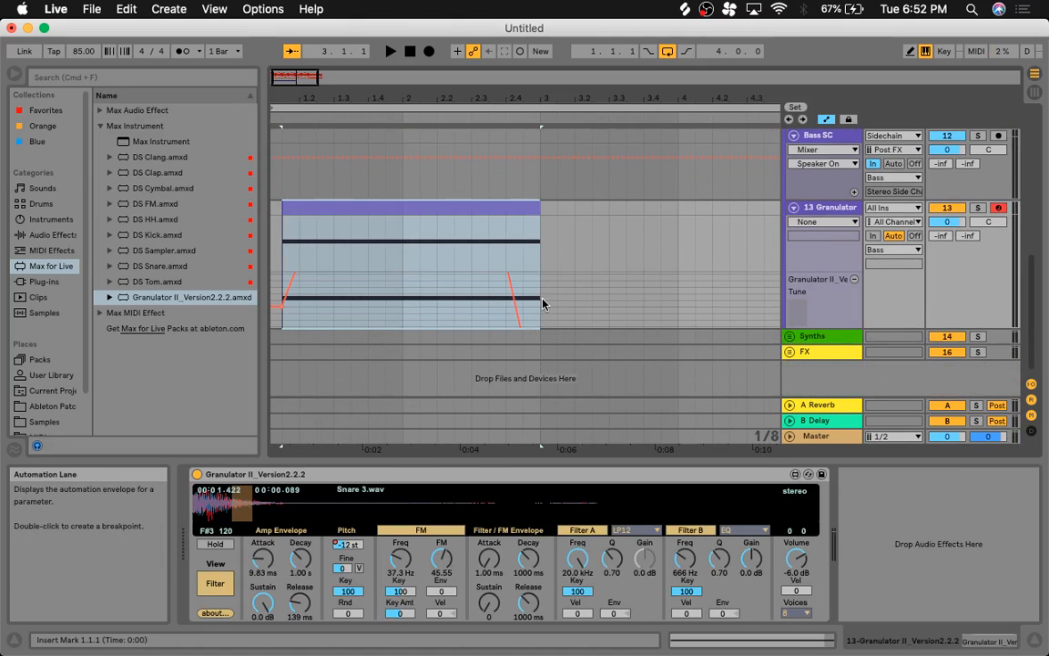
left_click_drag(834, 327, 836, 448)
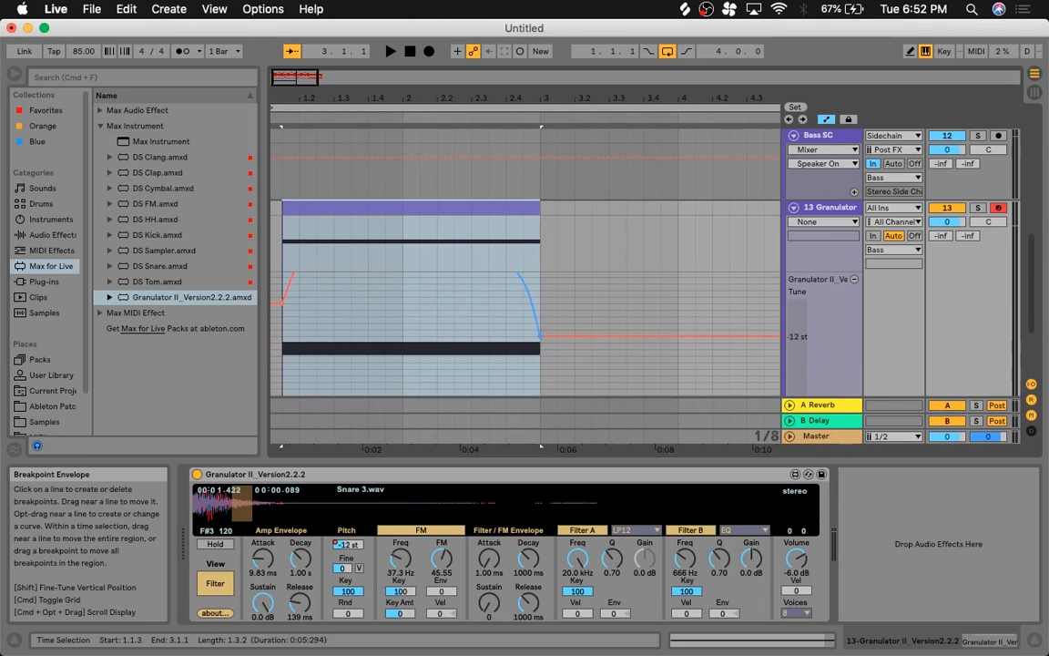
left_click(283, 186)
key("space")
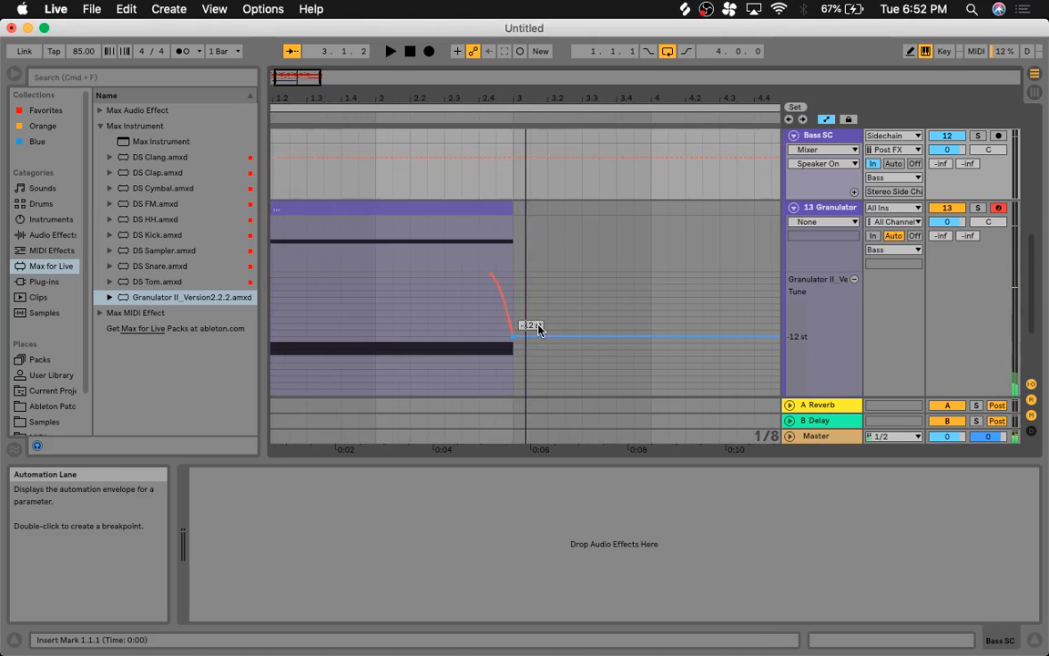
Step: Refine the curve of the final Tune fall between 2.4.1 and 3.1.1 and play the part from 1.1.1
scroll(538, 331, "left", 2)
scroll(537, 331, "up", 3)
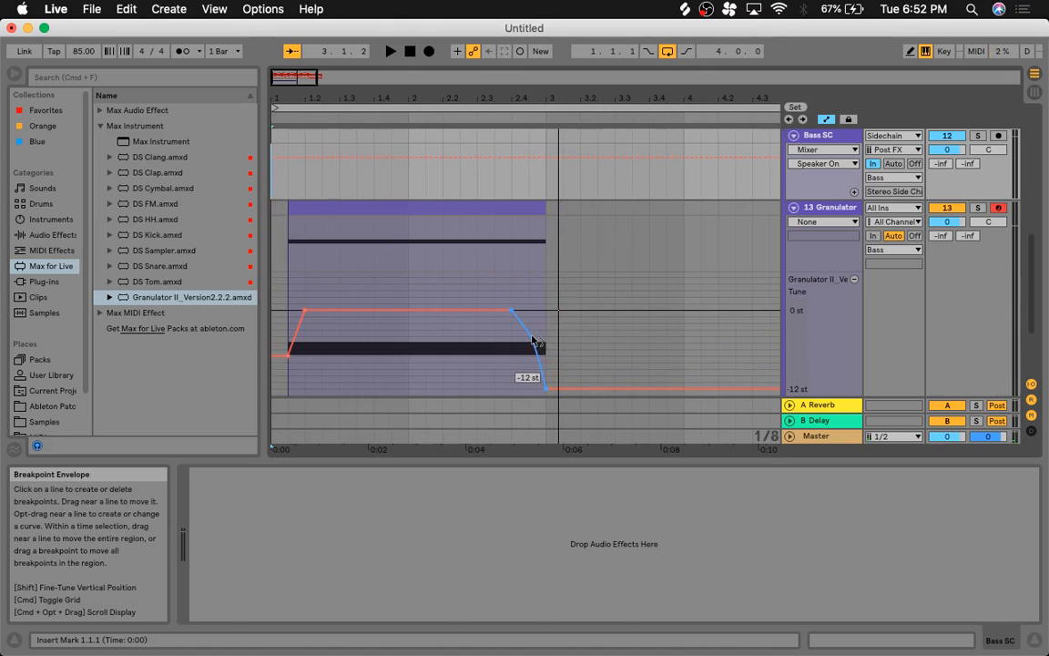
left_click(536, 342)
key("space")
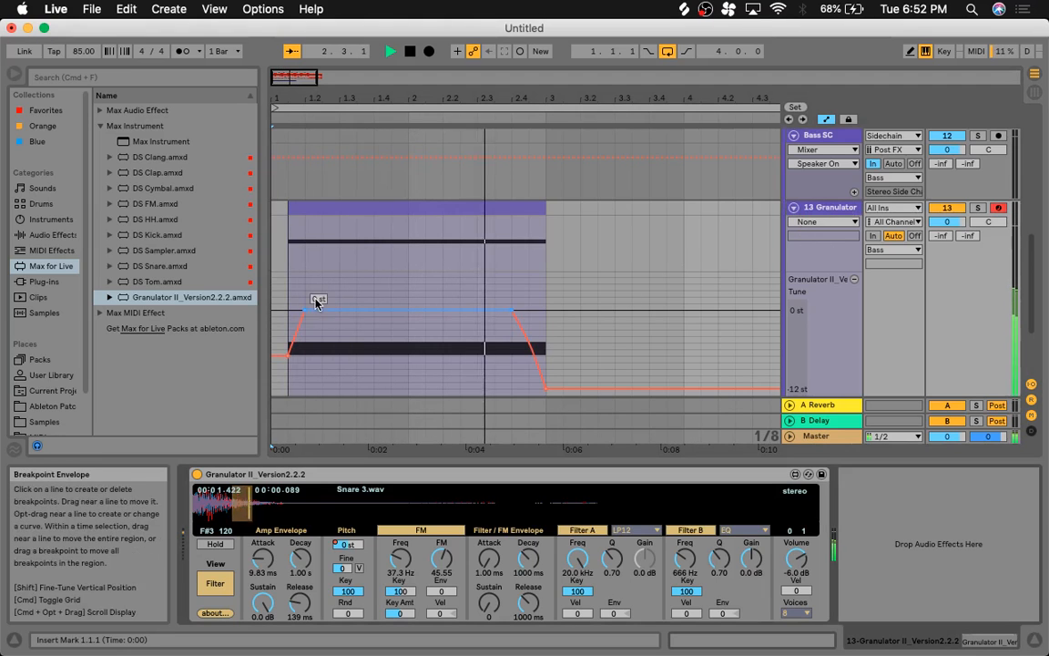
key("space")
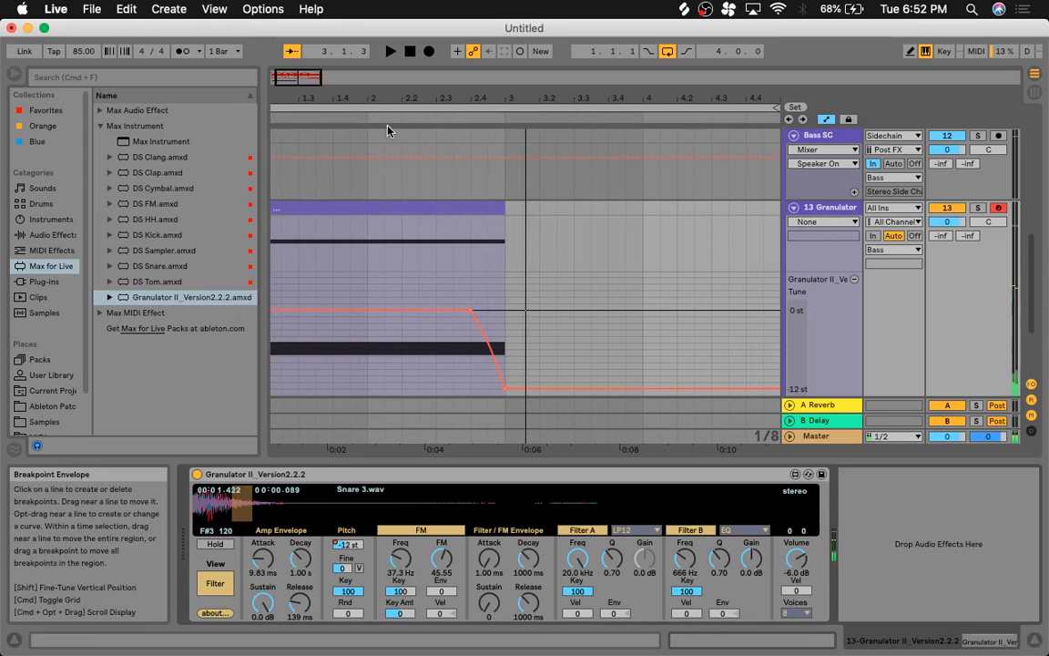
Step: Add the iZotope Trash 2 plug-in after Granulator II on track 13, and close its window
left_click(136, 77)
left_click(41, 236)
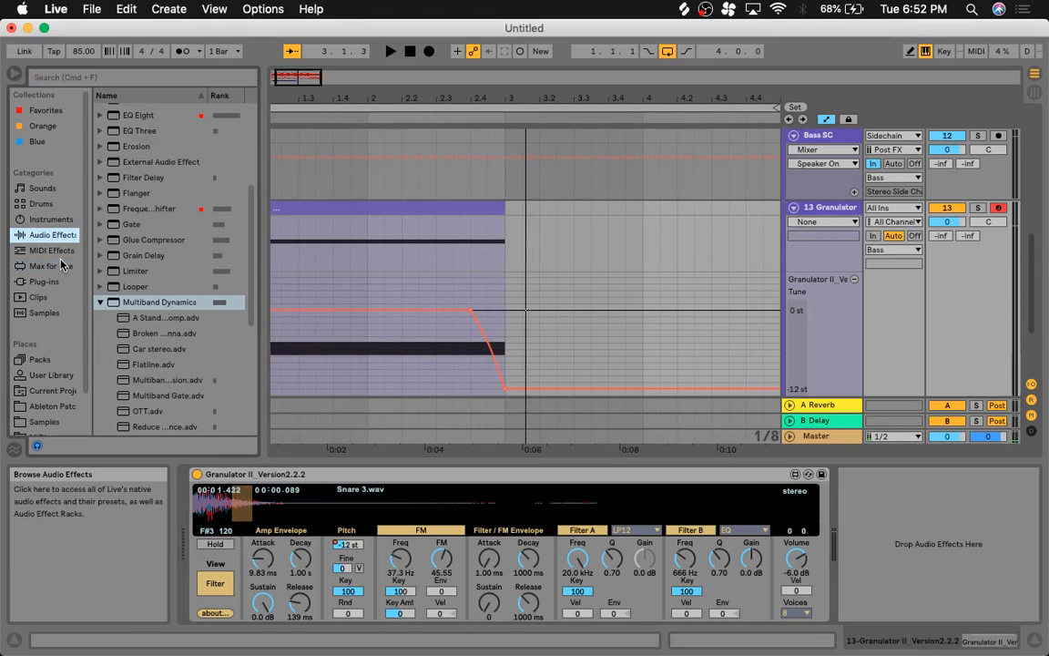
left_click(44, 282)
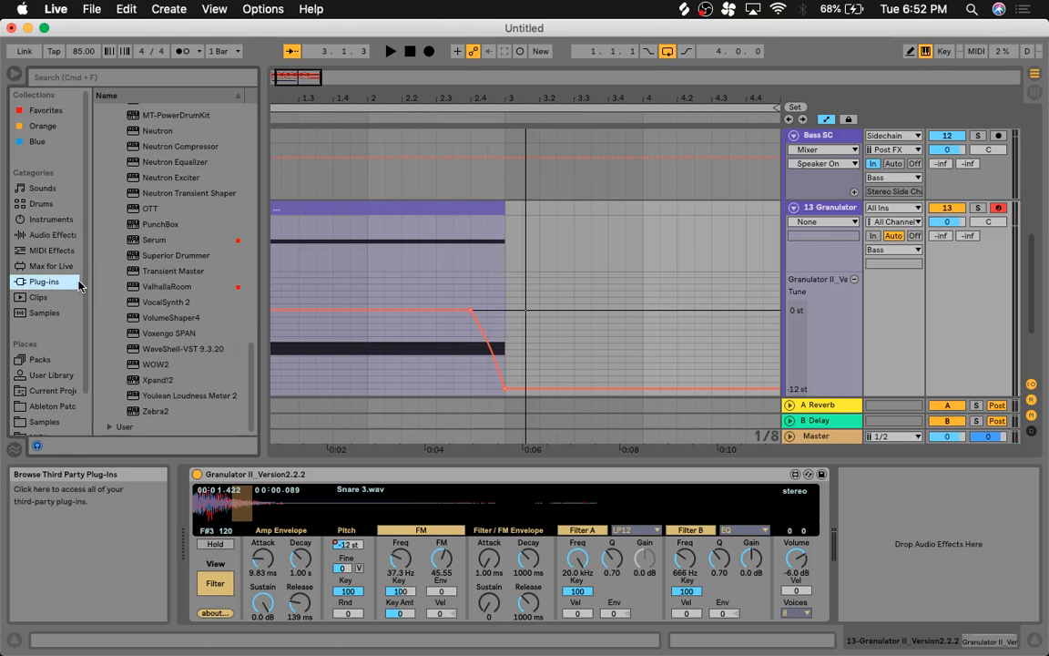
scroll(218, 177, "up", 5)
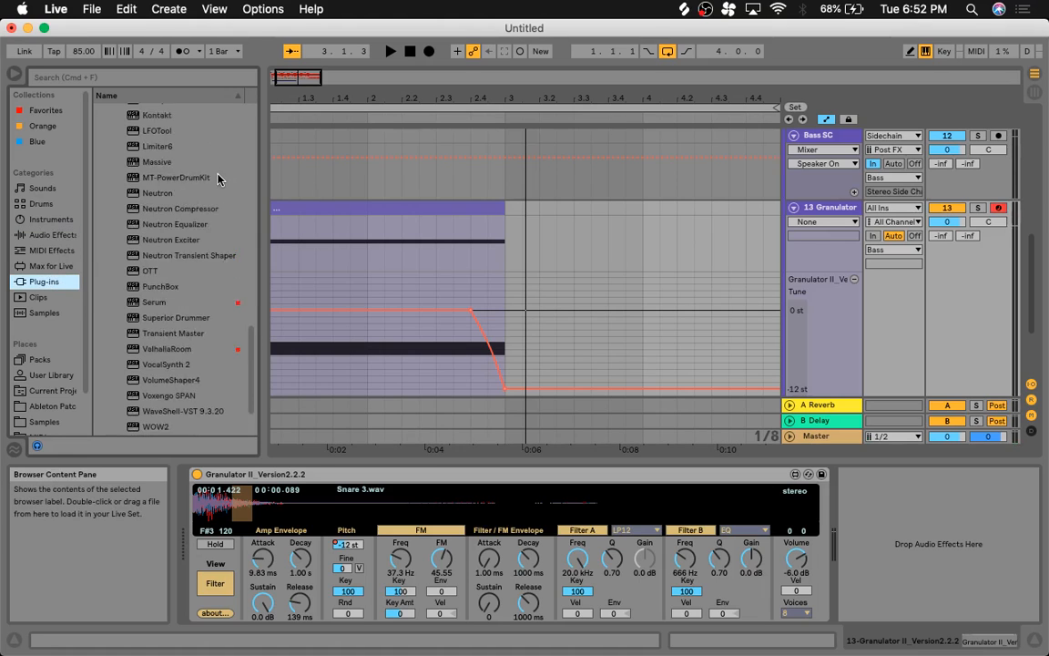
left_click(169, 176)
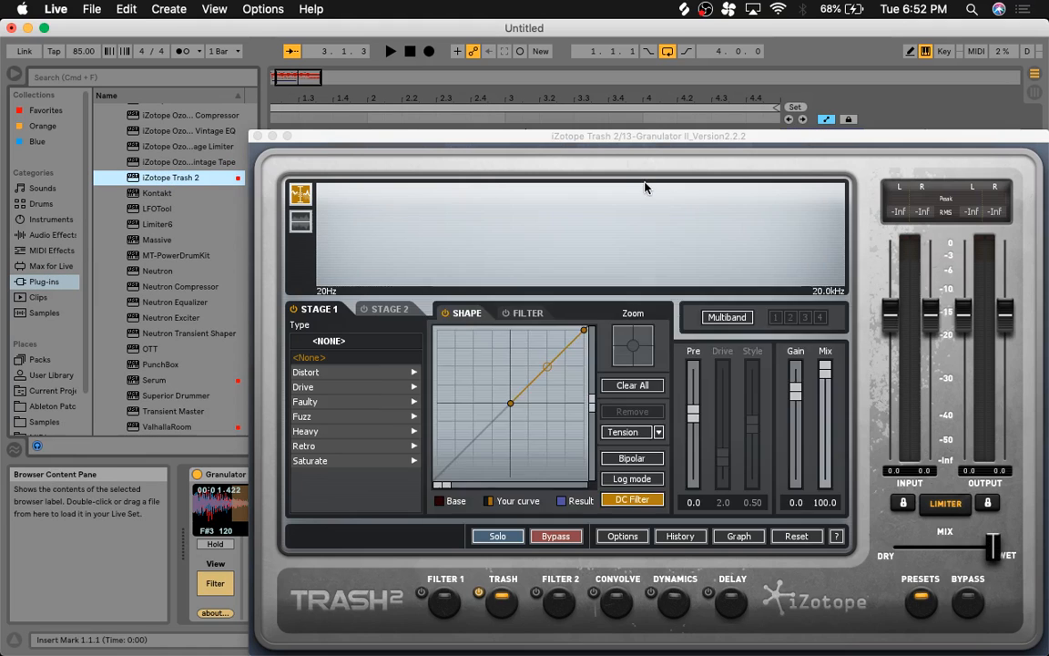
left_click(814, 516)
key("XF86AudioRaiseVolume")
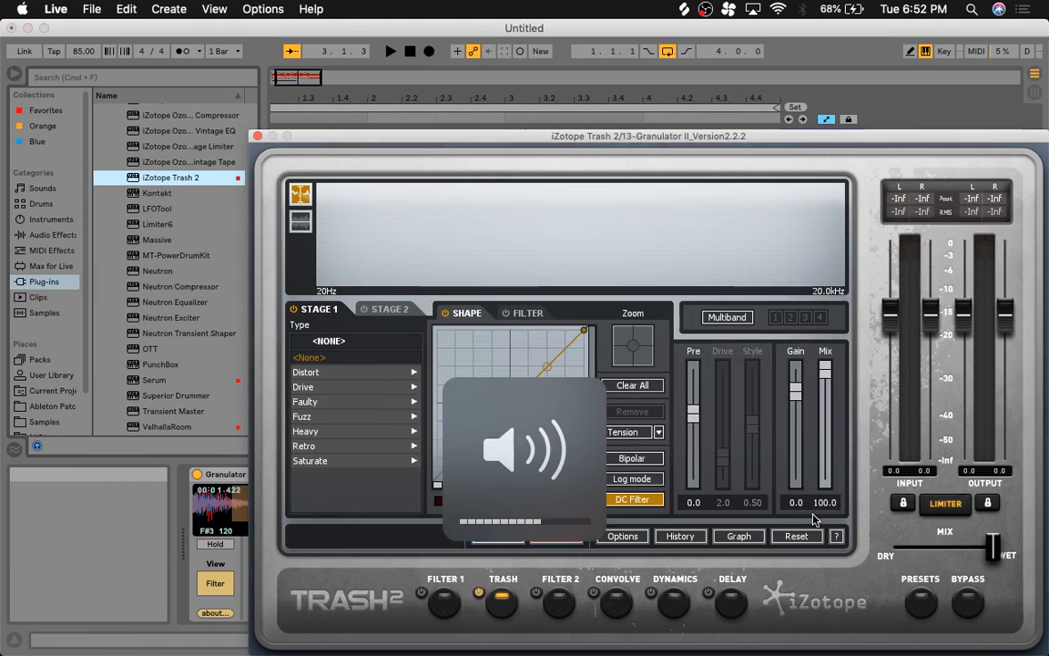
left_click(258, 137)
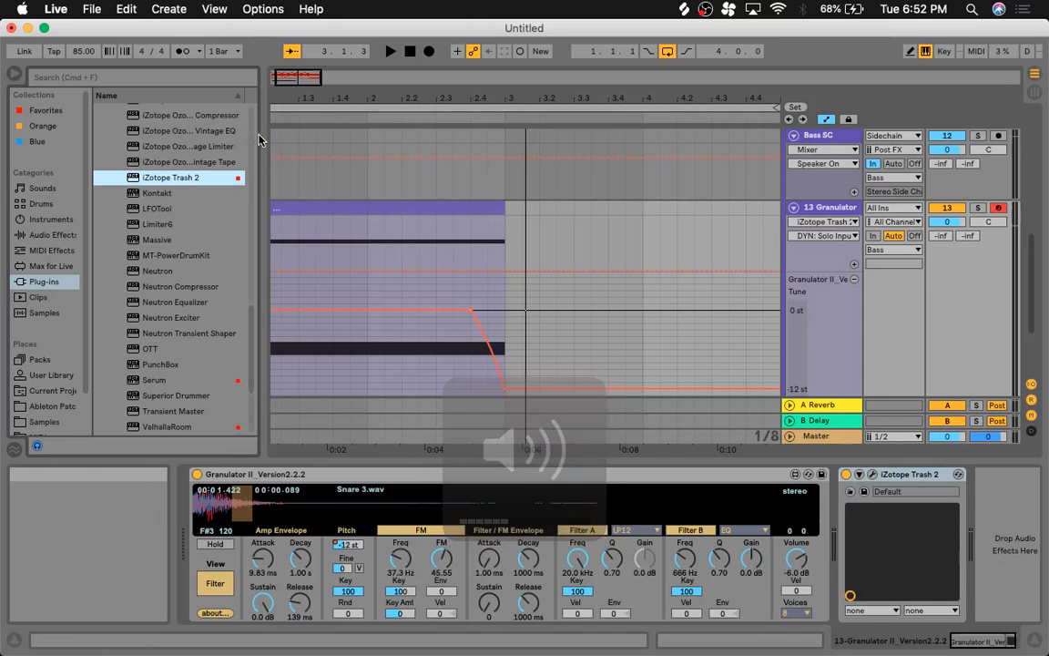
left_click(872, 477)
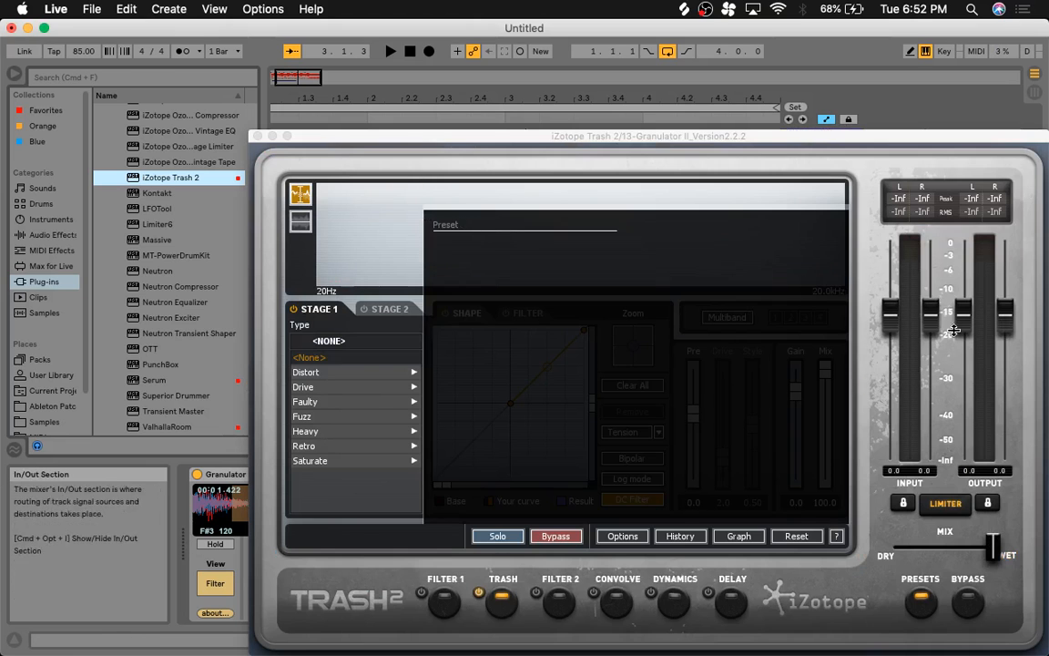
left_click(235, 122)
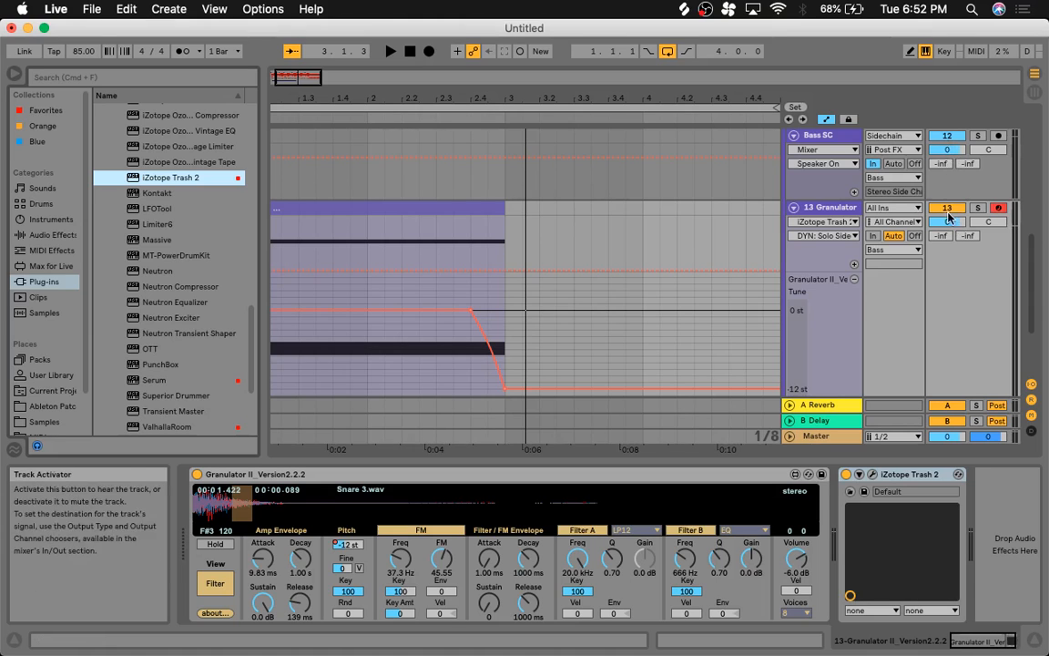
Step: Set the Bass group's track volume to -10.0 dB and play the part from 1.1.1
scroll(941, 173, "up", 1)
scroll(941, 173, "up", 3)
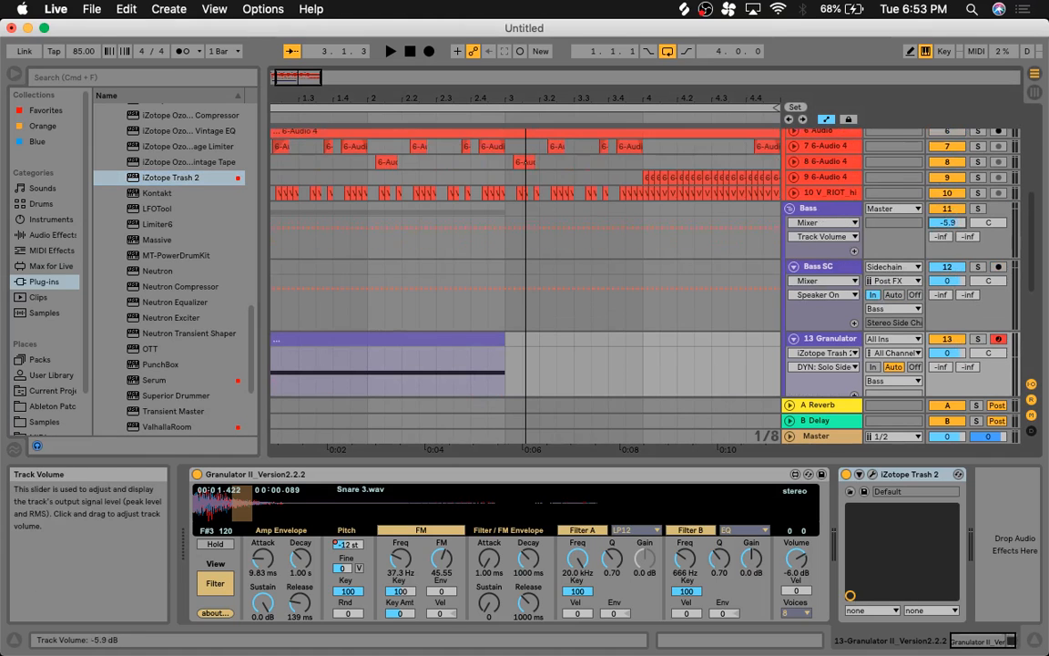
key("Return")
key("space")
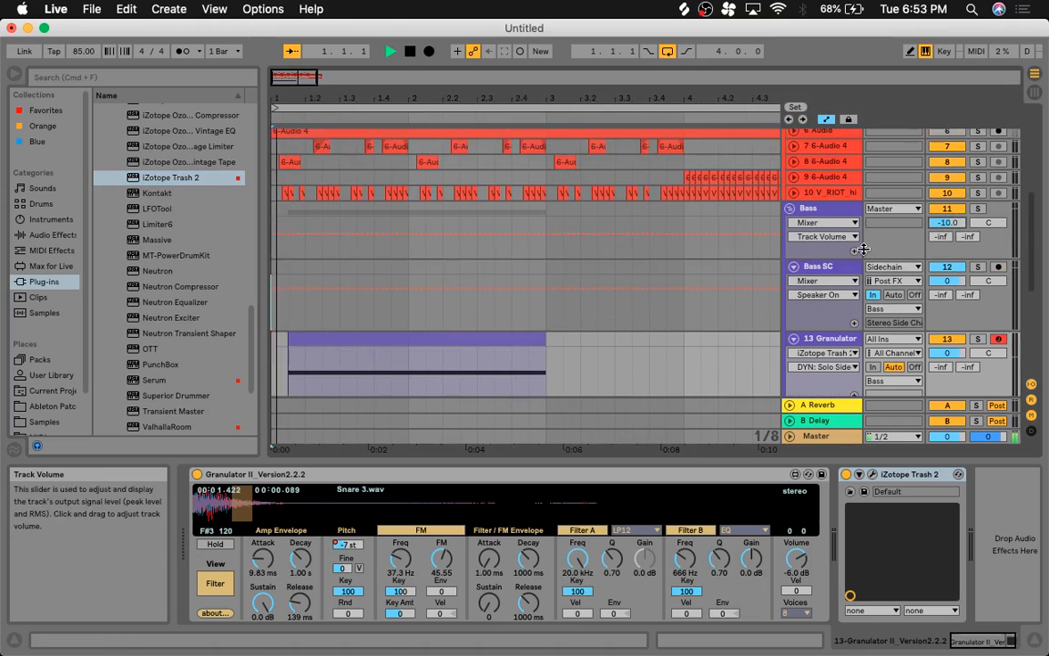
scroll(929, 233, "down", 3)
key("XF86AudioRaiseVolume")
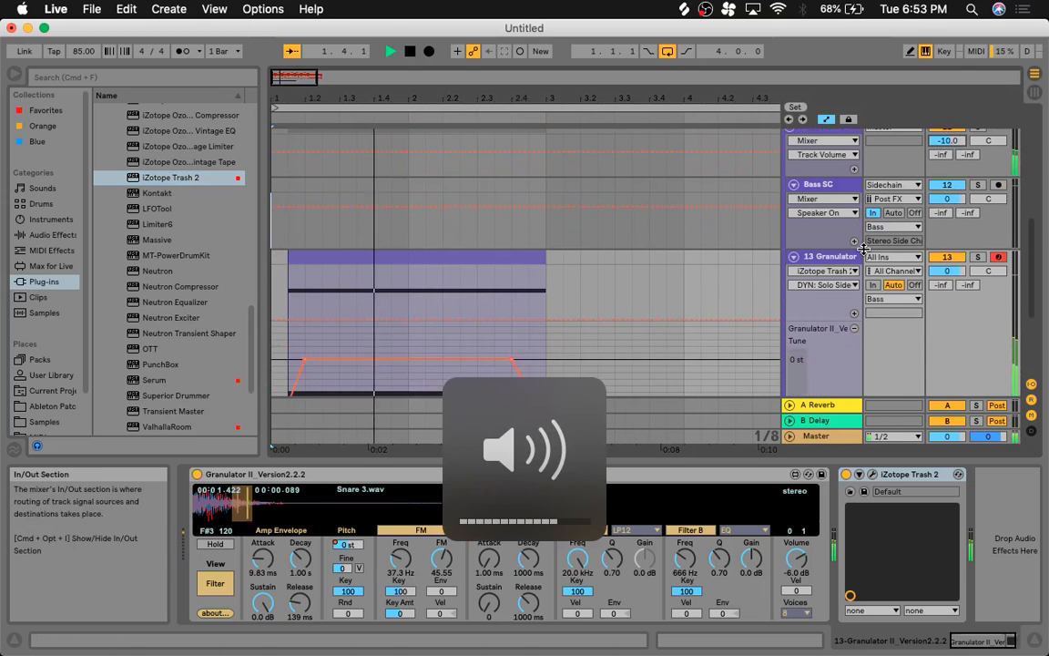
key("space")
Step: Split Trash 2 into three bands with crossovers at 120 Hz and 2.00 kHz while the part plays
left_click(872, 475)
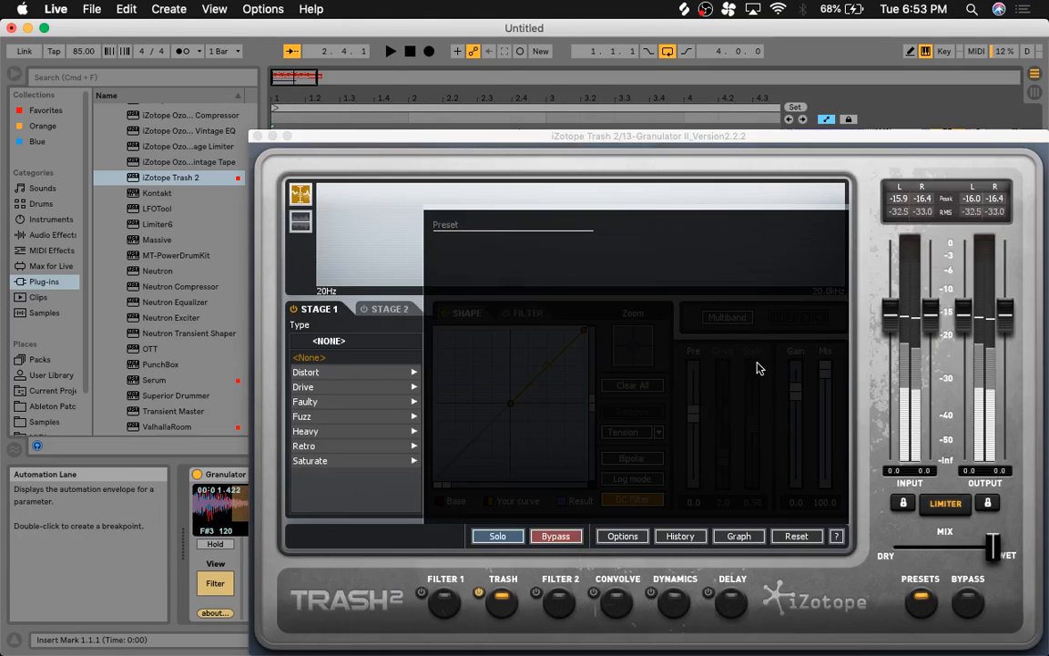
left_click(817, 511)
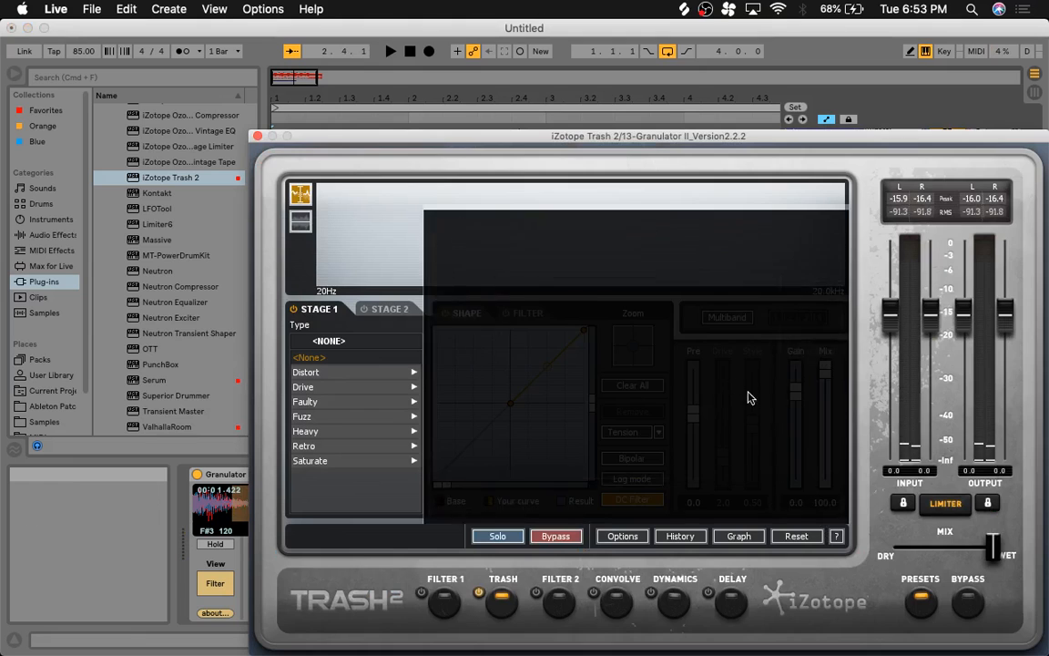
key("space")
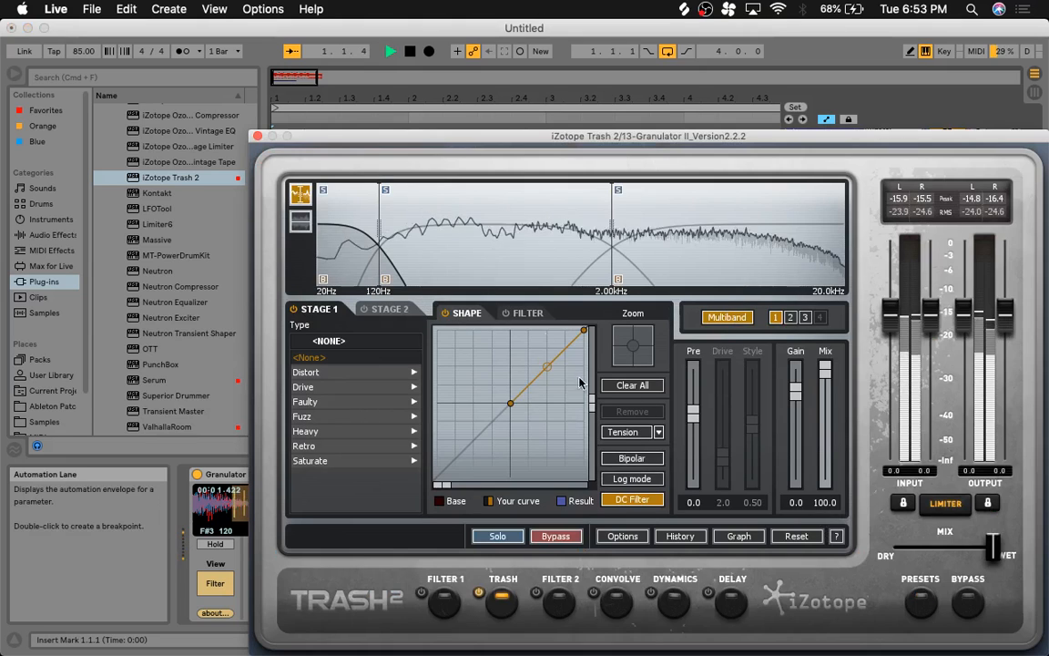
key("space")
Step: Bend the shape curve of Trash 2's middle band upward and give that band the Elastic Trash distortion
left_click(520, 246)
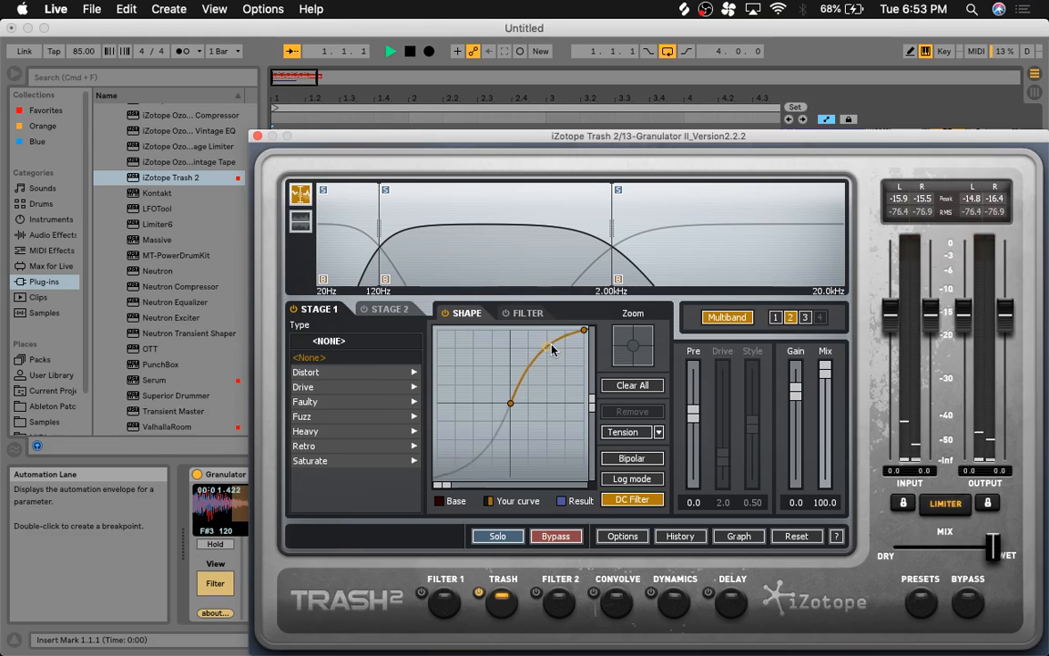
key("space")
left_click(346, 372)
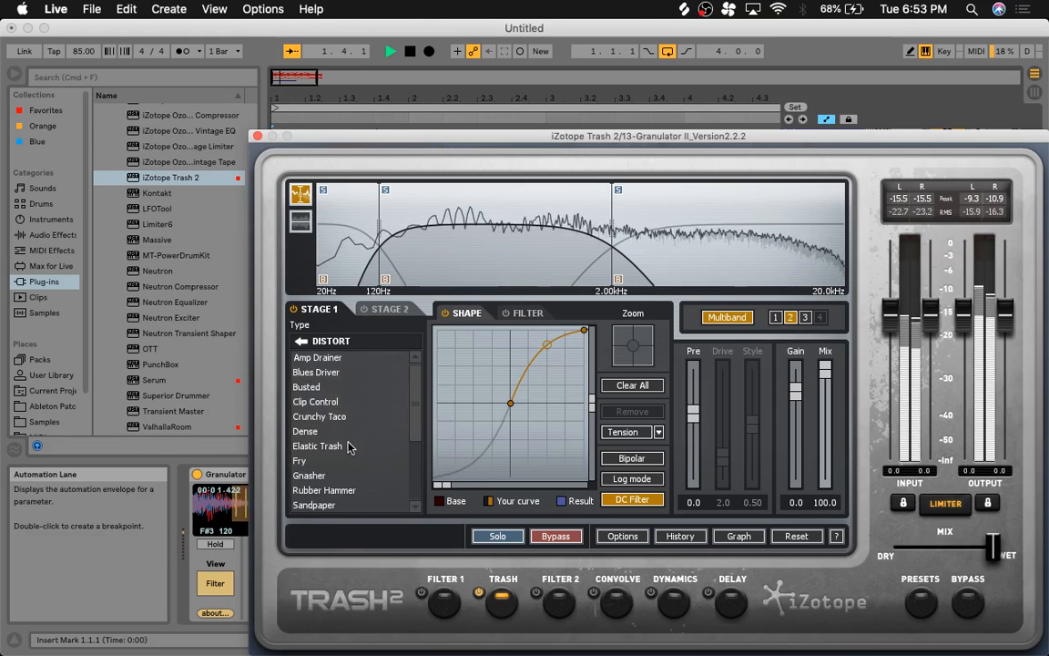
left_click(349, 446)
Step: Give Trash 2's band above 2.00 kHz the Elastic Trash distortion and bend its shape curve upward
left_click(632, 287)
key("space")
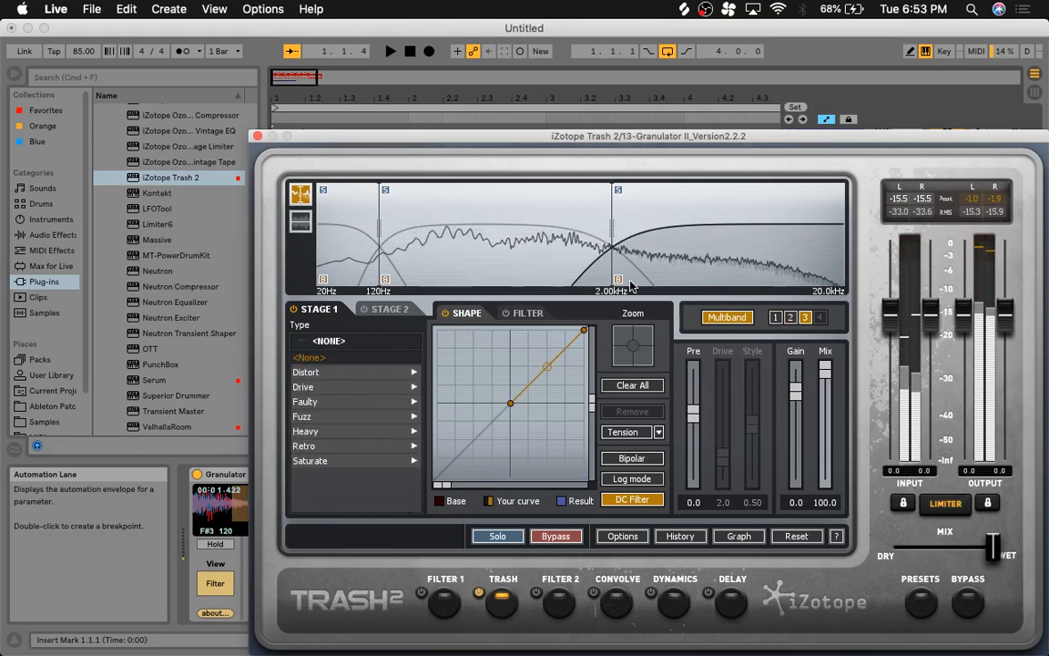
left_click(373, 372)
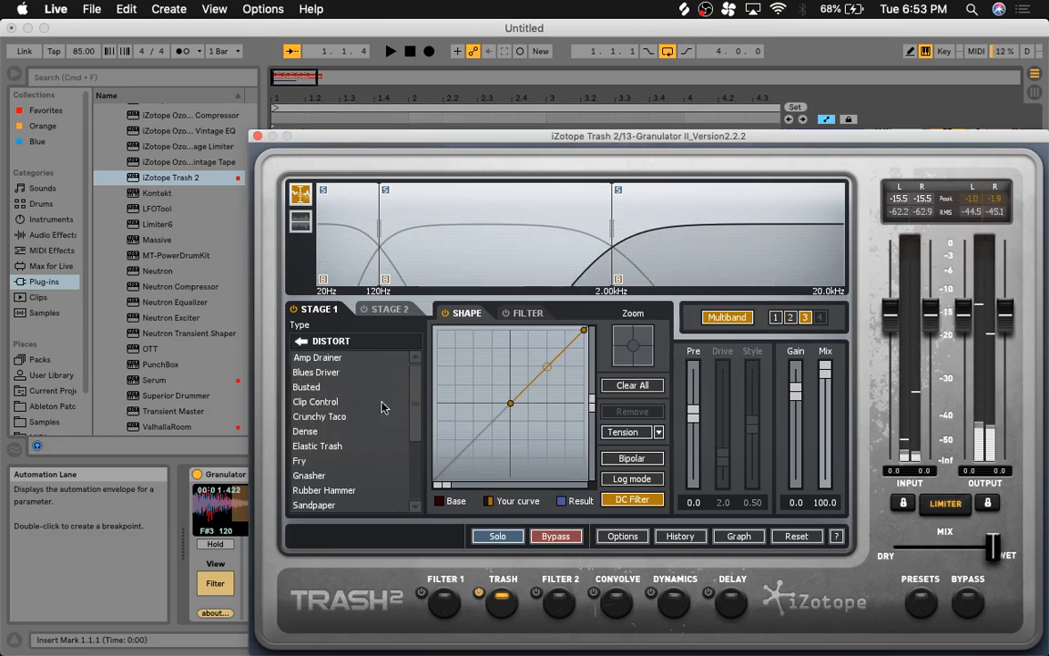
left_click(346, 446)
key("space")
left_click_drag(546, 367, 545, 349)
key("space")
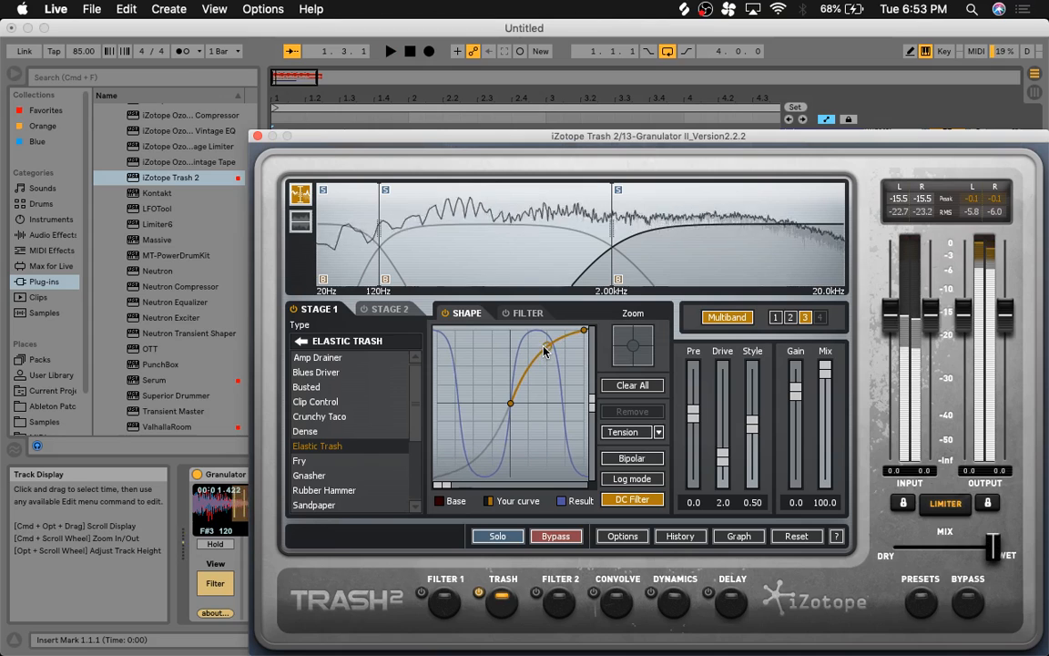
key("XF86AudioLowerVolume")
key("space")
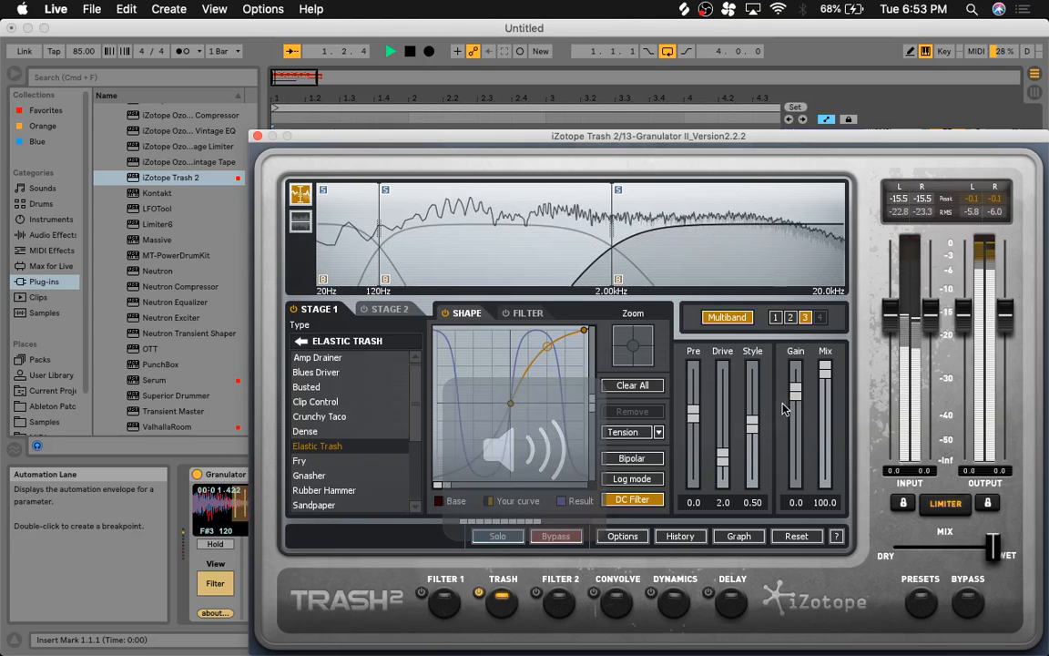
key("space")
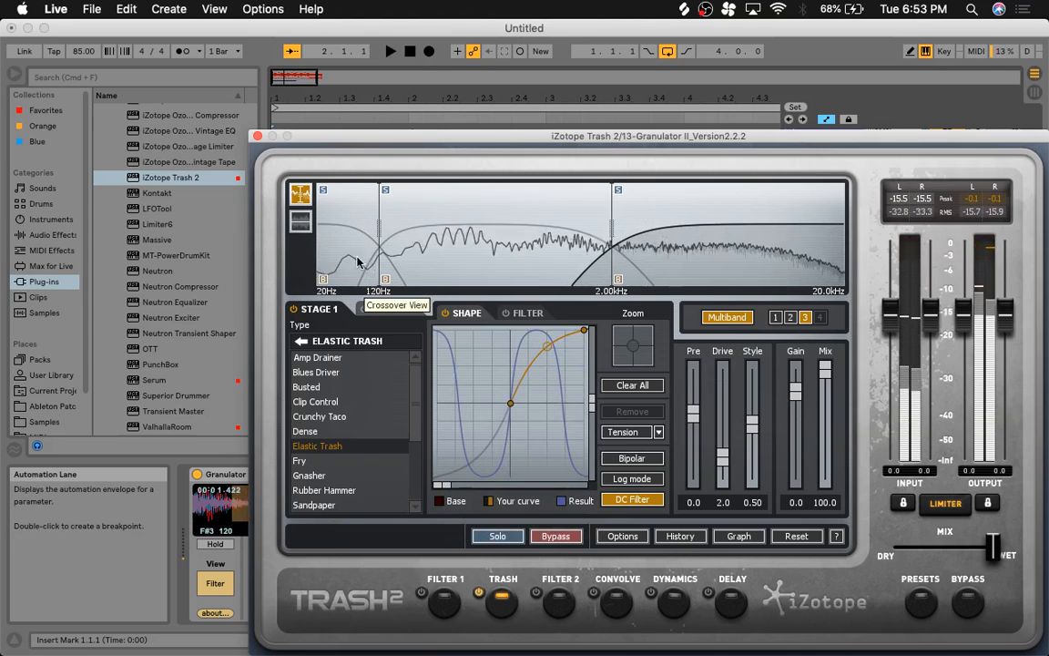
Step: Bend the shape curve of Trash 2's band below 120 Hz steeply upward while auditioning the part
left_click(358, 262)
left_click_drag(547, 365, 549, 345)
key("space")
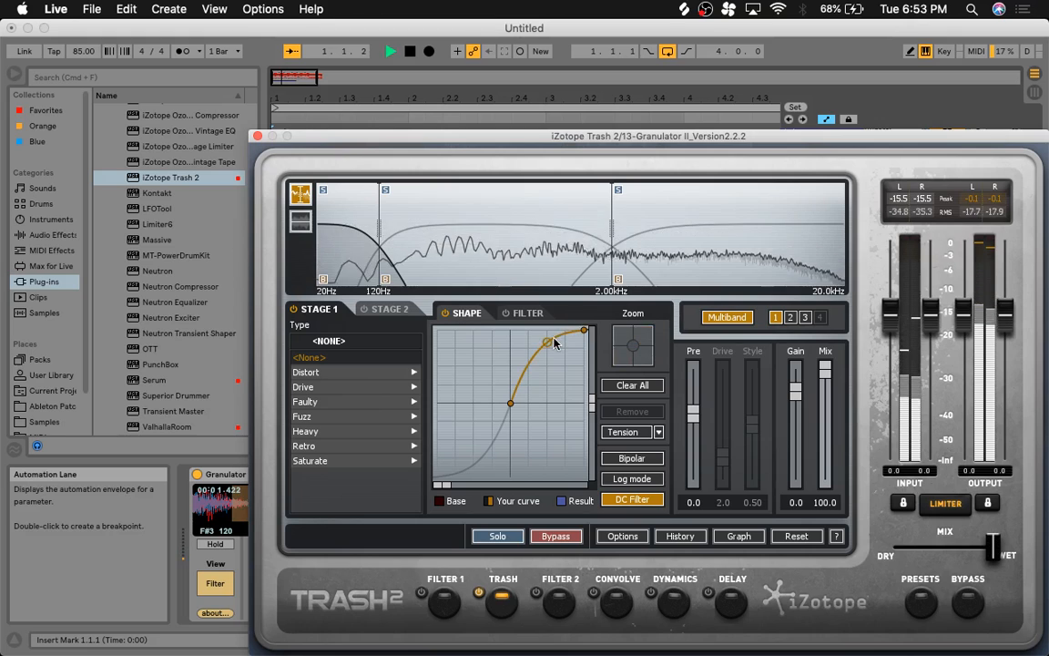
left_click_drag(550, 342, 547, 335)
key("space")
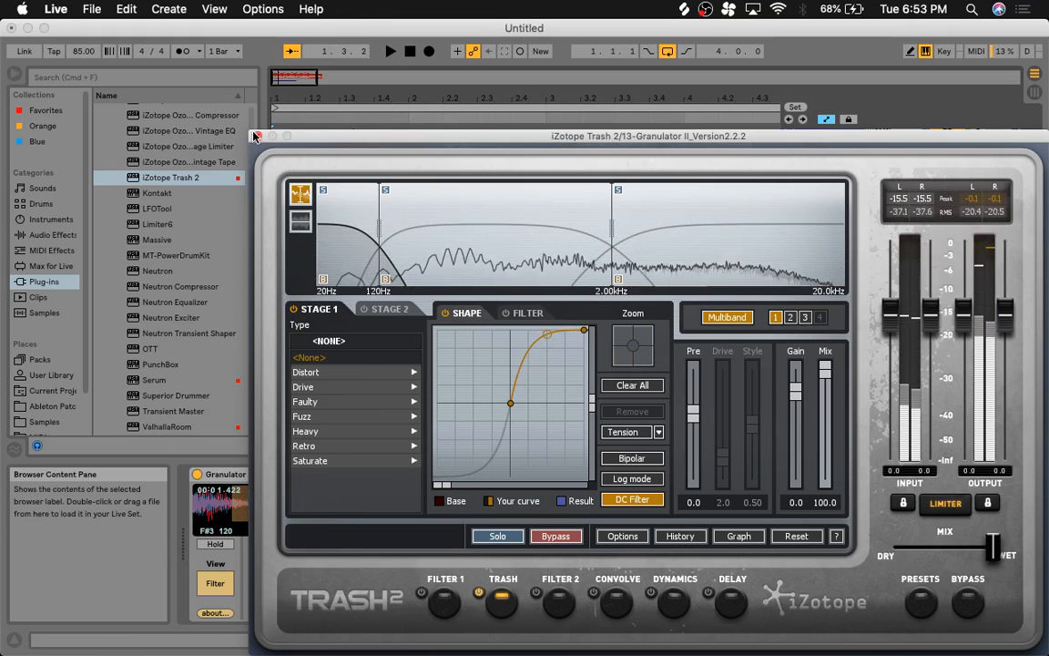
Step: Close the Trash 2 window and compare the part with the effect switched off and on
left_click(256, 136)
key("space")
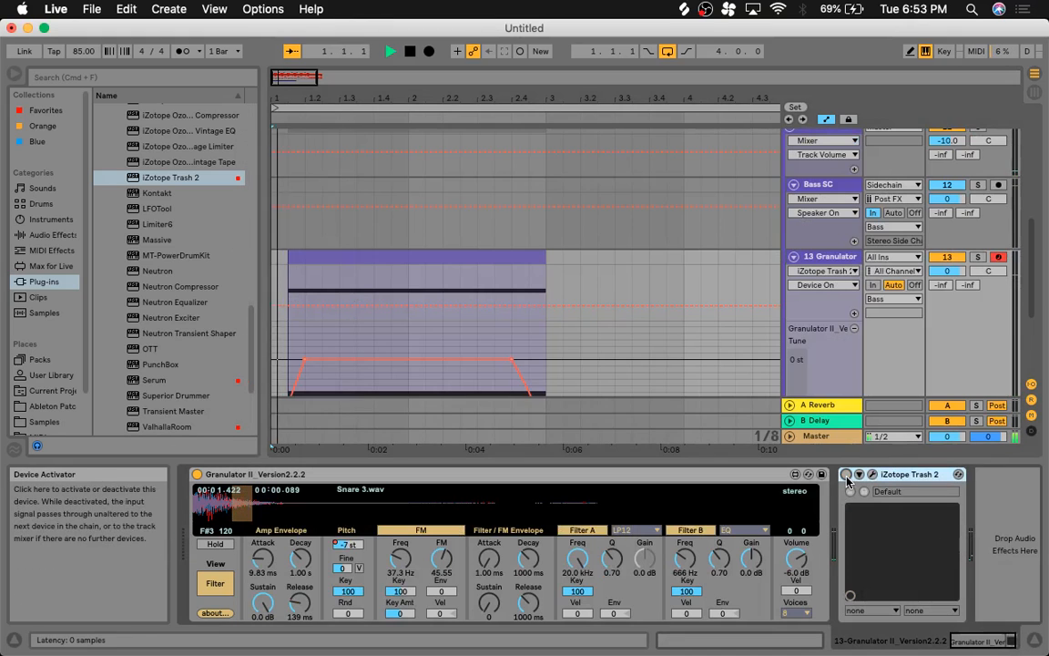
left_click(846, 476)
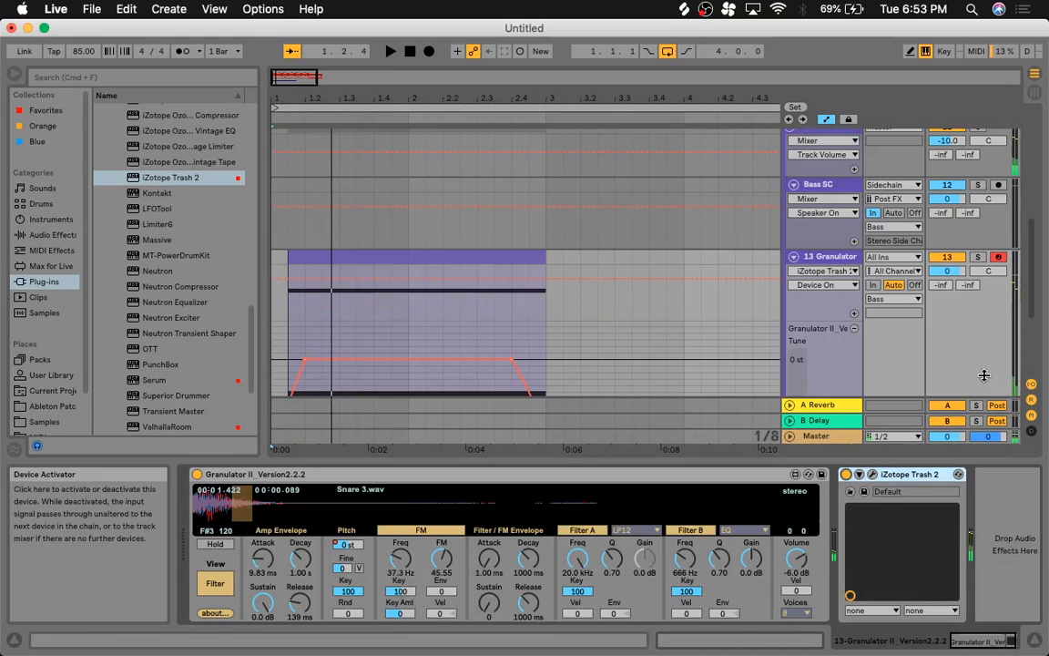
Step: Set the Granulator track's volume to -8.0 dB and play the part
left_click(961, 273)
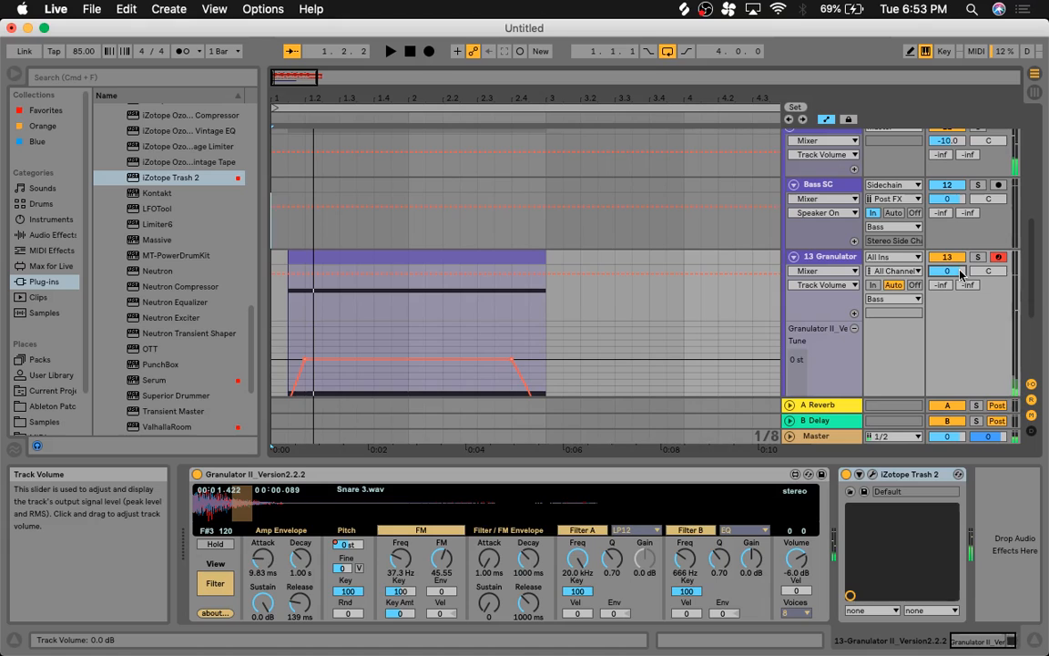
key("space")
key("XF86AudioRaiseVolume")
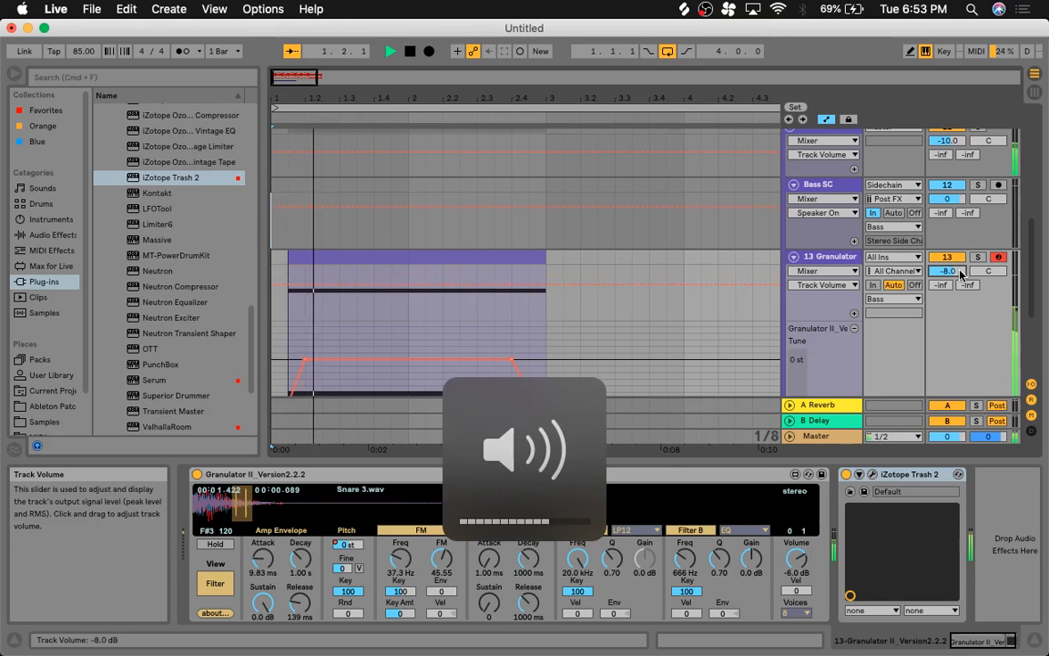
key("space")
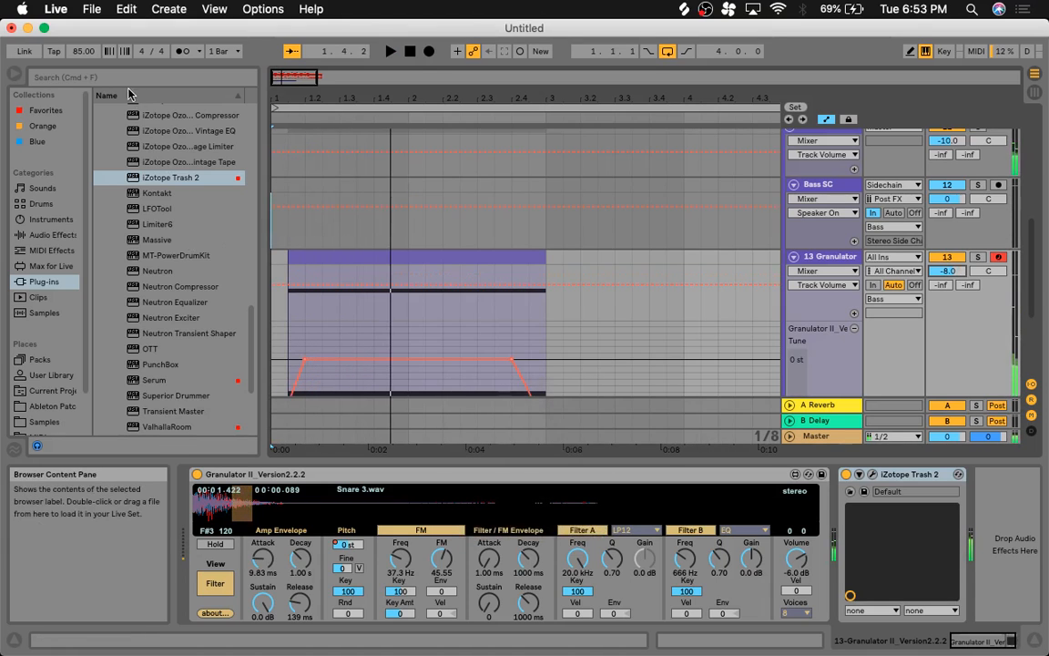
Step: Search the audio effects for "auto", add Auto Pan after Trash 2, and play the part
left_click(125, 79)
type("auto")
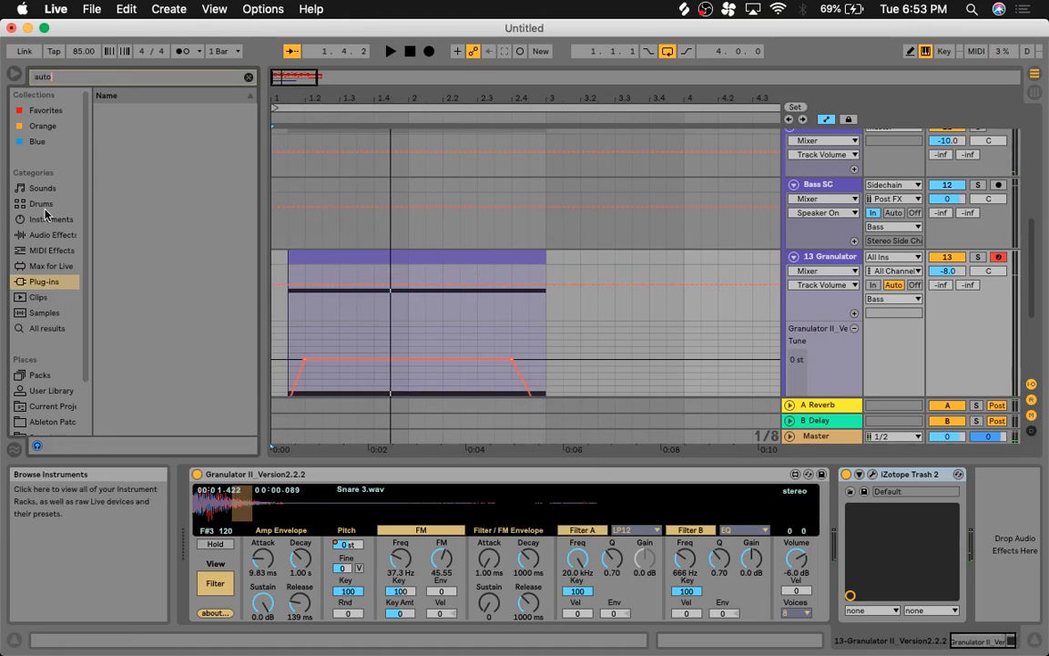
left_click(52, 236)
double_click(151, 125)
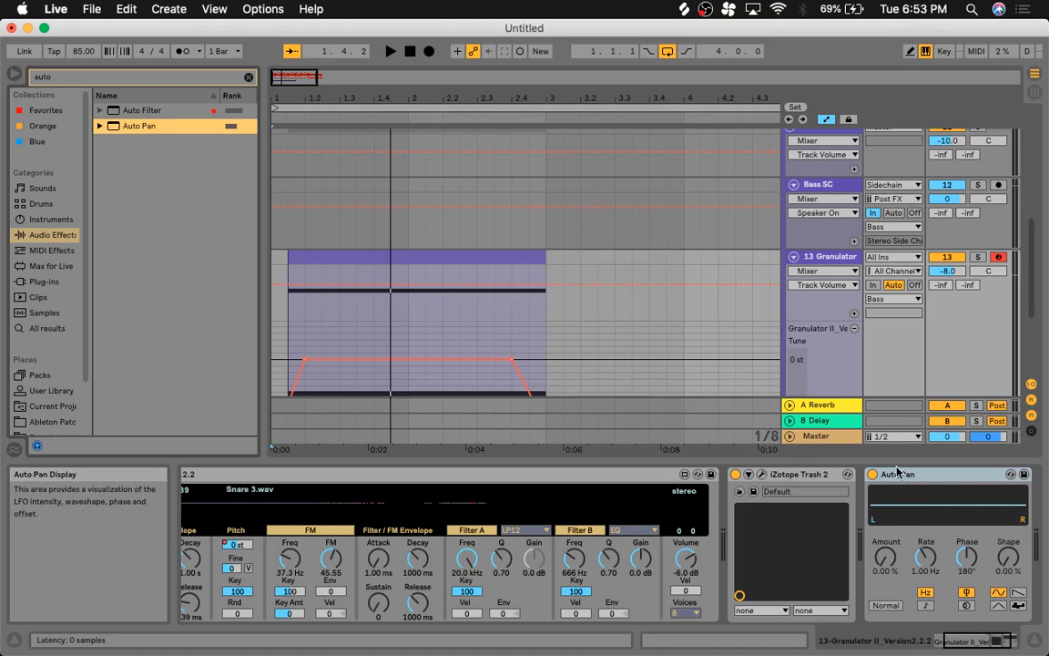
key("space")
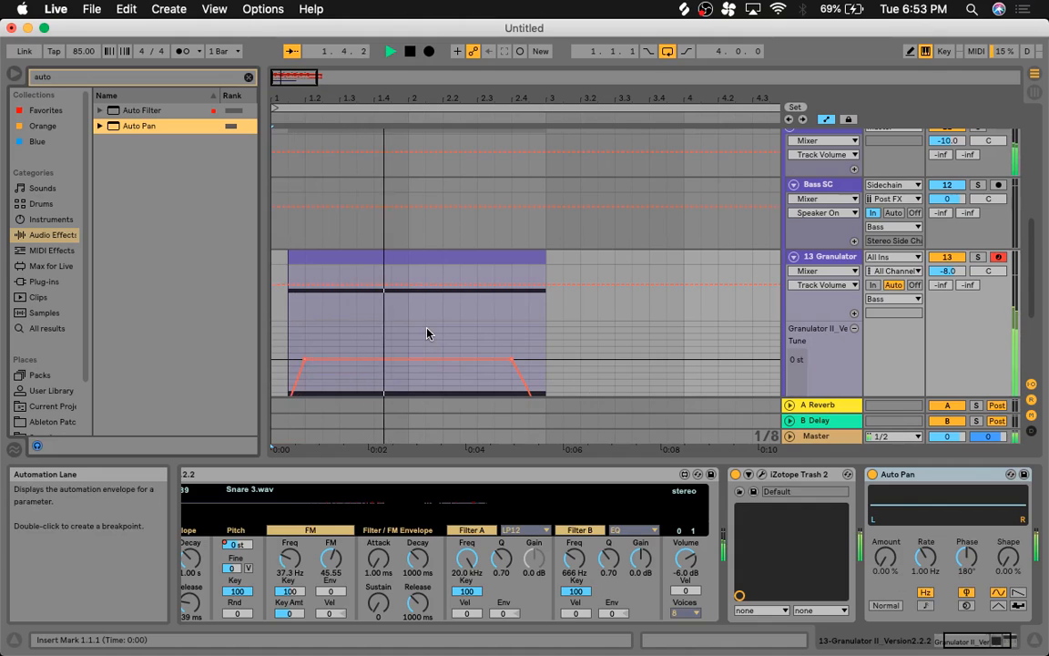
key("space")
left_click(249, 78)
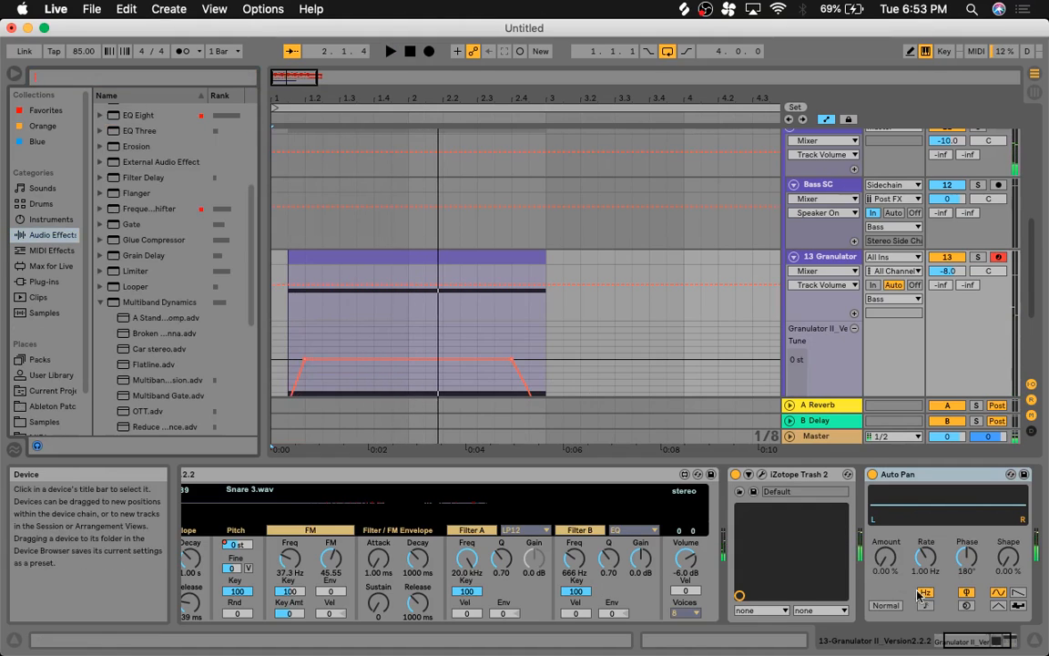
Step: Add an EQ Eight after Auto Pan on the Granulator track and play the part
left_click(817, 261)
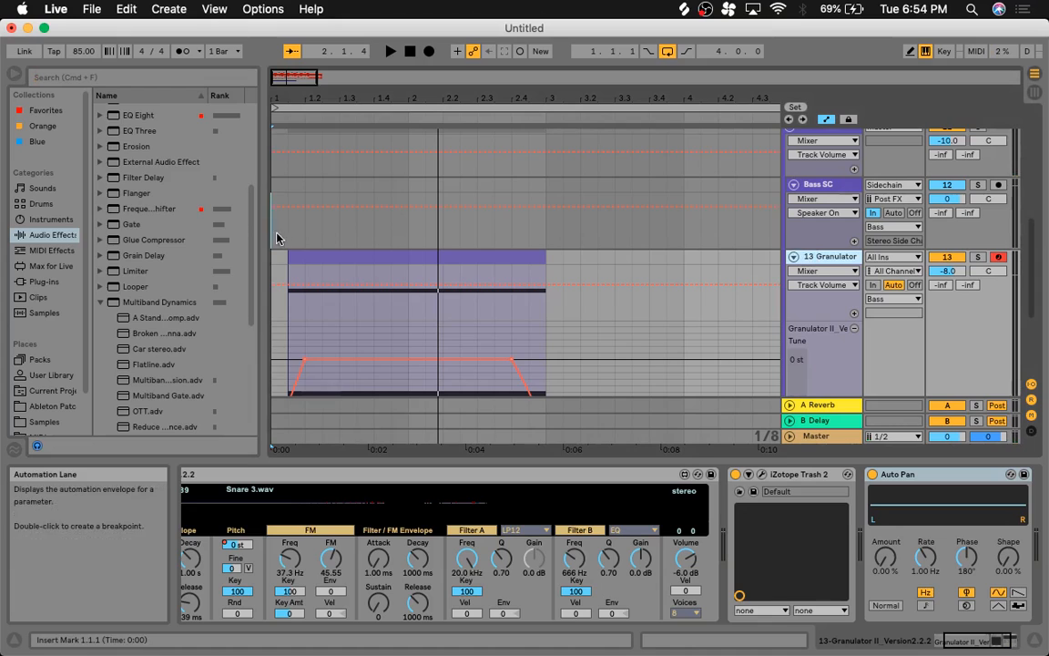
scroll(206, 168, "up", 2)
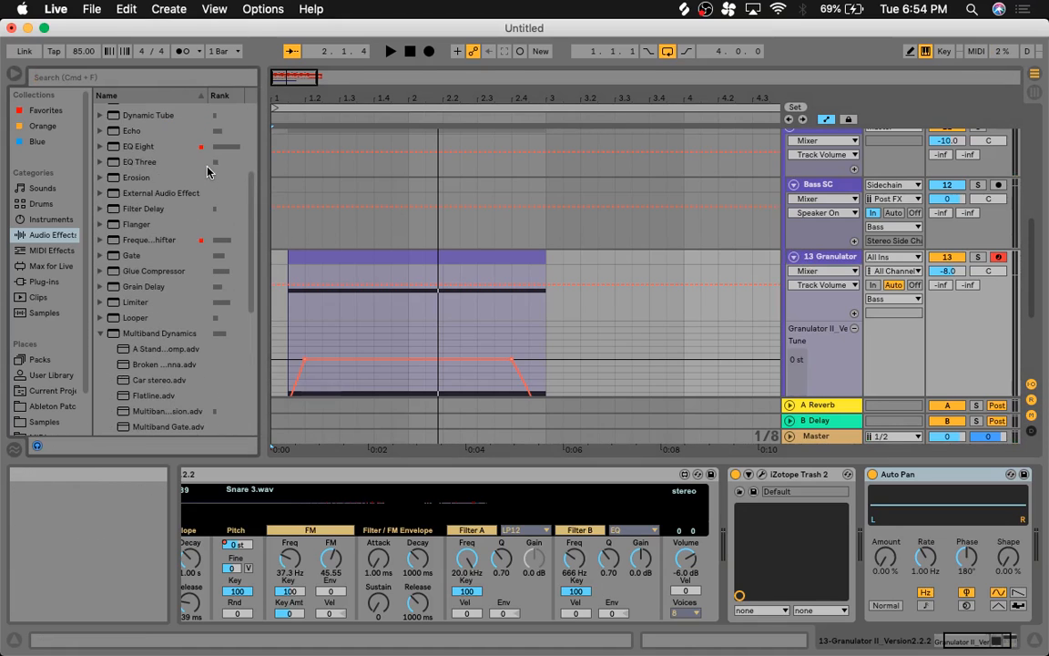
double_click(138, 147)
key("space")
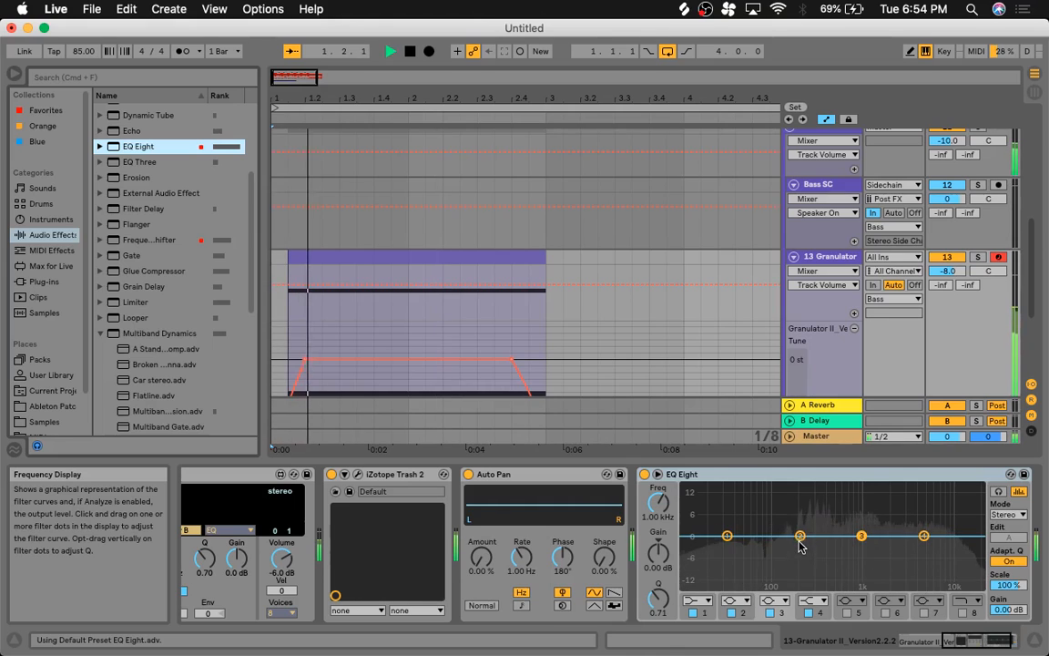
Step: Shape the EQ Eight curve with a 12.5 dB boost at 147 Hz, a cut near 500 Hz, and a fifth band boosting 12 dB at 1.19 kHz
mouse_move(830, 549)
left_mouse_down()
mouse_move(834, 568)
mouse_move(845, 536)
left_mouse_up()
key("space")
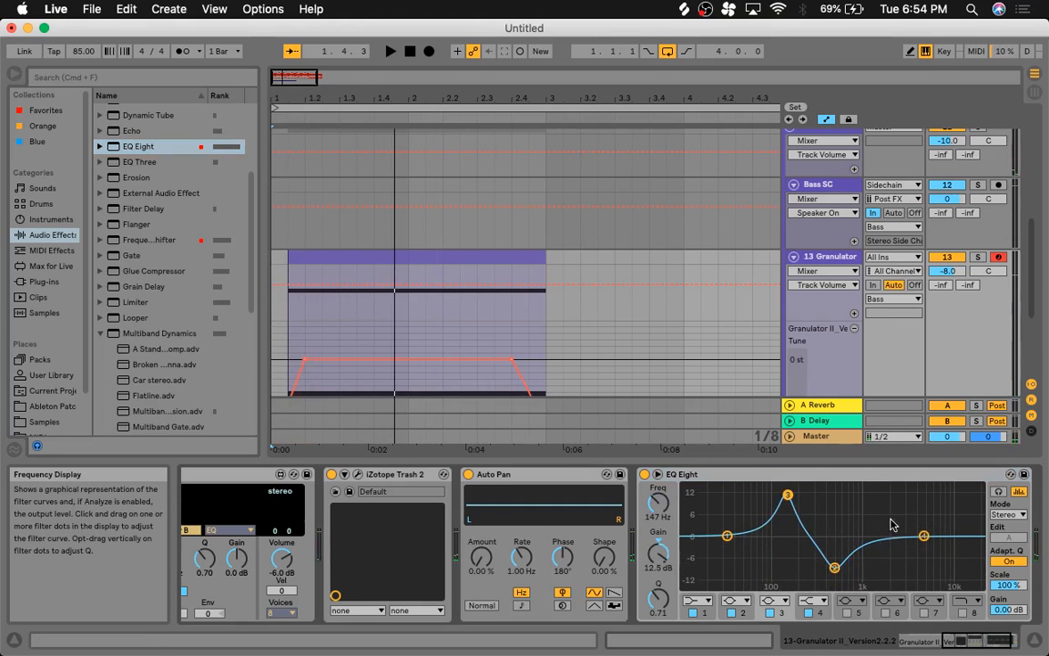
left_click(848, 613)
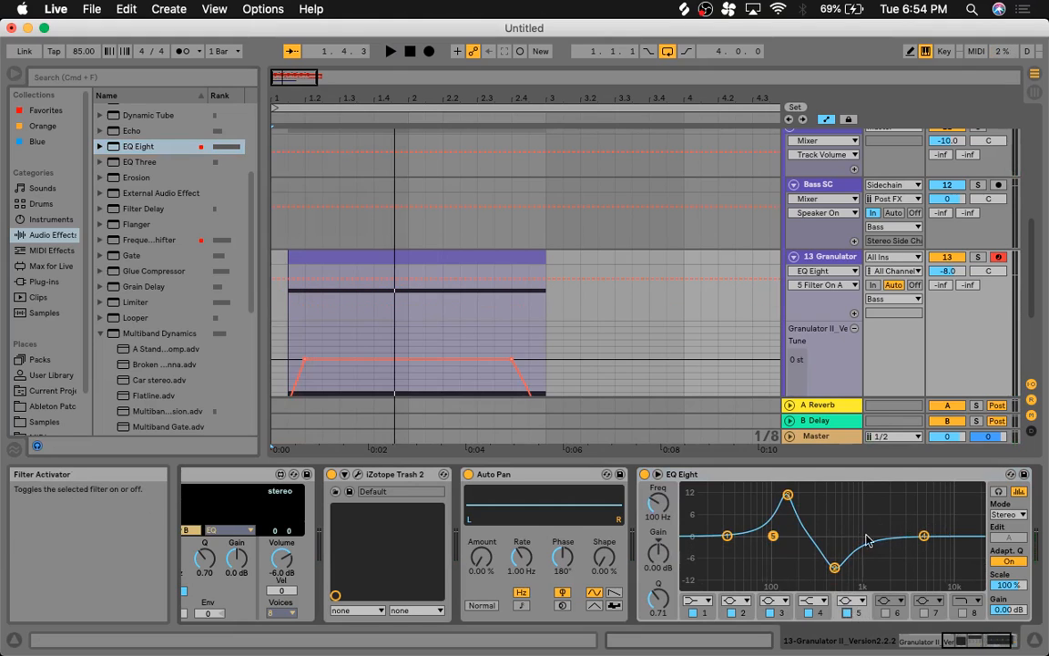
left_click_drag(772, 536, 869, 497)
key("space")
key("space")
key("space")
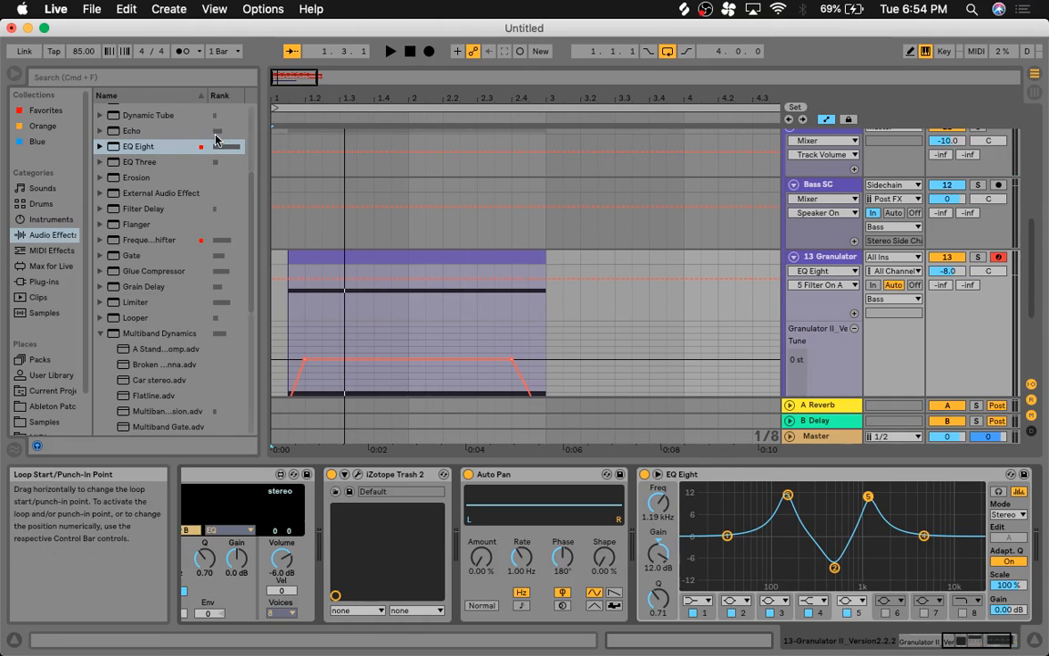
Step: Search the audio effects for "red" and add Redux after EQ Eight on the Granulator track
left_click(116, 80)
type("red")
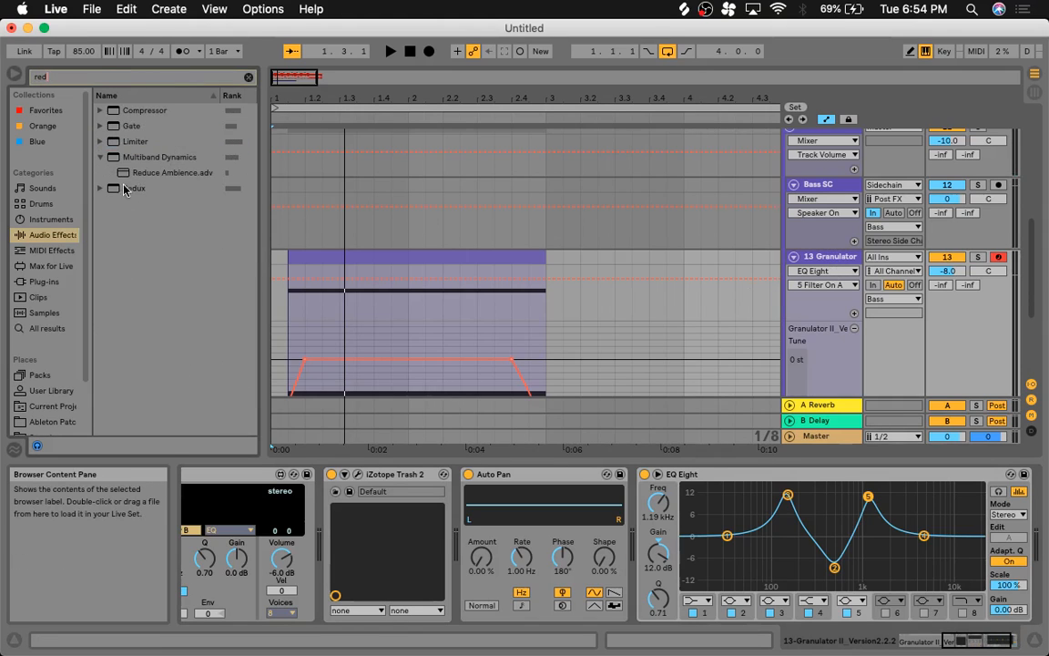
double_click(151, 188)
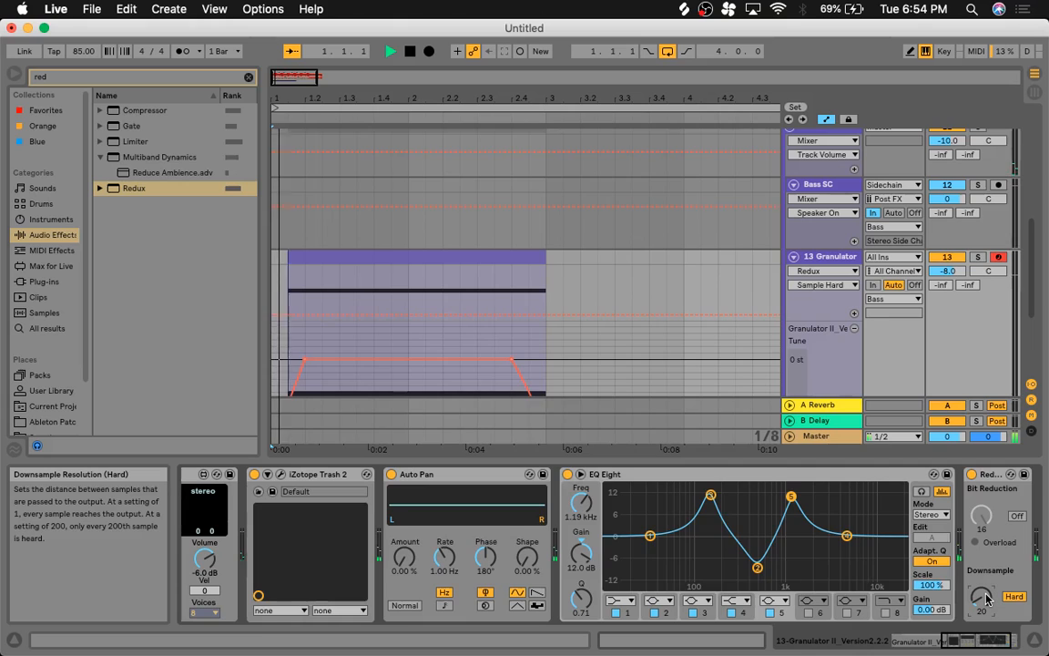
Step: Audition different Redux Downsample amounts while playing the part, and set the value to 6
key("XF86AudioRaiseVolume")
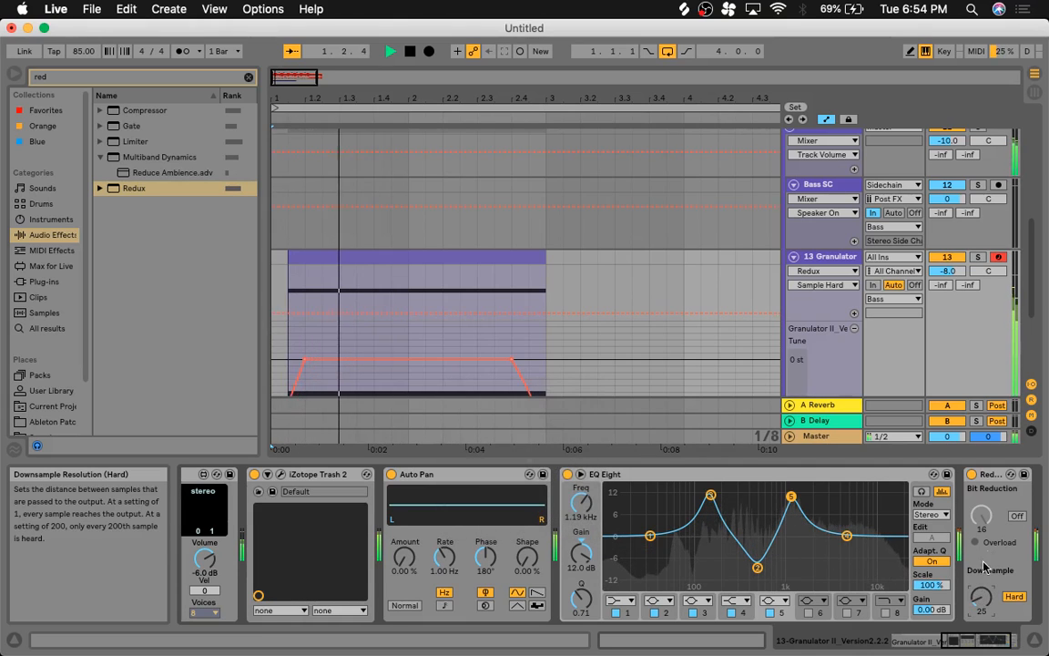
key("space")
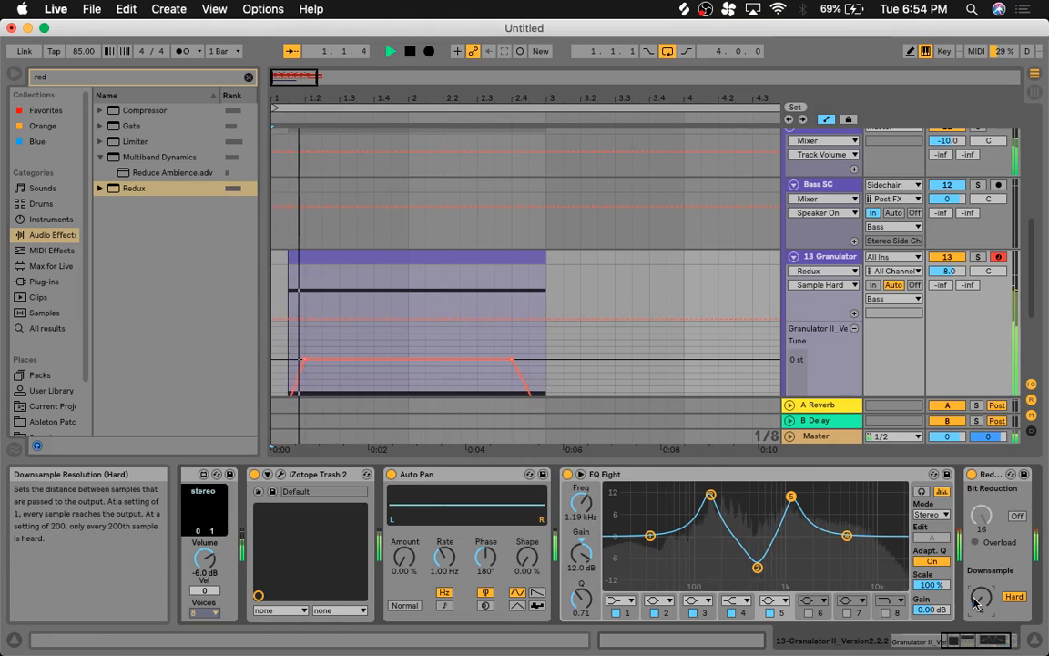
key("space")
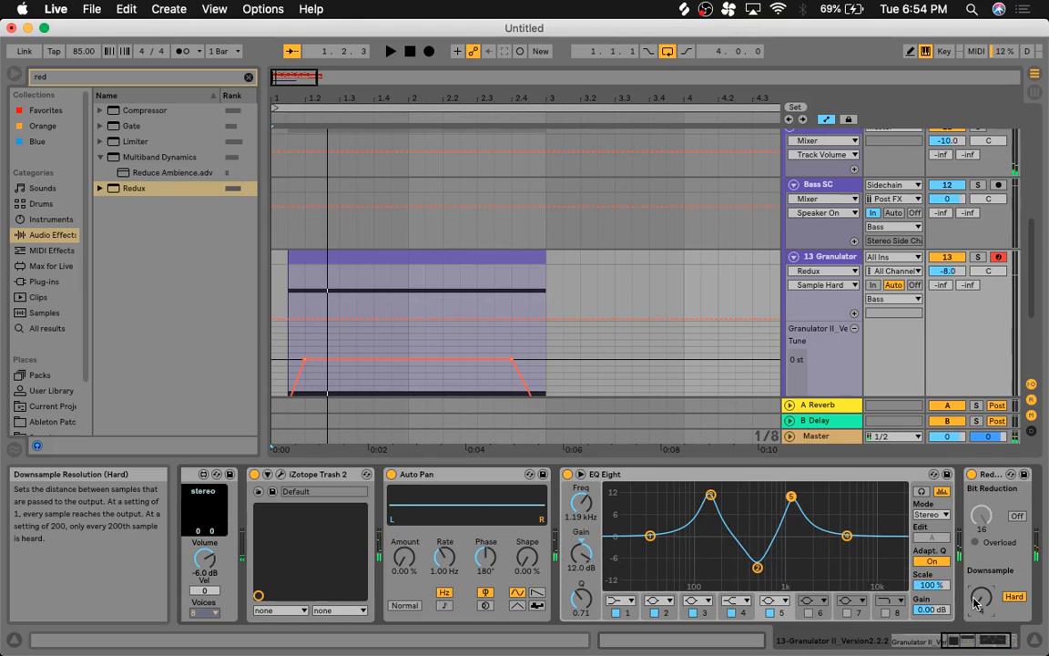
key("space")
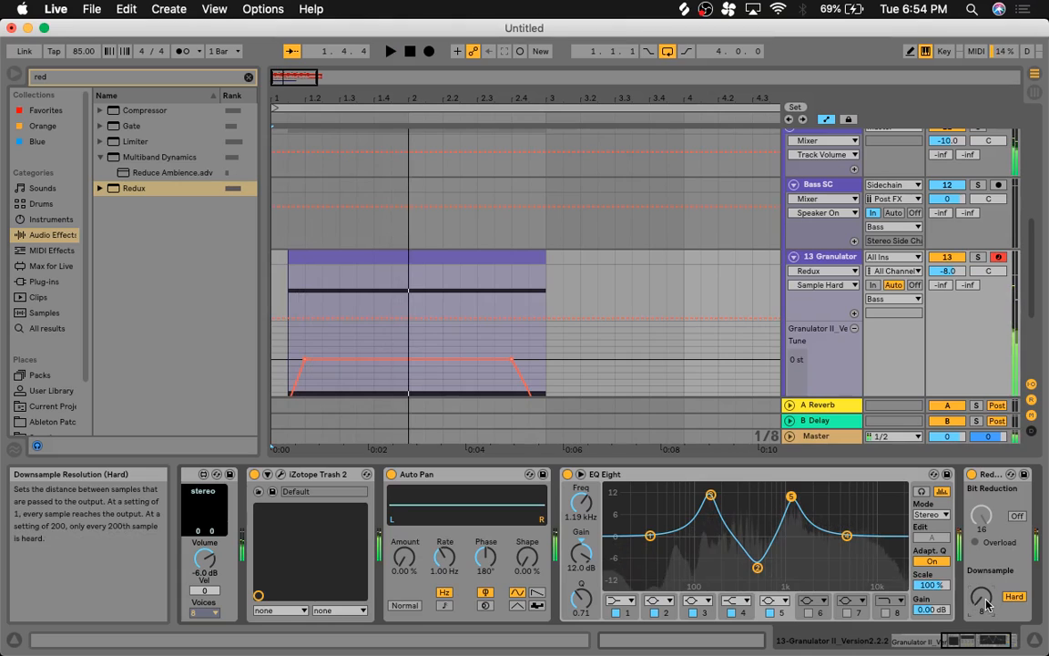
key("space")
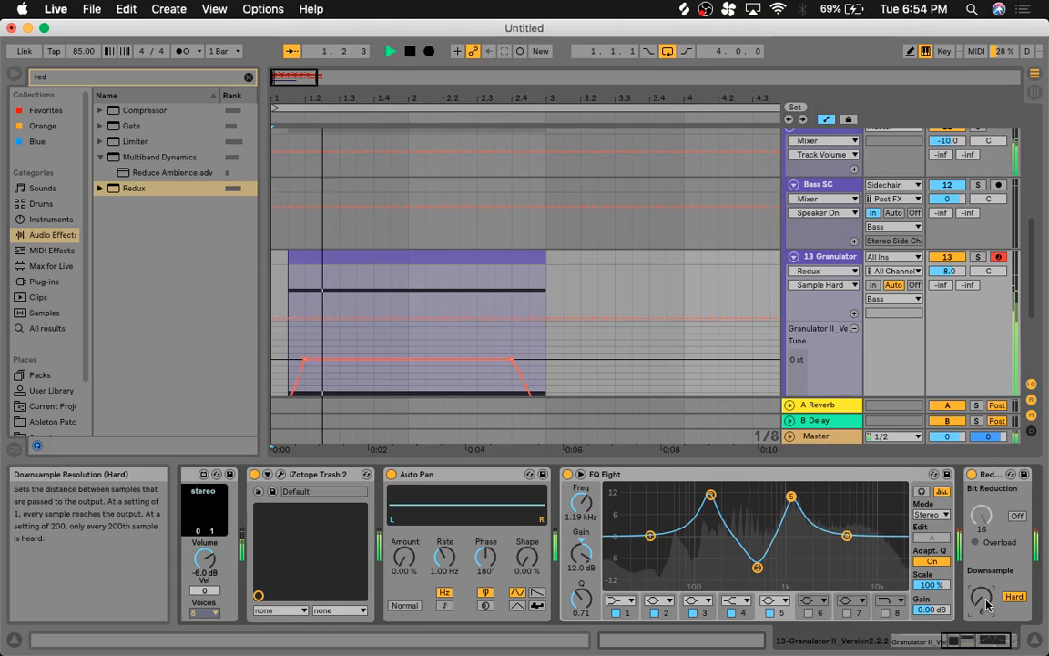
key("space")
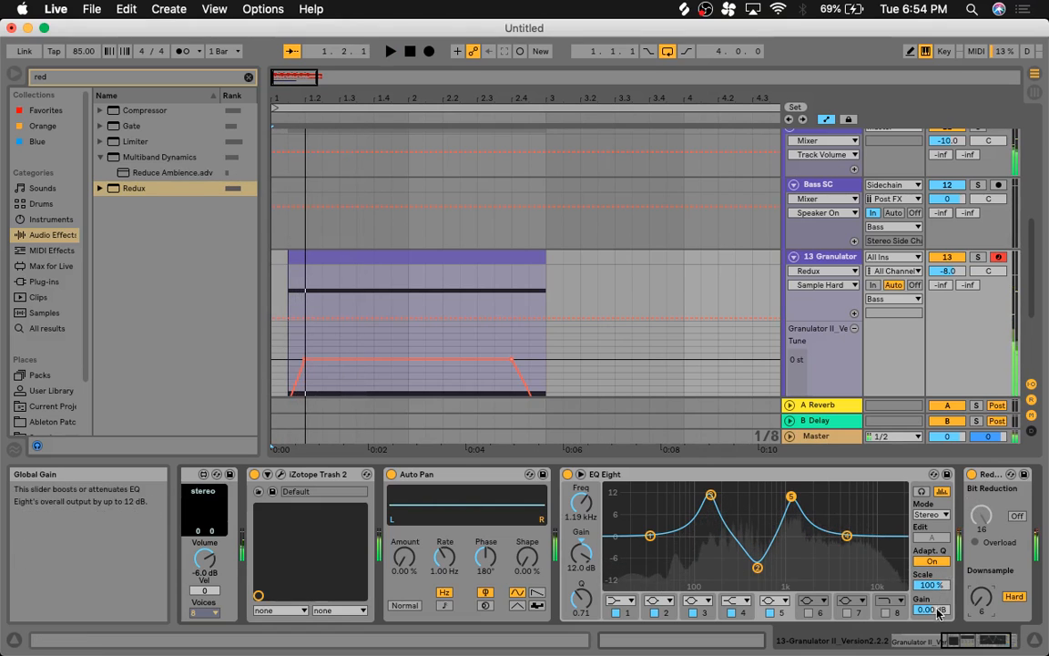
Step: Lower EQ Eight's output gain to -6.00 dB, set Redux's Downsample to 20, and play the part
left_click(939, 612)
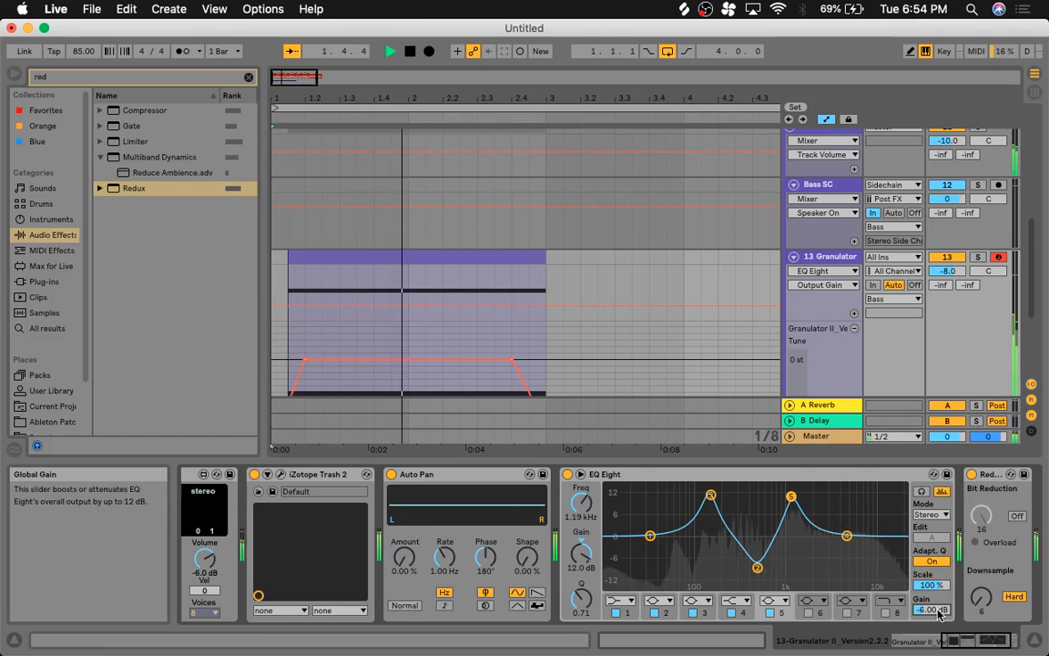
left_click_drag(980, 601, 984, 593)
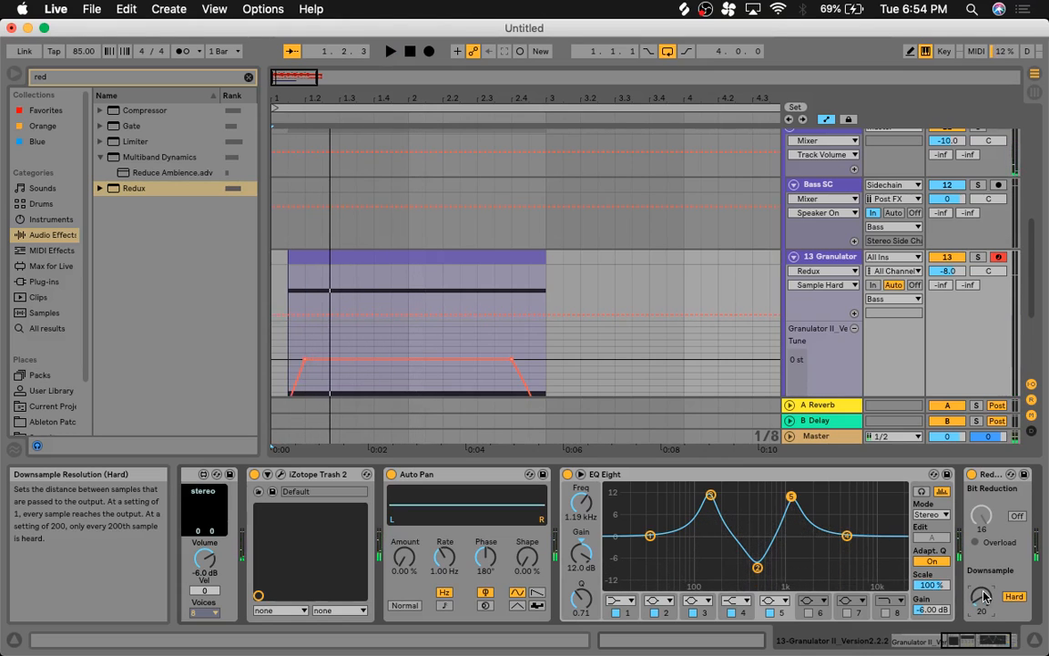
scroll(984, 597, "right", 3)
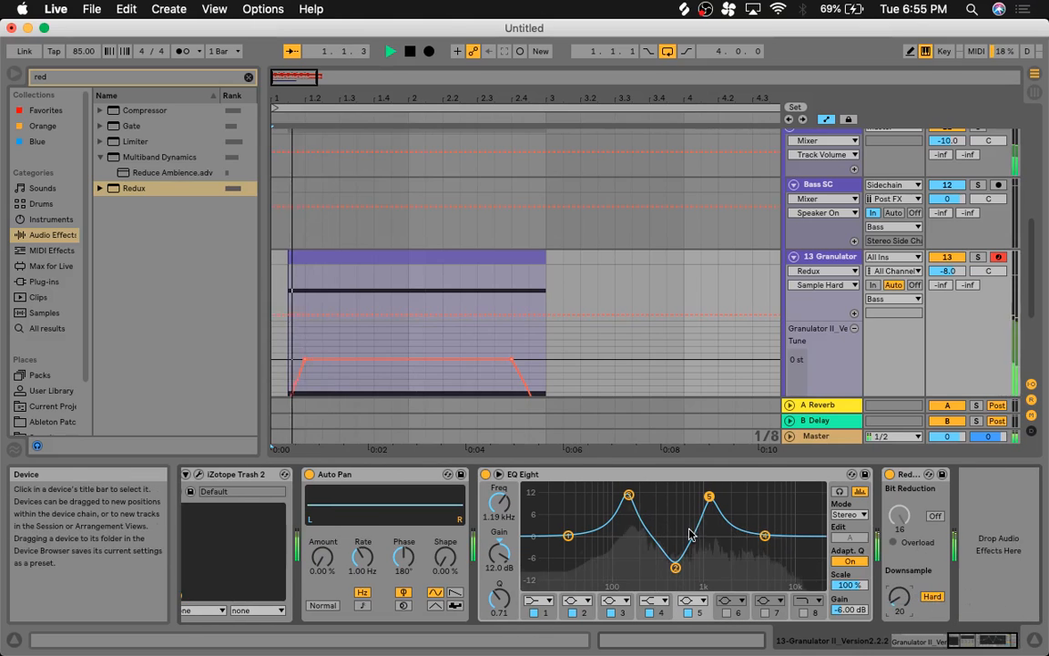
key("space")
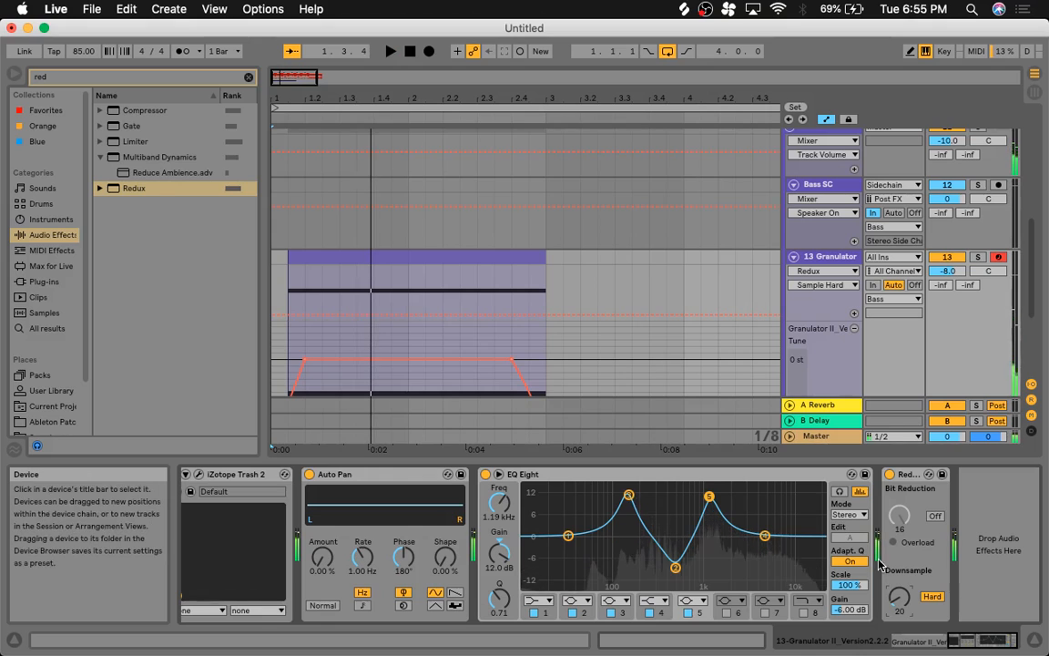
Step: Open the Granulator clip's notes, audition the note an octave lower at F#2, and return it to F#3
scroll(745, 538, "left", 10)
scroll(745, 537, "left", 1)
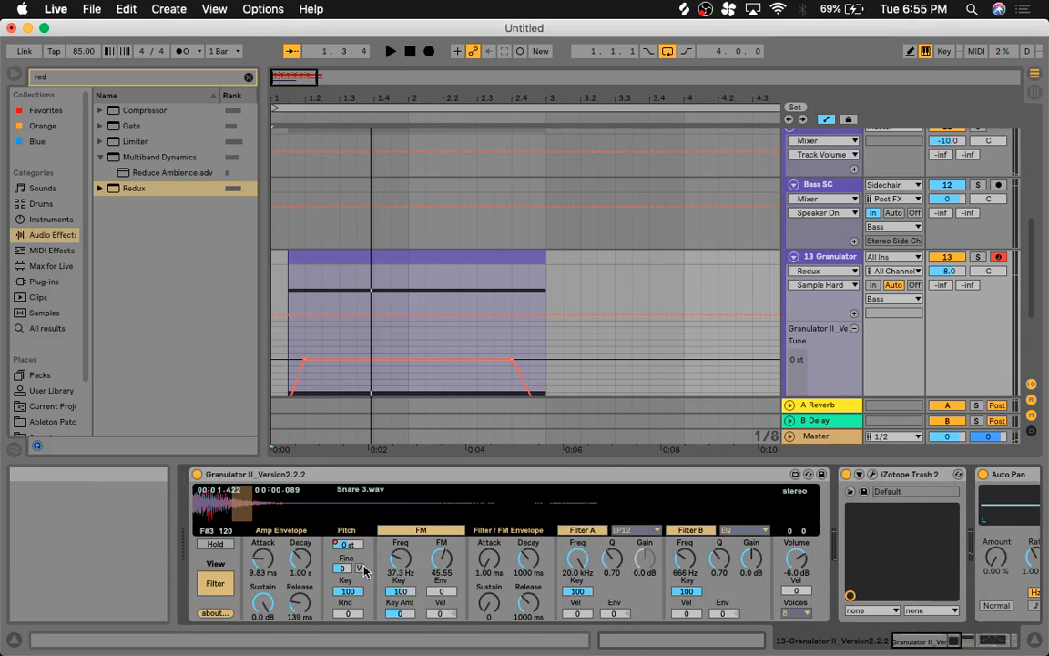
double_click(402, 293)
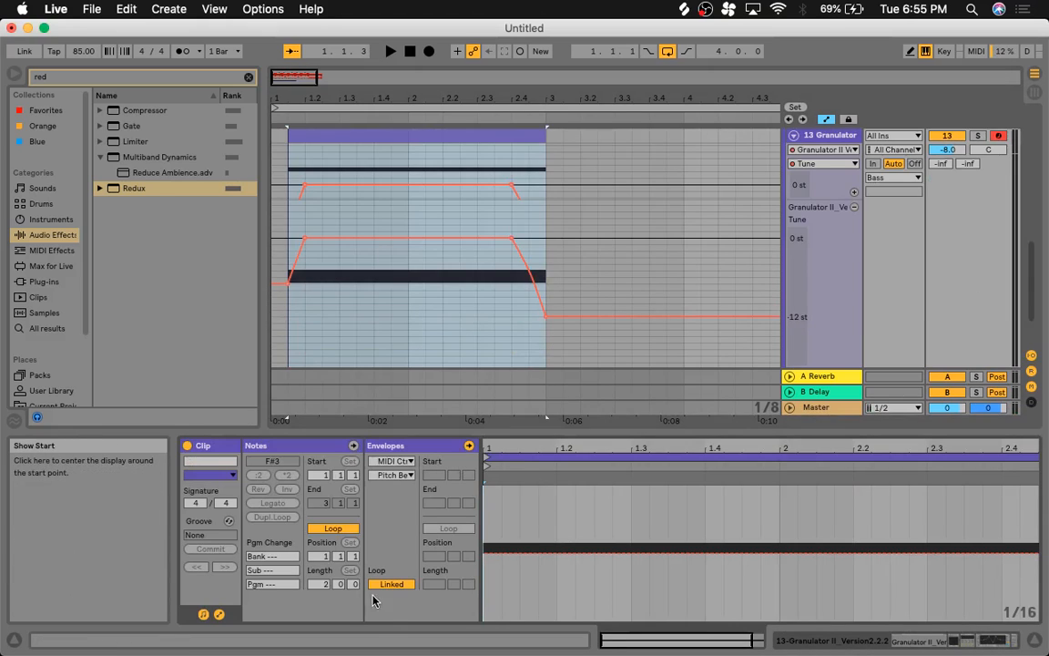
left_click(223, 618)
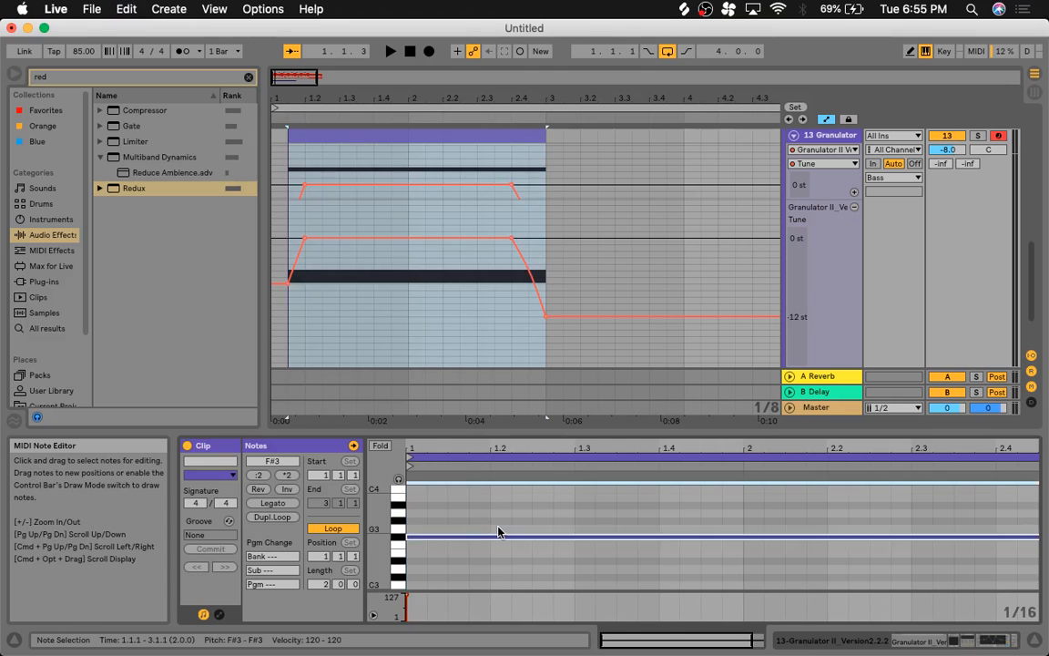
key("space")
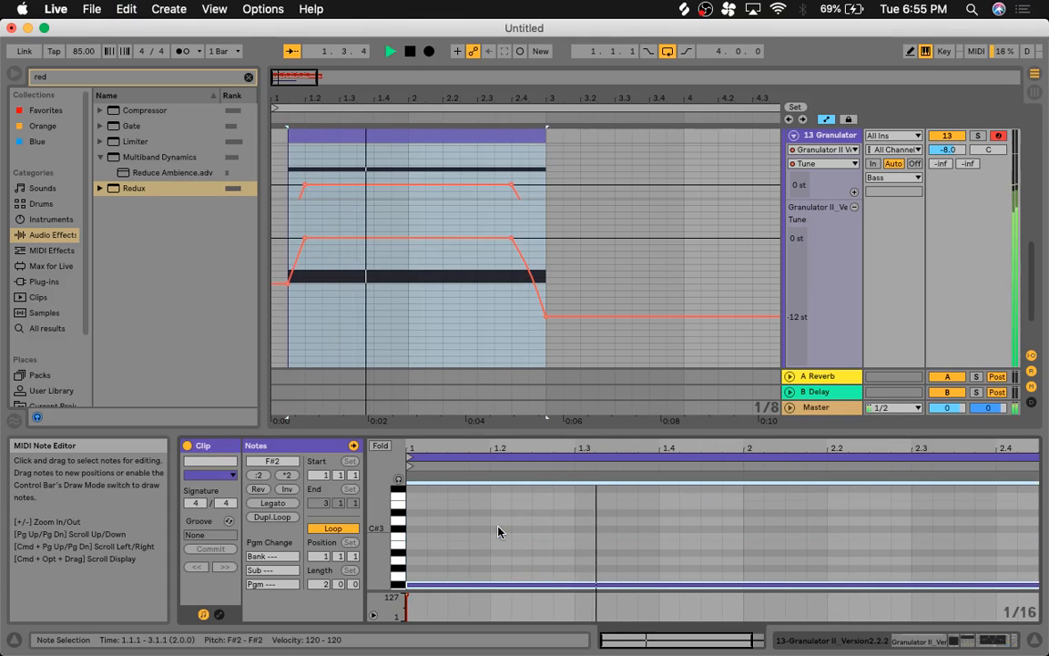
key("shift+Up")
key("space")
key("space")
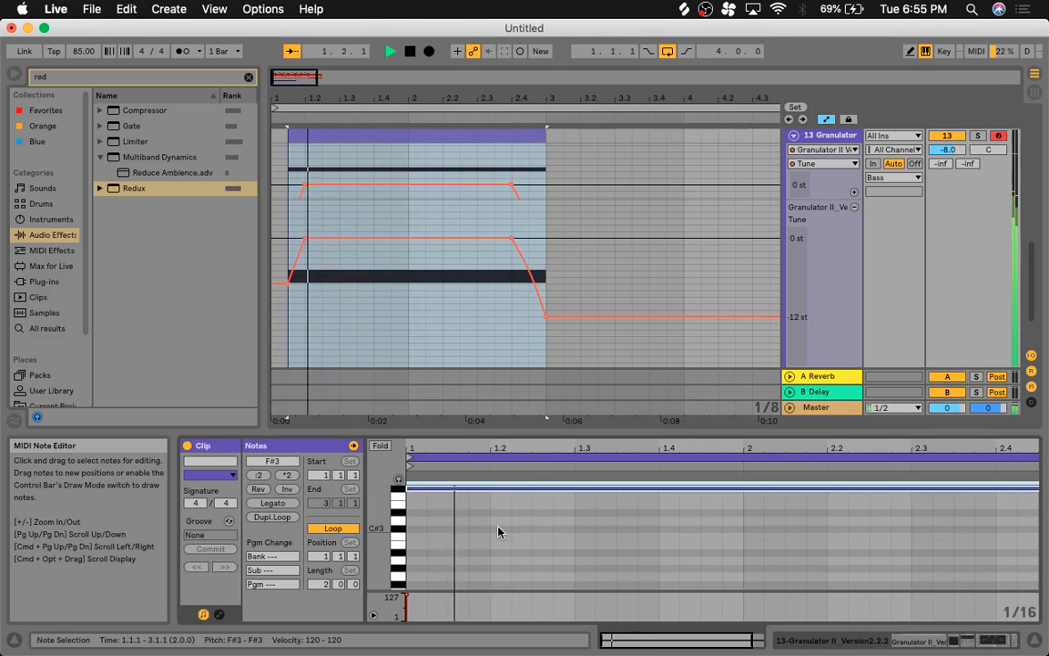
Step: Return to the Granulator track's devices, move Auto Pan between EQ Eight and Redux, and play the part
left_click(844, 133)
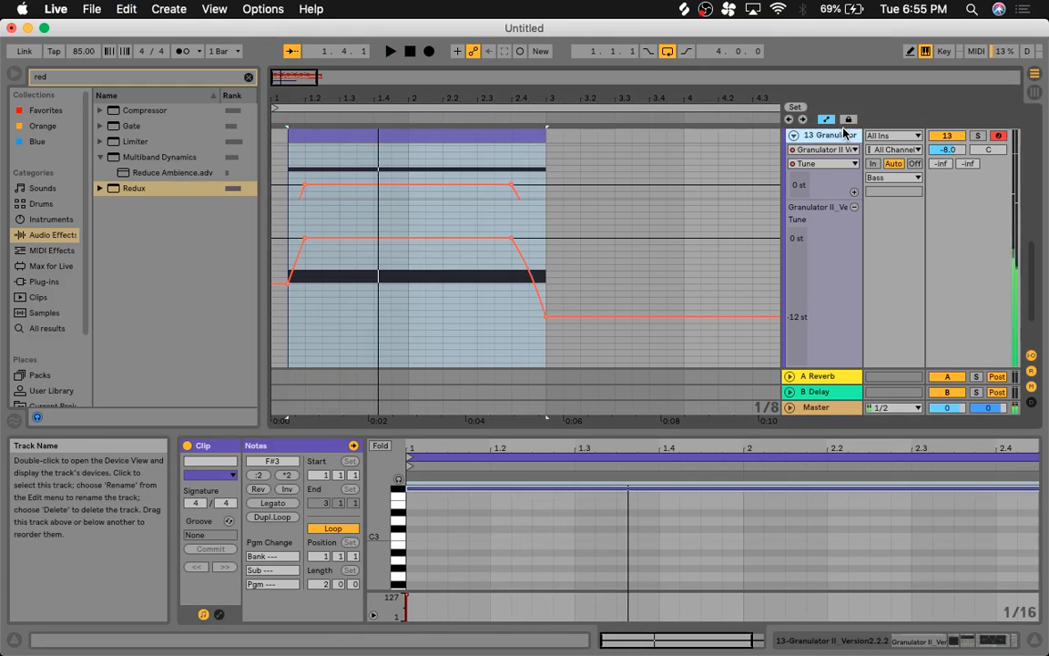
double_click(838, 142)
scroll(902, 559, "right", 10)
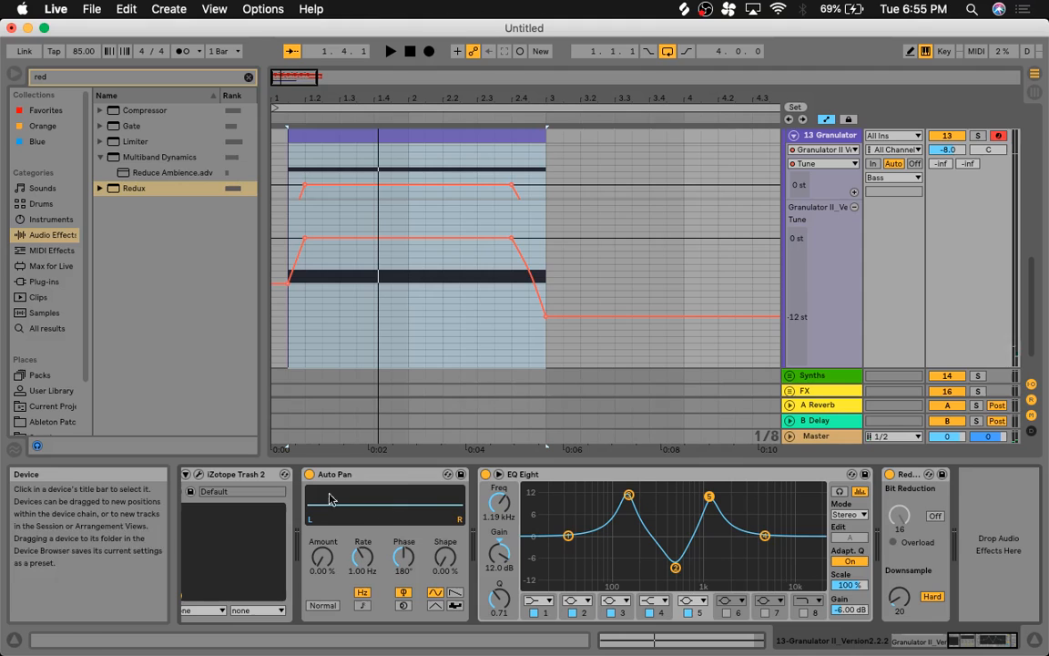
left_click_drag(417, 475, 876, 474)
key("space")
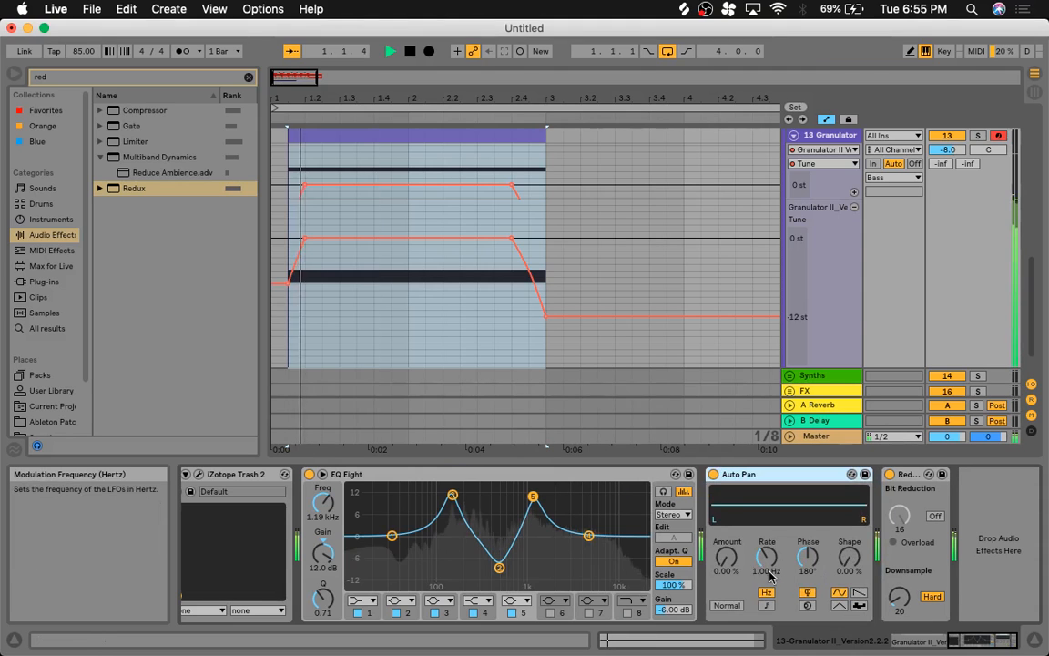
Step: Set Auto Pan's Amount to 54.0 %, its Phase to 0°, and its tempo-synced Rate to 1/32
left_click_drag(727, 558, 727, 549)
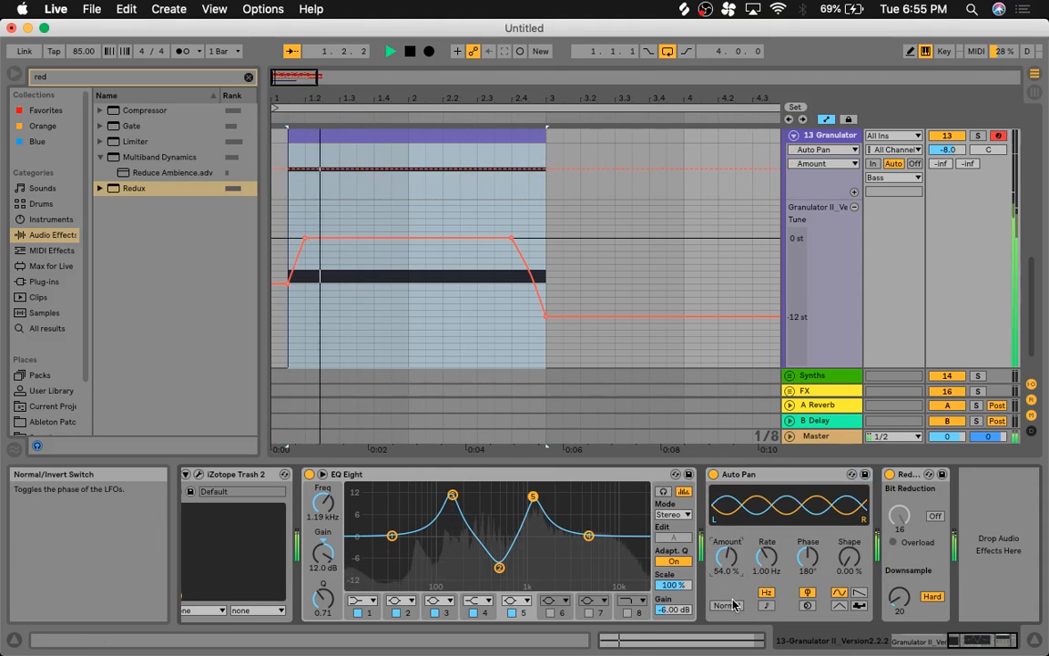
left_click(808, 556)
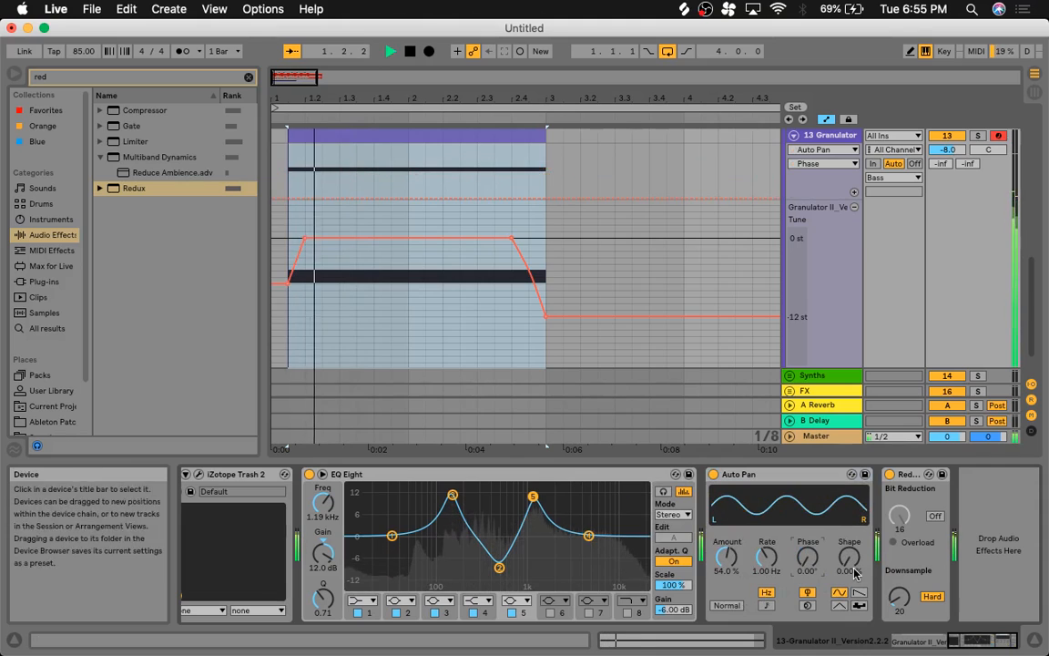
left_click(768, 606)
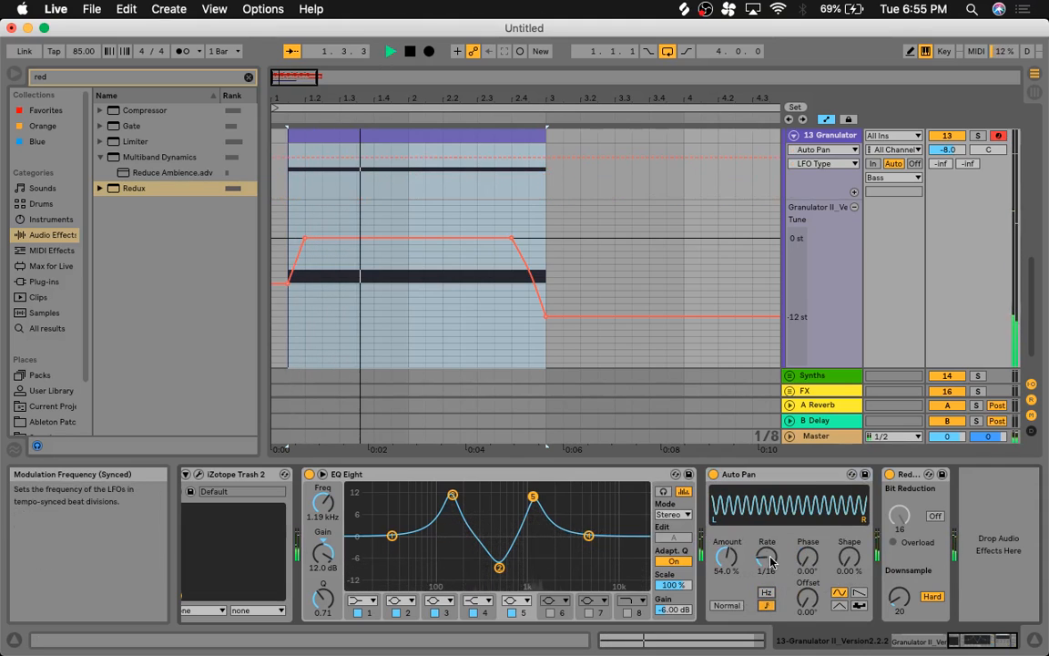
key("space")
scroll(770, 560, "down", 1)
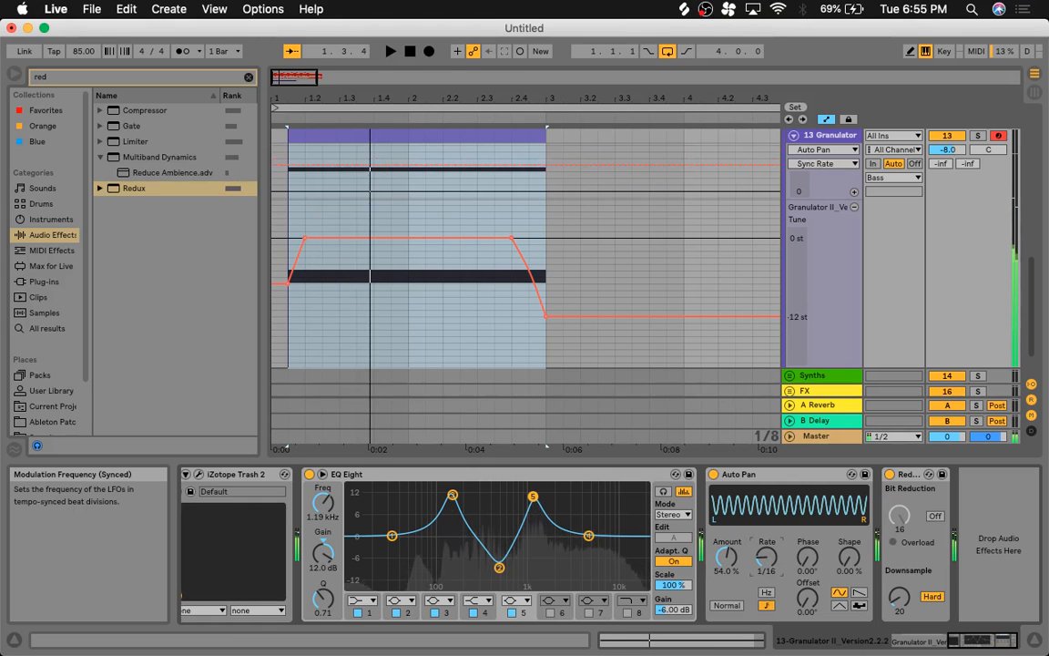
scroll(770, 560, "down", 1)
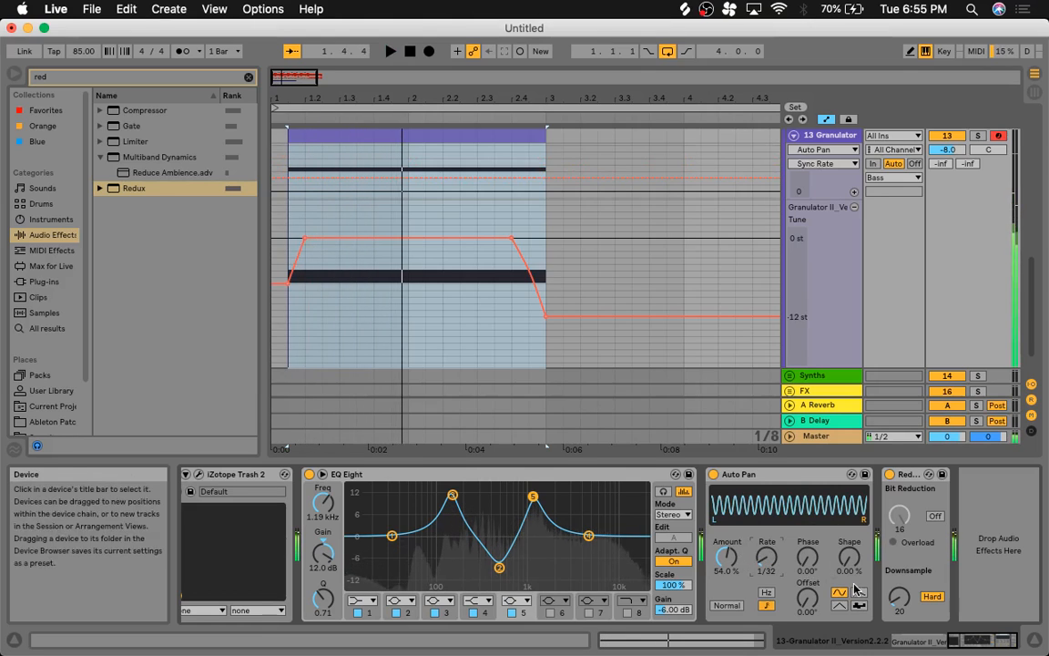
Step: Switch Auto Pan's LFO to the triangle waveform and raise its Shape to 37.3 % while auditioning the part
left_click(849, 557)
key("space")
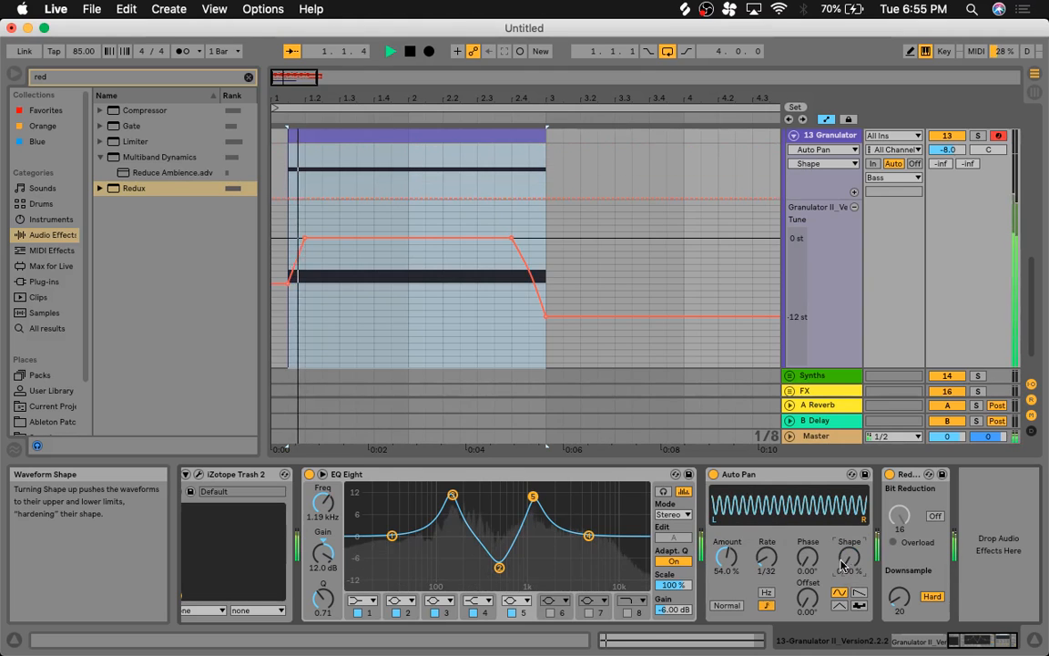
left_click(805, 558)
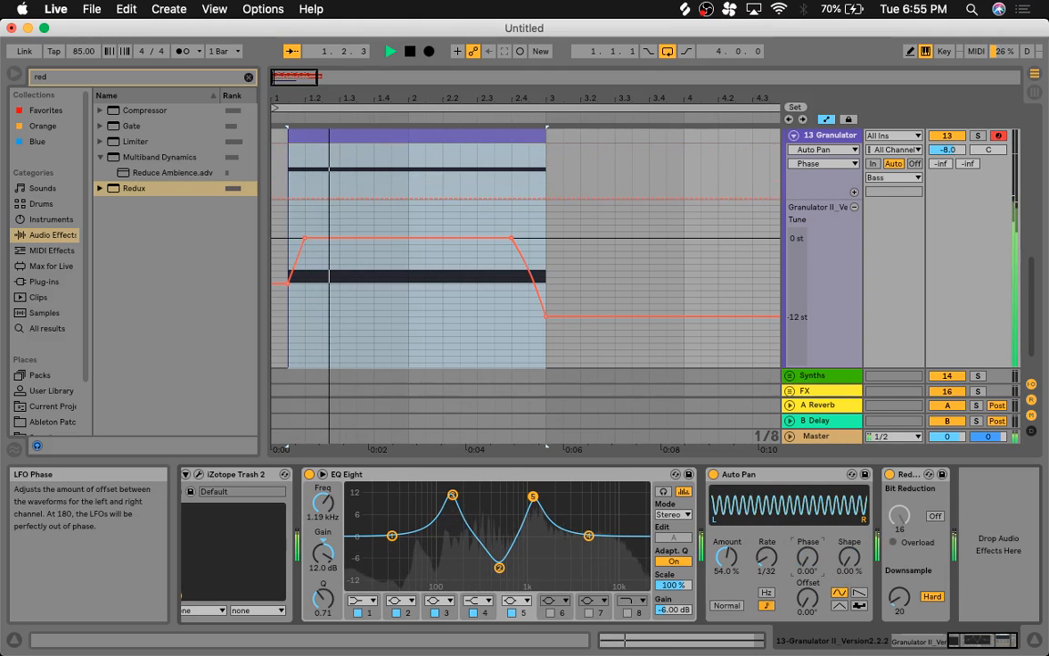
left_click(860, 594)
key("space")
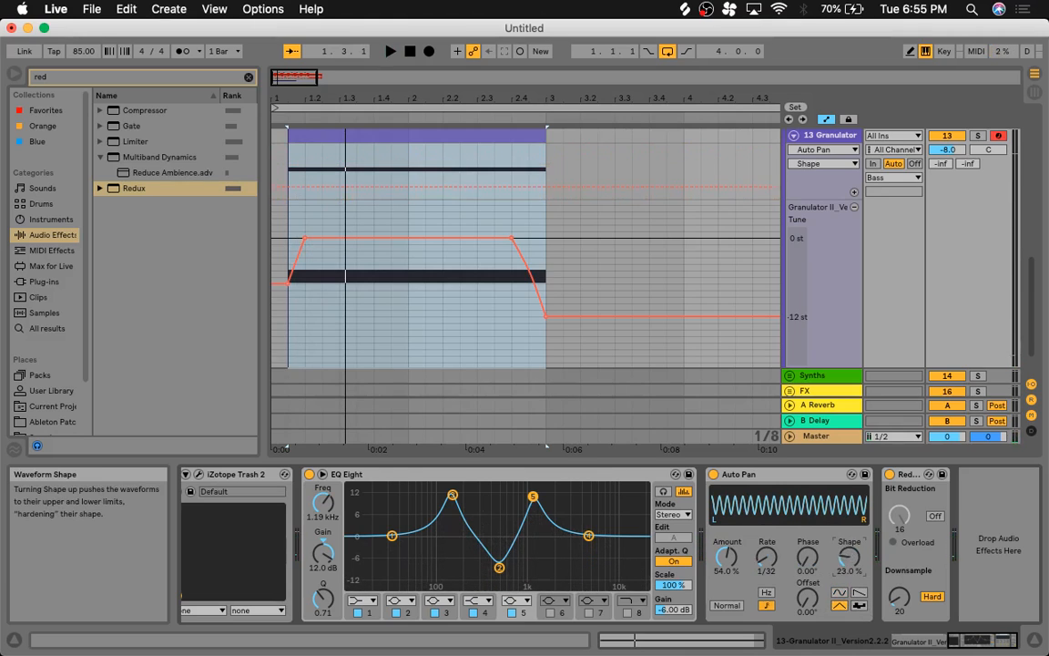
left_click_drag(849, 556, 849, 510)
key("space")
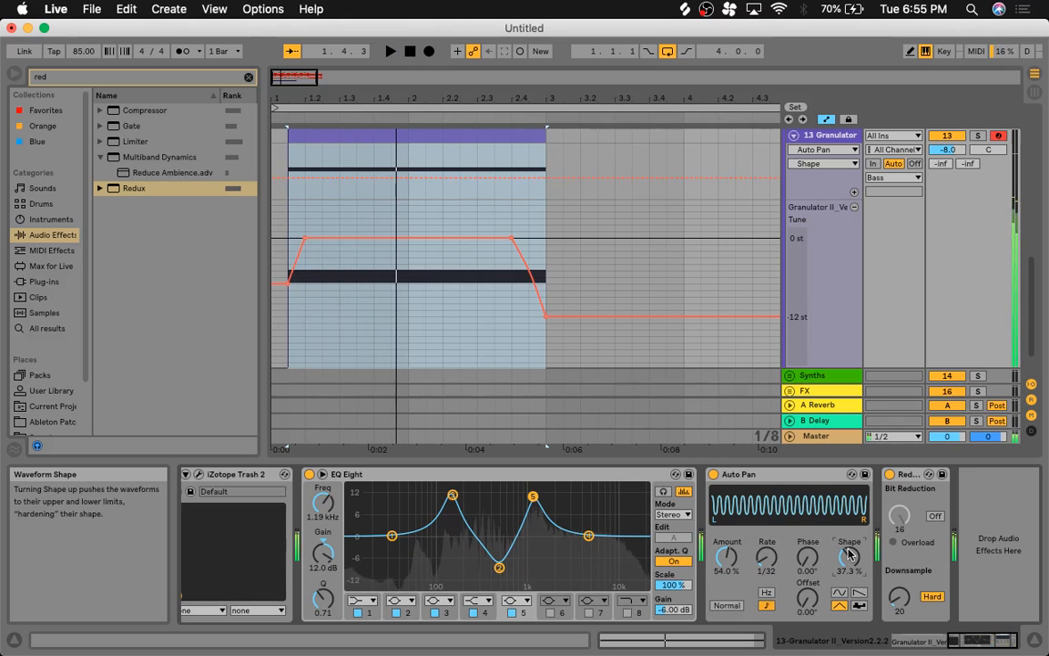
Step: Play back the Granulator part to check the Auto Pan modulation against the Tune automation
scroll(456, 319, "up", 2)
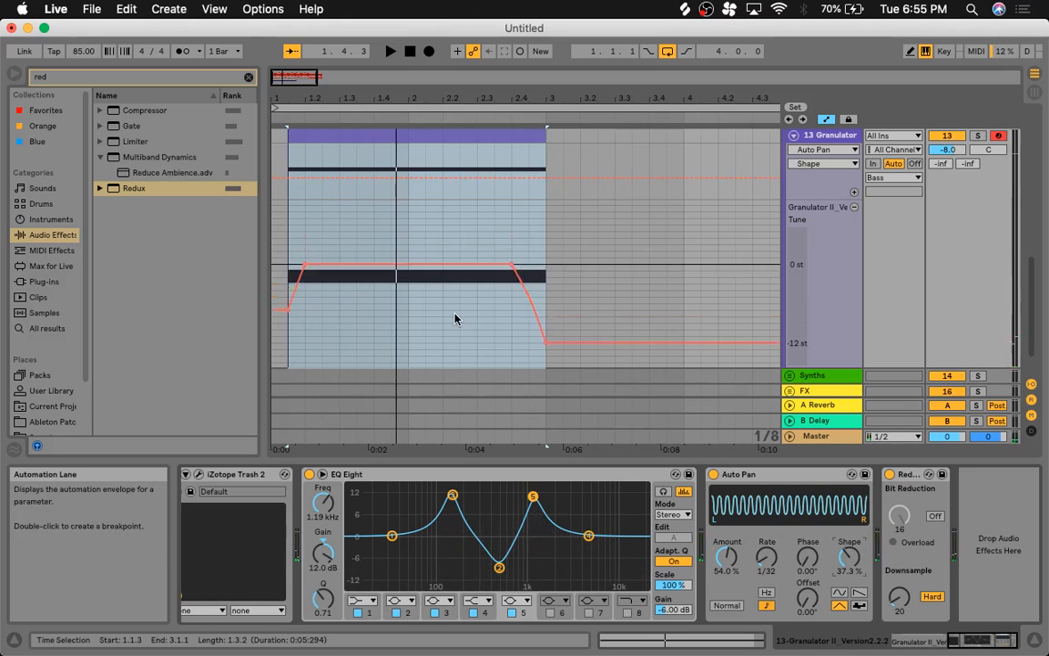
key("space")
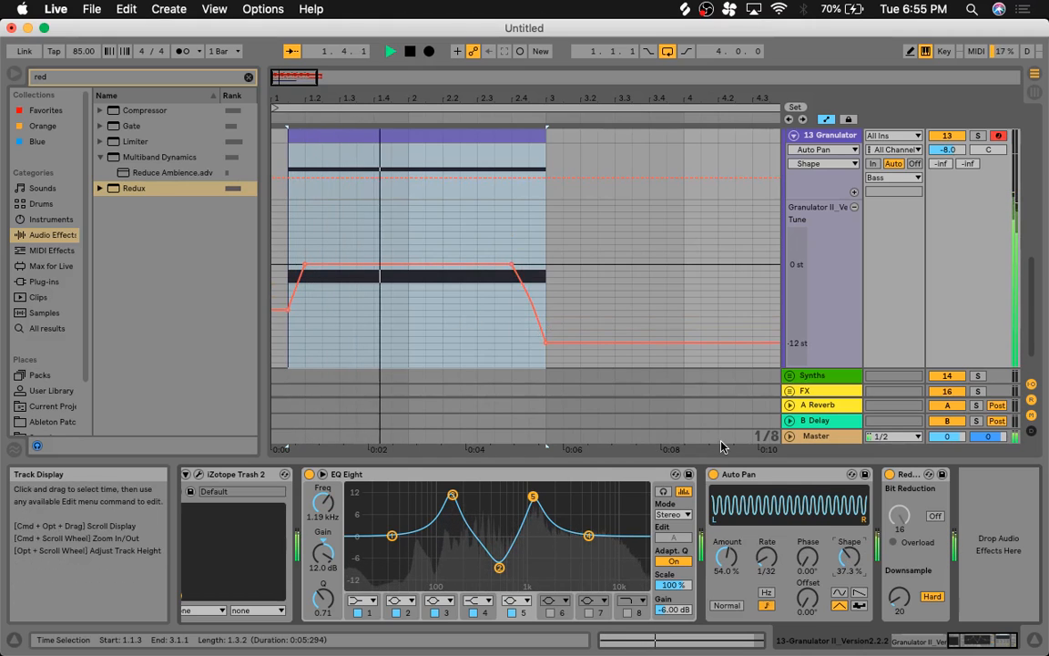
key("space")
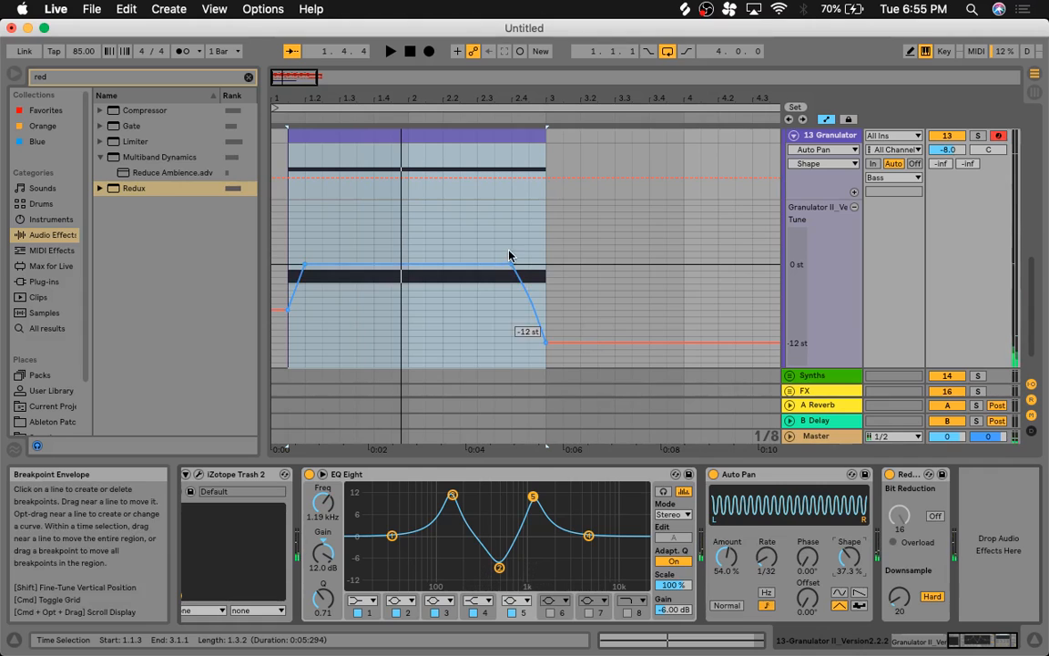
Step: In Granulator II's Grain view, try another FilePos, return it to 6.30, and set Grain to 24.3 Hz during playback
scroll(419, 249, "up", 1)
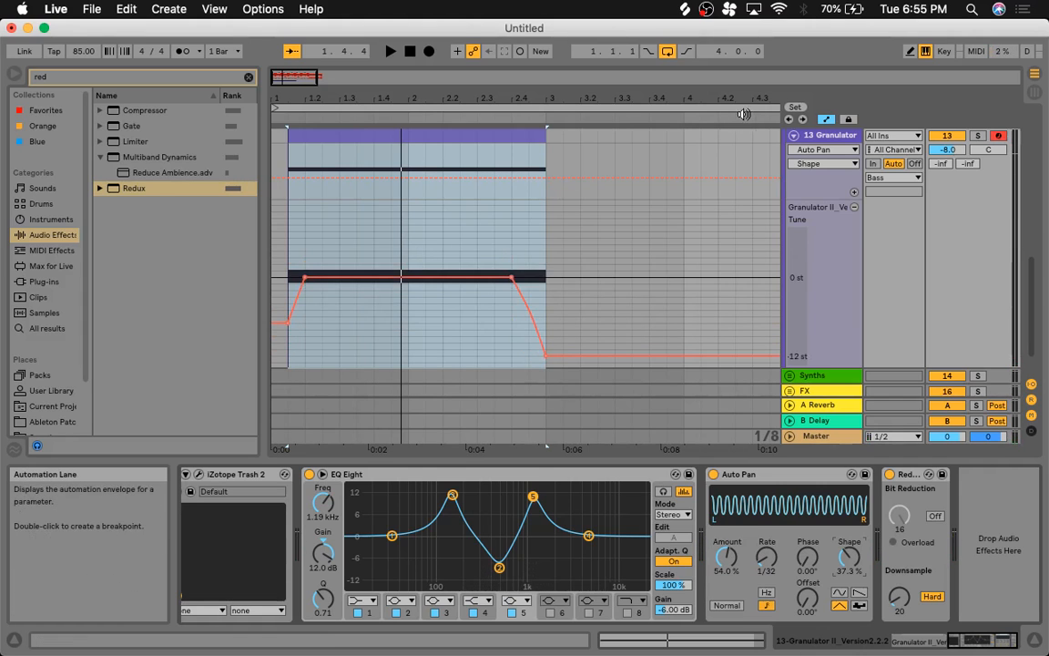
scroll(646, 167, "up", 3)
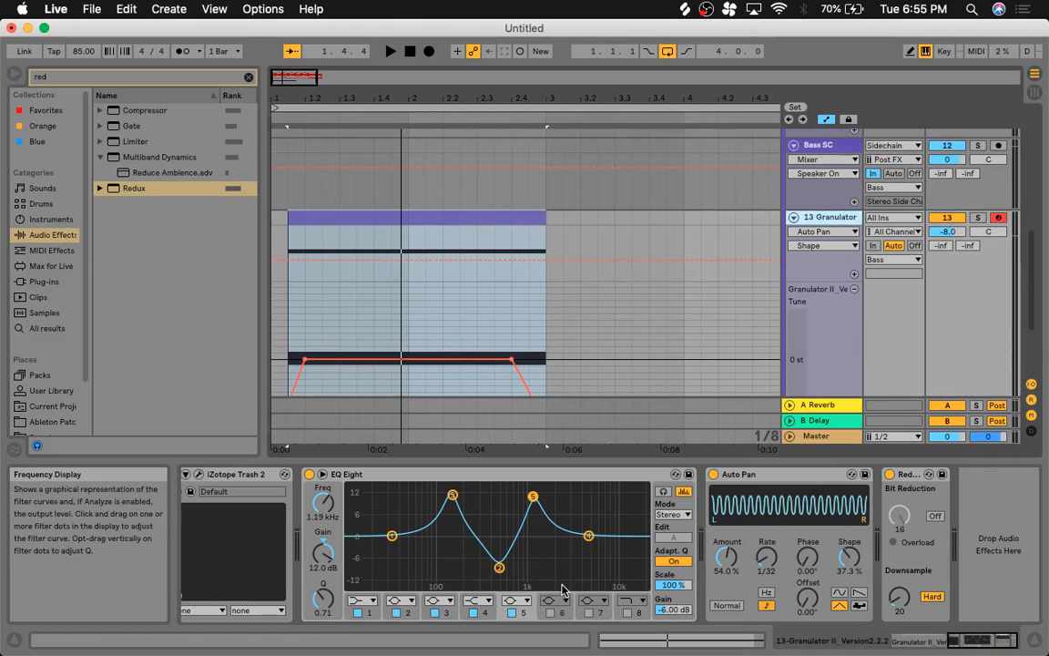
scroll(589, 552, "left", 10)
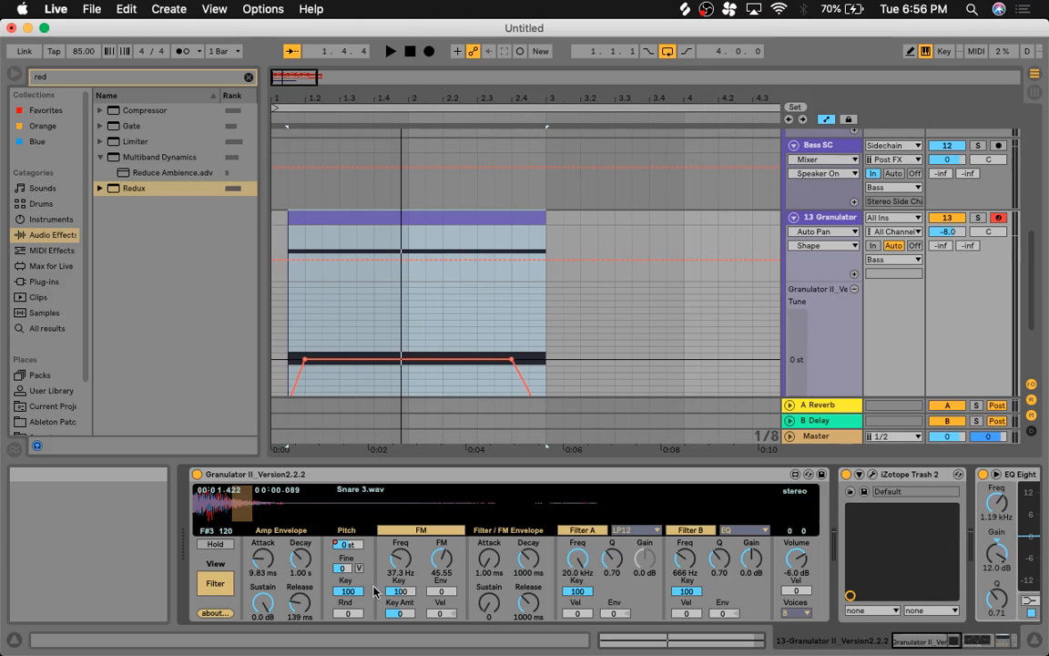
left_click(222, 581)
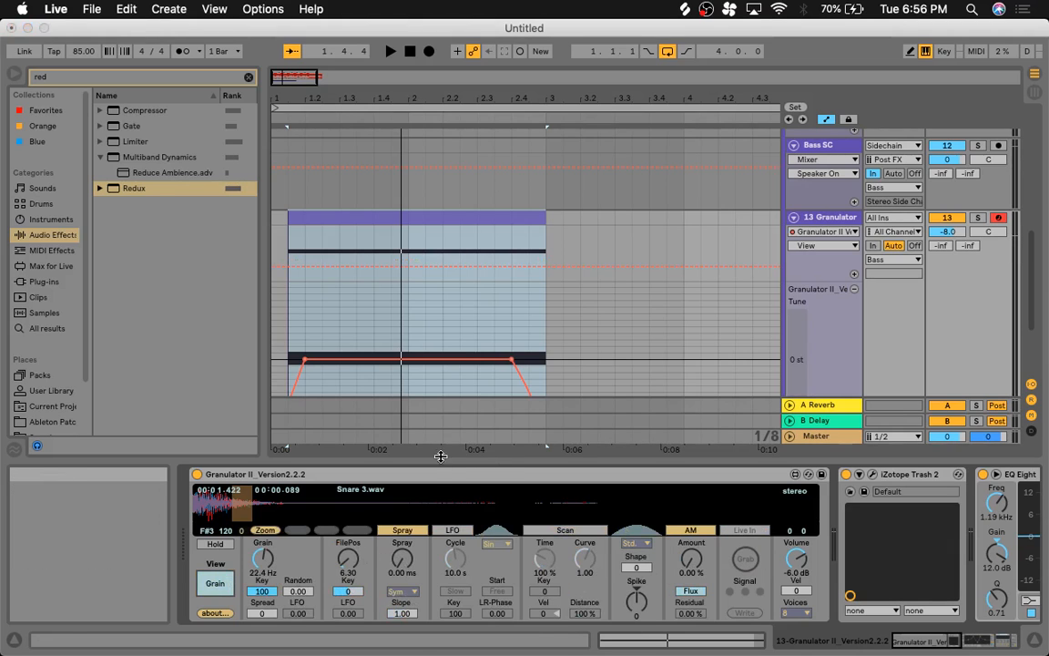
left_click(347, 560)
key("space")
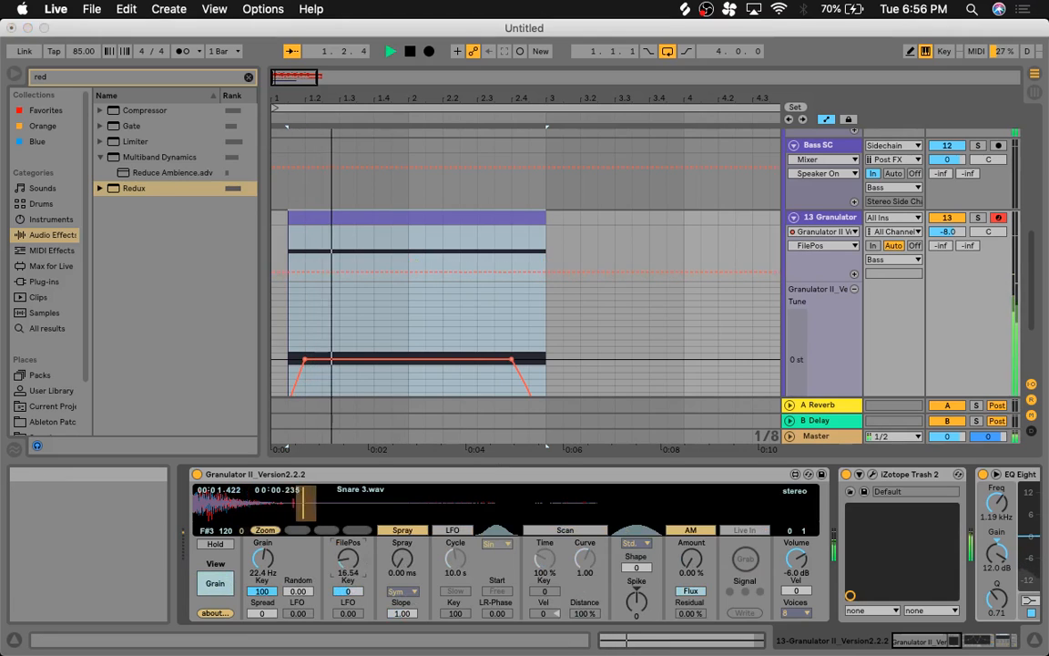
key("space")
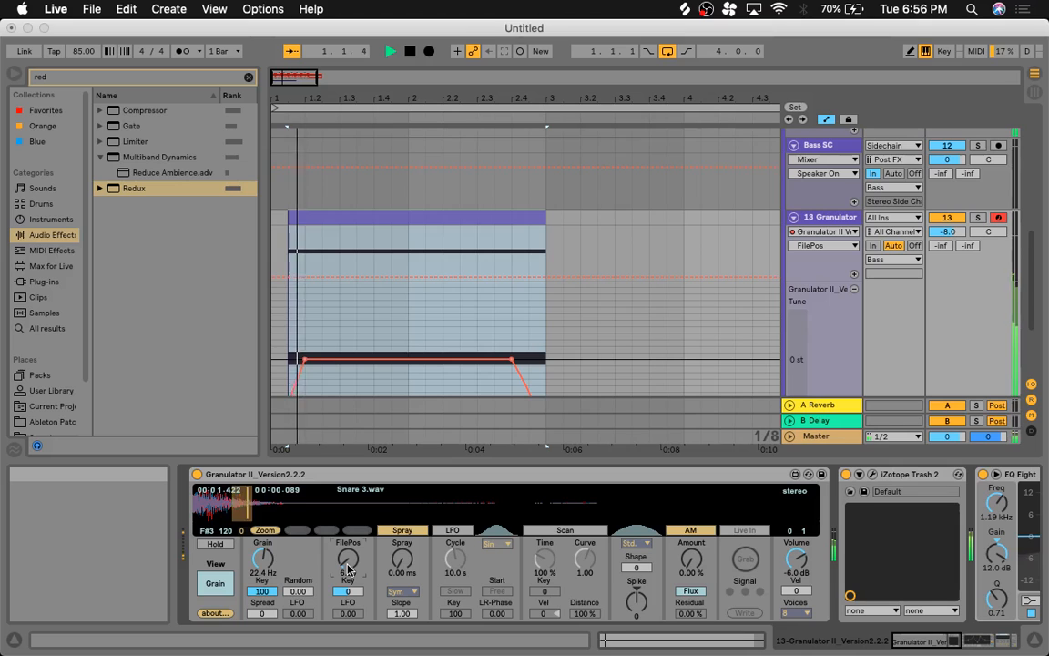
mouse_move(265, 561)
left_mouse_down()
mouse_move(265, 572)
mouse_move(265, 523)
mouse_move(276, 569)
mouse_move(272, 558)
left_mouse_up()
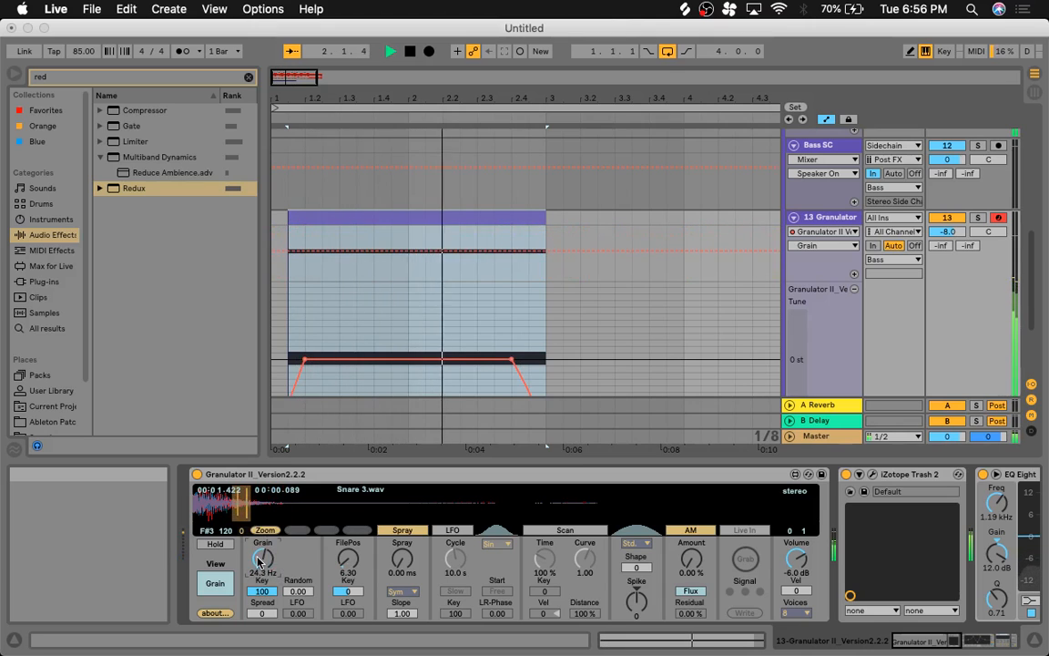
Step: Delete the Redux and EQ Eight devices from the Granulator track's chain
scroll(889, 526, "right", 10)
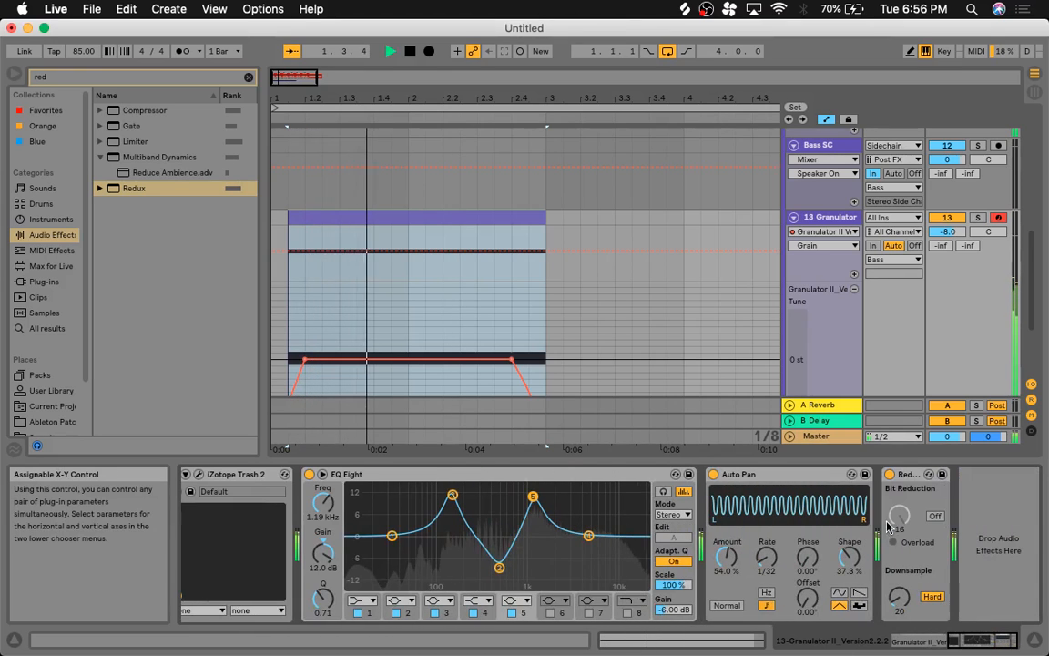
left_click(890, 474)
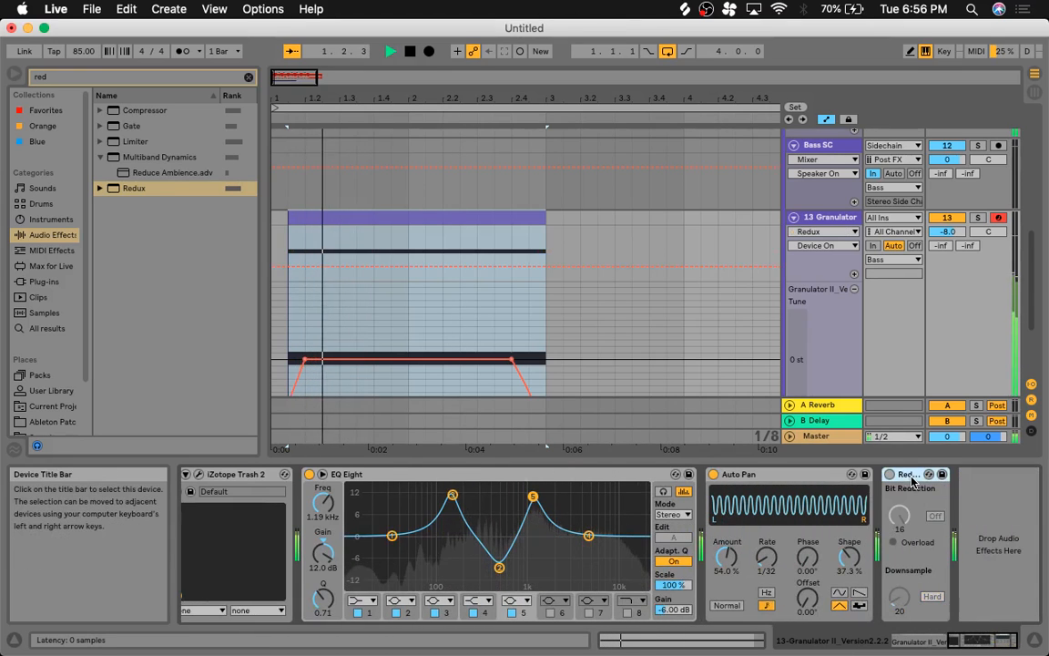
key("Delete")
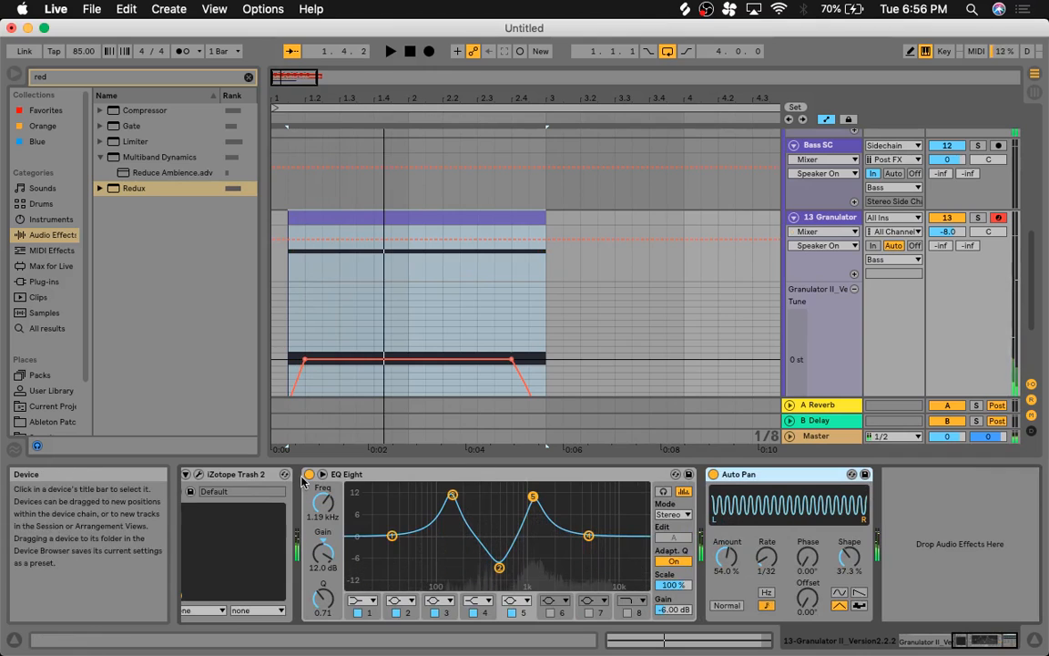
left_click(310, 473)
left_click(381, 474)
key("Delete")
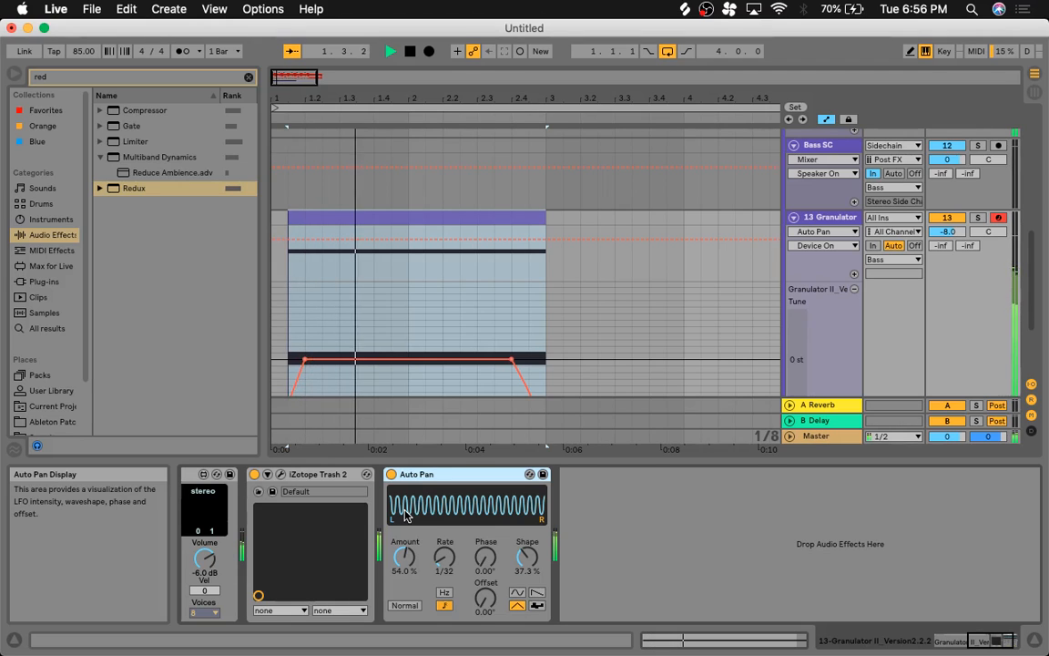
Step: Set the FM Freq in Granulator II's Filter view to 240 Hz, and audition the part with Auto Pan switched off
scroll(405, 515, "left", 5)
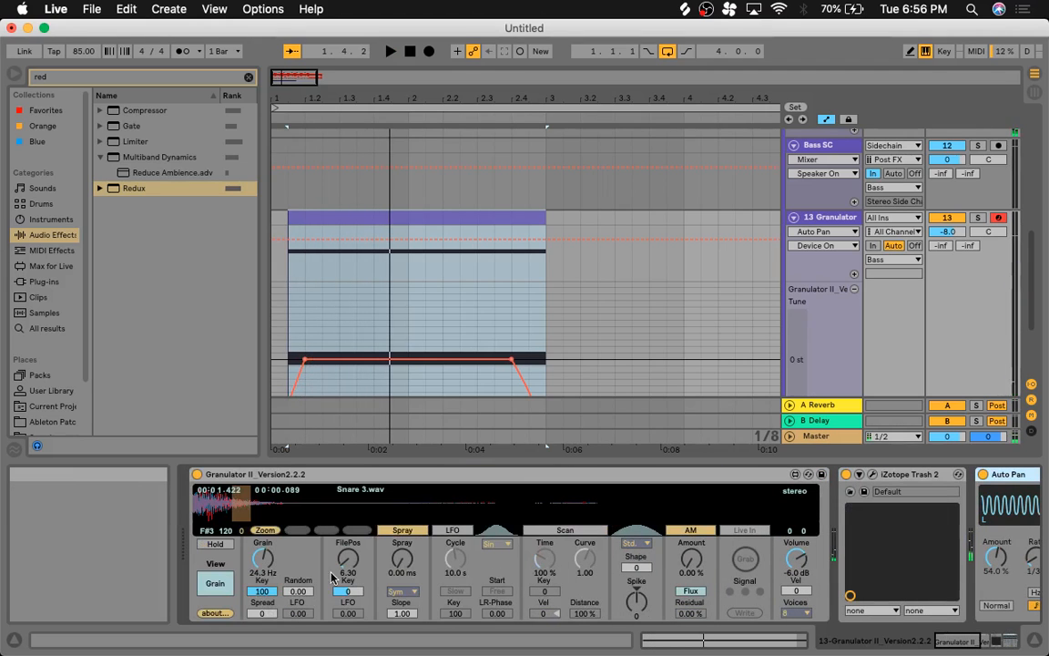
left_click(213, 585)
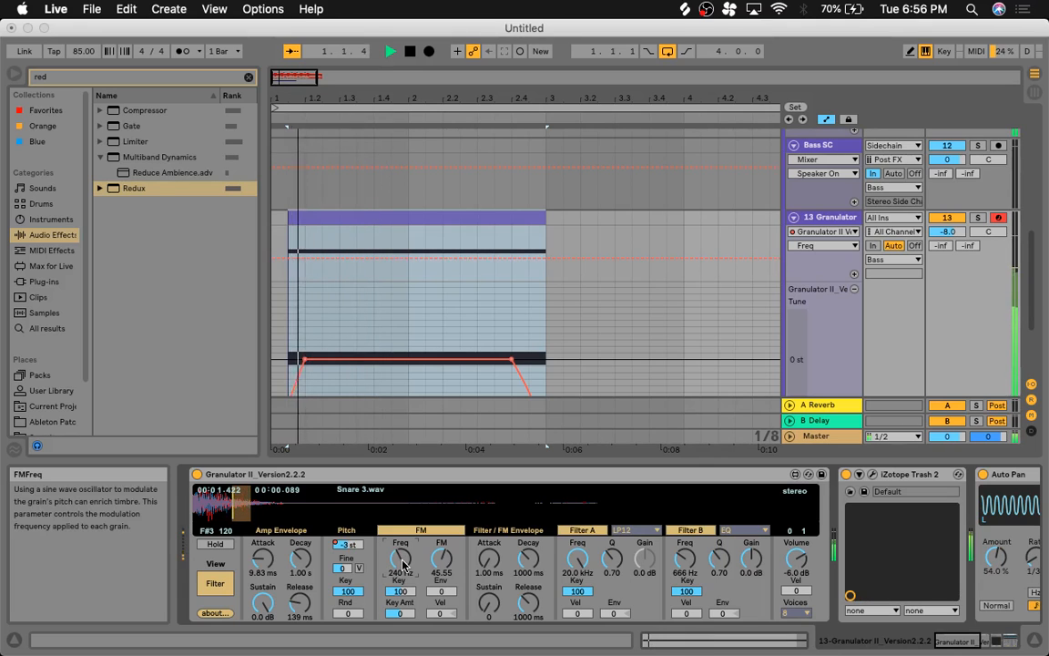
key("space")
left_click(369, 221)
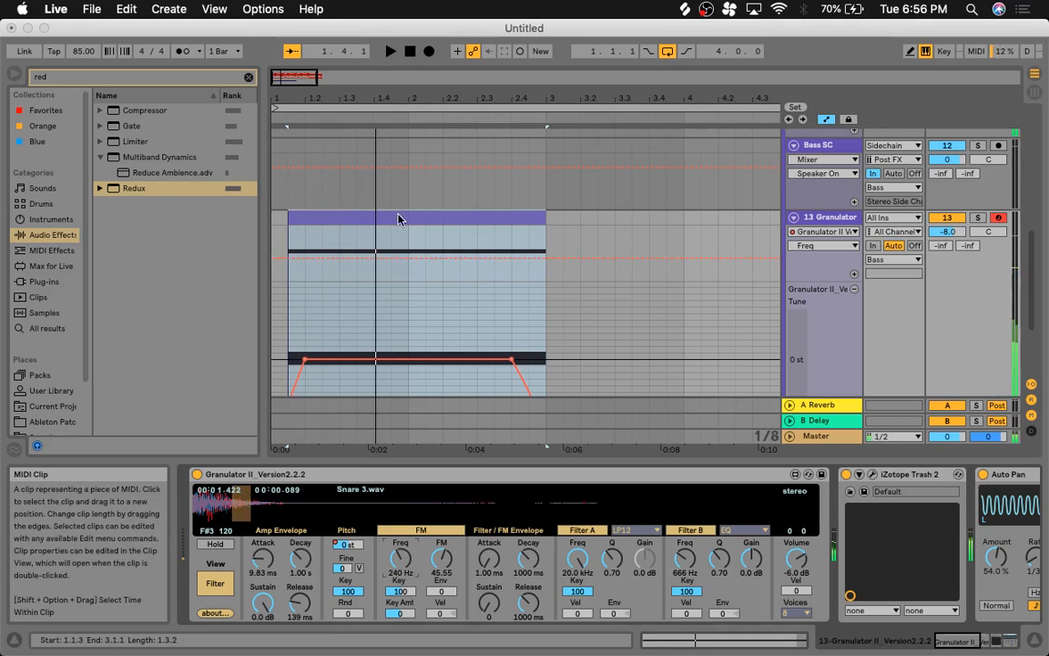
left_click(983, 475)
key("space")
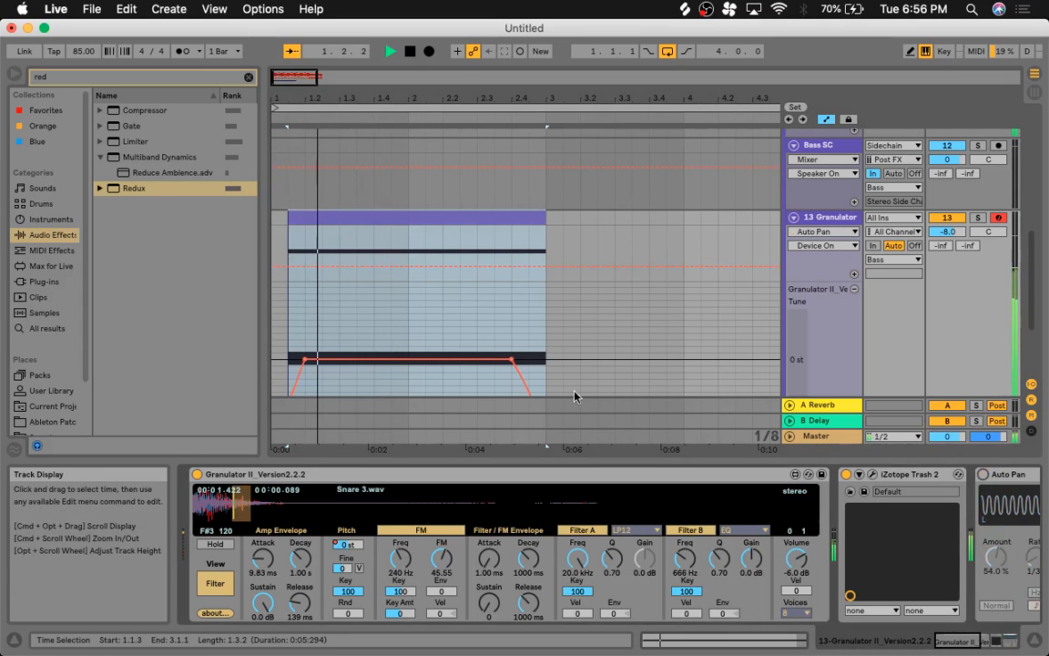
key("space")
Step: Transpose the sustained note in the Granulator MIDI clip down to A2 while auditioning the part
double_click(430, 221)
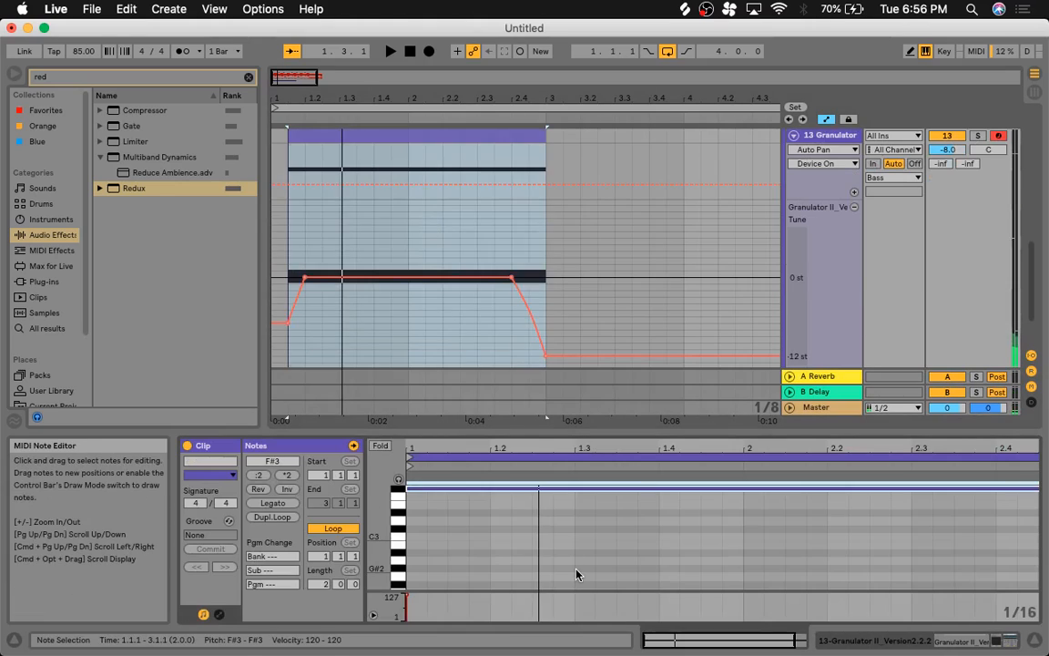
key("space")
key("Down")
key("Down")
key("Down")
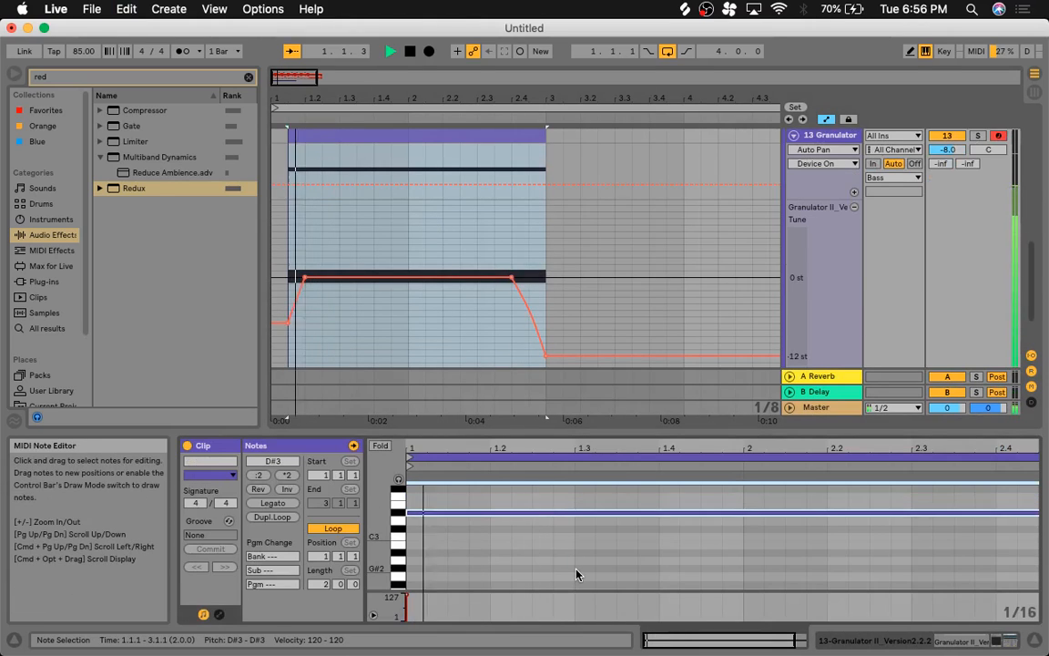
key("Down")
key("Down")
key("Down")
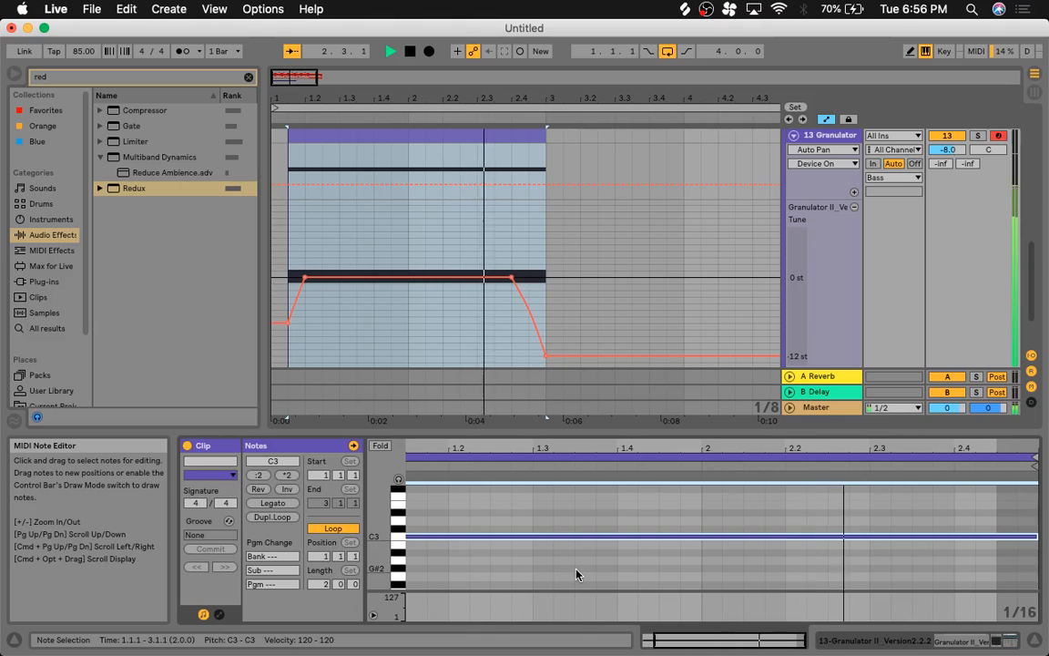
key("Down")
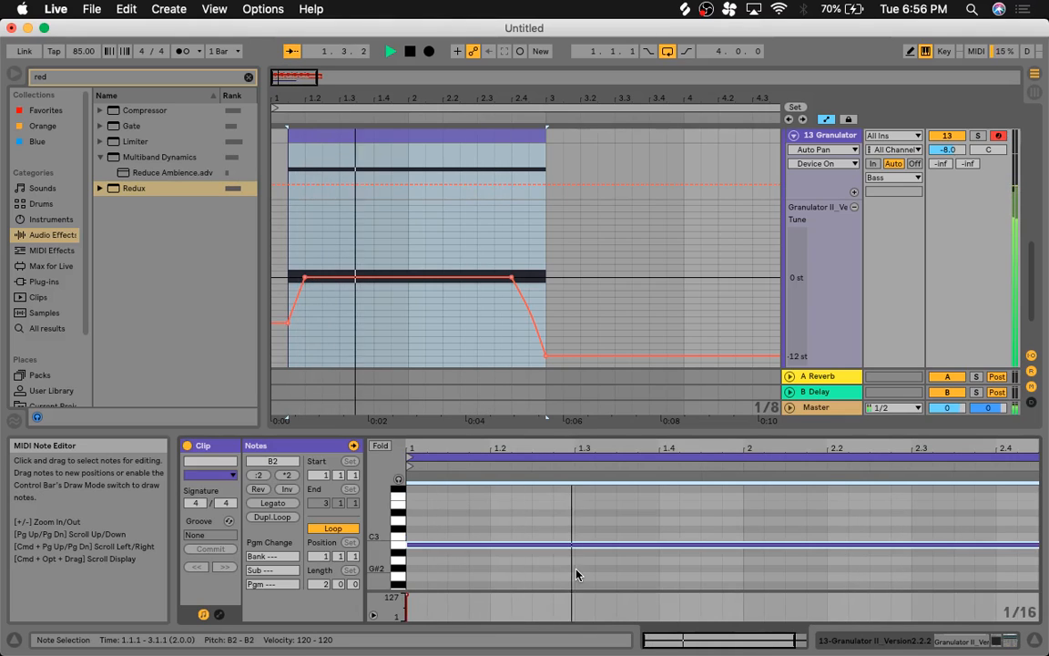
key("Down")
key("Down")
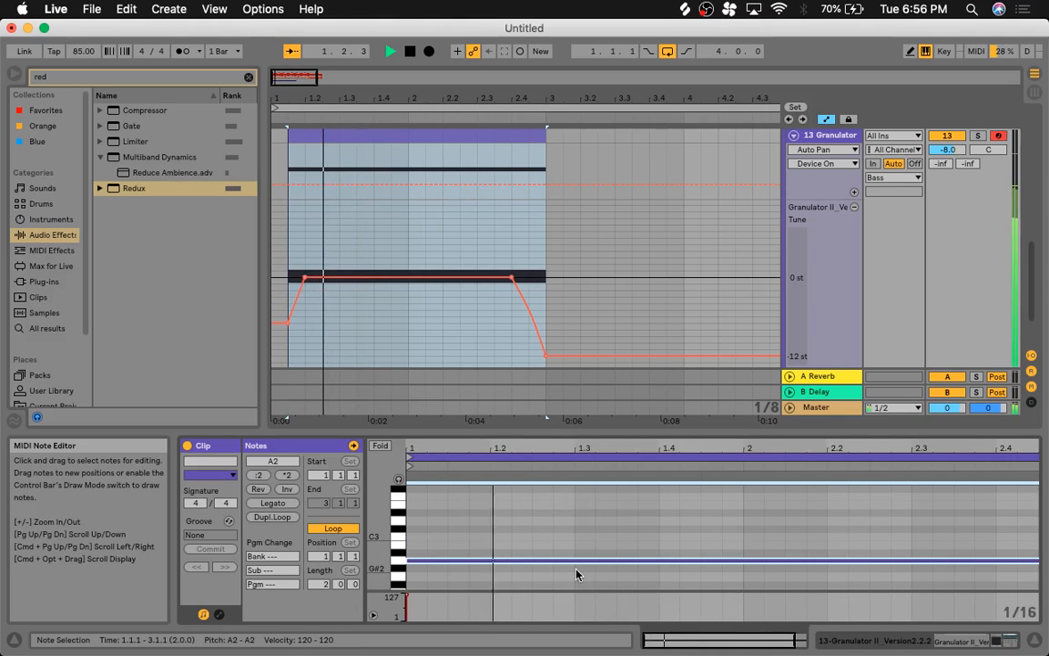
key("space")
Step: Switch Auto Pan back on in the Granulator track's chain, audition it, and set its Amount to 0.00 %
double_click(823, 138)
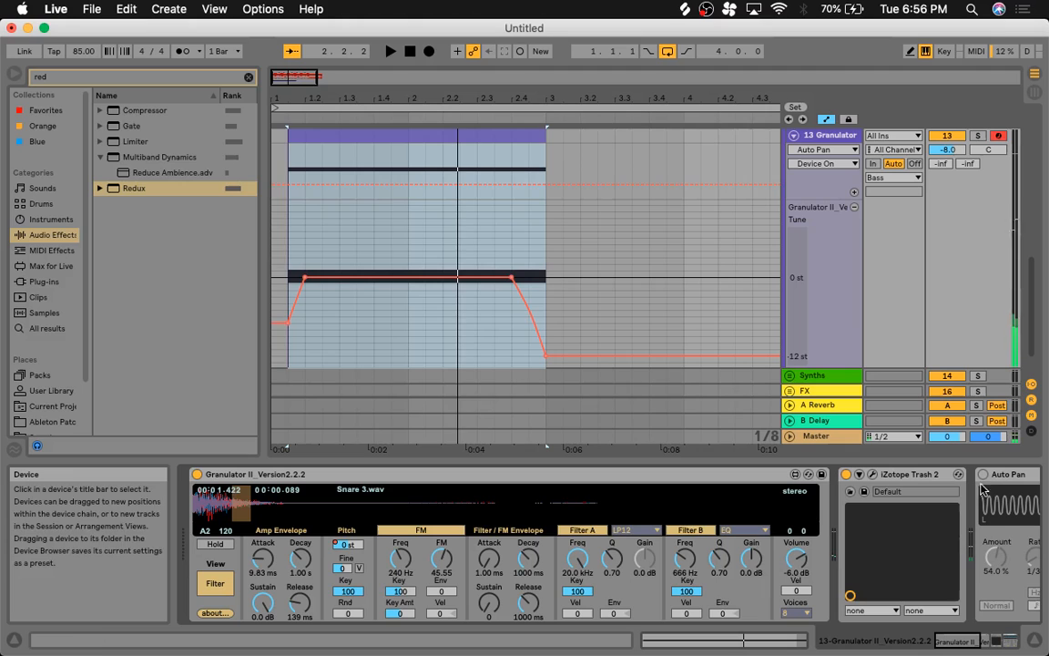
left_click(983, 475)
key("space")
scroll(989, 534, "right", 5)
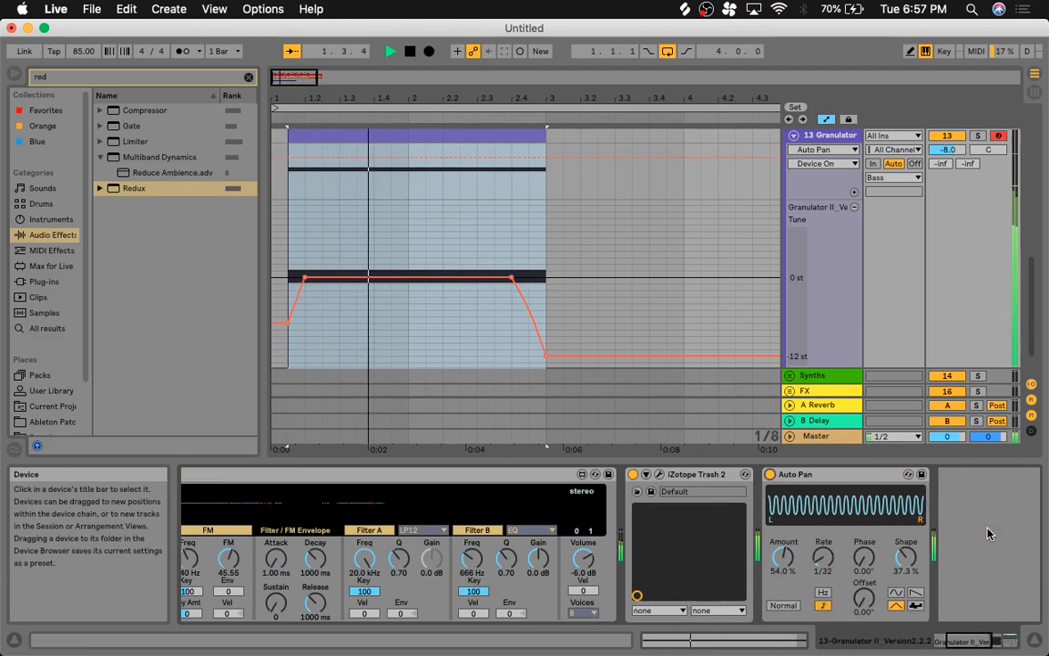
key("space")
left_click_drag(779, 561, 779, 637)
key("space")
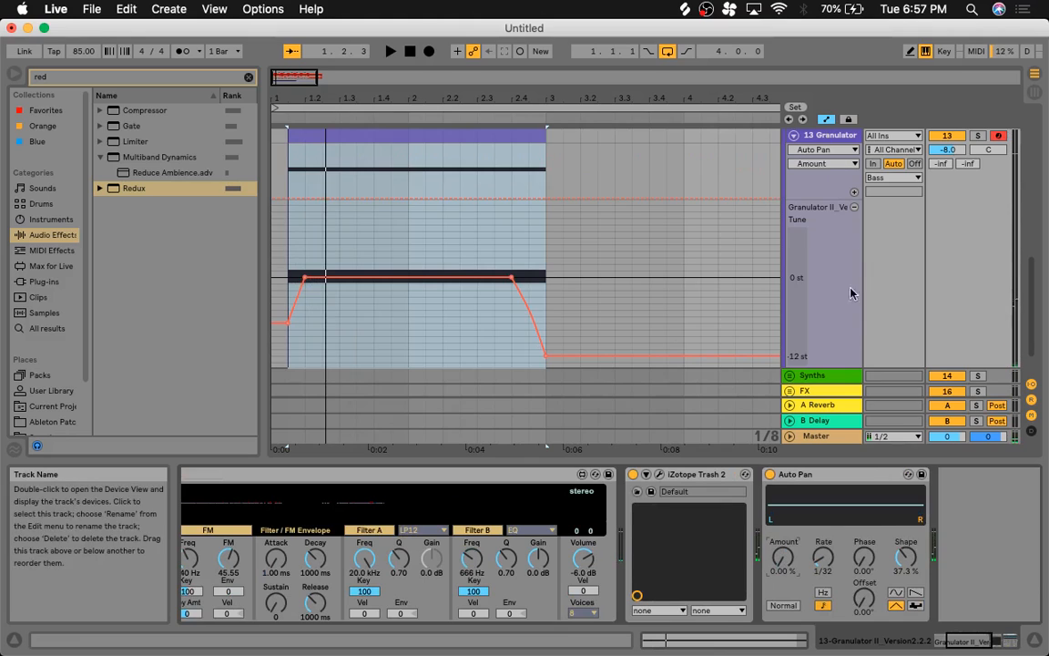
Step: Show Auto Pan's Amount in its own automation lane, draw a curved rise from 0 % at the clip start to 98.5 % at bar 2, and play it
left_click(854, 191)
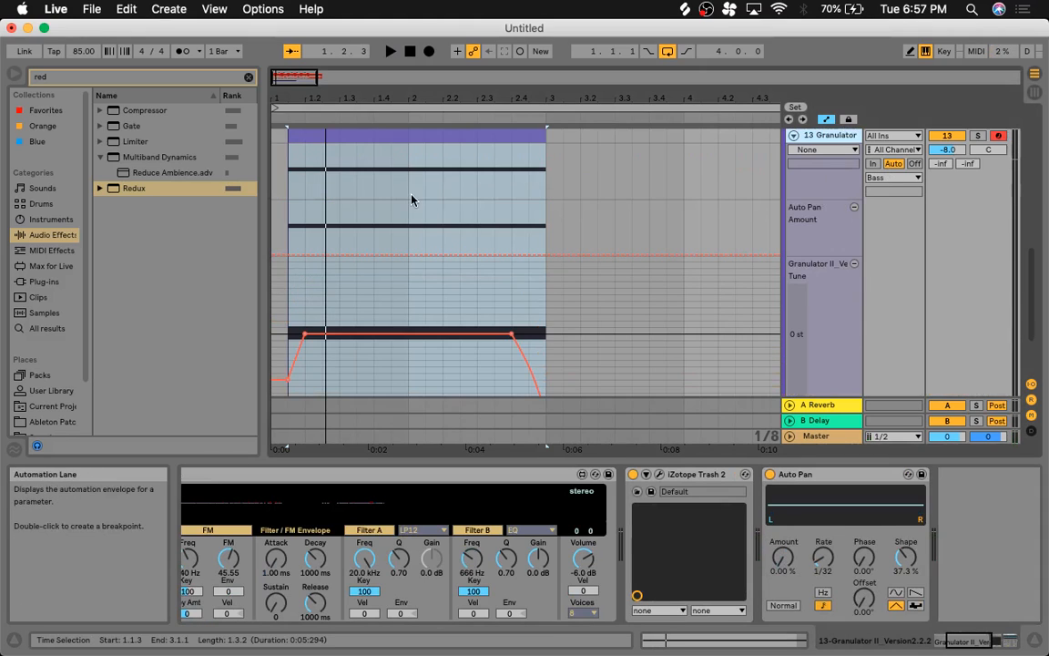
left_click_drag(291, 228, 408, 200)
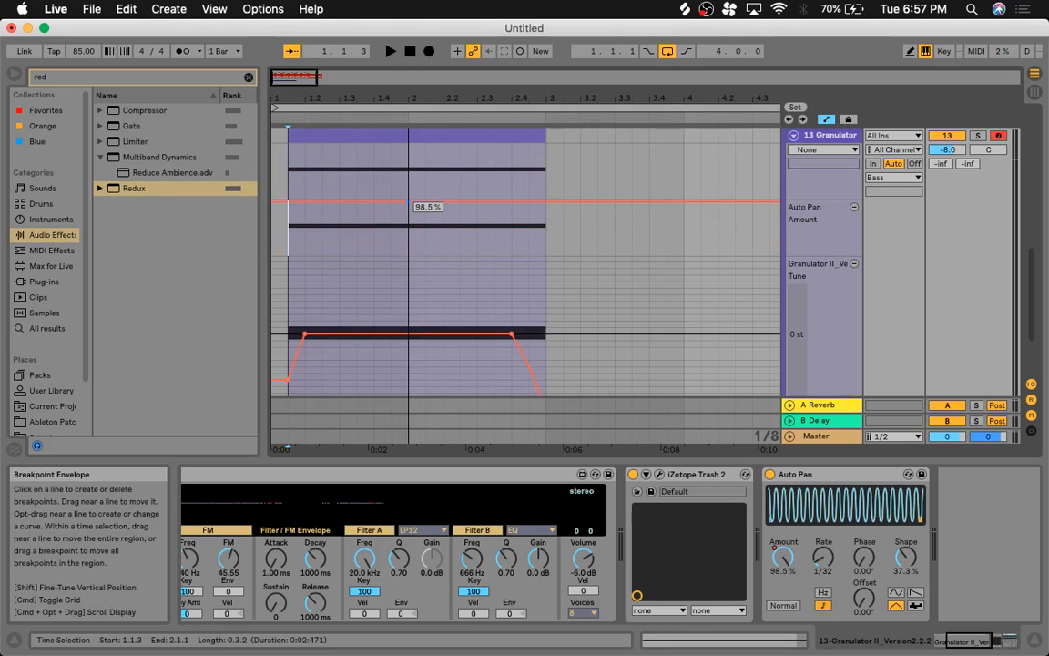
left_click_drag(287, 207, 288, 254)
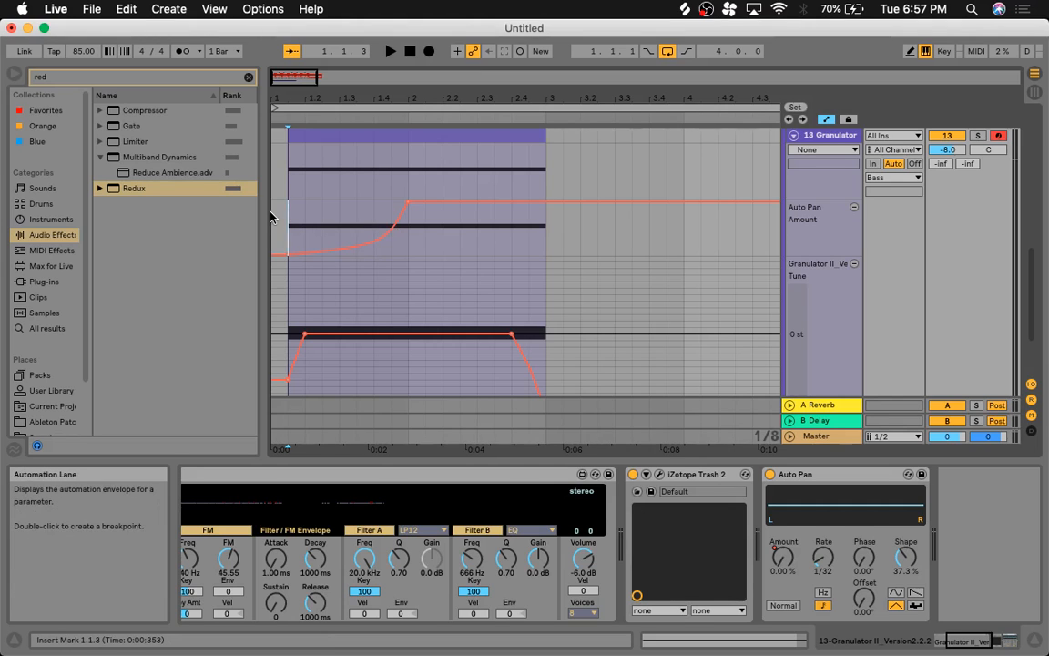
key("space")
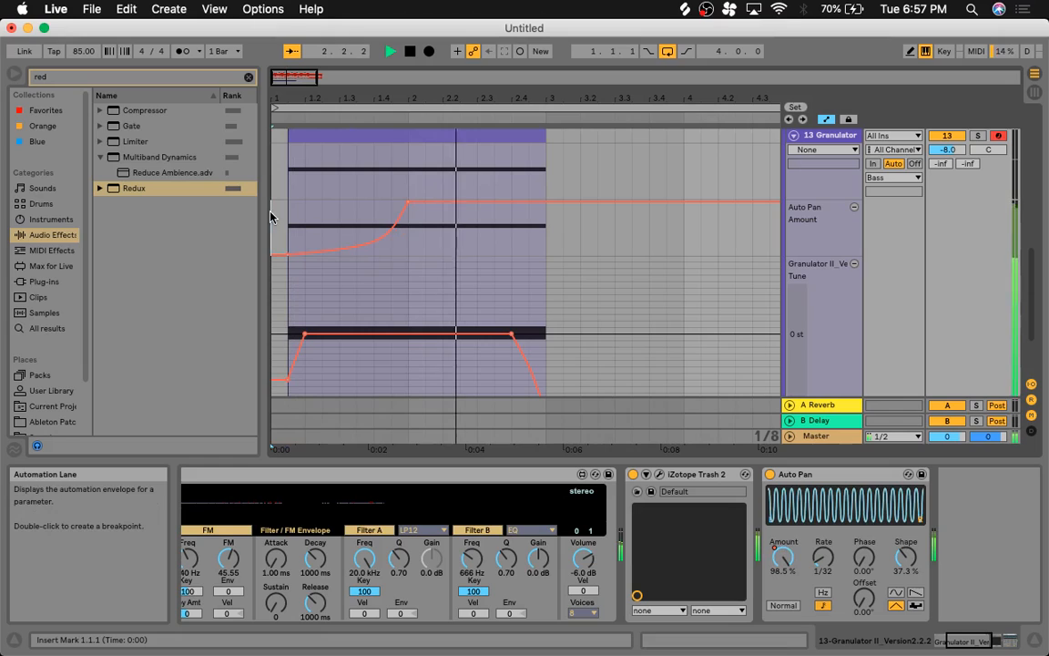
key("space")
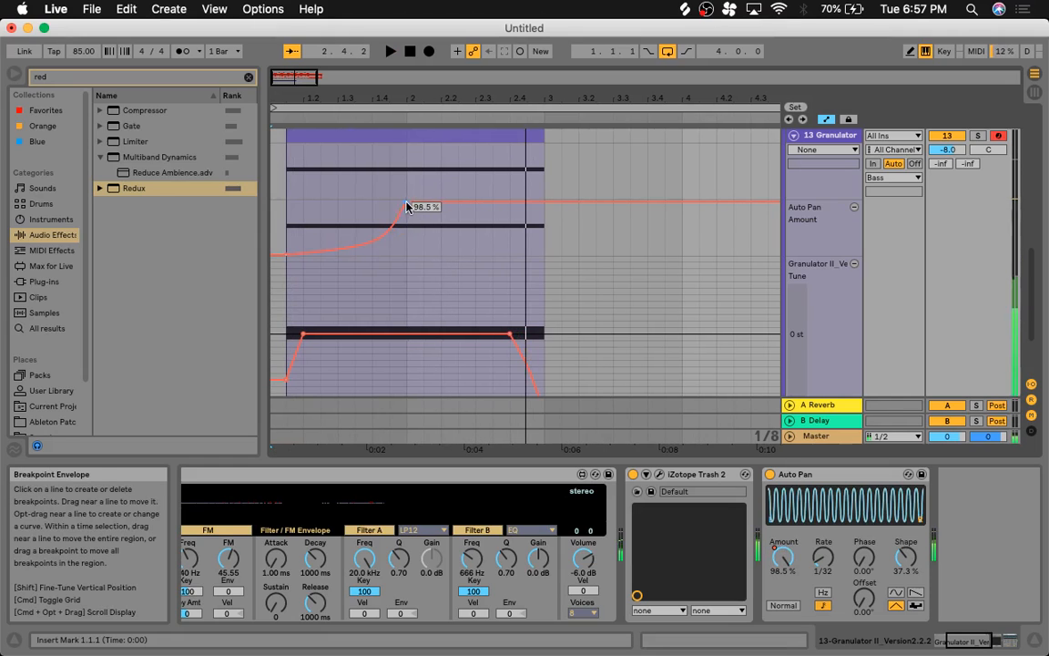
Step: Lower the Auto Pan Amount automation's level from bar 2 onward to 54.5 % and play the part back
left_click_drag(395, 210, 406, 223)
scroll(269, 229, "up", 2)
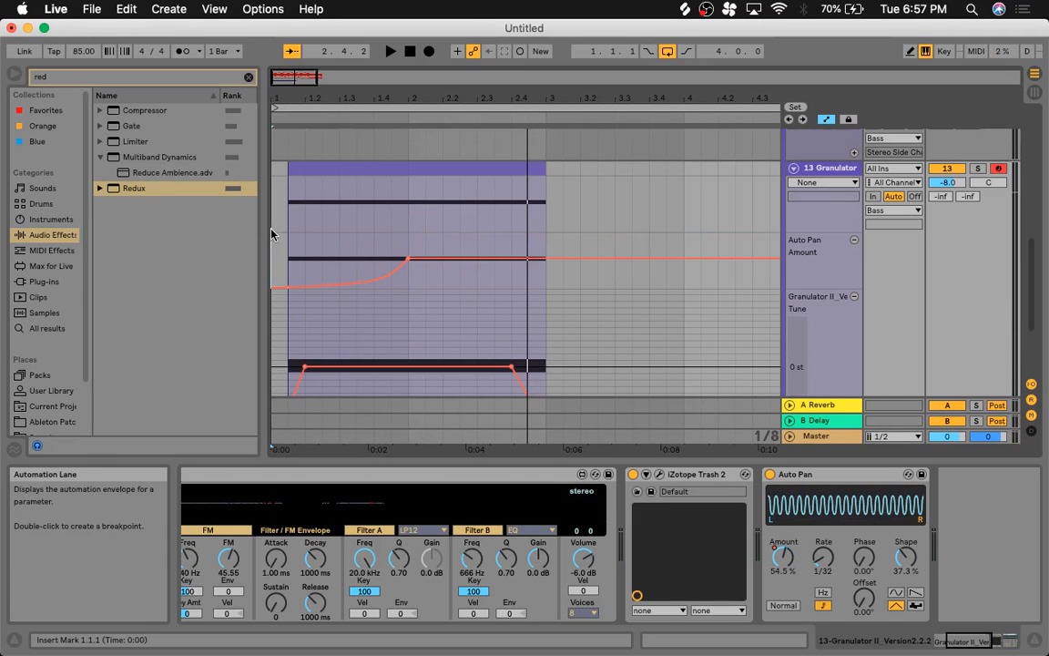
key("space")
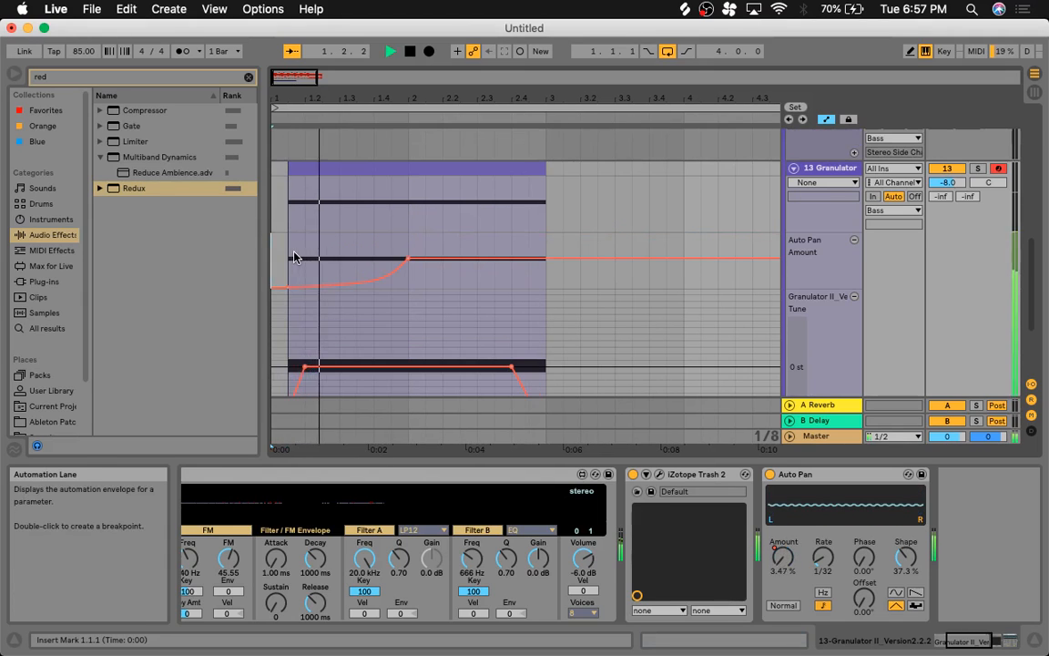
scroll(433, 237, "up", 1)
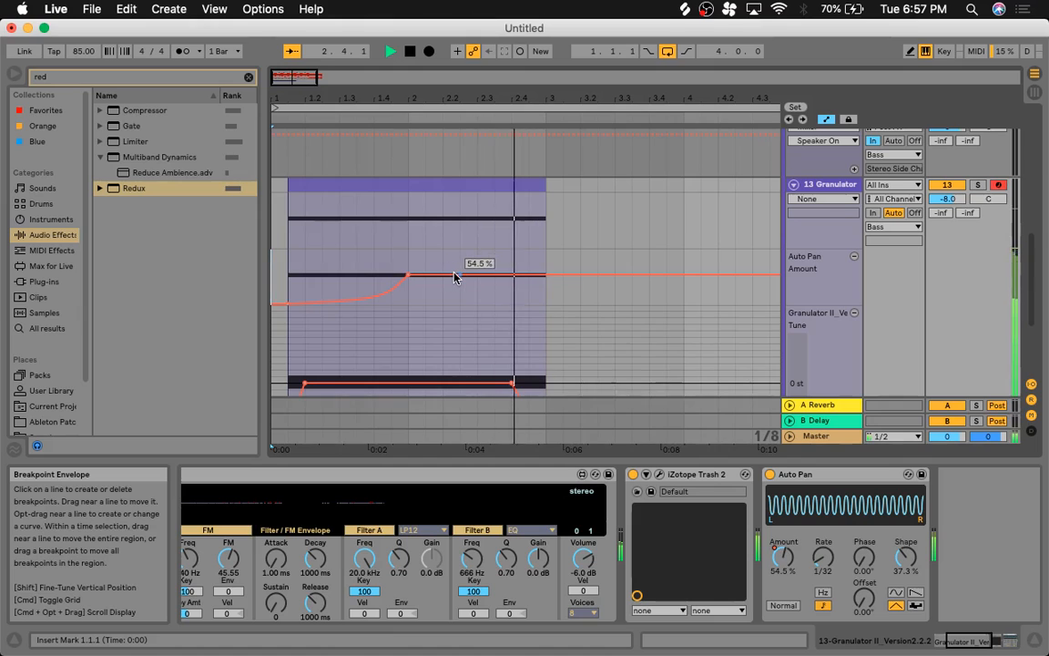
key("space")
scroll(456, 278, "down", 2)
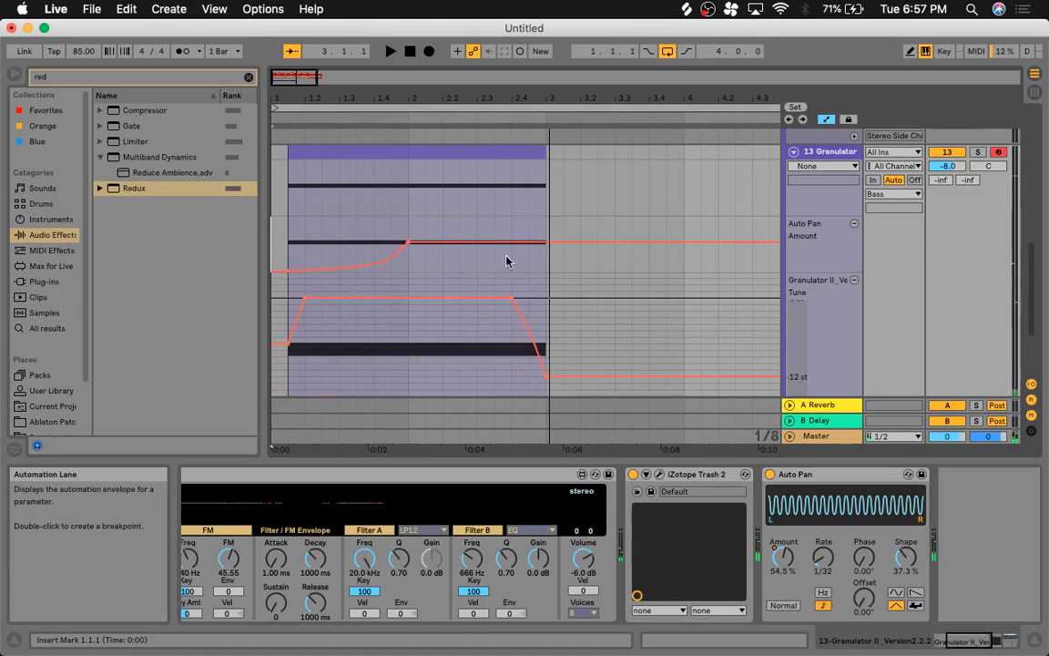
scroll(588, 195, "up", 4)
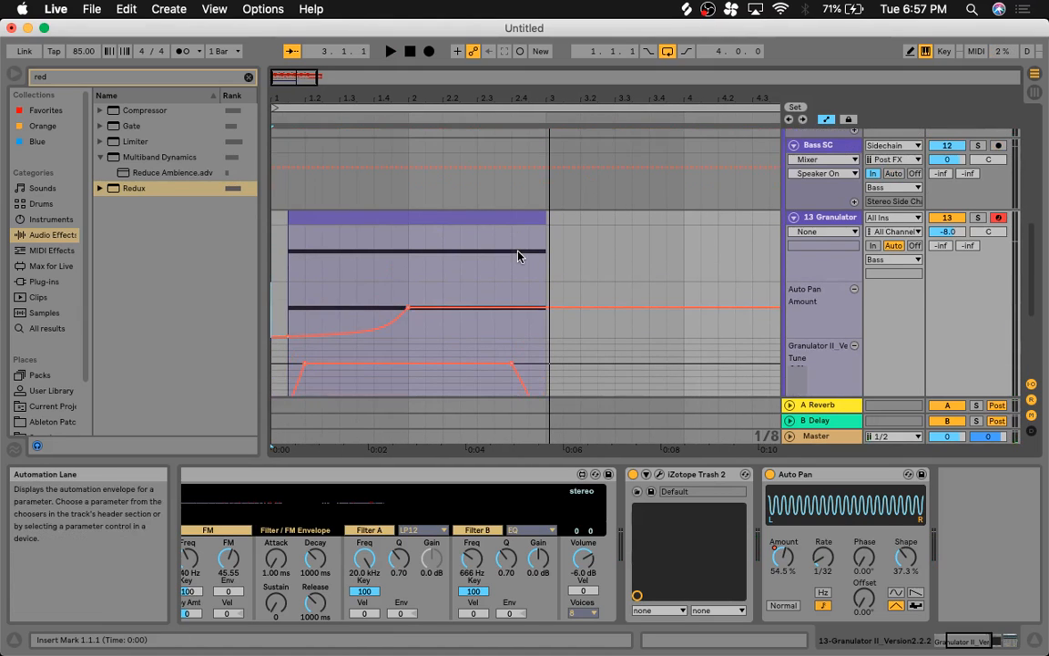
scroll(474, 281, "down", 6)
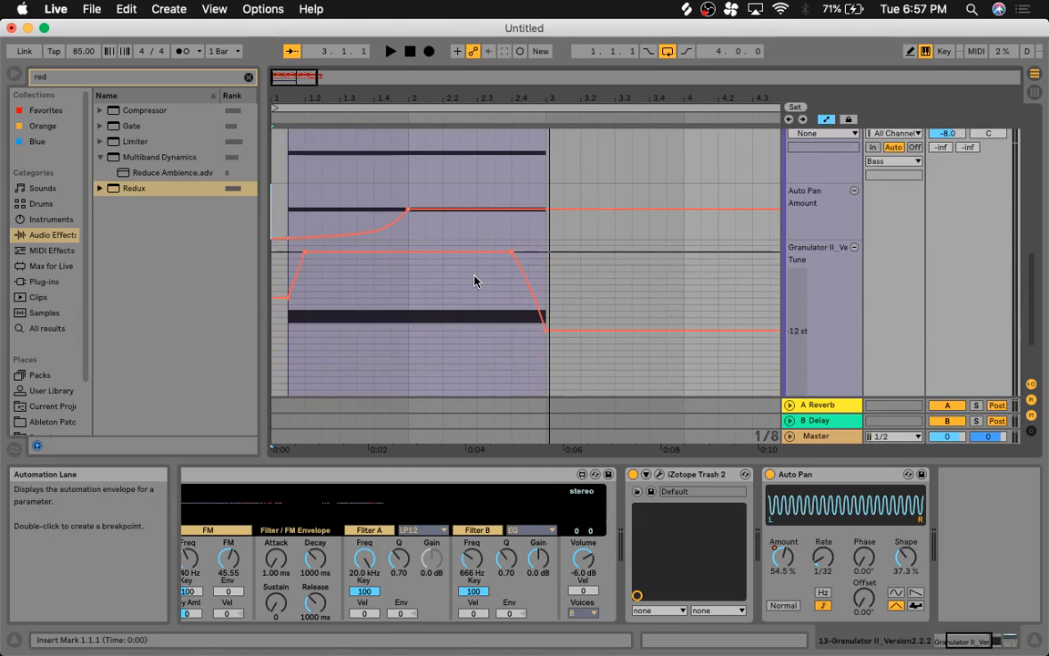
scroll(597, 191, "up", 10)
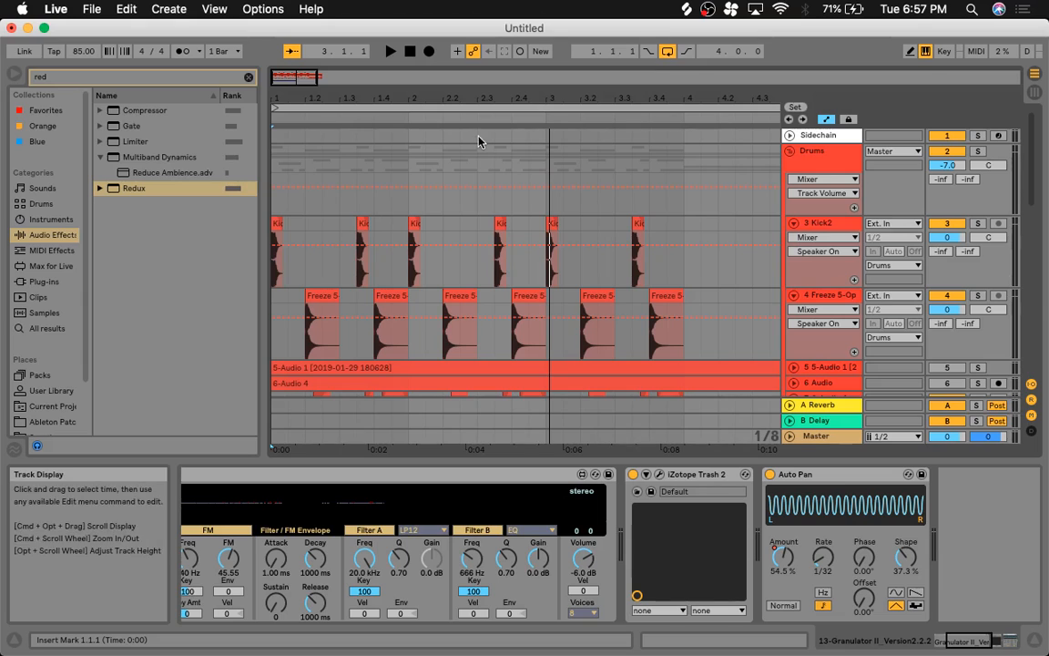
Step: Fold the Kick2, Freeze 5 and Granulator tracks, expand the Sidechain track, and keep the Drums group's tracks showing
left_click(793, 223)
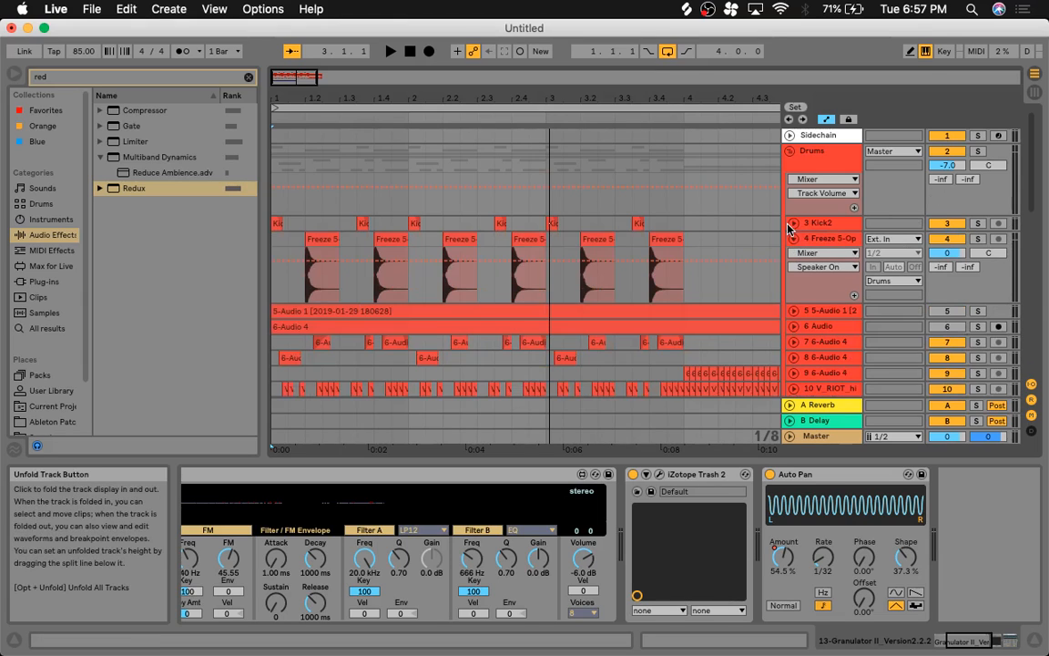
left_click(793, 237)
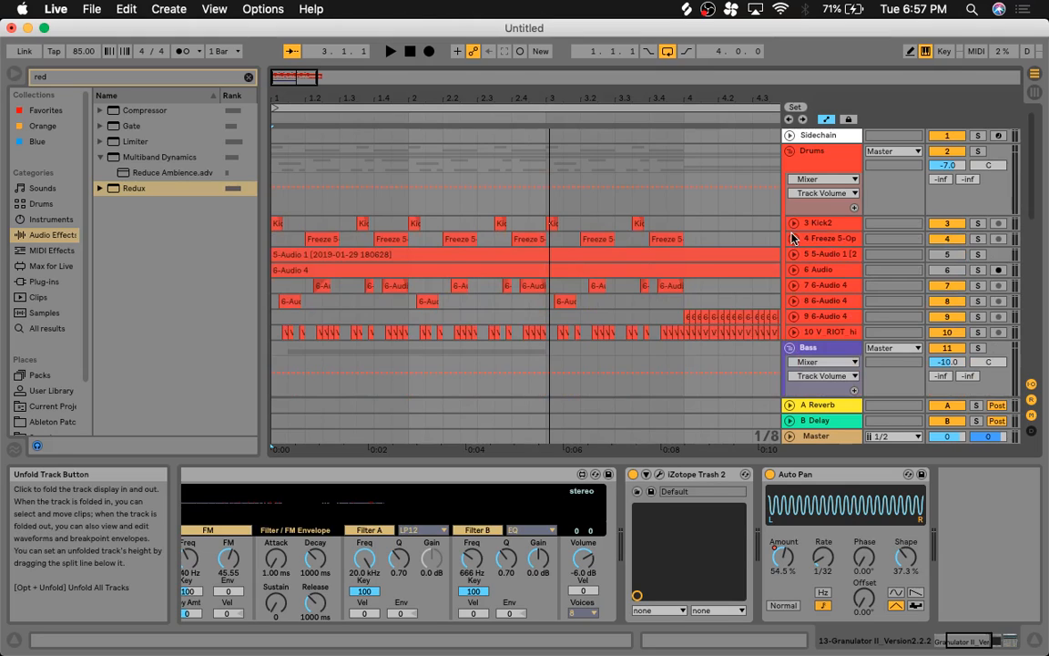
left_click(789, 151)
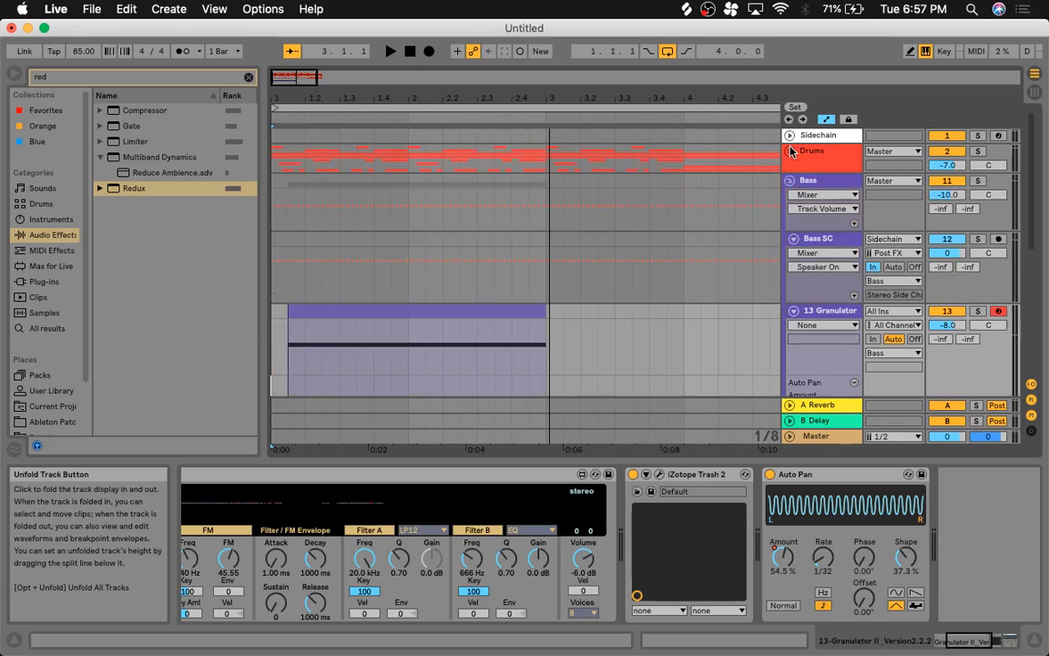
left_click(793, 310)
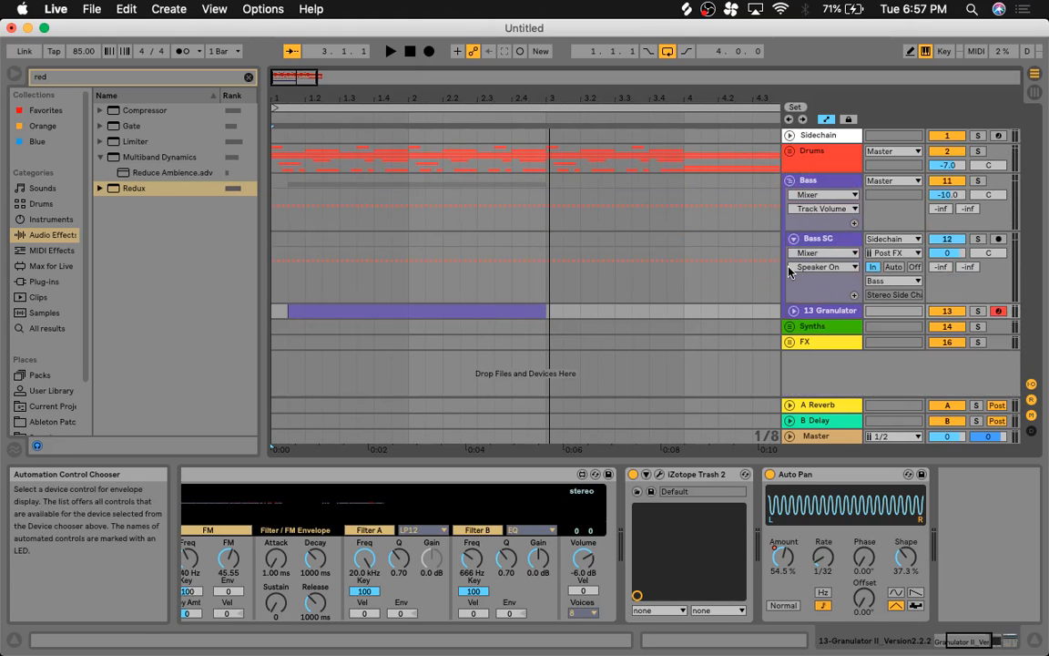
left_click(790, 136)
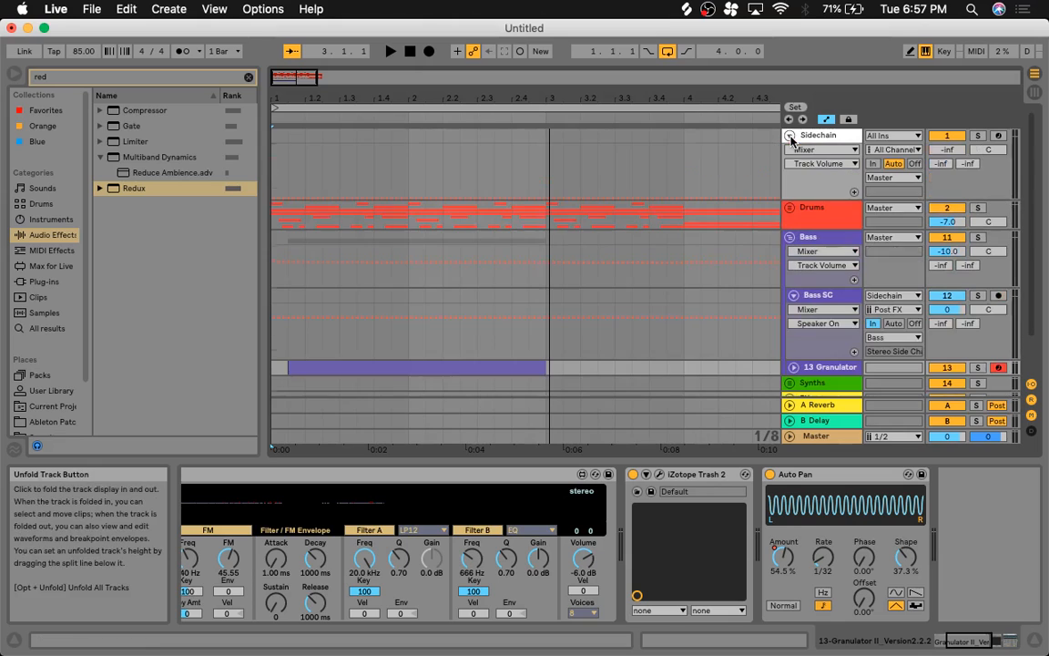
left_click(789, 207)
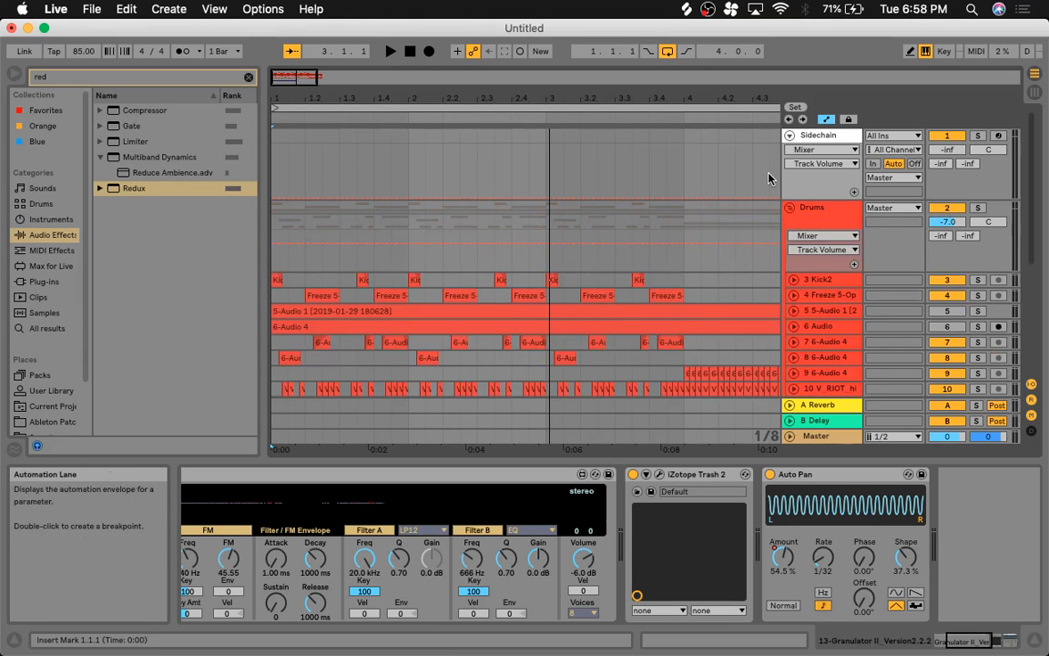
Step: Inspect the Bass group's and Sidechain track's devices, try the Sidechain volume at 6.0 dB, return it to -inf, and arm that track
scroll(817, 207, "down", 5)
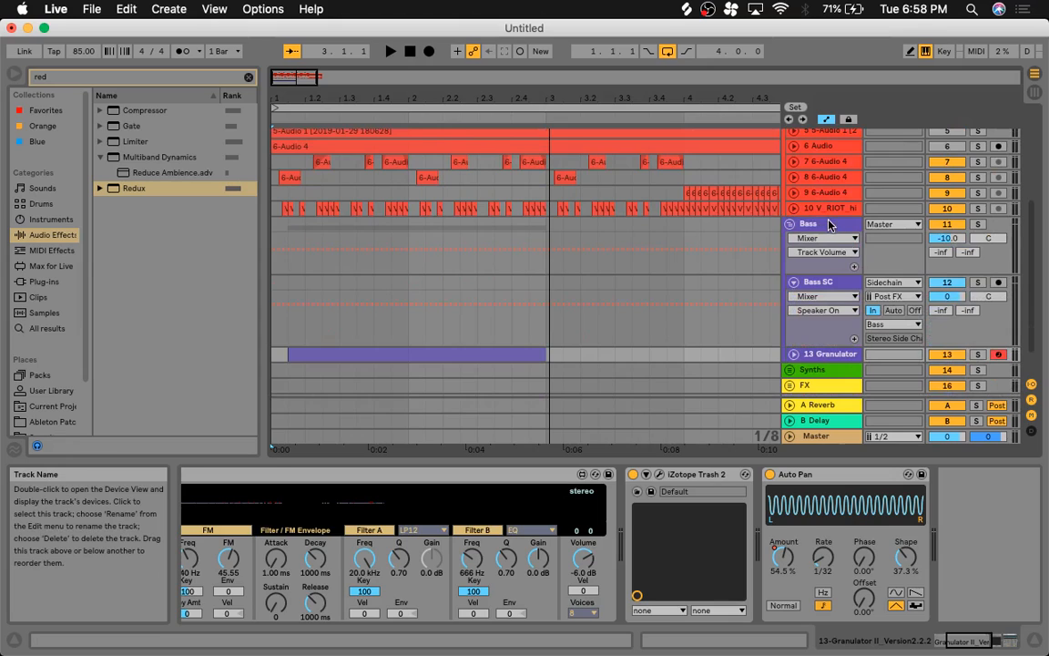
left_click(756, 290)
scroll(651, 188, "up", 5)
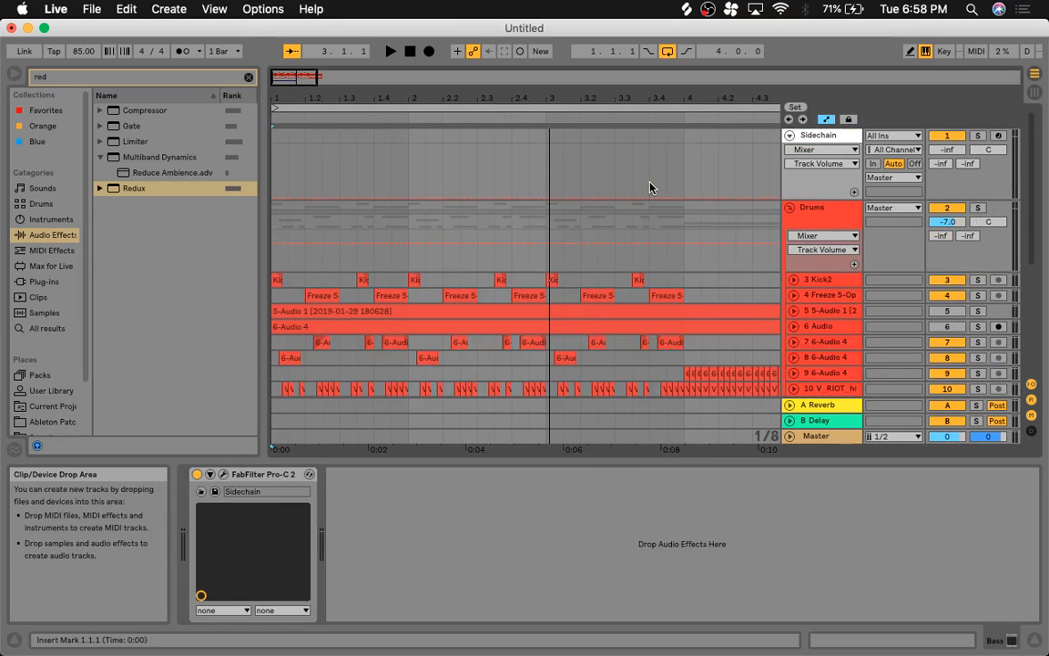
left_click(827, 137)
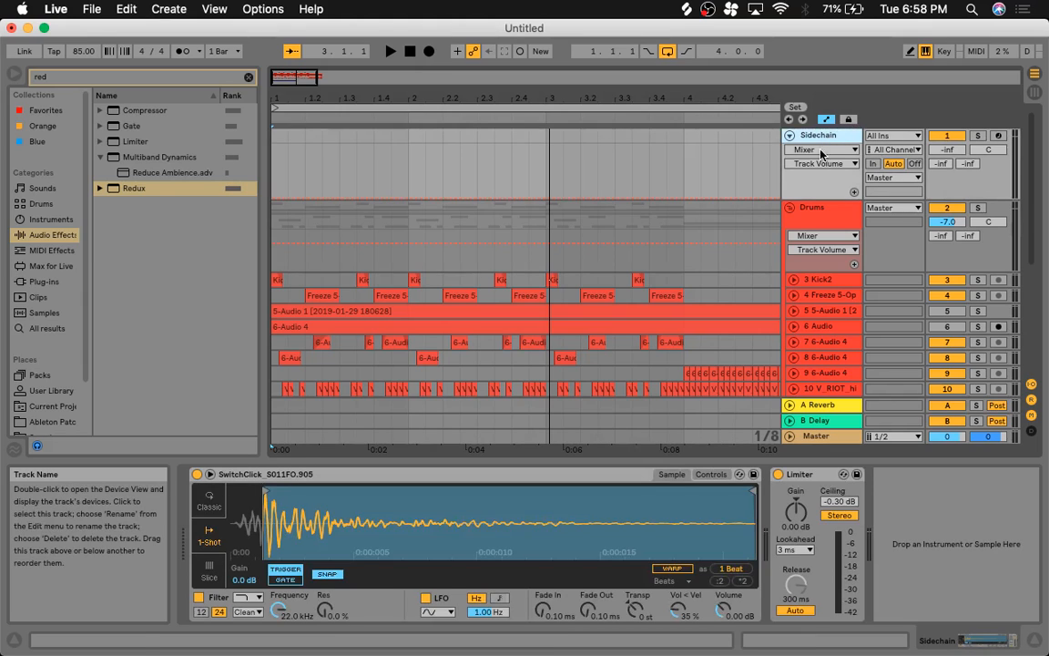
left_click_drag(959, 148, 960, 110)
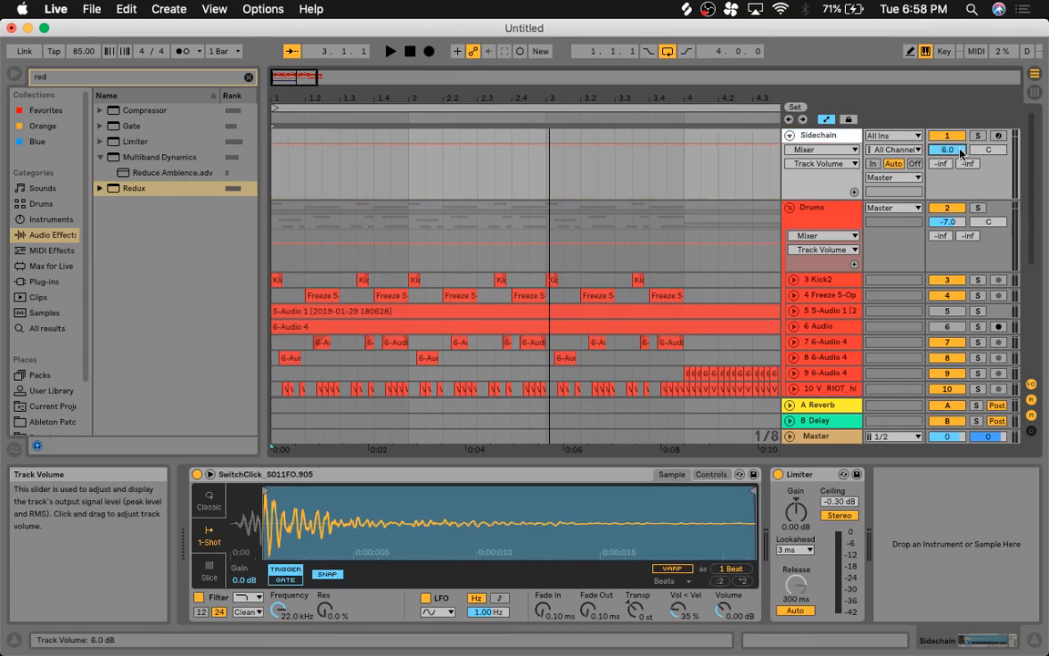
left_click(1001, 137)
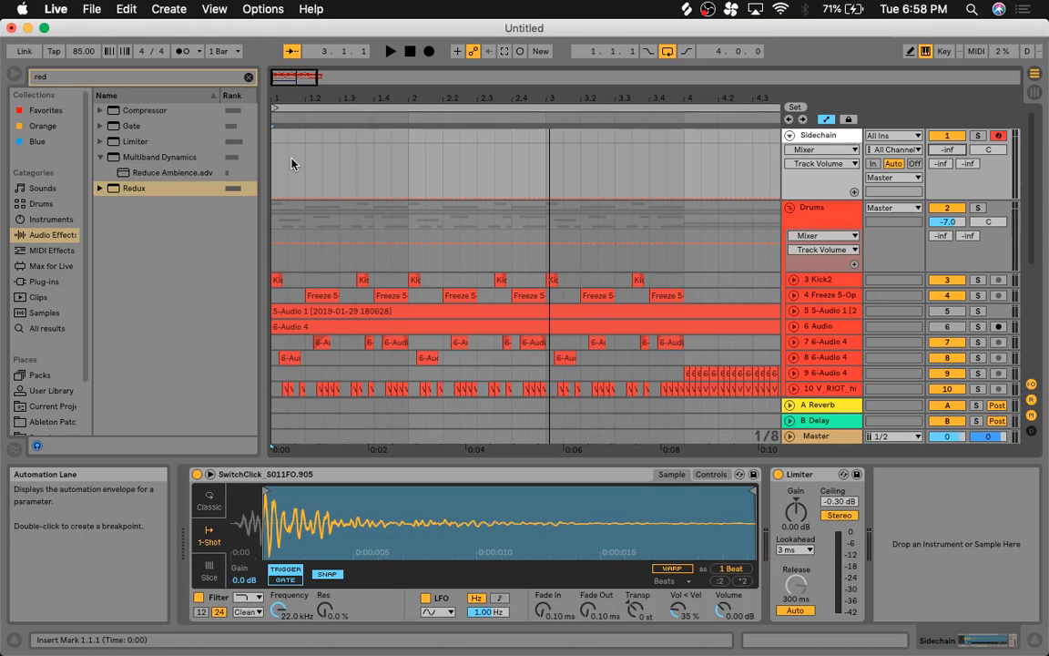
Step: Insert a one-bar MIDI clip at bar 1 on the Sidechain track and add a C3 note at its start
left_click_drag(288, 161, 269, 162)
left_click_drag(401, 159, 267, 134)
key("super+shift+m")
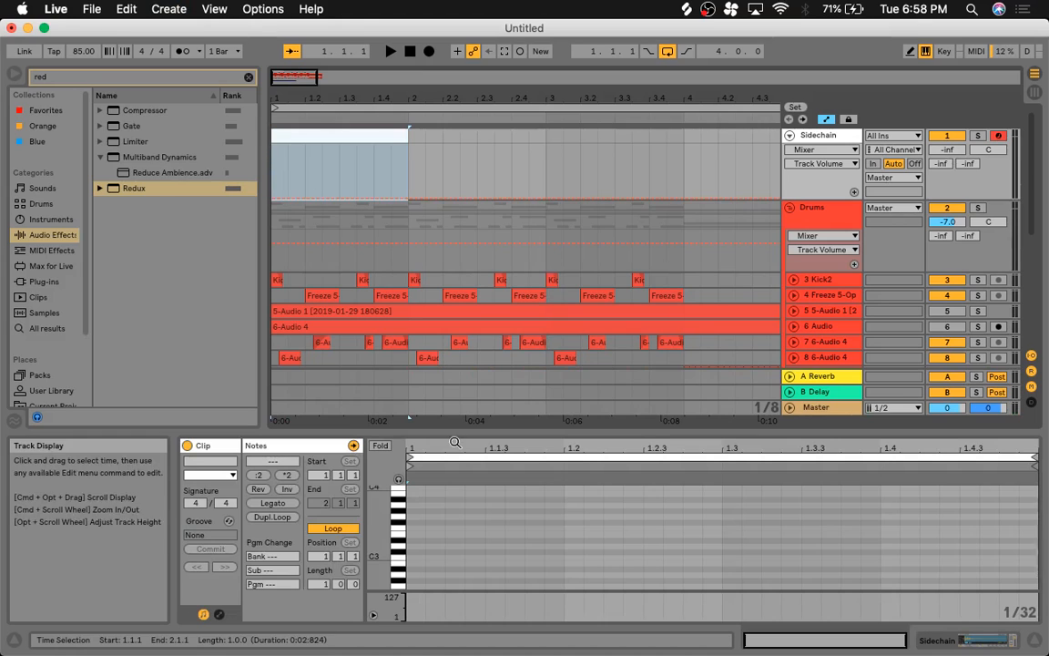
left_click(437, 547)
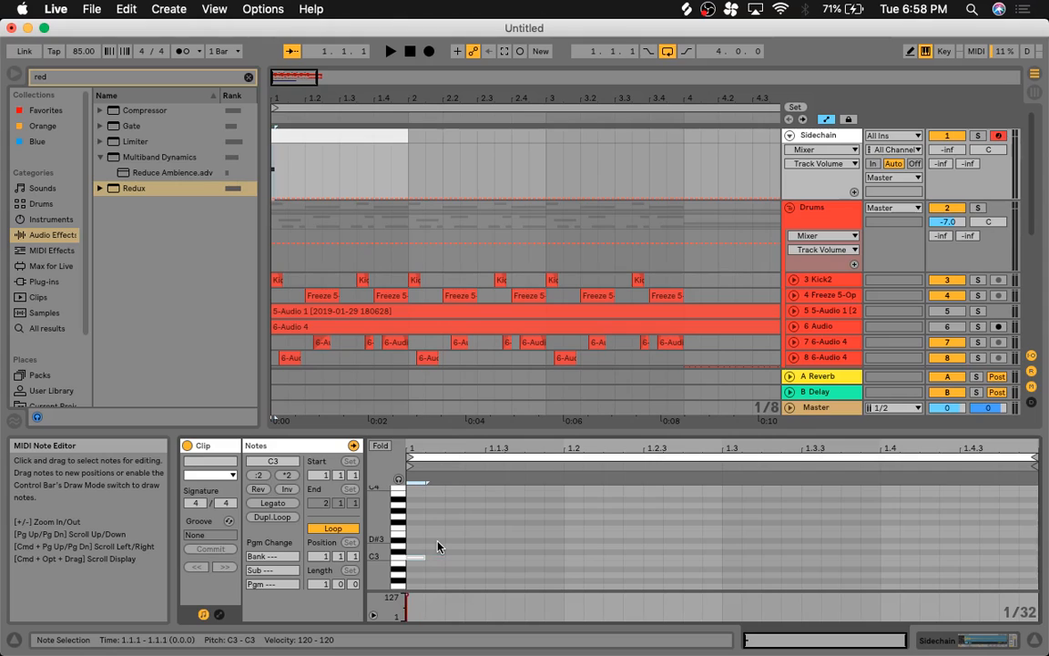
Step: Copy the C3 trigger note to 1.2, 1.3.3 and 1.4 so the Sidechain clip follows the kicks and snares
left_click(588, 555)
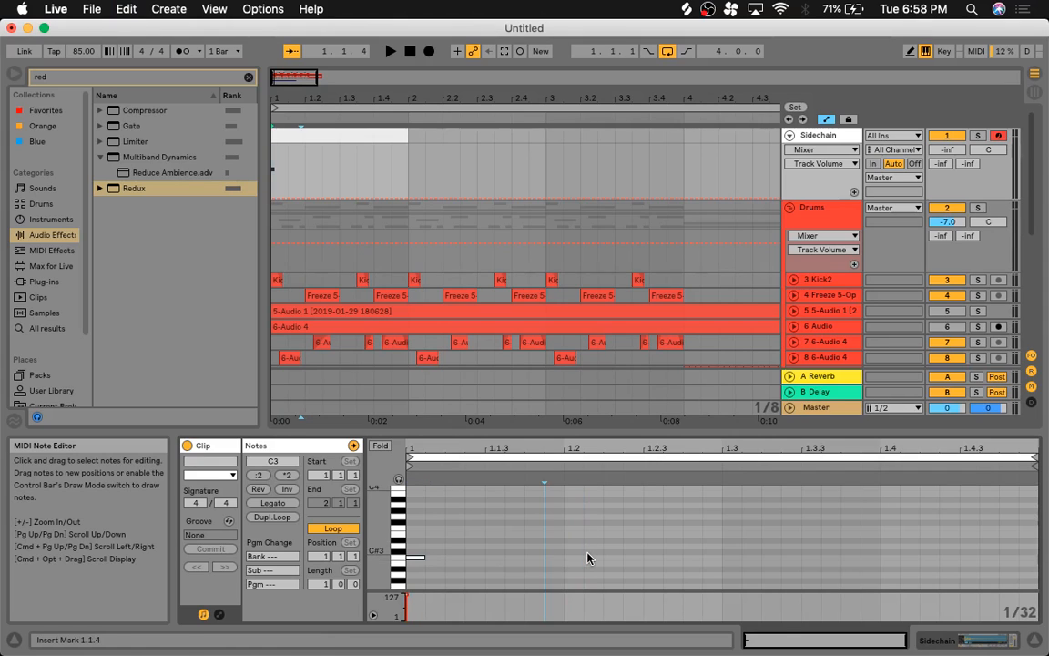
key("super+v")
key("Right")
key("Right")
key("Right")
key("Right")
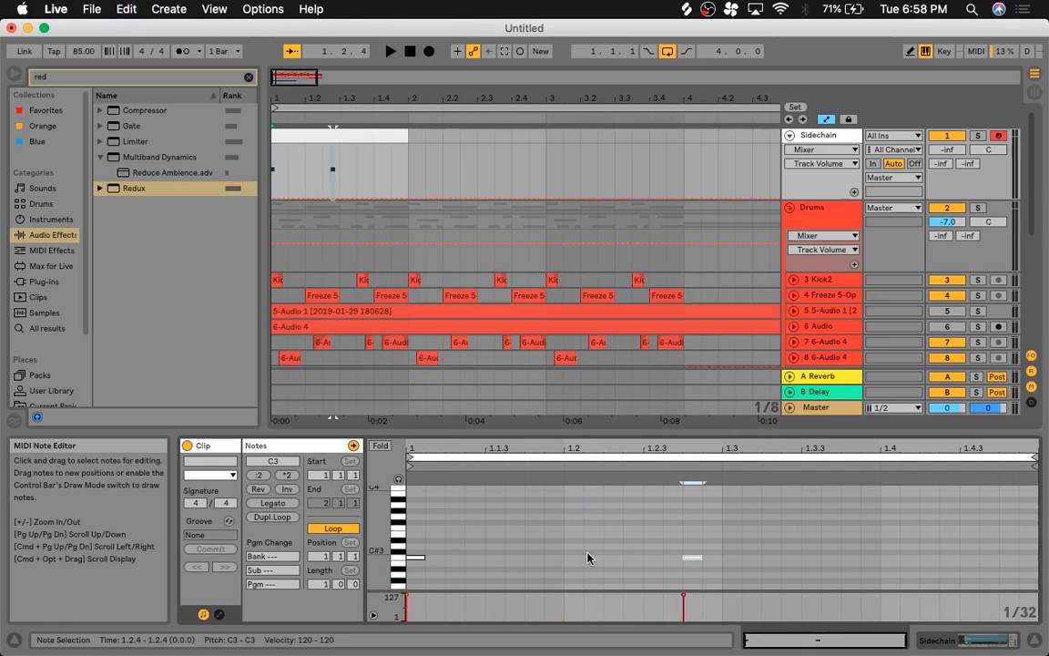
key("Left")
key("Left")
key("Left")
key("Left")
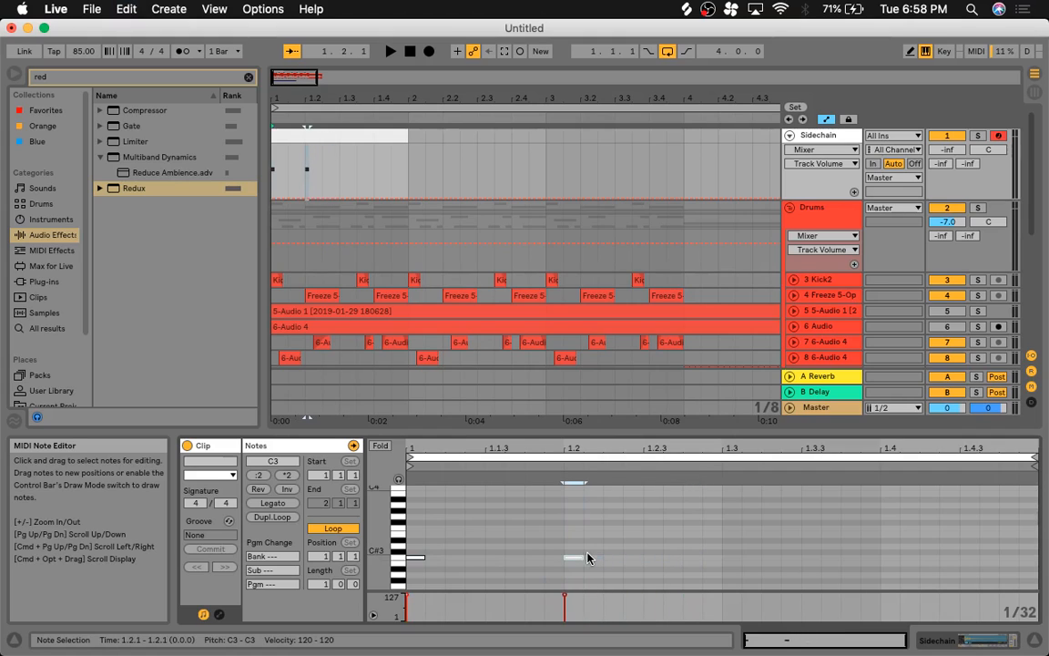
key("super+d")
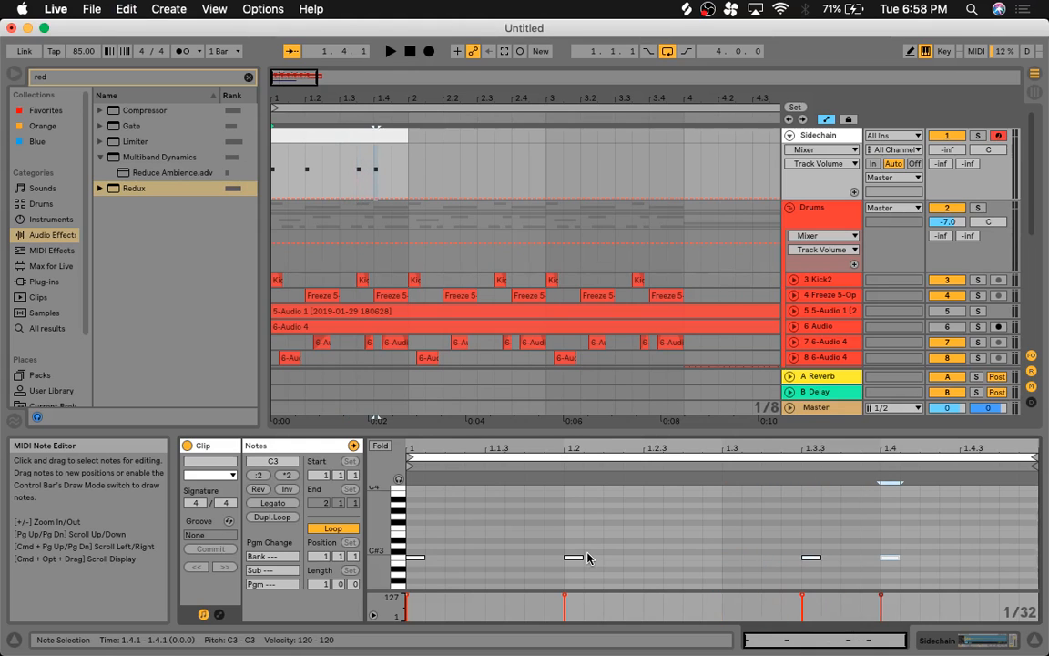
Step: Extend the looped Sidechain clip to bar 3 and set the arrangement loop to two bars from bar 1
key("space")
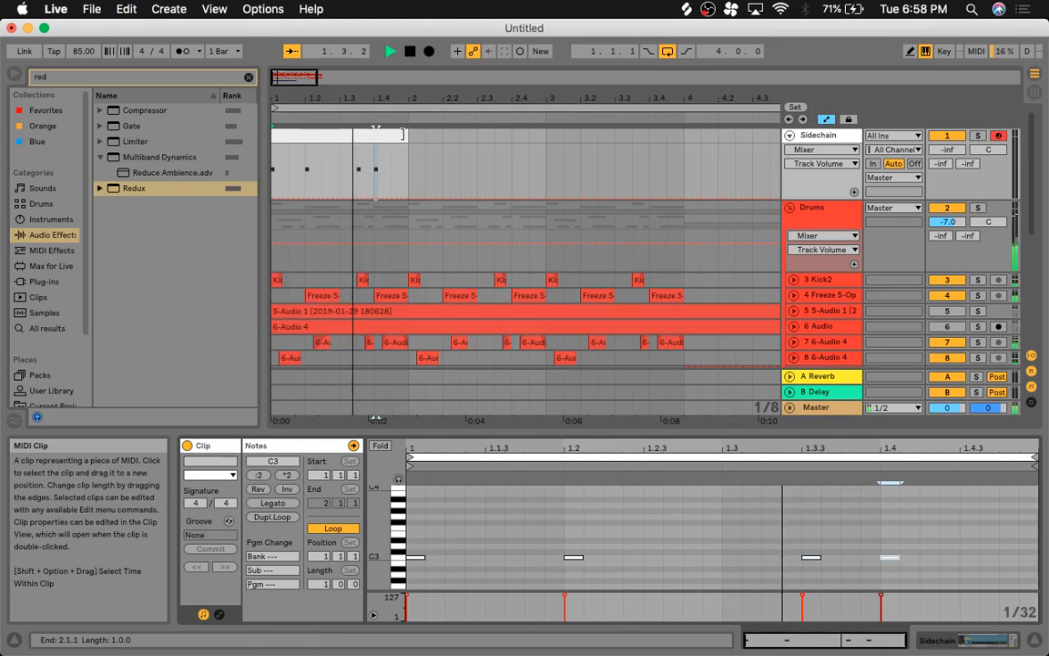
left_click_drag(402, 134, 707, 153)
left_click_drag(474, 98, 474, 76)
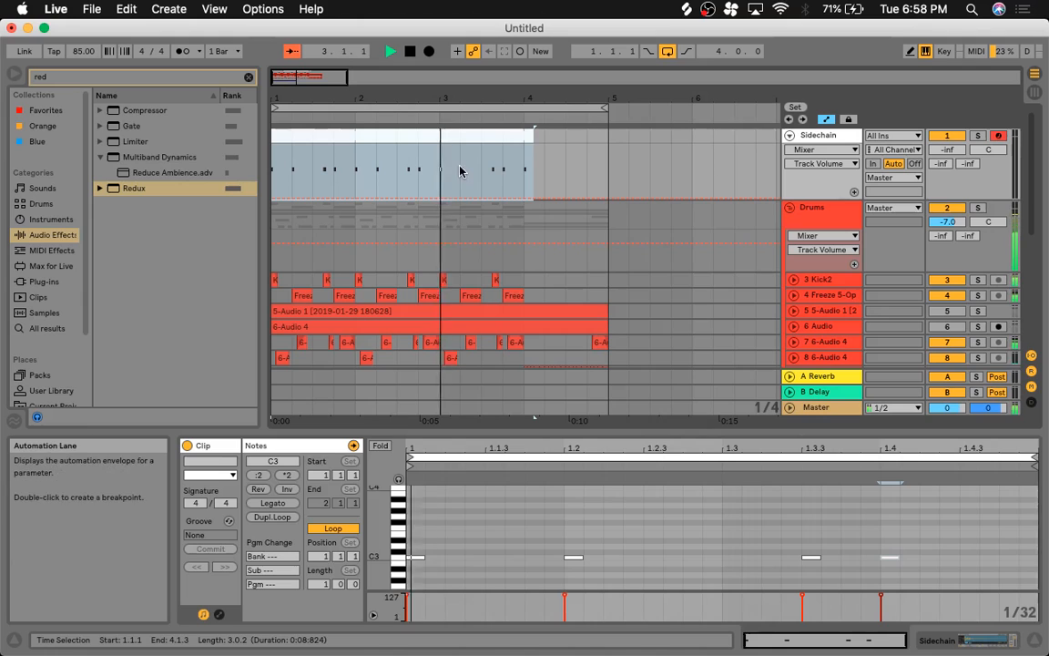
left_click_drag(530, 136, 446, 135)
key("space")
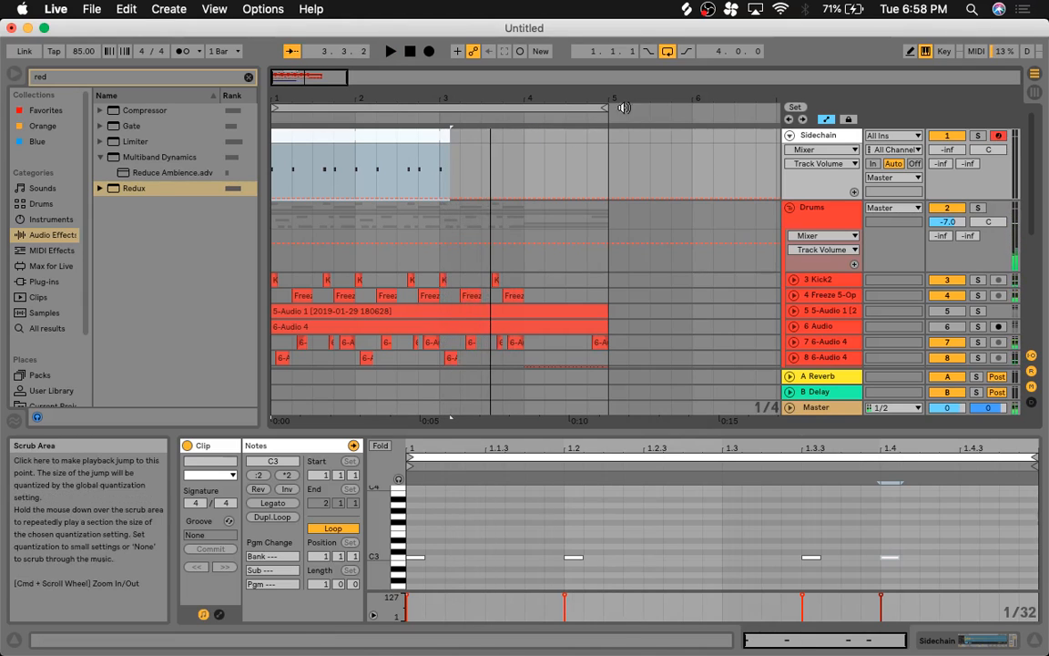
left_click_drag(606, 108, 440, 107)
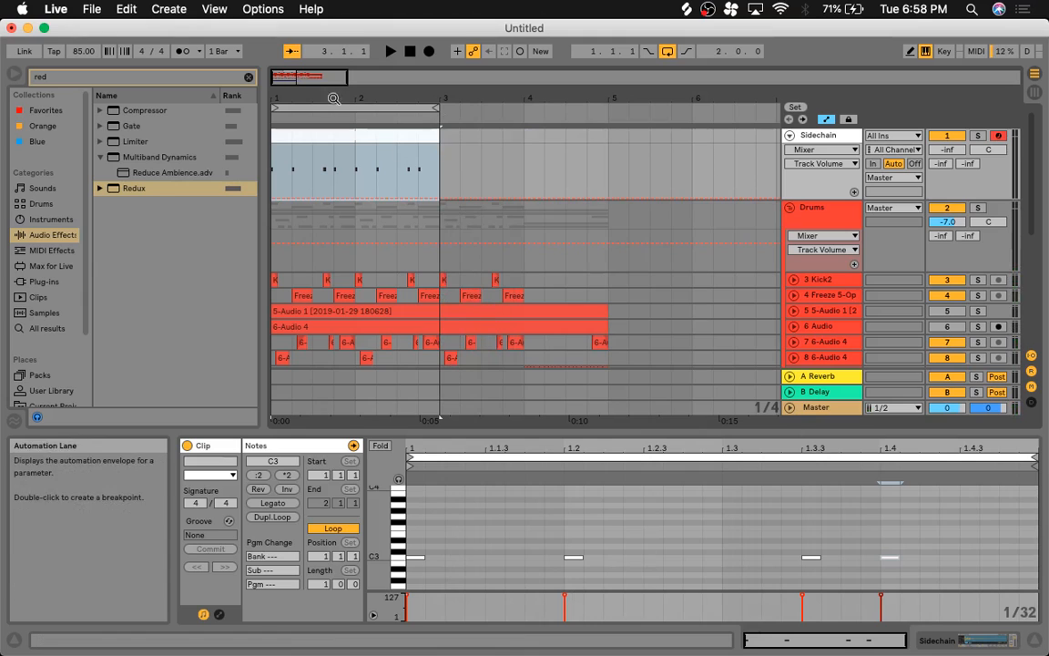
left_click_drag(310, 76, 417, 296)
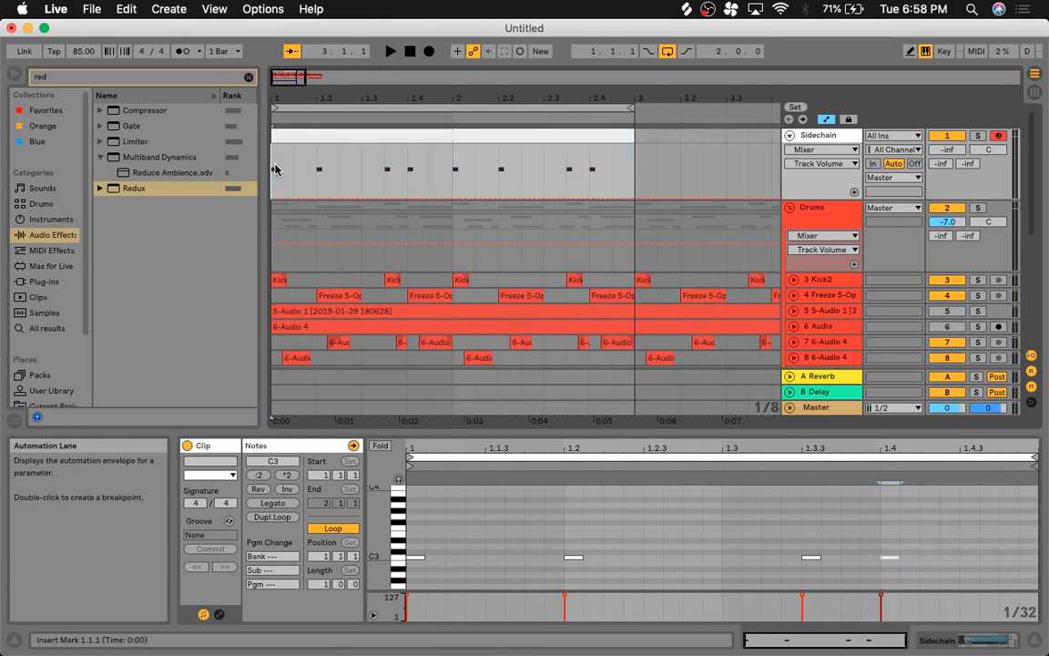
Step: Play the loop with the Bass group soloed and open the group's FabFilter Pro-C 2 compressor
key("space")
scroll(799, 261, "down", 3)
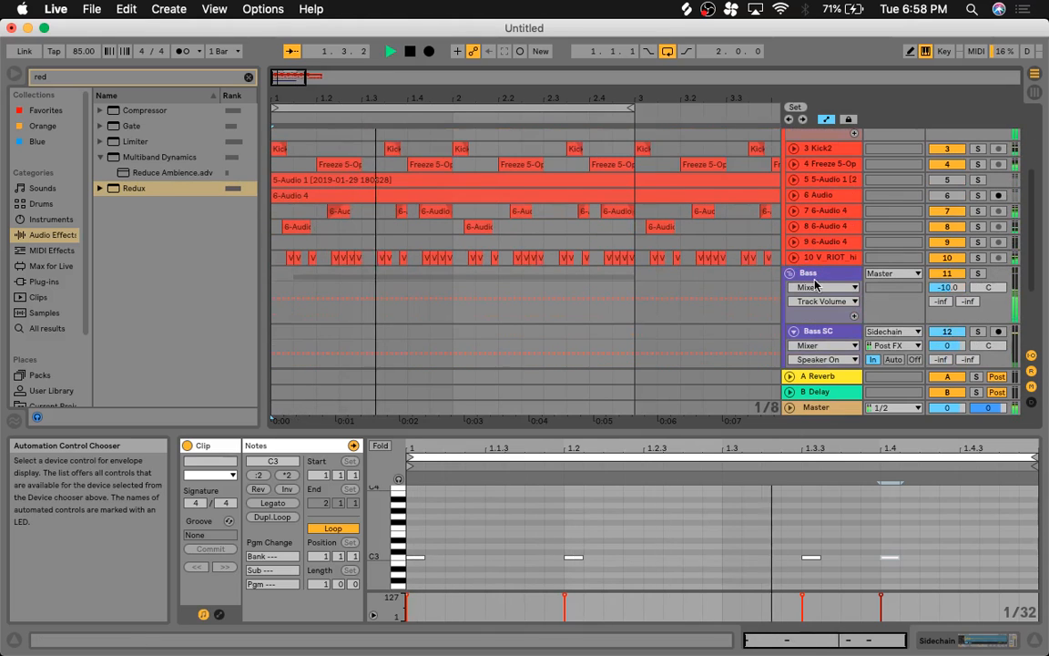
left_click(978, 273)
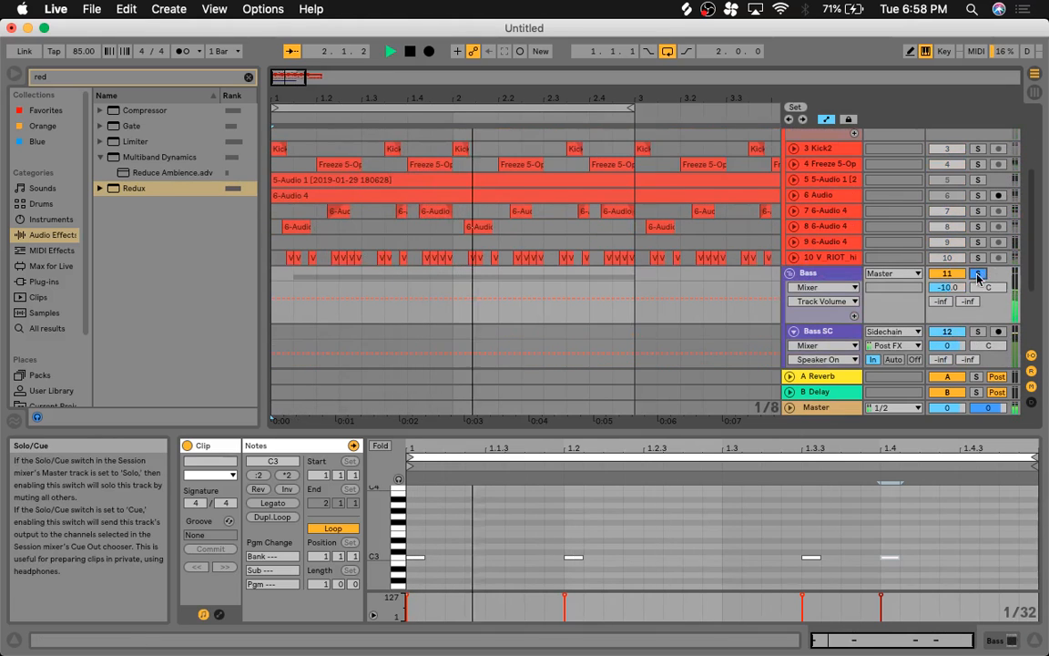
left_click(834, 274)
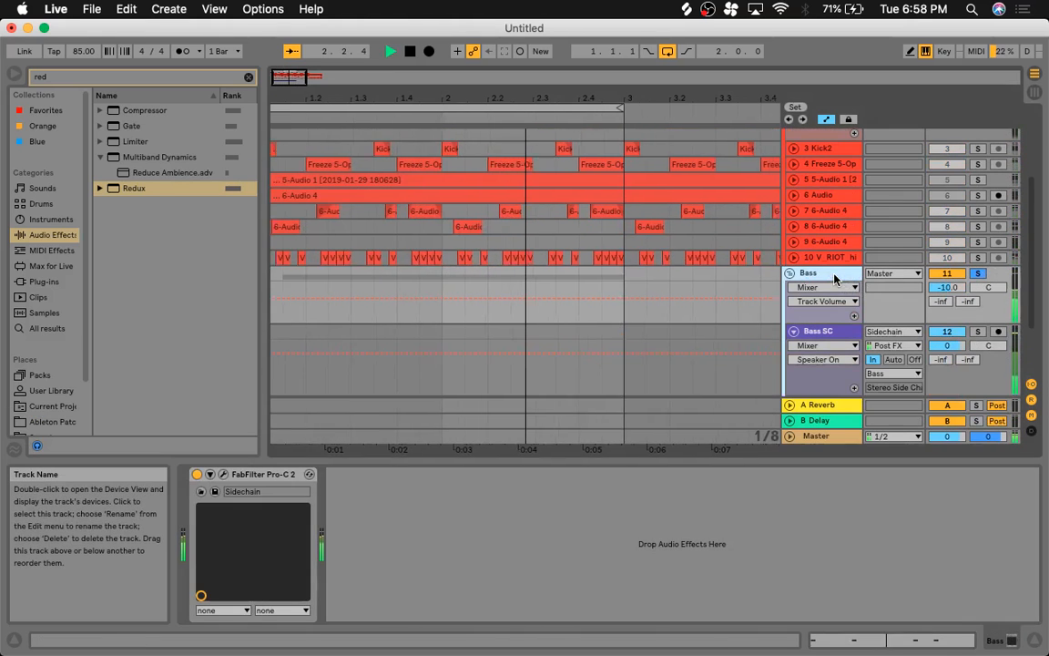
left_click(223, 474)
Step: Reduce Pro-C 2's Release, set its side-chain low cut to 243.58 Hz and its Threshold to -60 dB, and close its window
left_click_drag(497, 374, 498, 396)
left_click_drag(230, 551, 359, 548)
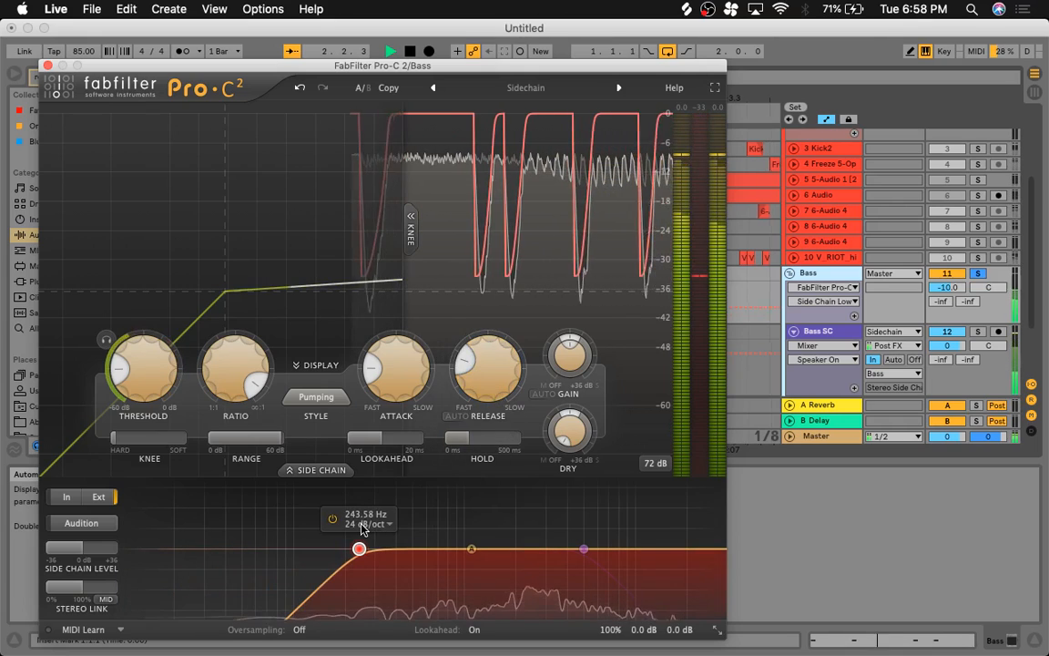
left_click_drag(143, 365, 152, 430)
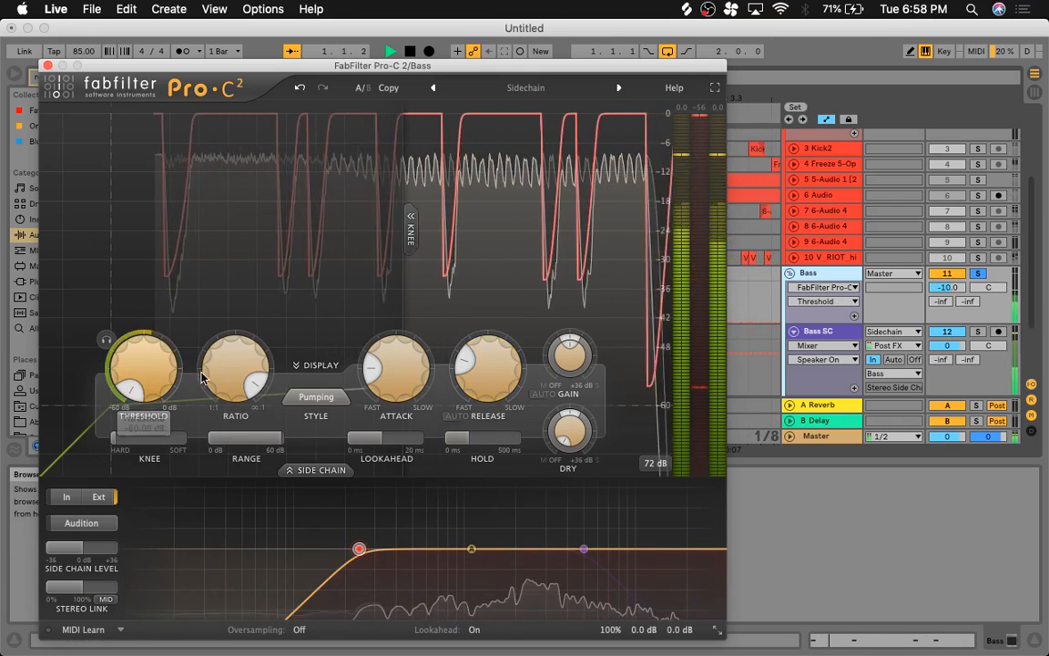
mouse_move(220, 377)
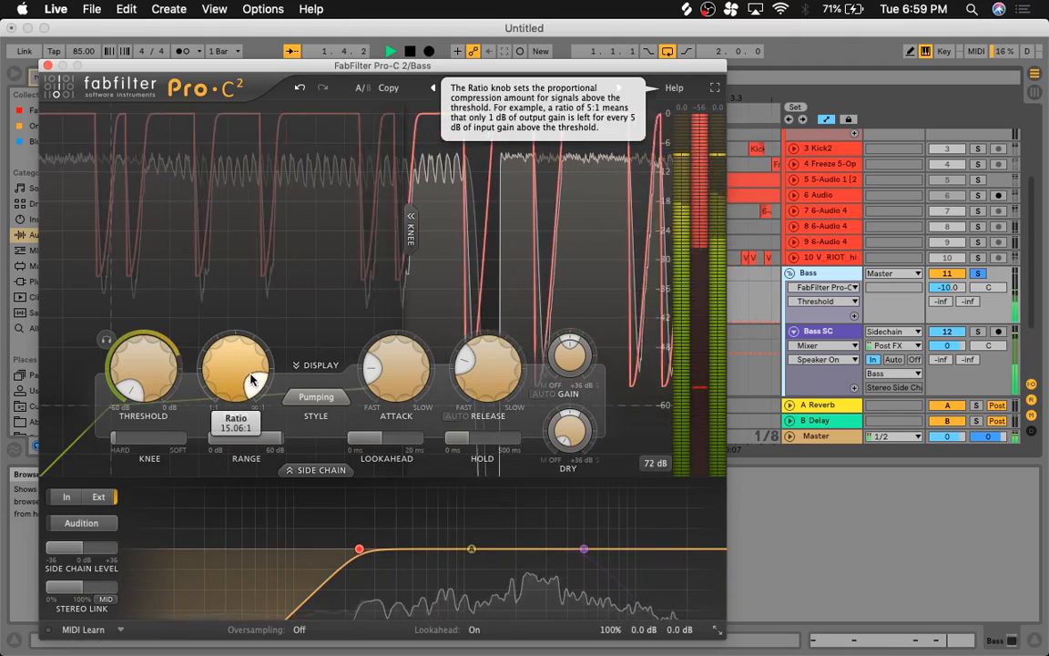
left_click(397, 369)
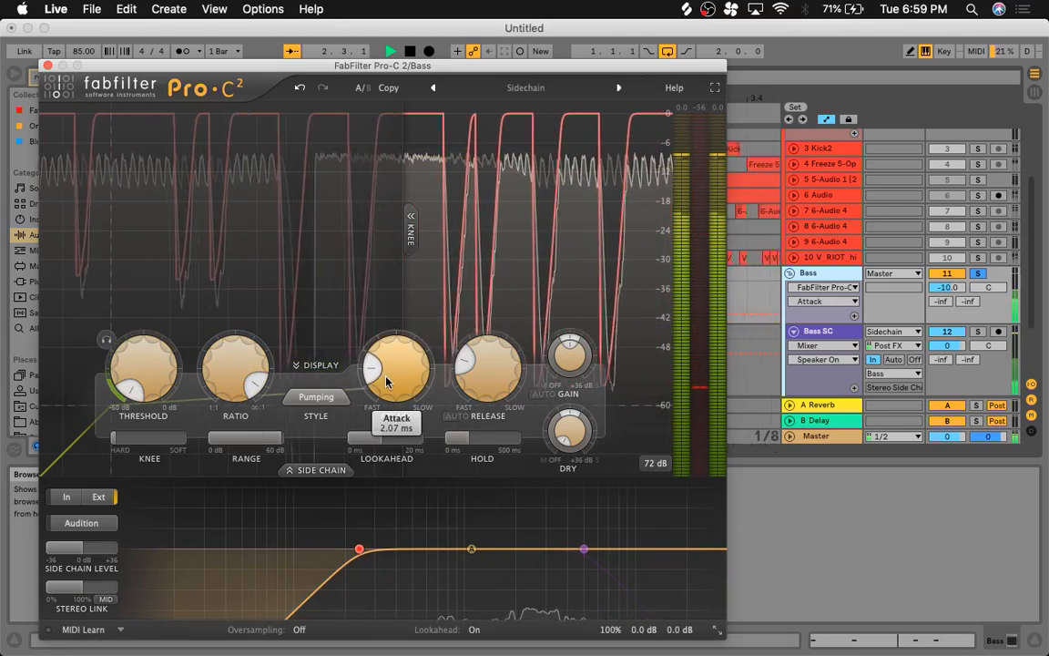
left_click(48, 66)
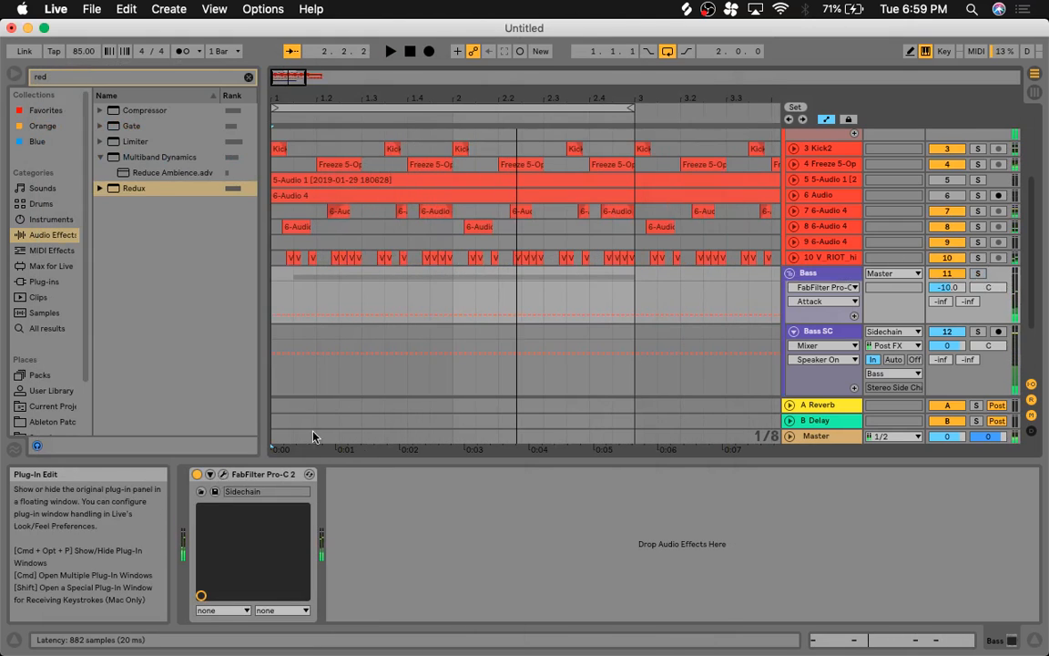
Step: Shorten Pro-C 2's Release further, play the bass with the drums, and raise the Threshold to -55.82 dB
left_click(224, 475)
left_click(504, 383)
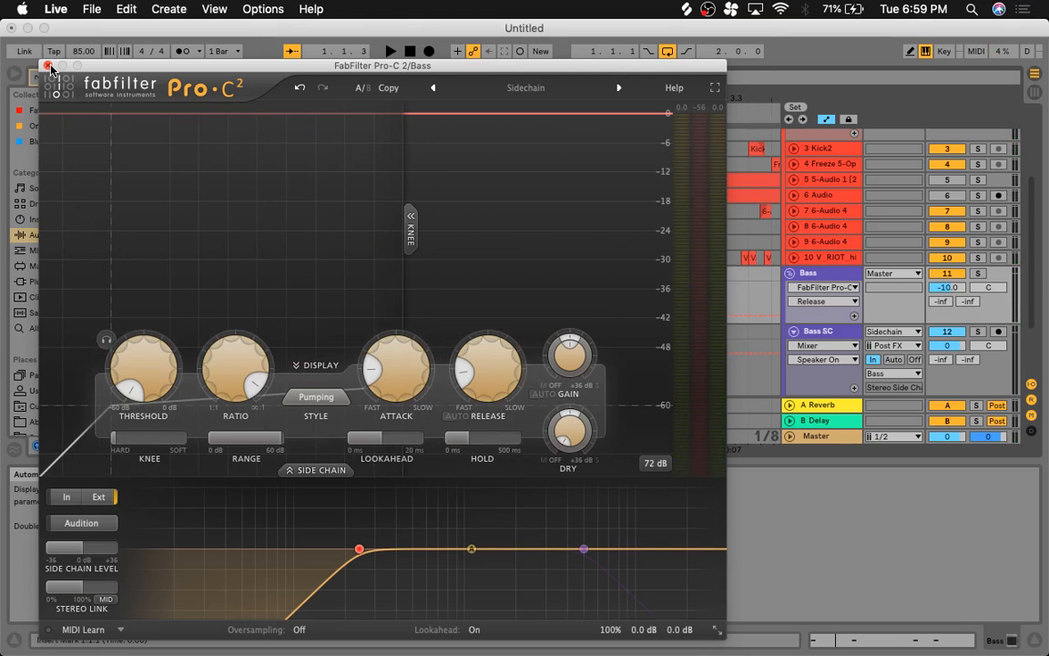
left_click(49, 66)
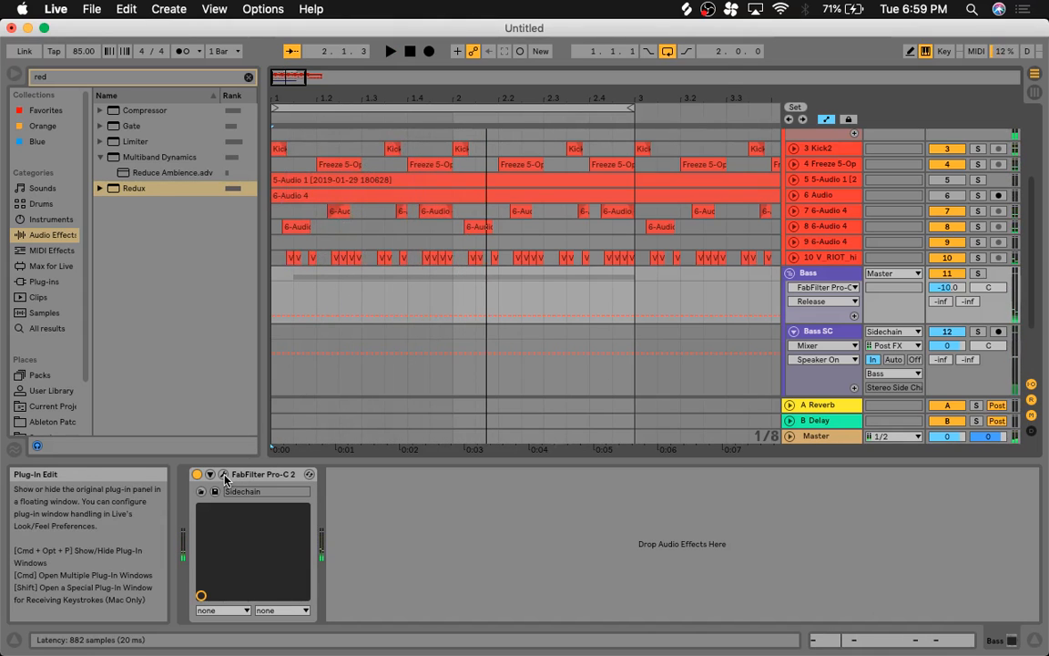
left_click(224, 475)
left_click_drag(142, 384, 141, 379)
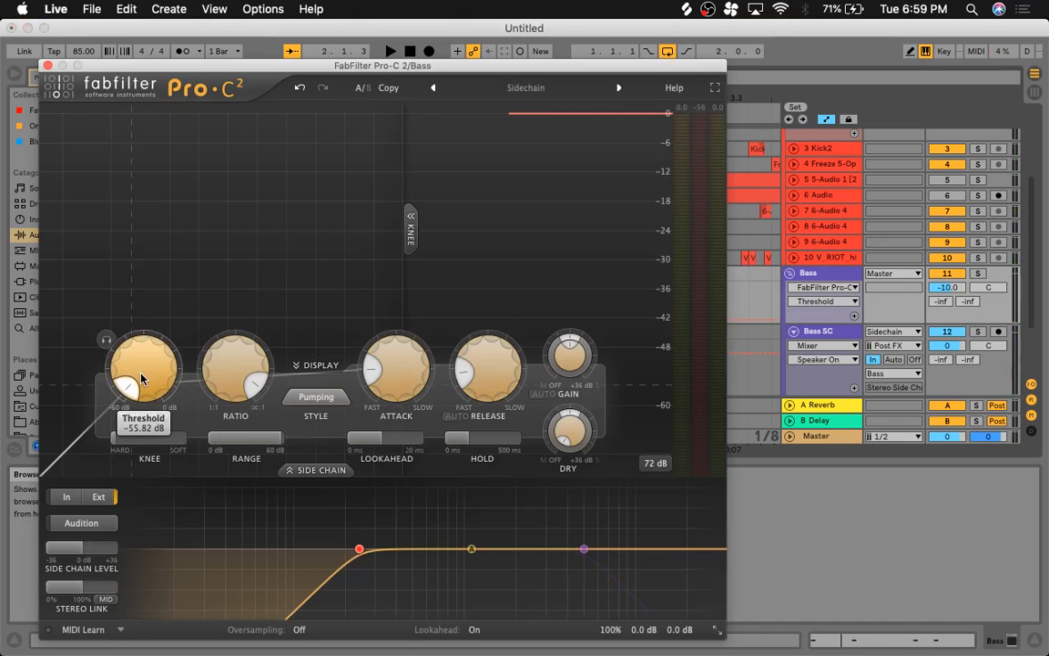
mouse_move(380, 550)
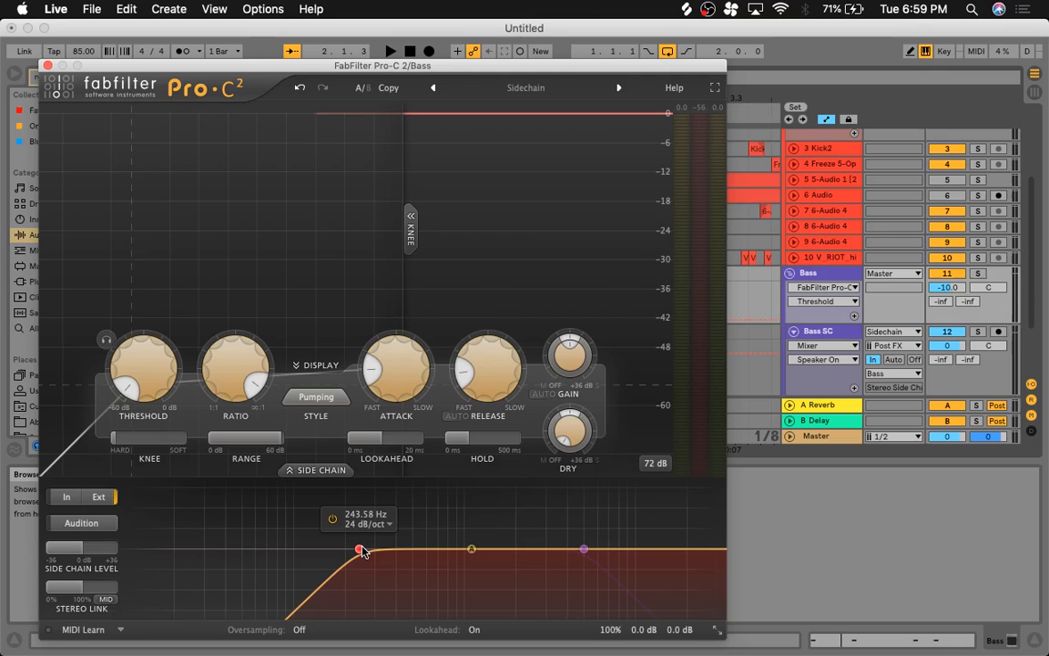
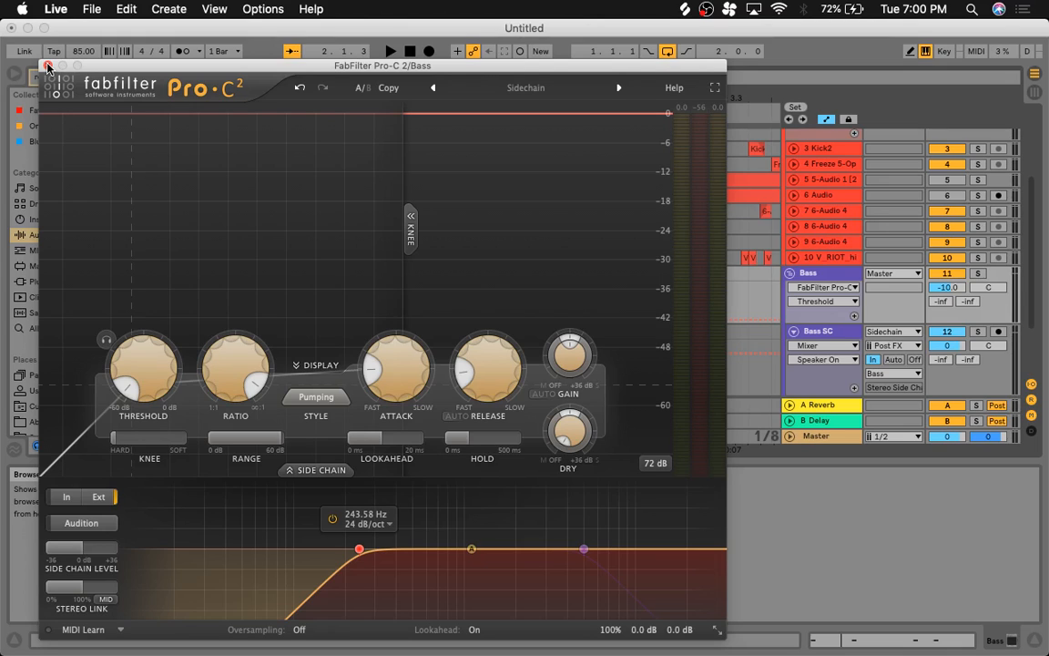
Step: Close the FabFilter Pro-C 2 window, play the loop briefly, and fold the Drums group
left_click(47, 67)
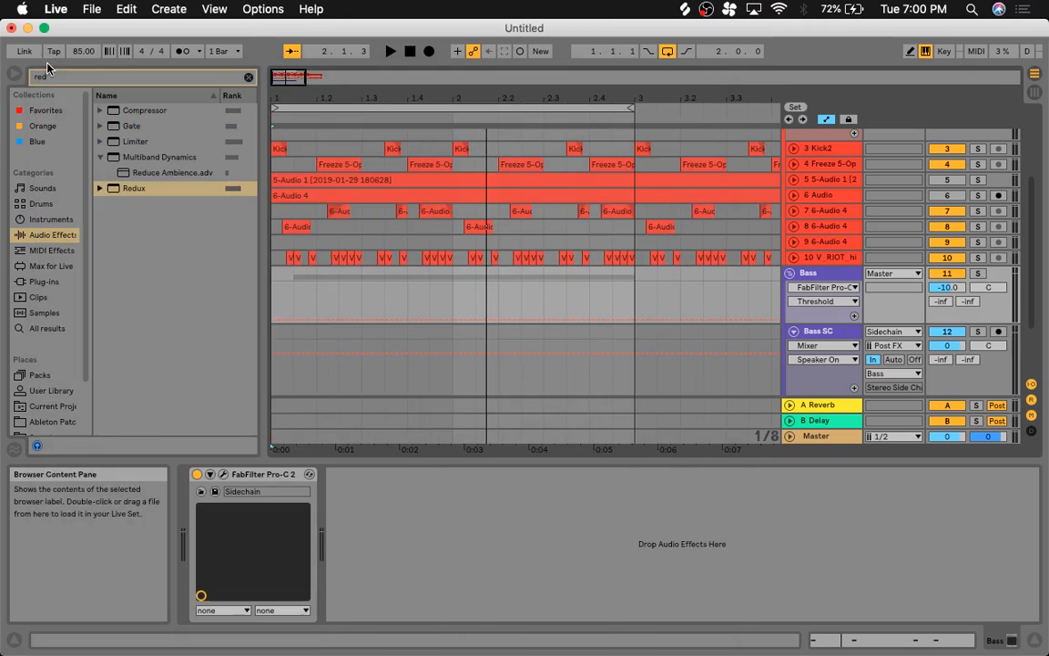
key("space")
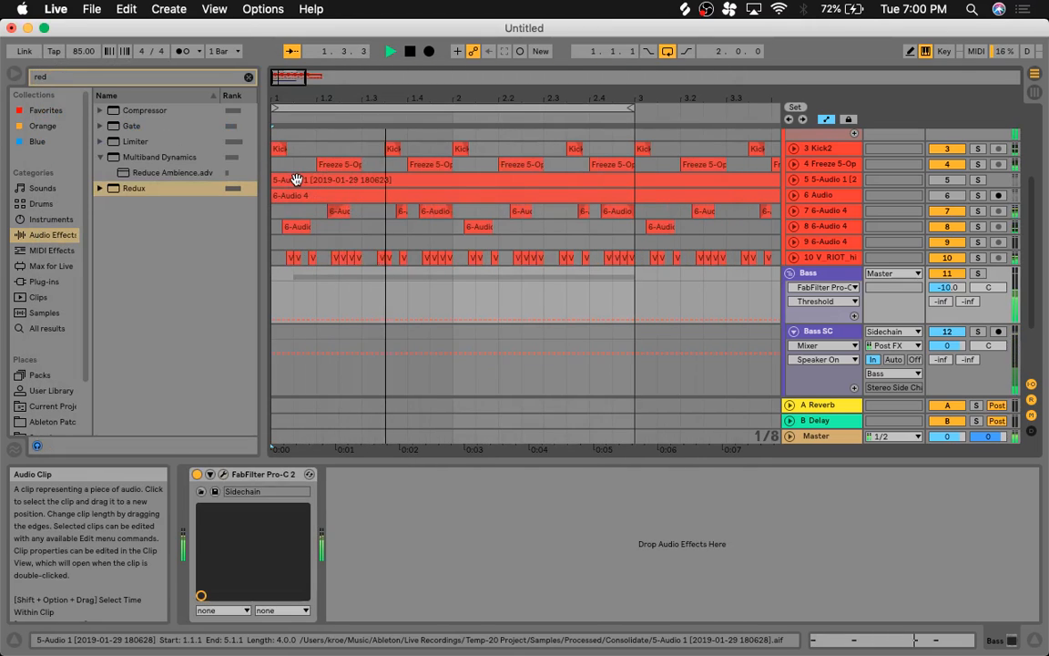
scroll(277, 169, "up", 5)
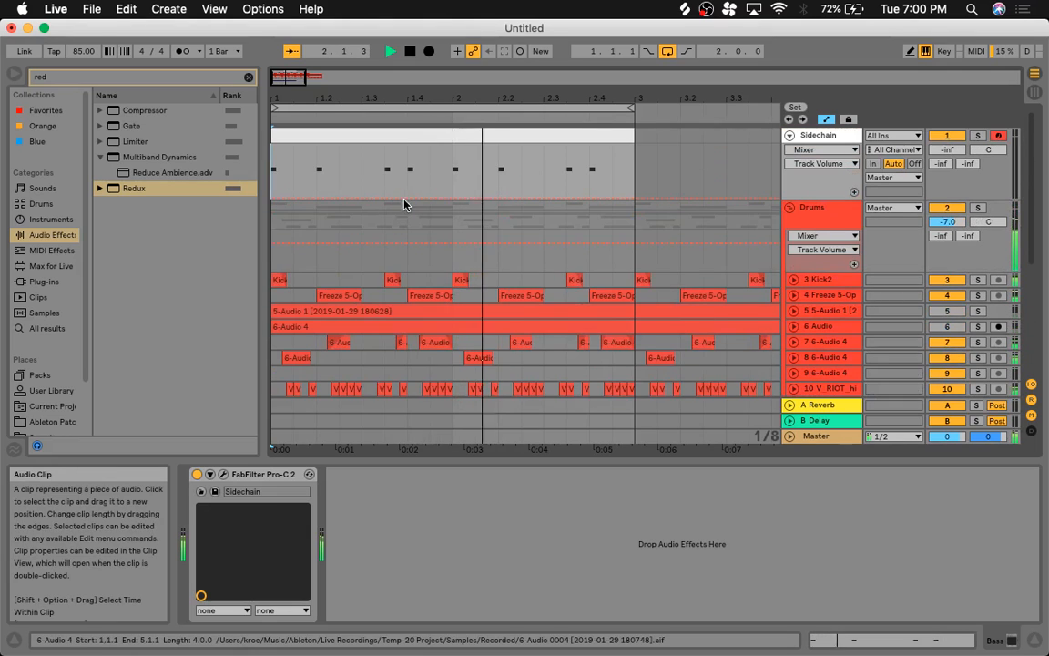
left_click(790, 208)
key("space")
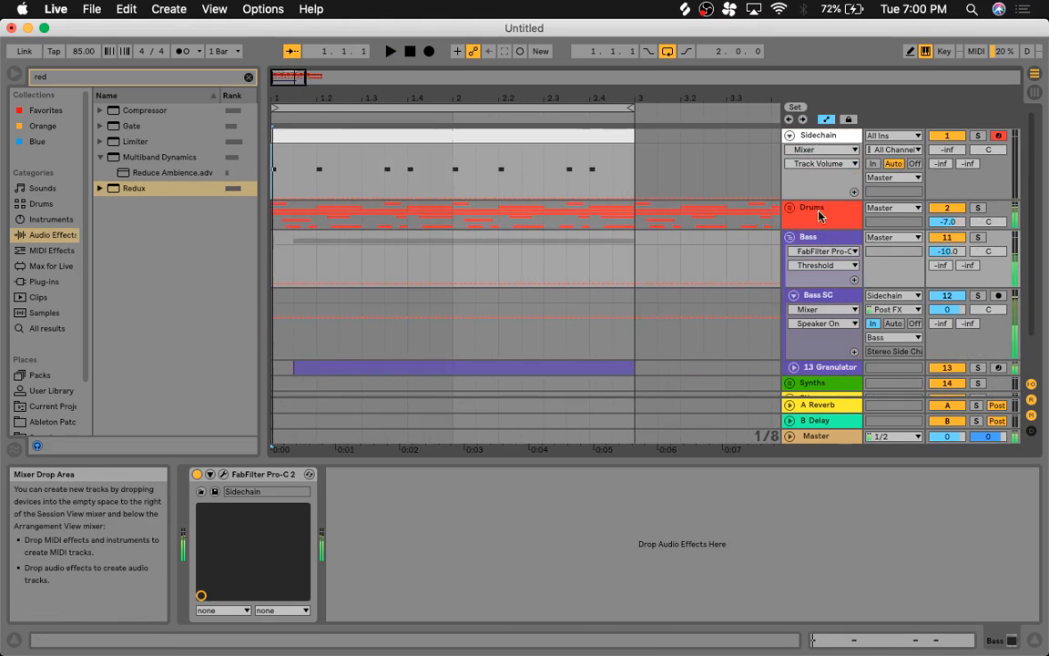
Step: Fold the Bass SC track inside the Bass group and display the Granulator track's device chain
left_click(807, 238)
left_click(817, 296)
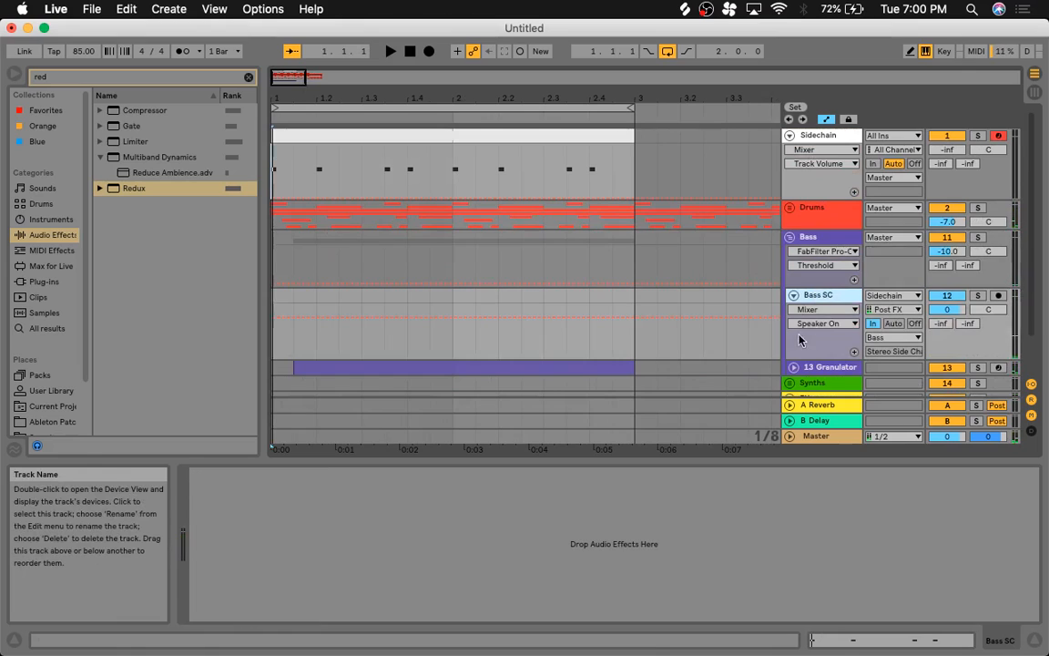
scroll(824, 289, "down", 2)
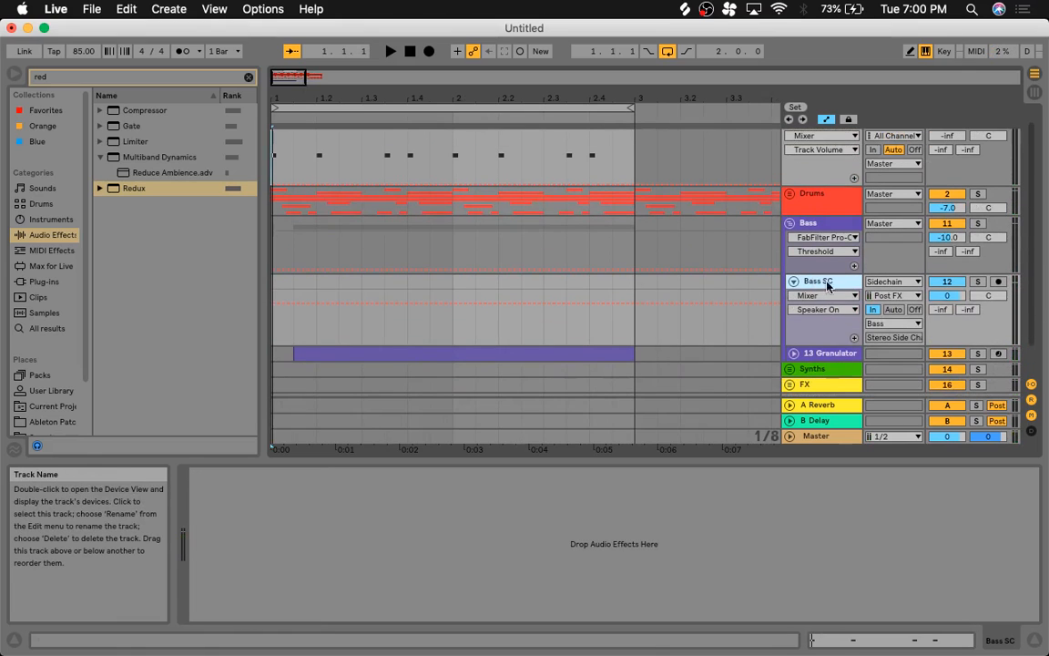
left_click(813, 225)
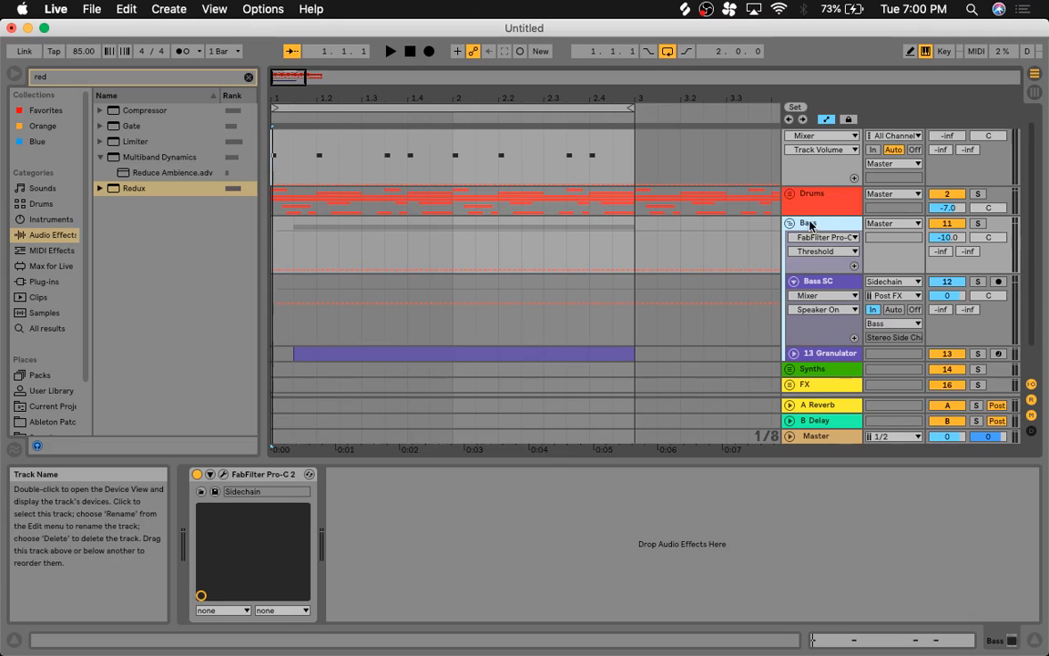
left_click(790, 280)
left_click(831, 312)
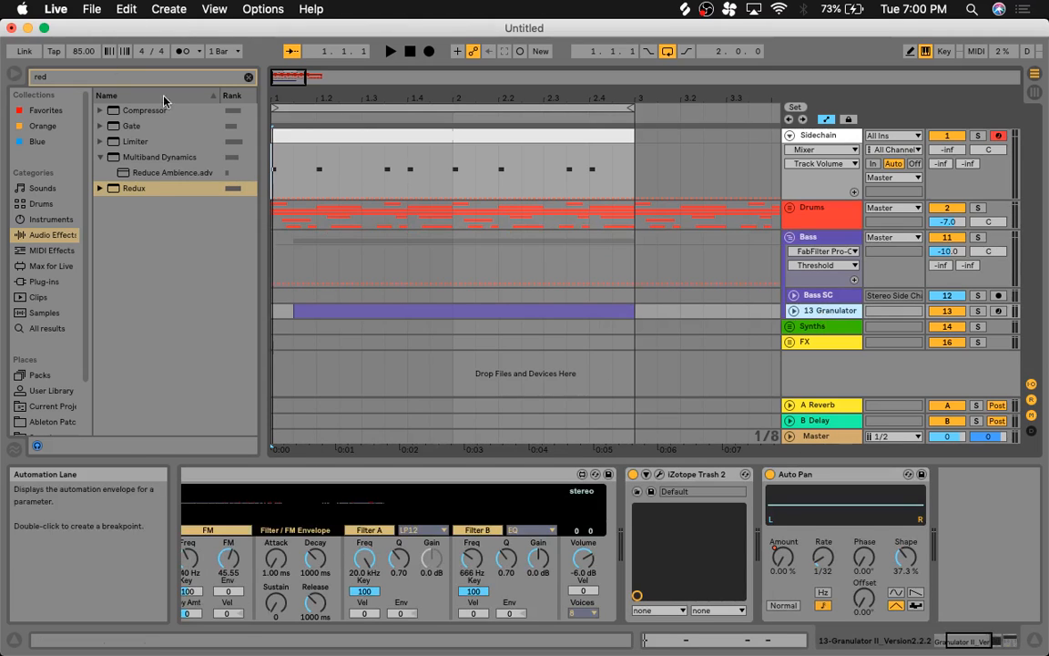
Step: Add the 8 Comp.adv preset from the Samples folder after Auto Pan on the Granulator track and enable the Compressor's Sidechain
left_click(249, 76)
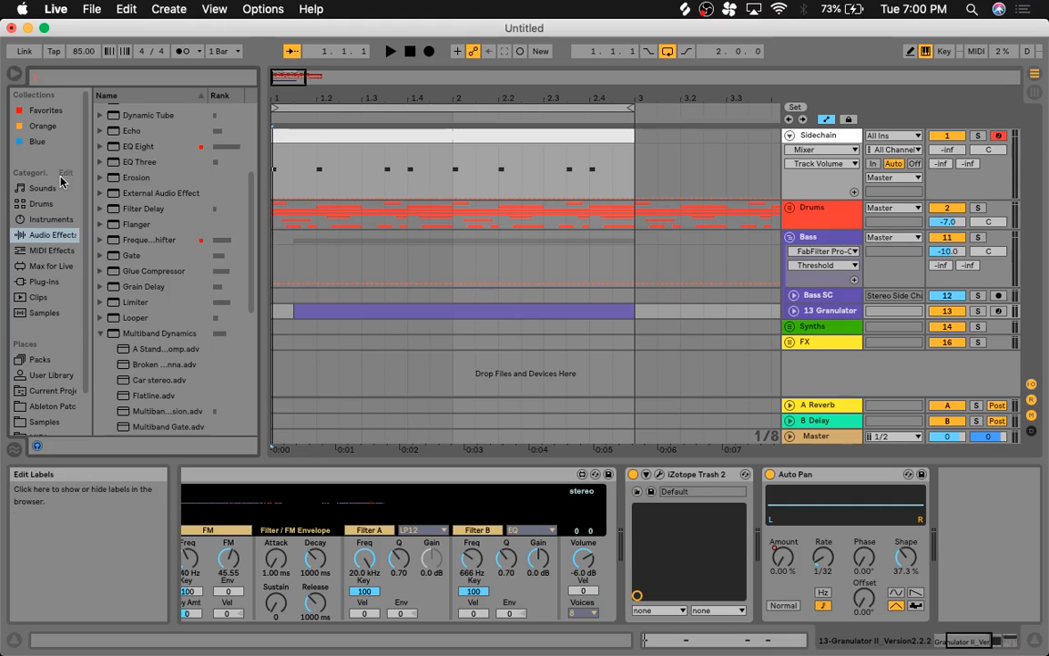
scroll(73, 260, "down", 2)
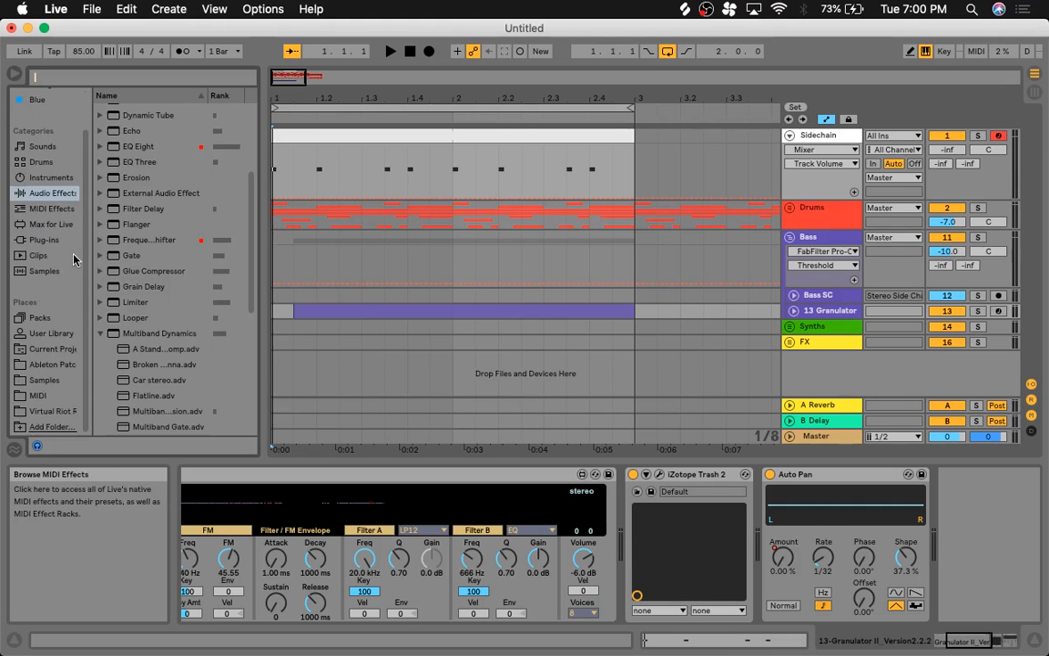
left_click(55, 393)
left_click(53, 382)
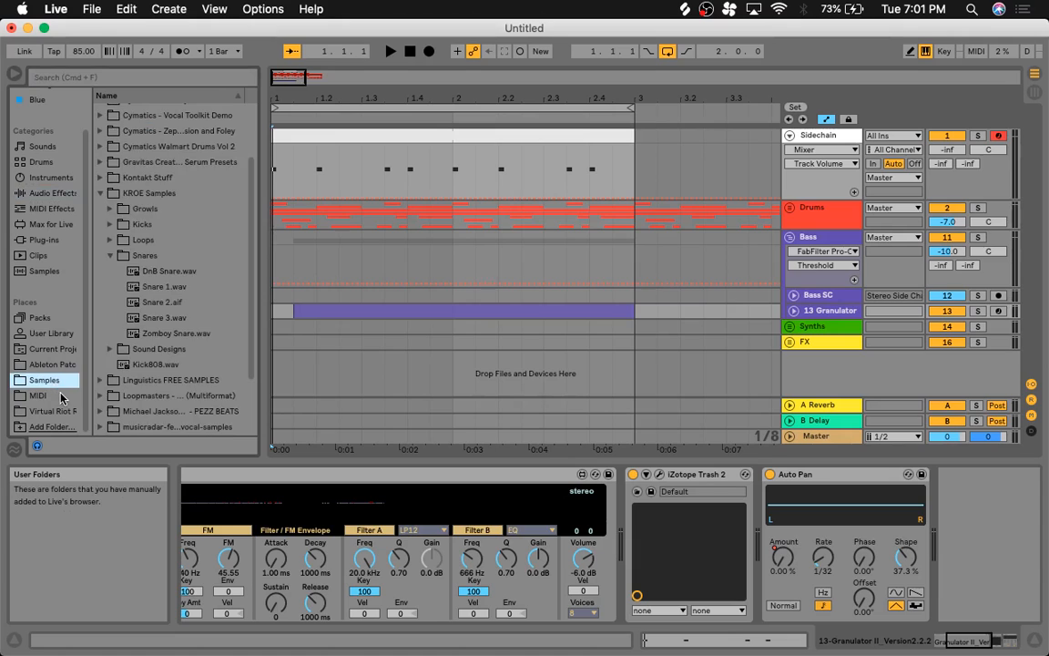
scroll(153, 340, "down", 3)
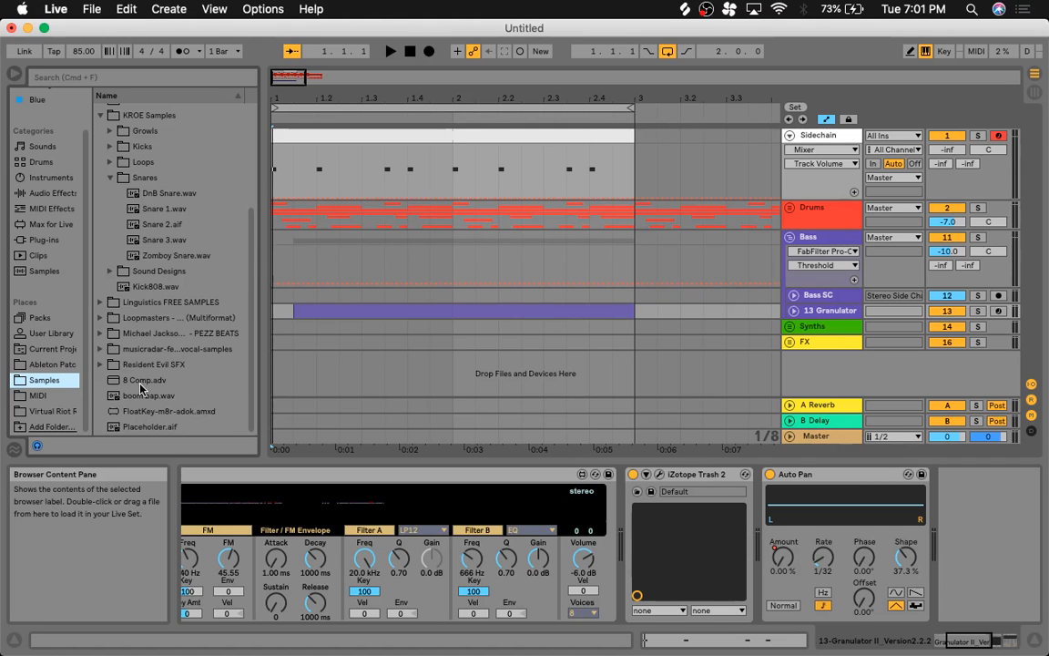
left_click_drag(148, 388, 957, 547)
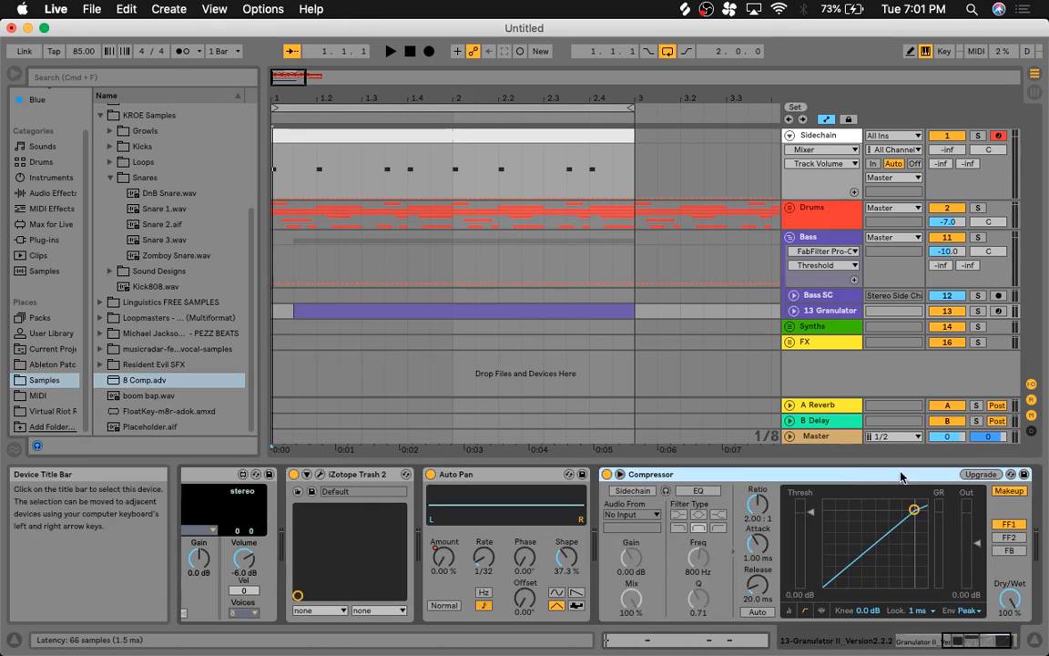
key("space")
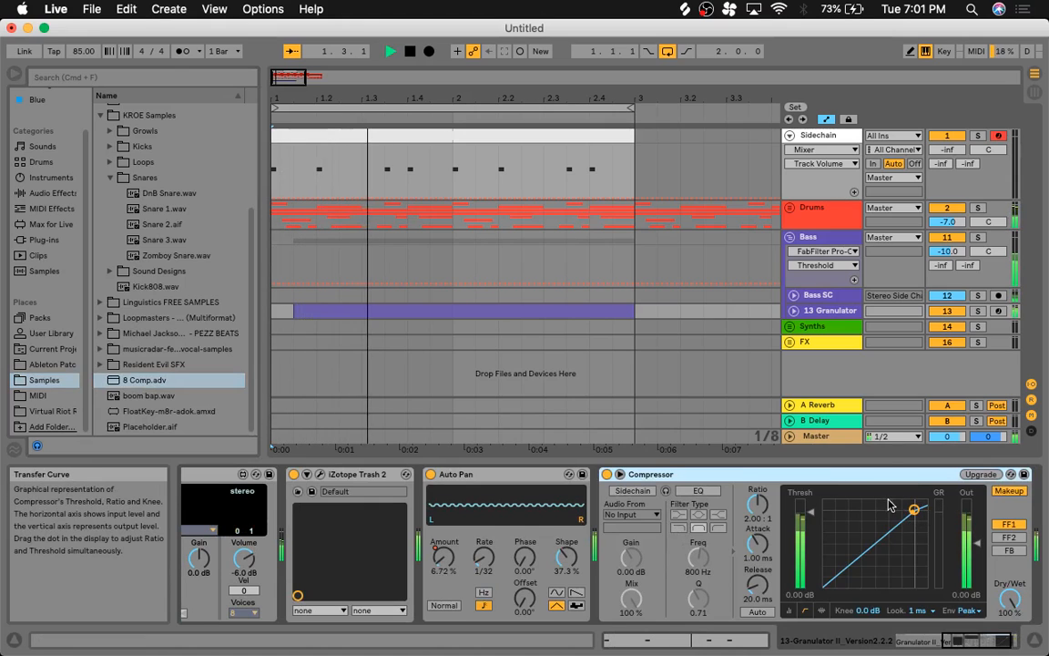
left_click(632, 491)
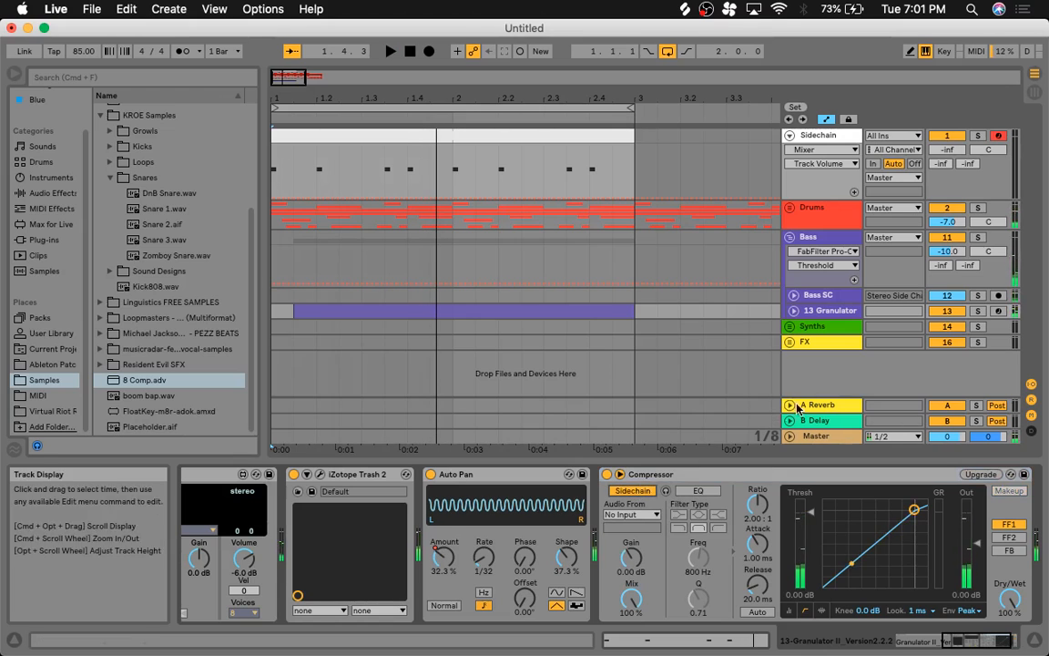
Step: Insert a new audio track directly below the Granulator track in the Bass group
left_click(811, 312)
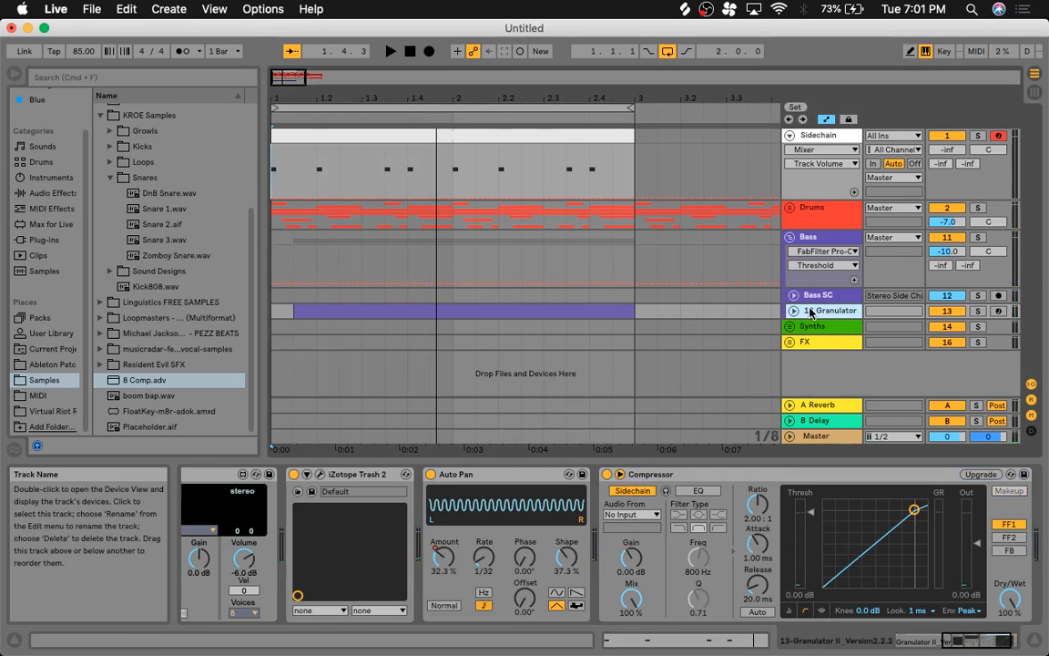
key("super+t")
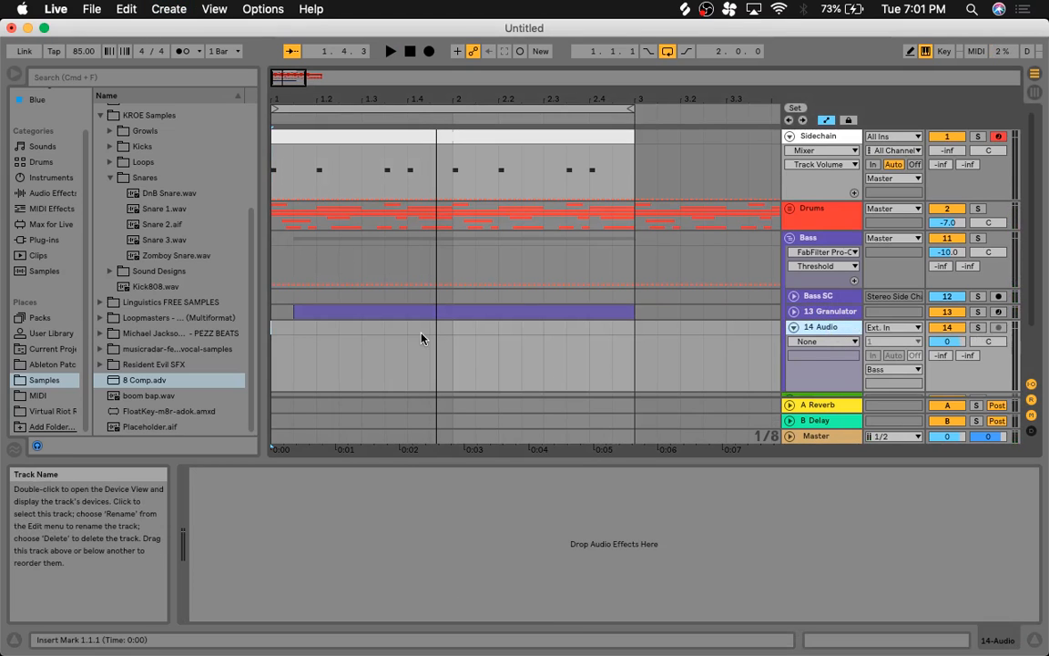
left_click(309, 346)
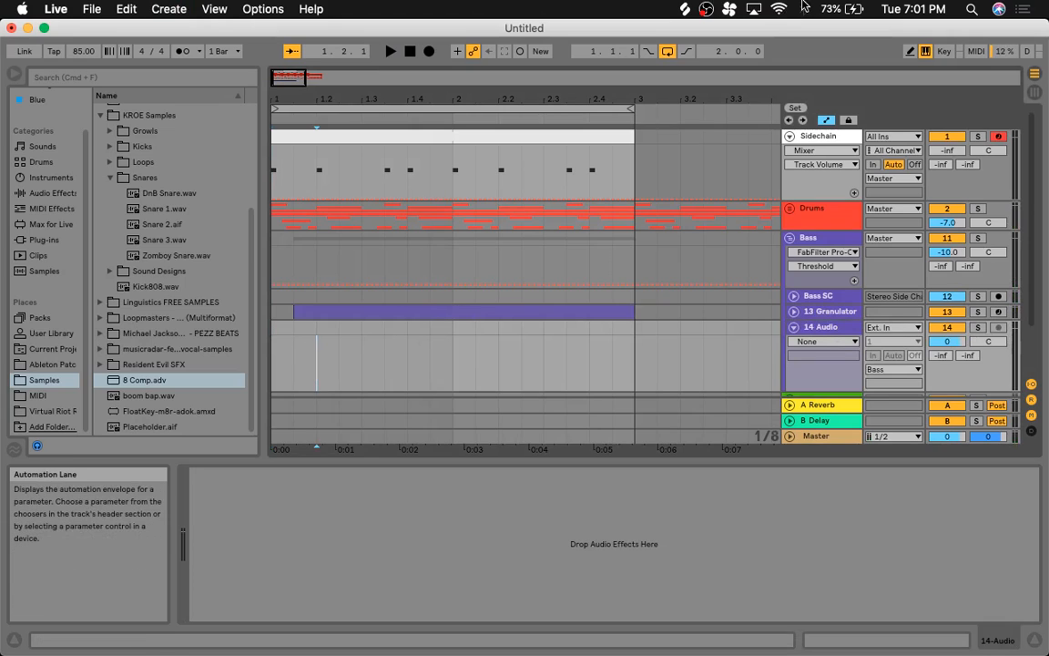
Step: Switch to Splice and replace the shaker search with a search for "snare"
left_click(685, 8)
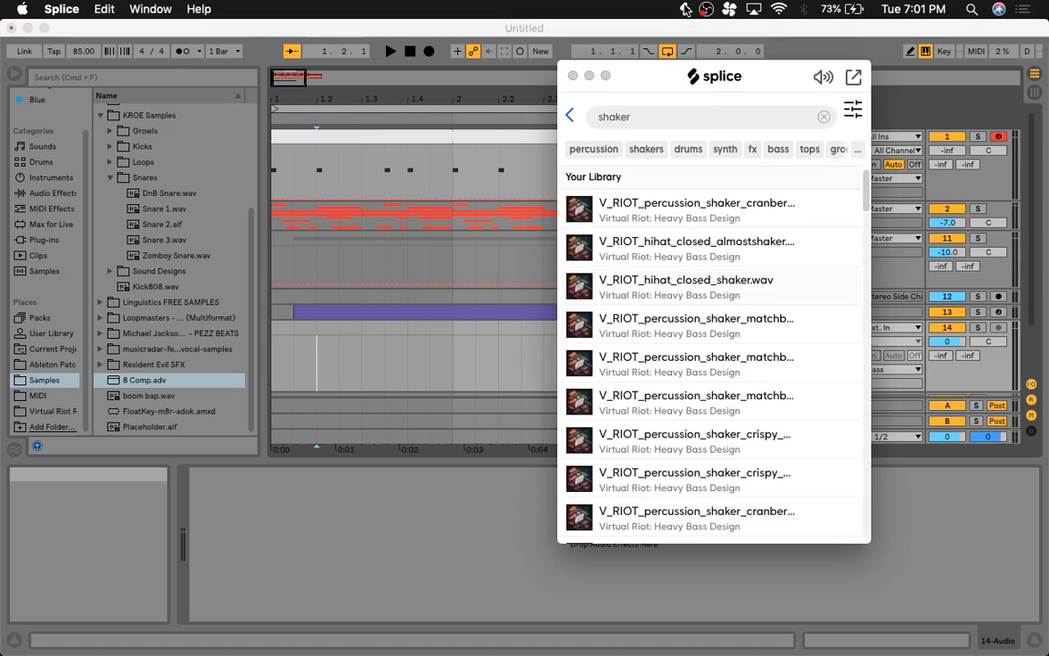
left_click(670, 116)
key("BackSpace")
key("BackSpace")
key("BackSpace")
key("BackSpace")
key("BackSpace")
key("BackSpace")
type("ki")
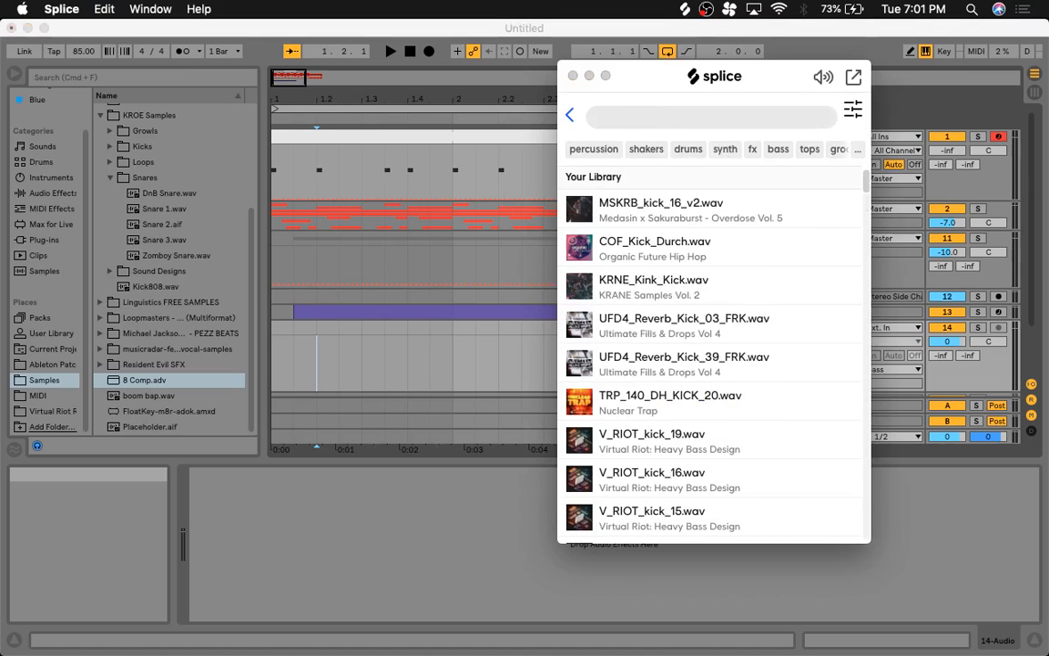
type("snare")
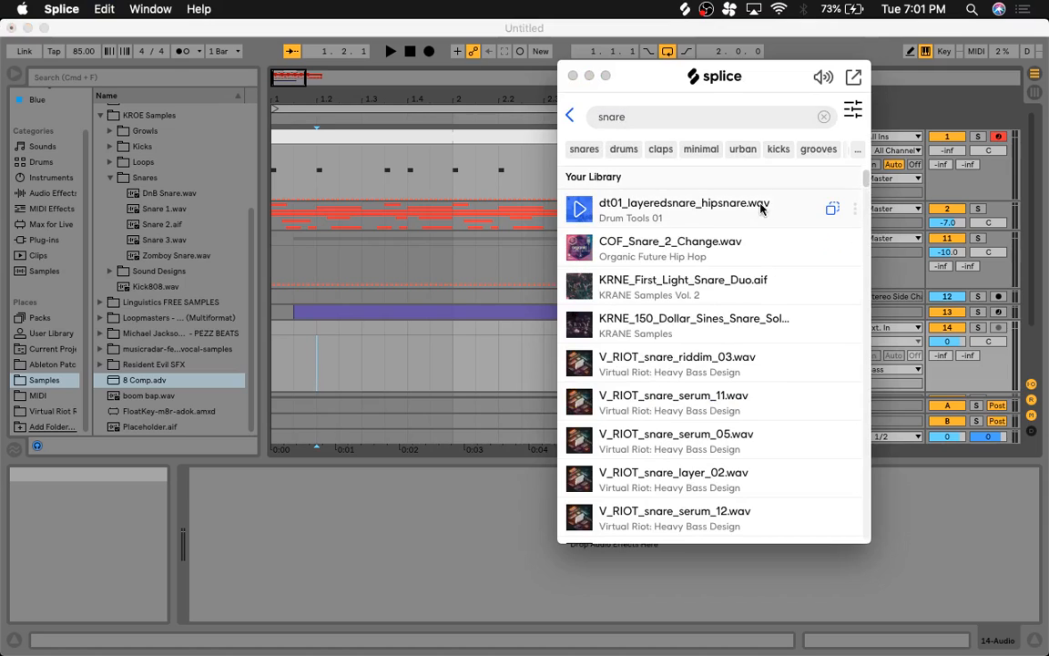
Step: Place the dt01_layeredsnare_hipsnare.wav sample on the new audio track at 1.1.3 in Live's arrangement
left_click(323, 318)
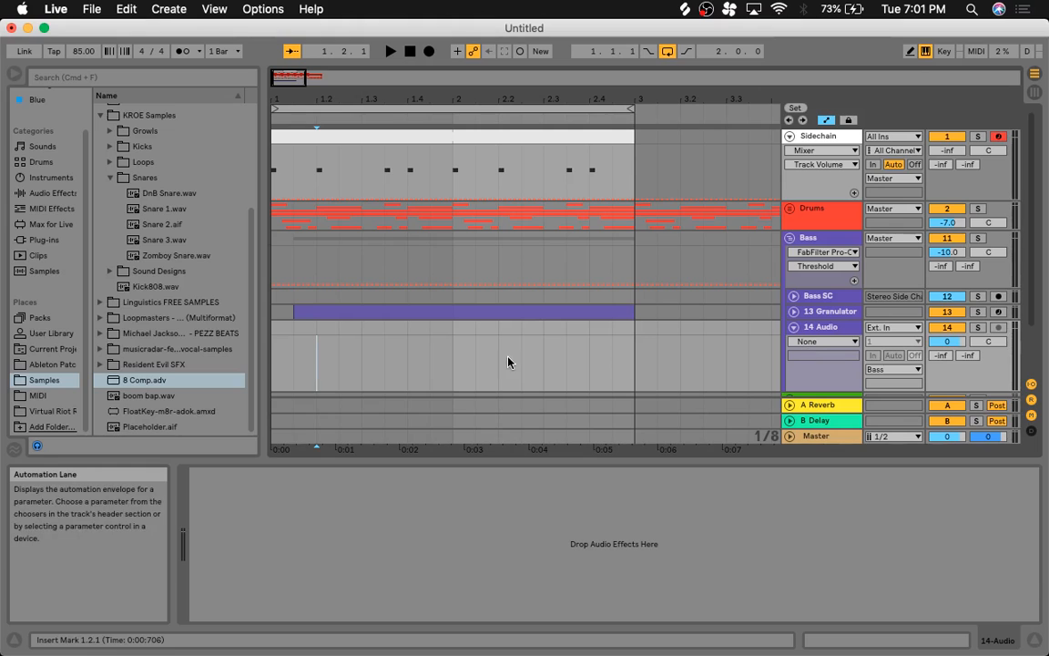
left_click(305, 338)
key("super+v")
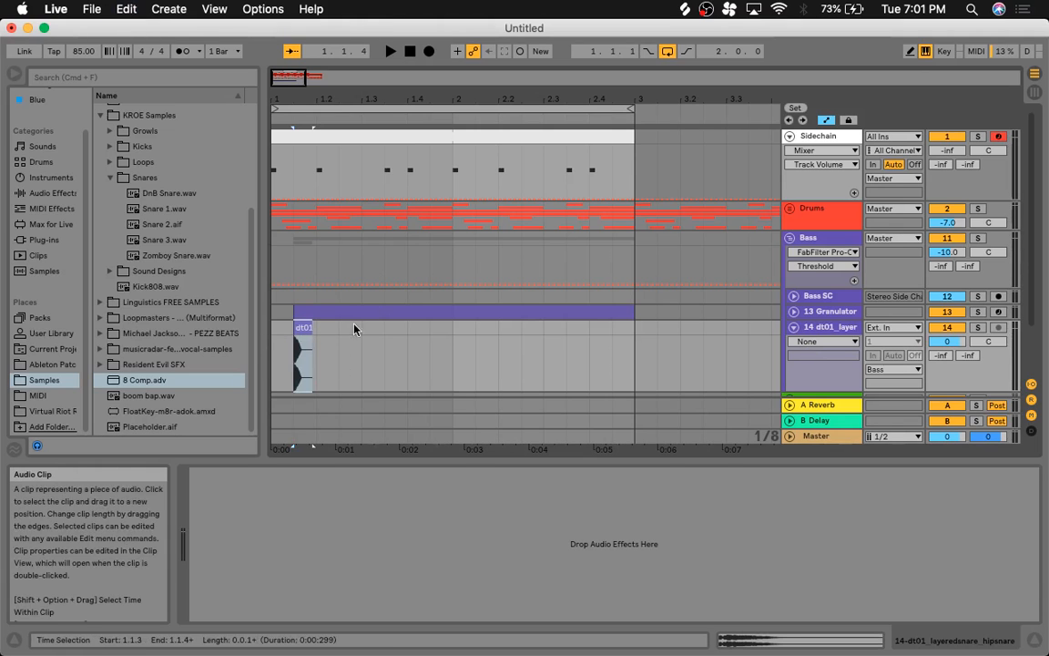
Step: Trim the snare clip to a length of 0.0.1 and move it to start at 1.2.3
left_click_drag(287, 73, 279, 82)
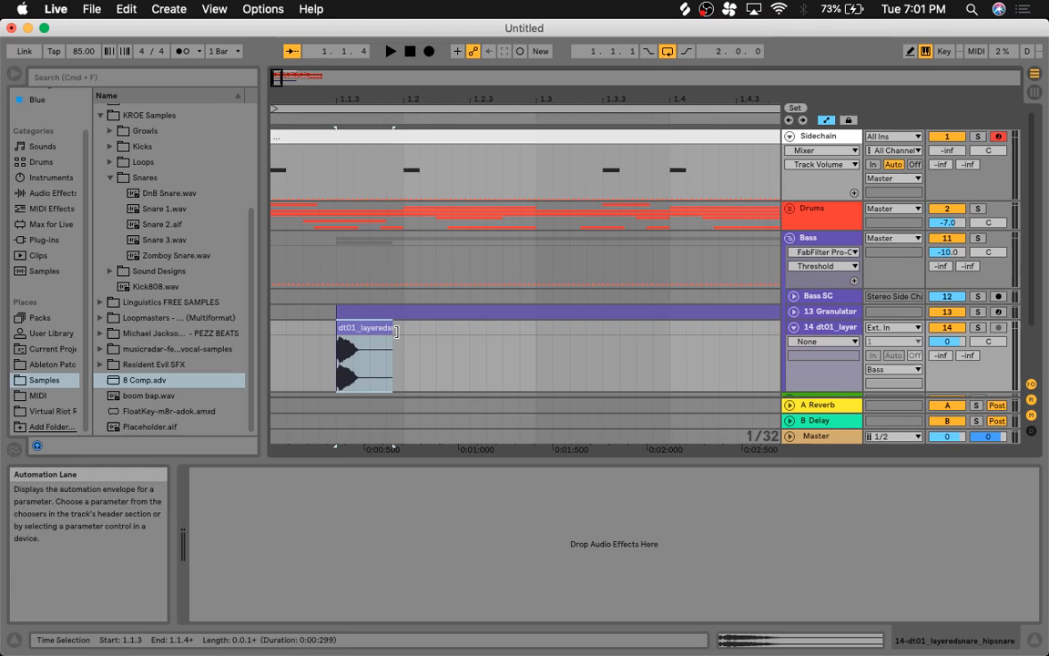
left_click_drag(393, 328, 368, 328)
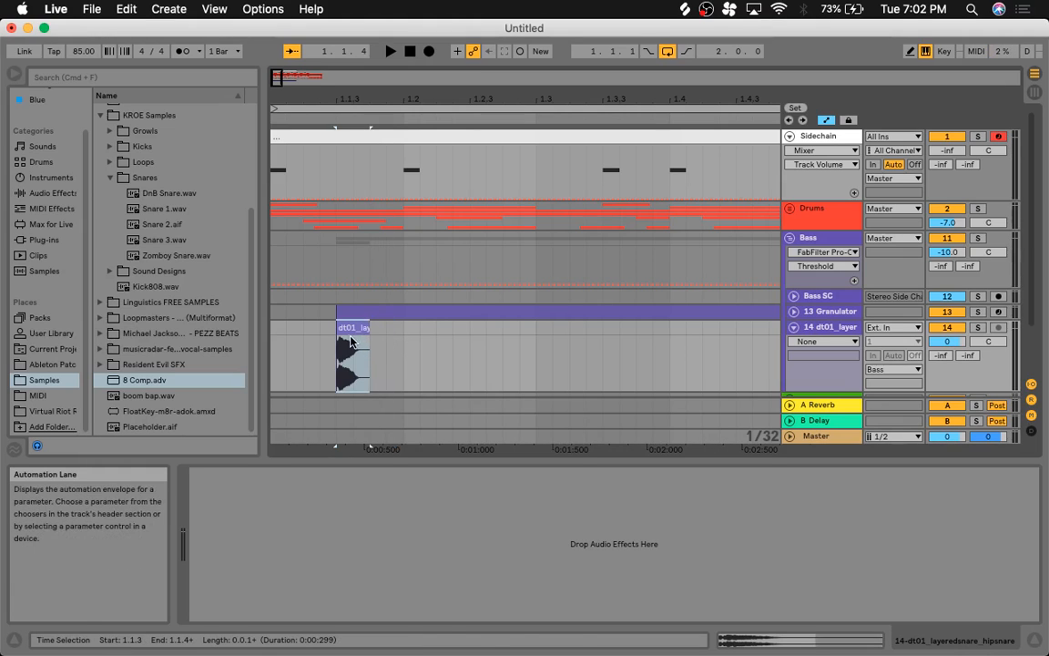
left_click_drag(350, 341, 398, 345)
left_click_drag(462, 344, 479, 344)
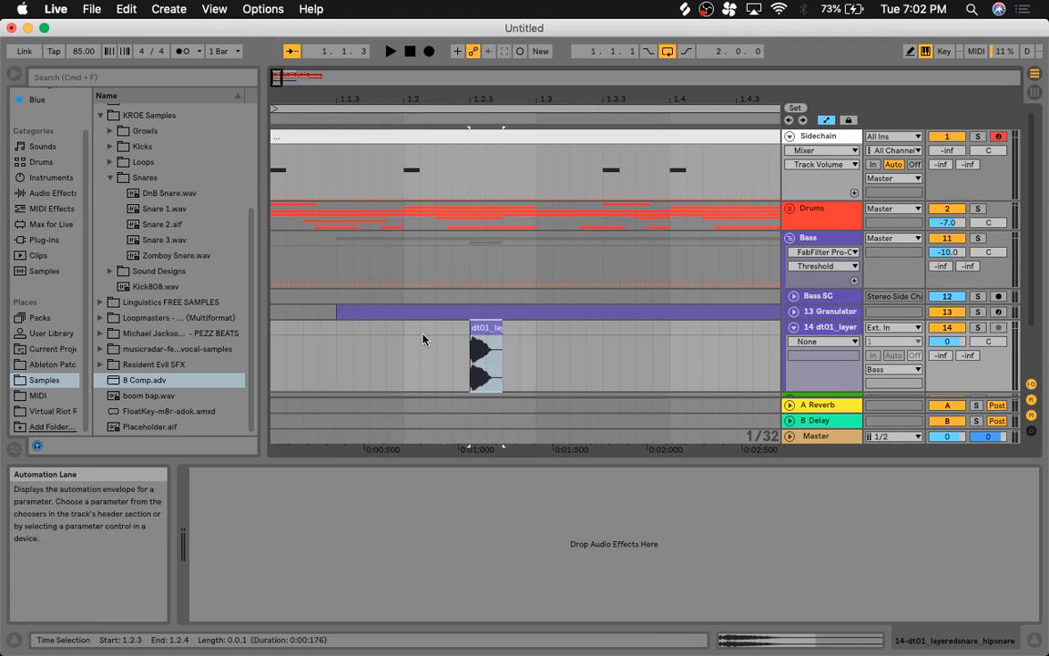
Step: Set the Granulator track Compressor's sidechain Audio From source to 14-dt01 layeredsnare hipsnare
left_click(287, 328)
left_click(836, 313)
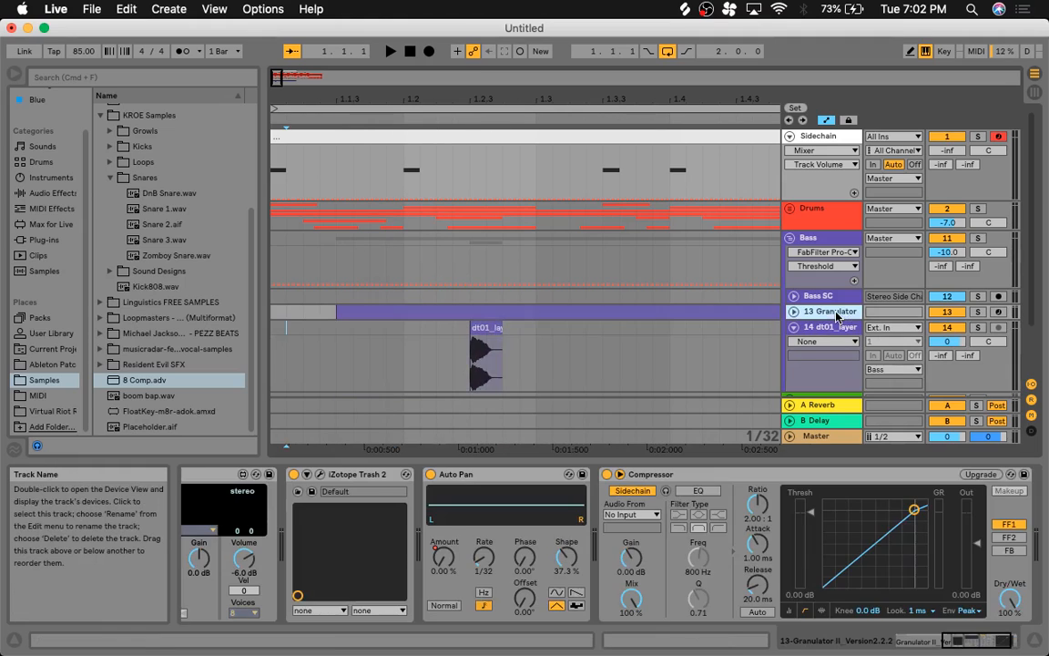
left_click(631, 515)
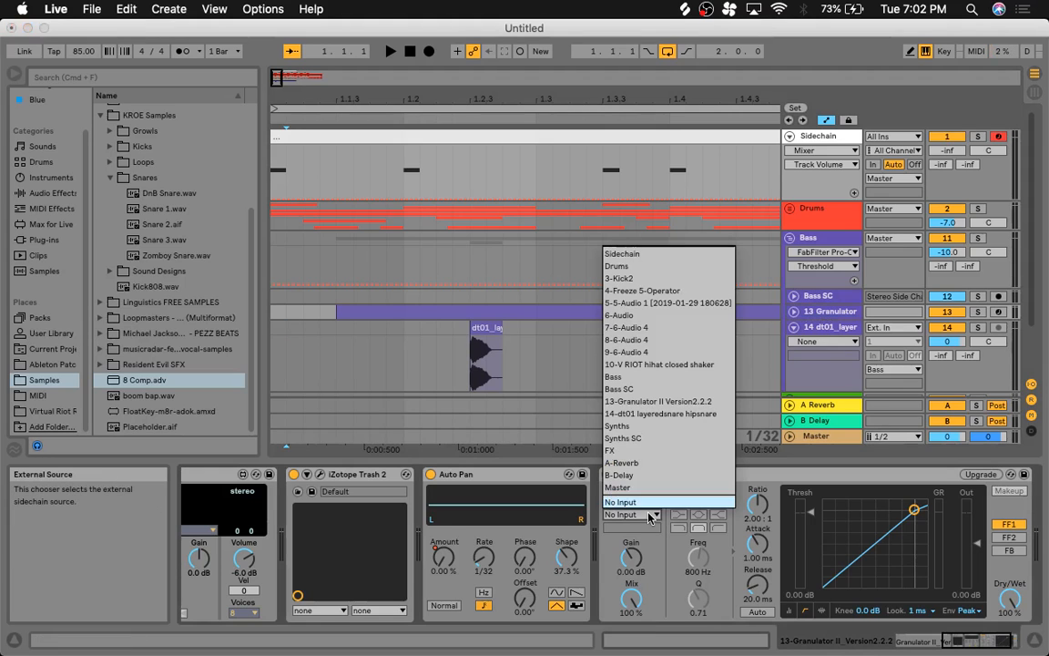
left_click(643, 414)
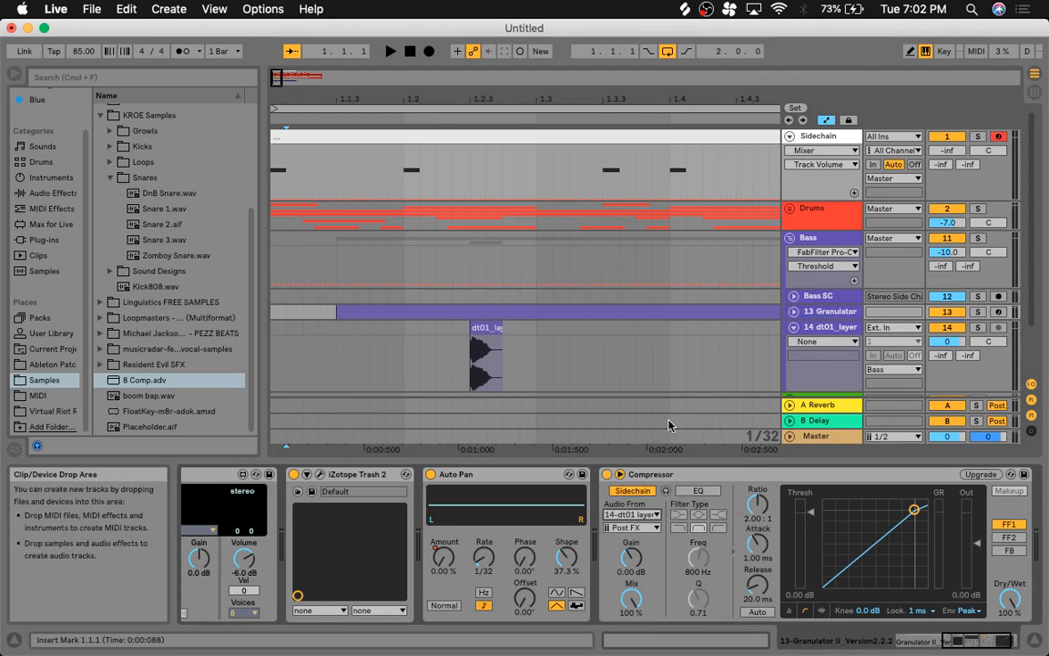
Step: Play the loop and set the dt01_layeredsnare track's volume to -inf
left_click(824, 326)
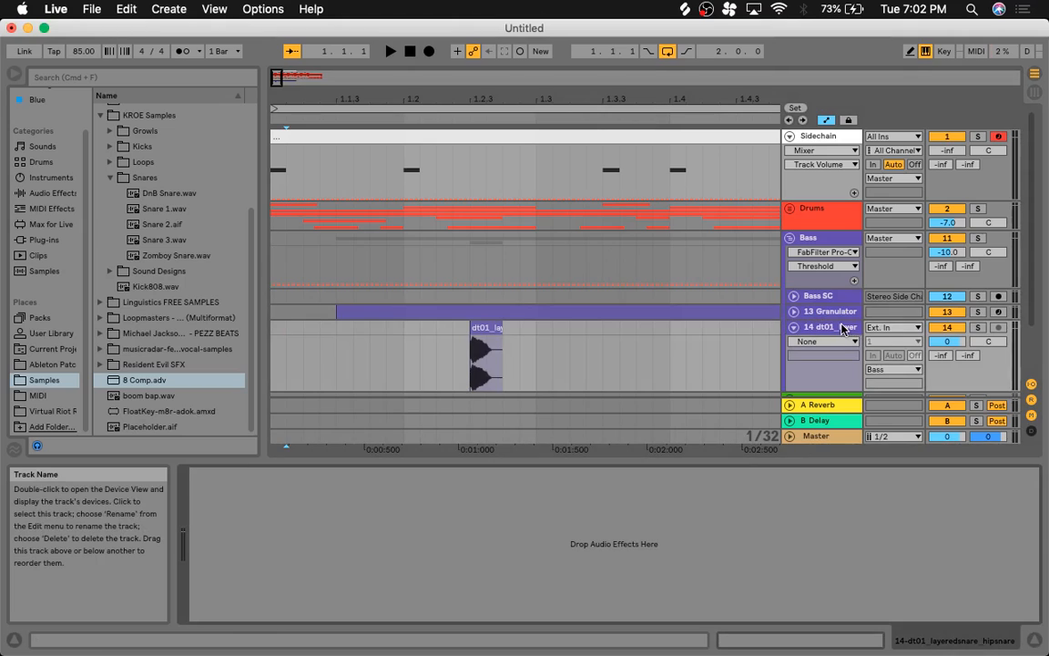
key("space")
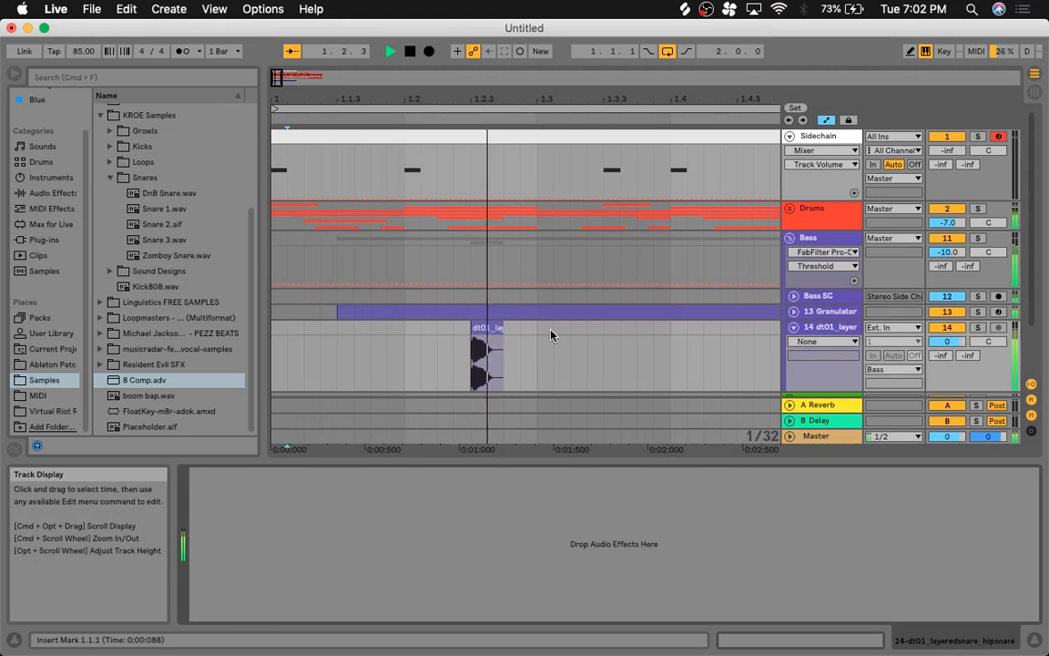
left_click(947, 341)
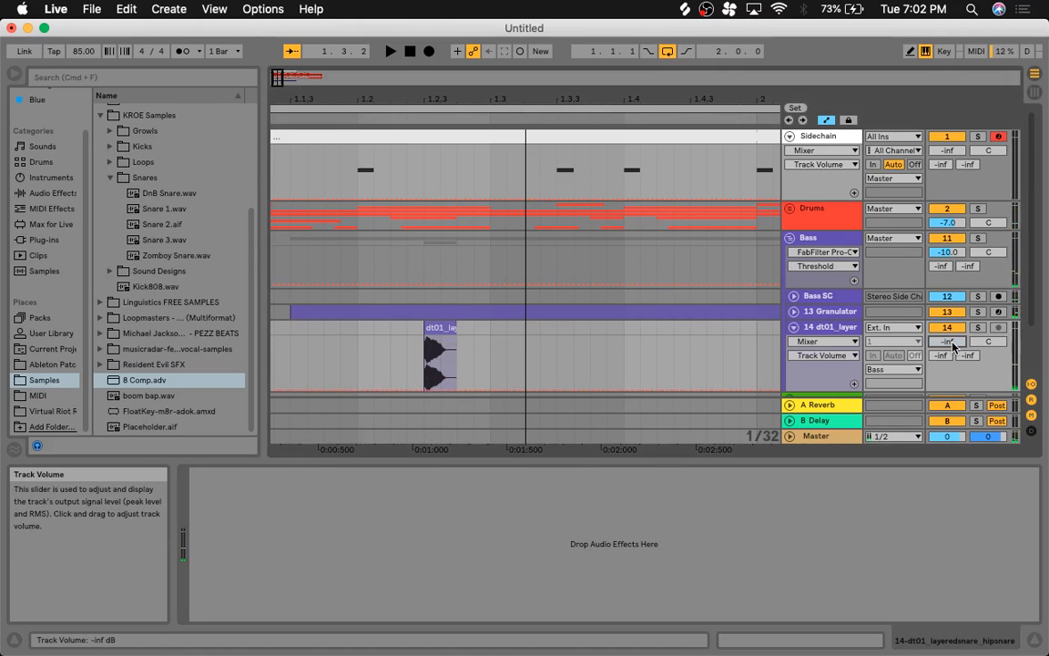
Step: Play the arrangement from bar 1 to listen to the bass with the snare track silenced
scroll(537, 254, "down", 3)
scroll(538, 255, "left", 2)
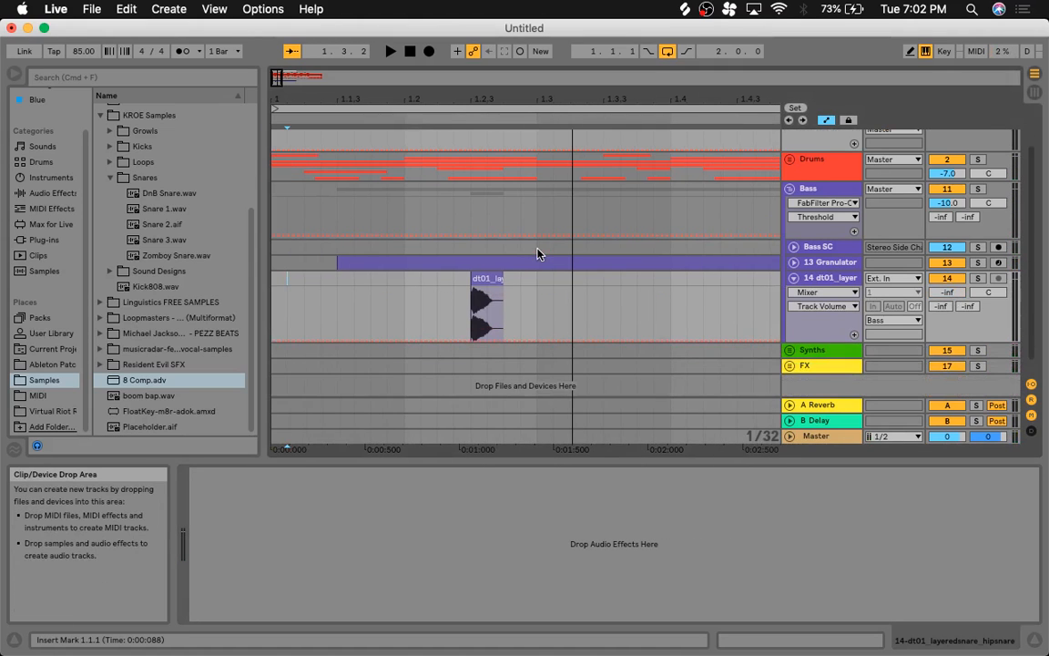
scroll(538, 254, "up", 2)
key("space")
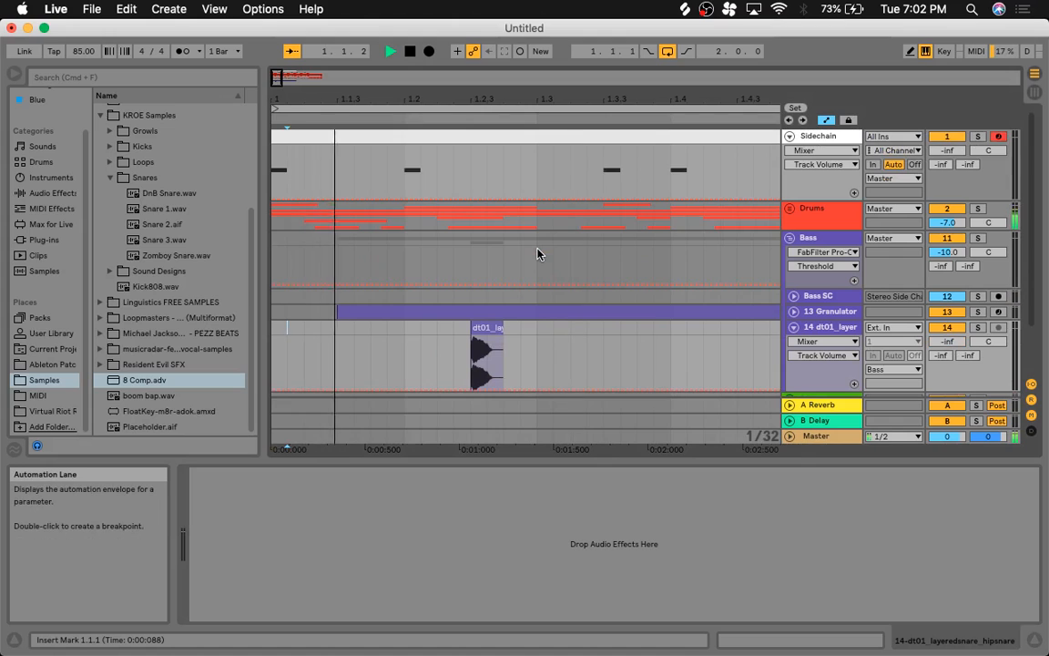
key("space")
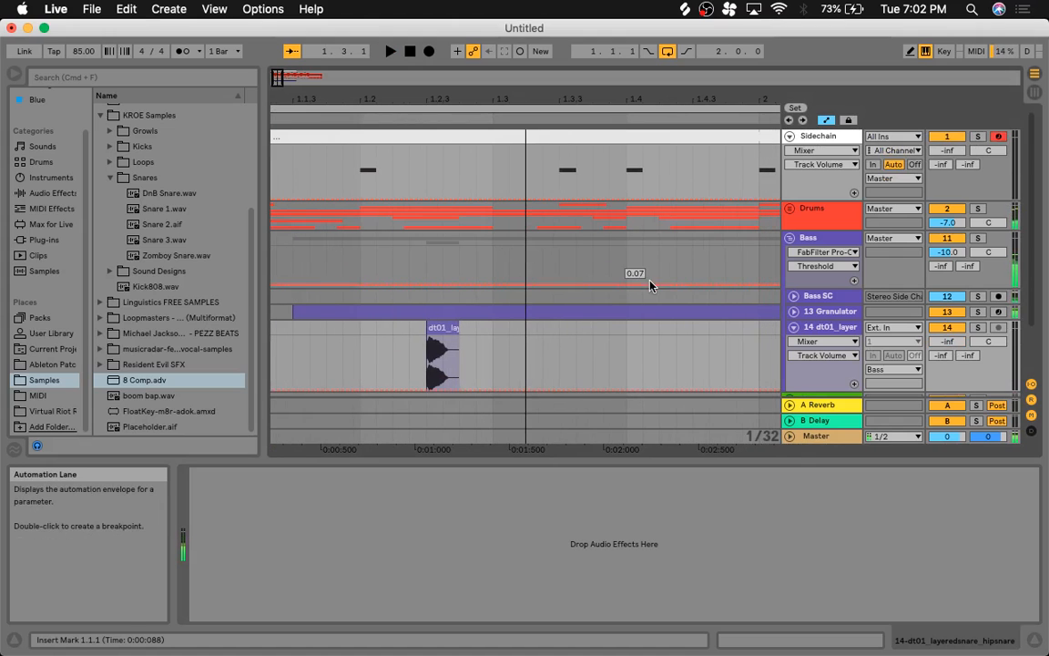
Step: Lower the Granulator track Compressor's threshold to -23.2 dB and play the loop to hear the ducking
left_click(823, 312)
key("space")
key("space")
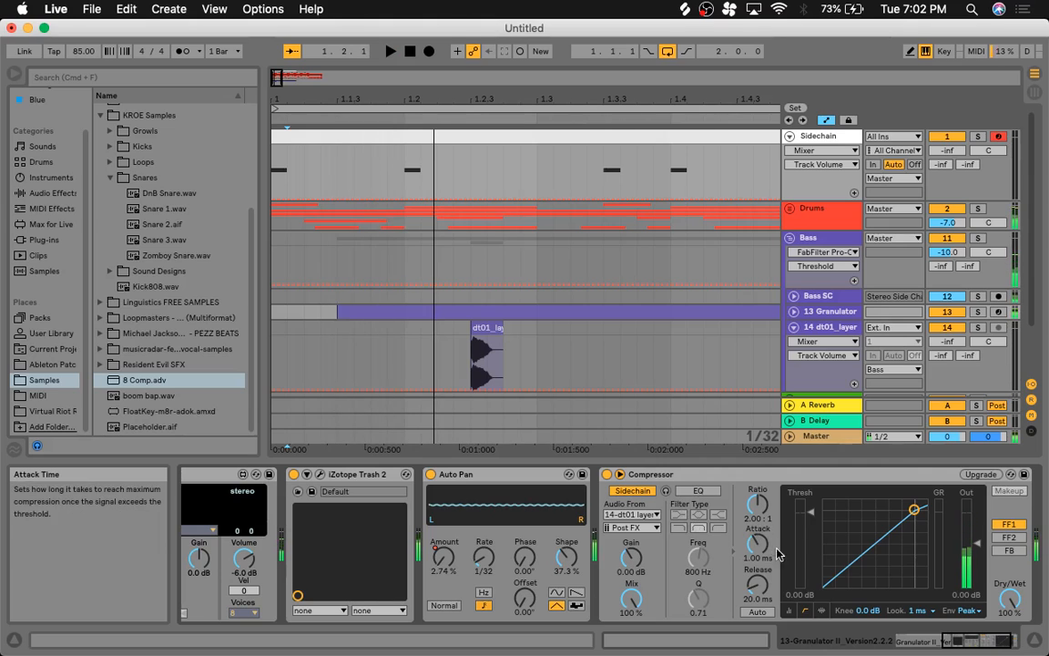
left_click_drag(810, 563, 810, 560)
key("space")
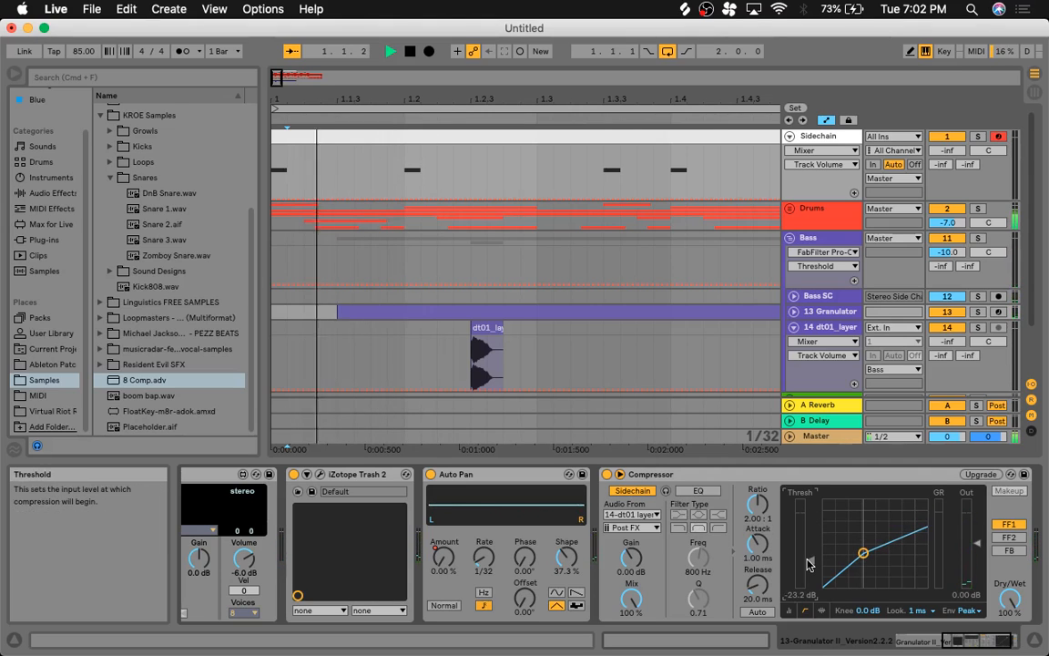
key("space")
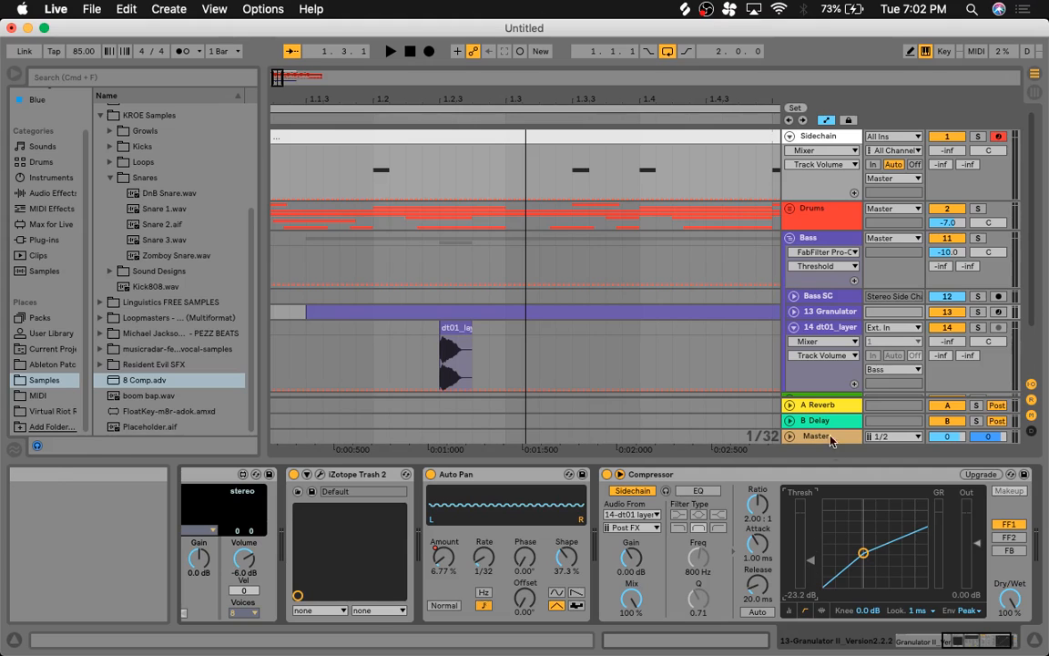
Step: Shorten the dt01_layeredsnare clip at 1.2.3 from its end to a duration of about 88 ms
left_click(794, 310)
scroll(798, 318, "down", 2)
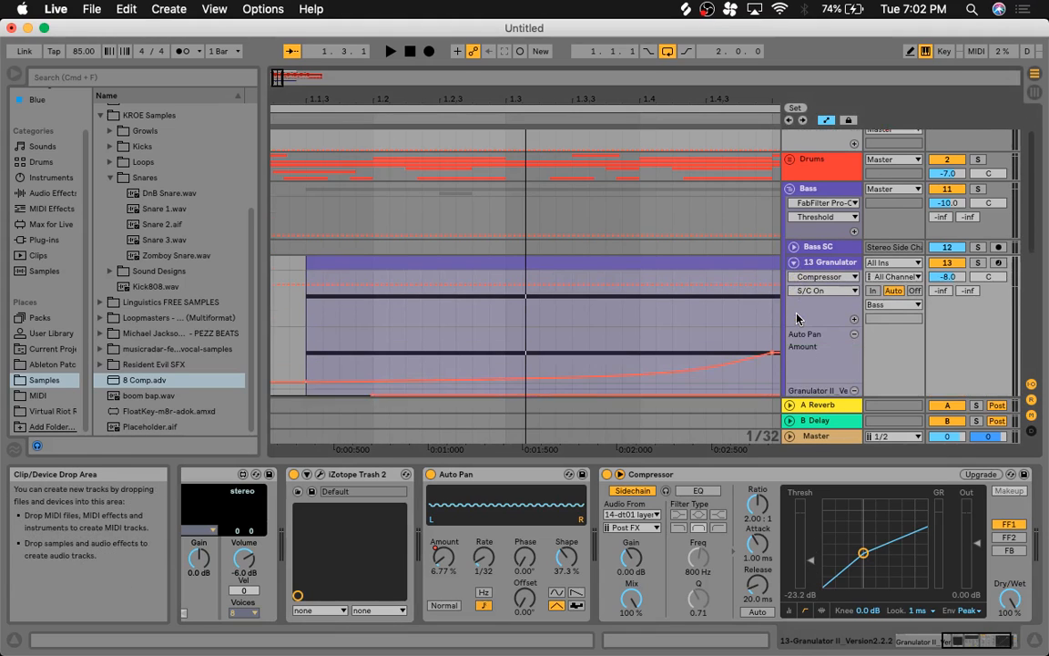
scroll(798, 318, "down", 1)
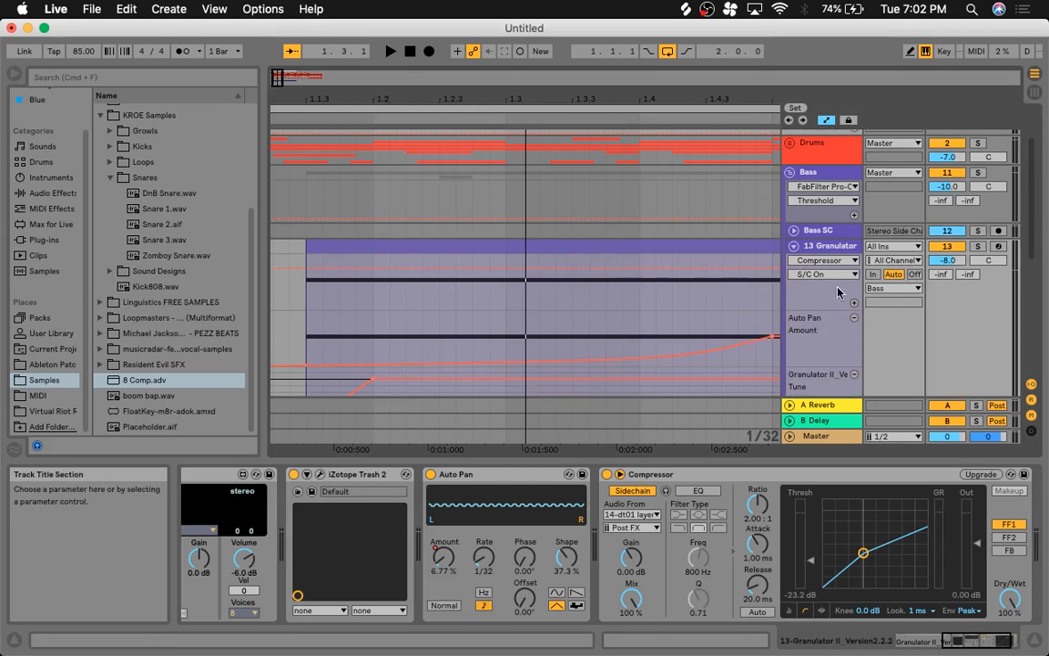
scroll(832, 299, "down", 6)
scroll(832, 299, "down", 5)
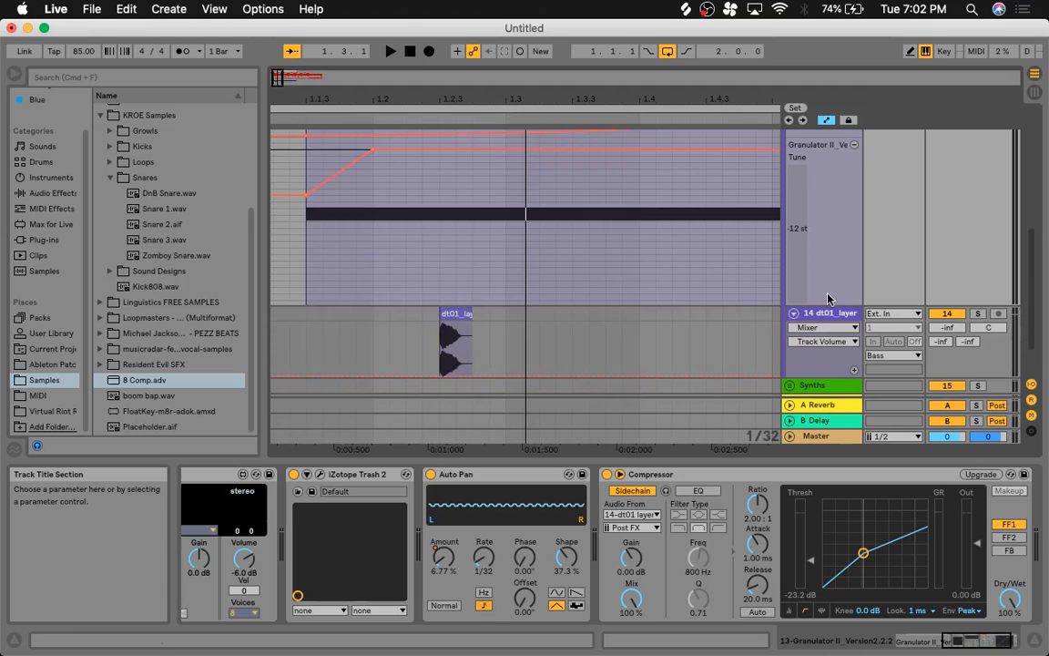
left_click(458, 312)
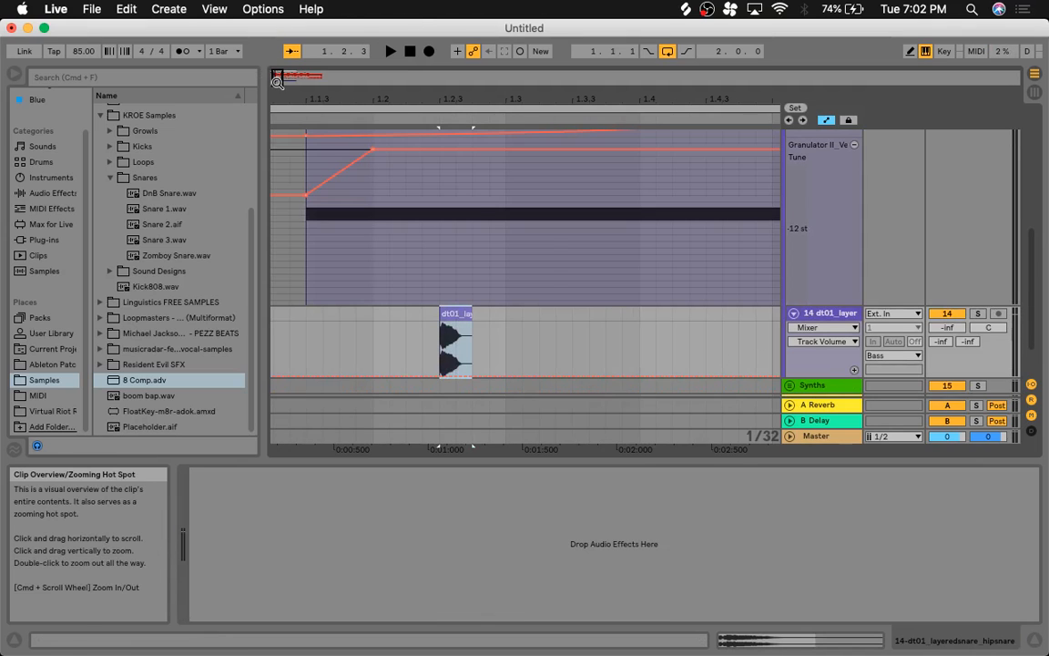
key("z")
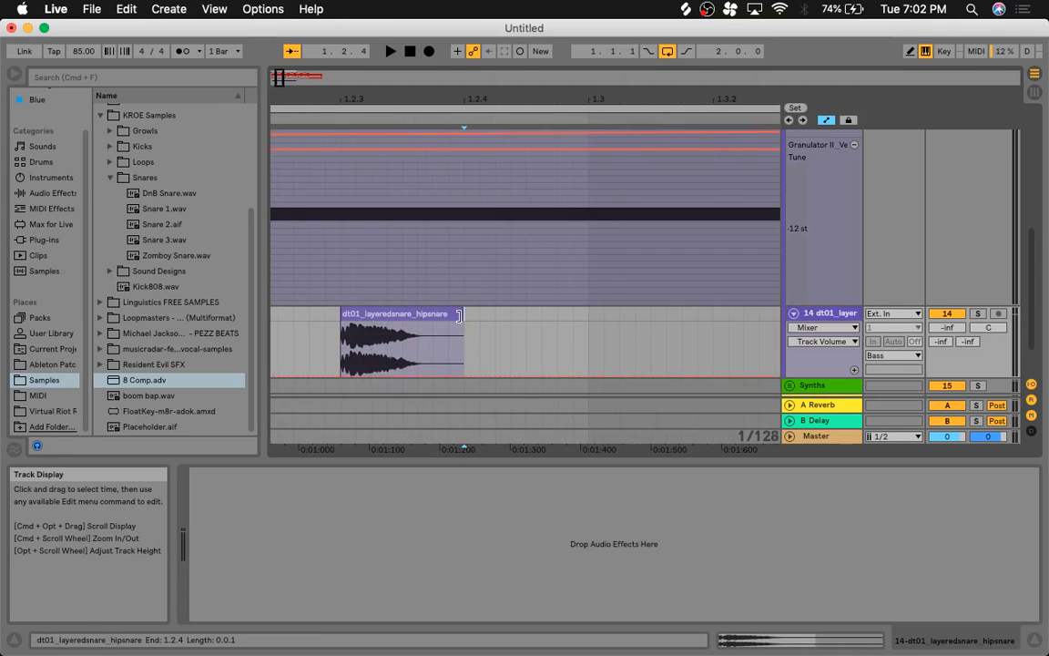
left_click_drag(463, 315, 415, 315)
scroll(445, 343, "up", 2)
scroll(446, 344, "left", 3)
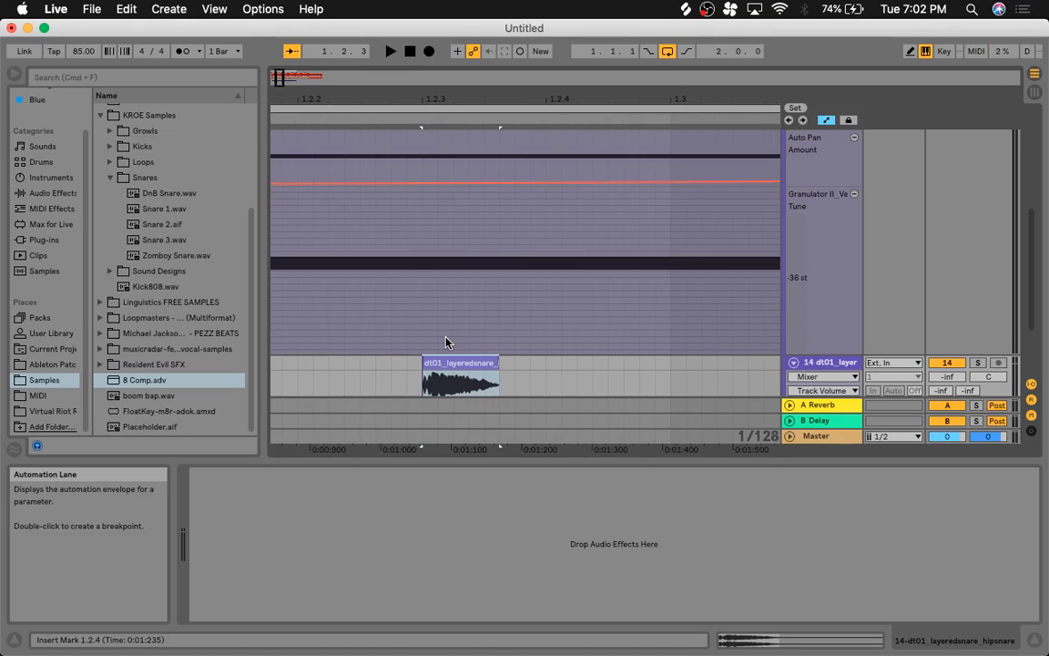
scroll(448, 345, "left", 1)
scroll(567, 387, "down", 1)
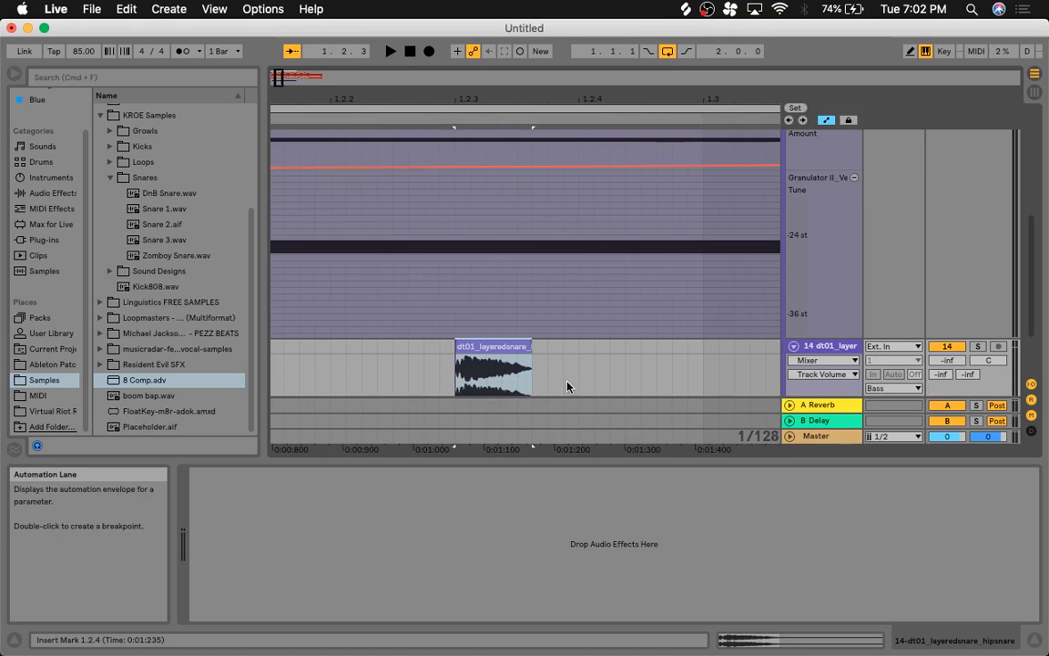
left_click_drag(527, 352, 516, 352)
left_click(506, 358)
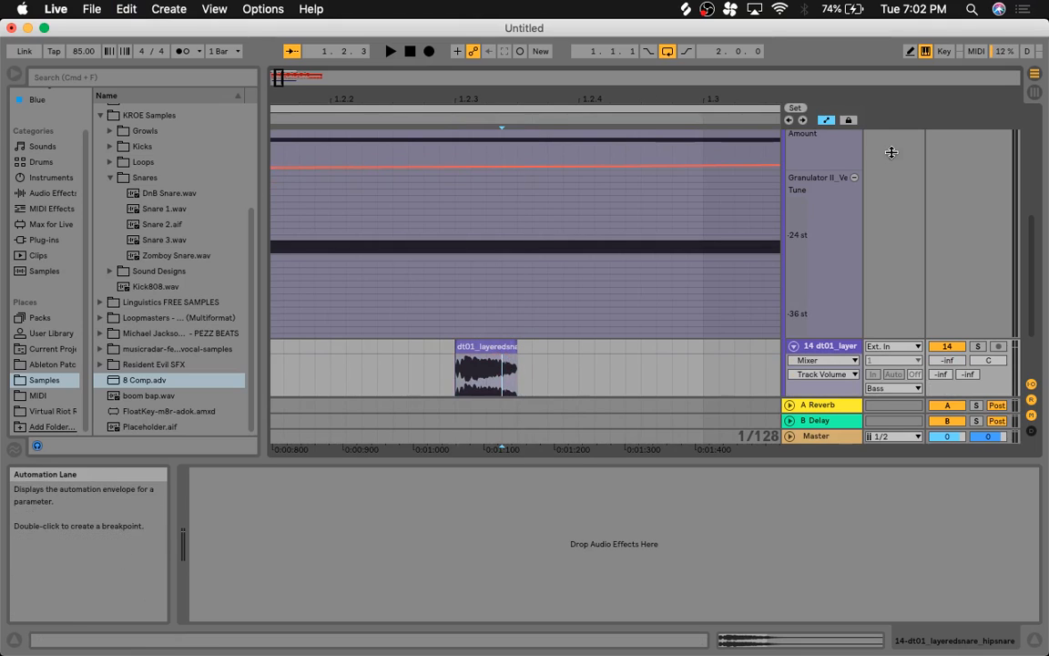
Step: Hide the automation lanes, fade out the end of the snare clip and consolidate it
left_click(825, 120)
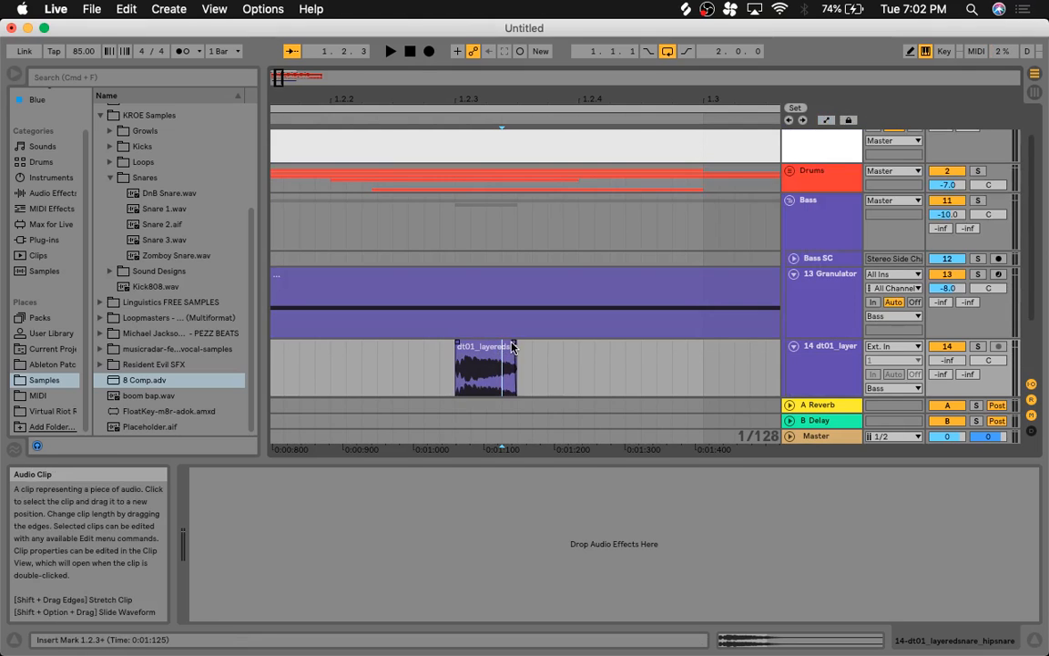
left_click(479, 345)
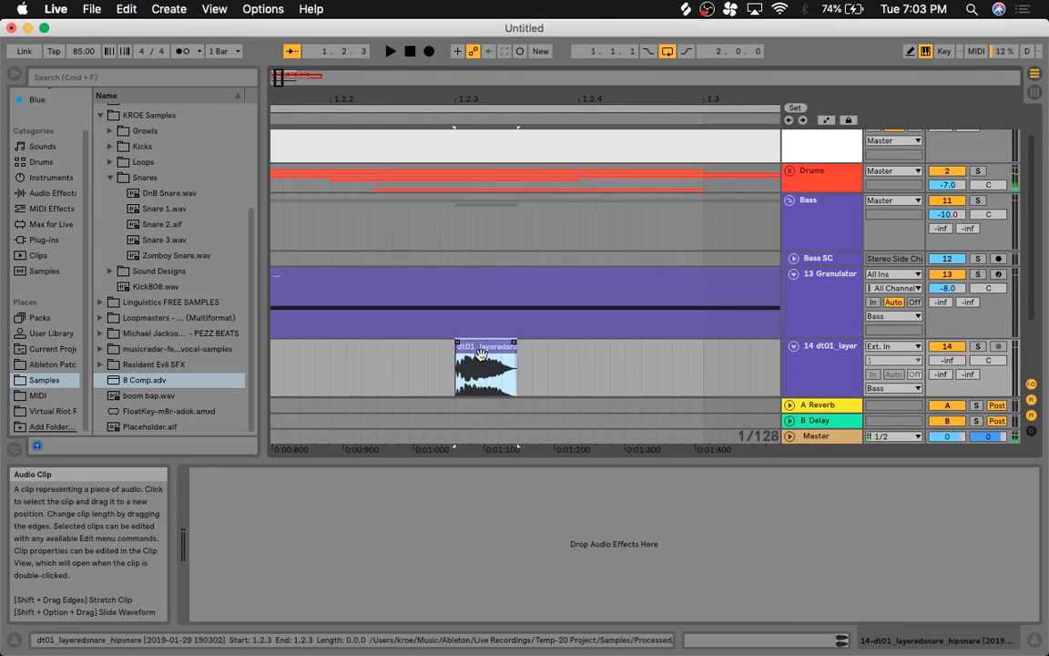
scroll(481, 356, "down", 3)
left_click(481, 356)
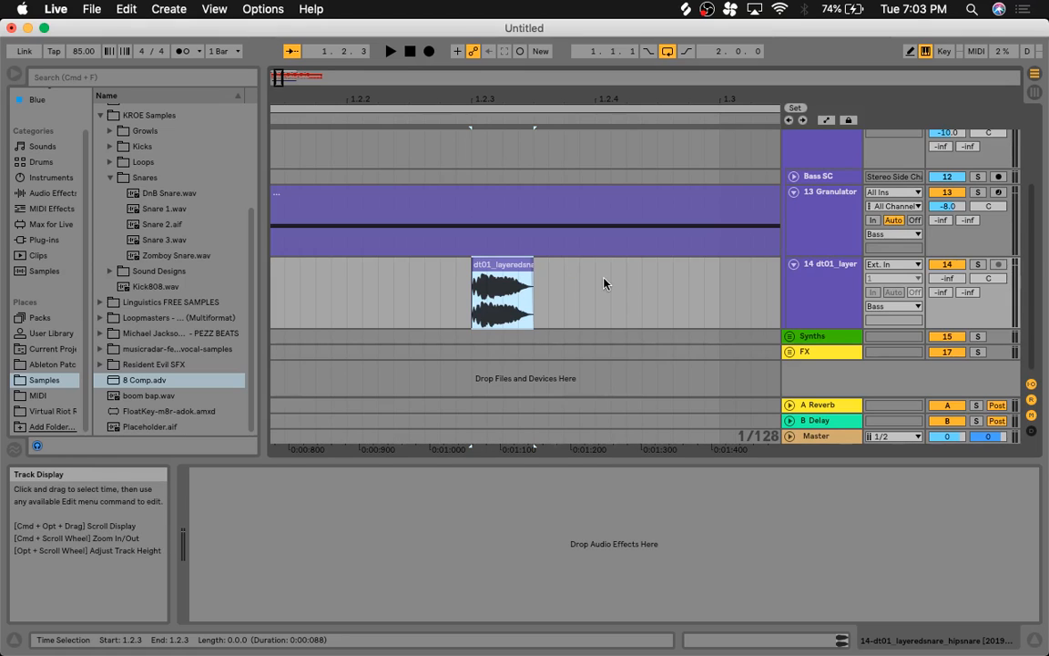
scroll(665, 275, "up", 3)
scroll(348, 141, "left", 1)
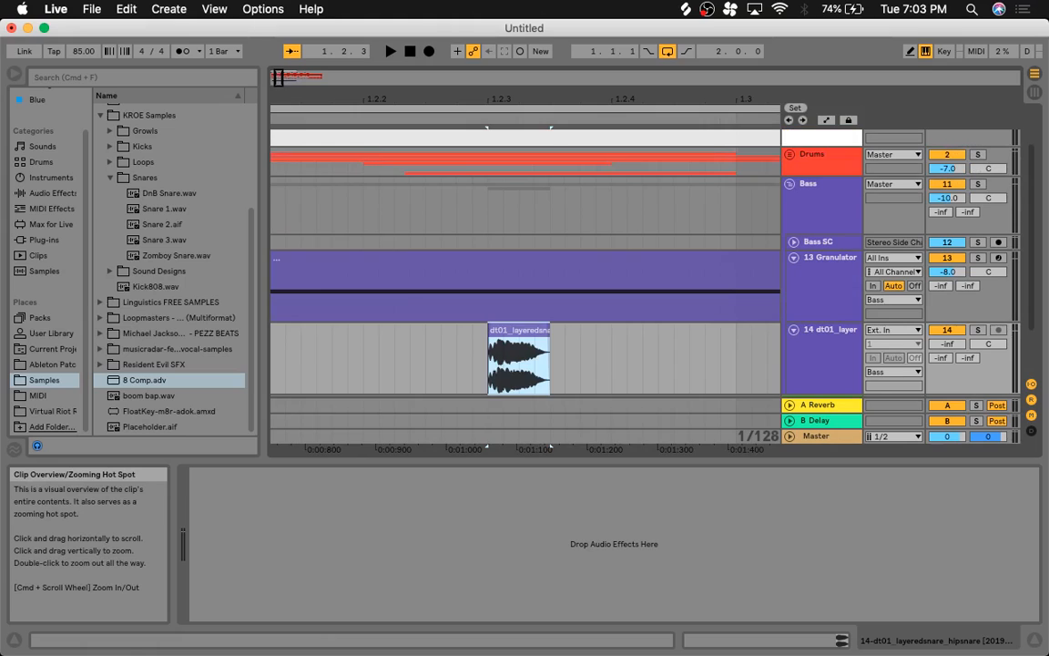
Step: Set the Granulator track Compressor's threshold to -31.0 dB and ratio to 4.00:1, and play the loop
left_click_drag(279, 78, 275, 57)
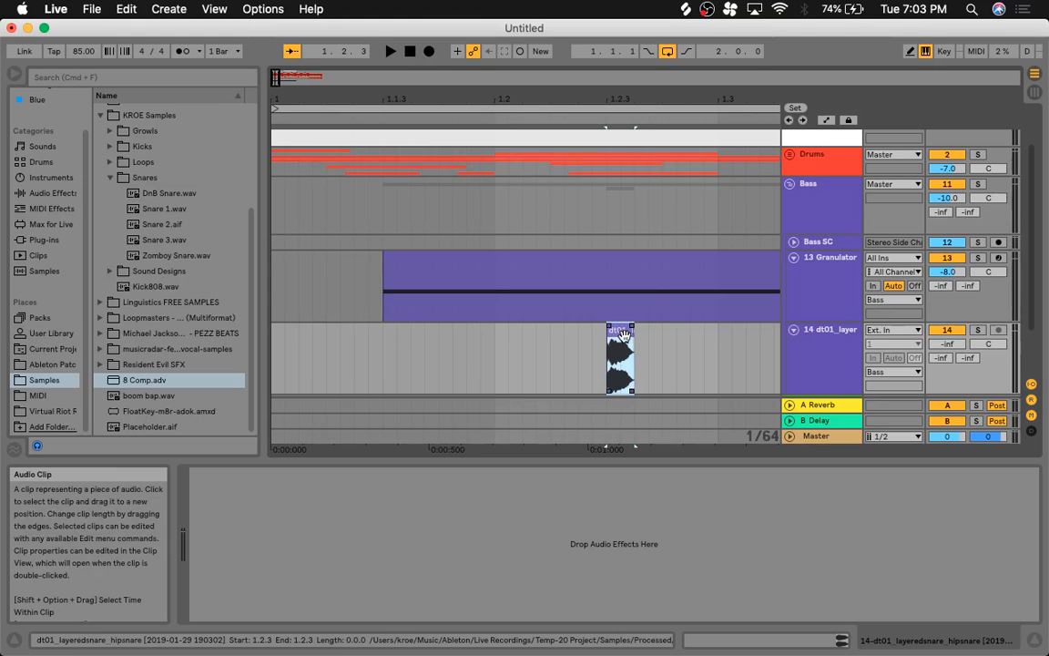
left_click(818, 290)
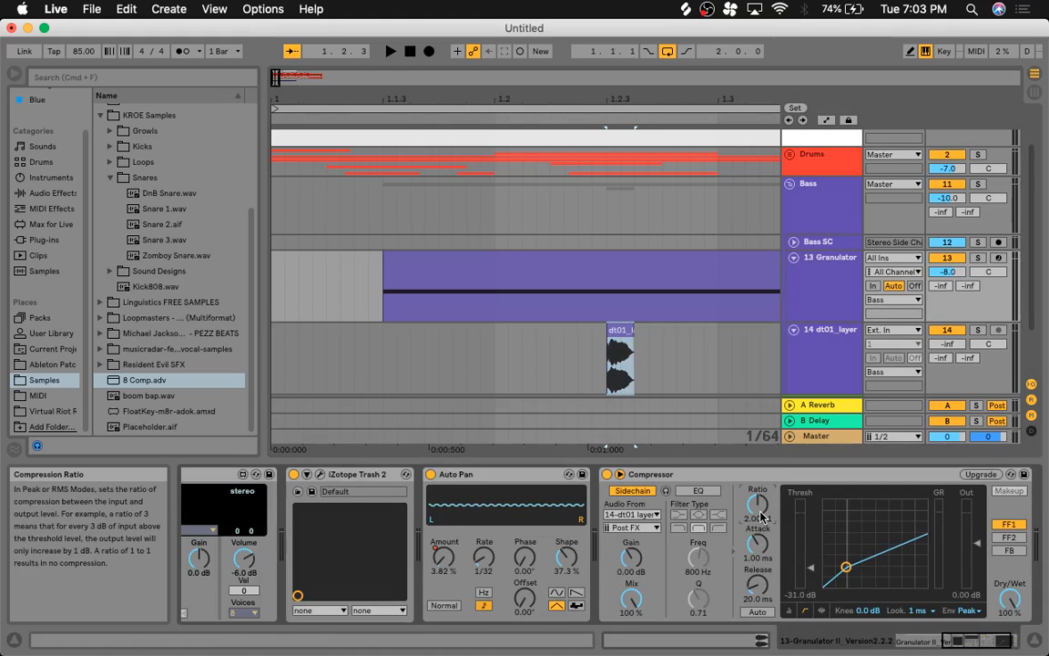
key("space")
key("space")
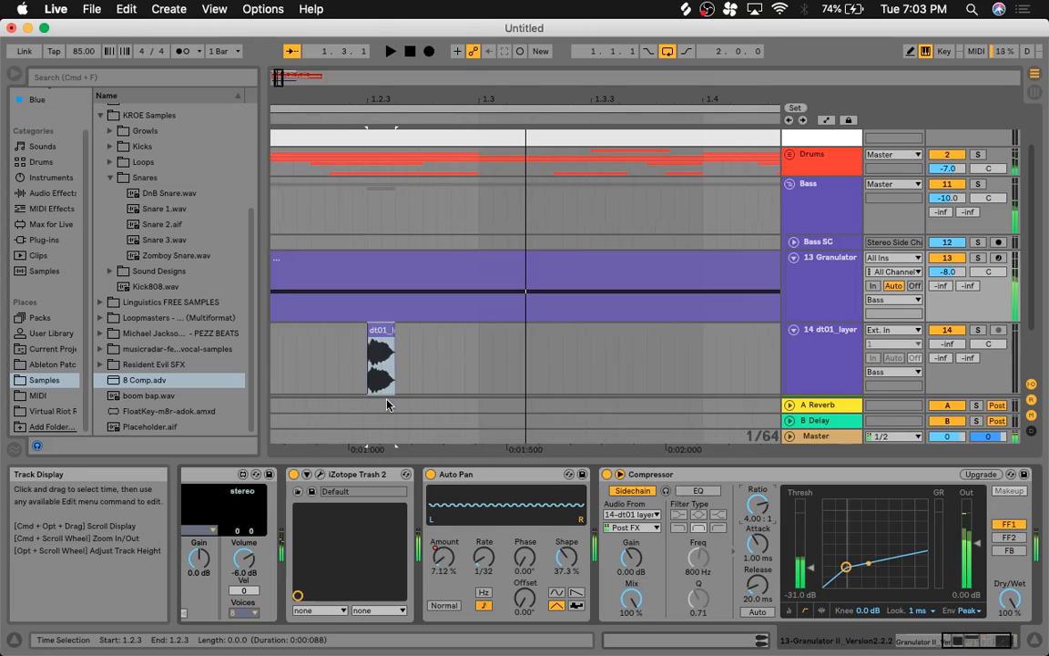
Step: Play the bass up to the snare trigger to check the ducking, and select the snare clip
scroll(389, 407, "left", 4)
scroll(389, 407, "down", 2)
left_click(303, 305)
key("space")
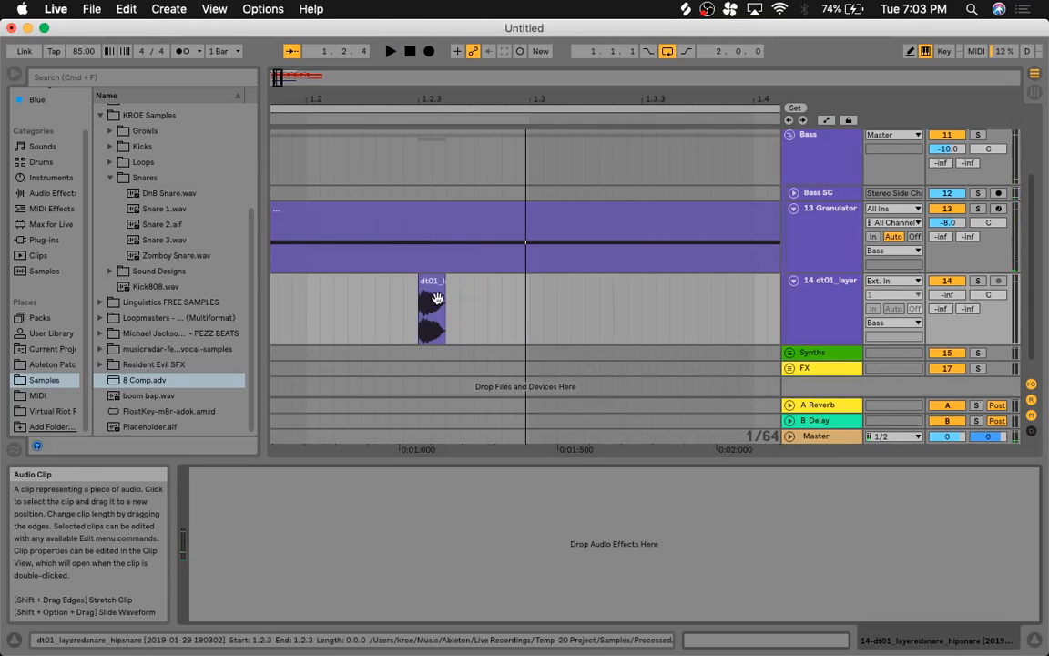
left_click(433, 288)
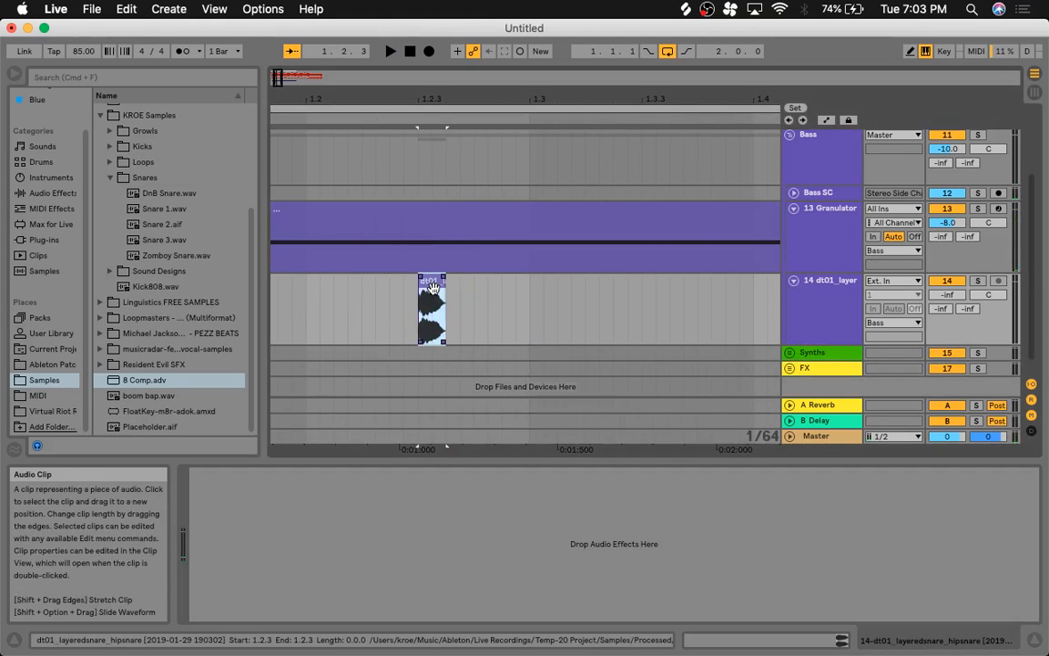
Step: Raise the Granulator track Compressor's threshold to -18.7 dB while listening to the loop
left_click(816, 257)
left_click_drag(811, 562, 811, 553)
key("space")
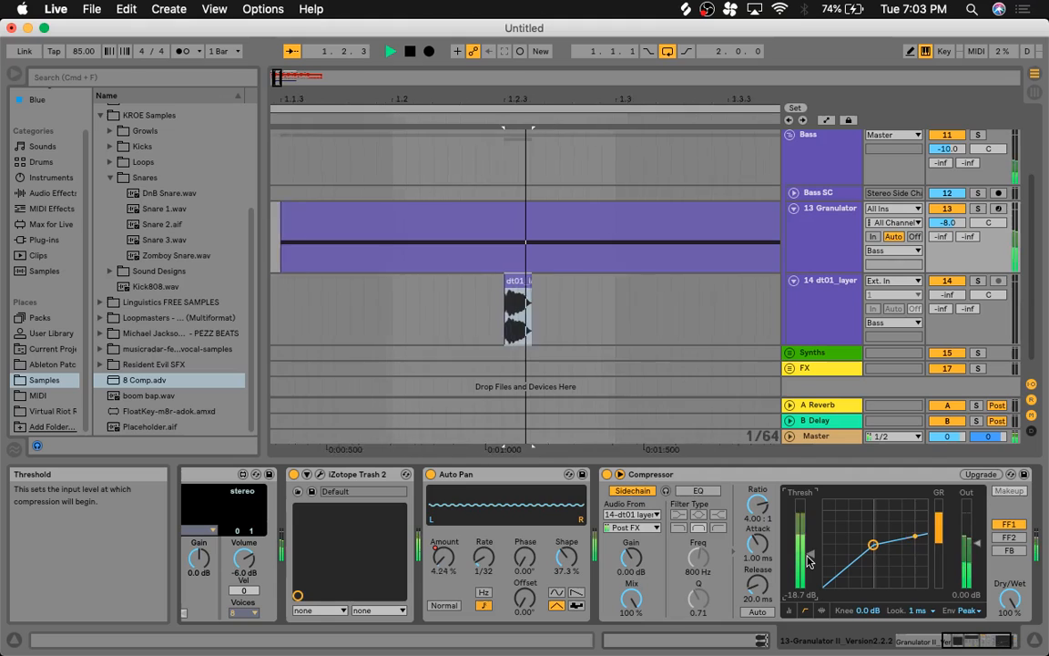
key("space")
Step: Play from near 1.1.3 to listen to how the snare trigger ducks the bass at the new threshold
scroll(469, 342, "left", 2)
scroll(469, 341, "left", 2)
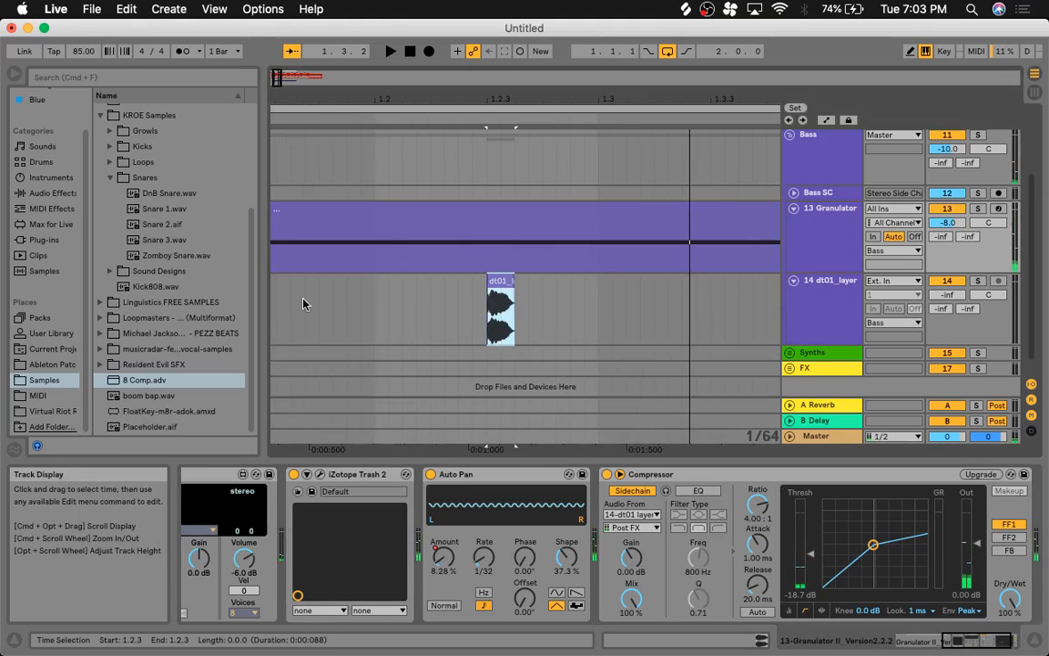
left_click(304, 301)
key("space")
key("space")
scroll(473, 301, "left", 1)
scroll(475, 301, "left", 1)
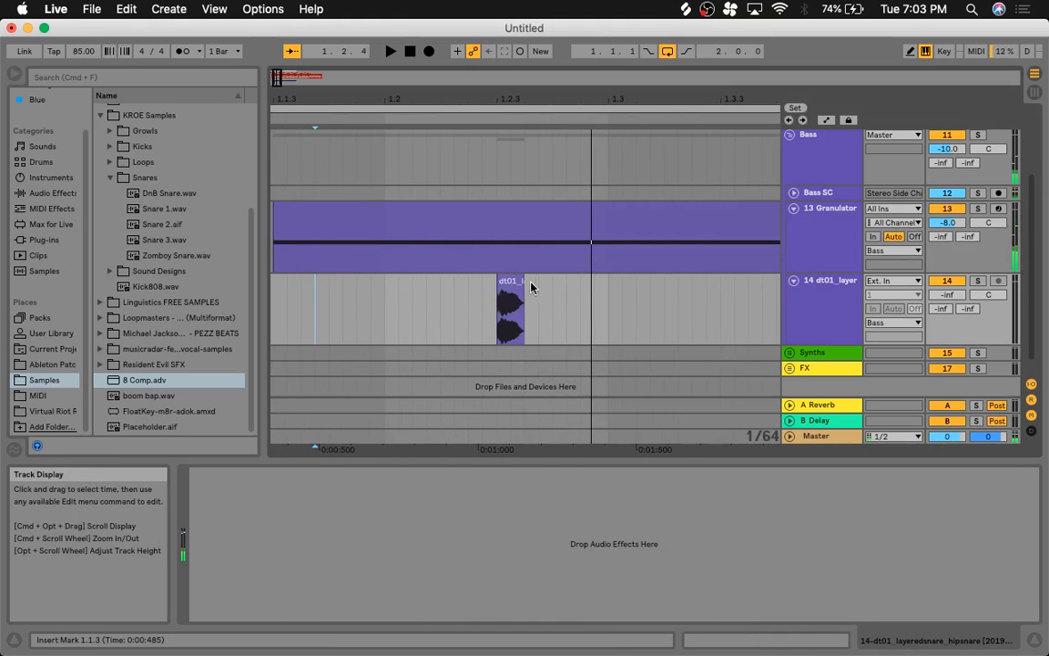
Step: Tighten the snare clip's fade-out and paste a copy of the clip at 1.2.4
left_click_drag(281, 77, 282, 83)
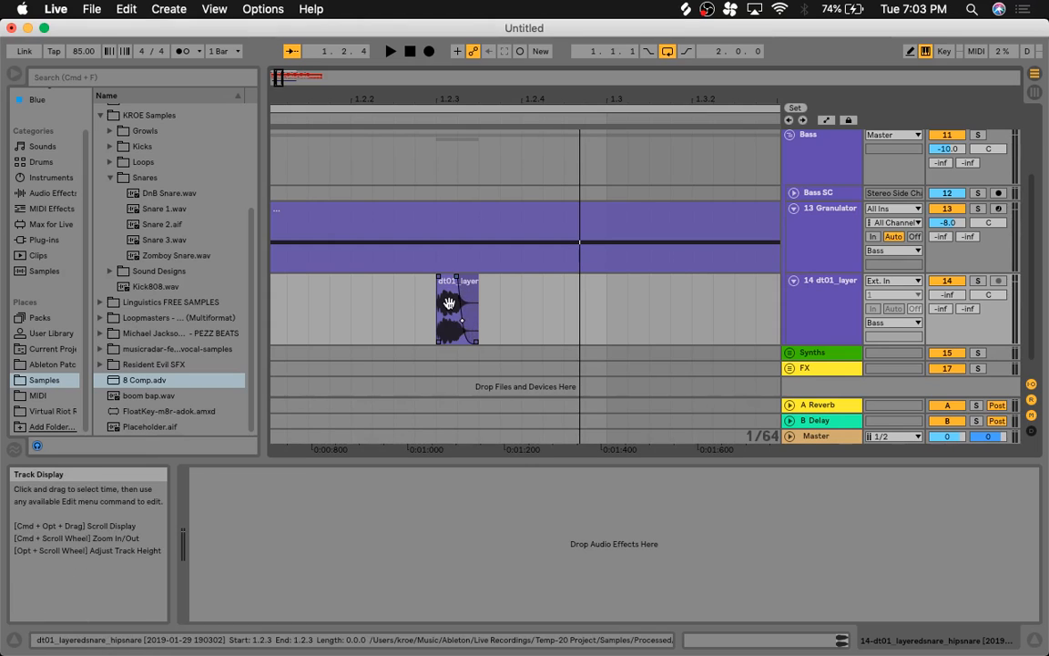
left_click_drag(480, 313, 439, 309)
left_click(538, 314)
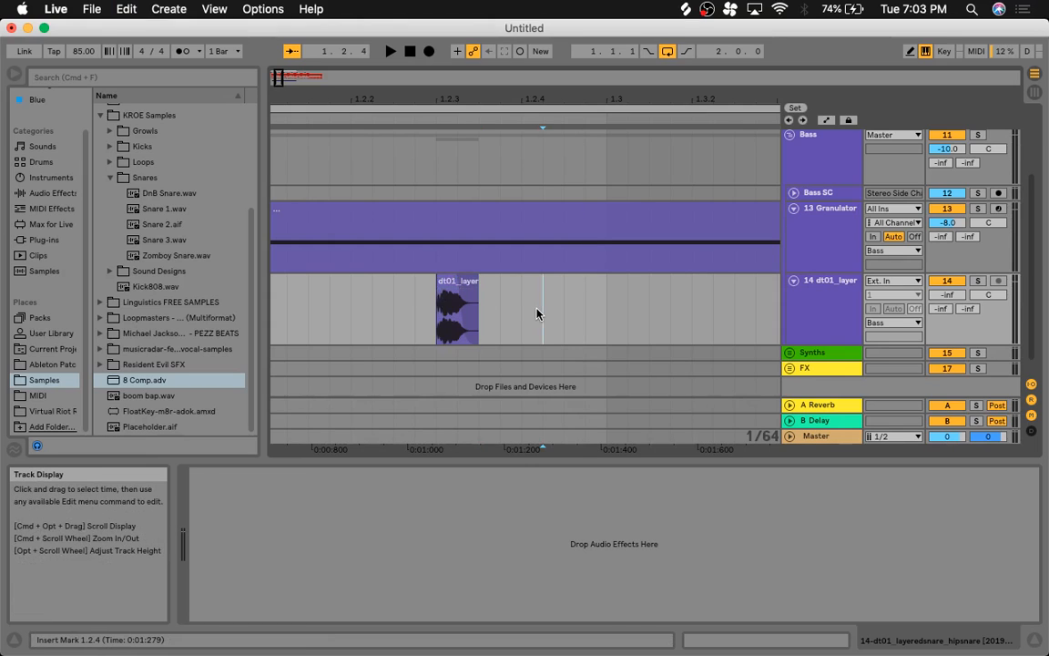
key("super+v")
scroll(321, 146, "left", 2)
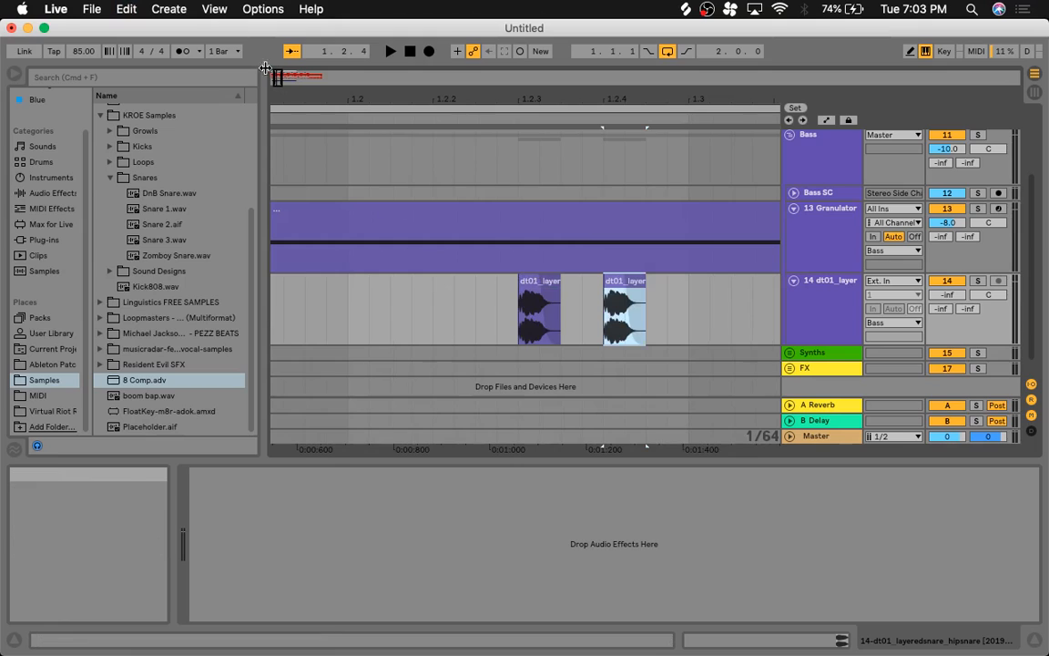
Step: Try duplicating the pair of snare clips twice to extend the sixteenth-note pattern, and undo both duplications
left_click_drag(699, 99, 570, 73)
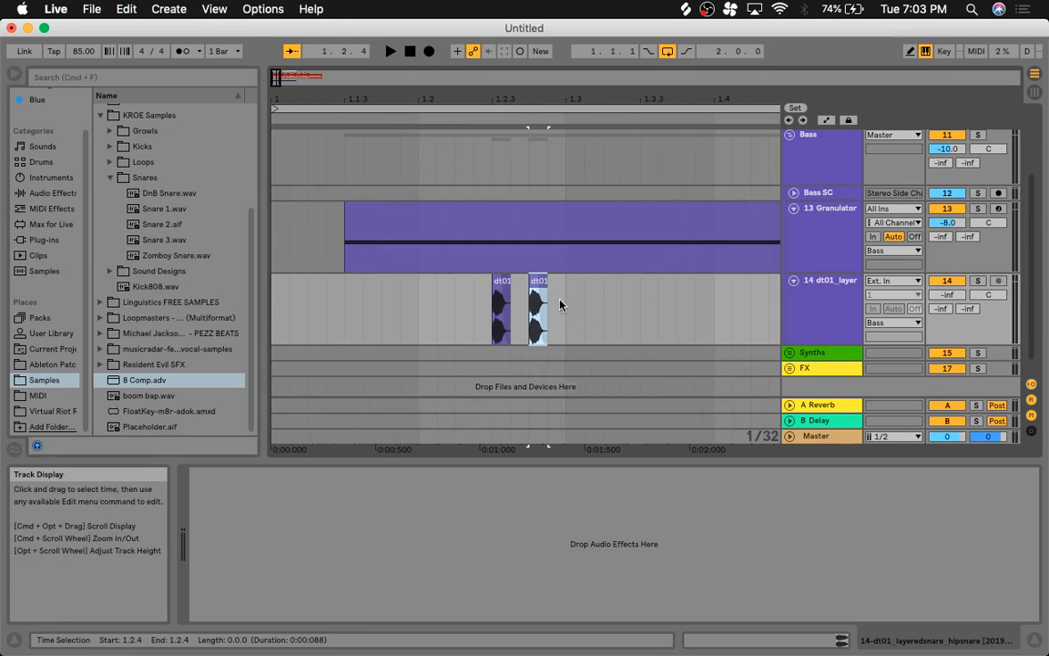
left_click_drag(561, 305, 494, 300)
key("super+d")
key("super+d")
left_click(352, 302)
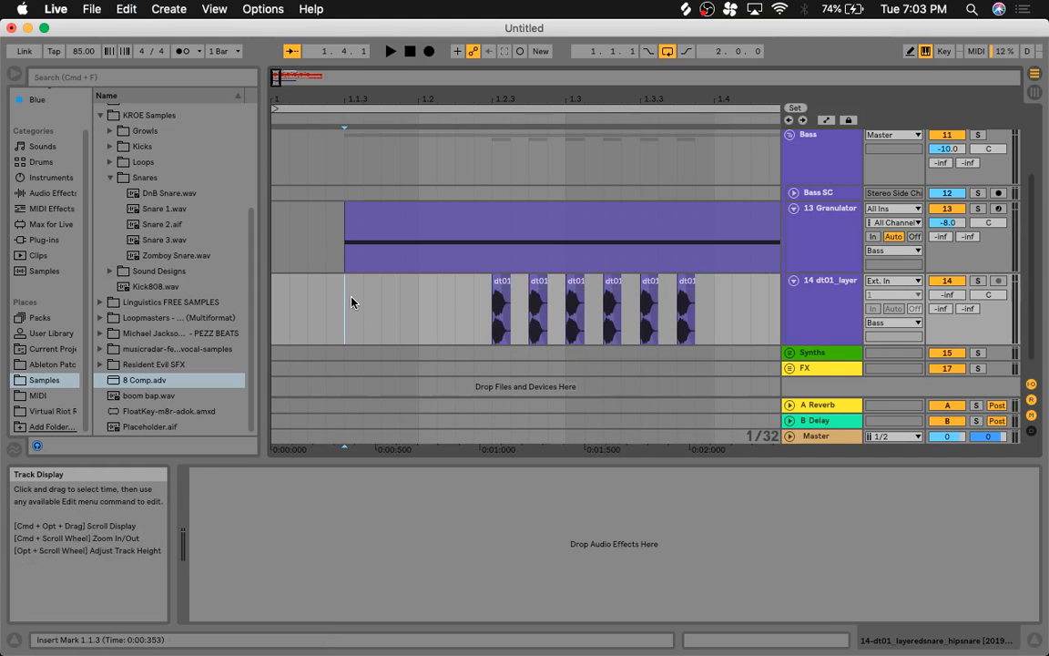
key("space")
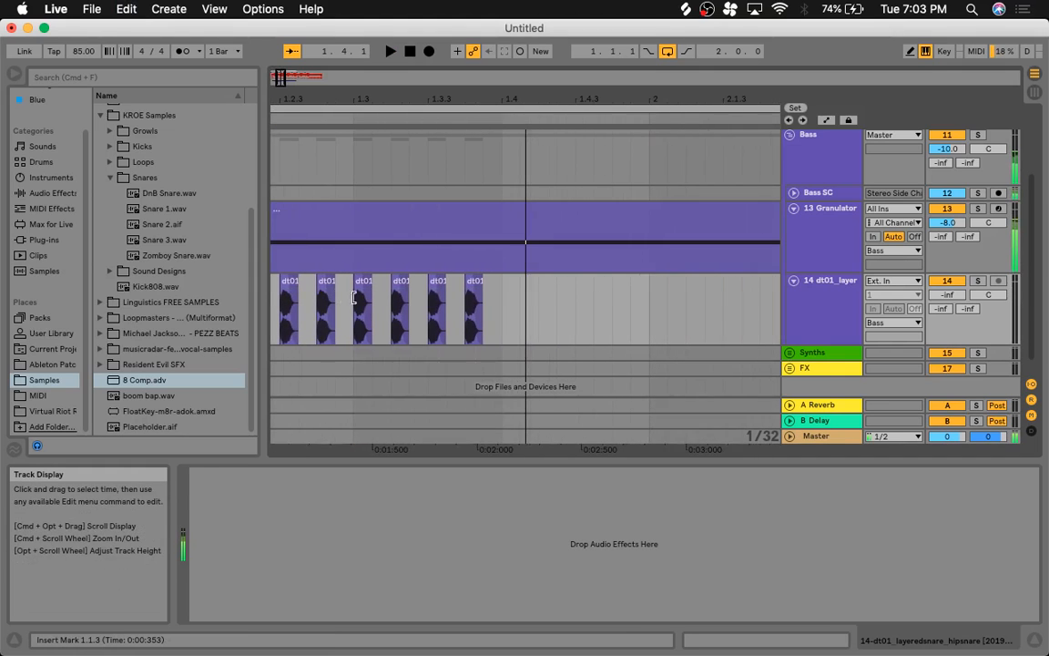
scroll(471, 291, "left", 3)
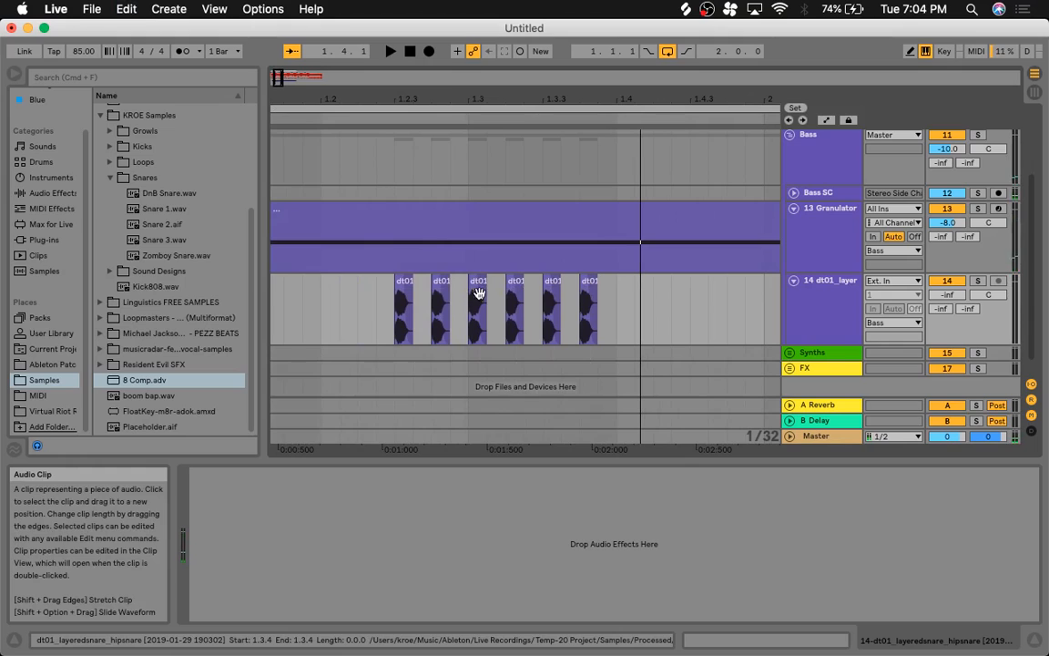
key("super+z")
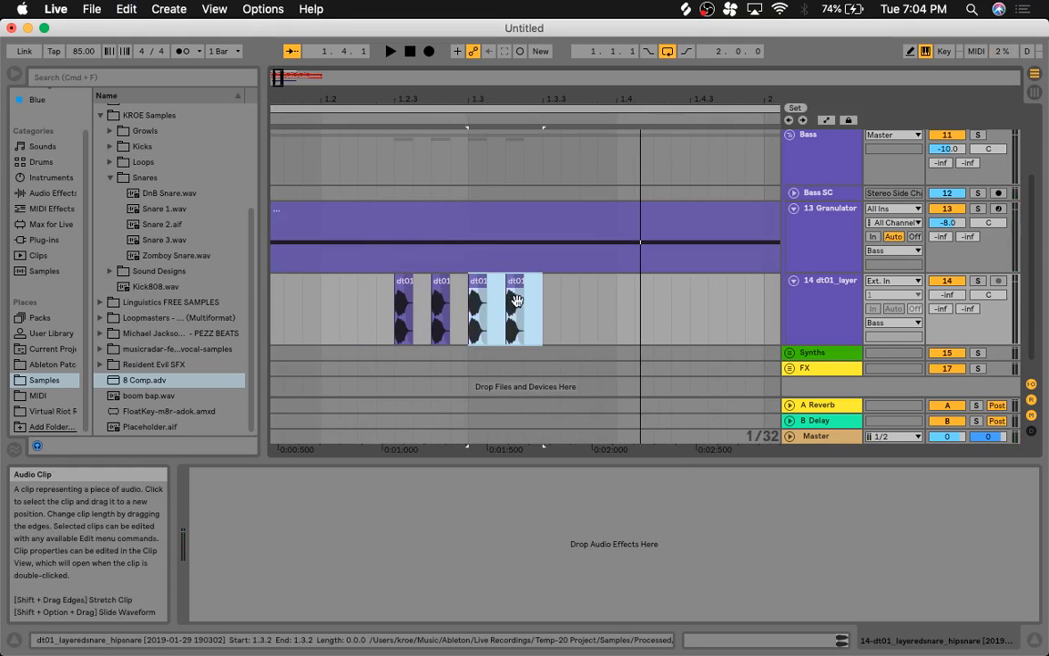
key("super+z")
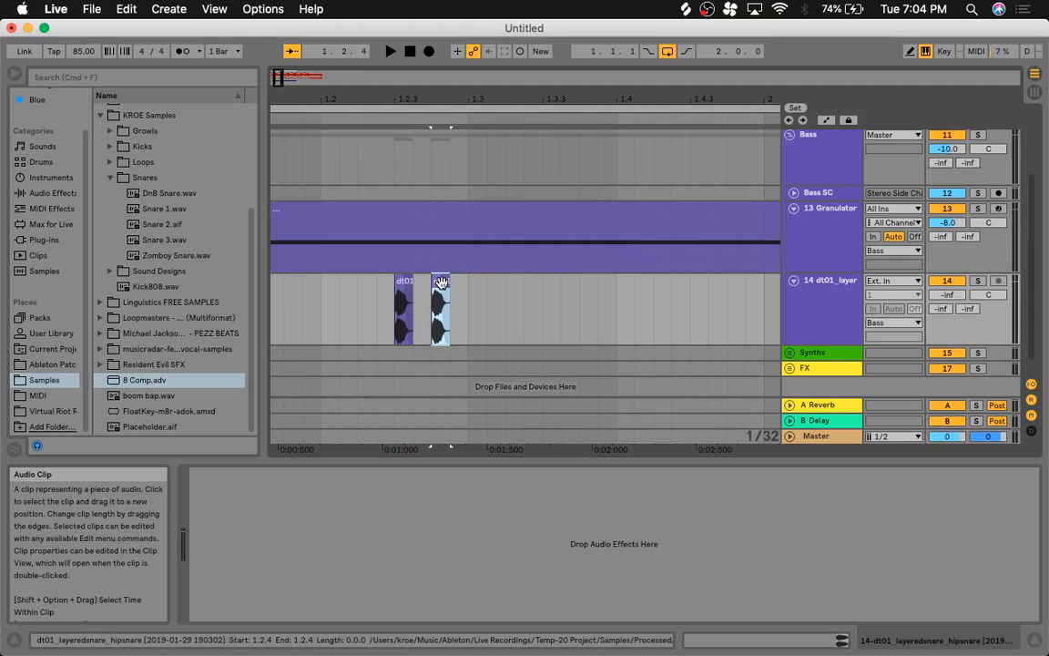
Step: Move the second snare clip a 1/32 note later so it ends at 1.3, and play from 1.1.3
left_click_drag(441, 283, 459, 283)
scroll(356, 300, "left", 5)
scroll(356, 300, "down", 1)
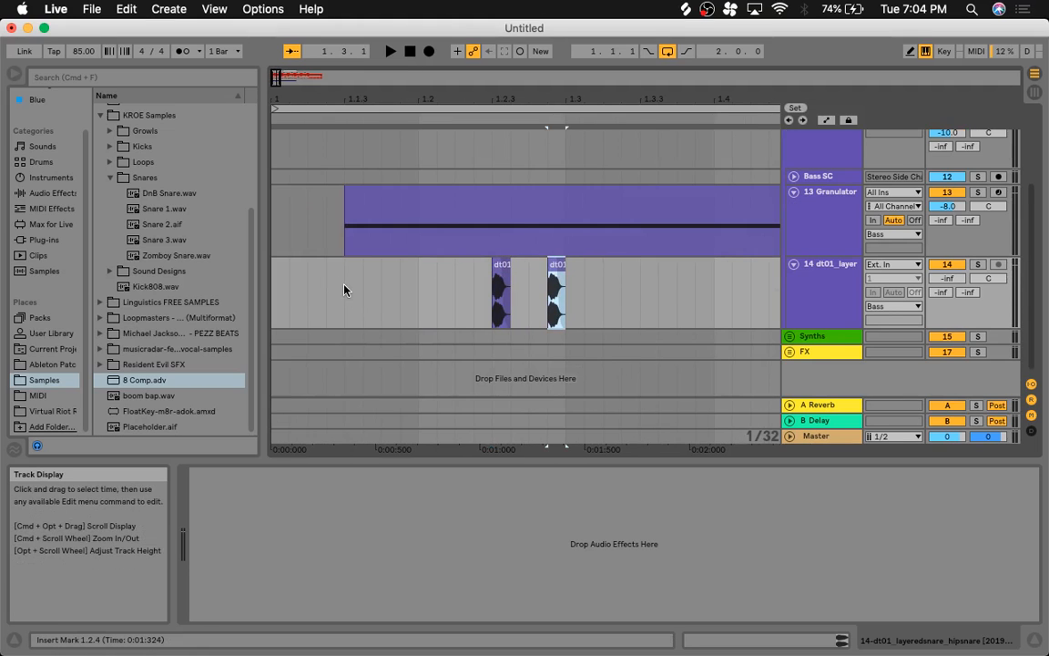
left_click(344, 290)
key("space")
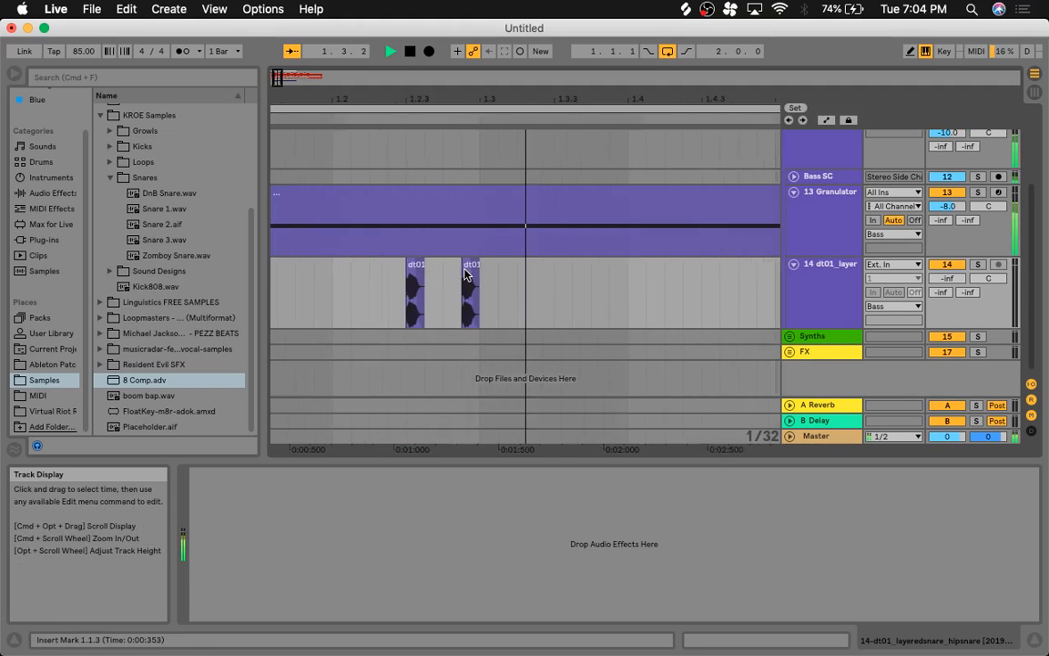
key("space")
Step: Copy the first snare clip and place two copies after 1.3, ending at 1.3.3 and 1.3.4, and start playback
left_click(417, 265)
key("super+c")
left_click(468, 282)
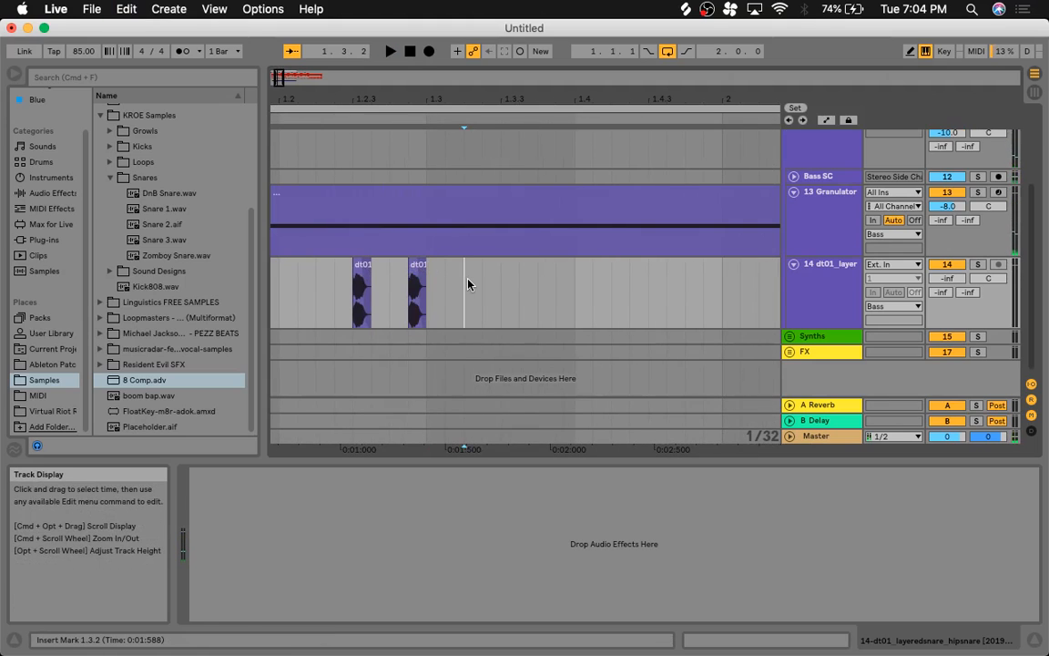
key("Right")
key("super+v")
key("super+d")
key("Right")
key("Right")
key("Left")
key("space")
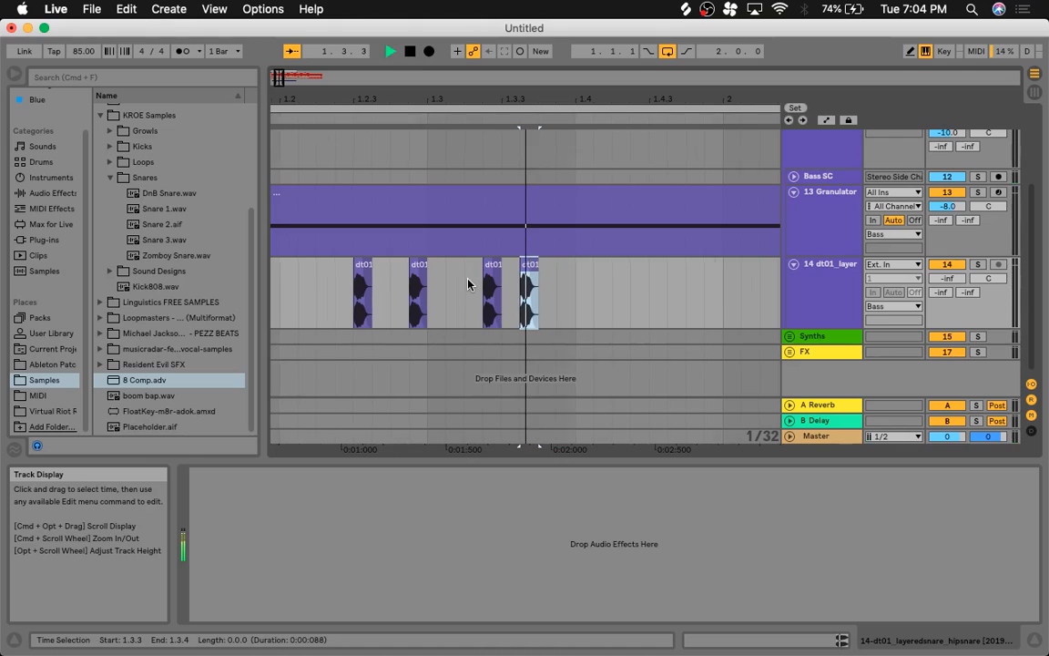
Step: Play from 1.1.3 to listen to how the four snare triggers duck the bass
key("space")
scroll(355, 282, "left", 5)
left_click(355, 282)
key("space")
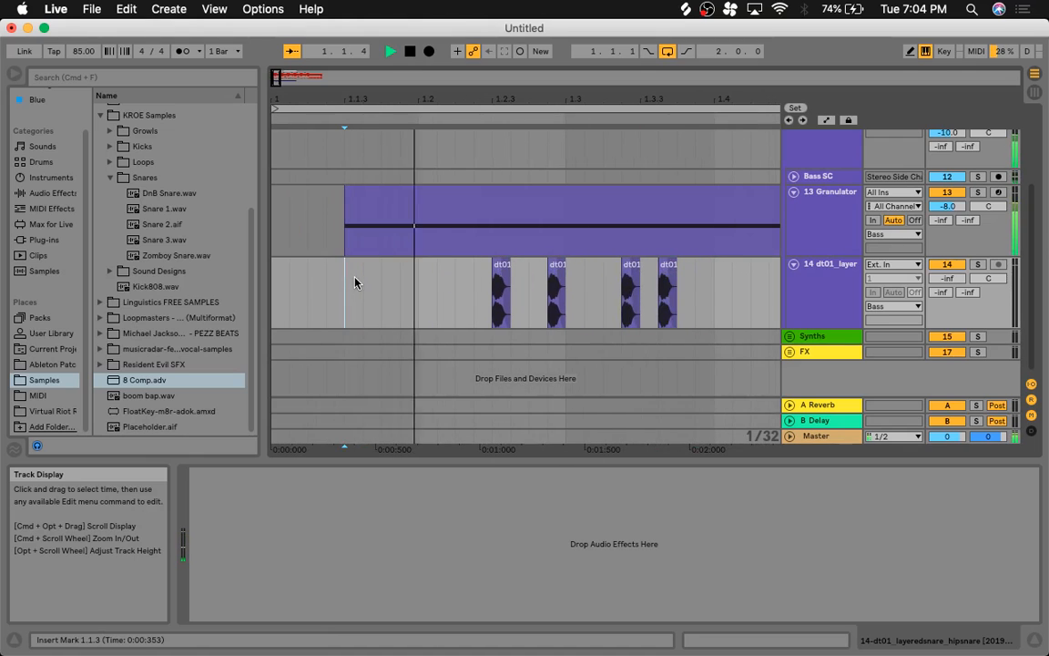
key("space")
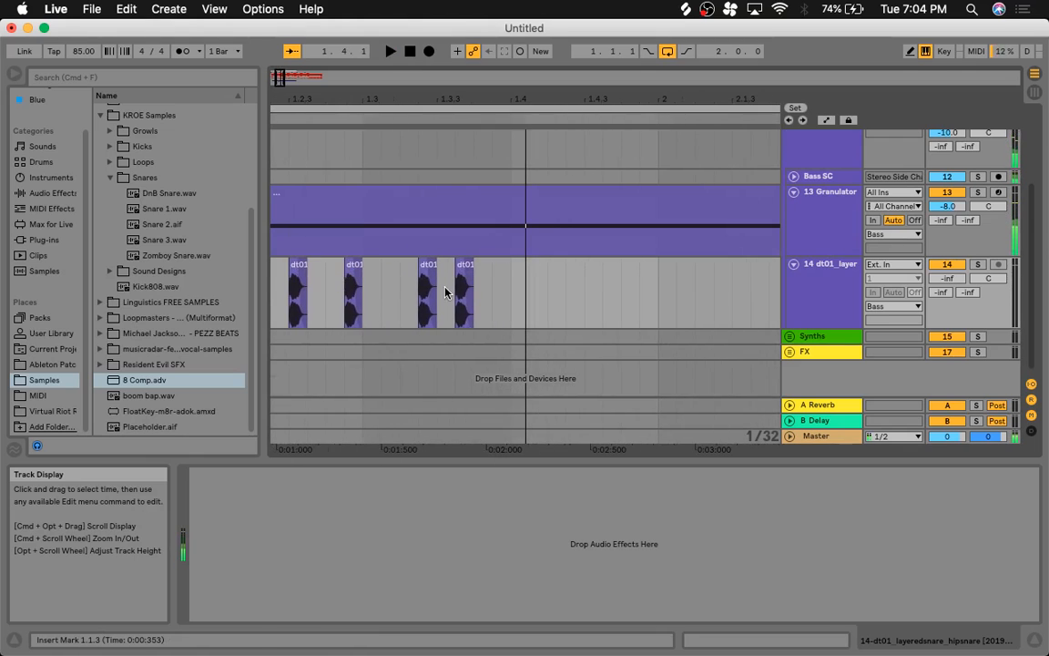
Step: Move the fourth snare clip a 1/32 note later to start at 1.3.4, and play from near 1.1.3
scroll(553, 302, "left", 2)
scroll(553, 303, "up", 1)
left_click_drag(513, 284, 531, 283)
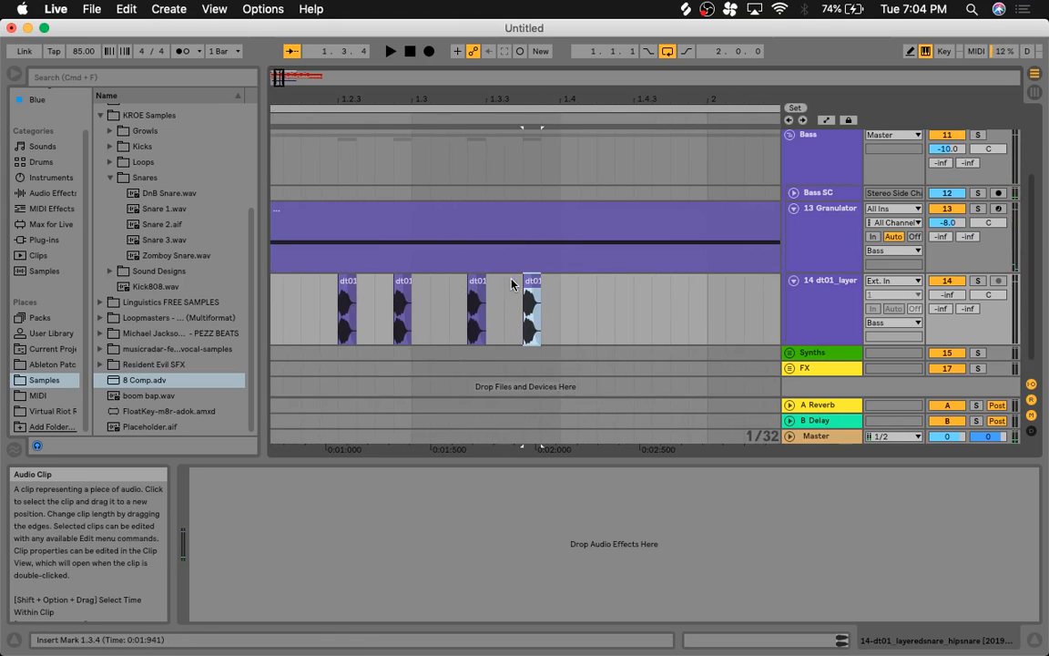
scroll(345, 305, "left", 3)
scroll(344, 304, "down", 1)
scroll(288, 291, "left", 5)
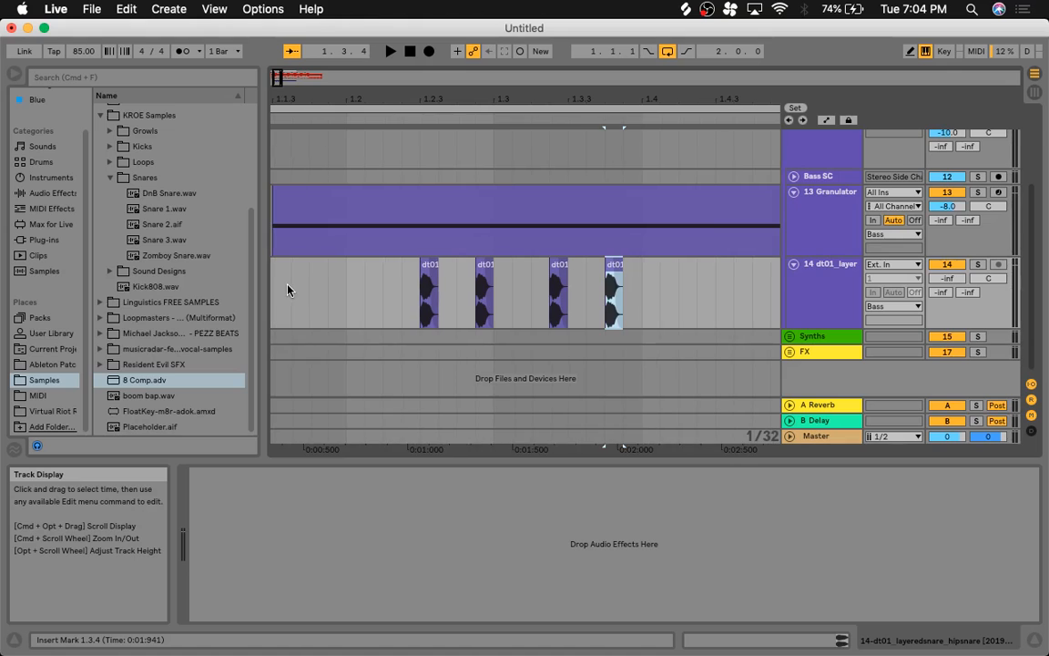
left_click(347, 286)
key("space")
scroll(347, 286, "right", 5)
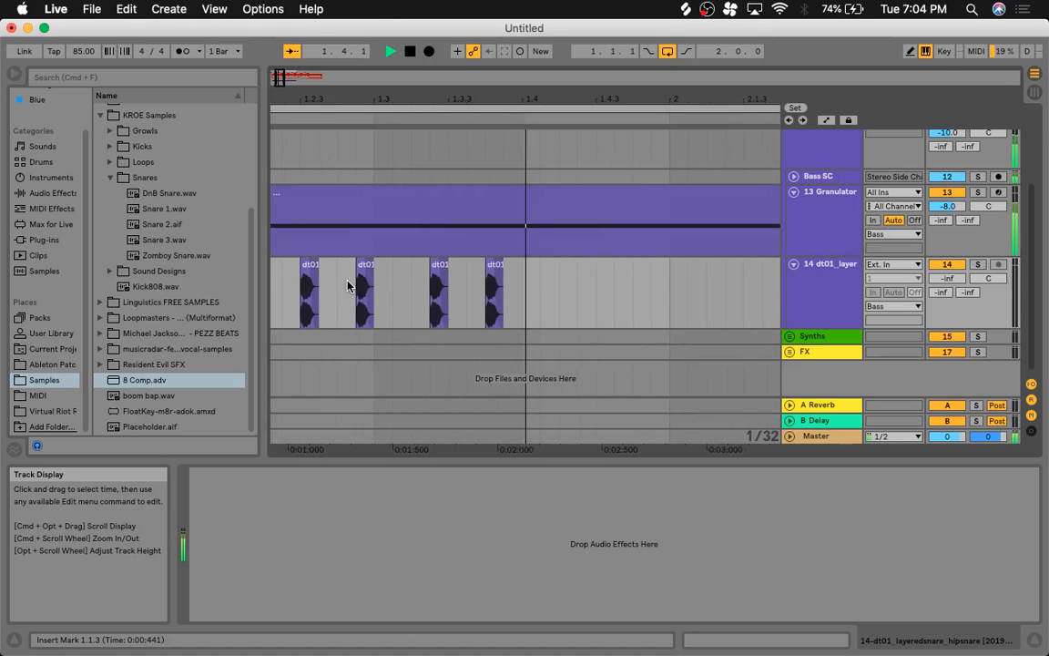
key("space")
Step: Shift the fourth snare clip to end at 1.4 and the third to start at 1.3.2, and play from 1.1.4
left_click_drag(507, 265, 544, 266)
scroll(395, 286, "left", 4)
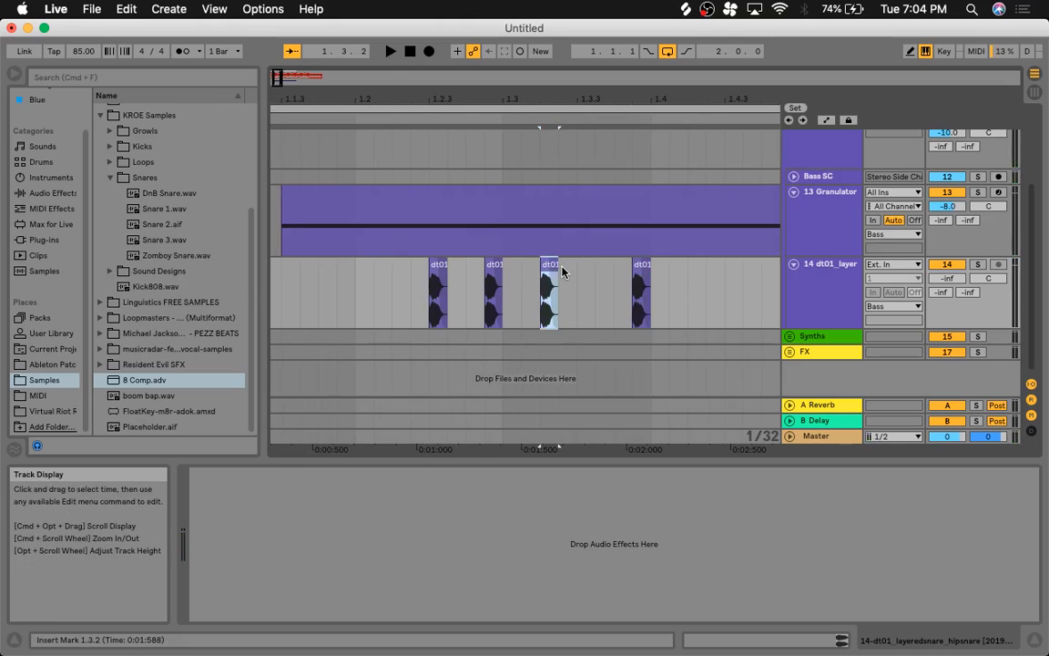
left_click(313, 276)
scroll(313, 276, "left", 2)
key("space")
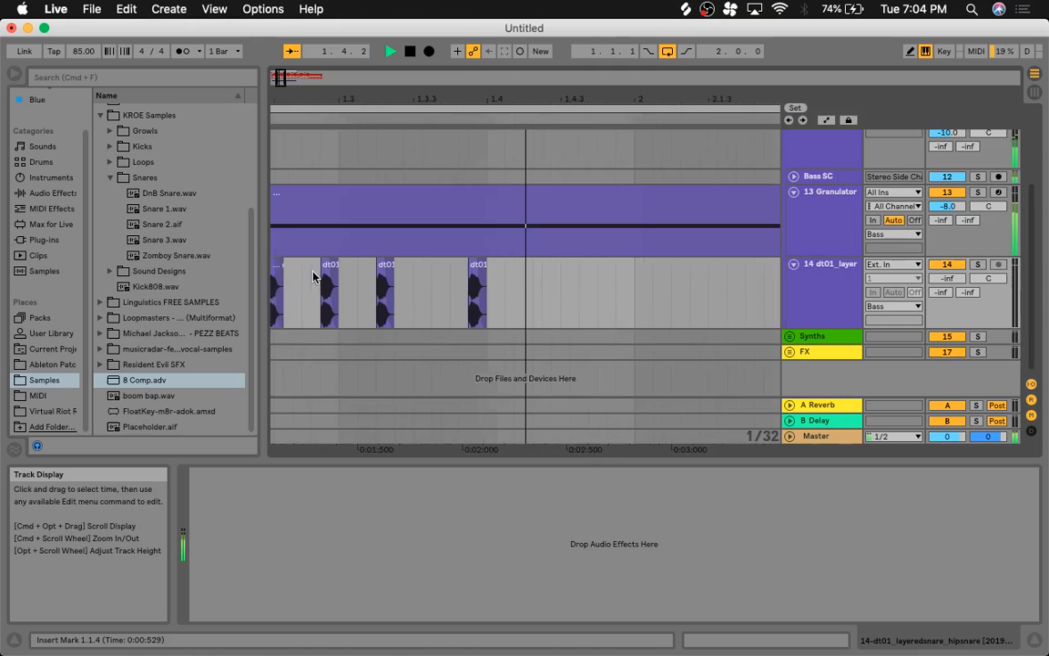
key("space")
Step: Play from the start of the bass clip at 1.1.3 to check the respaced snare triggers
scroll(314, 276, "left", 6)
left_click_drag(276, 81, 277, 70)
left_click(313, 287)
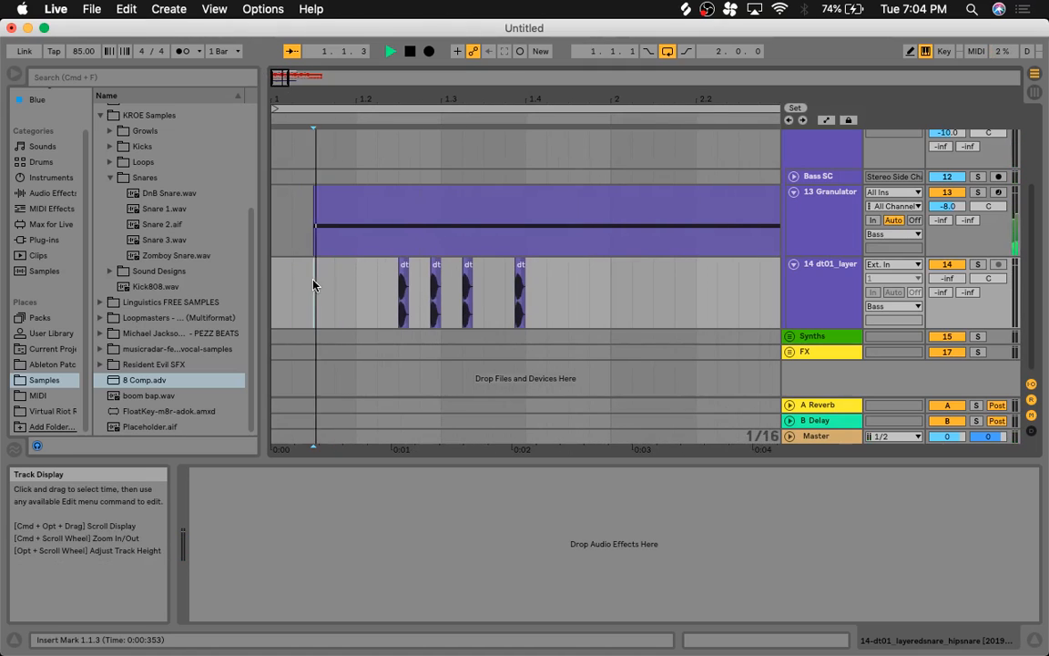
key("space")
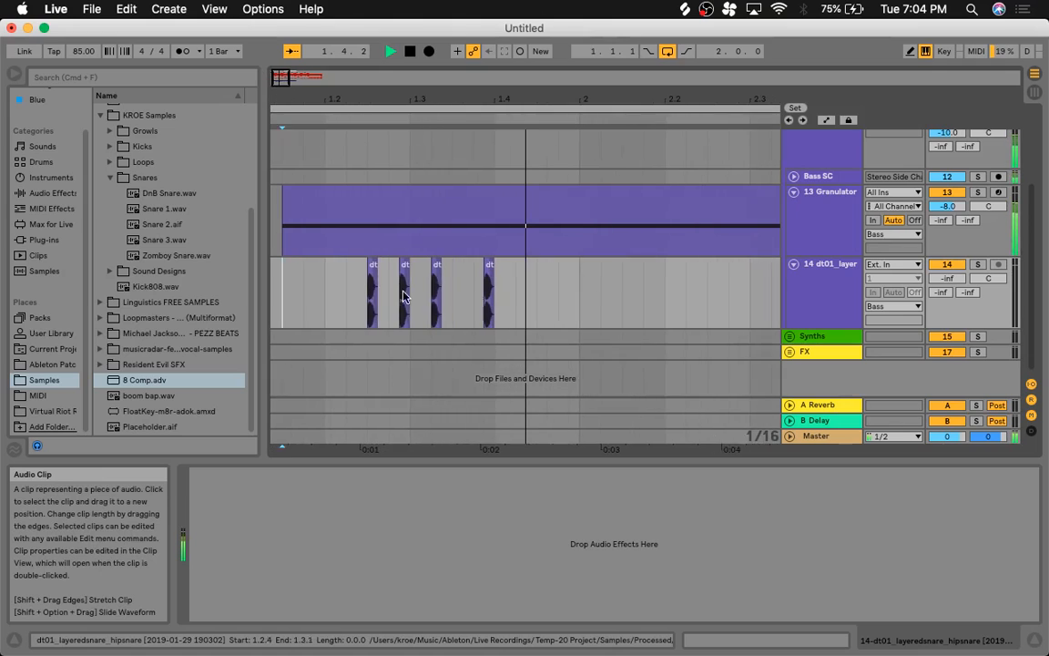
key("space")
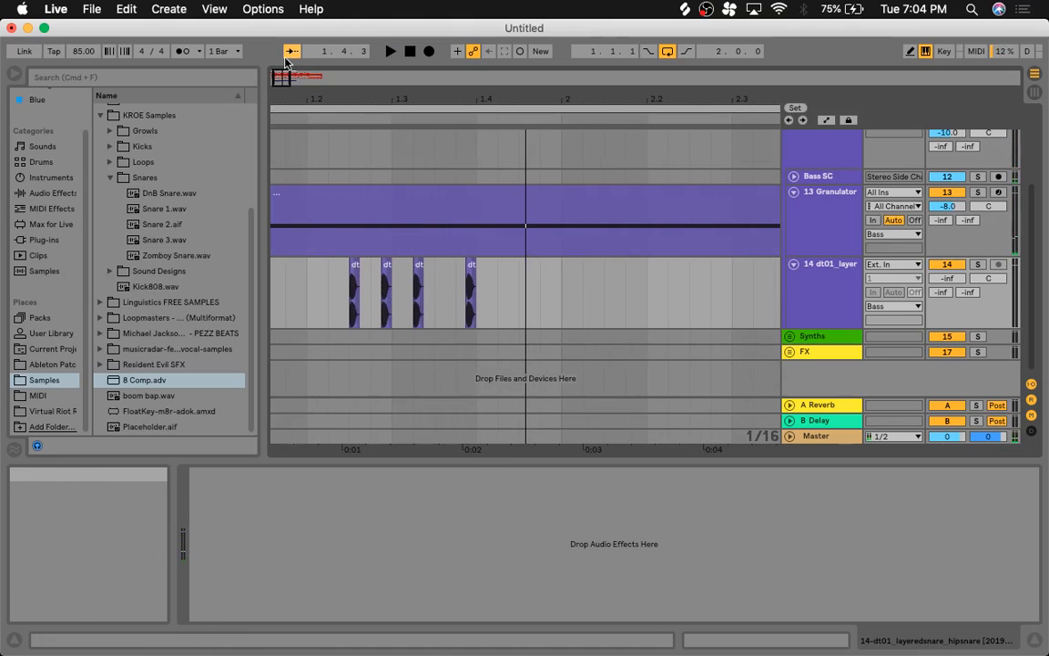
Step: Add two duplicates of the fourth snare clip, one starting at 1.4.2 and one ending at 1.4.4, and play from 1.1.4
left_click_drag(280, 71, 282, 81)
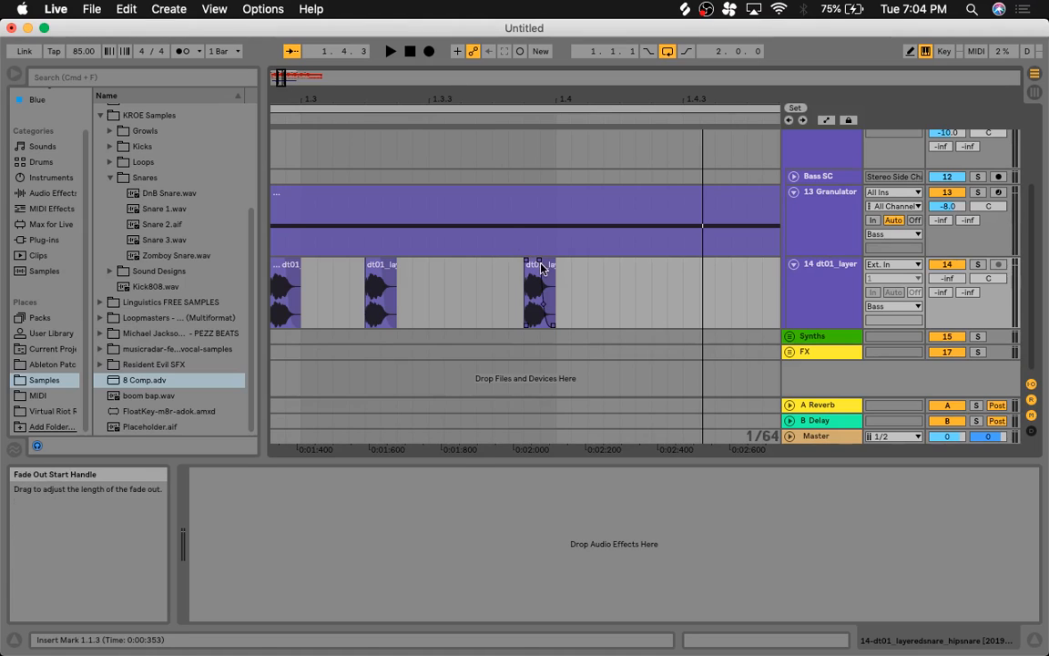
left_click(635, 295)
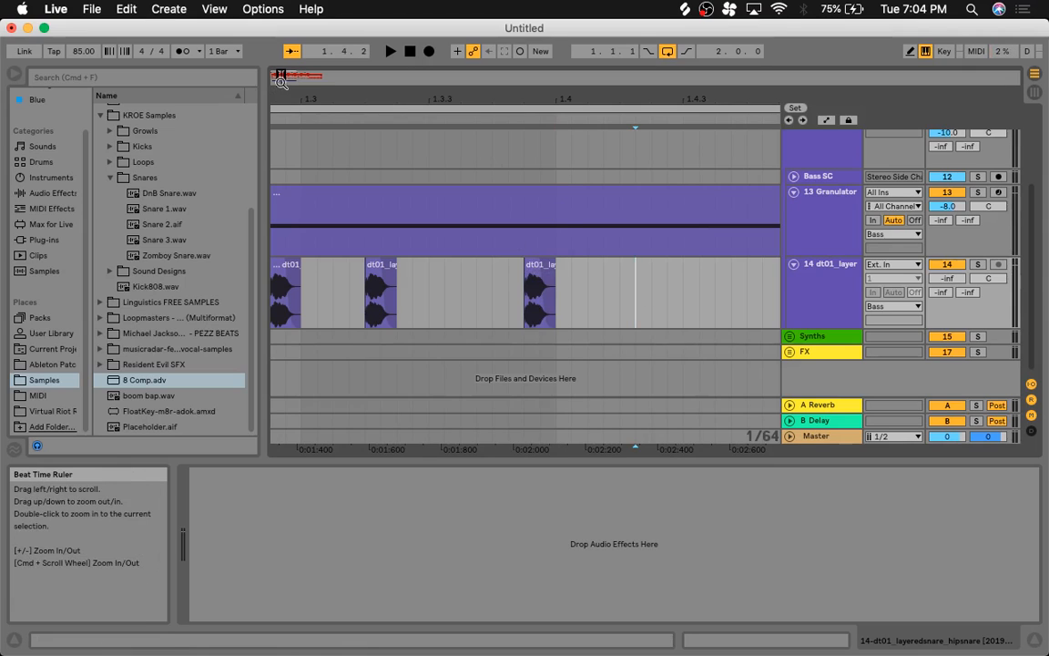
left_click_drag(282, 80, 282, 53)
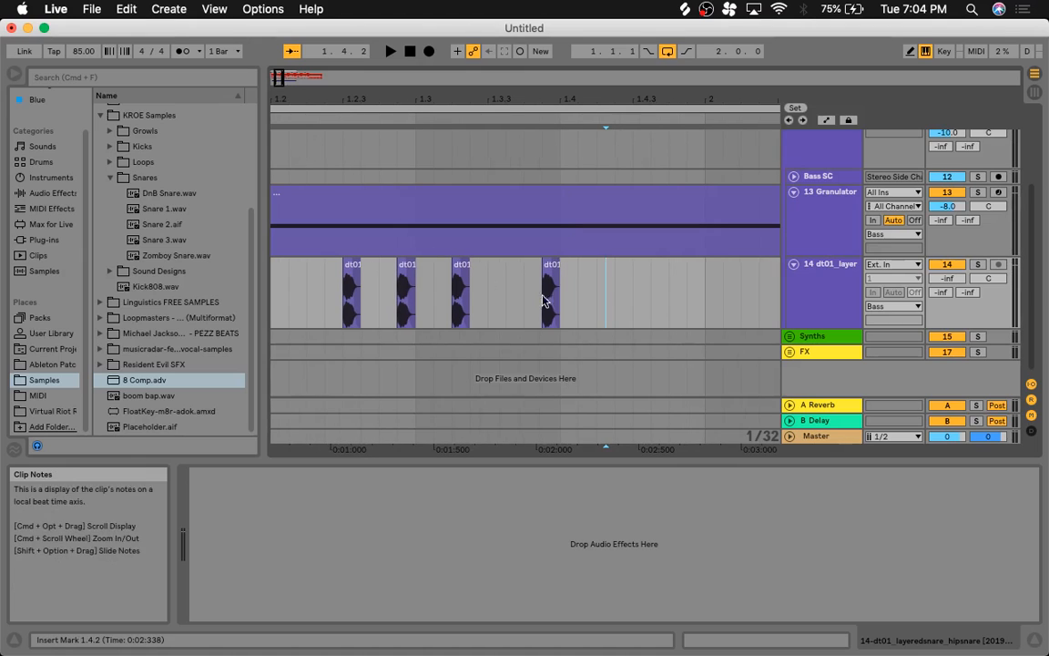
left_click(555, 265)
key("super+d")
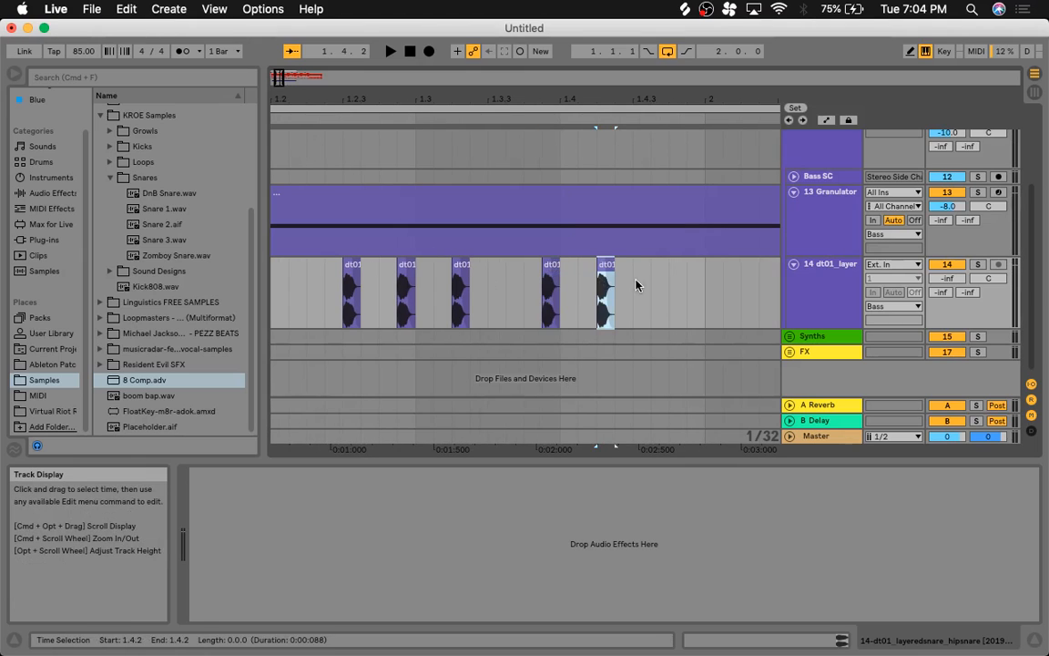
key("super+d")
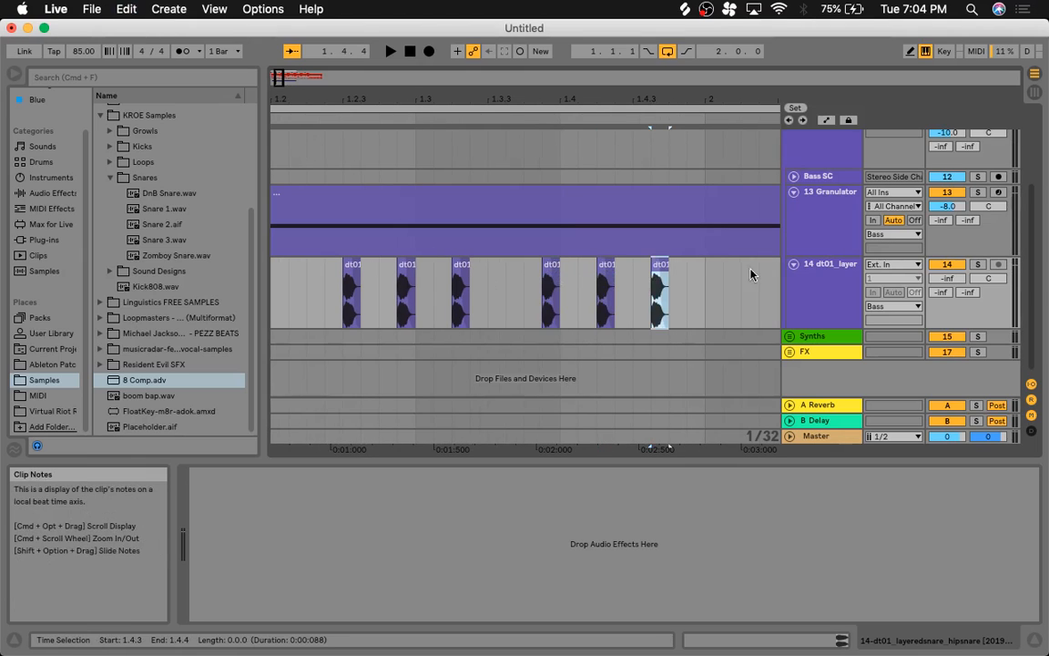
left_click(321, 282)
key("space")
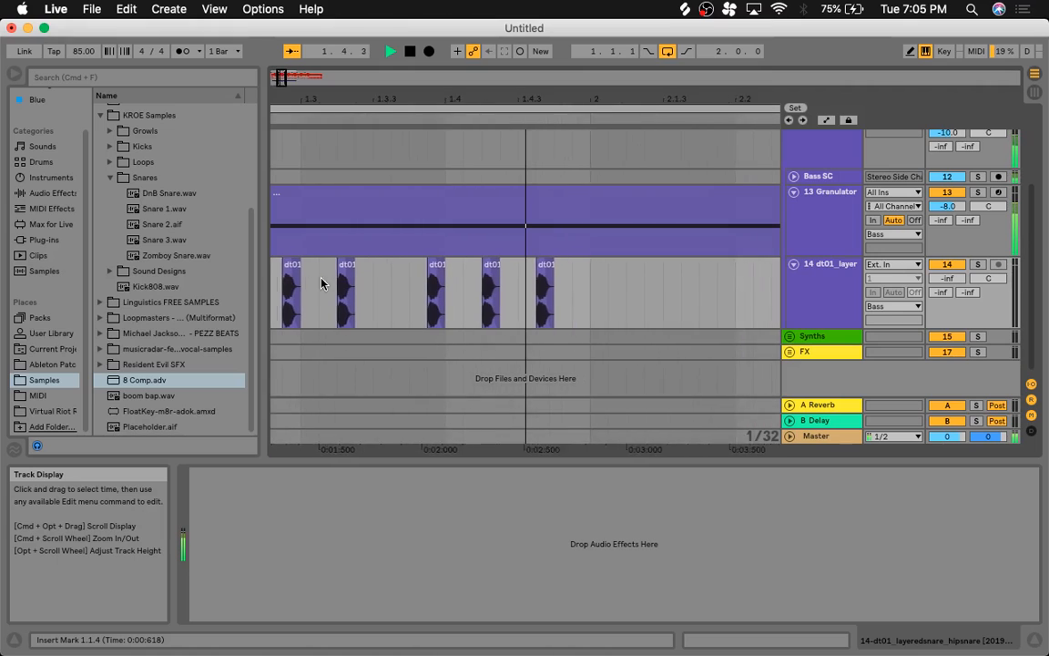
key("space")
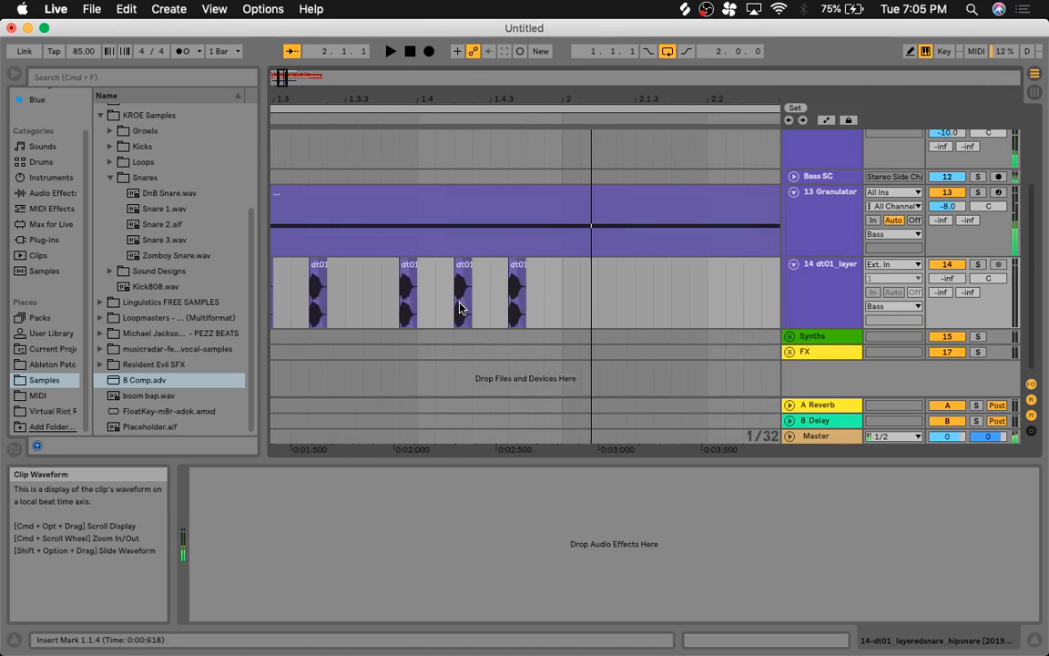
Step: Paste a snare clip at 2.1.2 and play from 1.4.4
left_click(581, 298)
left_click_drag(287, 79, 294, 78)
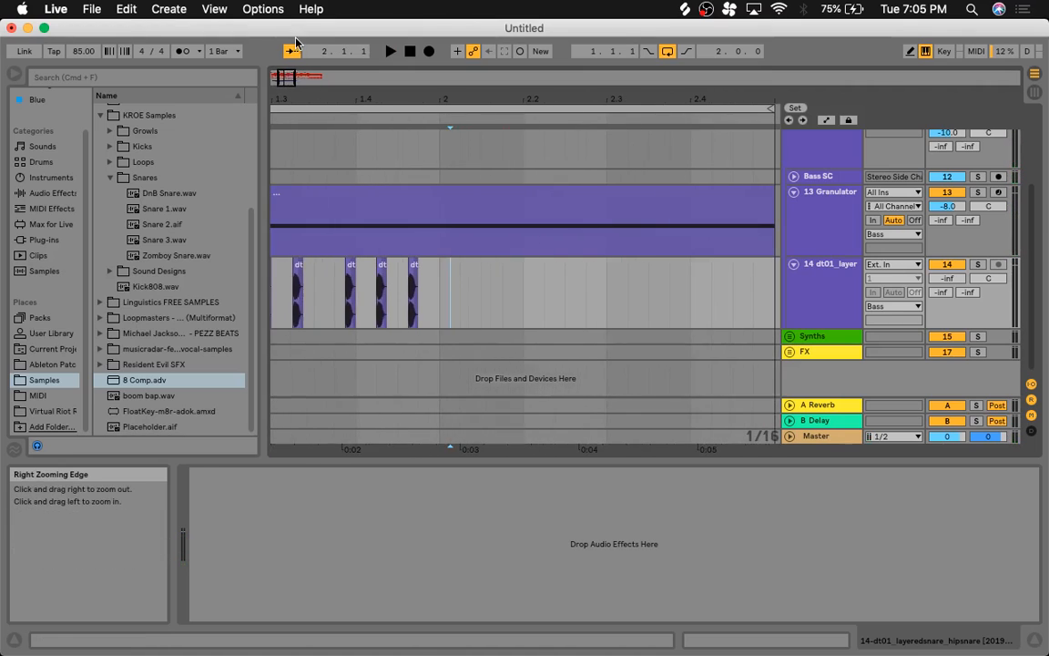
scroll(319, 276, "left", 3)
scroll(357, 282, "up", 1)
left_click(525, 310)
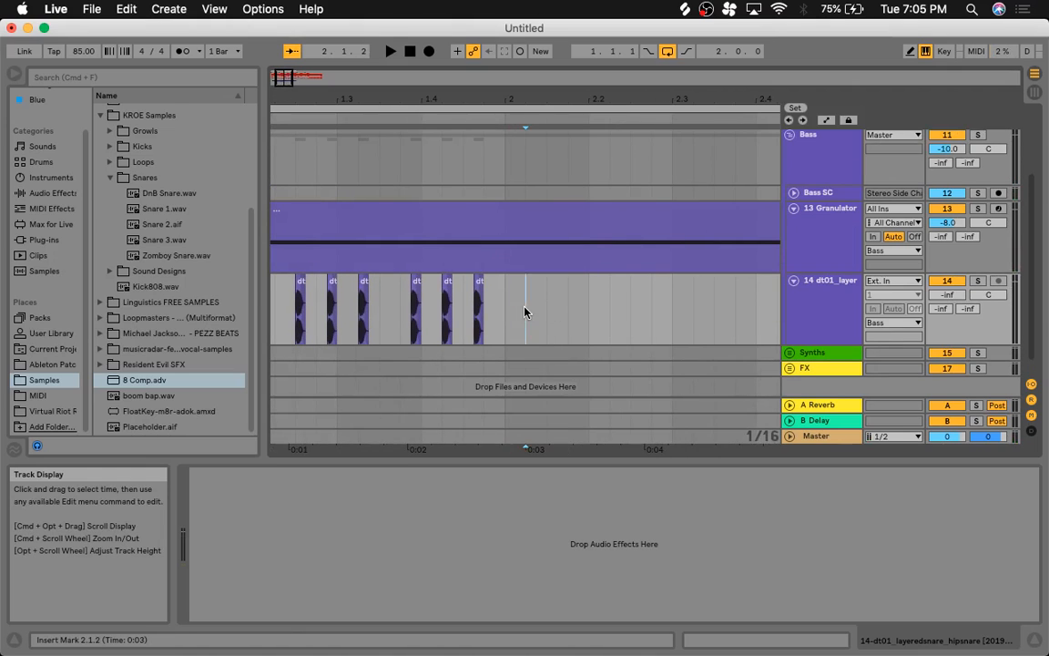
key("super+v")
left_click(487, 315)
key("space")
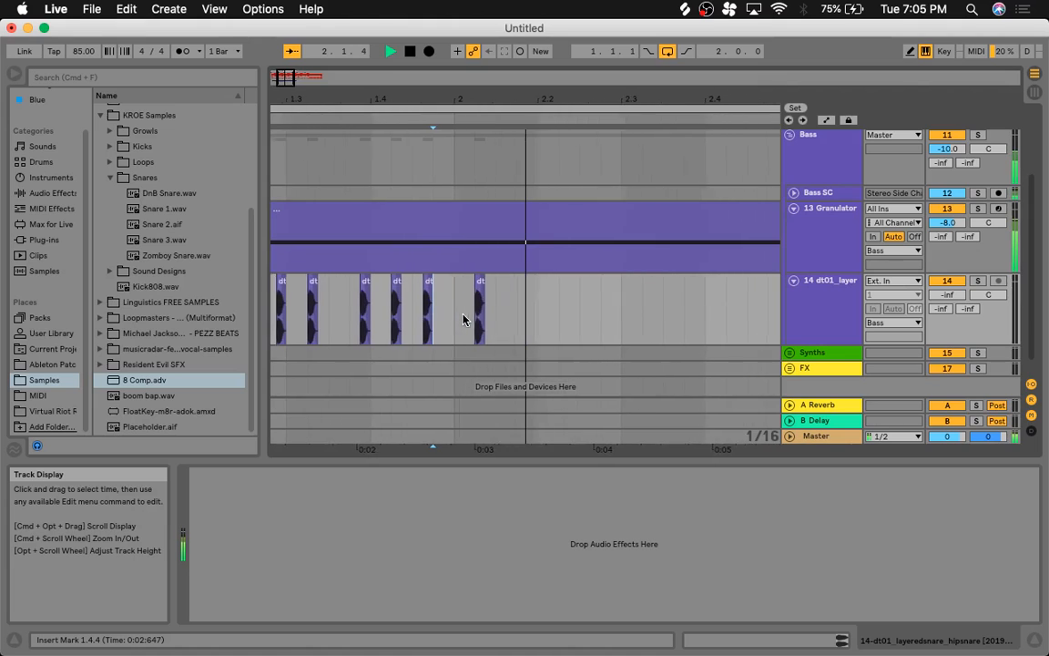
key("space")
Step: Play from 1.1.4 to listen to the sidechain rhythm running into bar 2
scroll(464, 321, "left", 2)
scroll(328, 296, "left", 2)
left_click(283, 299)
key("space")
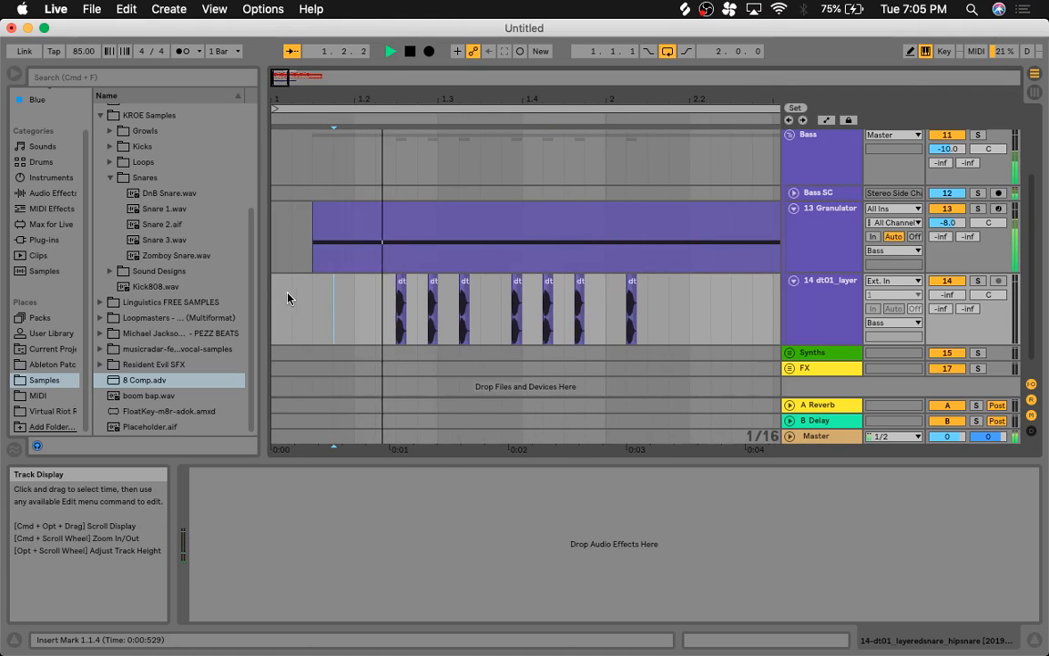
scroll(335, 312, "left", 1)
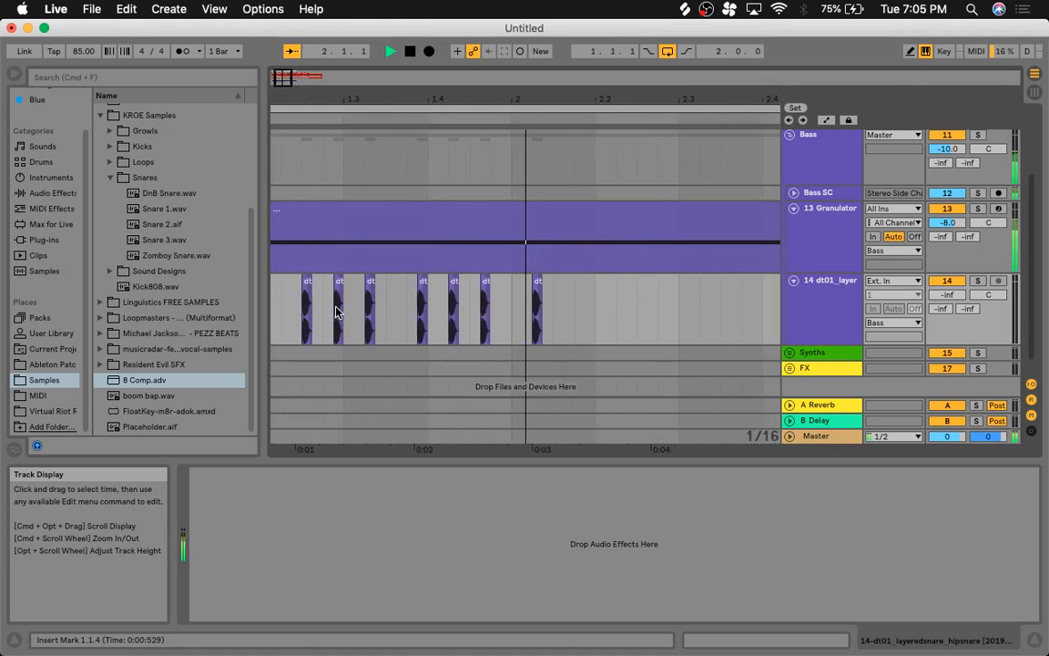
key("space")
Step: Paste two more snare clips in bar 2, one ending at 2.1.4 and one starting at 2.2.1
left_click_drag(286, 79, 284, 99)
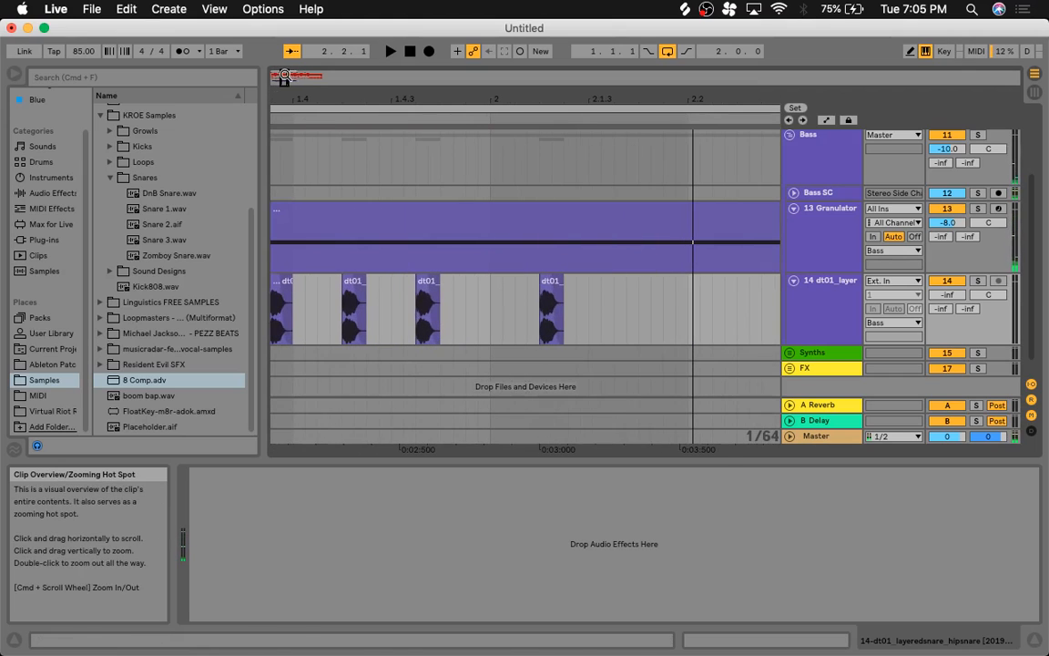
left_click(552, 282)
left_click(596, 295)
key("Right")
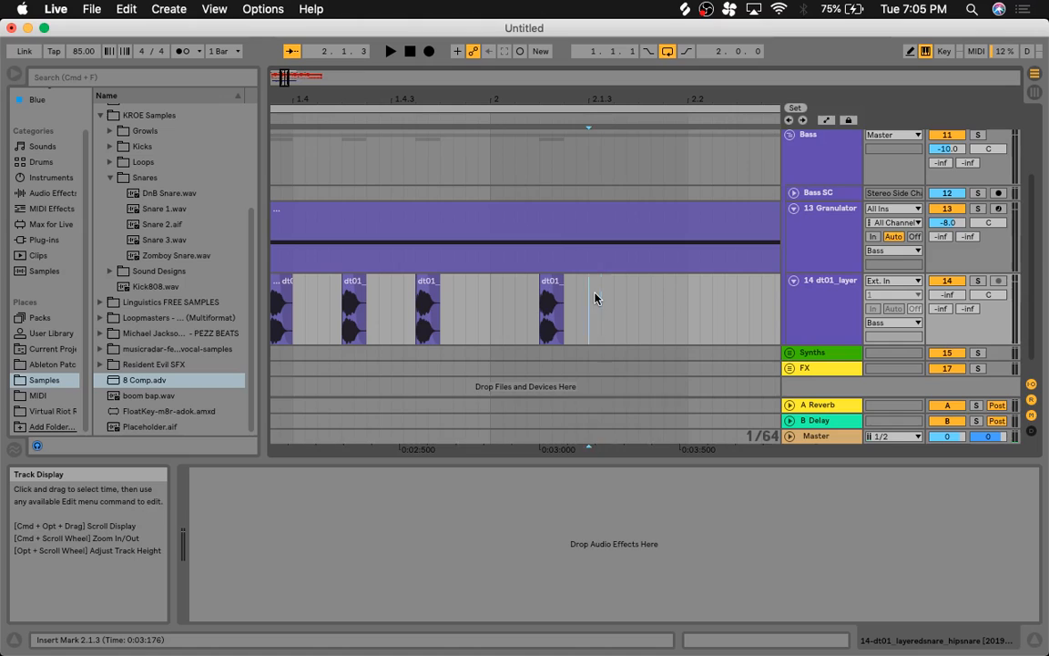
key("super+v")
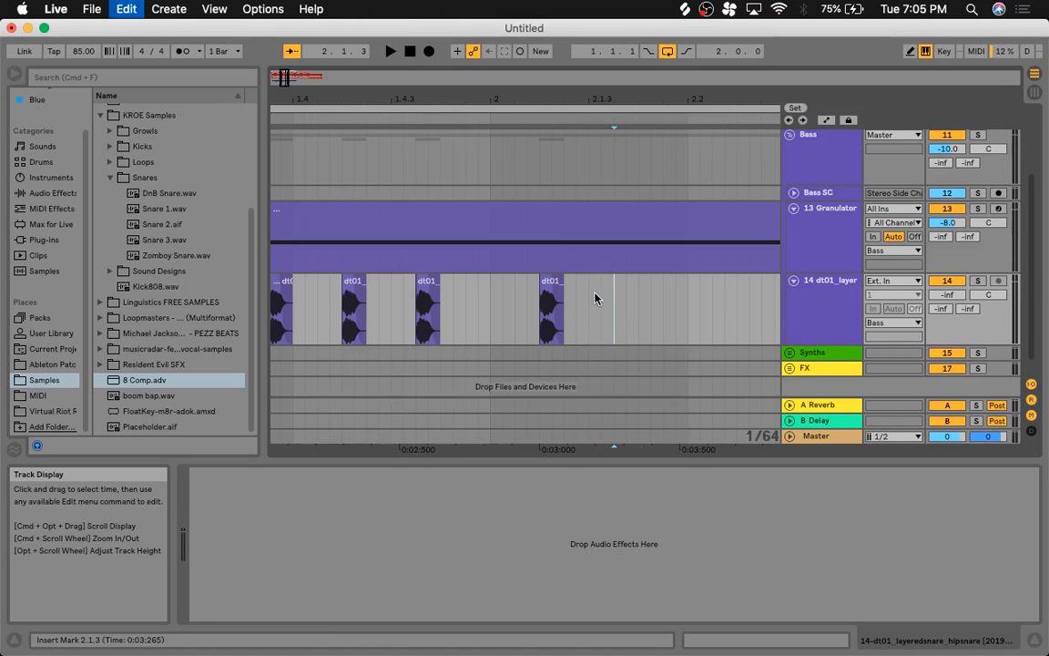
left_click(698, 320)
key("Left")
key("super+v")
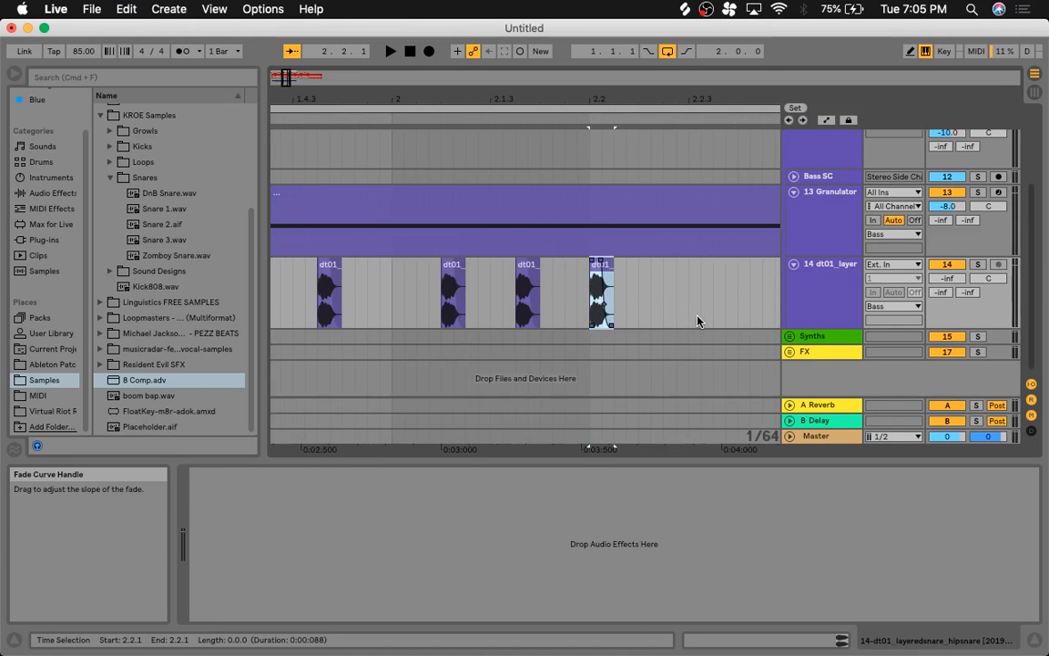
Step: Nudge the last snare clip later so that it ends at 2.2.3
key("Right")
key("Right")
key("Right")
key("Right")
key("Right")
key("Right")
key("Right")
key("Right")
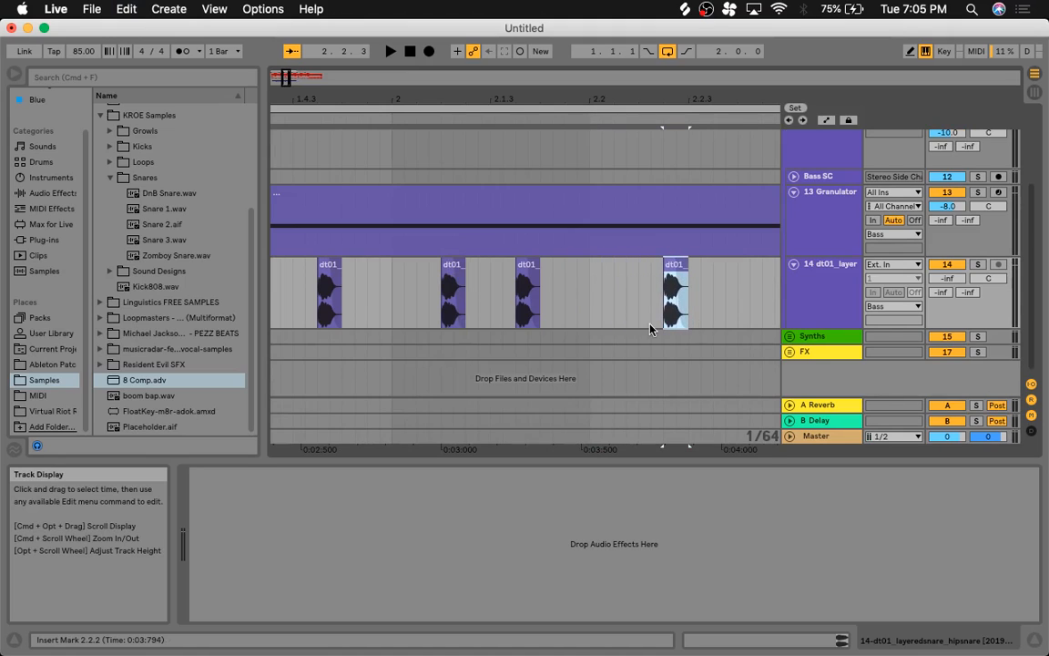
Step: Play the whole pattern from 1.1.3 to listen to the bass ducking through bar 2
scroll(650, 328, "left", 5)
left_click_drag(288, 79, 248, 9)
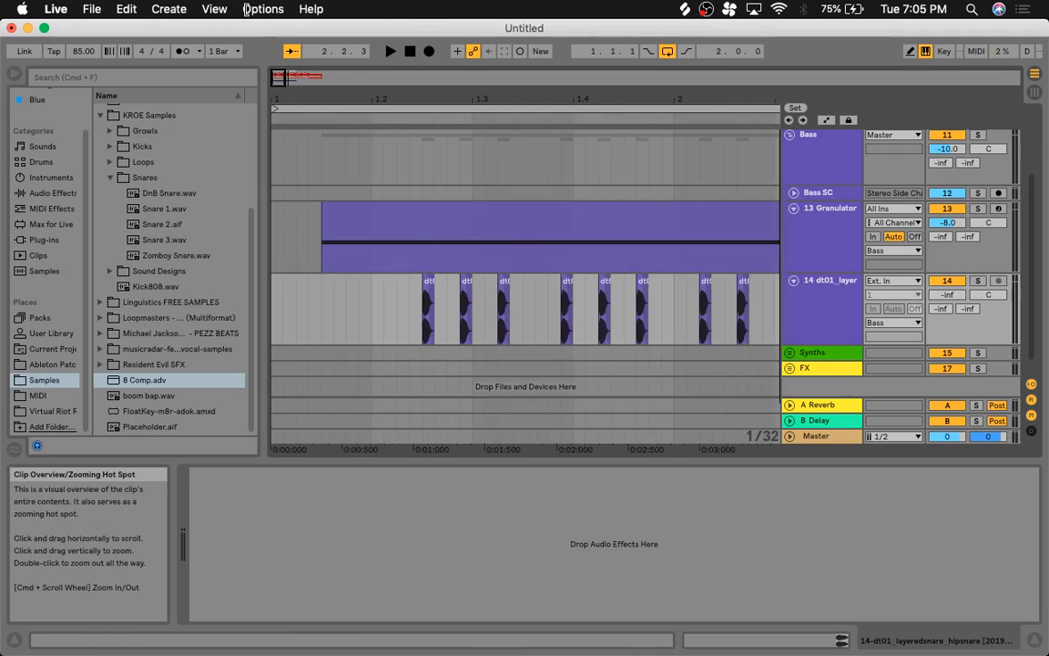
left_click_drag(284, 79, 279, 37)
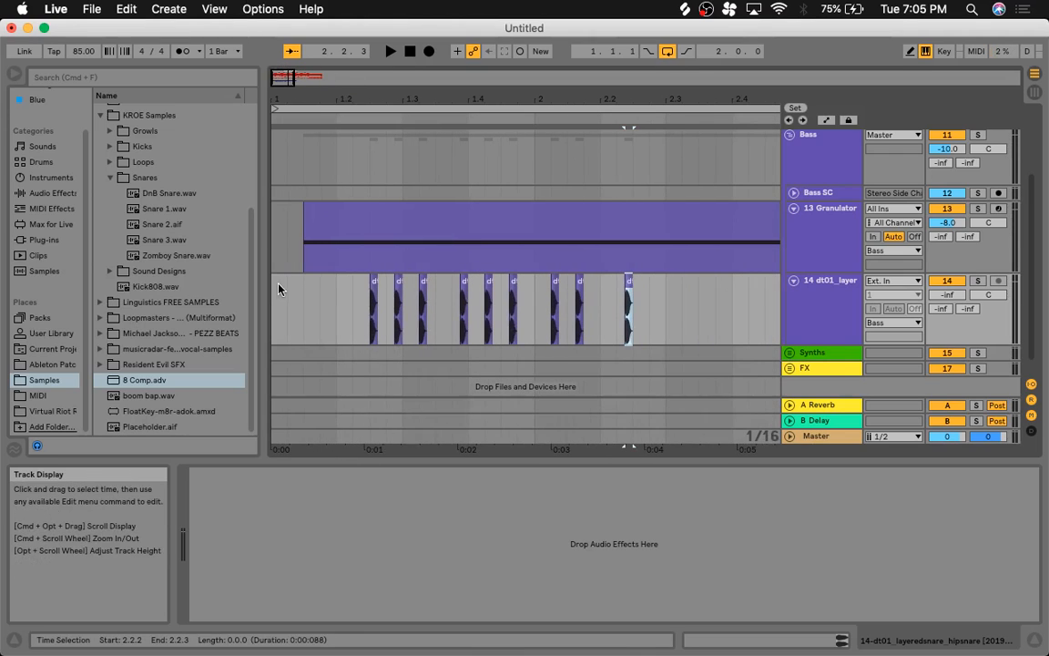
left_click(303, 306)
key("space")
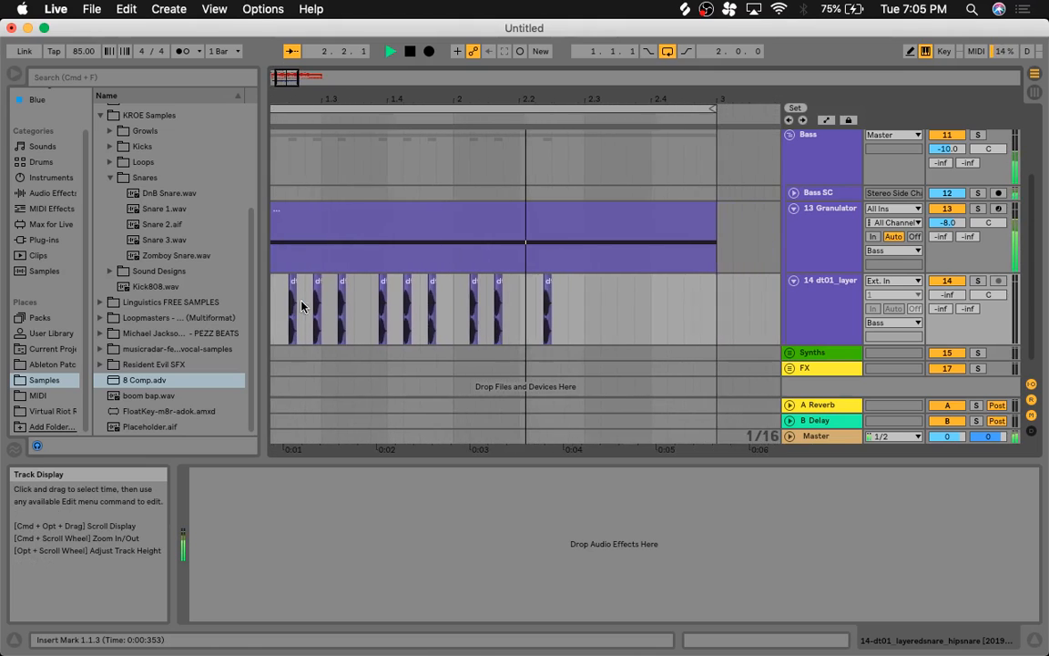
key("space")
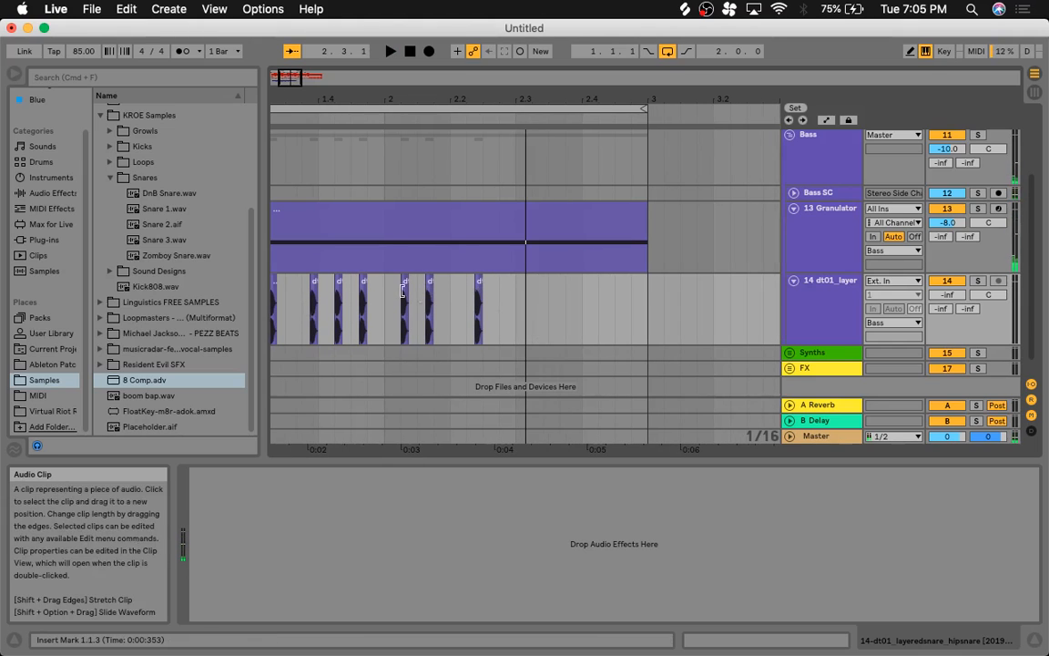
Step: Copy a snare clip, add one copy at 2.2.4 and another just after 2.3, and play from 2.1.4
left_click(380, 295)
key("cmd+c")
left_click(501, 303)
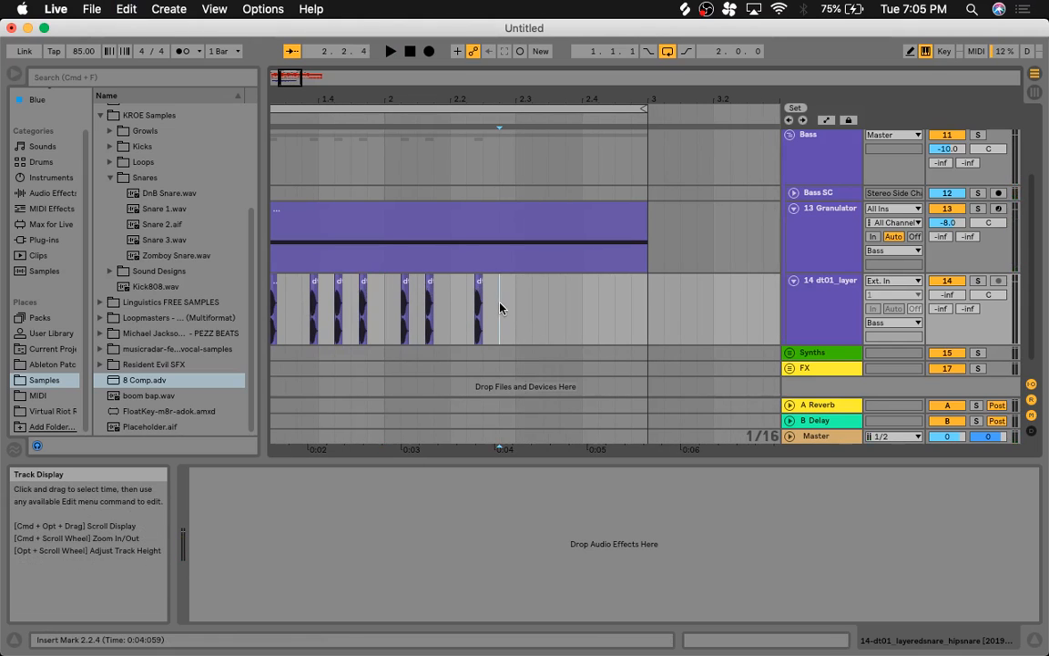
key("cmd+v")
left_click(440, 321)
key("space")
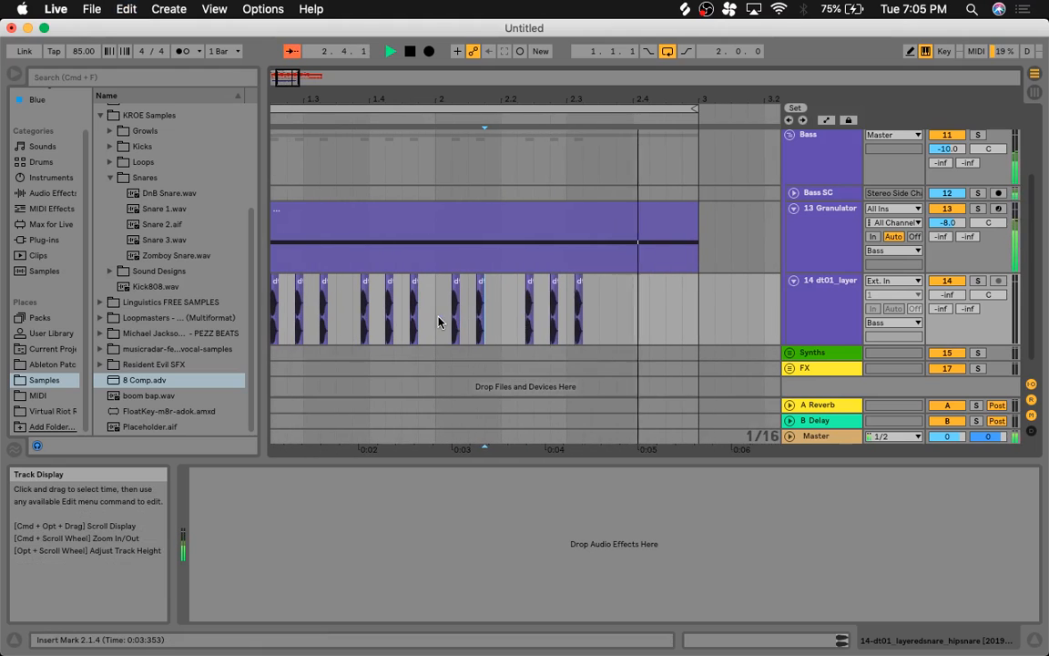
Step: Copy the snare clip at 2.1.3, place the copy at 2.4.1, and play from the new clip
scroll(484, 328, "left", 2)
scroll(484, 328, "down", 1)
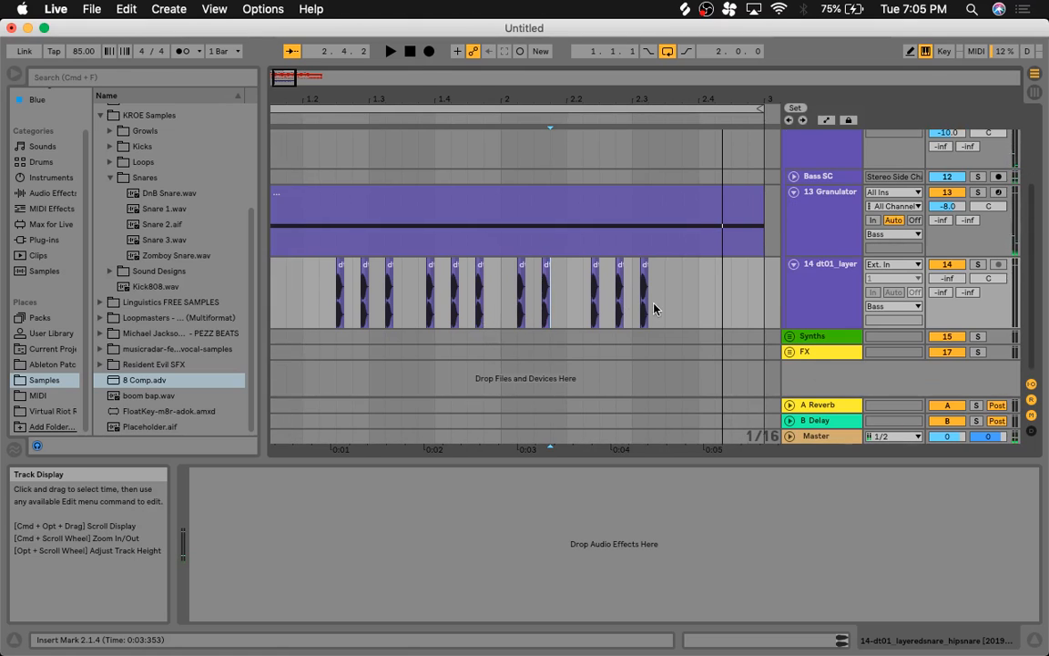
left_click(546, 265)
left_click(705, 286)
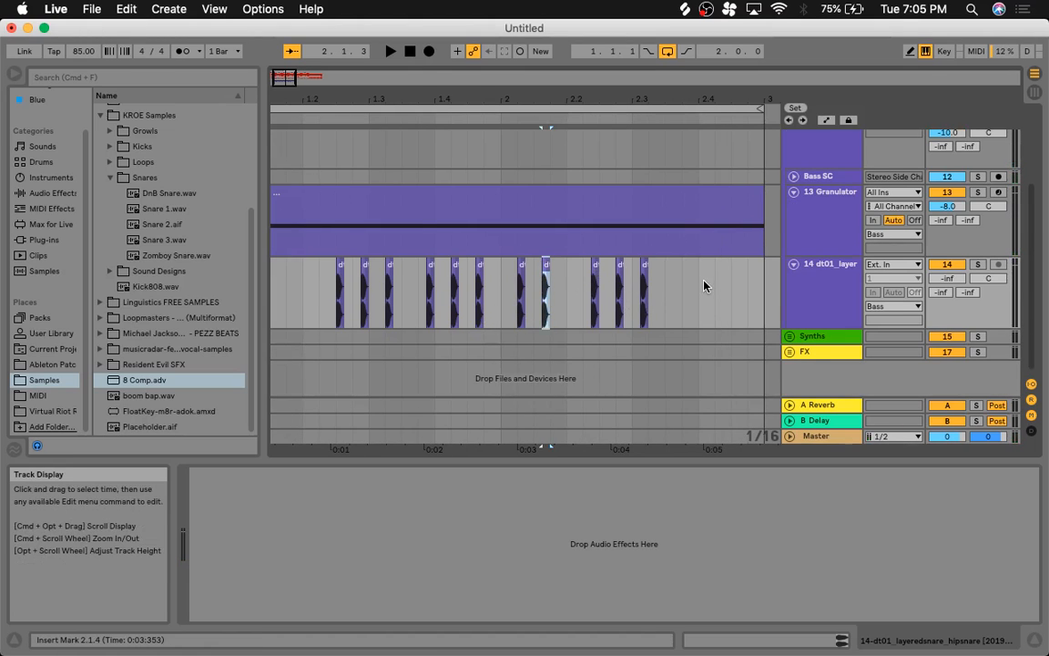
key("space")
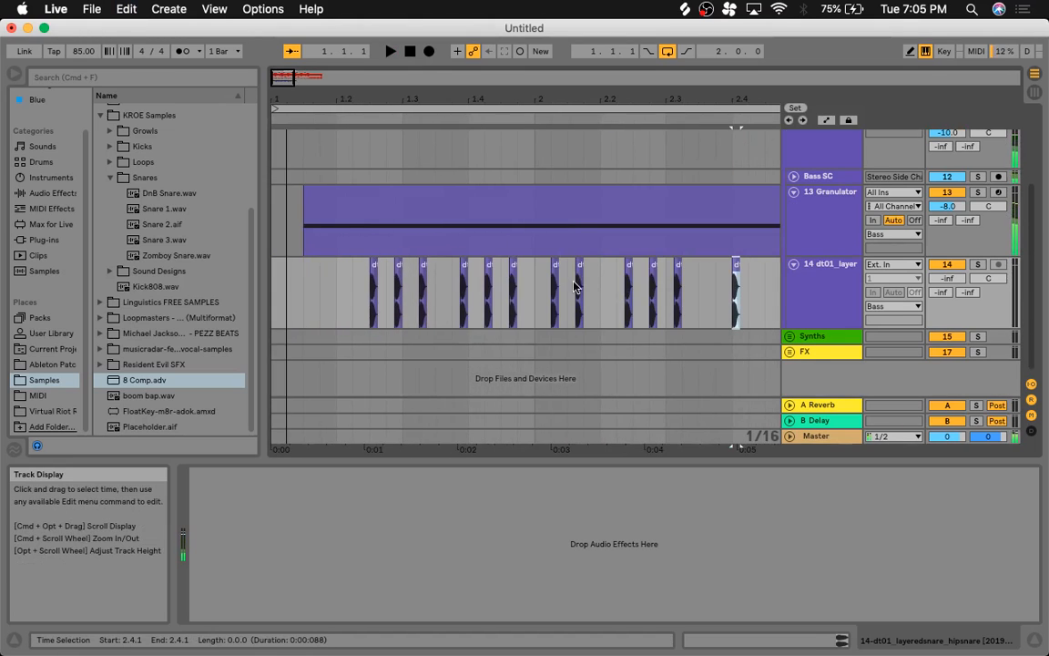
Step: Play from 2.2.4 to hear the bass ducking against the last snare clips of bar 2
left_click(656, 310)
key("space")
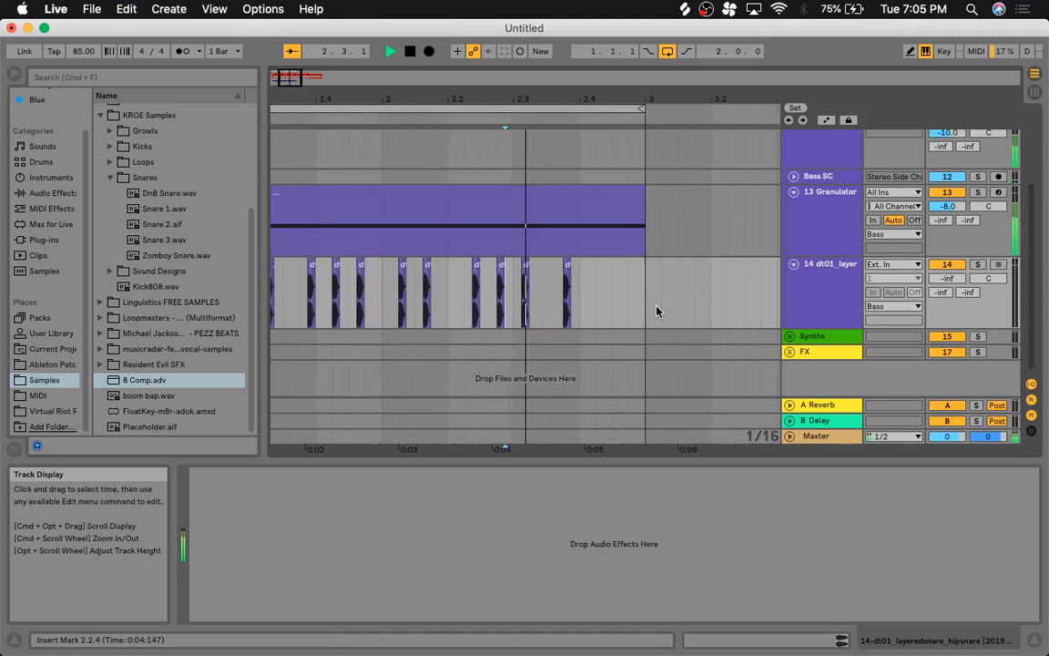
scroll(614, 309, "left", 3)
key("space")
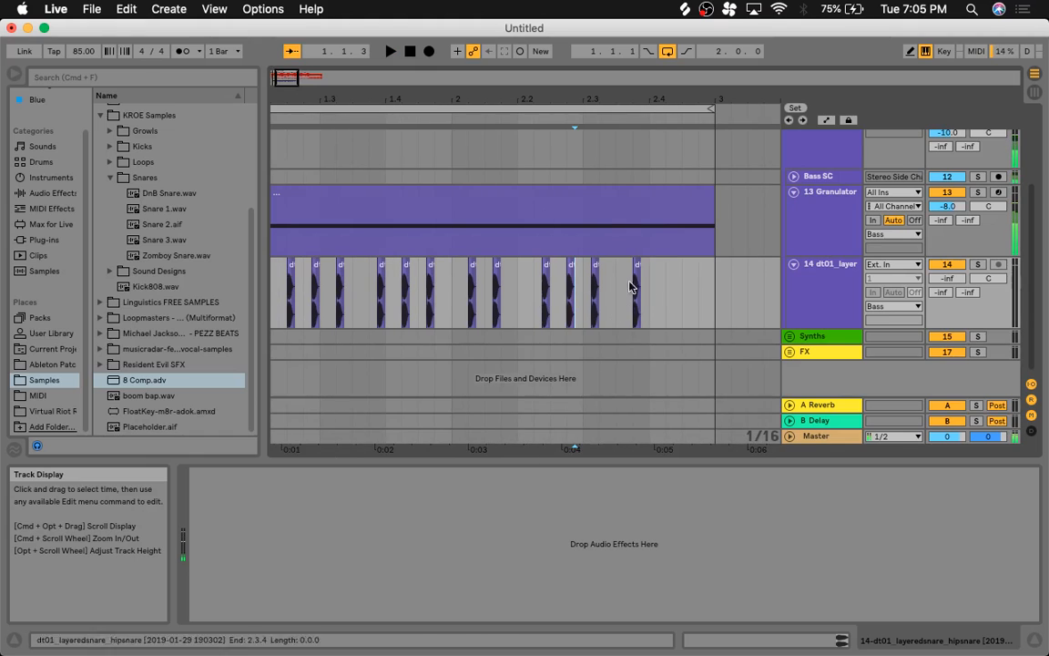
Step: Play the full two-bar pattern from 1.1.1 to listen to the bass rhythm with all the snare triggers
scroll(583, 282, "left", 3)
left_click_drag(282, 78, 282, 63)
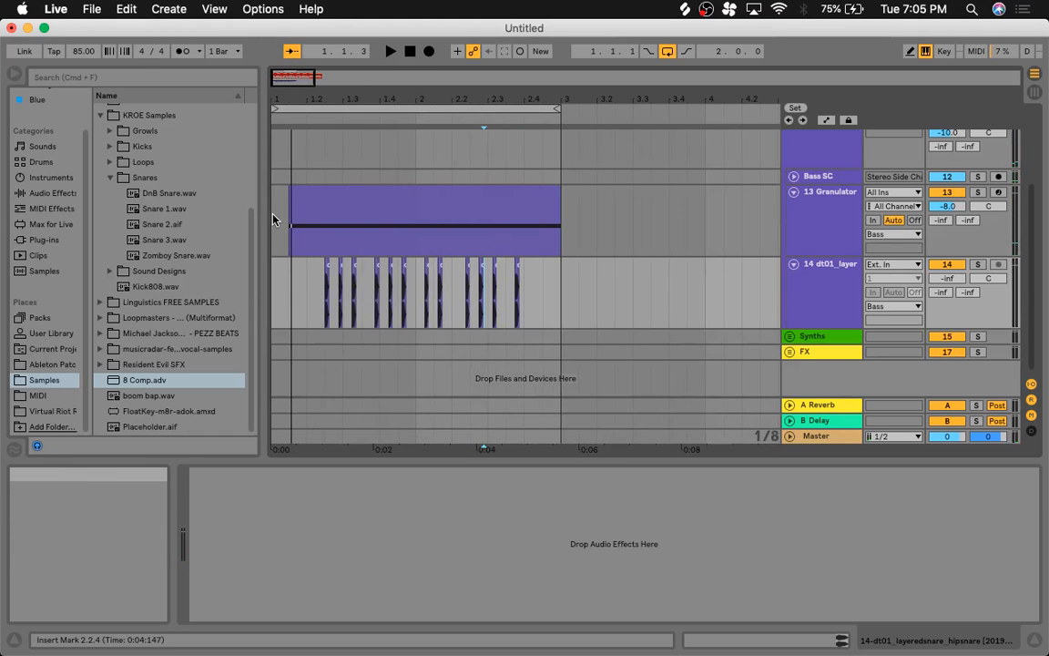
left_click(275, 218)
key("space")
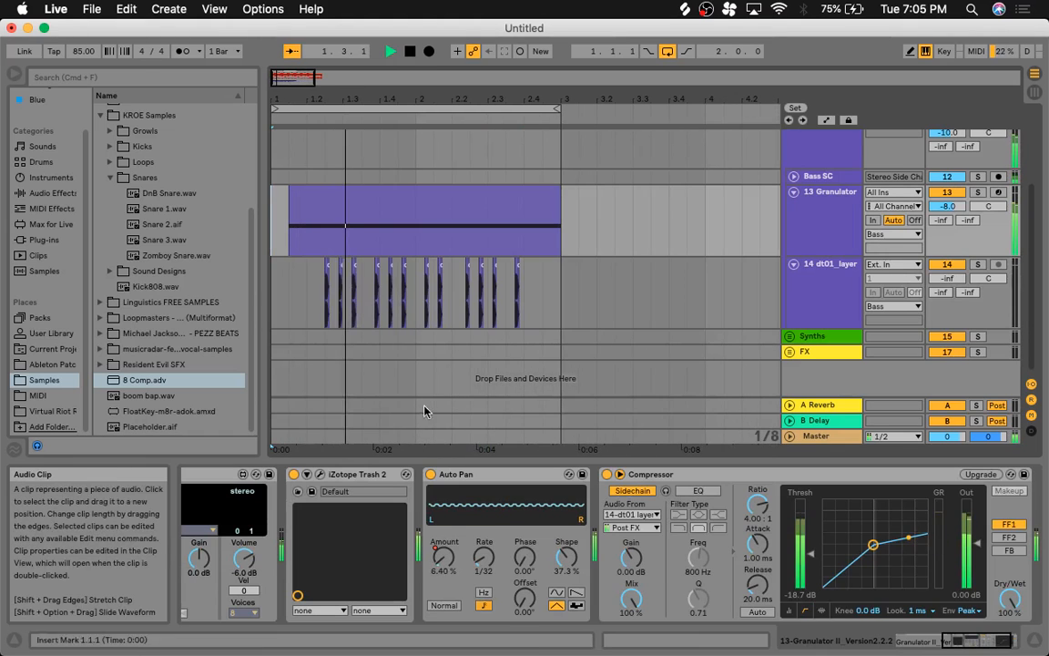
scroll(501, 574, "left", 6)
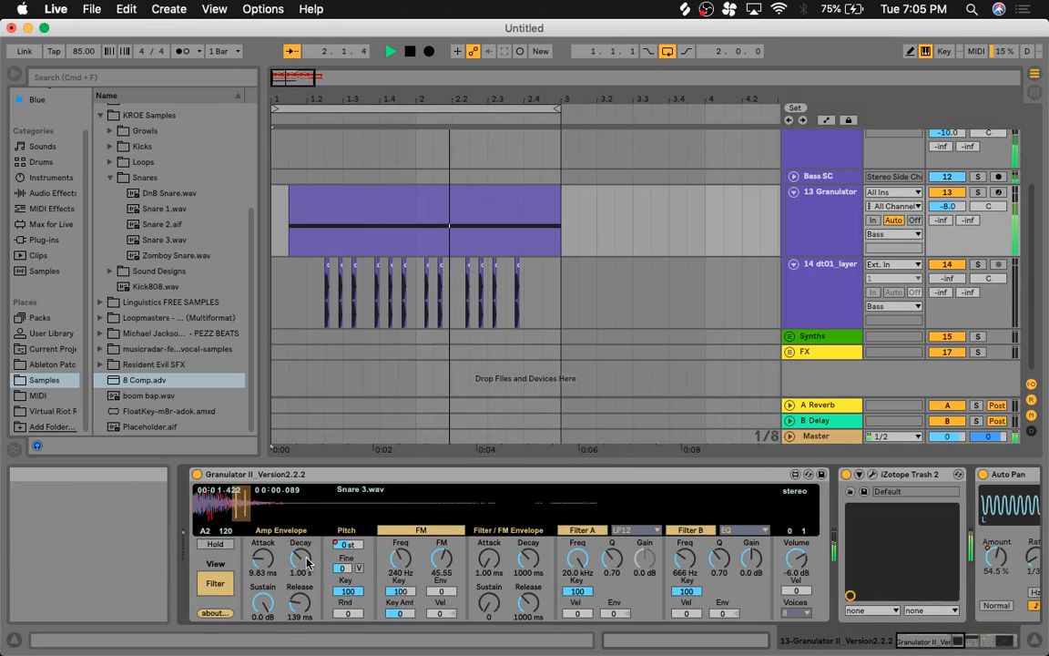
mouse_move(316, 98)
left_mouse_down()
mouse_move(292, 83)
mouse_move(292, 114)
mouse_move(305, 110)
left_mouse_up()
key("space")
scroll(504, 299, "left", 2)
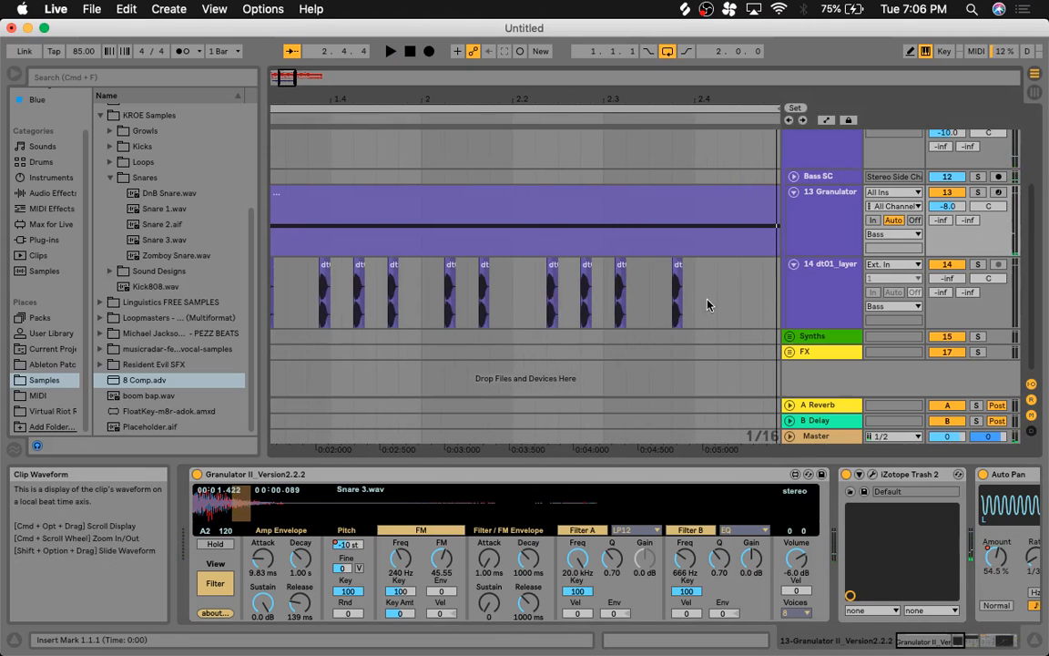
scroll(676, 262, "left", 3)
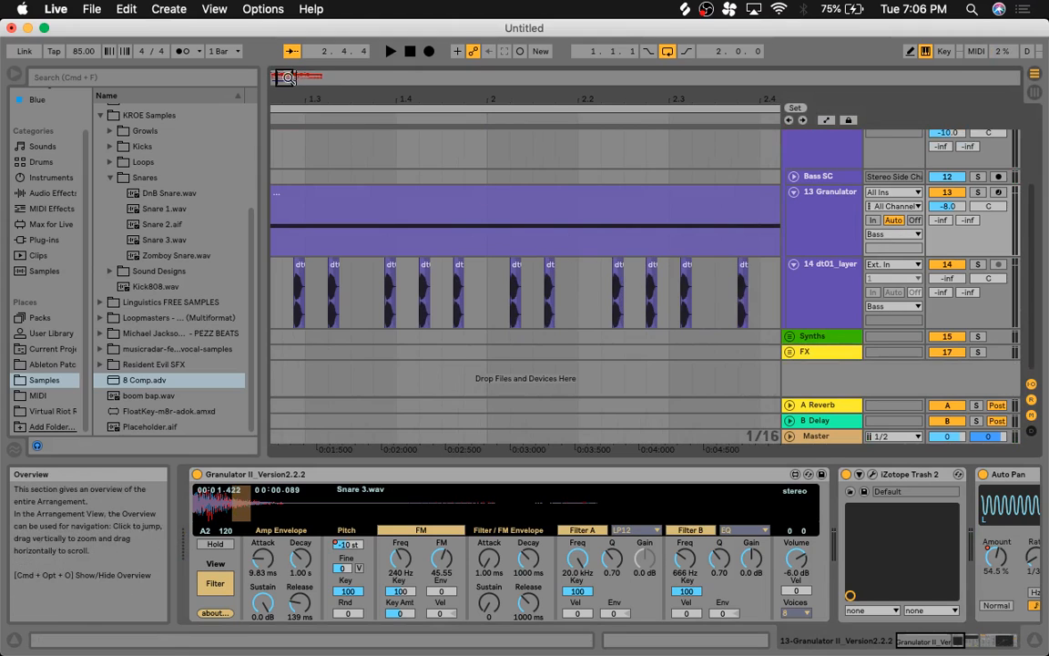
Step: Play from 1.4.4 to check the timing of the snare clips at the start of bar 2
left_click_drag(284, 78, 287, 104)
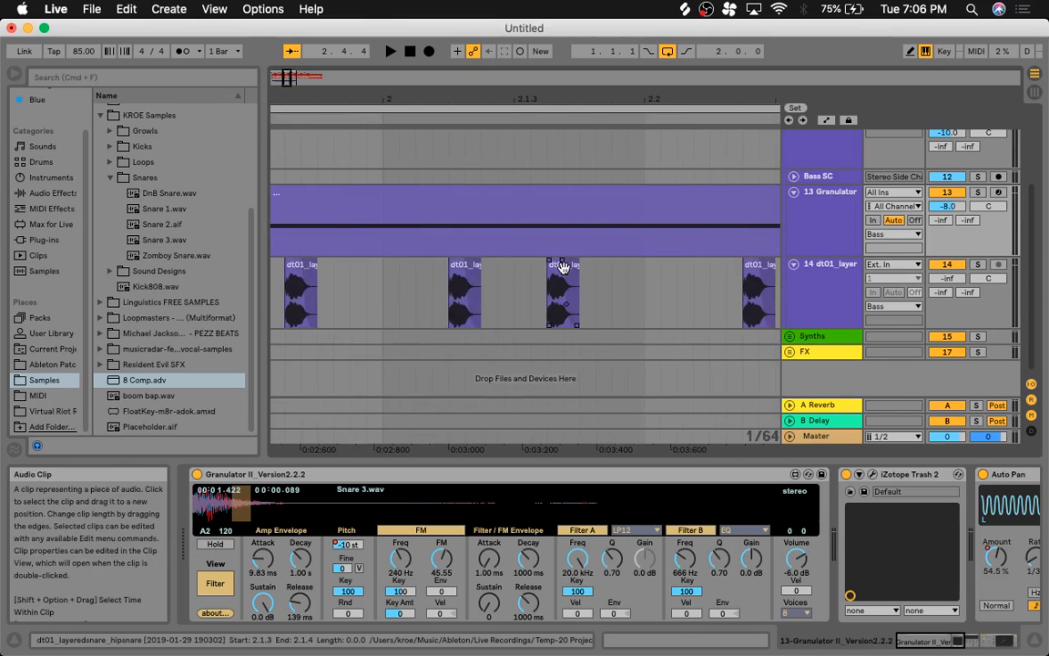
left_click_drag(564, 266, 547, 265)
left_click(366, 281)
key("space")
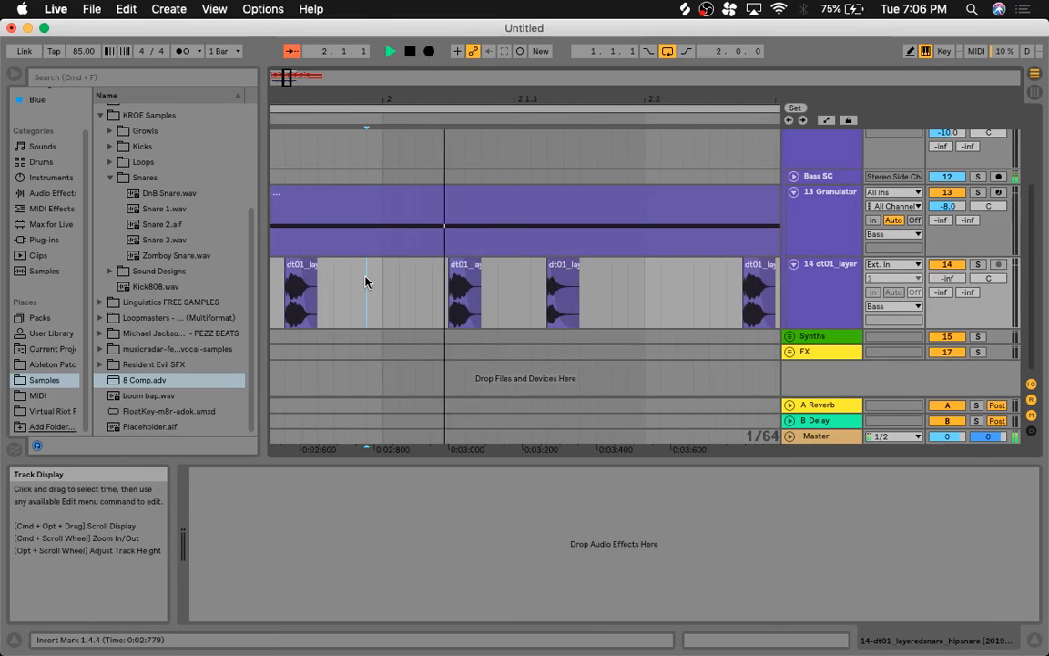
key("space")
Step: Play the pattern from 1.1.3 into bar 2 to listen to the bass against the snare triggers
scroll(620, 213, "left", 5)
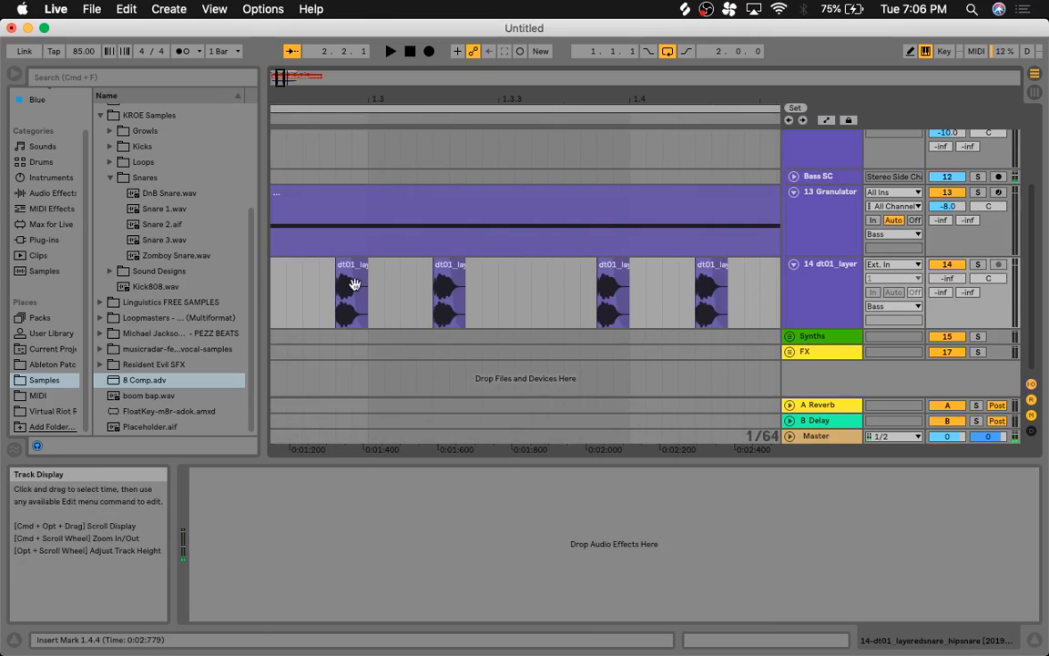
scroll(338, 273, "left", 3)
scroll(435, 298, "left", 3)
left_click(408, 297)
key("space")
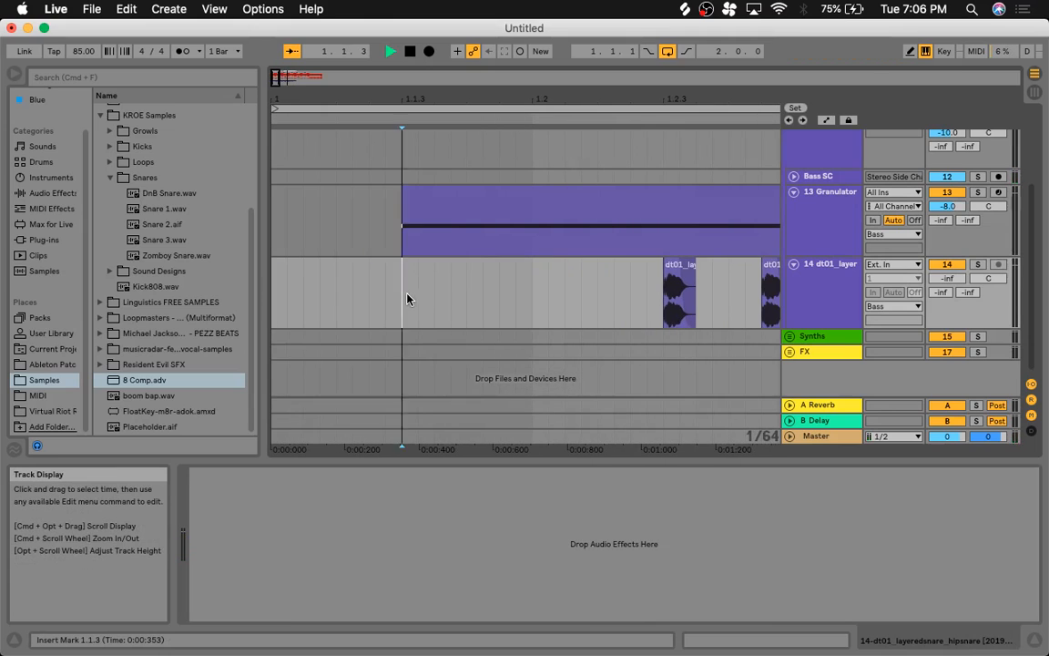
left_click_drag(288, 92, 281, 81)
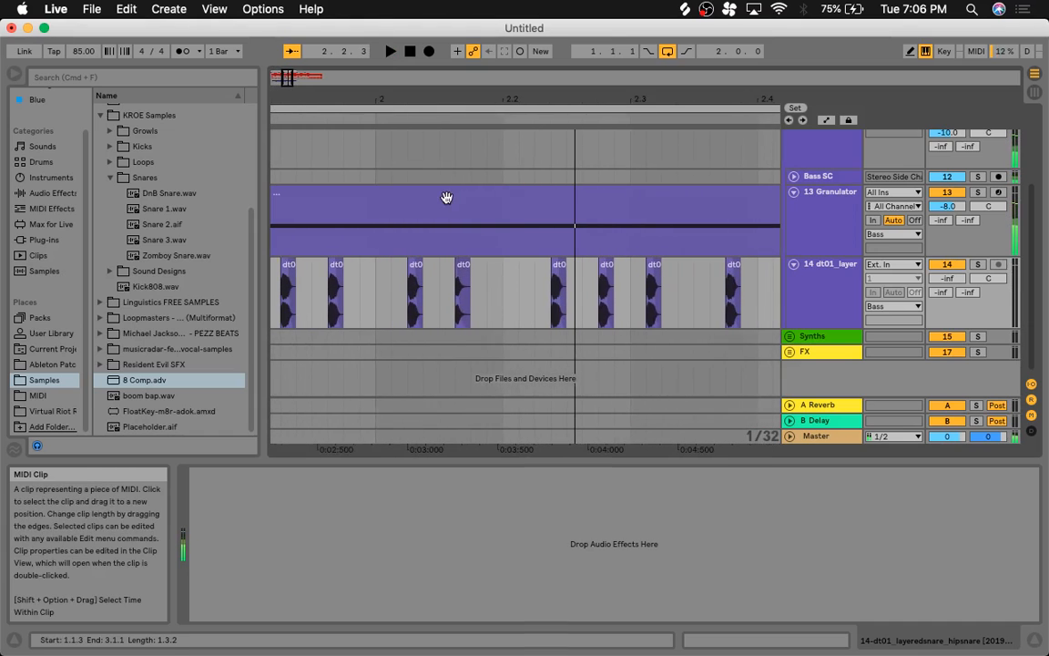
key("space")
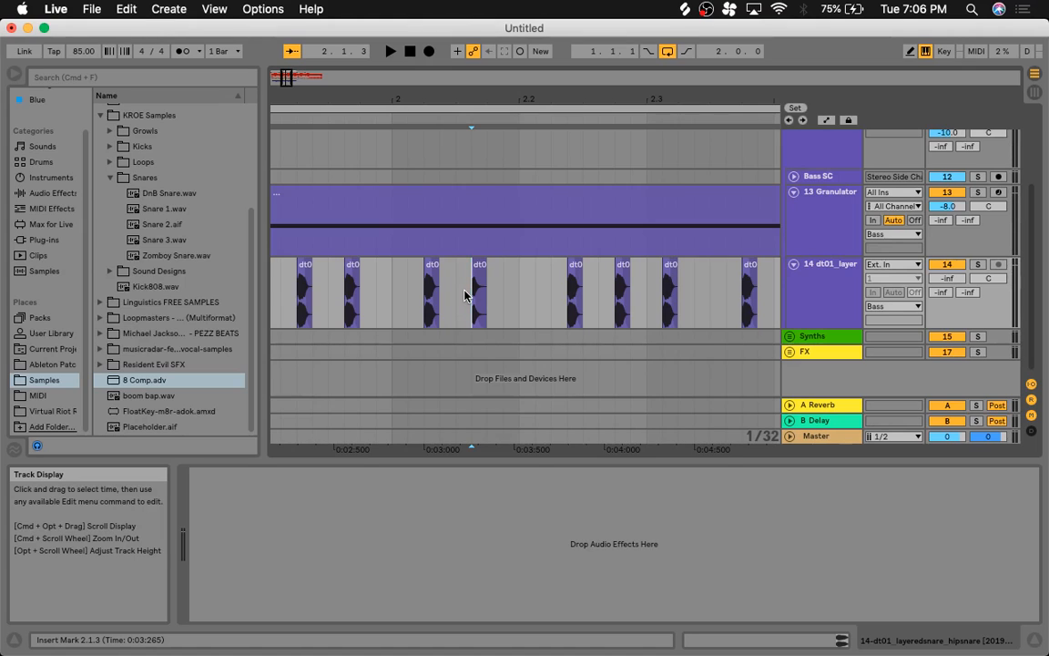
Step: Review the 13 Granulator track's device chain up to the sidechained Compressor, alongside the whole two-bar trigger pattern
left_click(804, 230)
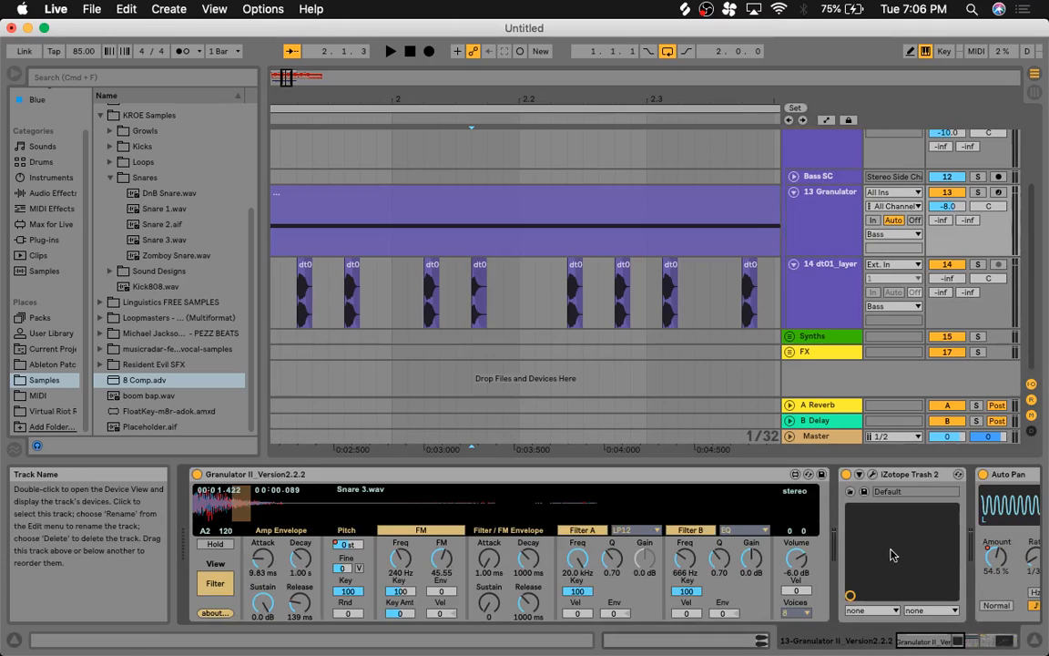
scroll(897, 558, "down", 5)
scroll(619, 202, "left", 5)
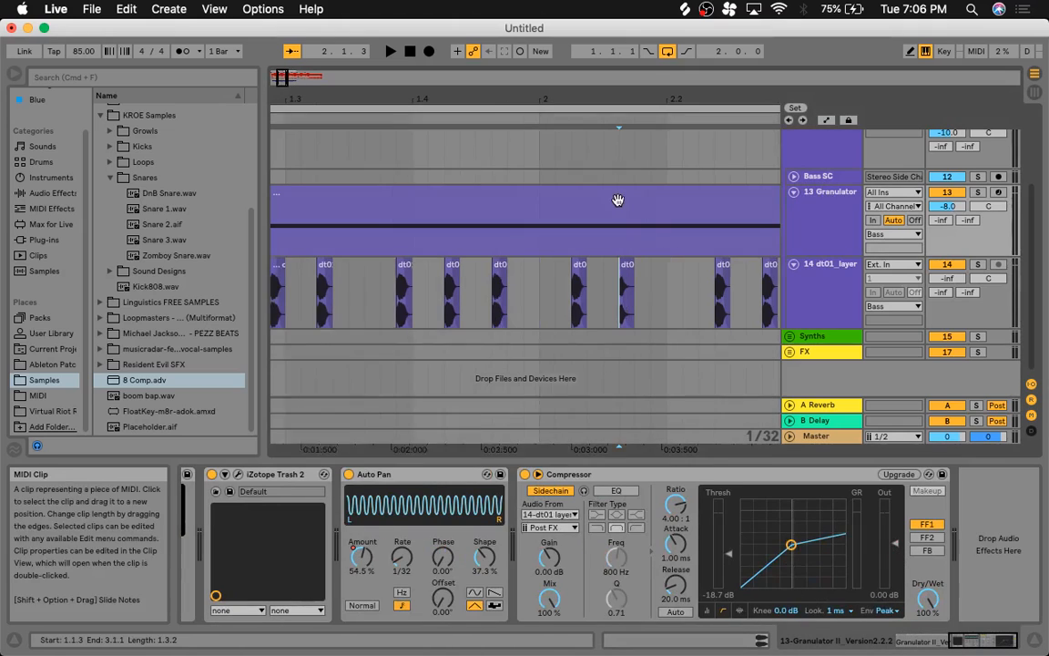
left_click_drag(288, 80, 288, 65)
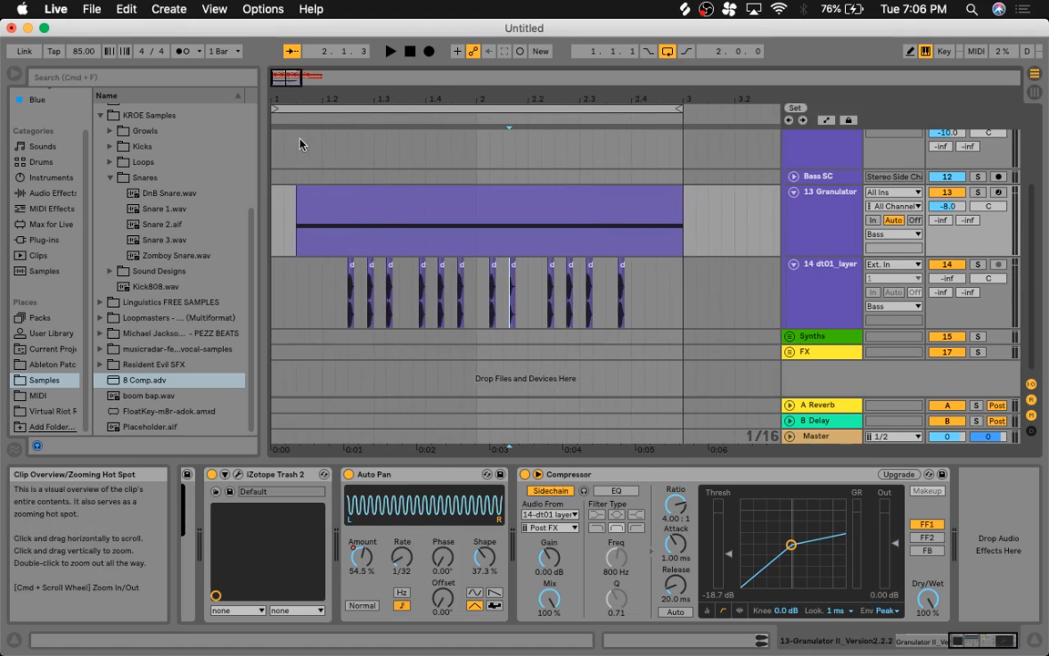
left_click(309, 292)
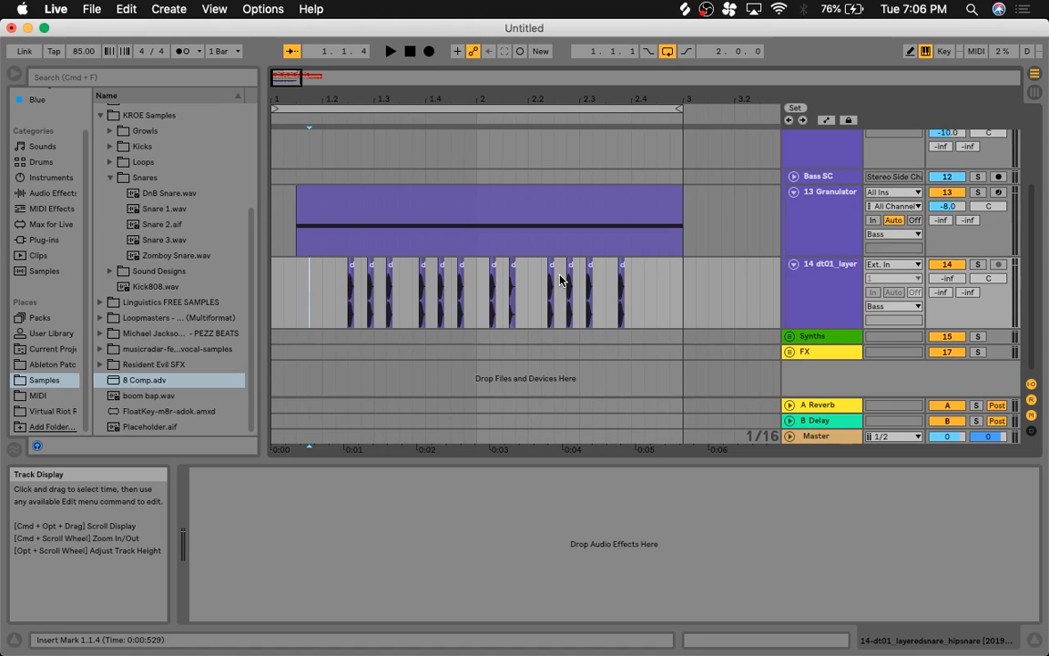
Step: Duplicate the snare clip at 2.1.3 so that the copy starts directly behind it at 2.1.4
left_click_drag(283, 79, 283, 82)
scroll(620, 309, "down", 2)
scroll(620, 309, "right", 1)
left_click(577, 328)
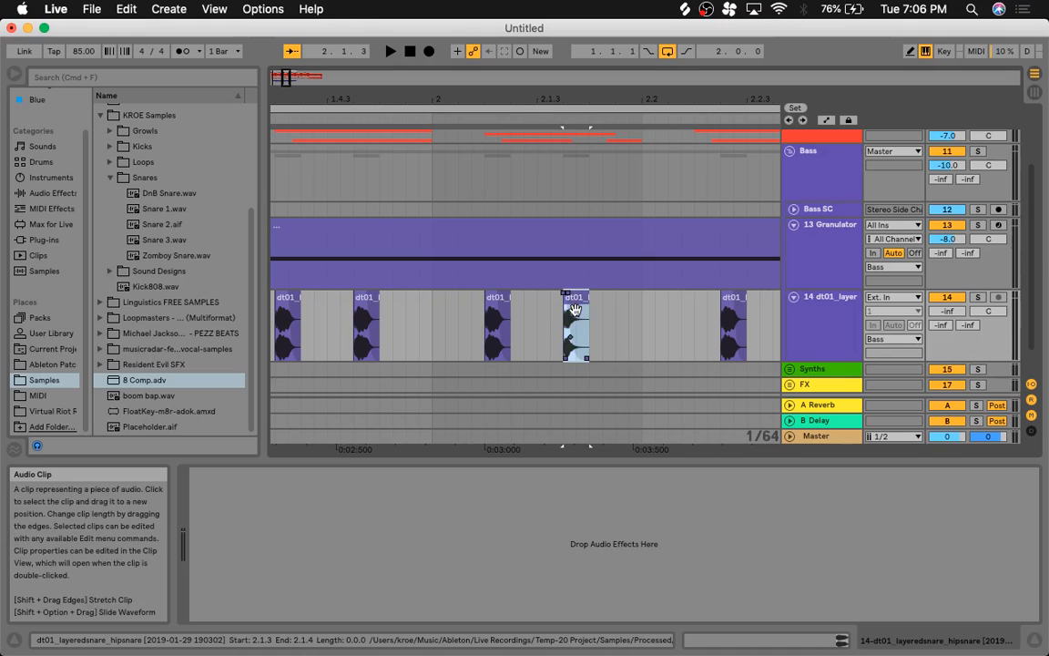
key("super+d")
Step: Reverse the duplicated snare clip at 2.1.4 and shorten its fade-out to the very end of the clip
double_click(597, 302)
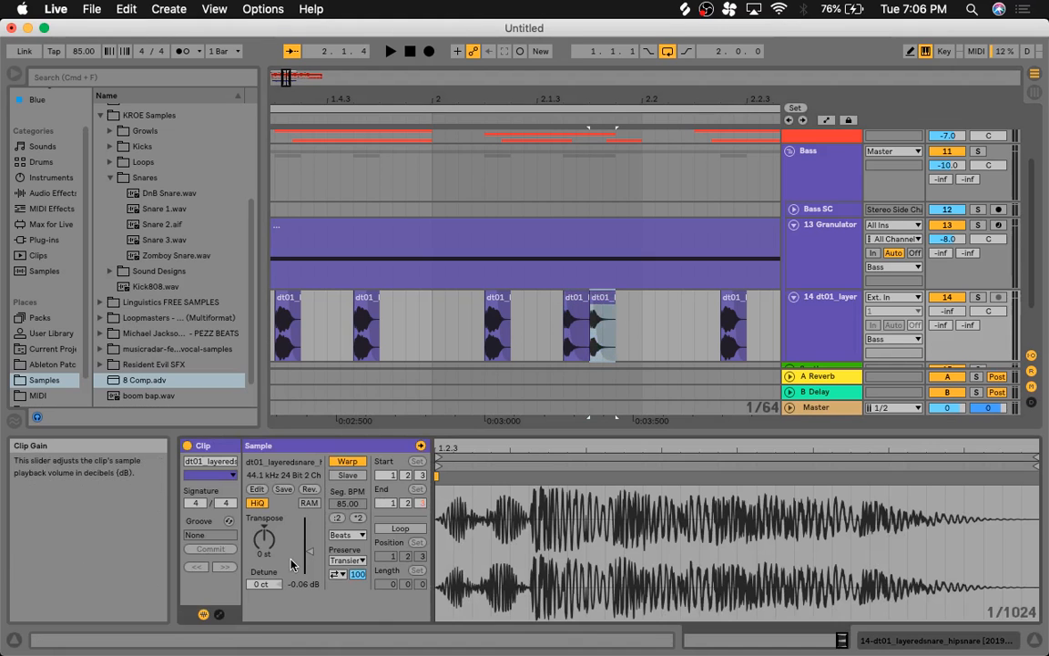
left_click(317, 492)
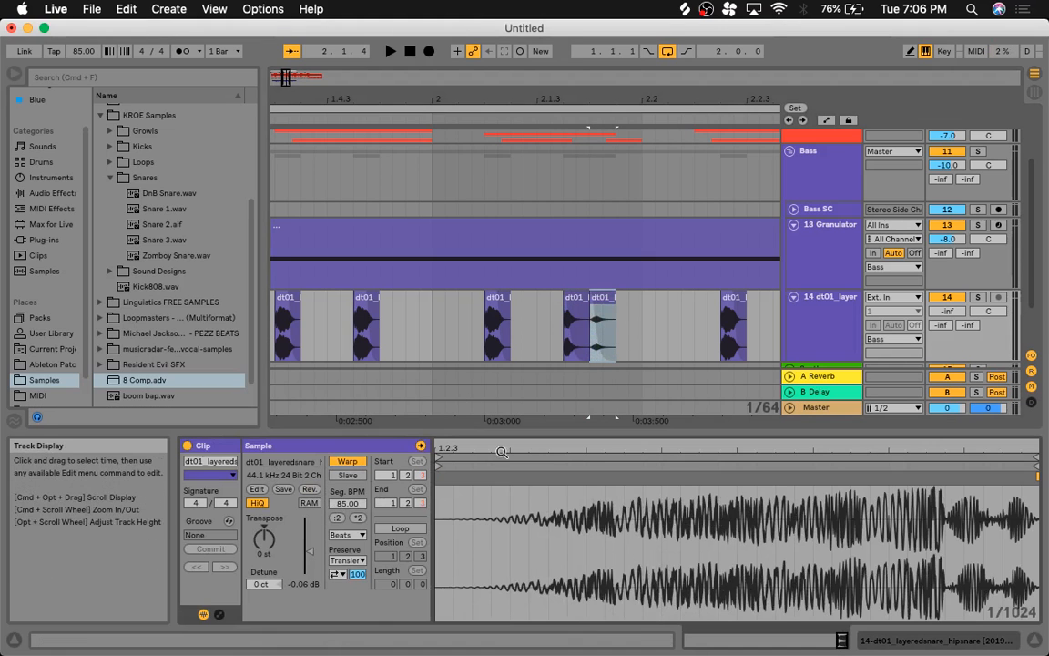
left_click_drag(593, 294, 614, 294)
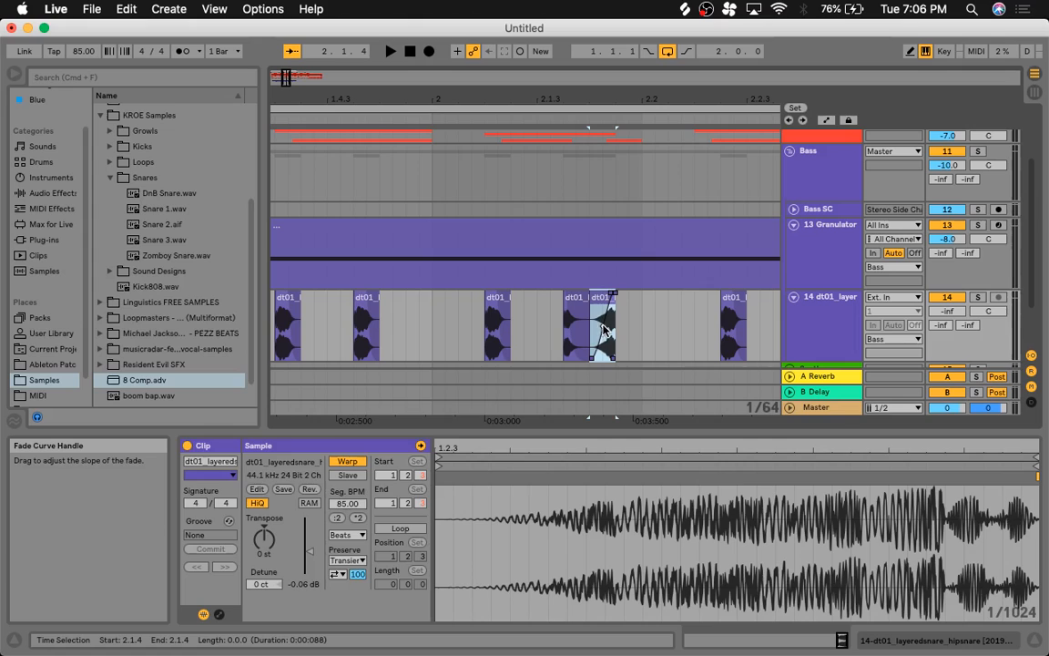
Step: Play from 2.1.2 repeatedly to hear how the reversed snare clip shapes the bass ducking
left_click(525, 325)
key("space")
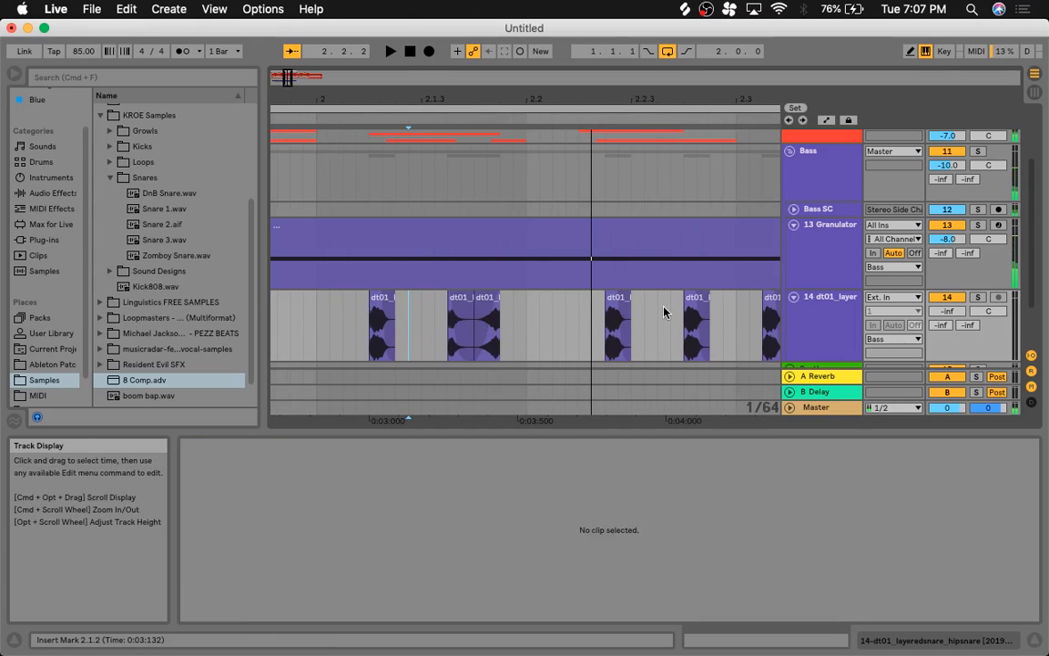
left_click(404, 316)
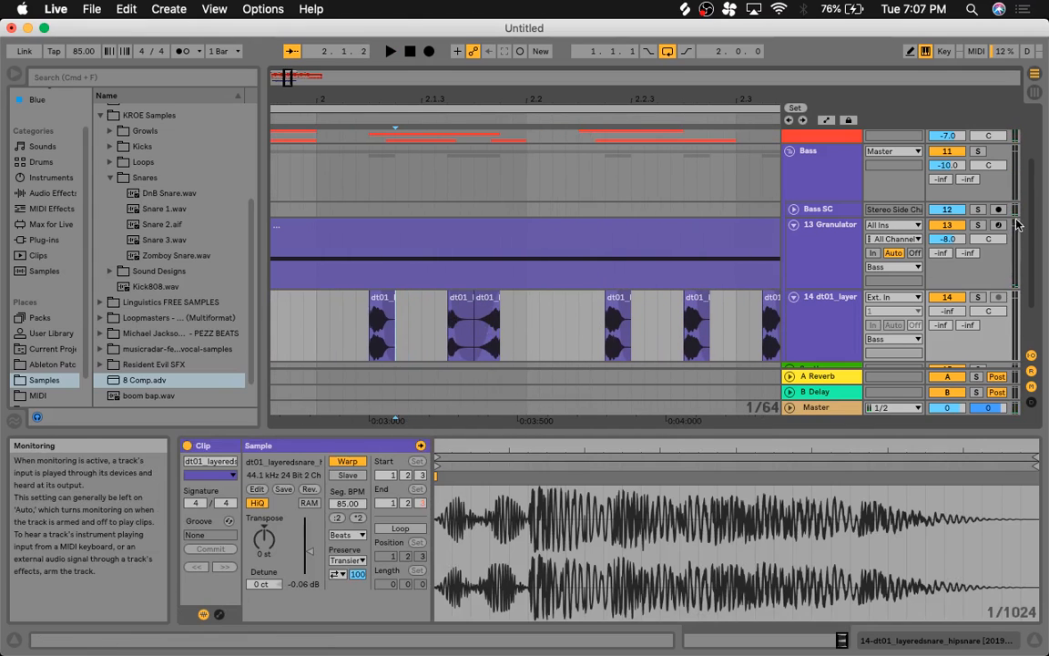
key("space")
key("space")
key("space")
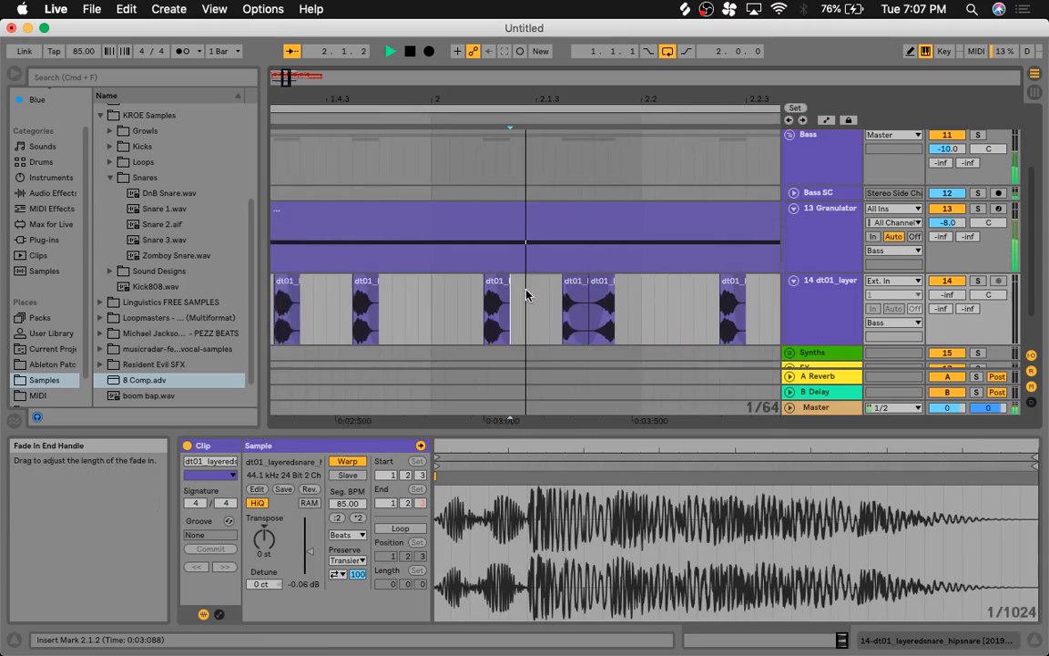
key("space")
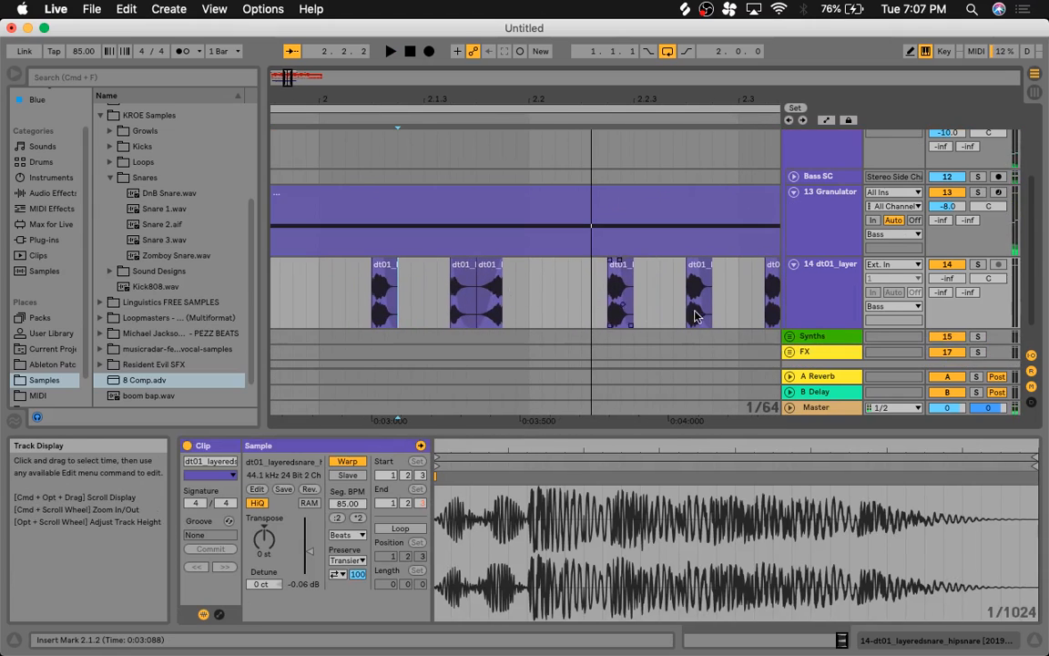
Step: Add an audio track below the 14 dt01_layer track and set its input to Resampling
key("super+t")
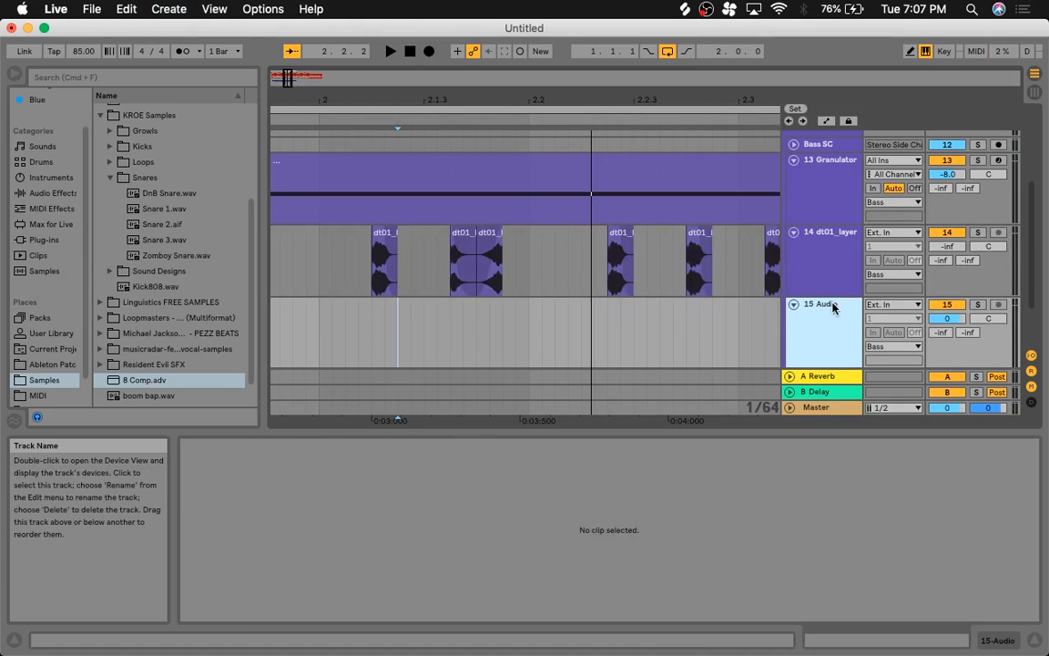
left_click(883, 305)
left_click(879, 346)
Step: Check whether the Drums group is muted and play the bass from 2.1.2
scroll(826, 237, "up", 3)
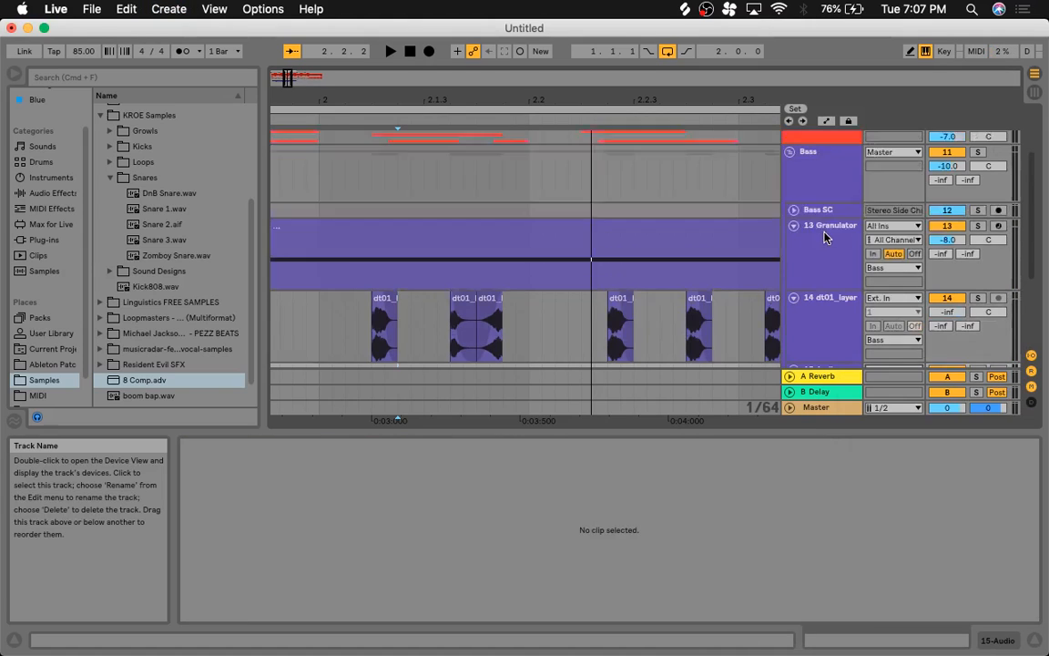
scroll(825, 237, "up", 2)
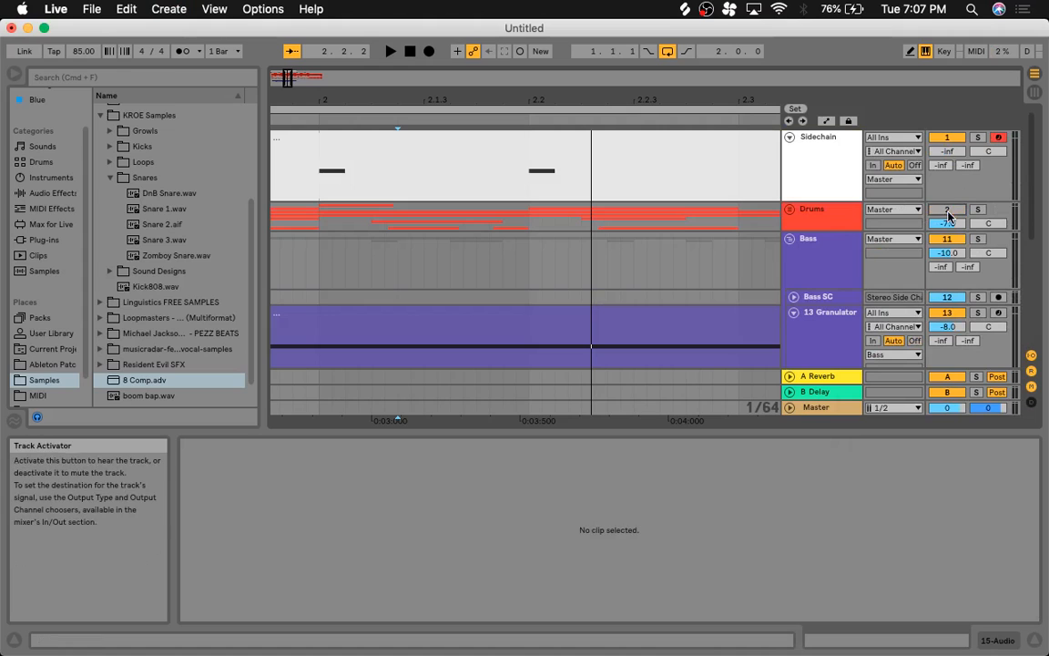
scroll(682, 265, "down", 3)
scroll(674, 274, "left", 1)
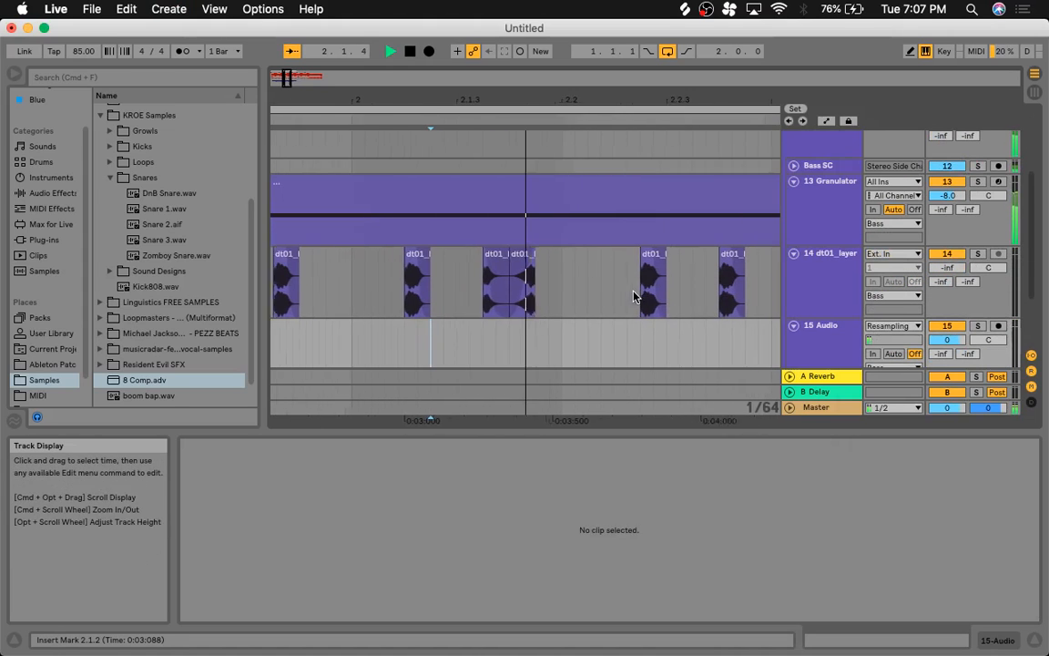
Step: Play the whole bass pattern from 1.1.3 with the two-bar loop in view
scroll(570, 290, "left", 2)
scroll(570, 289, "down", 1)
left_click_drag(292, 79, 432, 92)
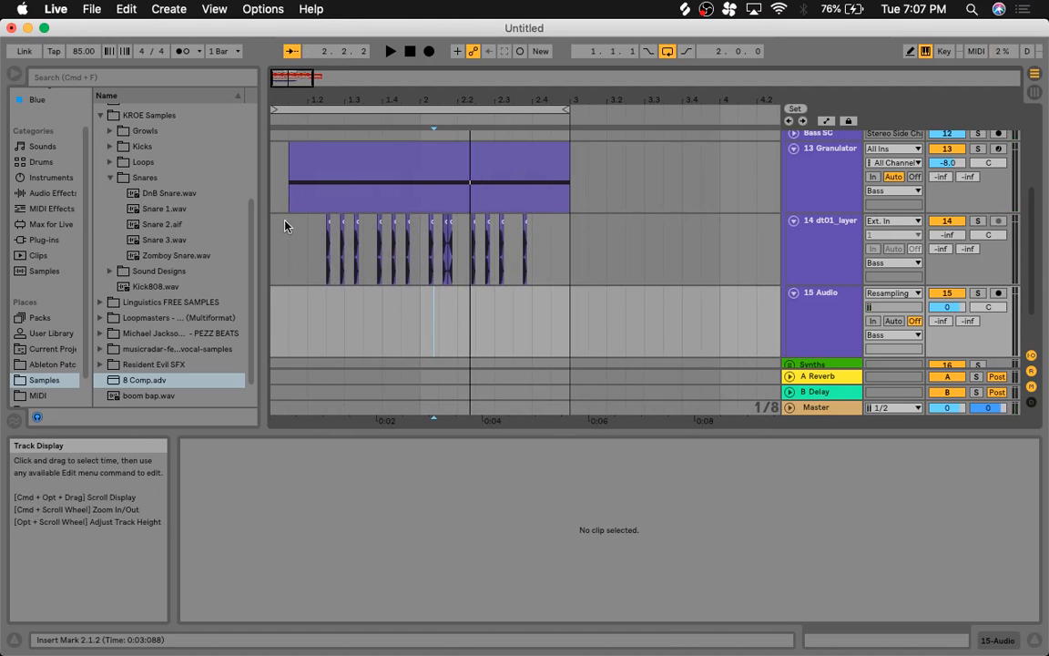
left_click(290, 238)
key("space")
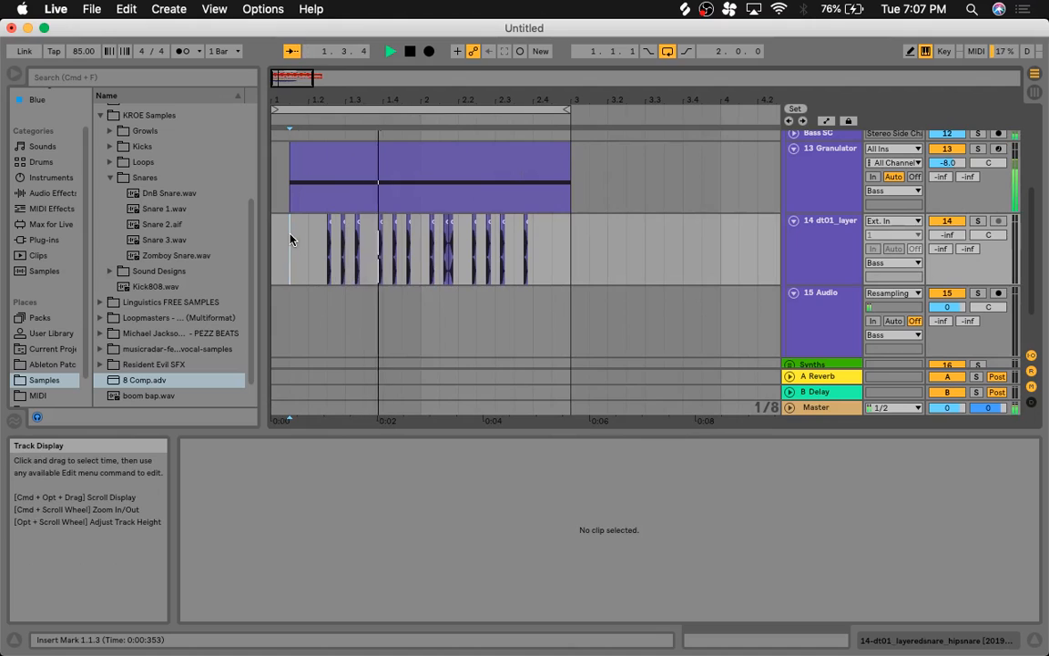
Step: Bypass the FabFilter Pro-C 2 sidechain on the Bass group and stop playback
scroll(483, 310, "up", 3)
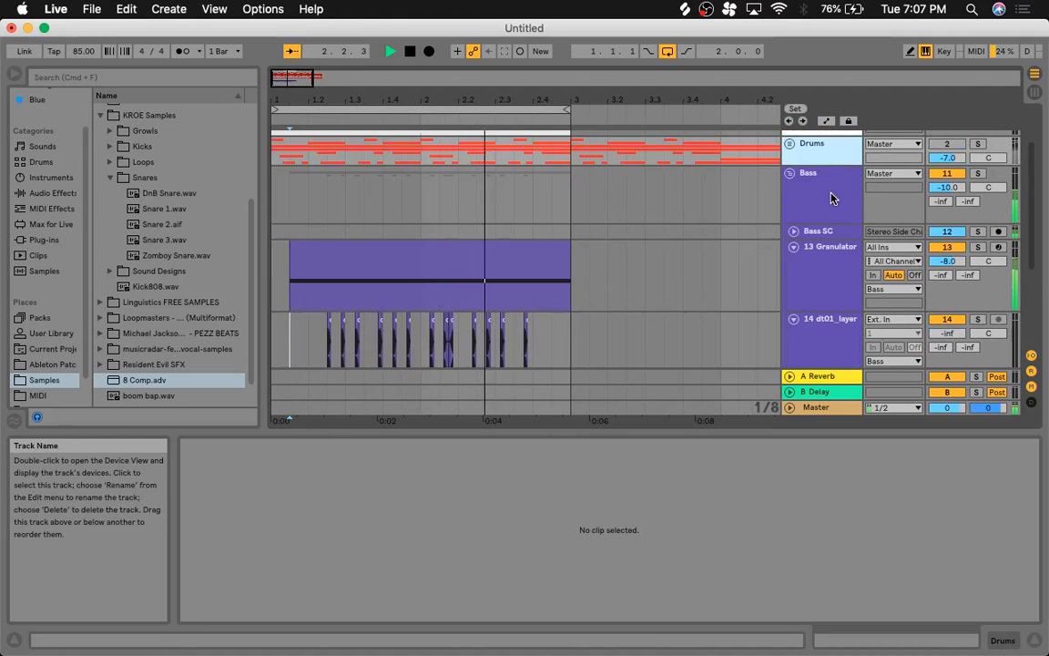
left_click(832, 196)
left_click(198, 479)
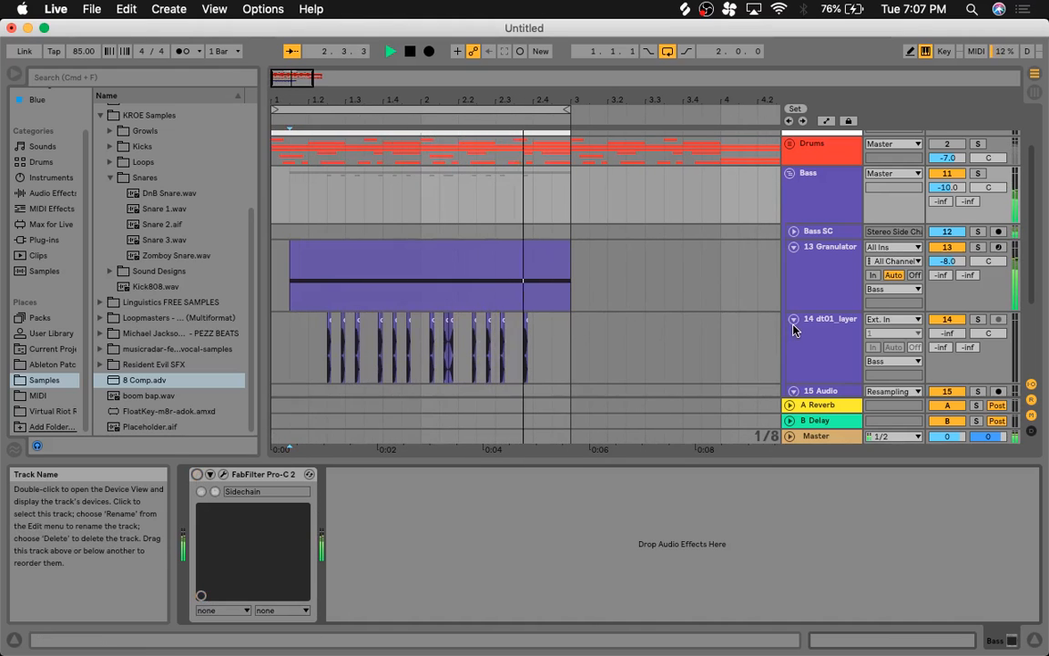
key("space")
Step: Inspect the Master track's FabFilter Pro-L and arm the 15 Audio track for recording
scroll(797, 329, "down", 3)
left_click(832, 348)
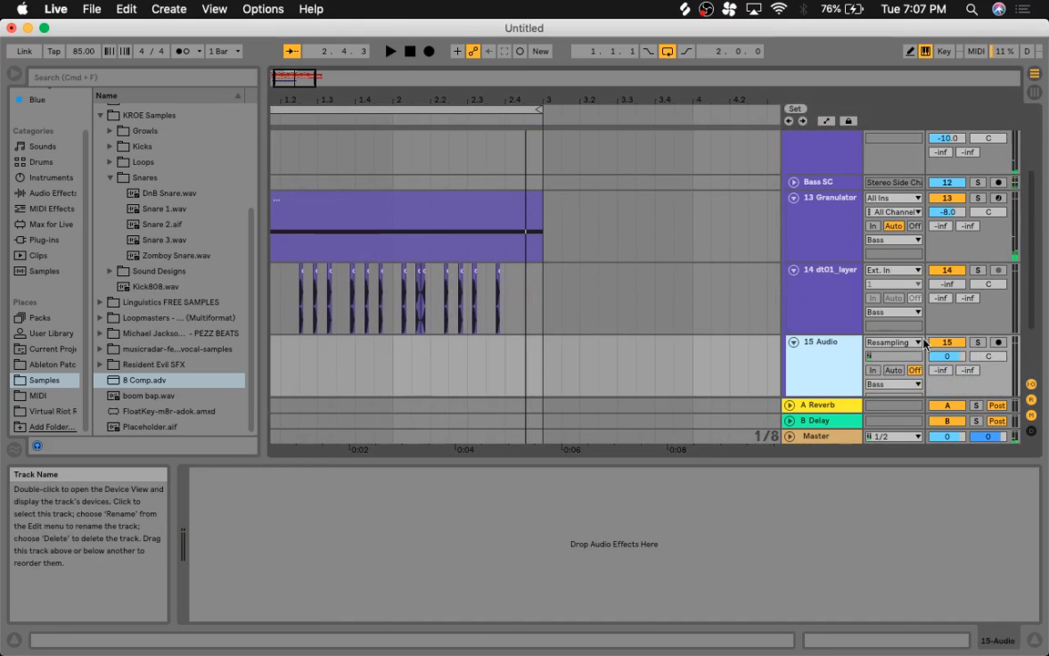
left_click(804, 437)
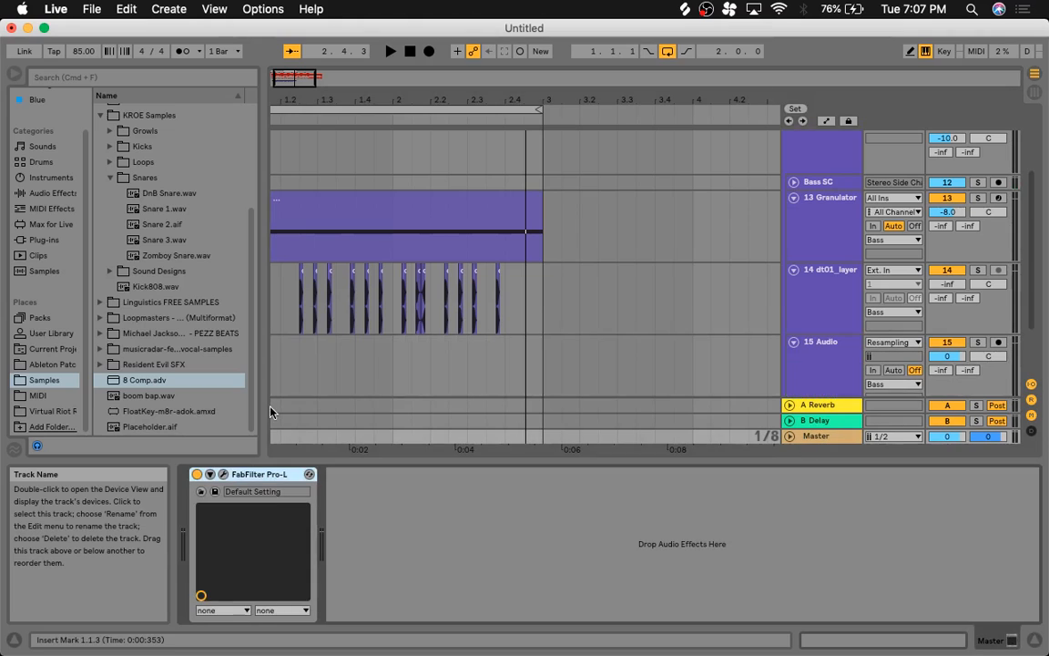
left_click(998, 343)
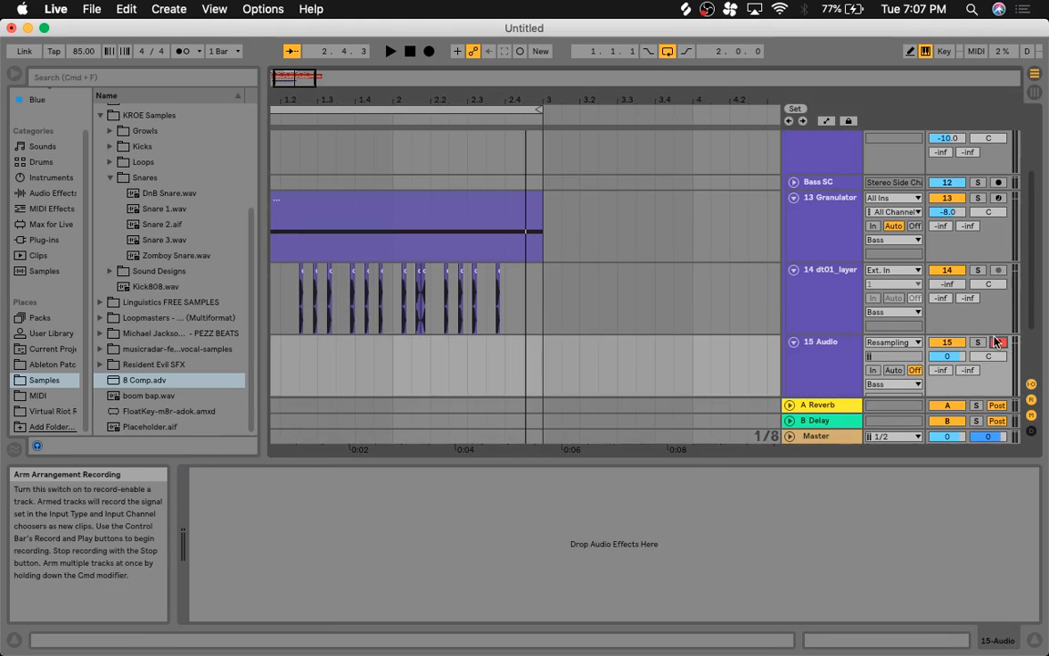
Step: Record the resampled output onto the 15 Audio track from 1.1.3 to just before bar 3 and disarm the track
scroll(609, 363, "down", 2)
scroll(609, 364, "left", 1)
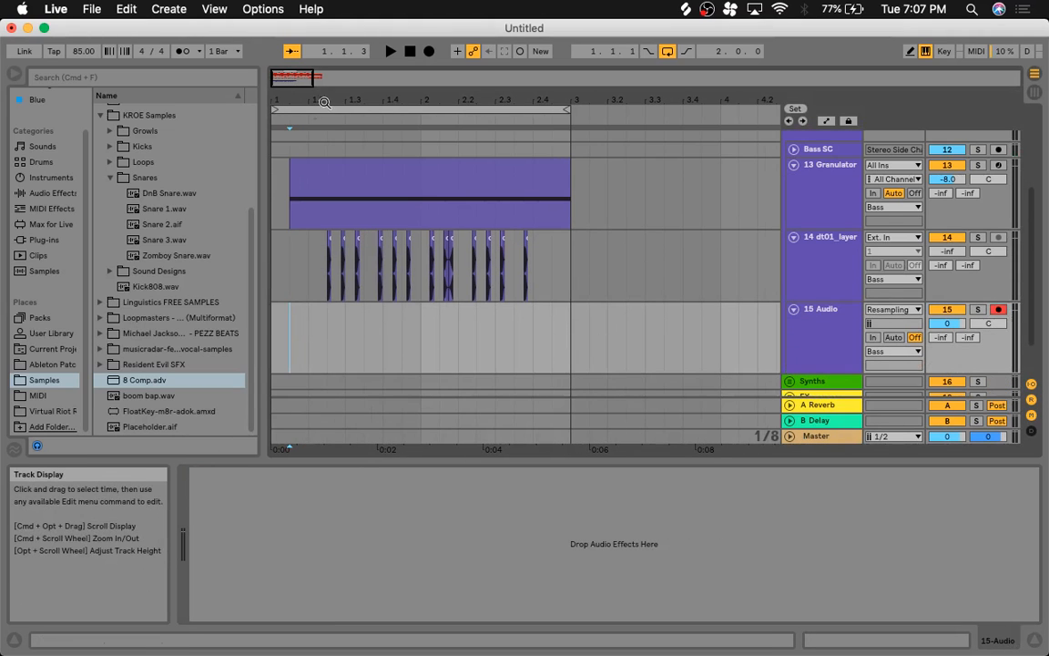
left_click(426, 53)
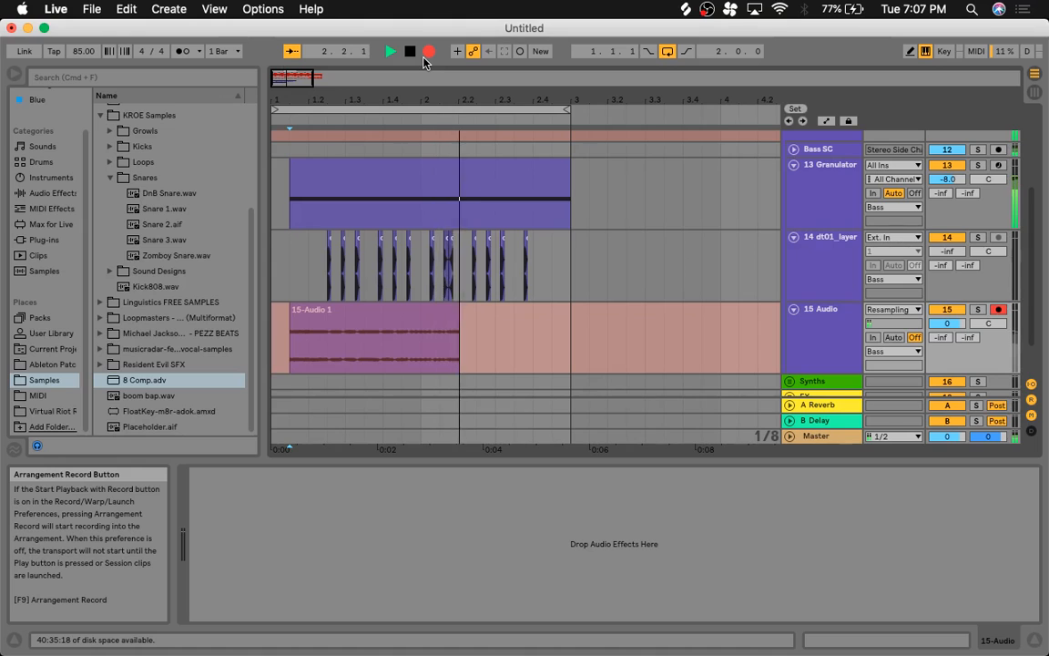
key("space")
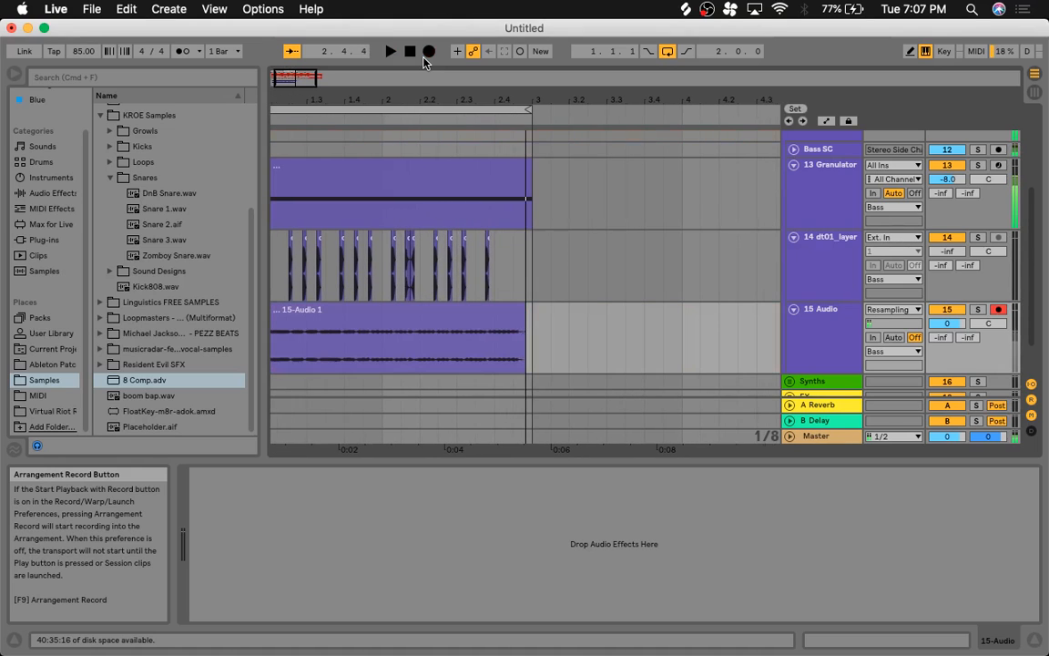
left_click(520, 314)
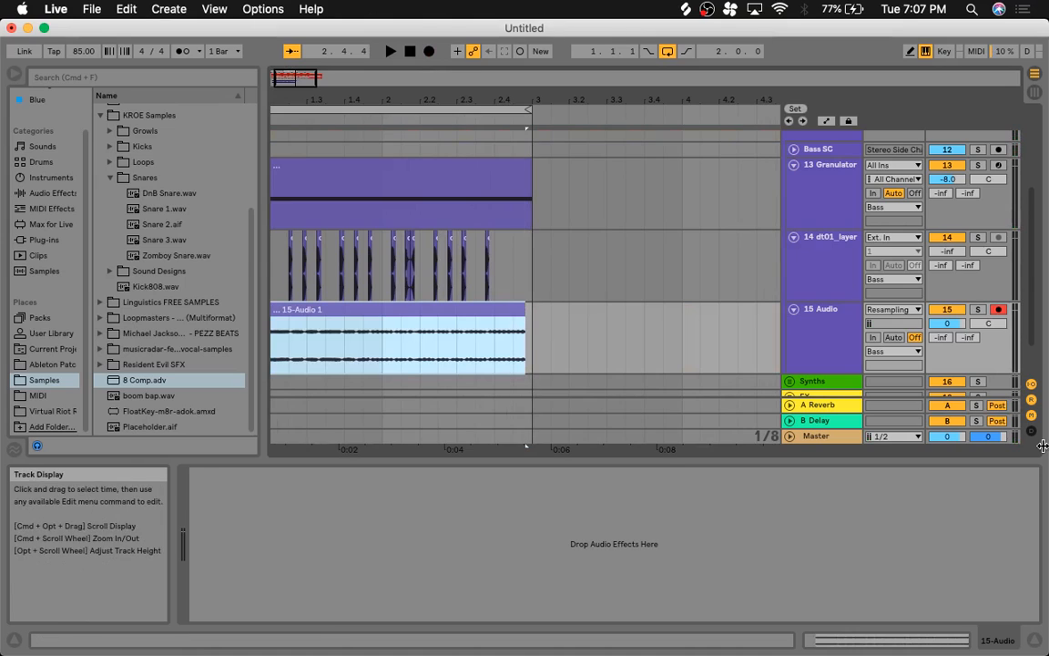
scroll(893, 274, "down", 2)
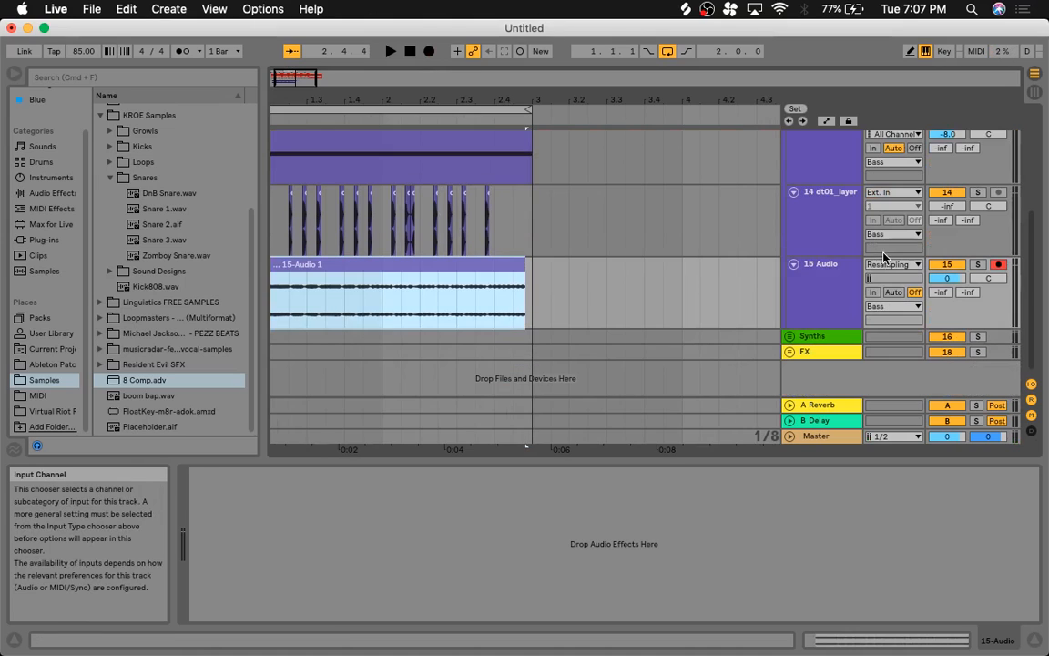
left_click(998, 265)
Step: Set the recorded clip's warp mode to Complex and its gain to 7.00 dB
left_click_drag(399, 100, 398, 186)
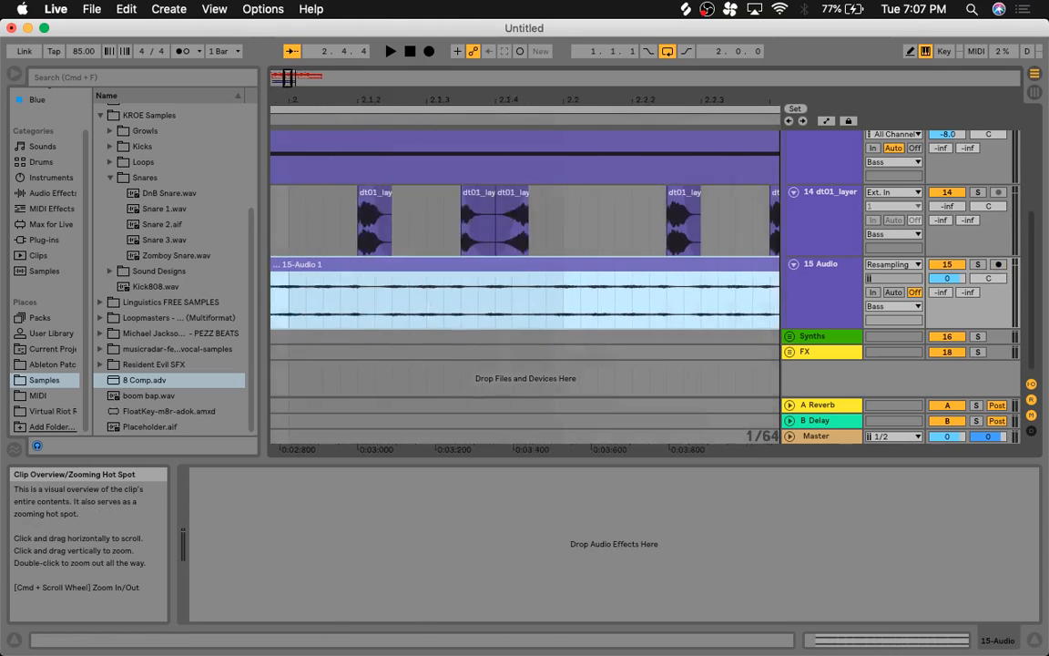
left_click_drag(572, 186, 572, 102)
double_click(459, 261)
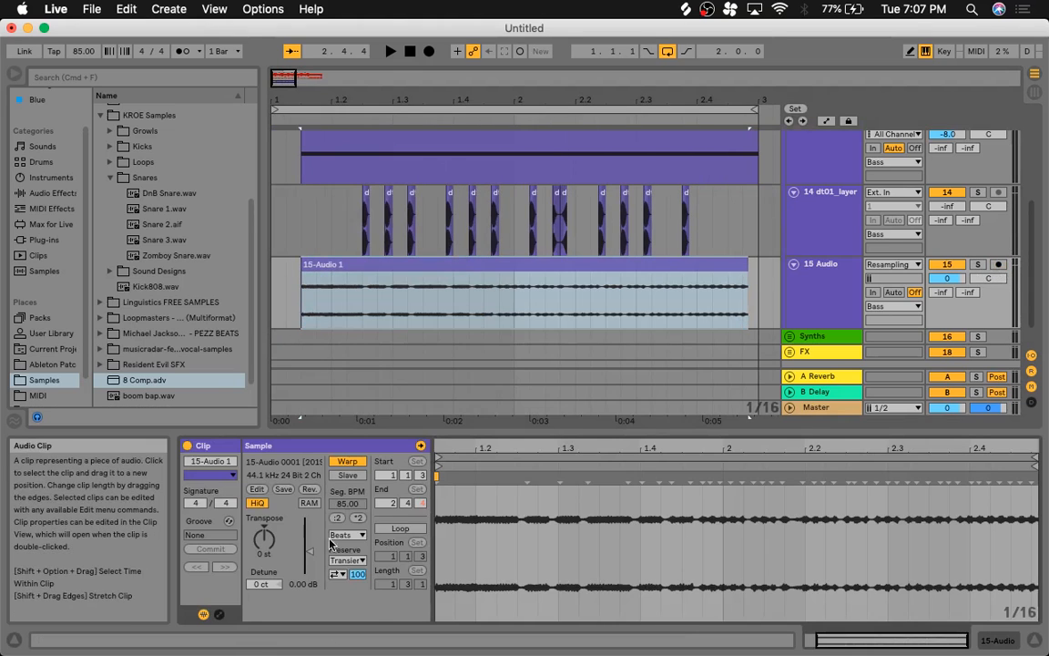
left_click(346, 535)
left_click(350, 594)
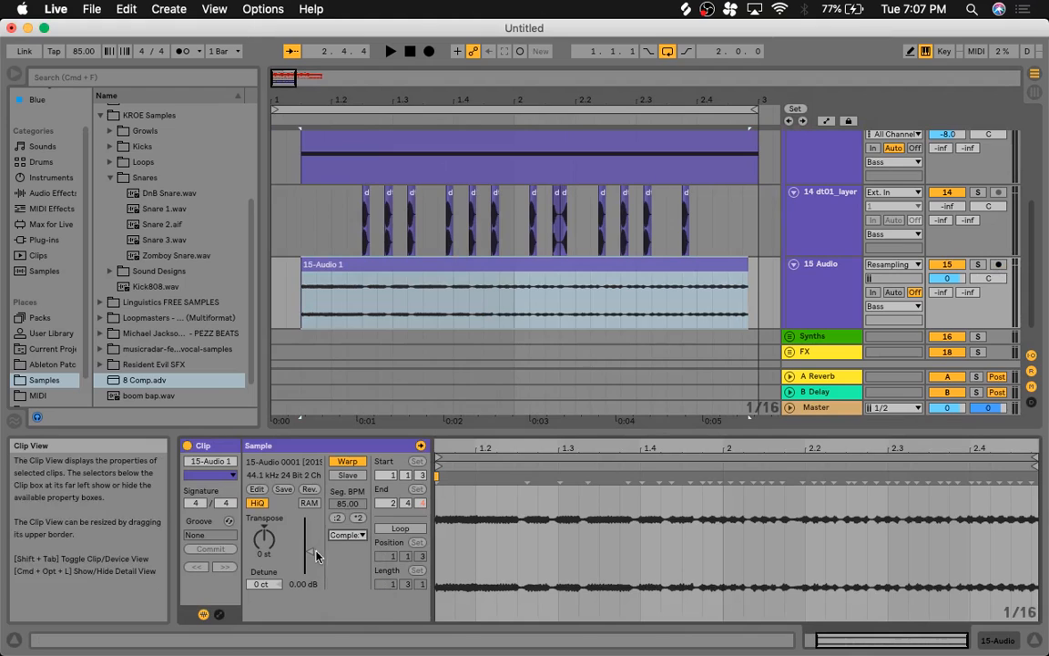
left_click_drag(313, 554, 311, 542)
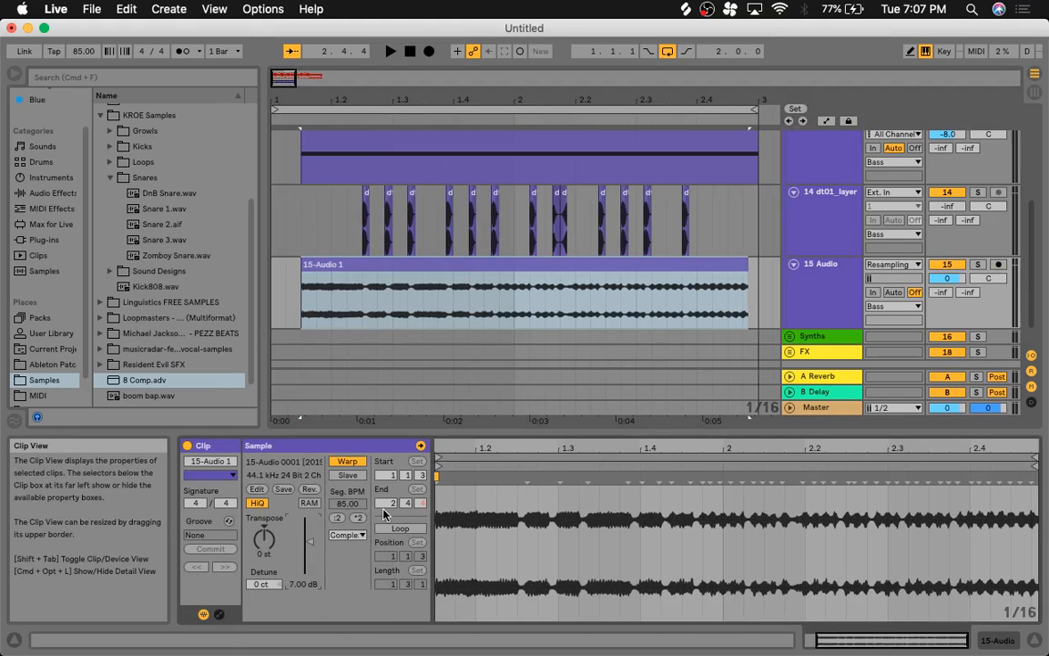
Step: Insert an audio track below 15 Audio and copy the recording's slice from 1.2.3 to 1.2.4 onto it
left_click_drag(288, 79, 278, 114)
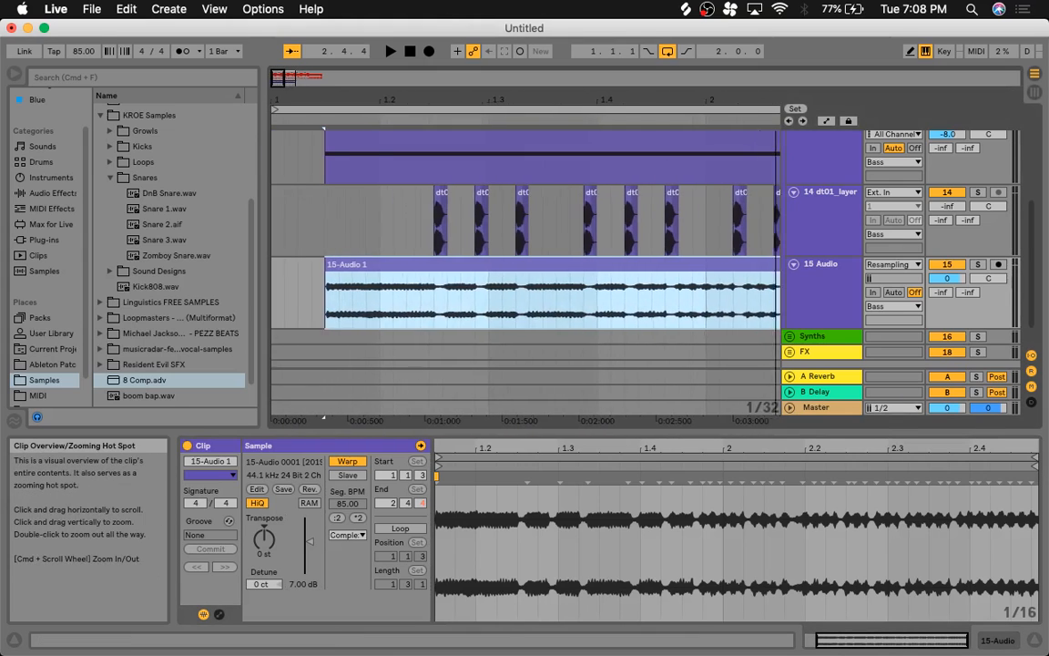
left_click(430, 297)
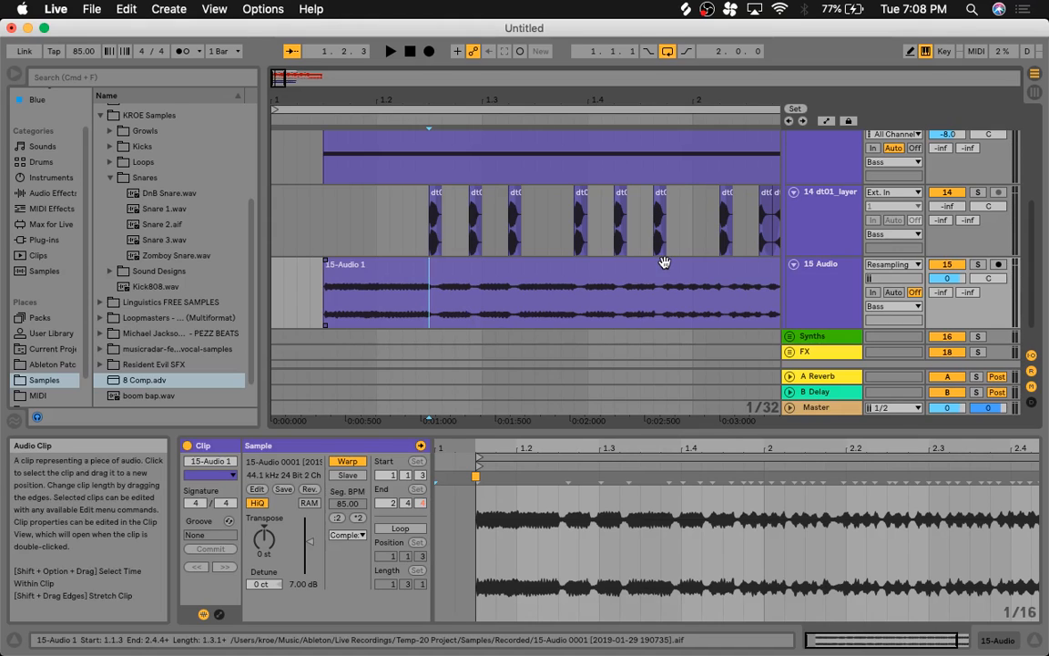
left_click(834, 310)
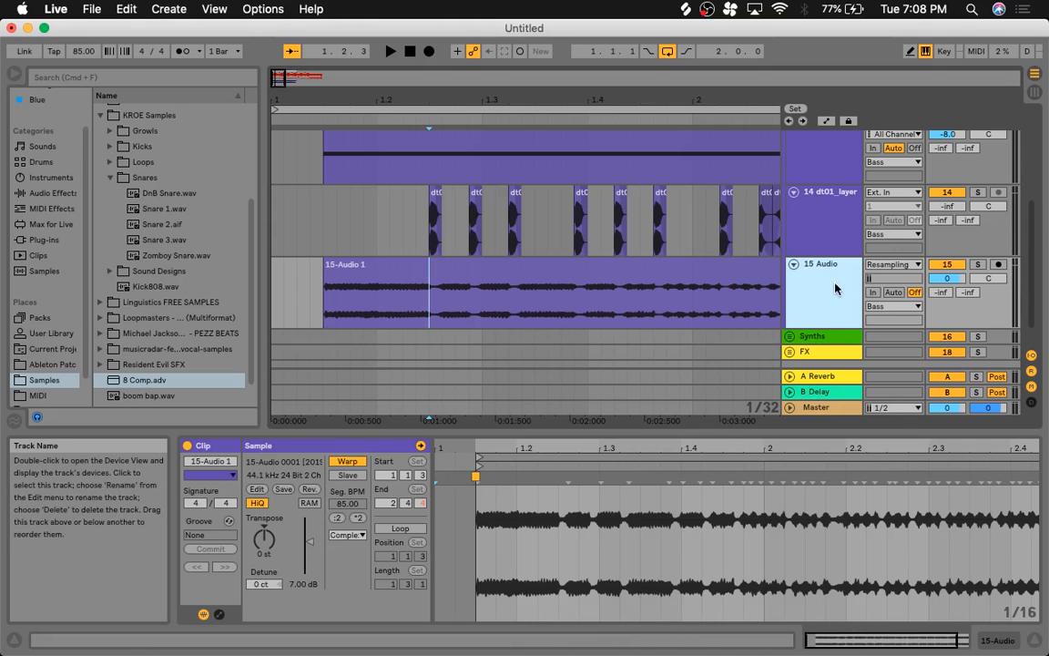
key("super+t")
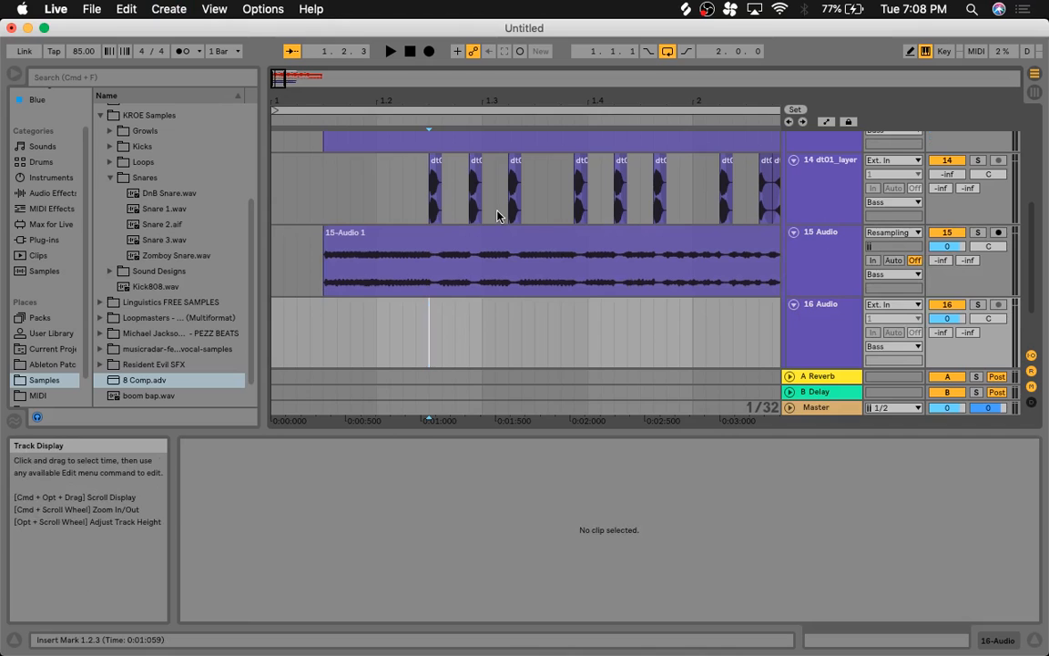
left_click_drag(287, 82, 287, 69)
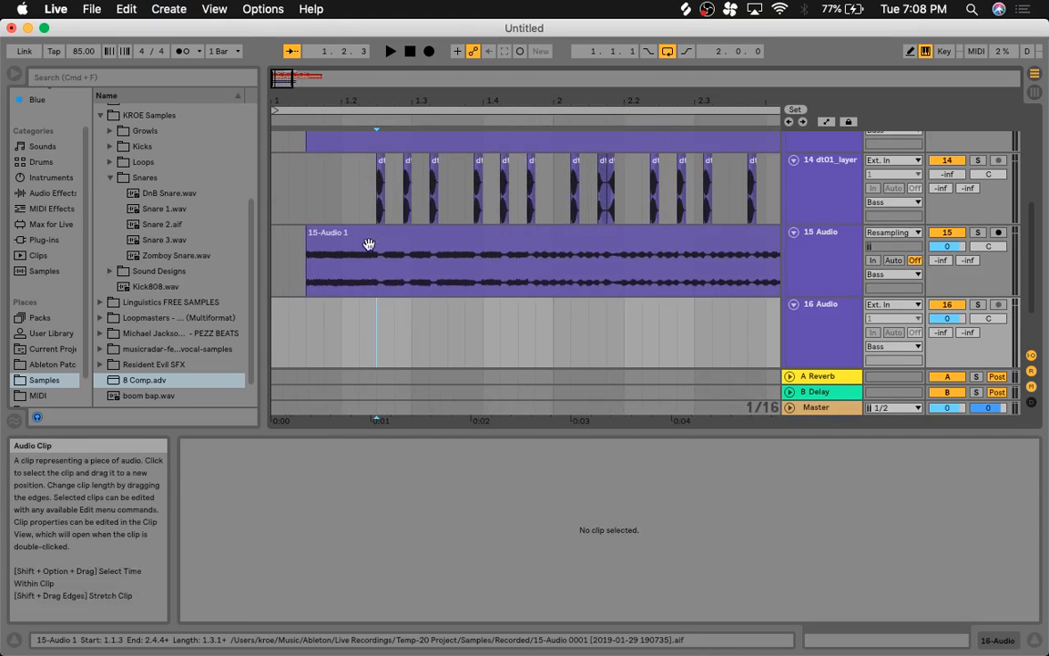
left_click_drag(382, 274, 383, 354)
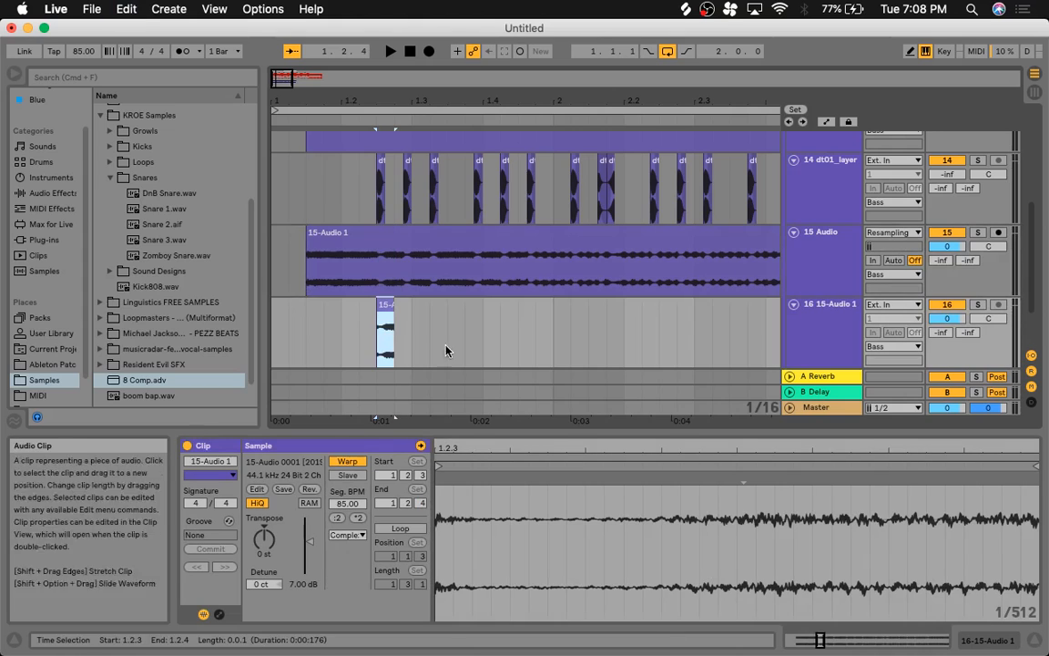
Step: Solo the copied slice's track, add a short fade-in to the slice and play it back
left_click(977, 304)
left_click(405, 260)
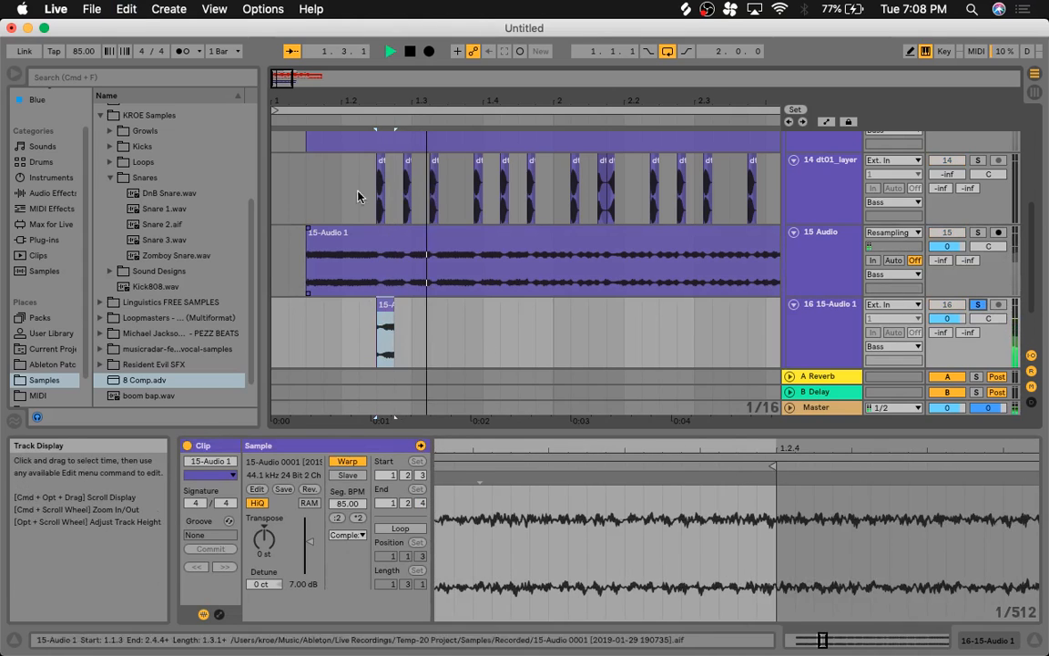
left_click_drag(264, 76, 347, 342)
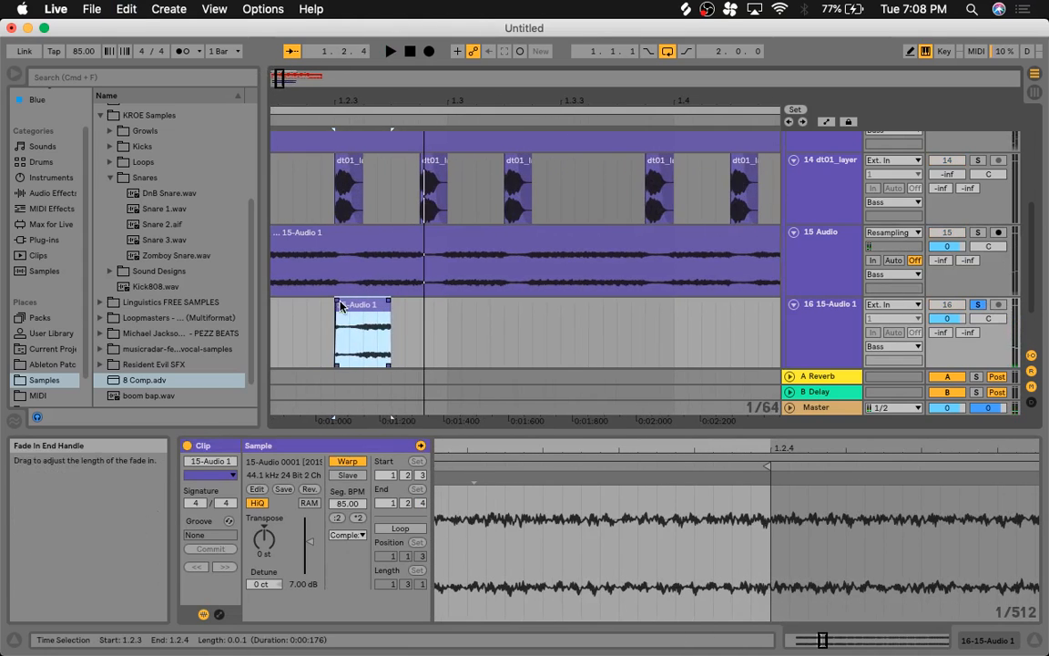
left_click(311, 347)
key("space")
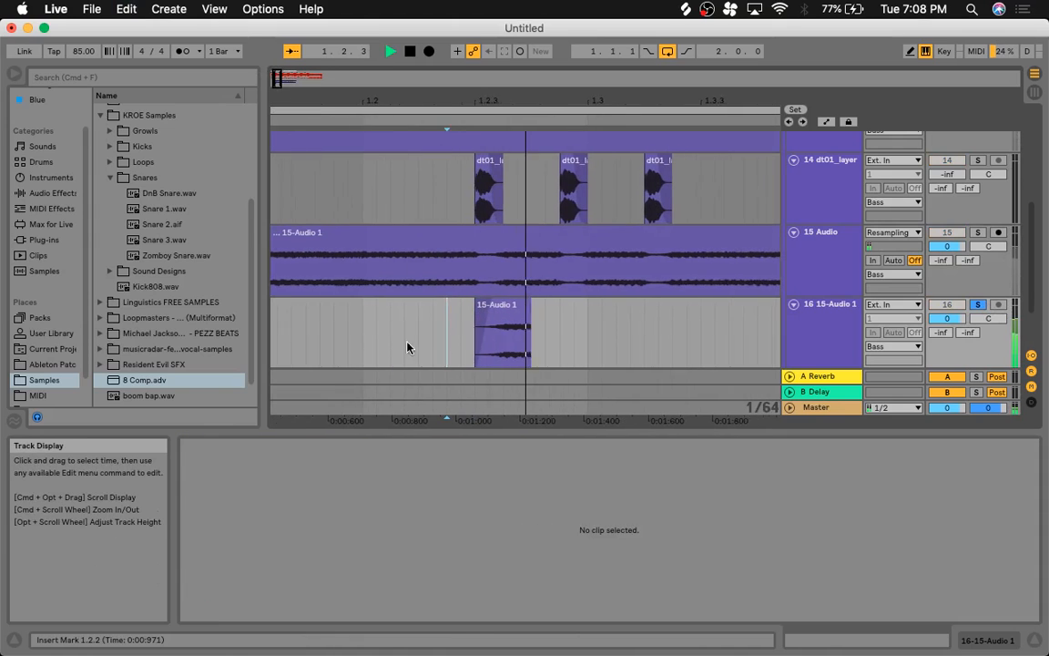
key("space")
Step: Consolidate the faded slice and set the resulting clip's warp mode to Texture
left_click(447, 308)
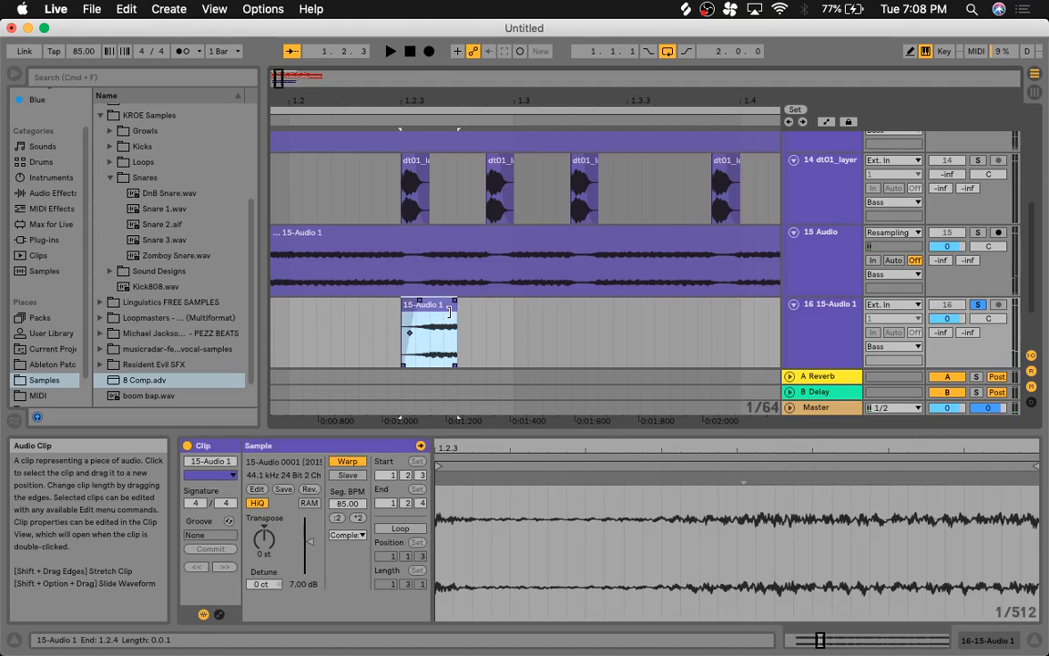
key("super+j")
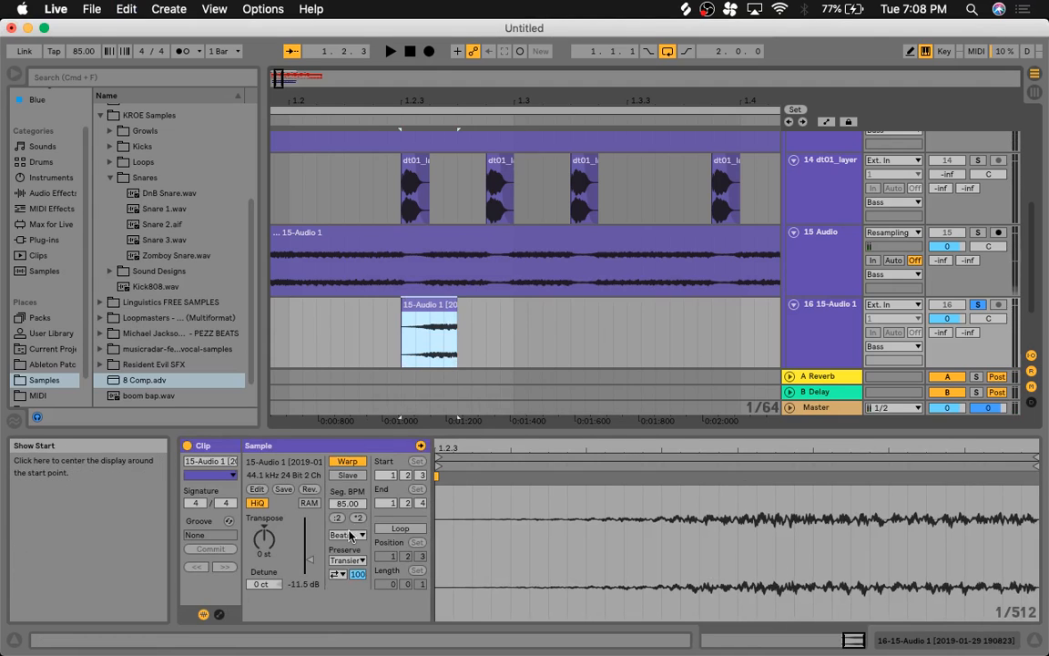
left_click(349, 535)
left_click(352, 572)
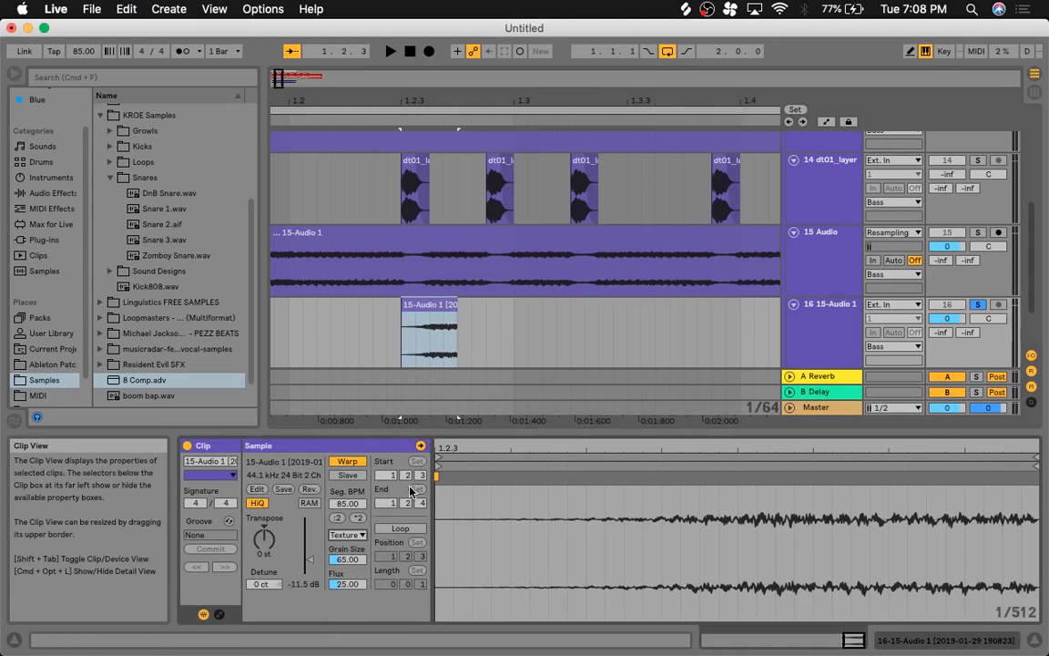
Step: Time-stretch the consolidated clip so it ends just before beat 1.4, and play it back
left_click(428, 337)
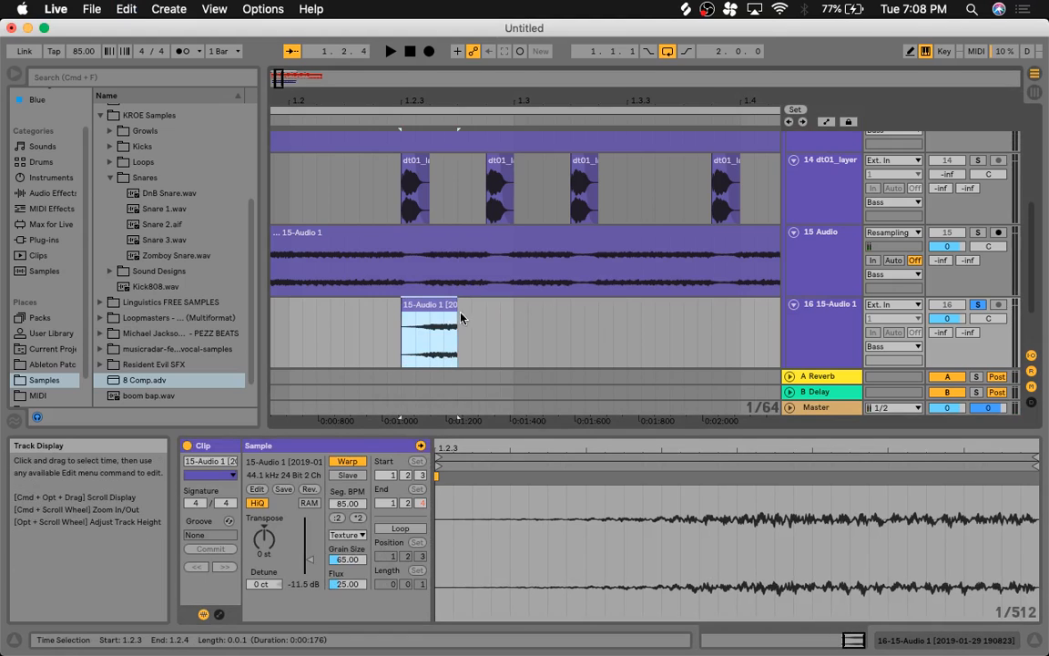
left_click_drag(456, 308, 726, 308)
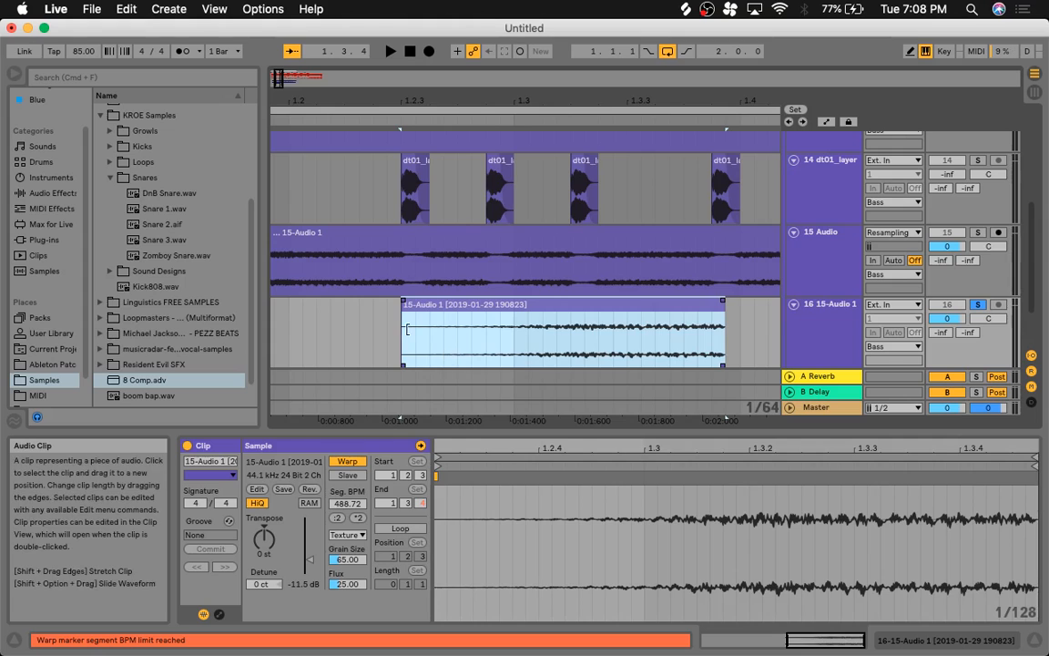
key("space")
key("space")
key("space")
scroll(622, 347, "down", 1)
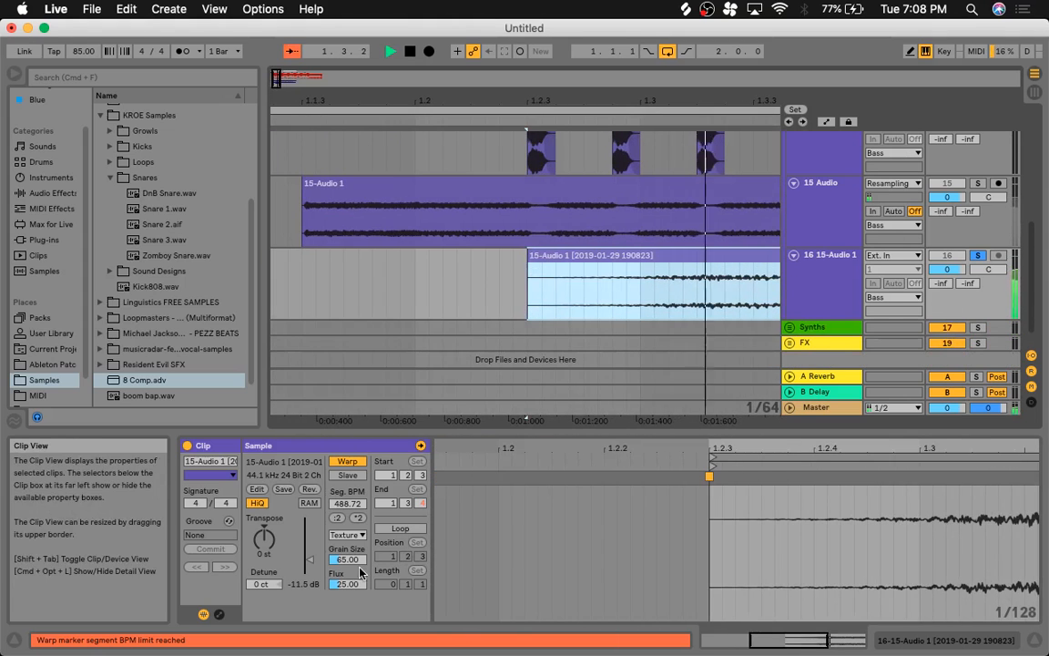
key("space")
Step: Set the stretched clip's Flux to 100 and listen to it
left_click_drag(352, 584, 352, 505)
key("space")
key("space")
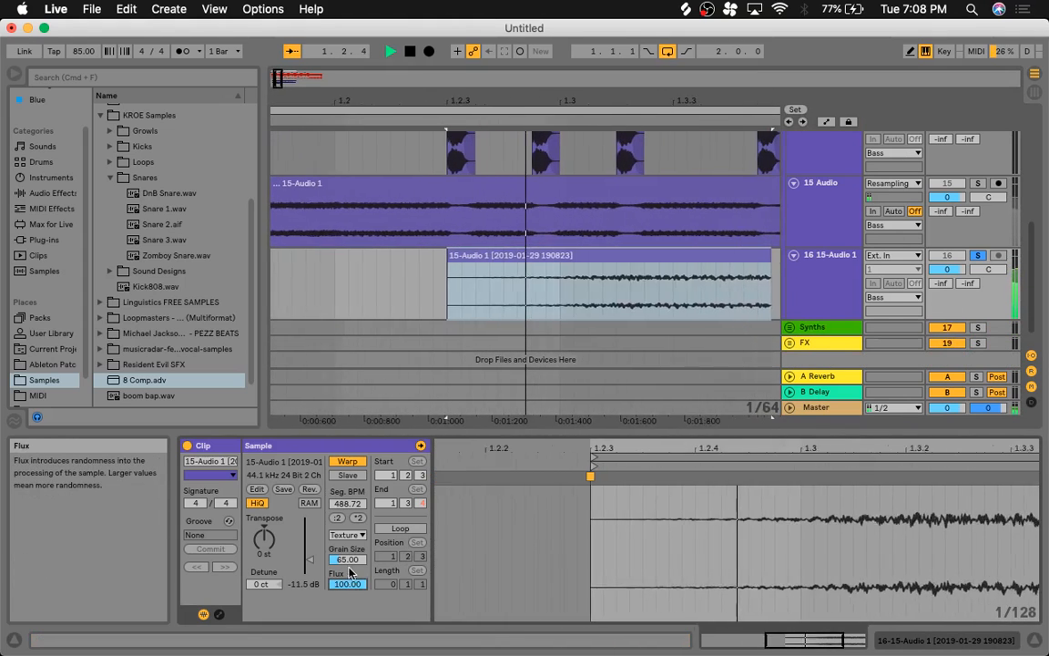
Step: Try a Grain Size of 4.04 on the stretched clip and audition it repeatedly
left_click_drag(351, 560, 351, 619)
key("space")
key("space")
key("space")
key("space")
key("space")
key("space")
key("space")
key("space")
key("space")
key("space")
key("space")
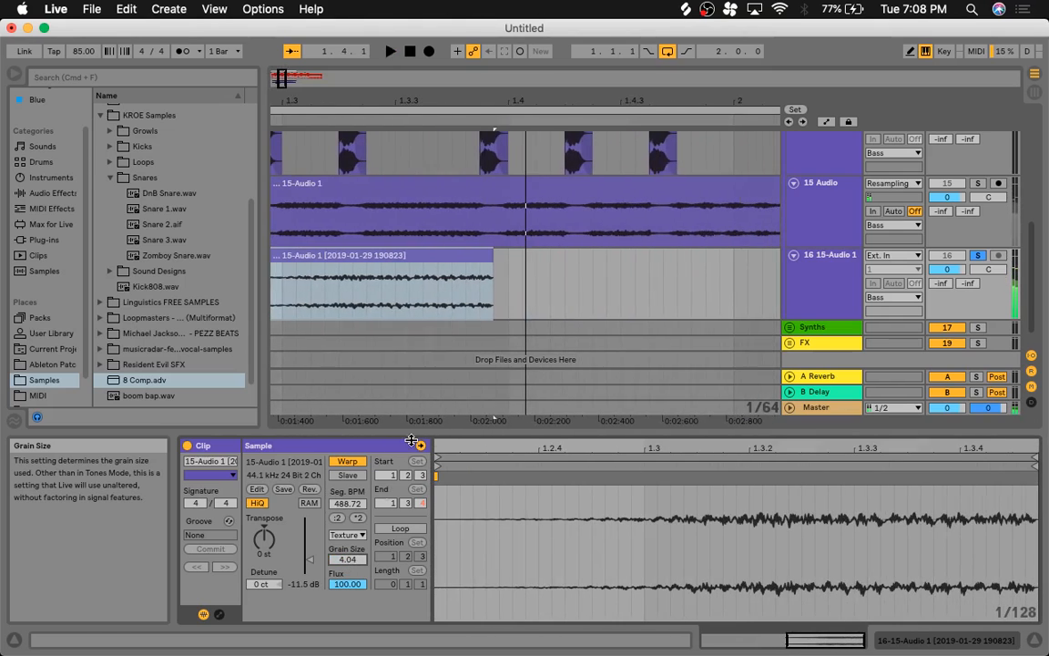
key("space")
key("space")
Step: Set the stretched clip's Grain Size to 59.09, play it back and unsolo its track
left_click_drag(352, 99, 352, 38)
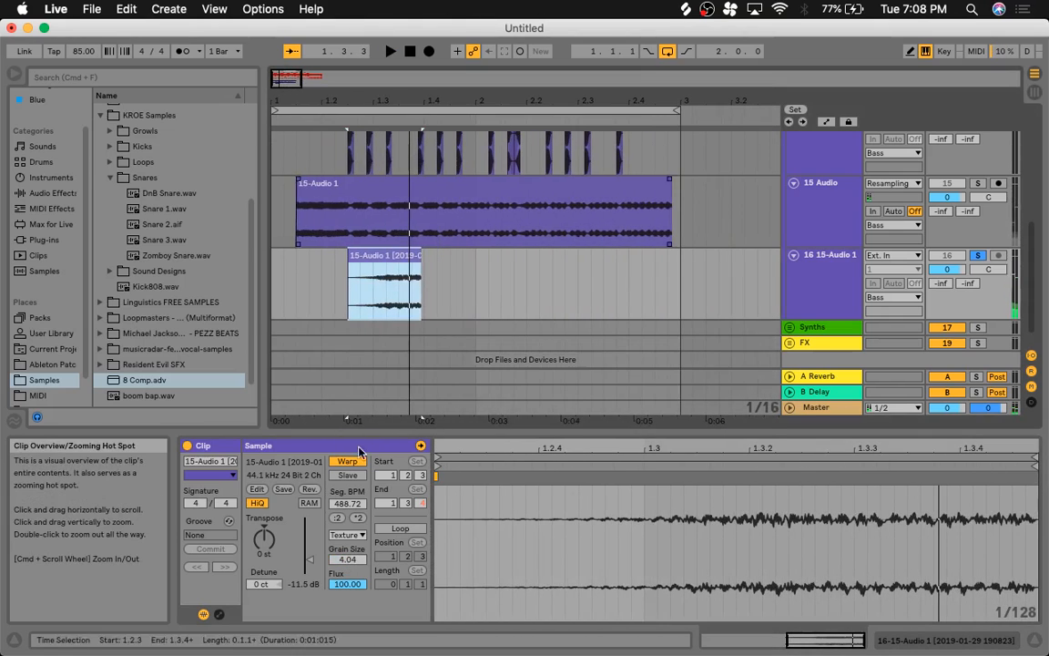
key("space")
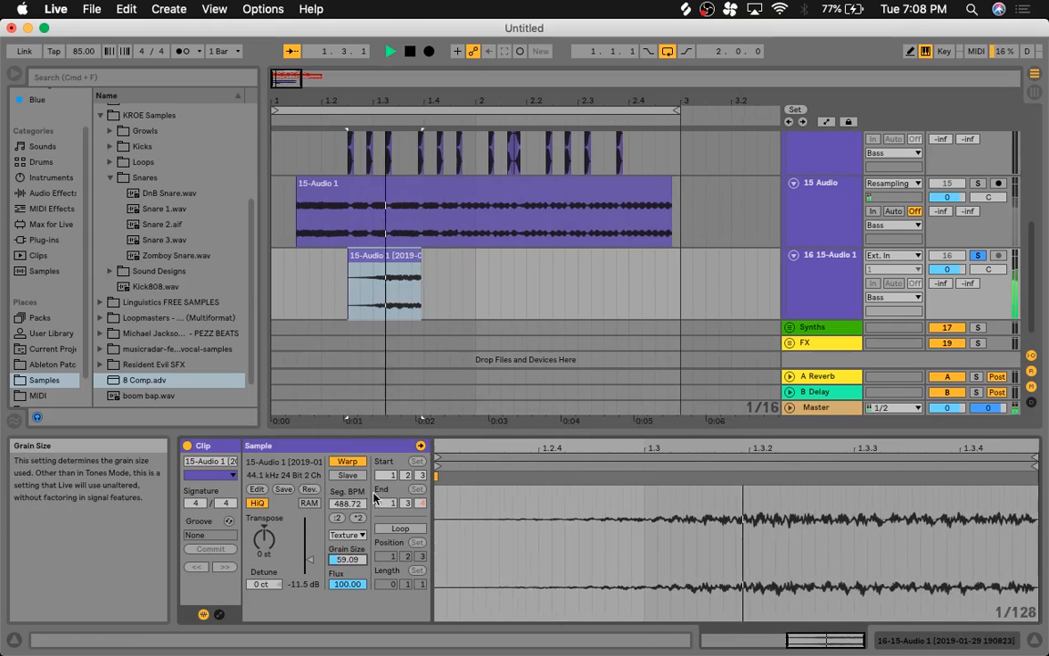
left_click(799, 309)
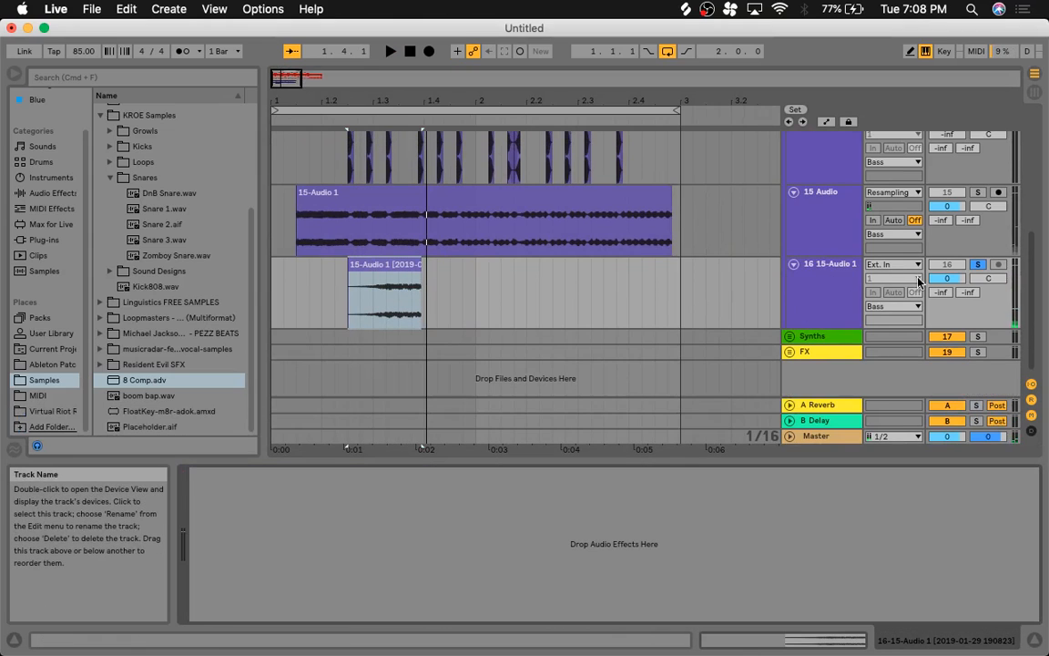
left_click(977, 264)
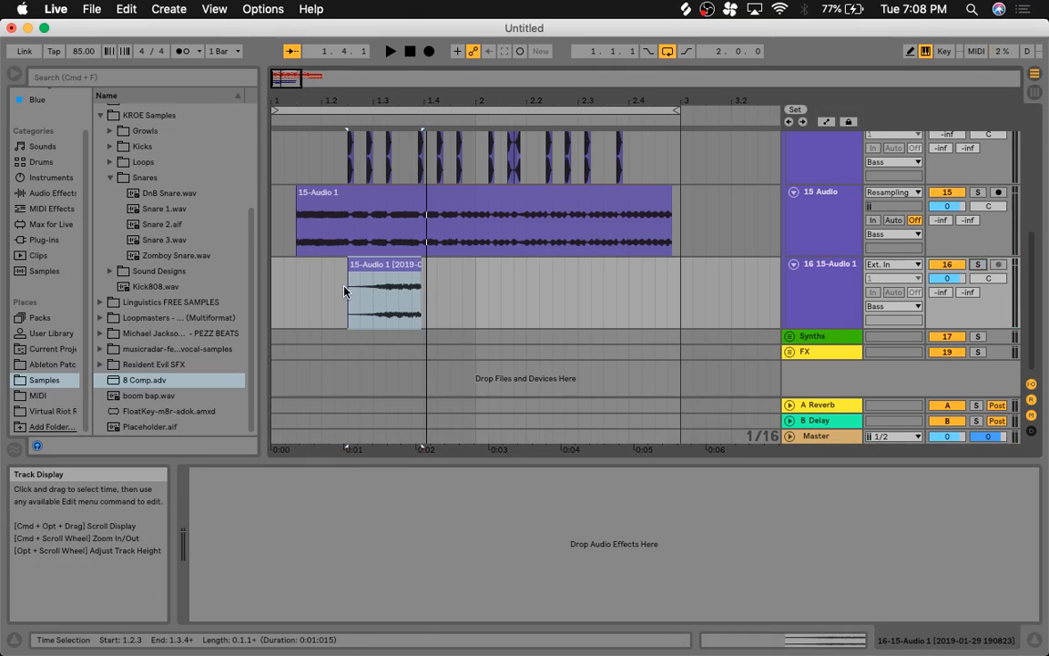
Step: Add the ValhallaRoom VST to the stretched clip's track and play it back with the 15 Audio track muted
left_click(373, 293)
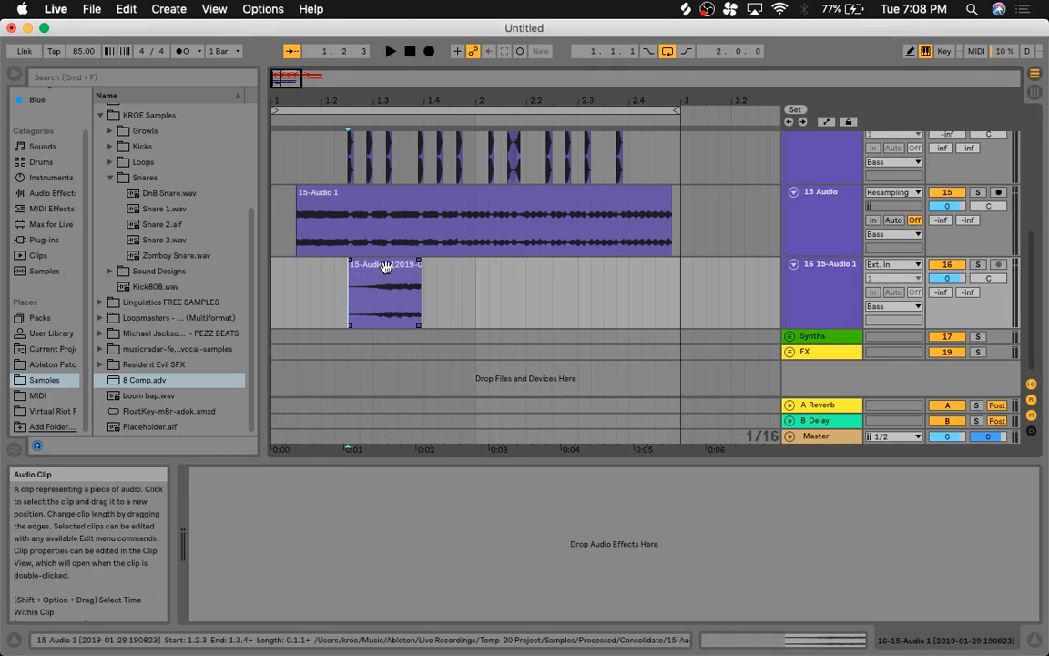
left_click(57, 240)
left_click(129, 76)
type("val")
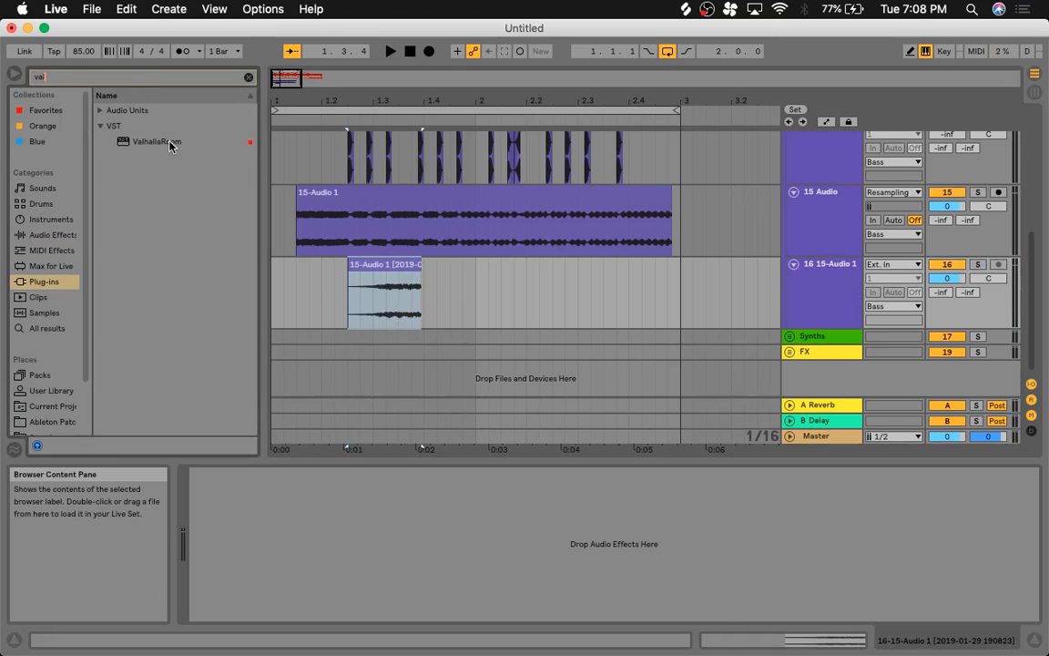
double_click(170, 143)
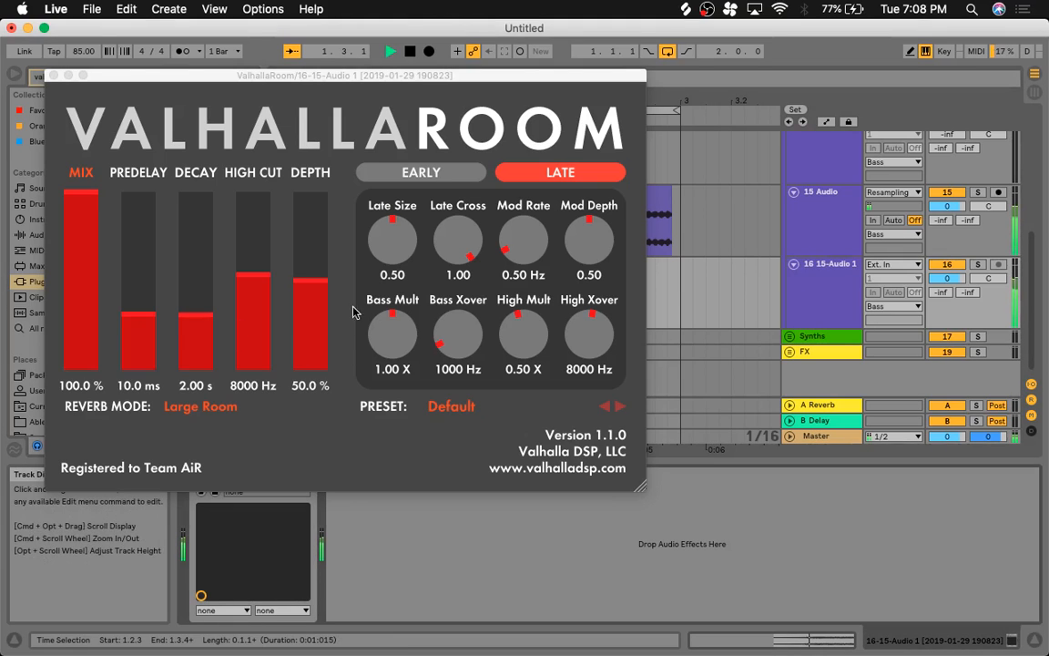
left_click(54, 76)
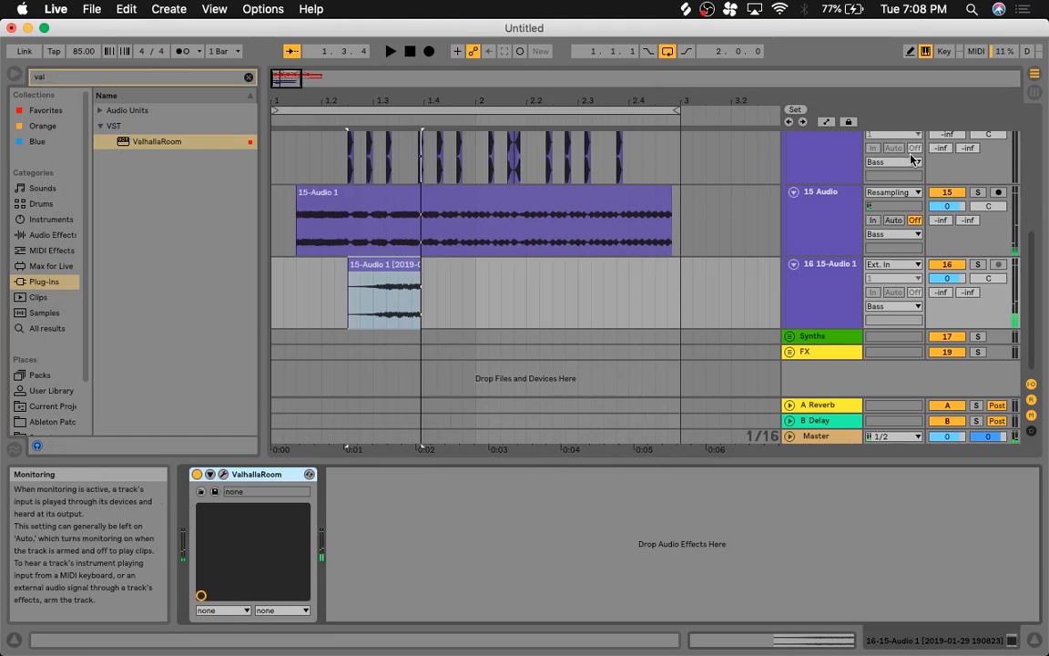
key("space")
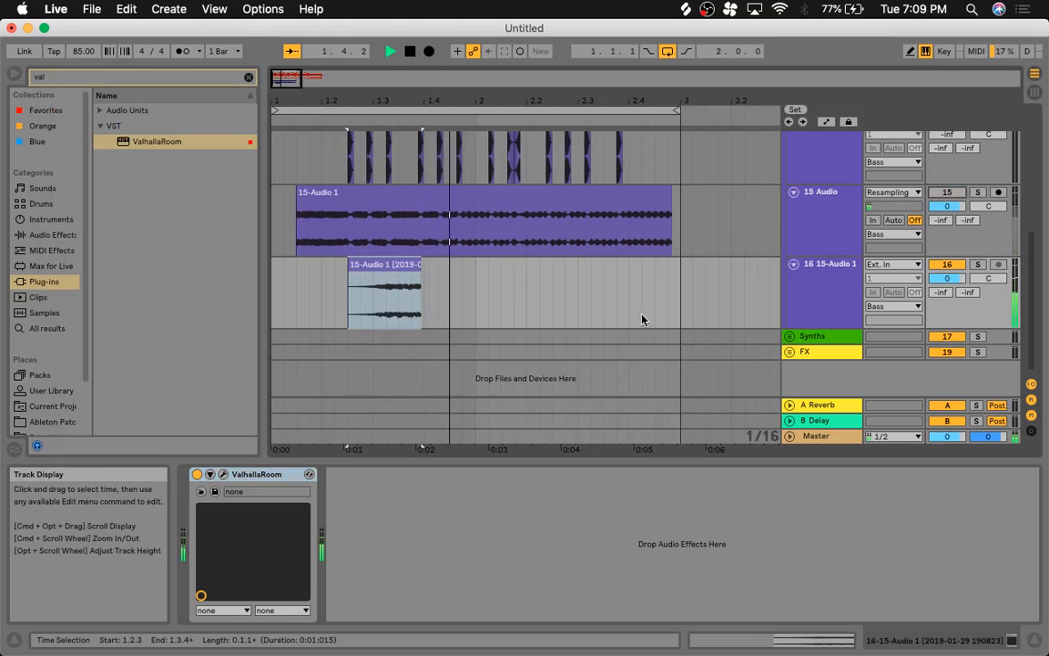
Step: Set ValhallaRoom's Decay to 10.16 s on the 16 15-Audio 1 track while listening, and close the plug-in window
scroll(948, 222, "up", 3)
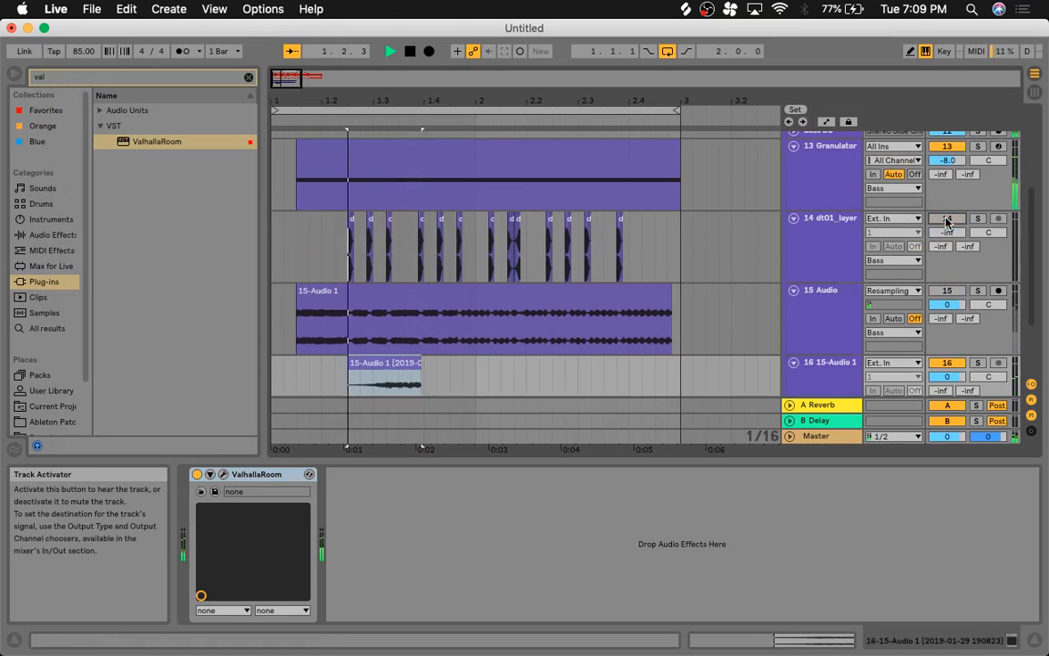
scroll(692, 200, "down", 2)
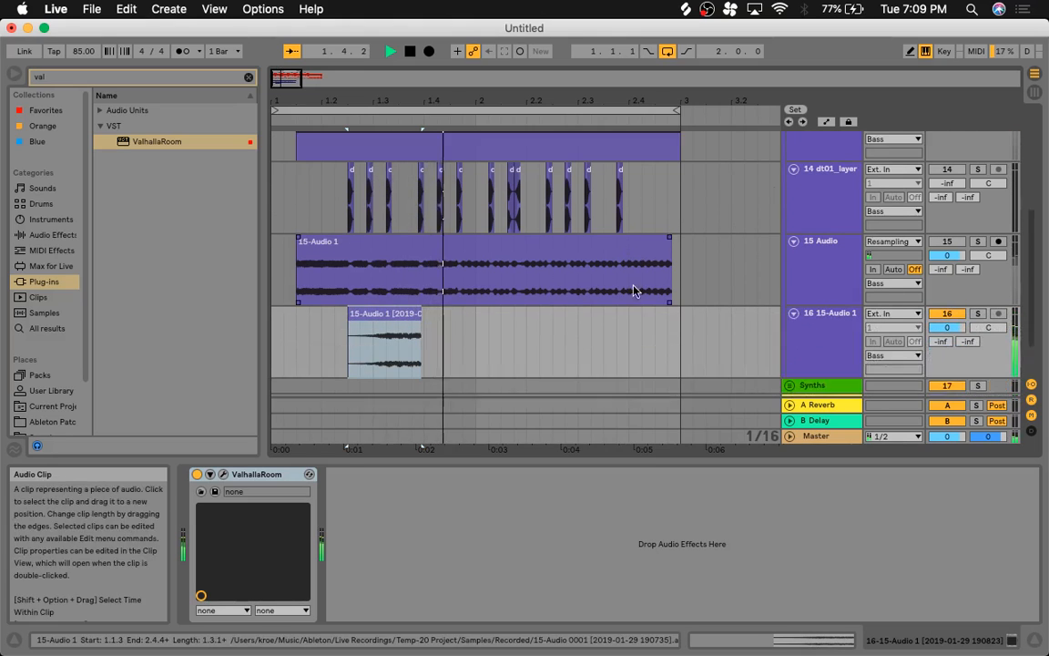
scroll(472, 312, "down", 1)
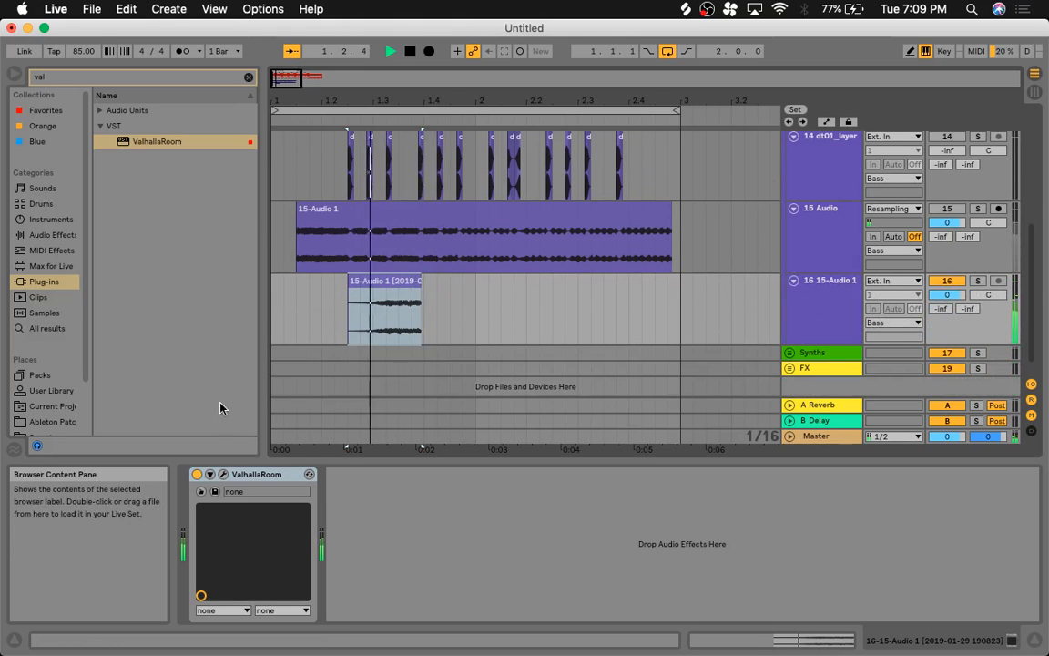
left_click(222, 476)
key("space")
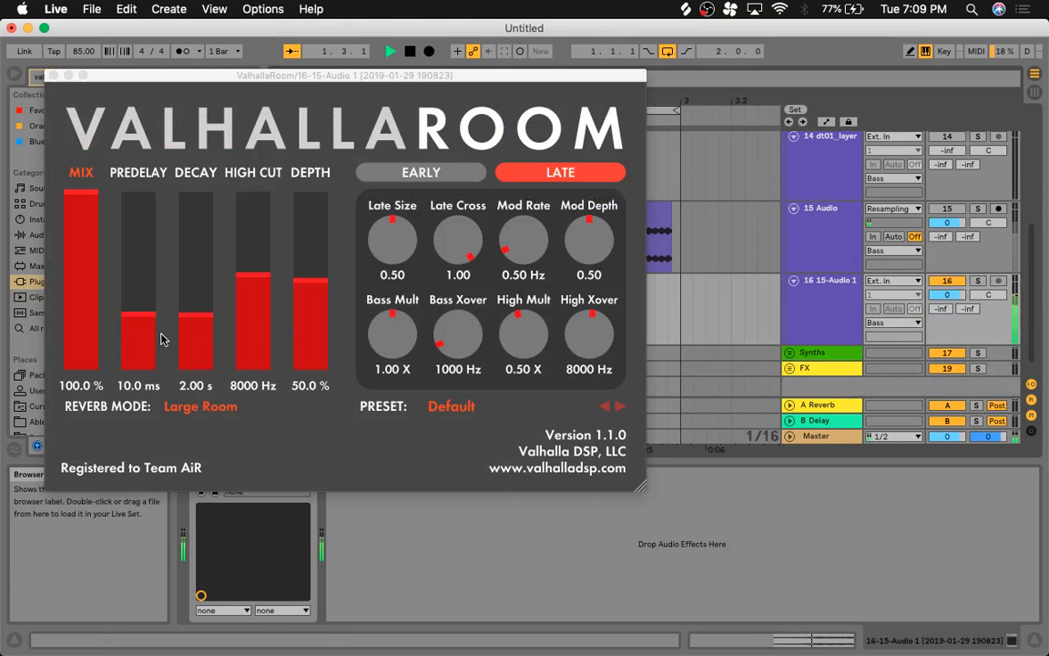
left_click_drag(183, 323, 176, 318)
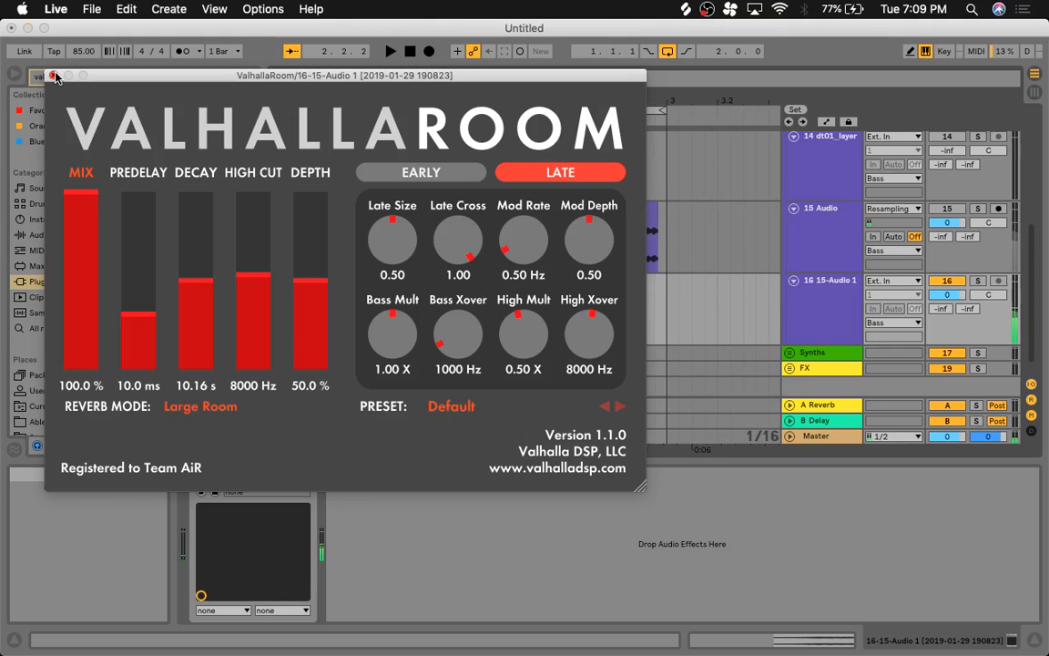
left_click(52, 75)
key("space")
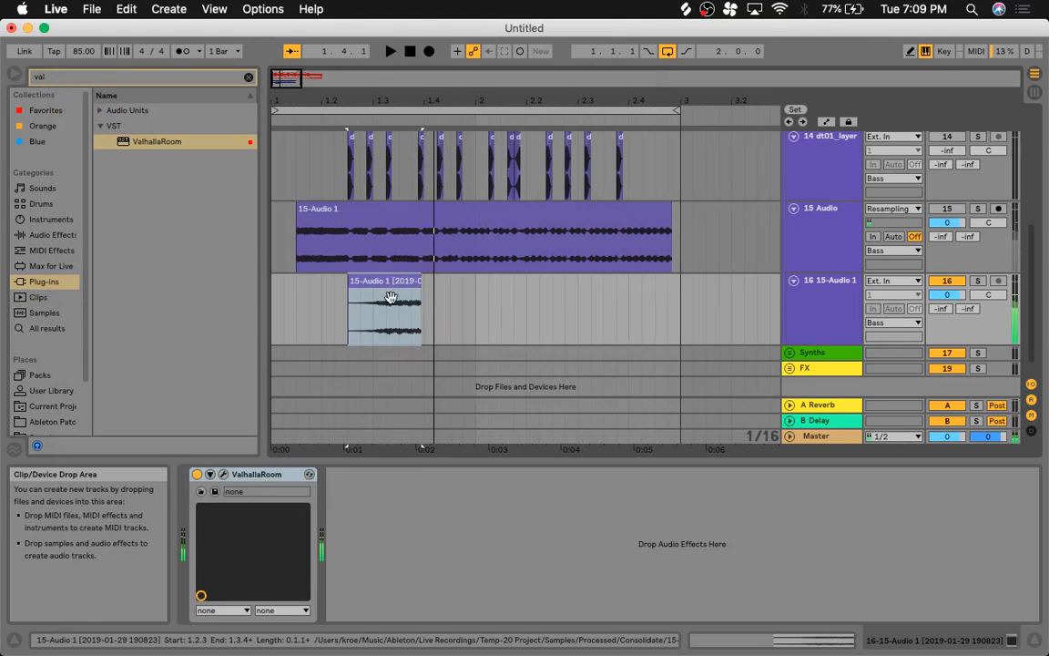
Step: Consolidate the stretched clip on the 16 15-Audio 1 track and add a fade-in over nearly its first half
left_click(388, 276)
key("super+j")
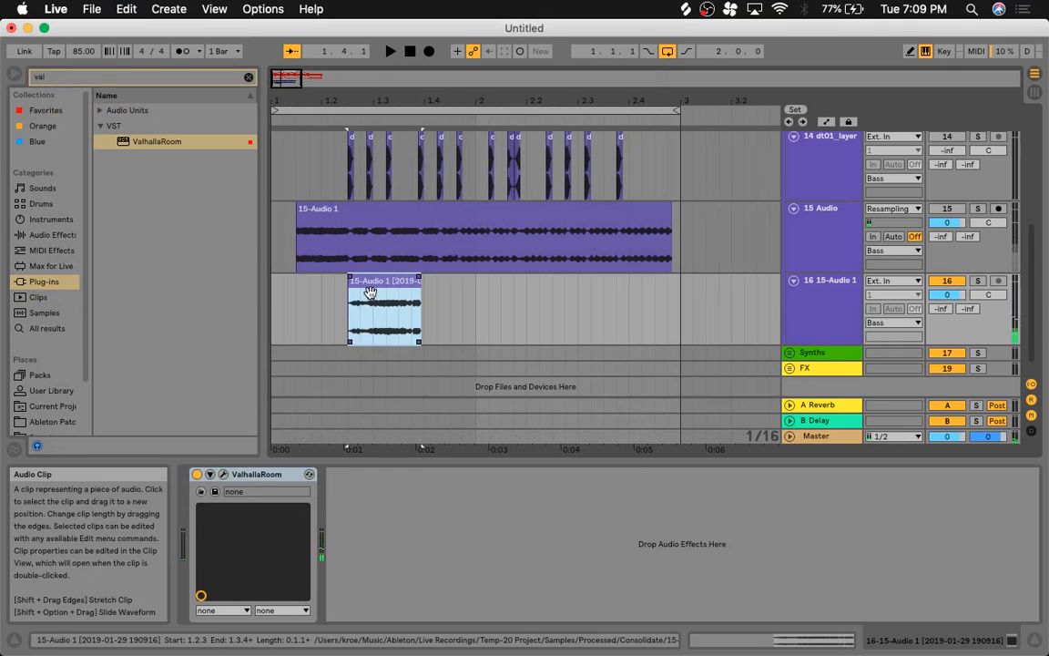
double_click(370, 292)
left_click_drag(351, 277, 381, 277)
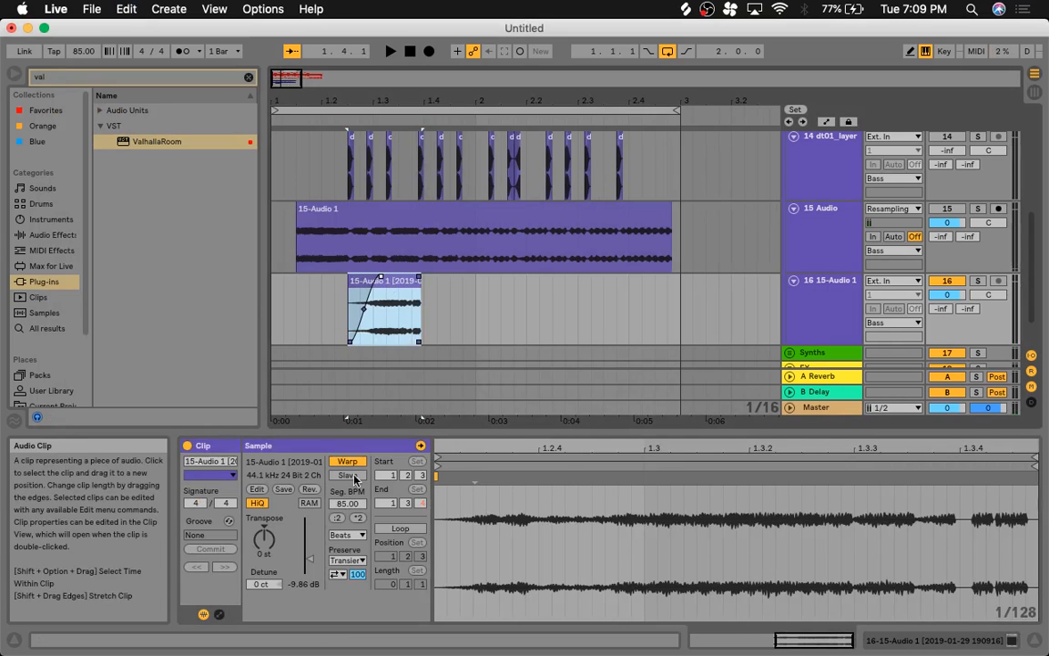
Step: Reverse the consolidated clip, swap its fade-in for a fade-out over roughly its second half, and play it back
left_click(334, 305)
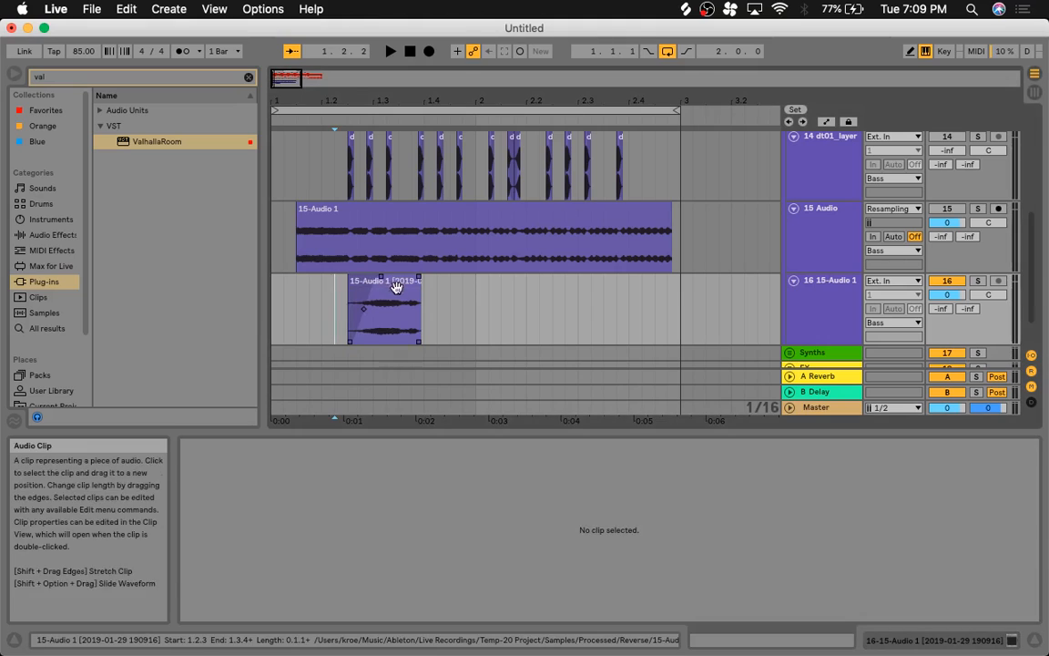
left_click(401, 291)
left_click_drag(419, 277, 398, 278)
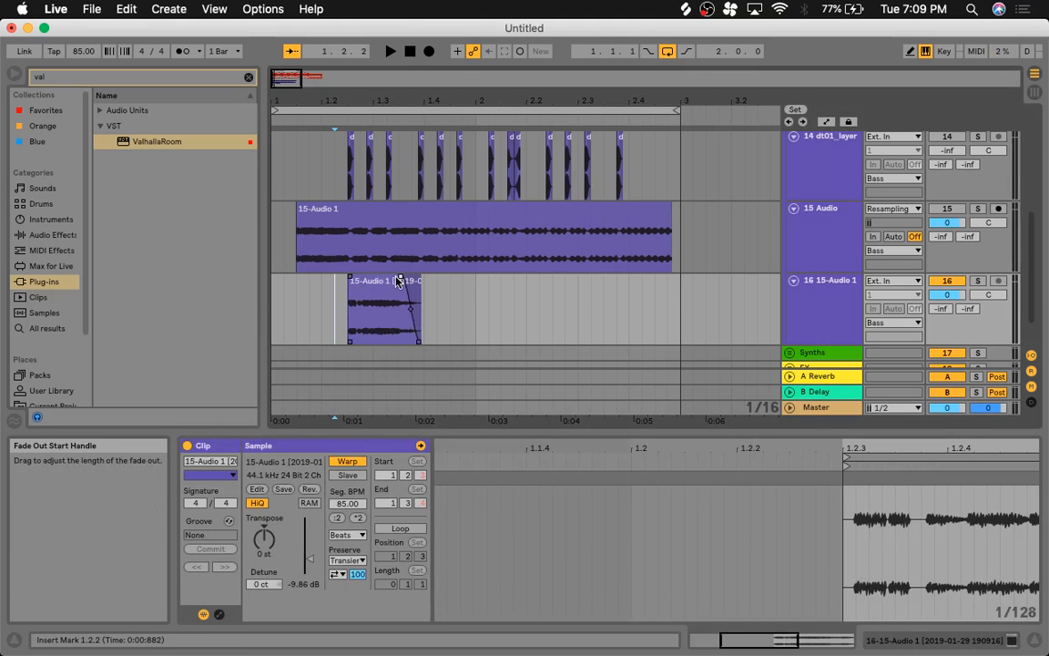
left_click(311, 270)
key("space")
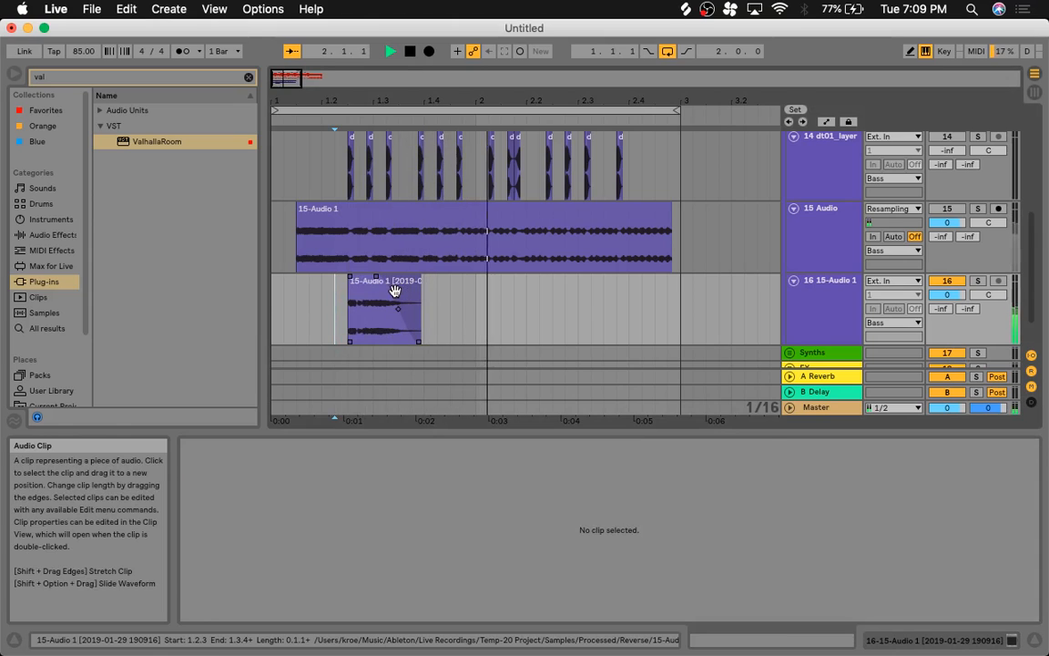
left_click(395, 291)
key("space")
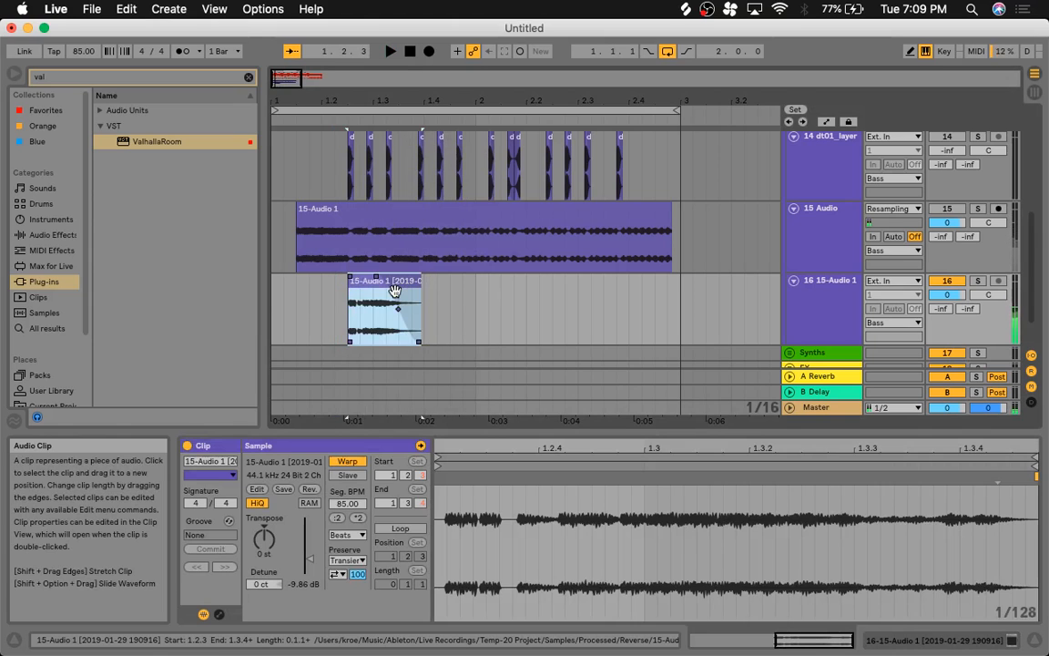
Step: Freeze and flatten the 16 15-Audio 1 track to print the reverb into audio
right_click(807, 295)
left_click(857, 391)
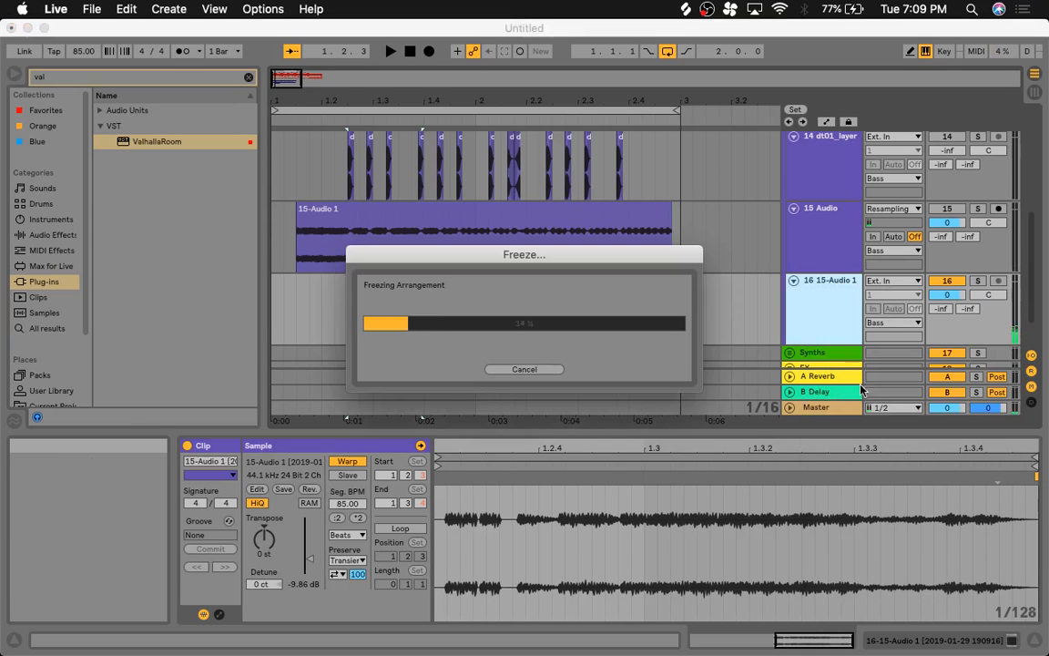
right_click(813, 305)
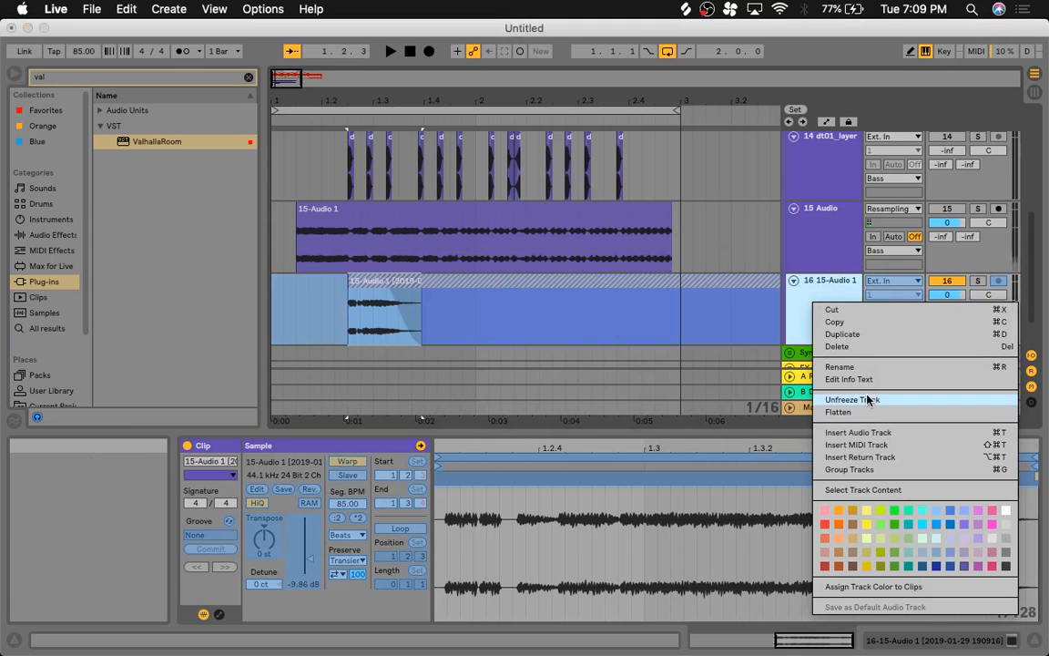
left_click(838, 411)
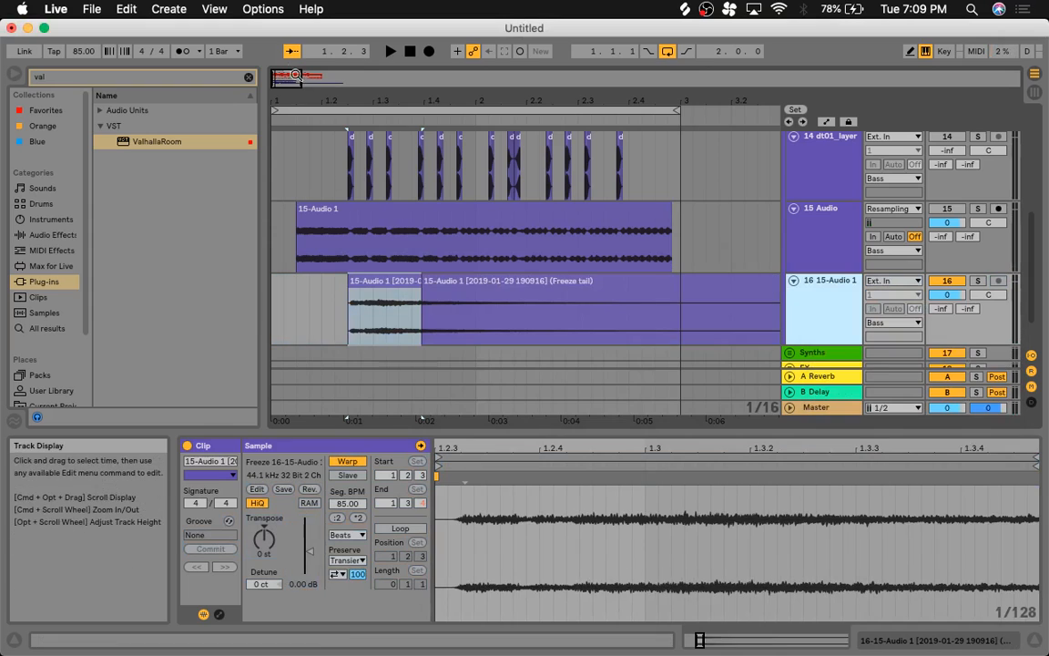
Step: Extend the flattened clip to 4.2.1 over its reverb tail and delete the leftover freeze-tail clip
key("minus")
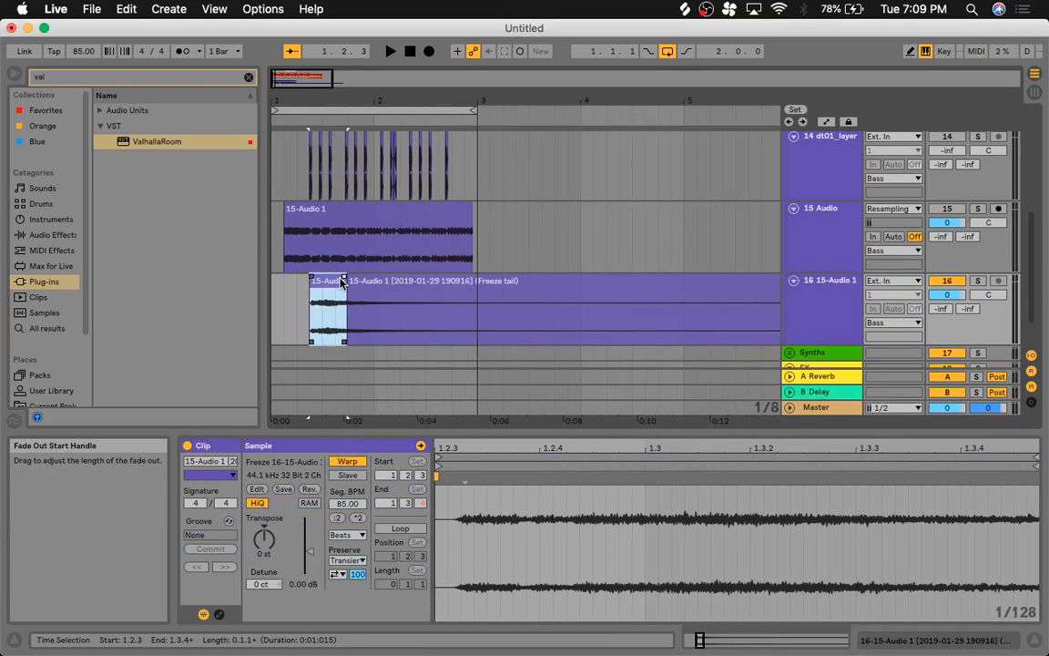
left_click_drag(343, 293, 602, 301)
left_click(657, 297)
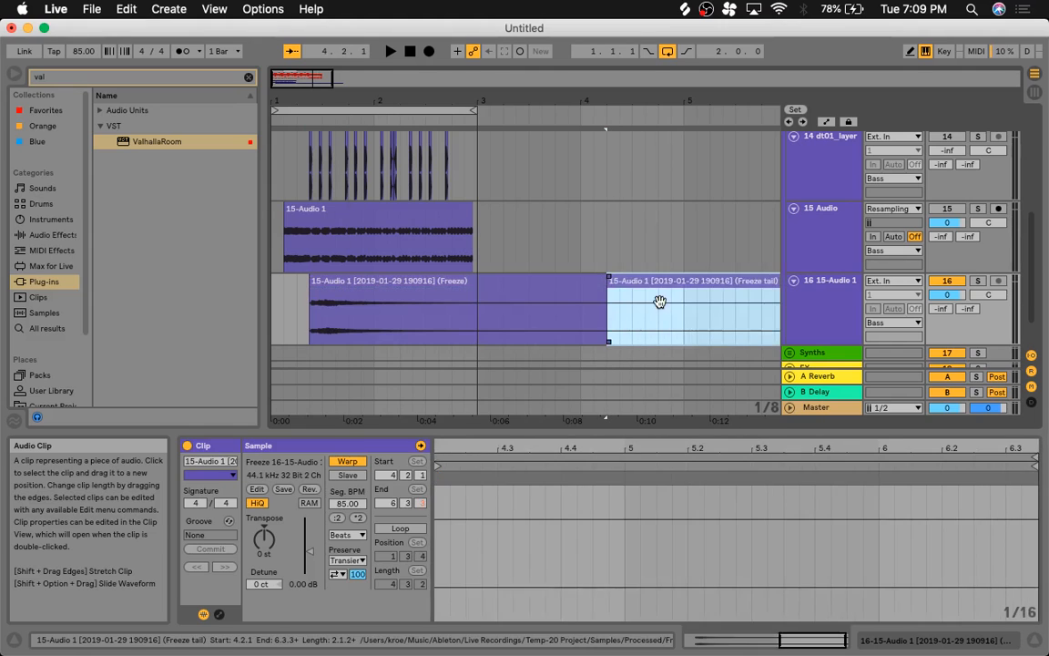
key("Delete")
Step: Move the flattened clip to the start of bar 1 and trim its end to the start of bar 3
left_click(546, 284)
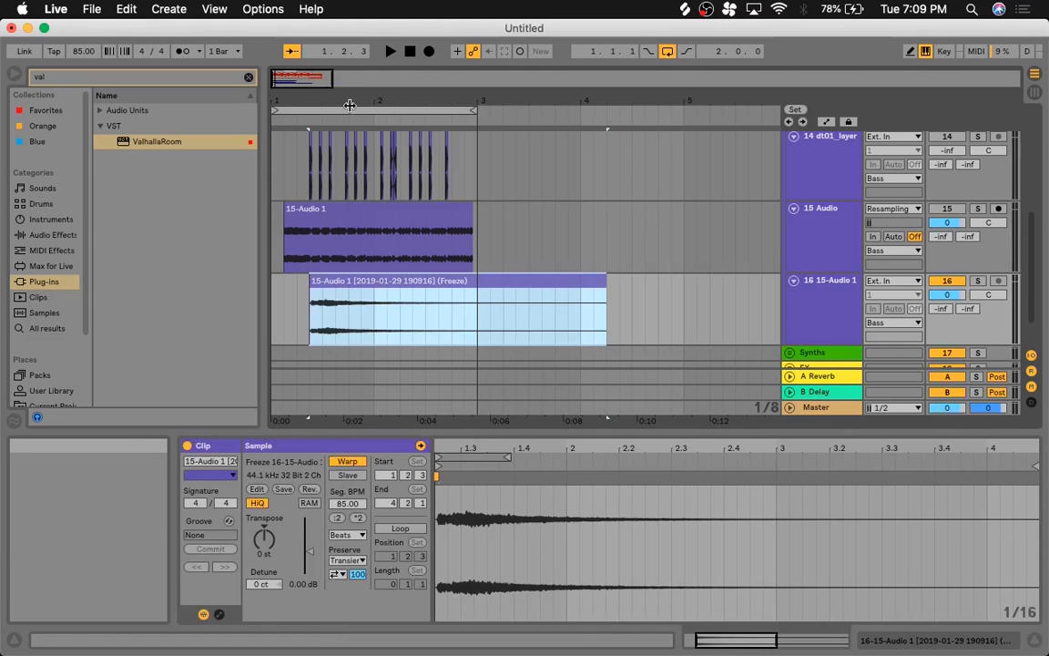
key("minus")
left_click_drag(314, 80, 314, 73)
left_click_drag(382, 284, 362, 292)
left_click_drag(462, 293, 403, 294)
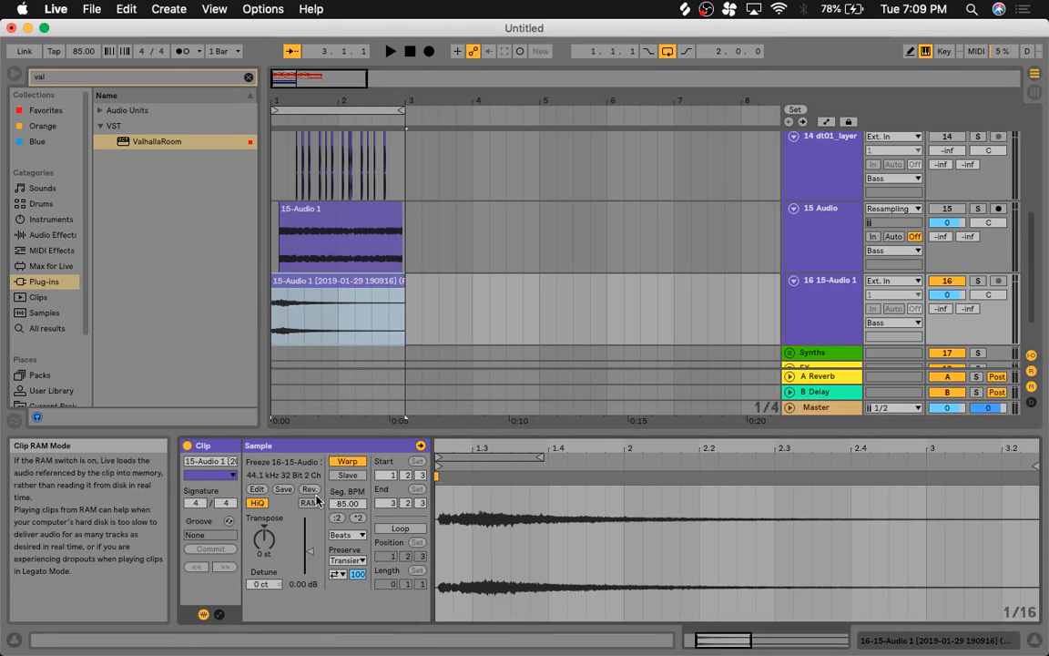
Step: Reverse the trimmed reverb clip and set its warp mode to Complex
left_click(311, 491)
left_click(348, 535)
left_click(367, 600)
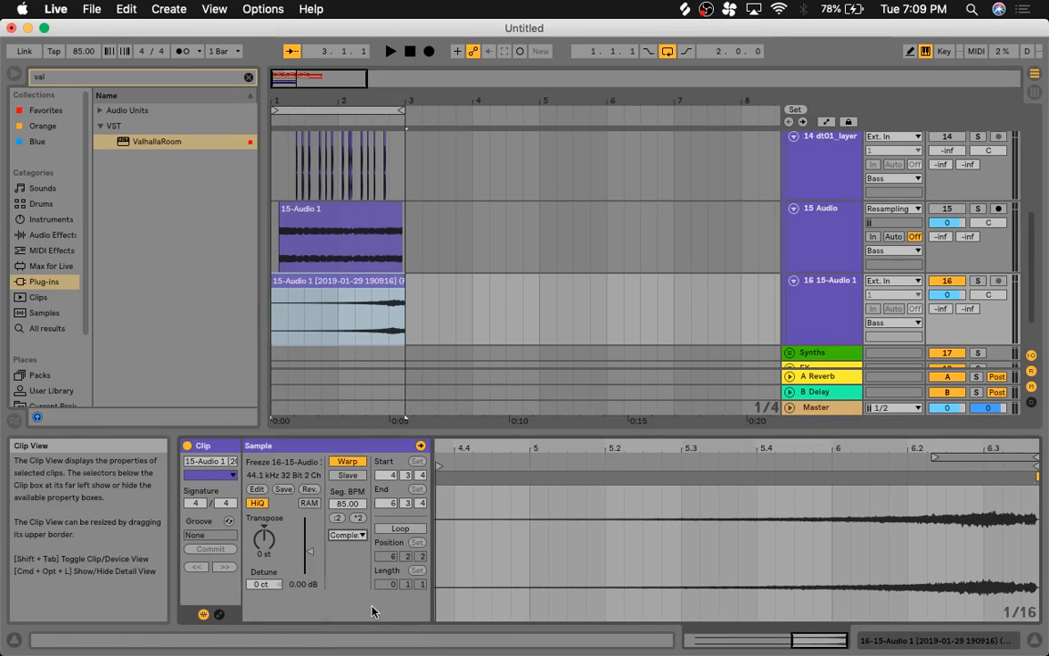
left_click(288, 337)
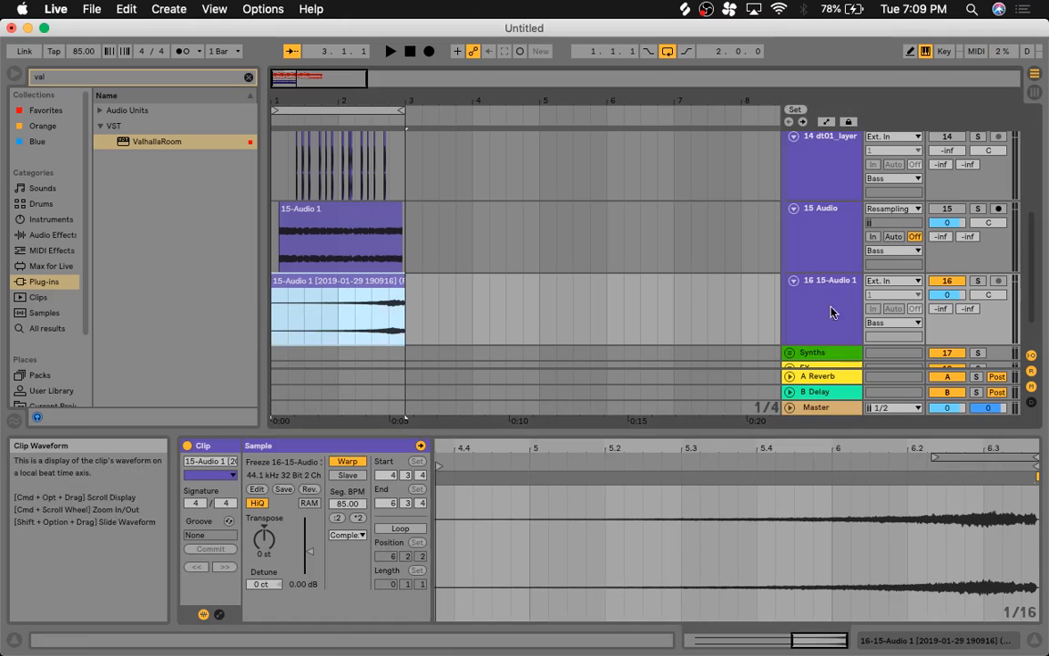
Step: Raise the system volume to play back the reversed reverb clip, and add a very short fade-out at its end
key("XF86AudioRaiseVolume")
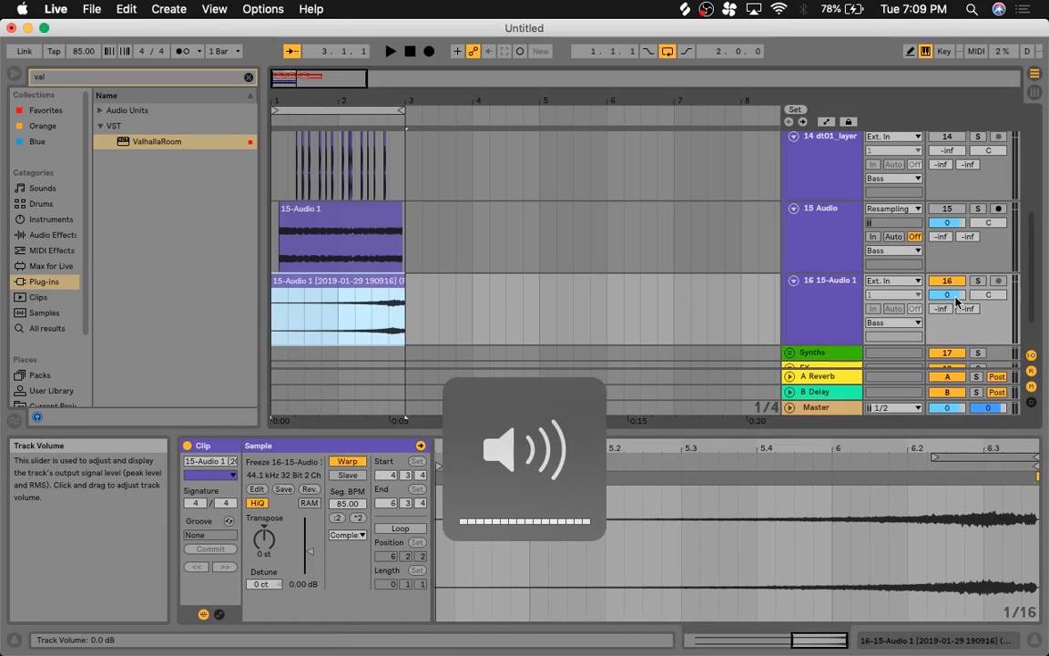
key("space")
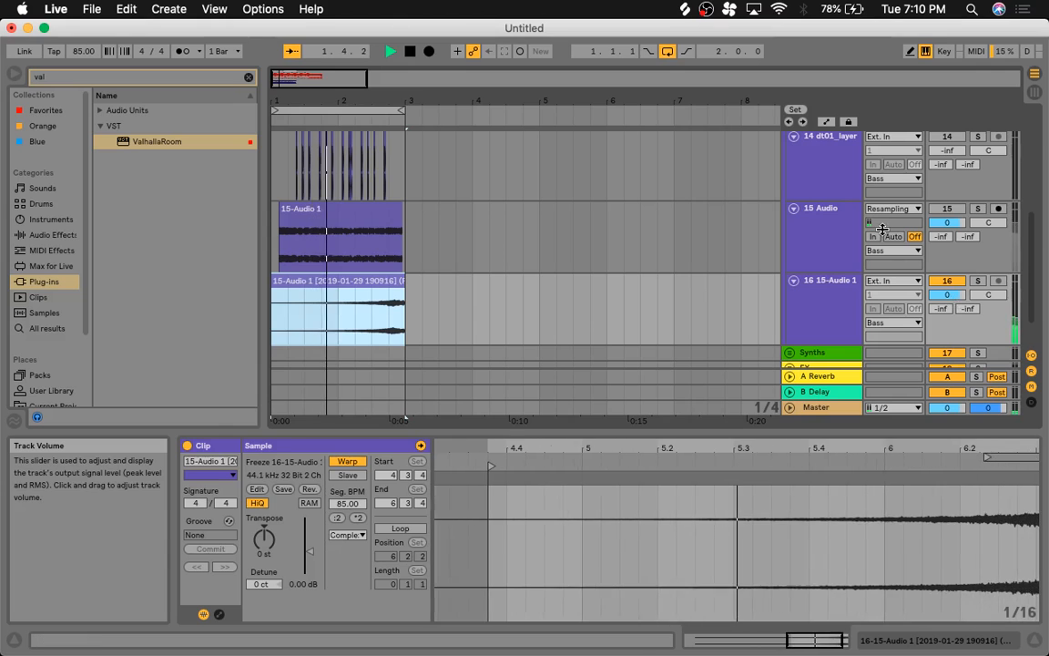
left_click_drag(349, 99, 424, 200)
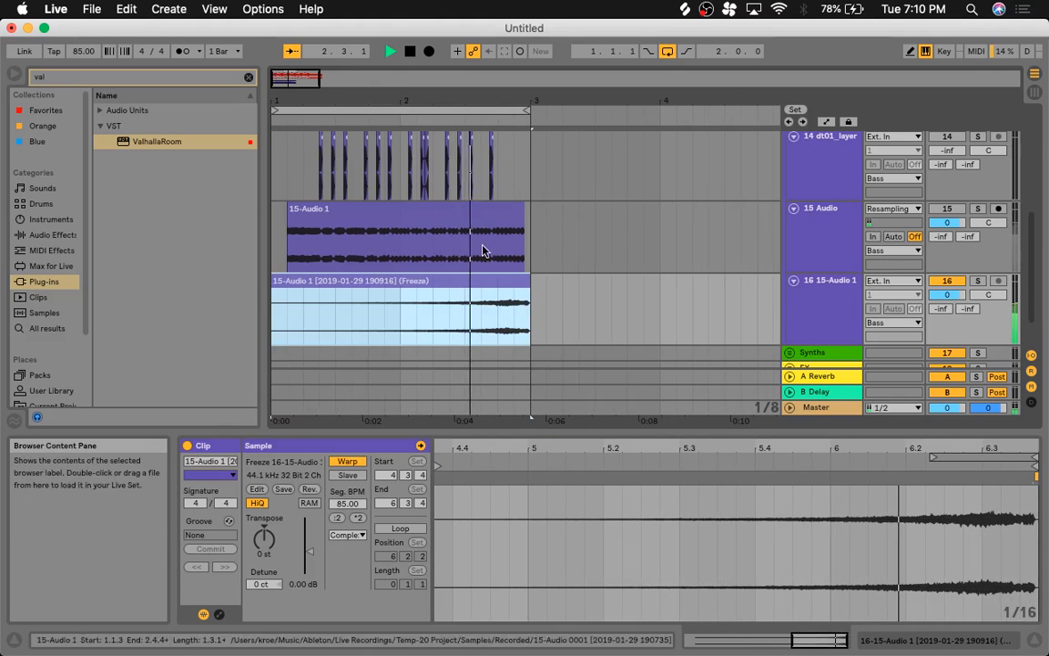
scroll(482, 251, "up", 1)
key("space")
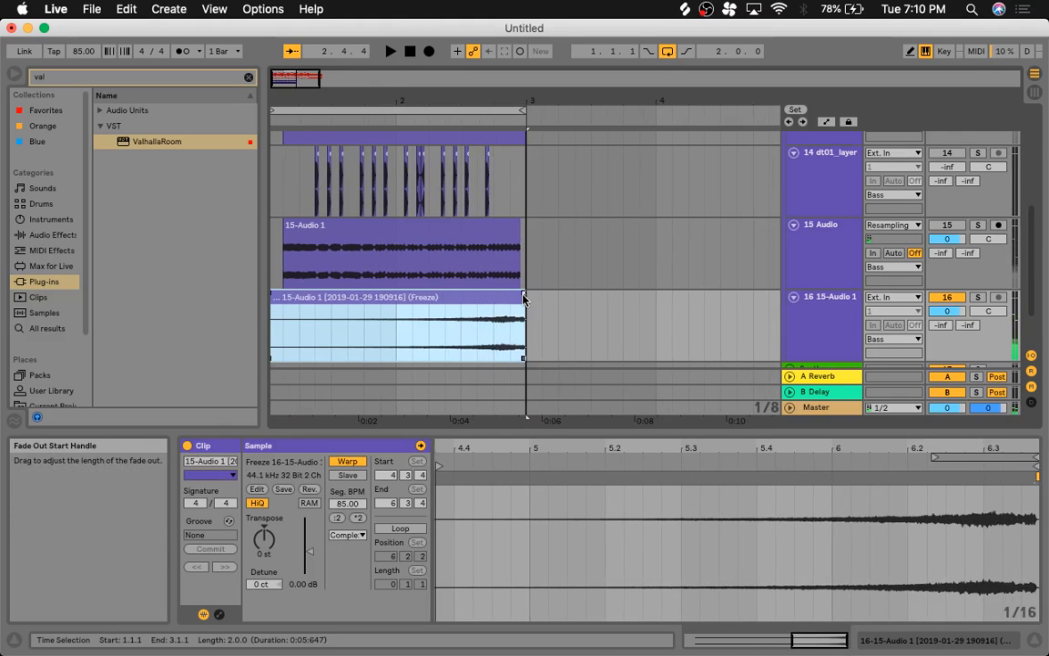
left_click_drag(524, 296, 515, 297)
scroll(515, 297, "left", 1)
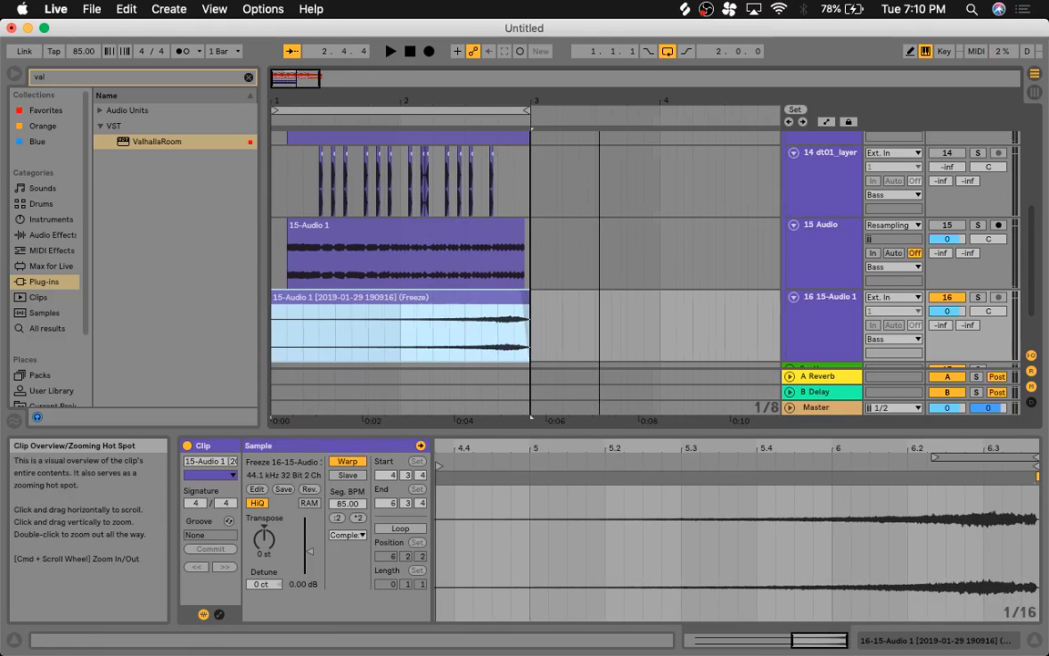
Step: Fold the 15 Audio and 14 dt01_layer tracks in the arrangement
left_click(793, 225)
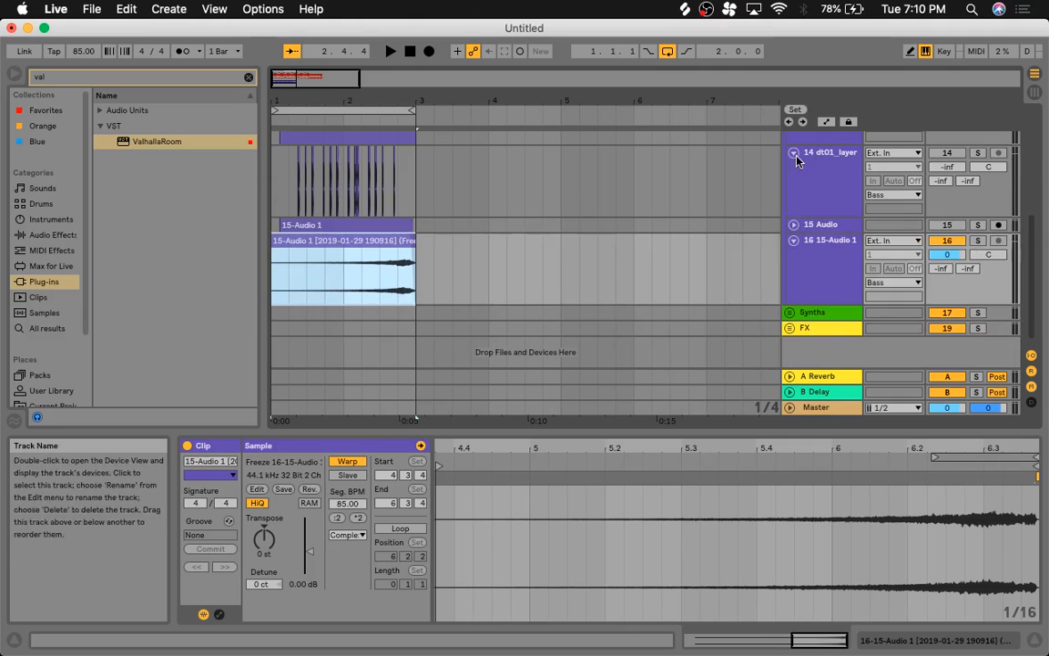
left_click(793, 152)
scroll(729, 182, "up", 2)
Step: Search the audio effects for "eq" and add EQ Eight to the 16 15-Audio 1 track
left_click(758, 221)
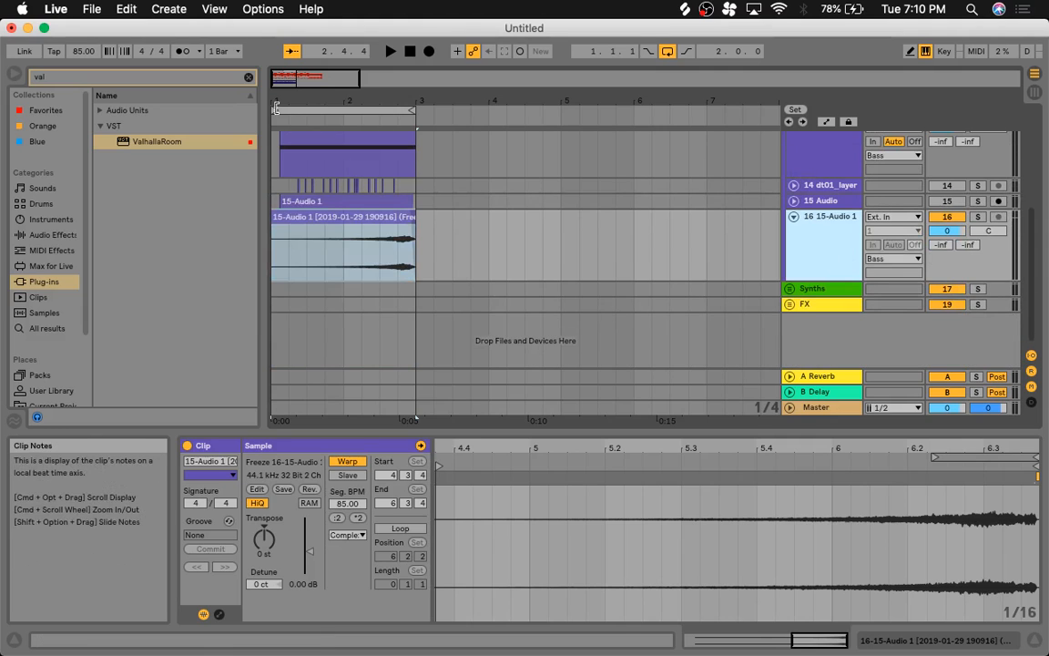
left_click(249, 76)
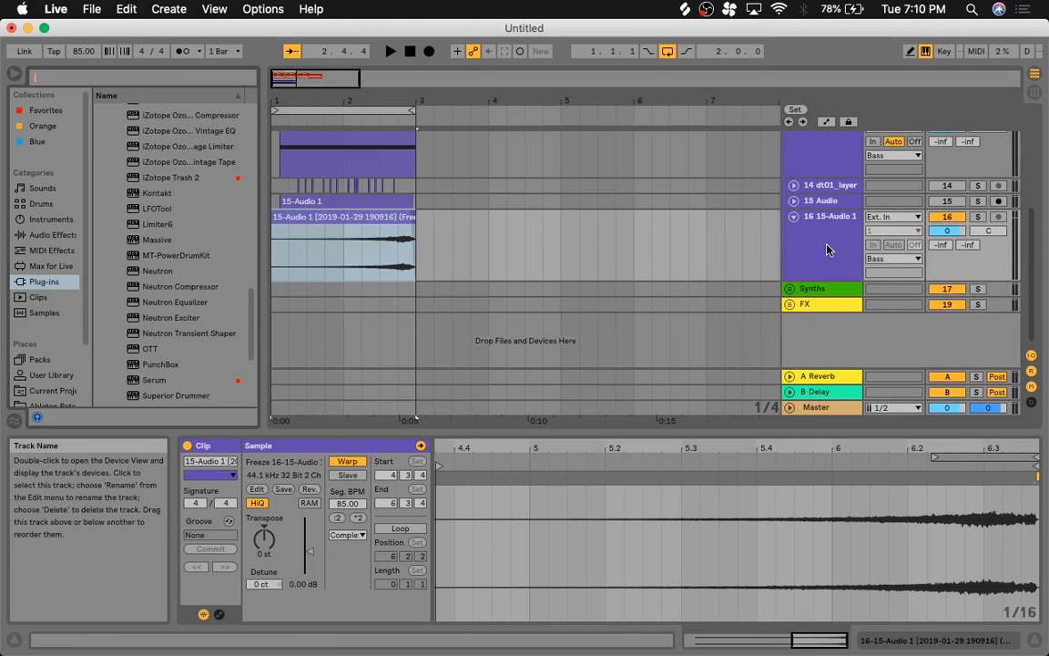
left_click(747, 223)
left_click(155, 77)
type("eq")
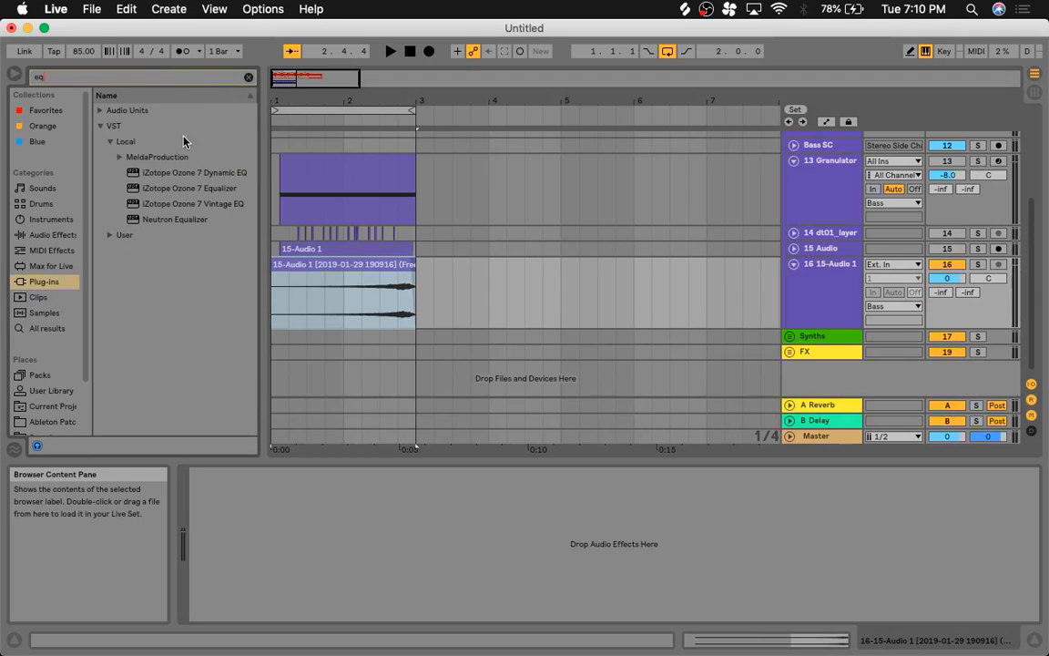
left_click(52, 234)
double_click(138, 126)
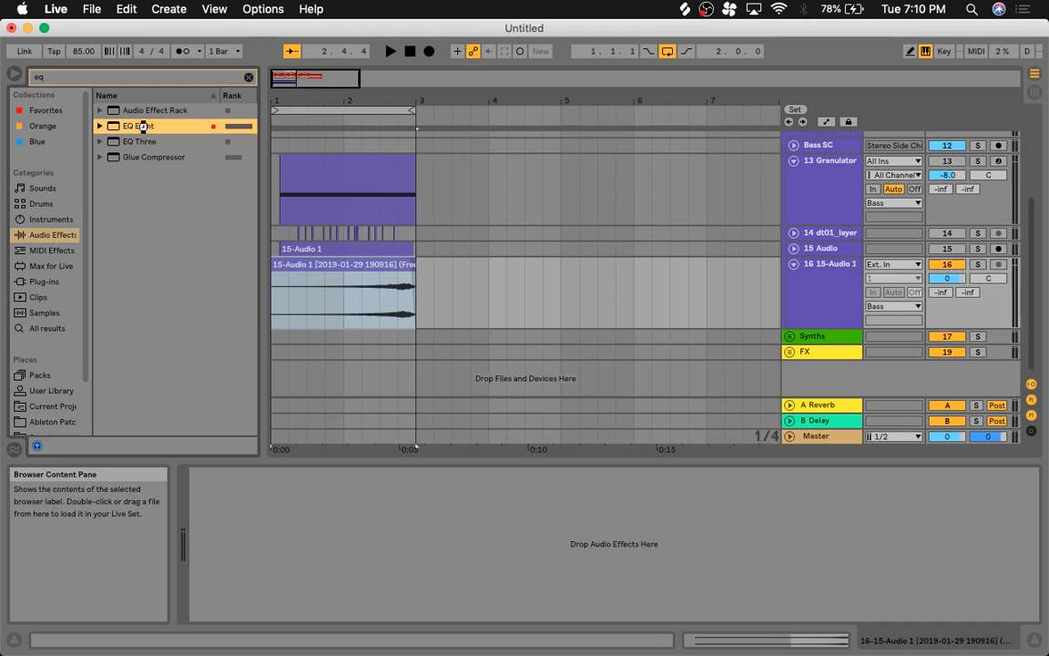
Step: Make EQ Eight's band 1 a 12 dB/octave low cut at 156 Hz while playing the layer back
left_click(251, 600)
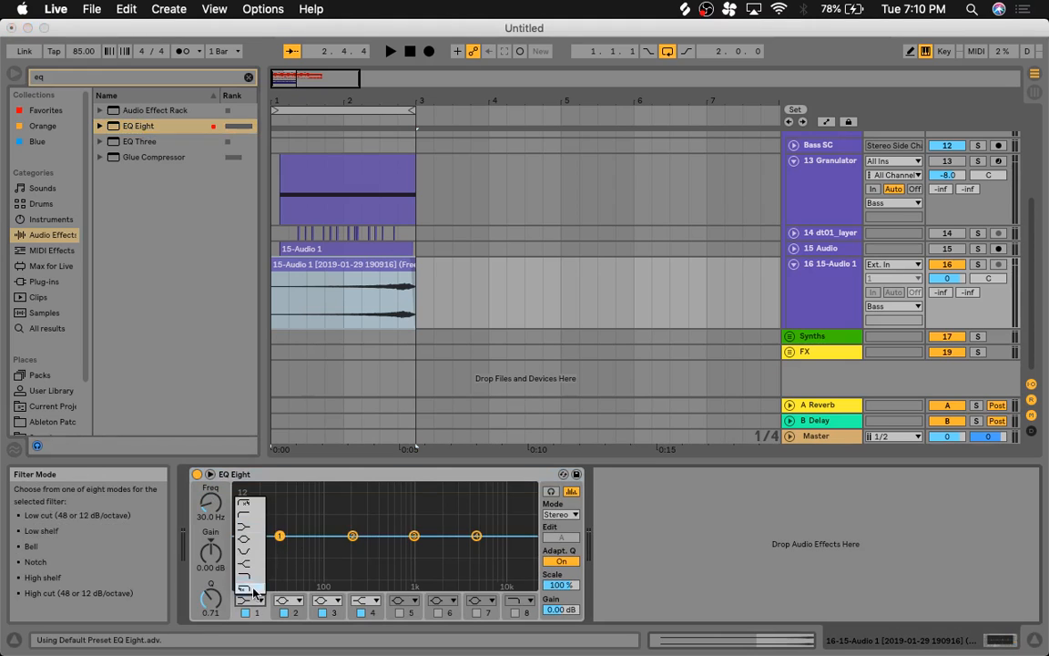
left_click(249, 516)
key("space")
left_click_drag(211, 504, 211, 464)
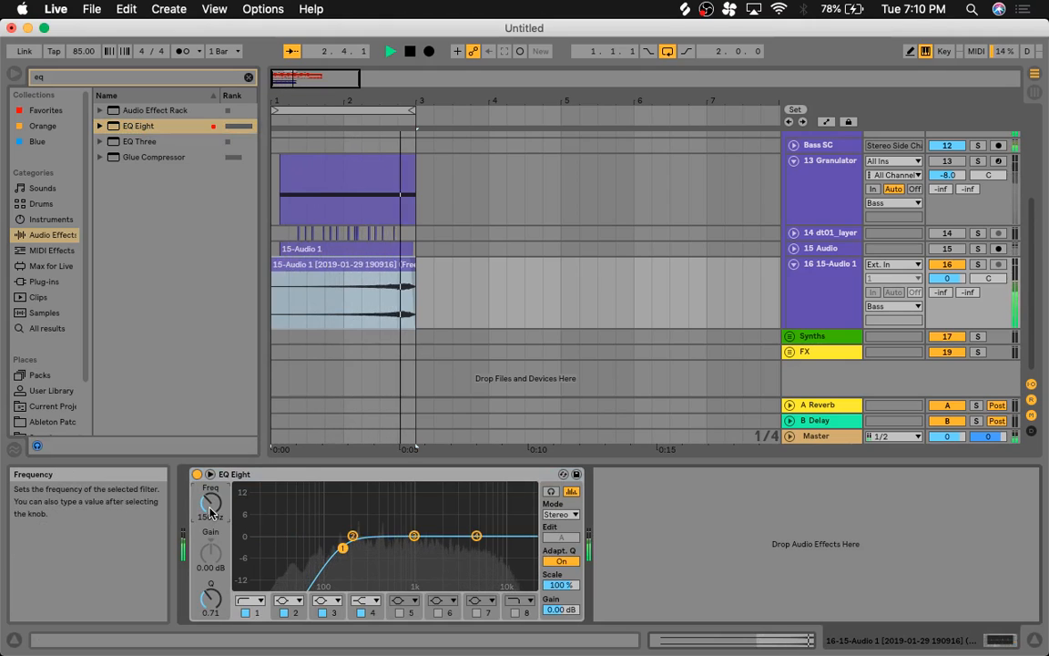
key("space")
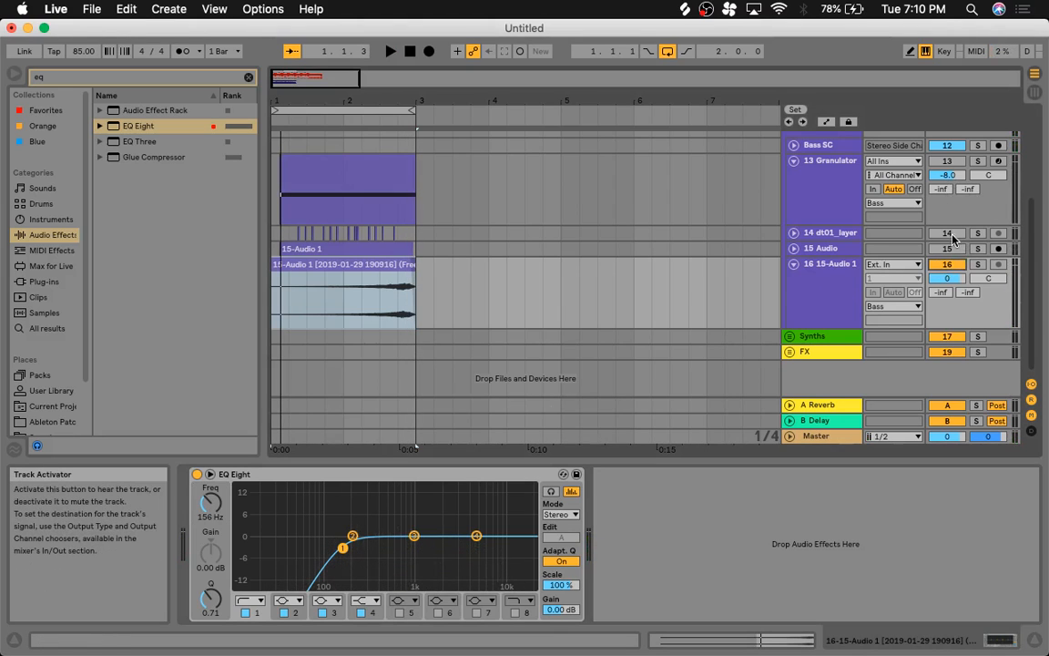
Step: Reactivate the 14 dt01_layer, 13 Granulator, Sidechain and Drums tracks and play back the combined layers
scroll(931, 235, "up", 5)
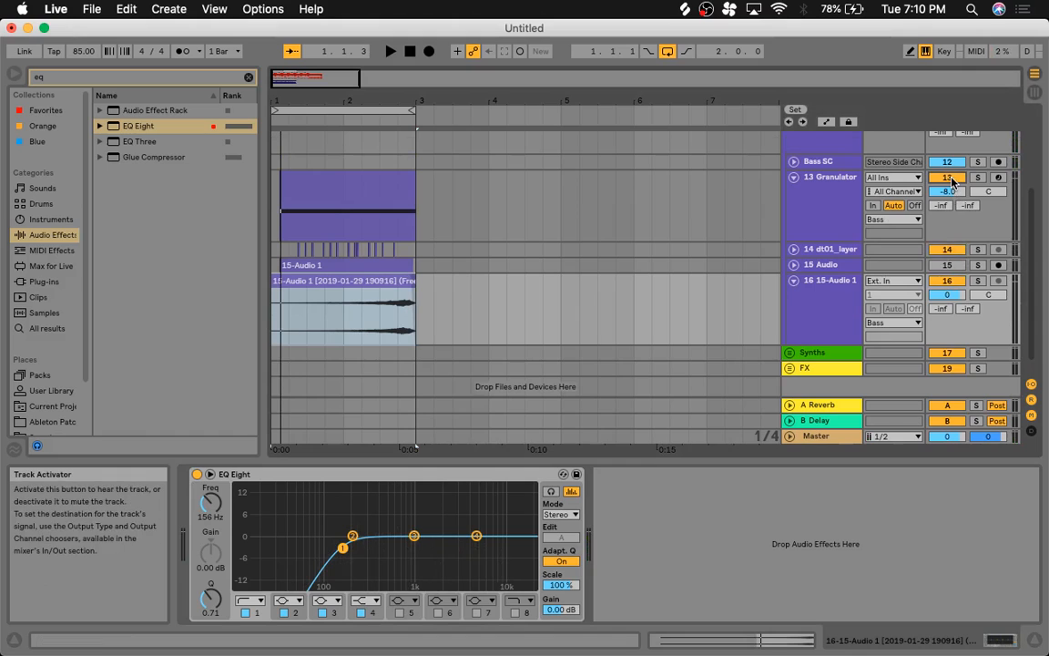
scroll(963, 171, "up", 5)
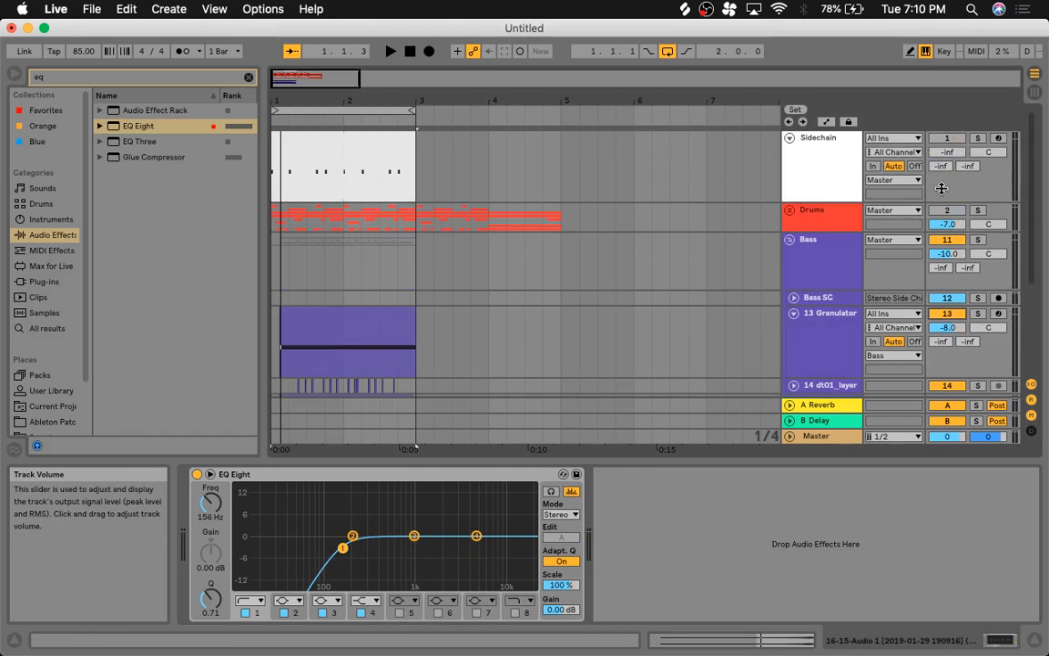
key("space")
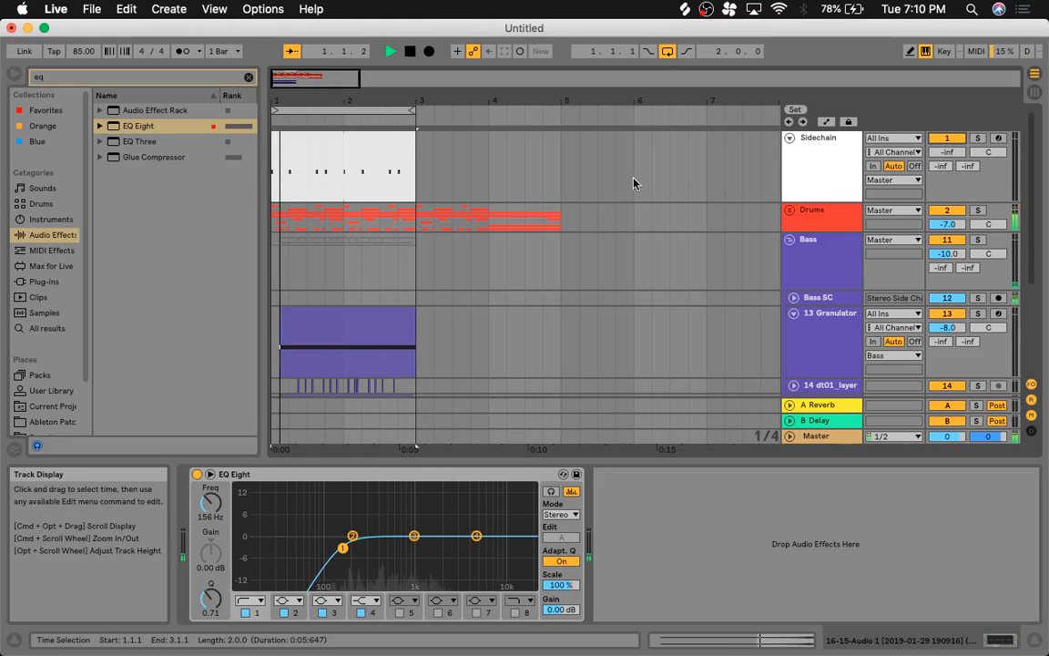
scroll(525, 253, "down", 1)
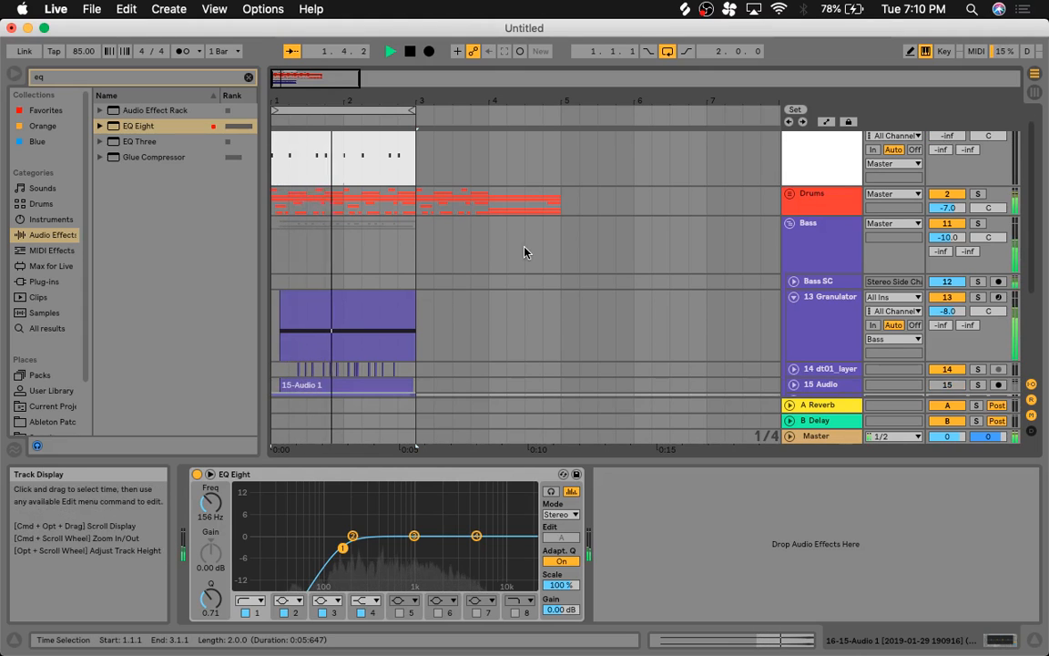
scroll(525, 252, "down", 5)
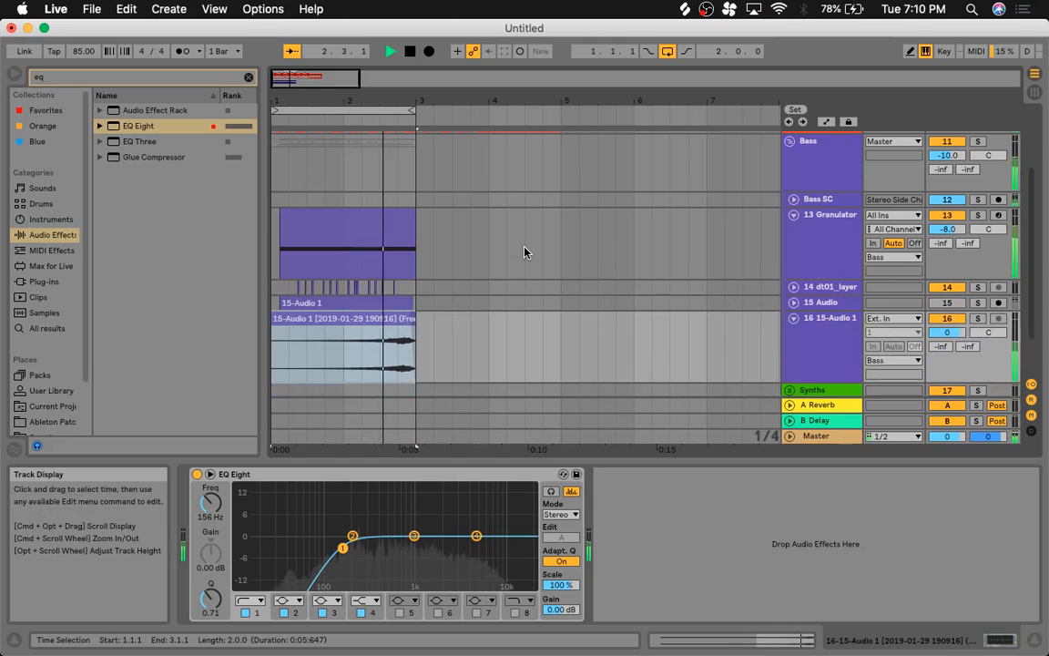
key("space")
Step: Delete the 14 dt01_layer clips between 2.1.2 and 3.1.1 and play the loop from its start
left_click_drag(416, 290, 346, 288)
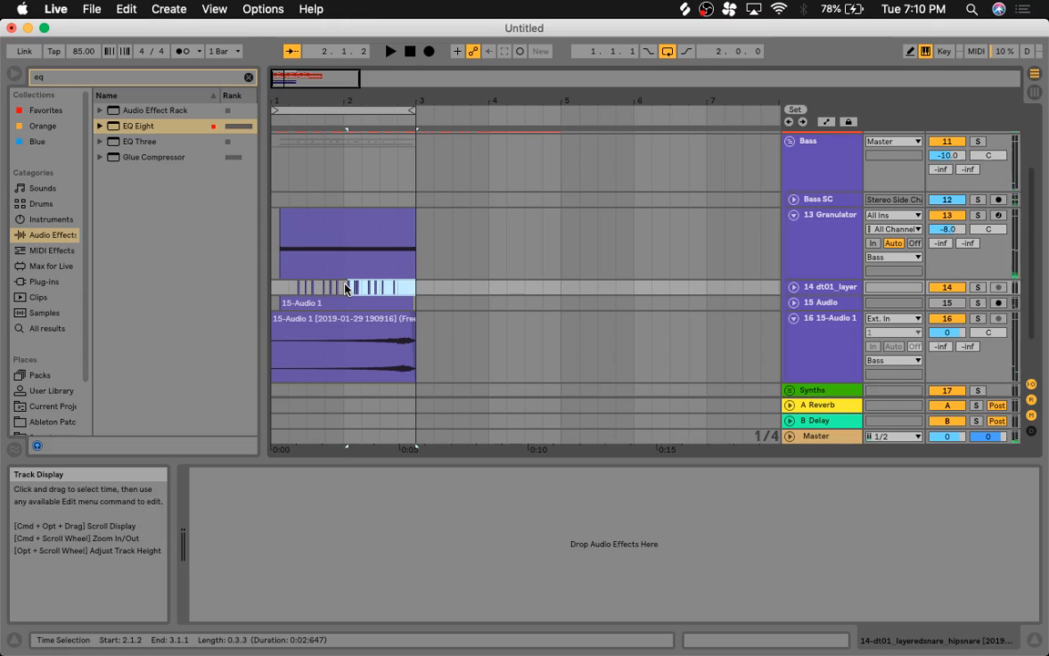
left_click(276, 261)
key("space")
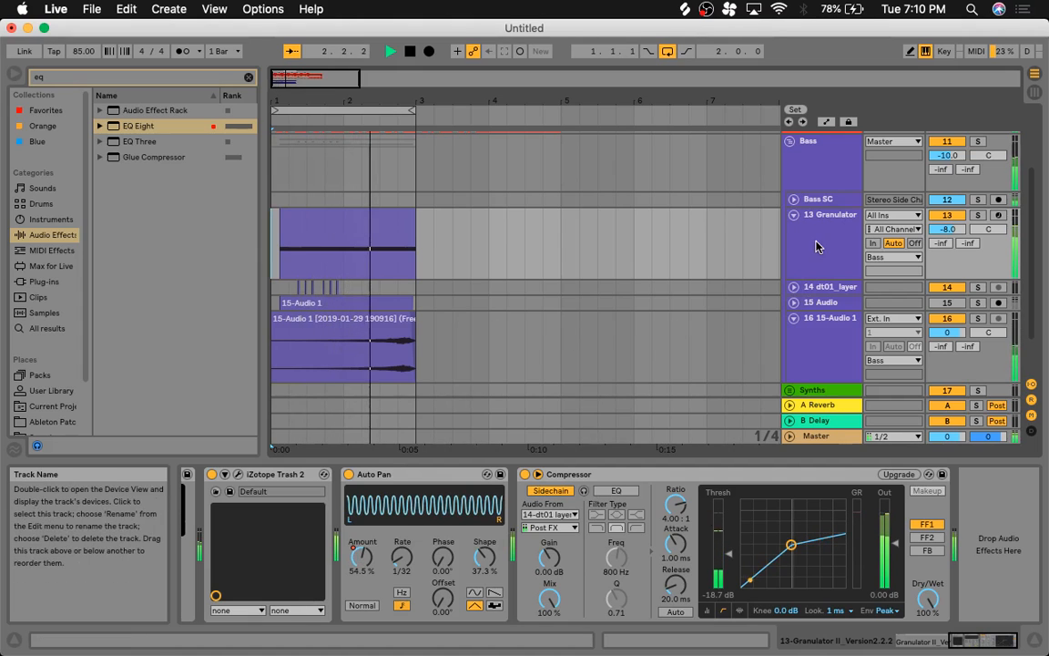
Step: Set Granulator II's FilePos to 0.00 and its Grain rate to 43.6 Hz while auditioning the loop
scroll(335, 583, "left", 10)
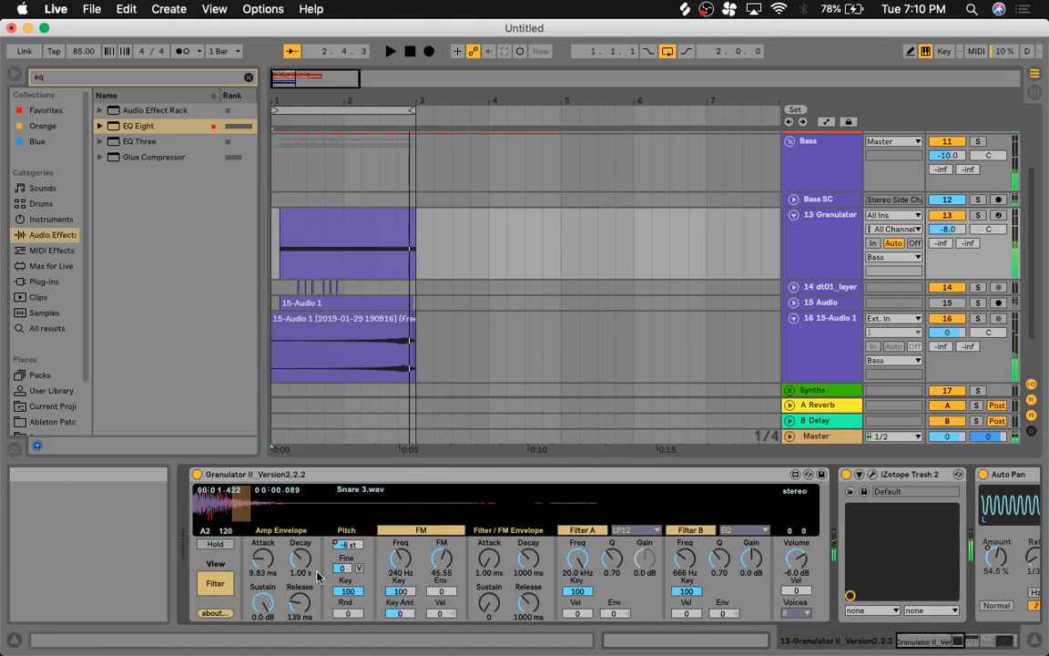
left_click(215, 584)
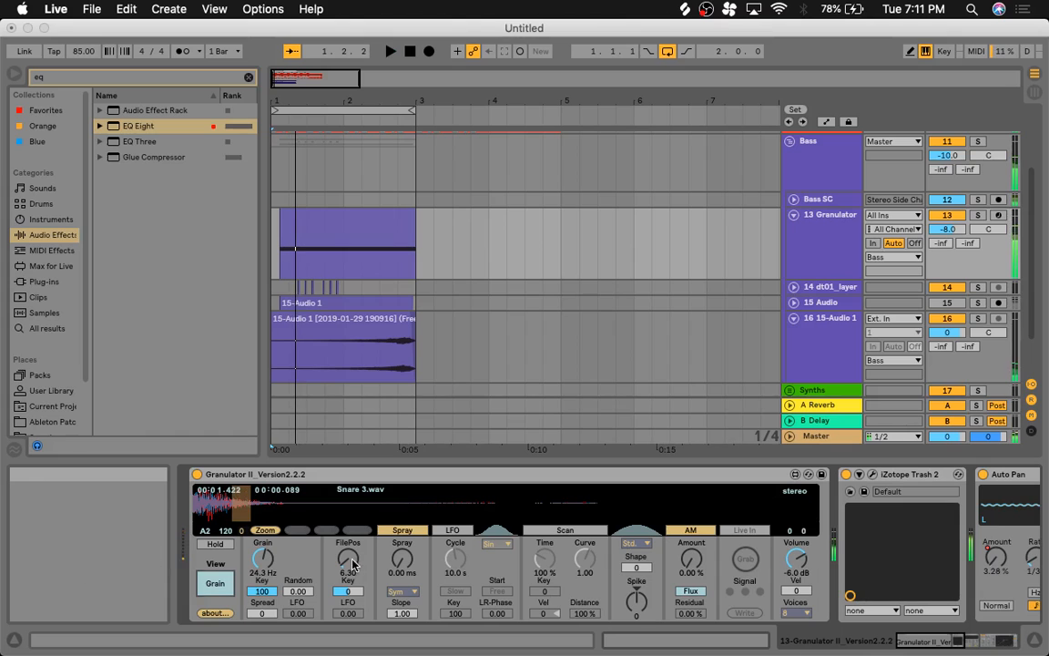
left_click_drag(352, 559, 351, 558)
key("space")
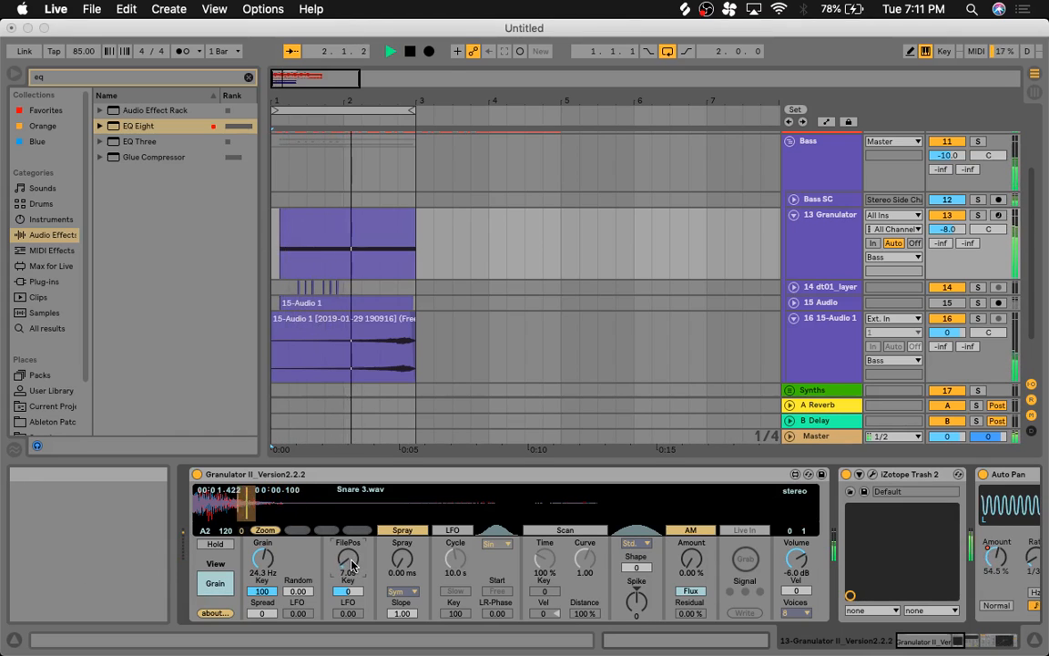
key("space")
key("space")
mouse_move(264, 561)
left_mouse_down()
mouse_move(266, 571)
mouse_move(286, 552)
mouse_move(337, 574)
mouse_move(337, 592)
mouse_move(348, 562)
left_mouse_up()
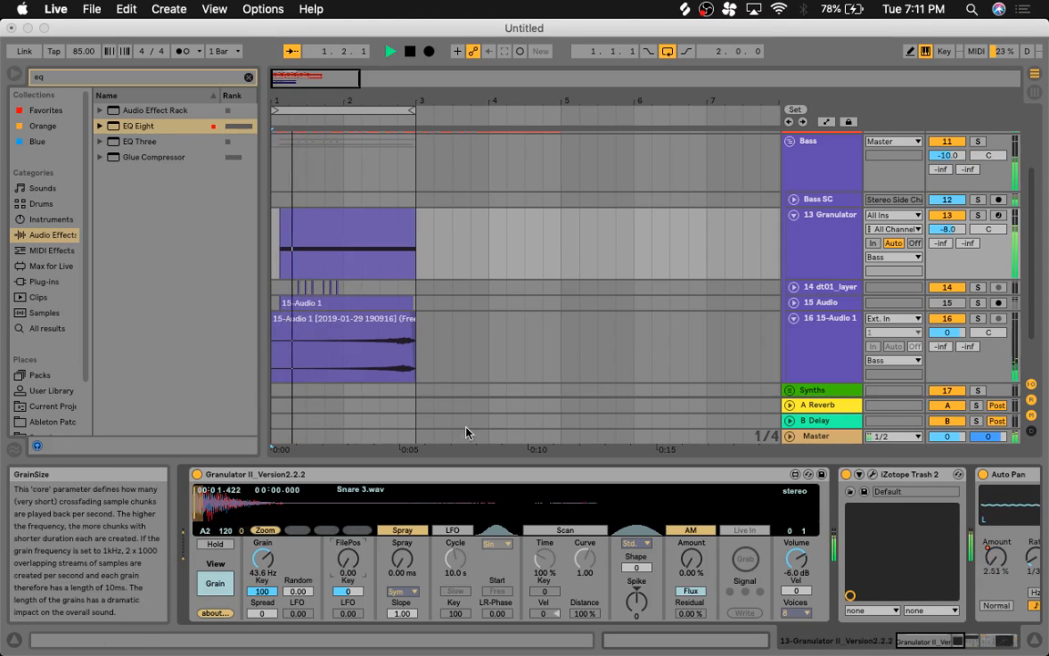
Step: Solo the 13 Granulator track and raise Granulator II's FM frequency to 901 Hz during playback
left_click(977, 216)
key("space")
key("space")
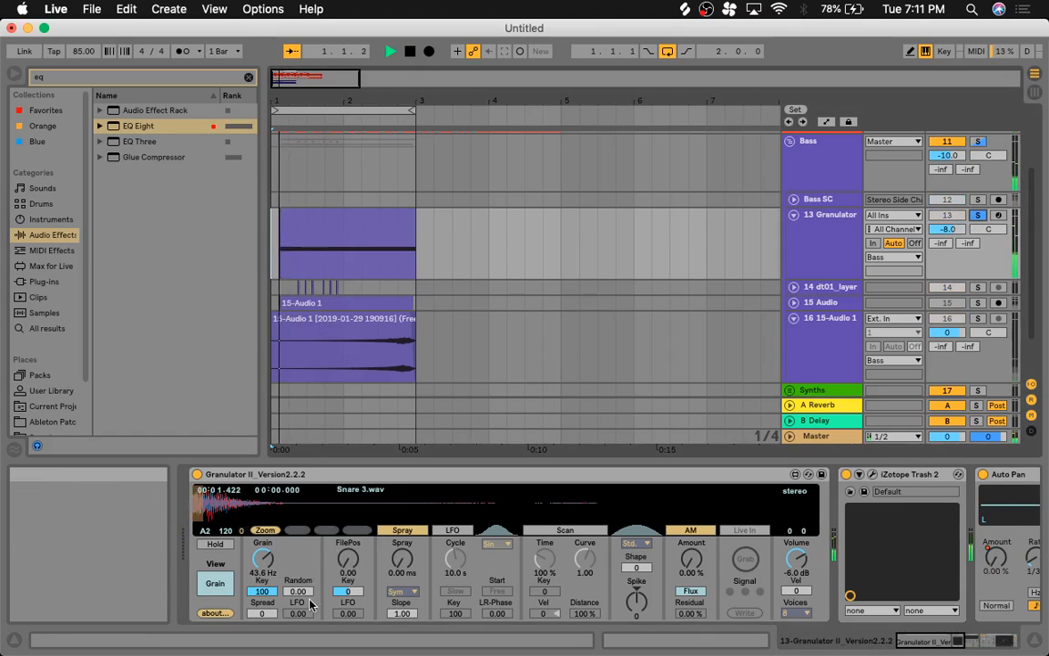
left_click(215, 582)
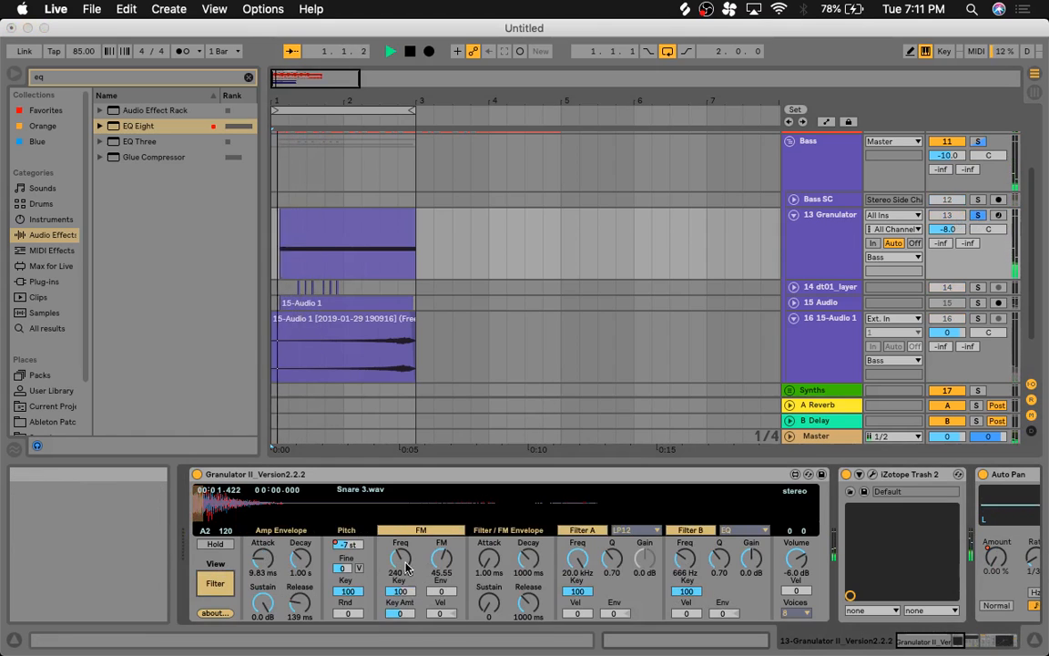
left_click_drag(401, 558, 401, 548)
key("space")
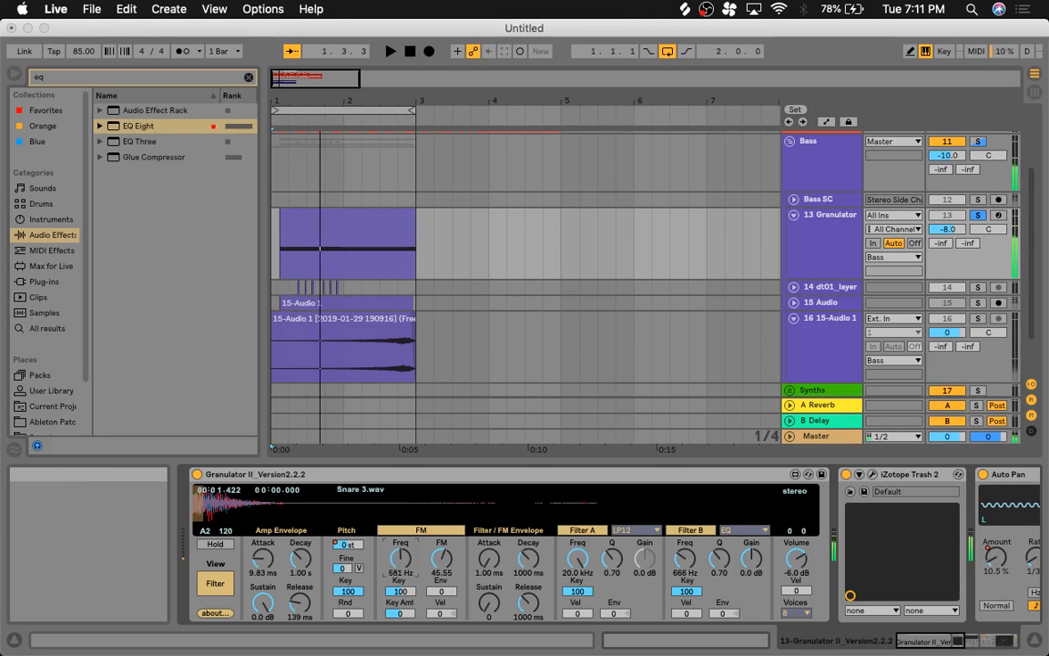
key("space")
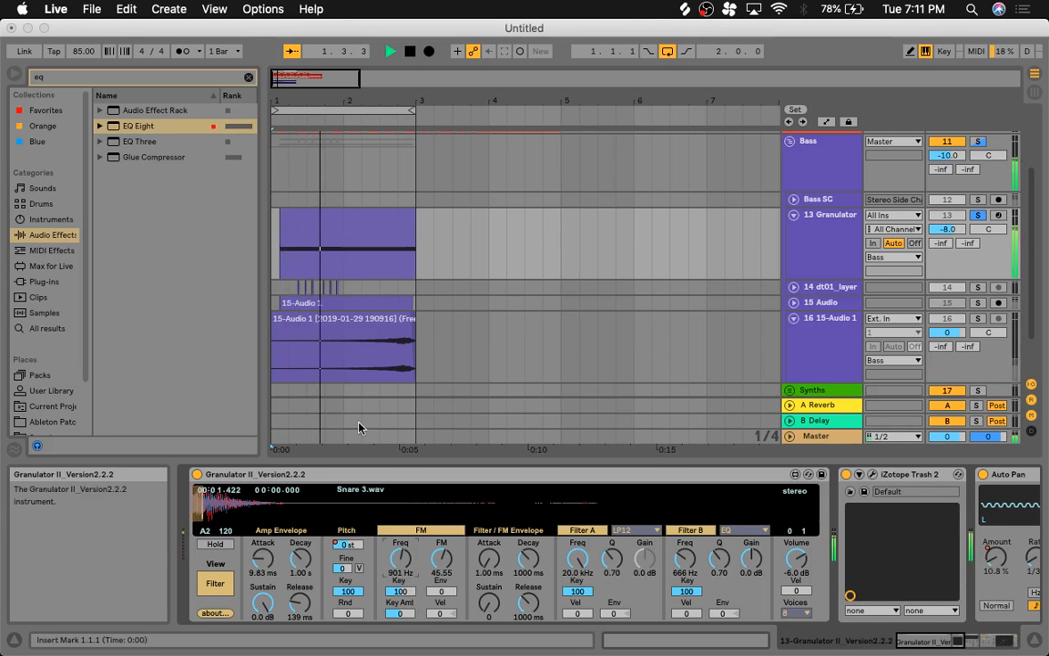
key("space")
Step: Try the 13 Granulator clip's sustained note an octave lower and an octave higher, comparing each with A2
double_click(338, 214)
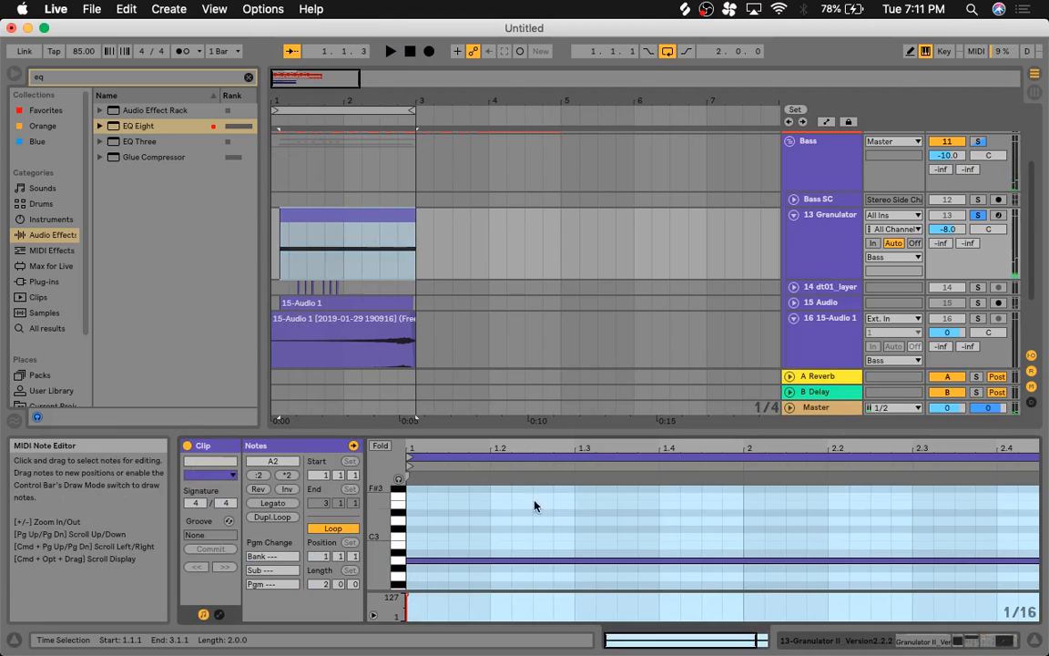
key("shift+Down")
key("space")
key("space")
key("shift+Up")
key("space")
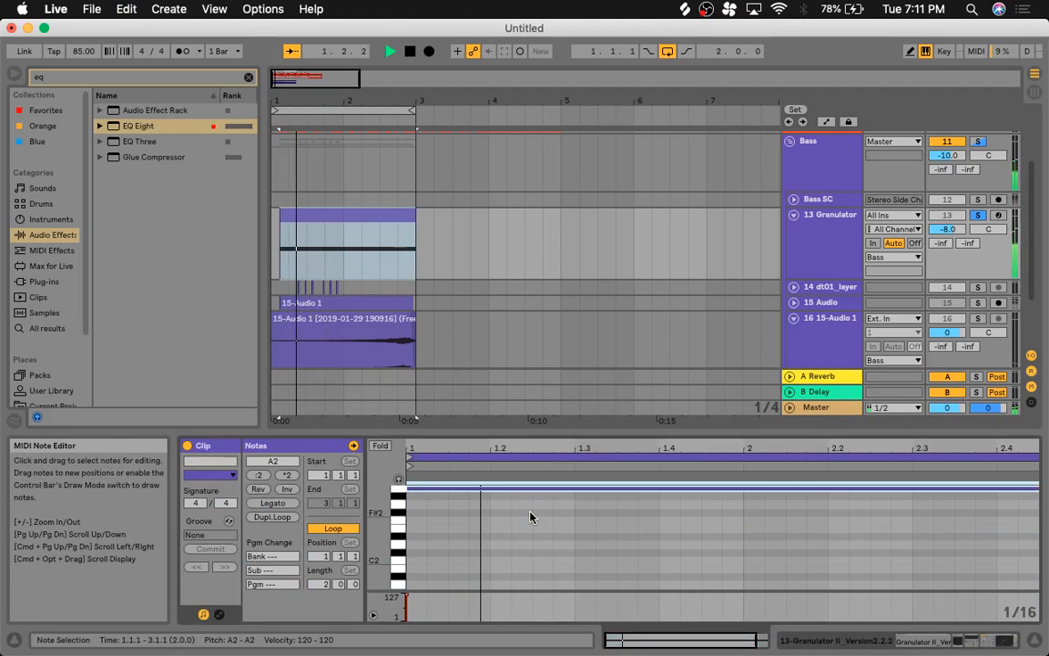
key("space")
key("shift+Up")
key("space")
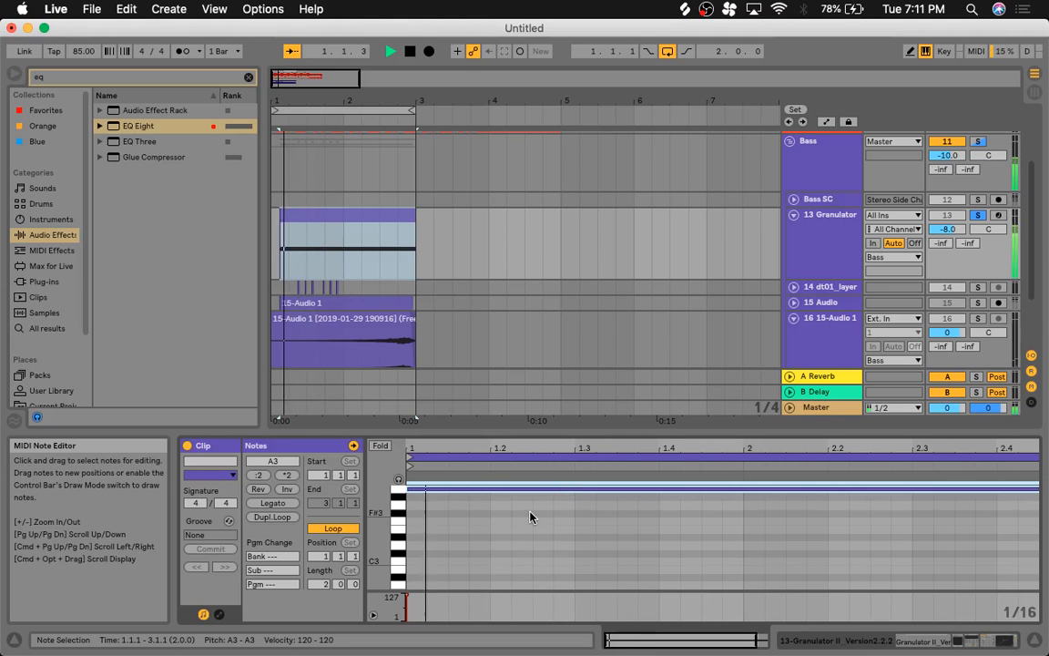
key("space")
key("shift+Down")
key("space")
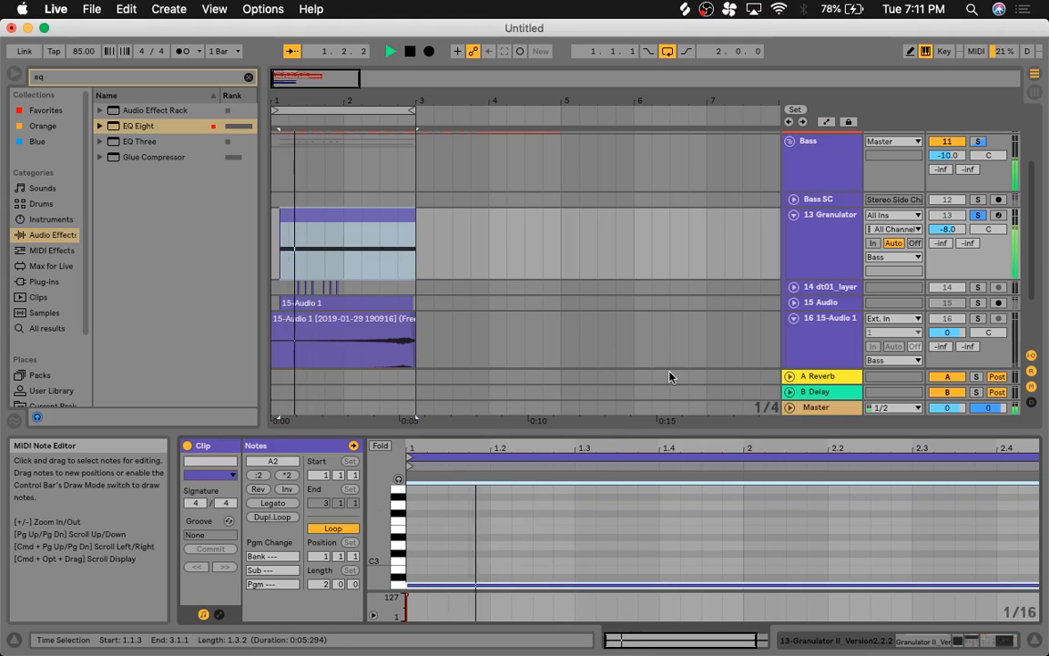
Step: Return to the 13 Granulator track's devices and set Granulator II's Grain rate to about 61 Hz while listening
double_click(824, 215)
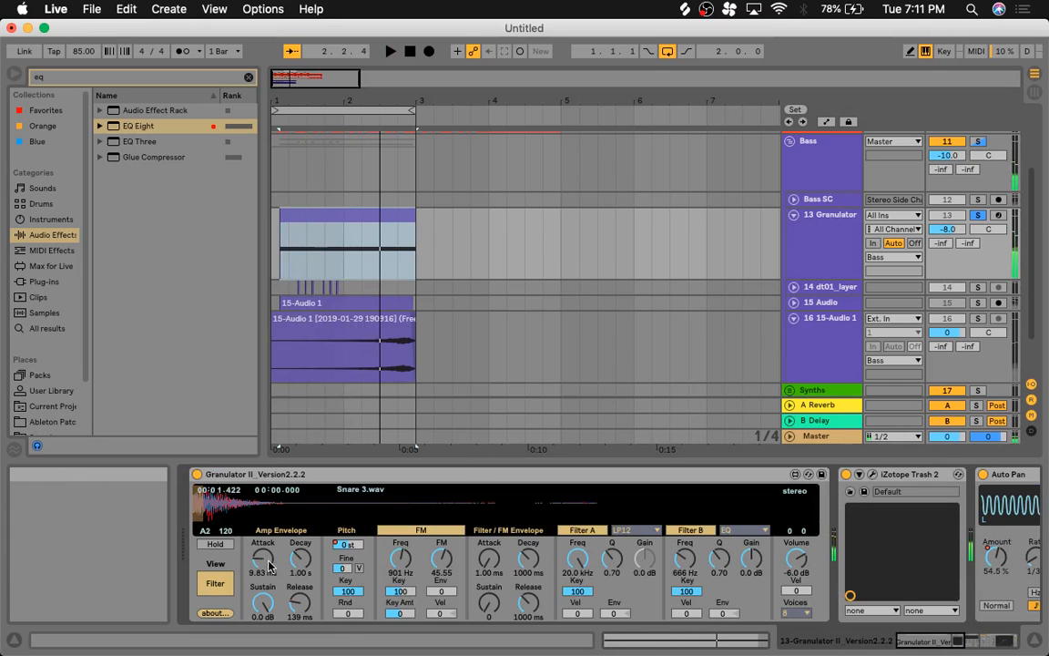
left_click(217, 584)
key("space")
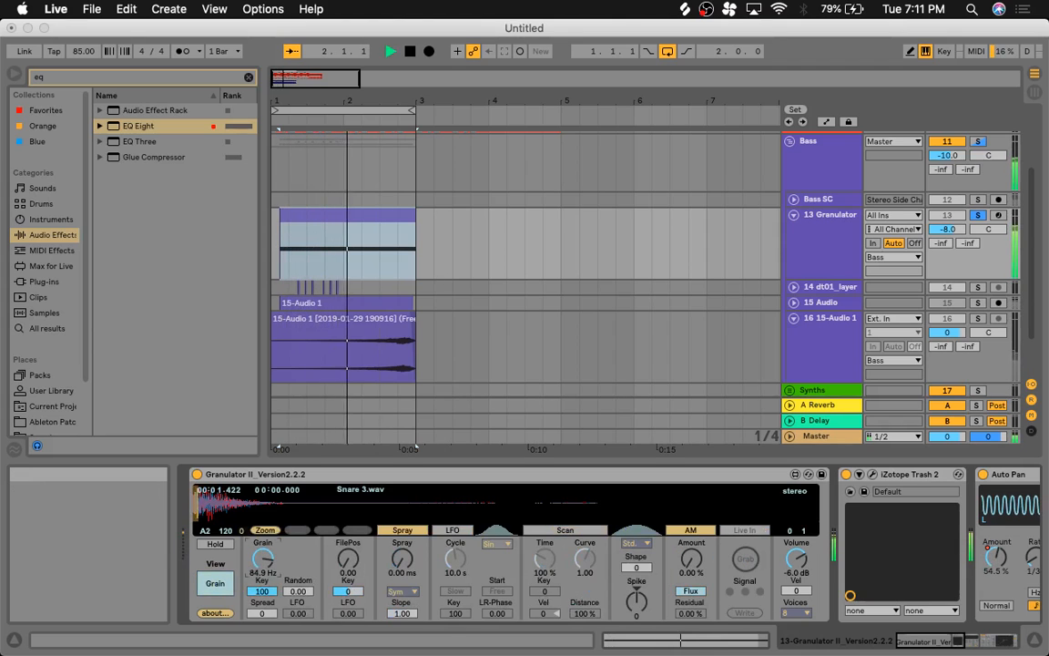
key("space")
key("space")
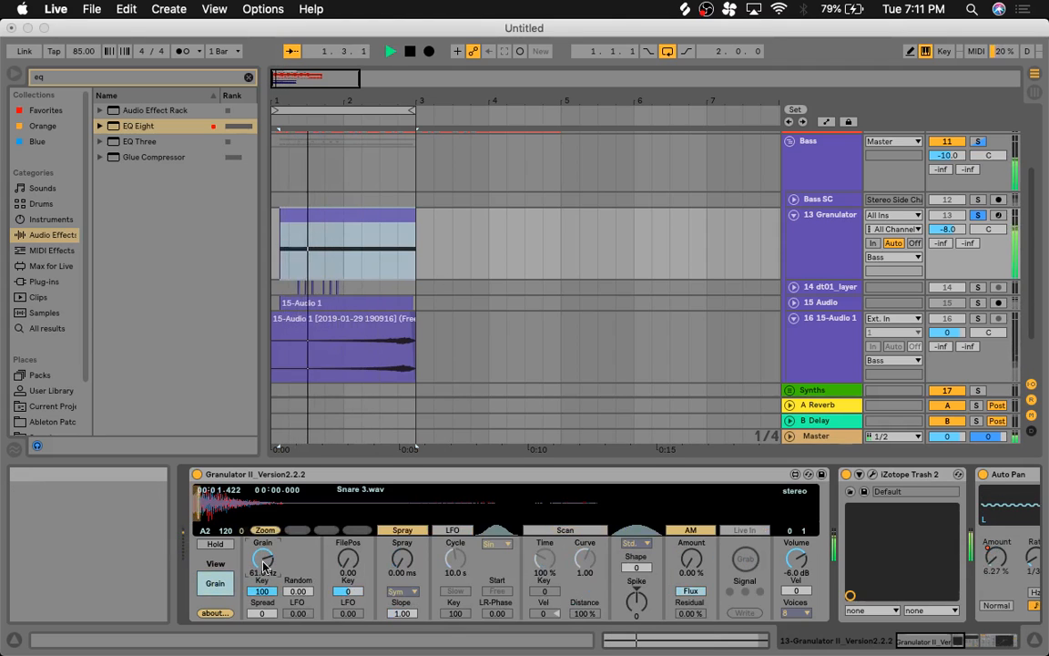
Step: Set Granulator II's FM frequency to 820 Hz, FM amount to 47.48 and FM Key tracking to 72
left_click(215, 583)
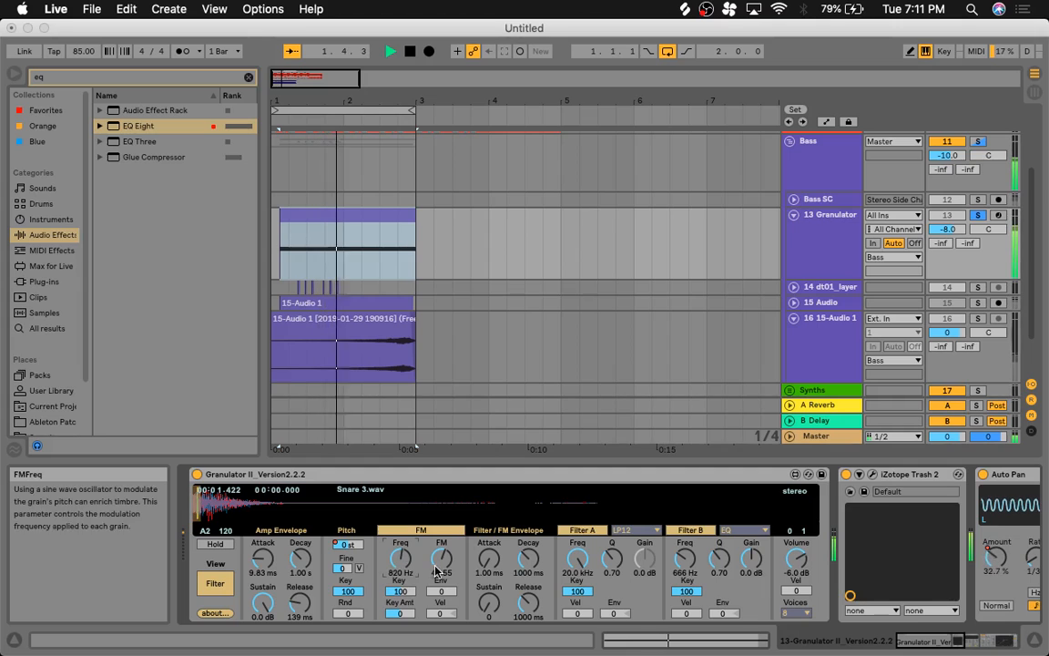
key("space")
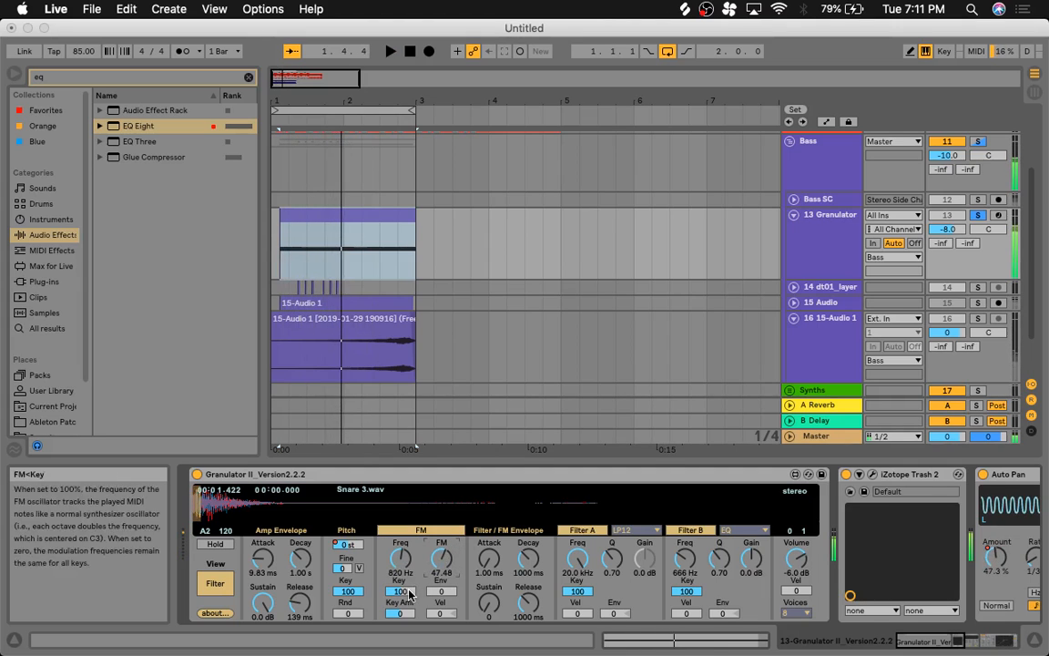
left_click_drag(406, 592, 410, 566)
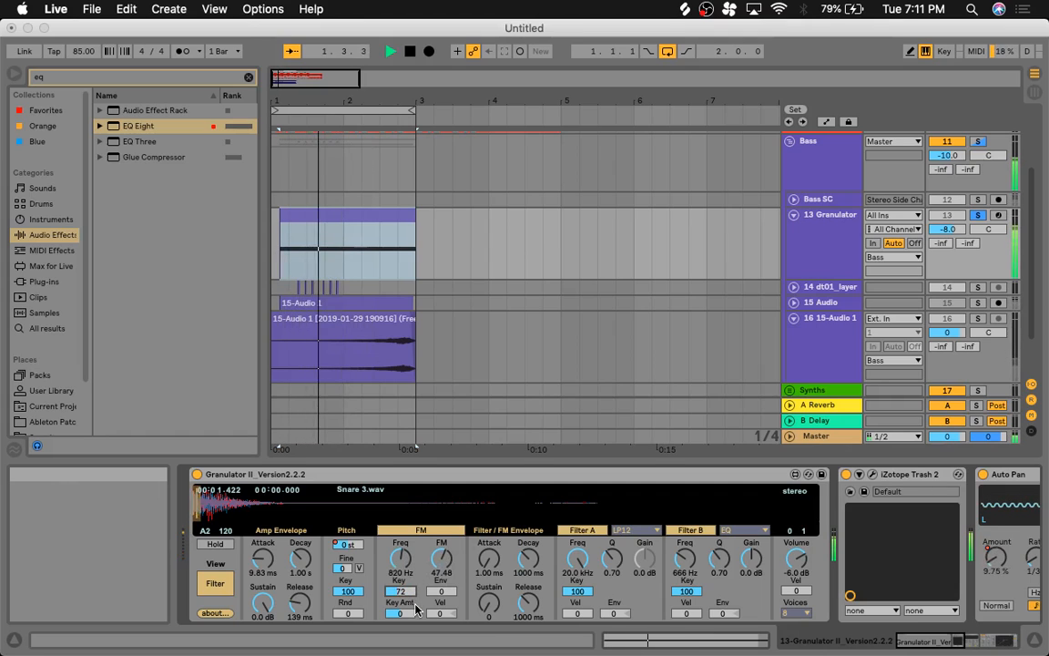
key("space")
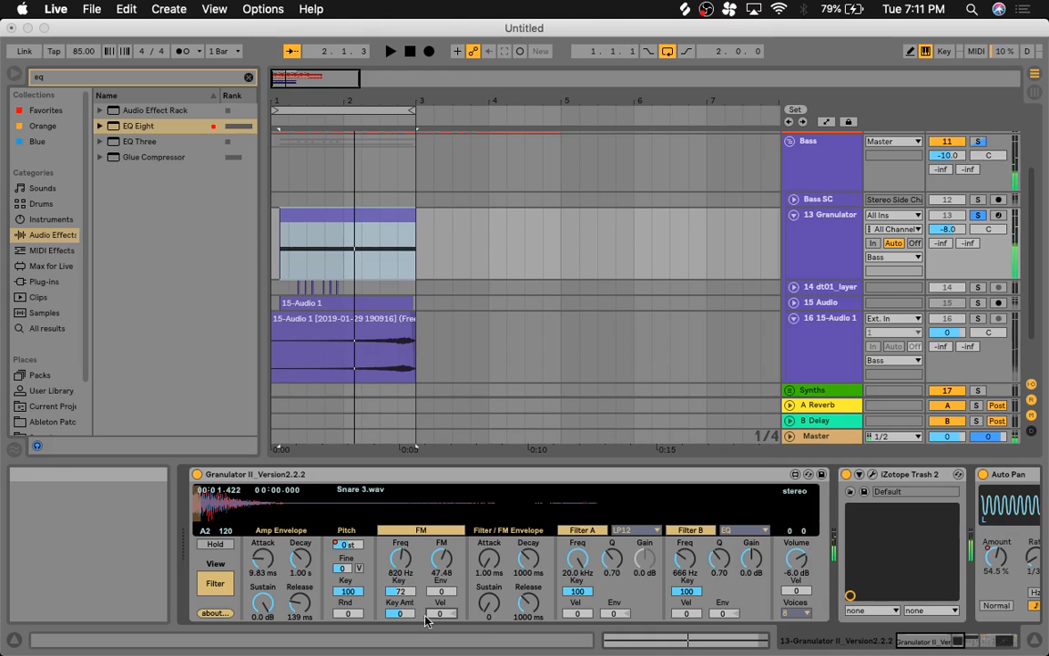
Step: Try an FM Key Amt of -100 in Granulator II during playback and return it to 0
left_click_drag(399, 613, 401, 574)
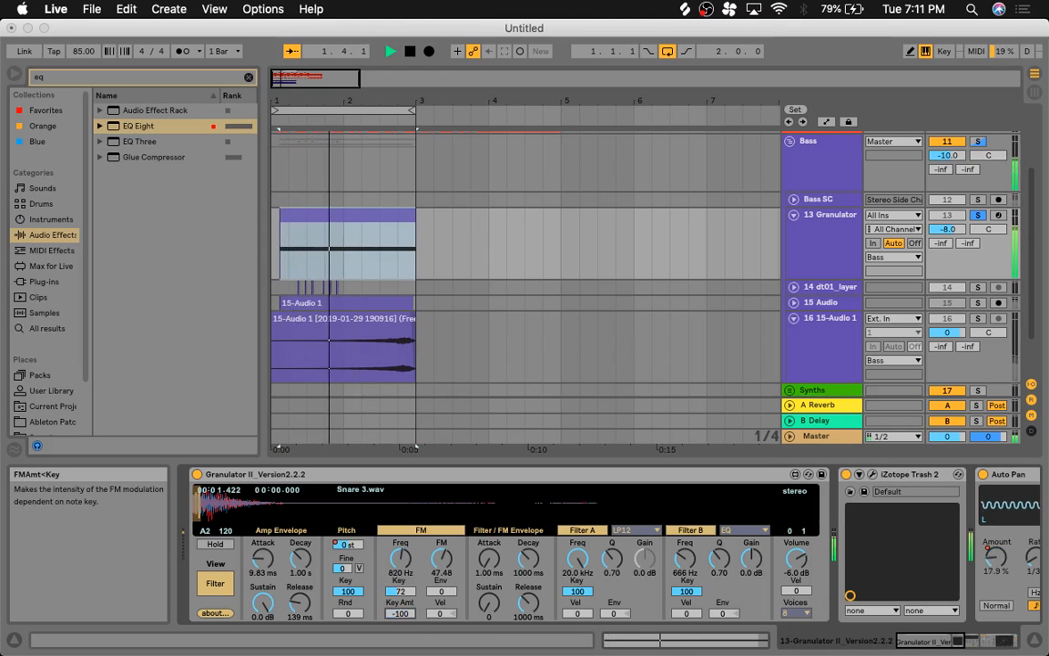
key("space")
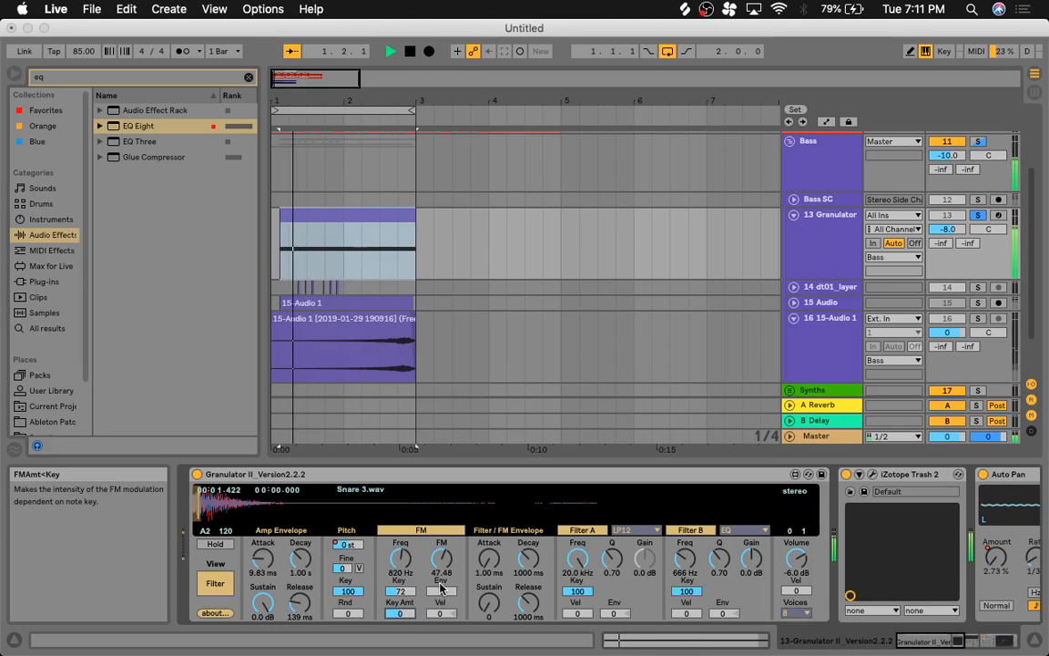
key("space")
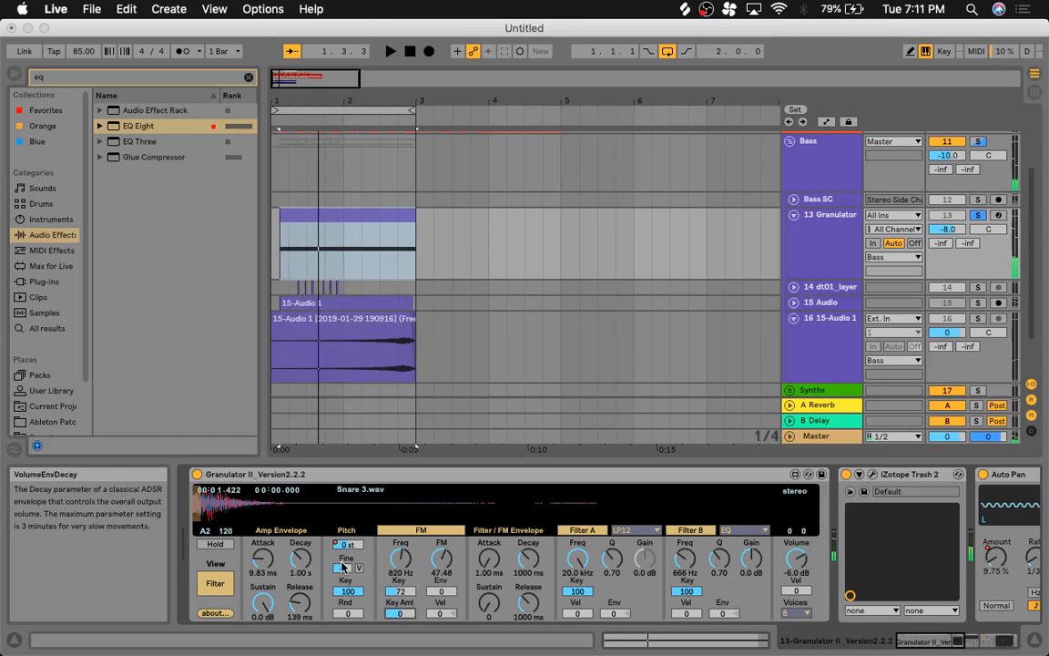
key("space")
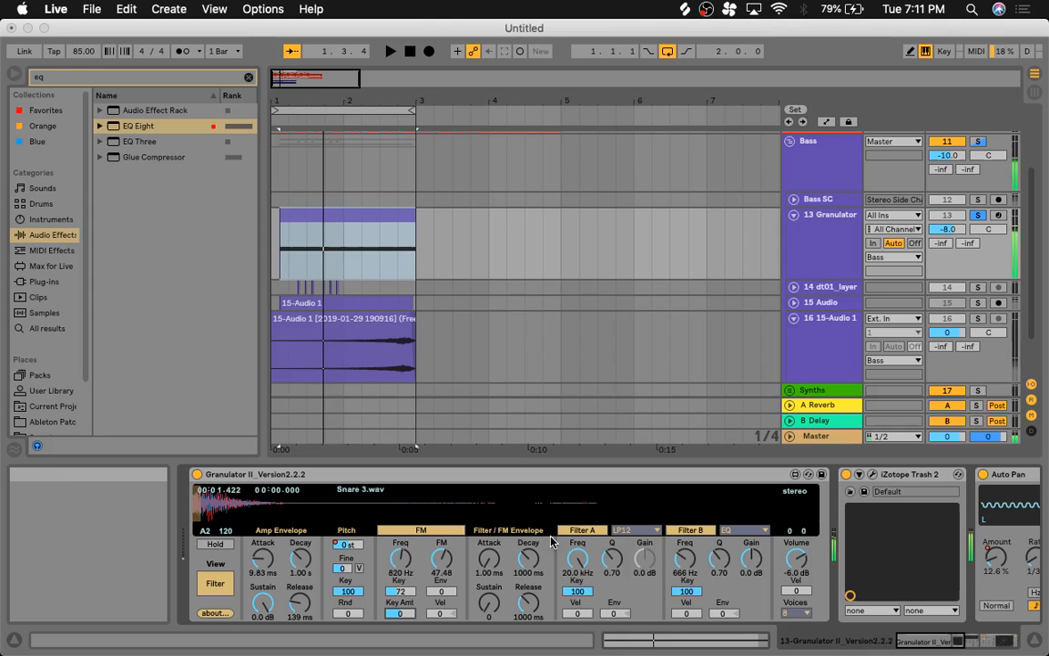
Step: Take the 13 Granulator track out of solo and play it together with the other layers
left_click(387, 380)
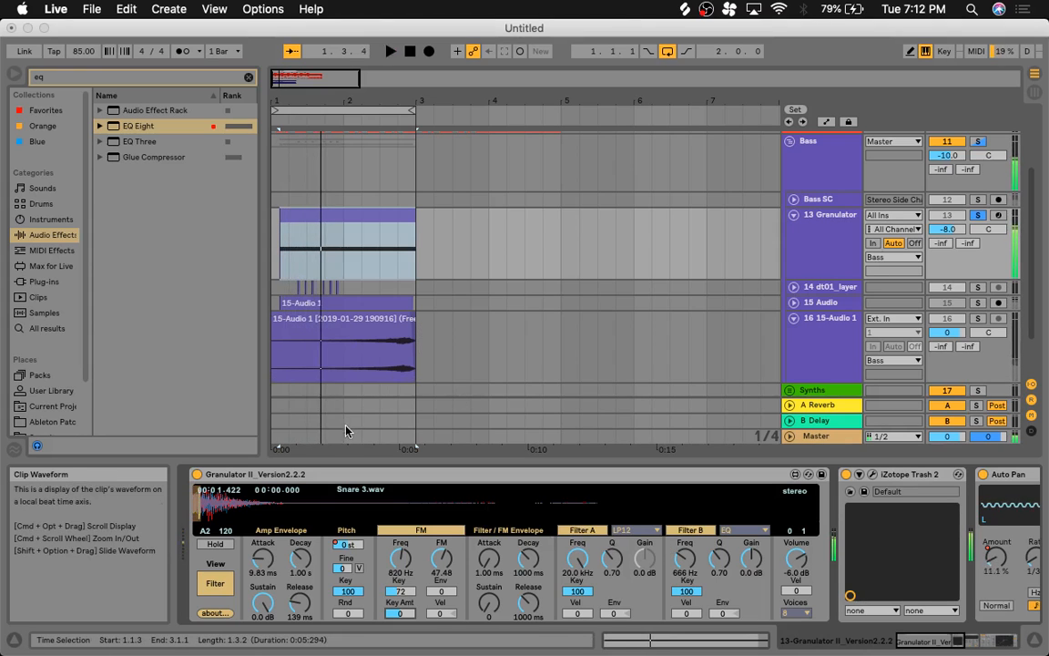
left_click(981, 220)
key("space")
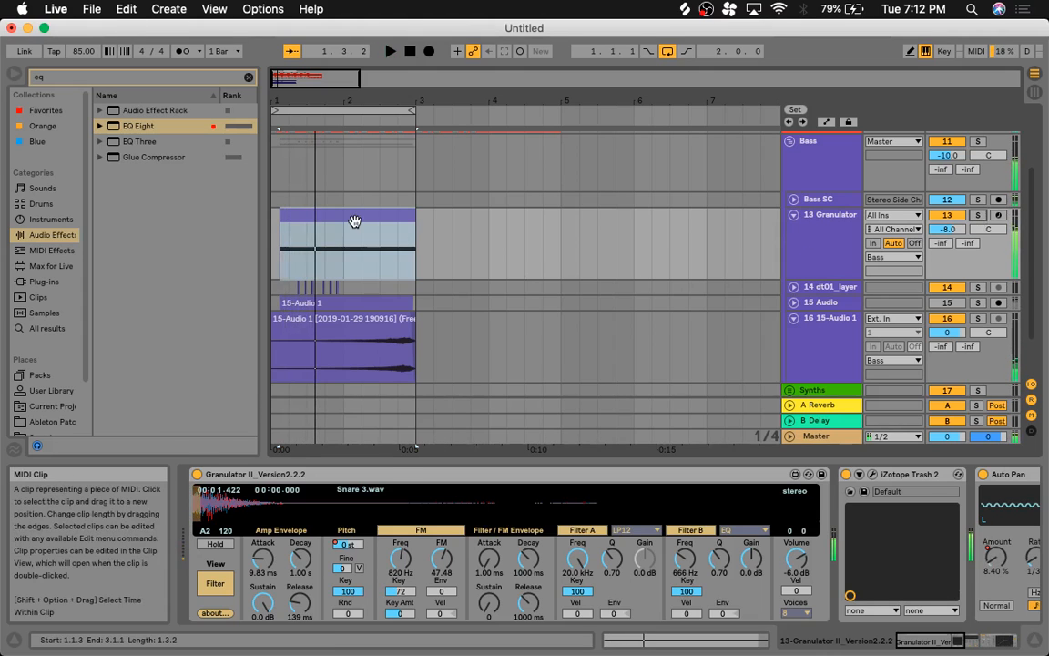
Step: Open the 13 Granulator clip and transpose its sustained note to F2 while playing the mix
double_click(352, 222)
key("space")
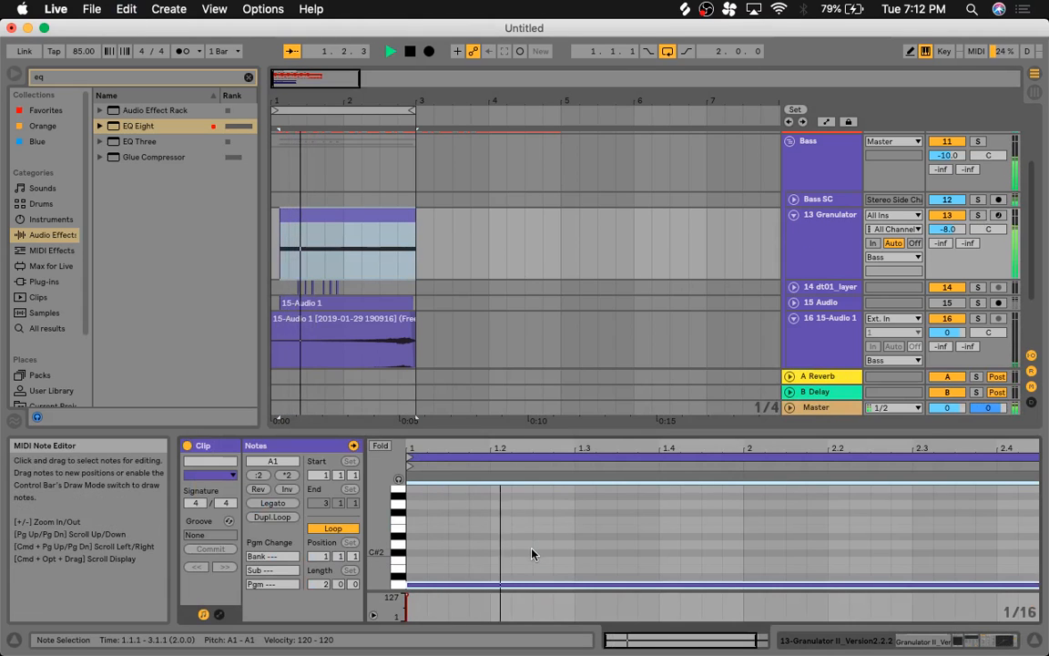
key("space")
scroll(532, 553, "down", 3)
key("space")
key("Down")
key("Down")
key("Down")
key("Down")
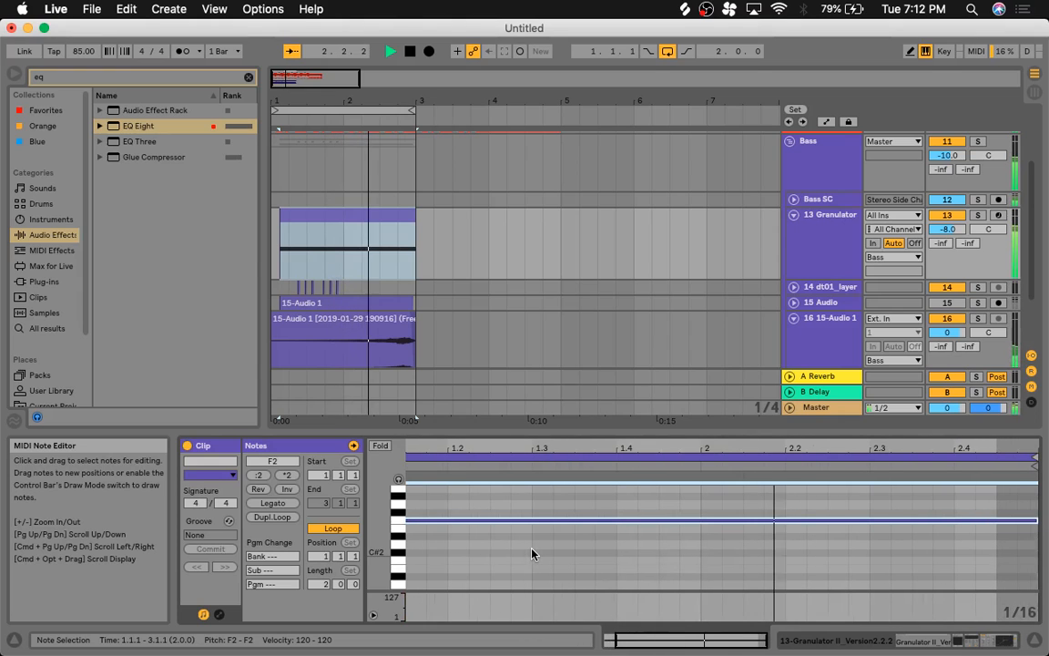
left_click(795, 216)
left_click(795, 216)
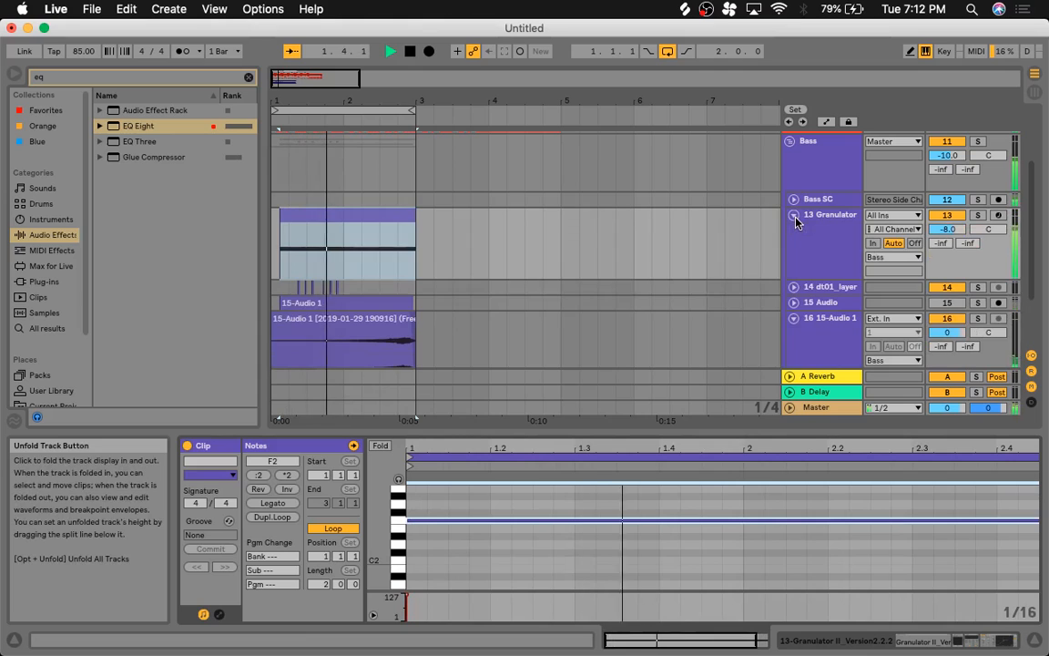
Step: Switch on the FabFilter Pro-C 2 sidechain compressor on the Bass group and play the mix
key("space")
left_click(841, 143)
double_click(841, 143)
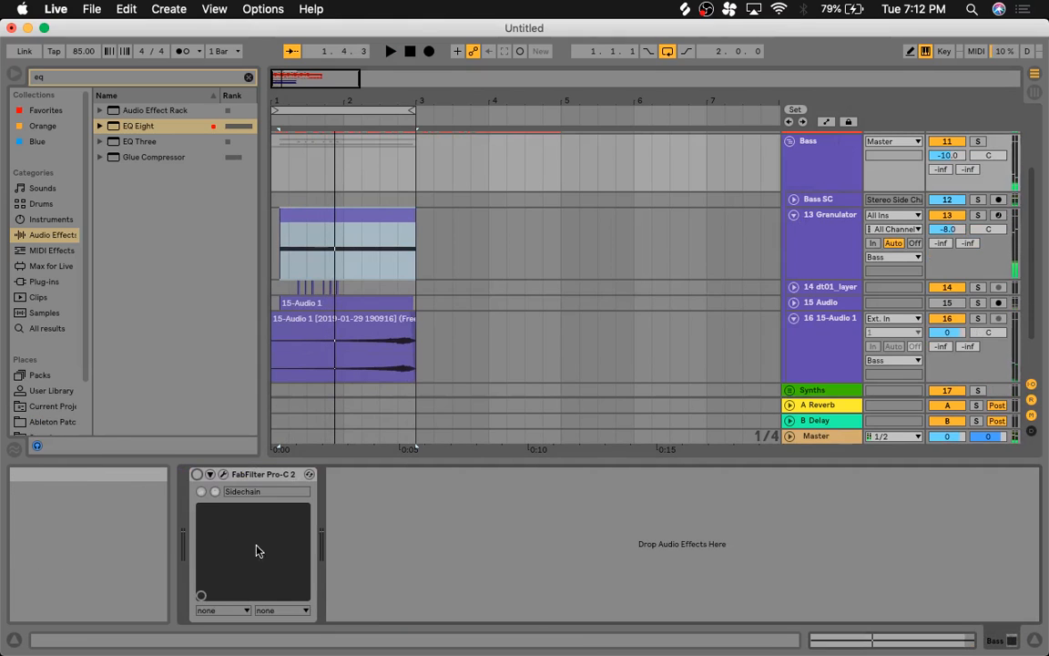
left_click(197, 475)
key("space")
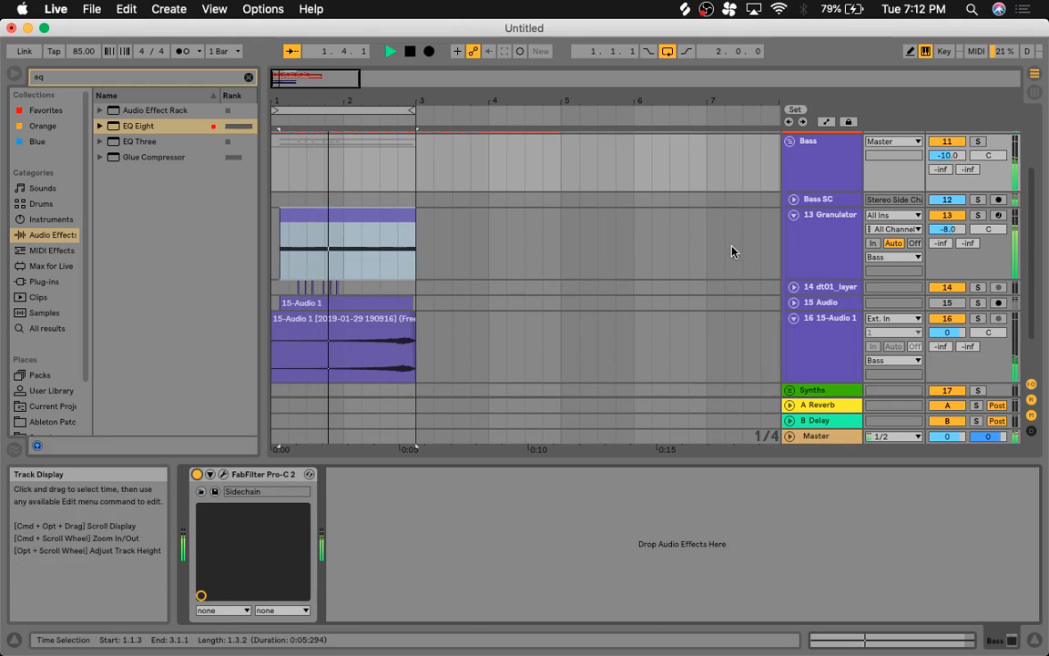
Step: Unfold the 16 15-Audio 1 track and view its EQ Eight while the mix plays
left_click(793, 318)
left_click(790, 333)
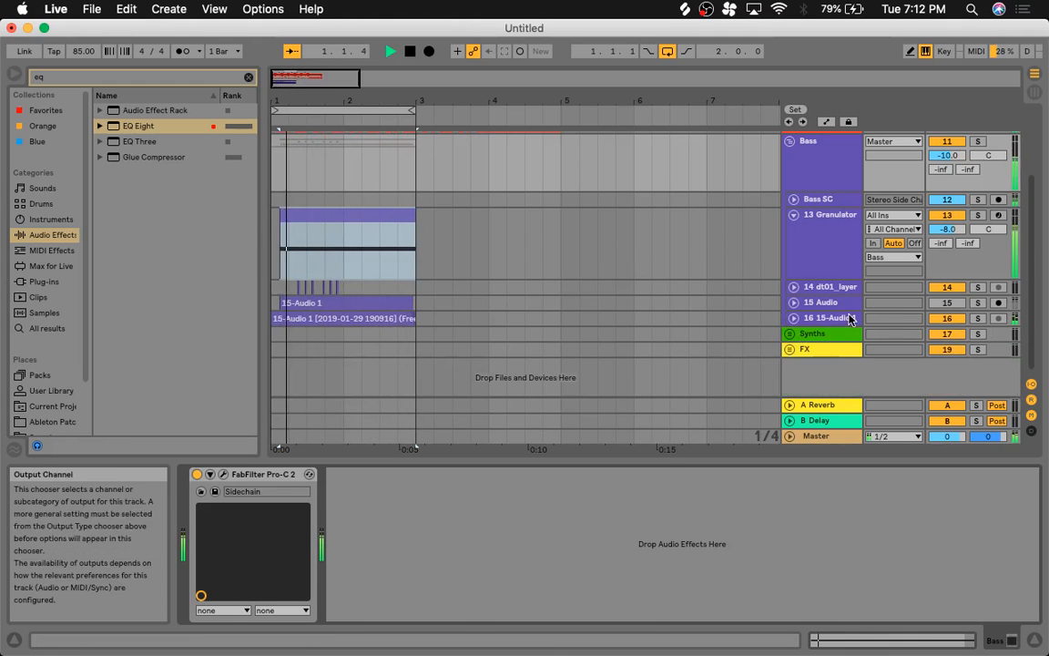
left_click(790, 333)
left_click(794, 318)
left_click(827, 318)
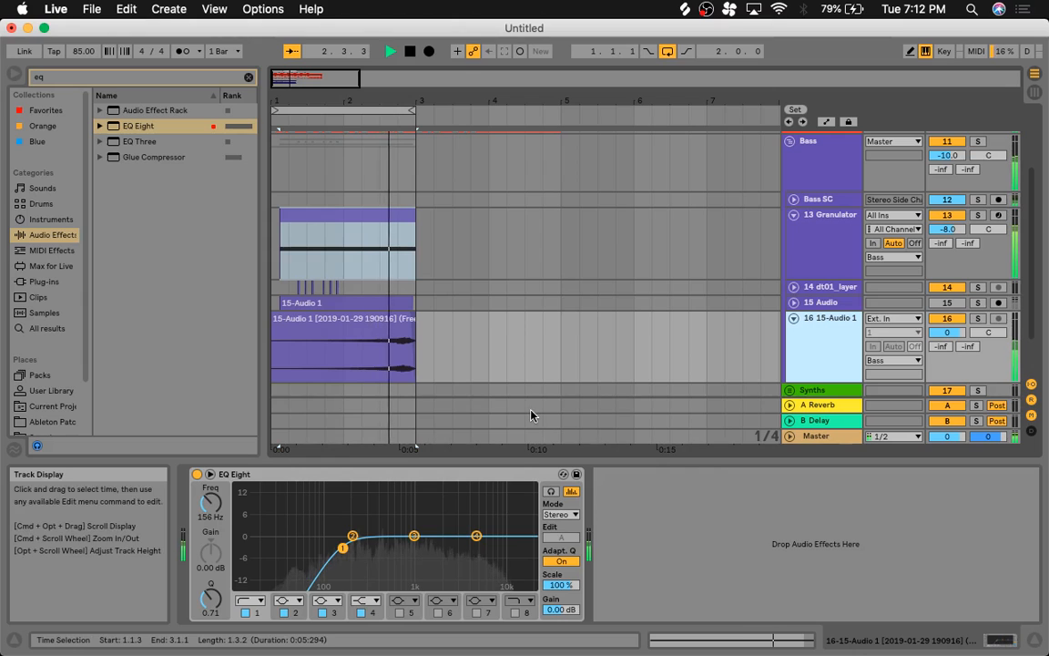
key("space")
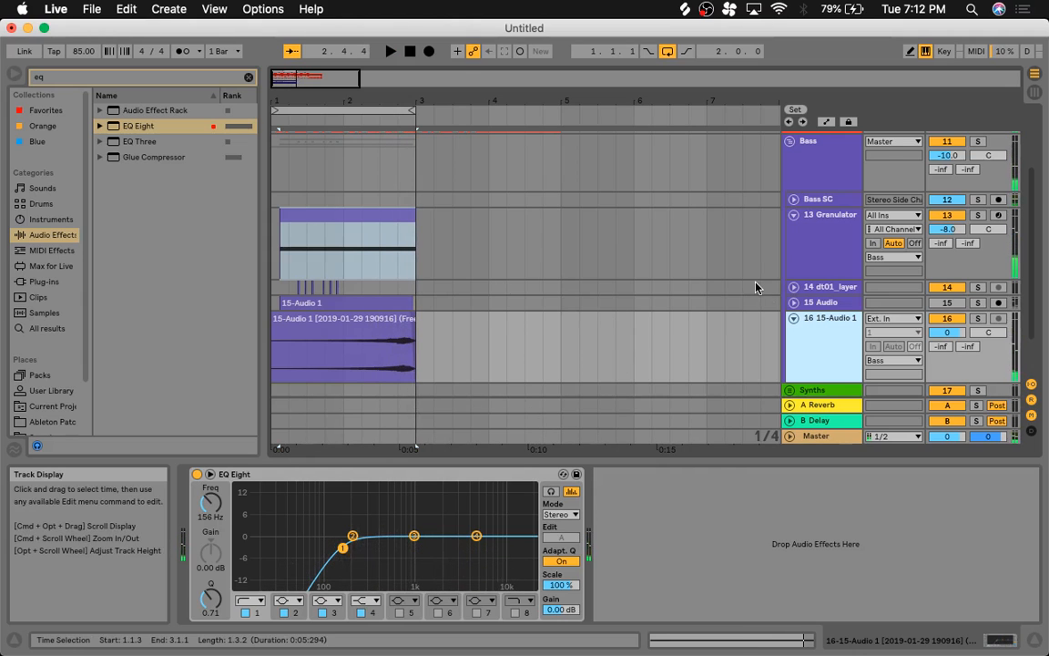
Step: Fold the 16 15-Audio 1 track and examine the 13 Granulator device chain through to its sidechain Compressor
scroll(755, 288, "up", 2)
scroll(755, 288, "down", 3)
scroll(756, 287, "up", 2)
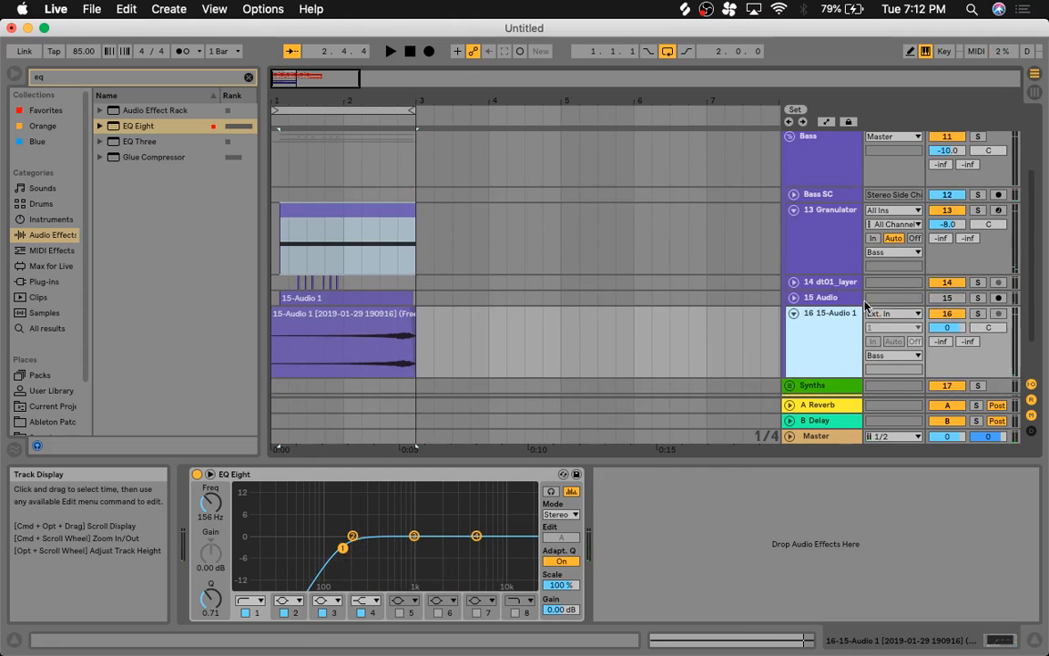
left_click(794, 315)
left_click(815, 250)
scroll(500, 262, "up", 1)
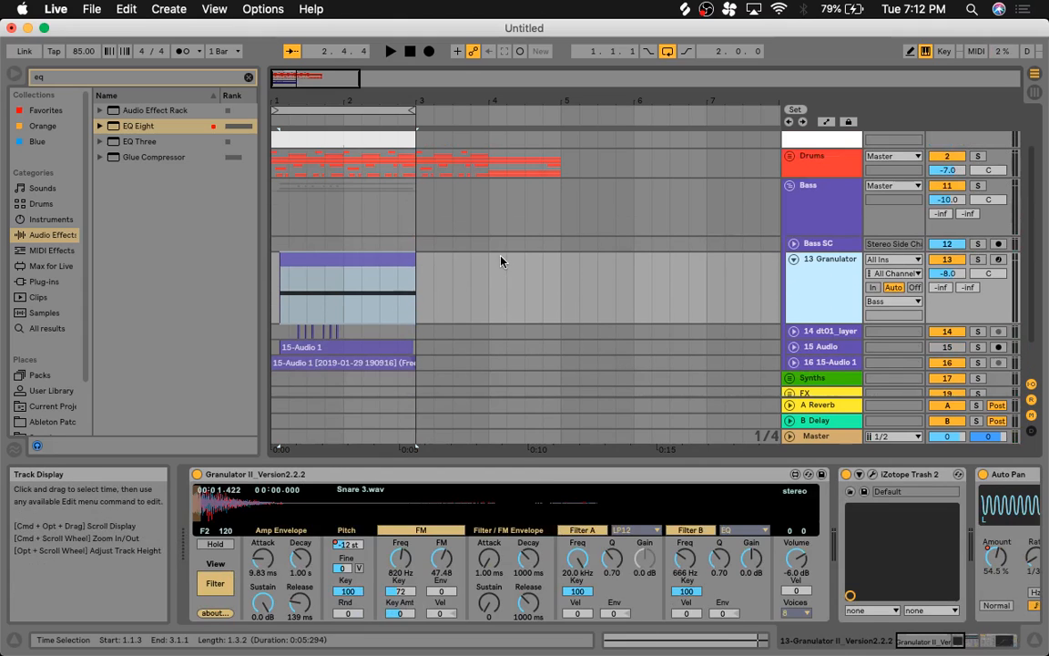
left_click(792, 261)
left_click(792, 262)
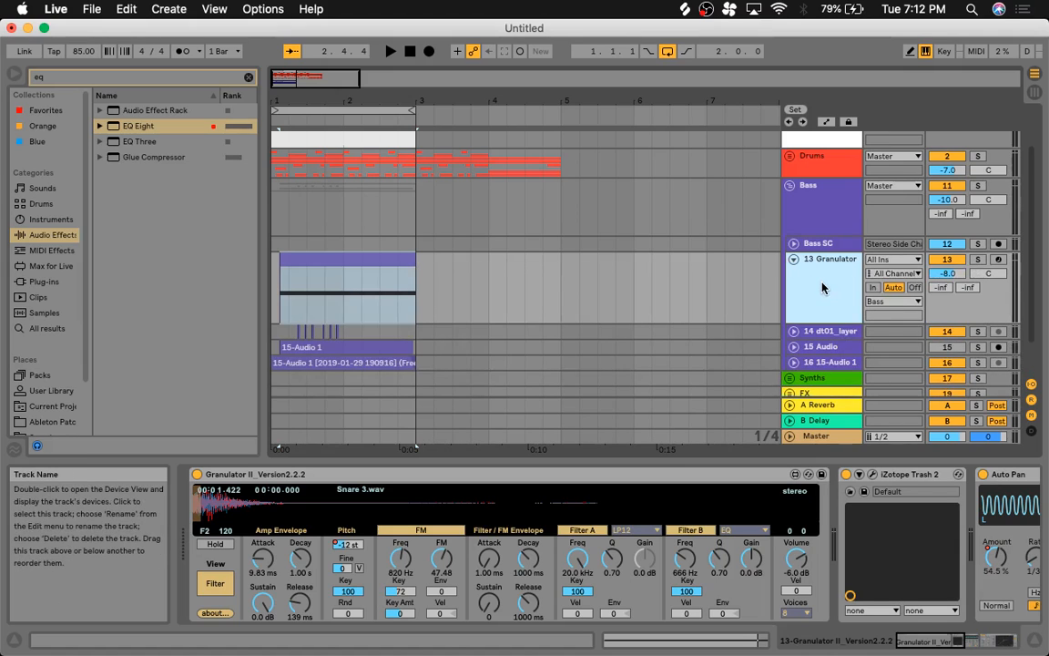
scroll(910, 526, "right", 10)
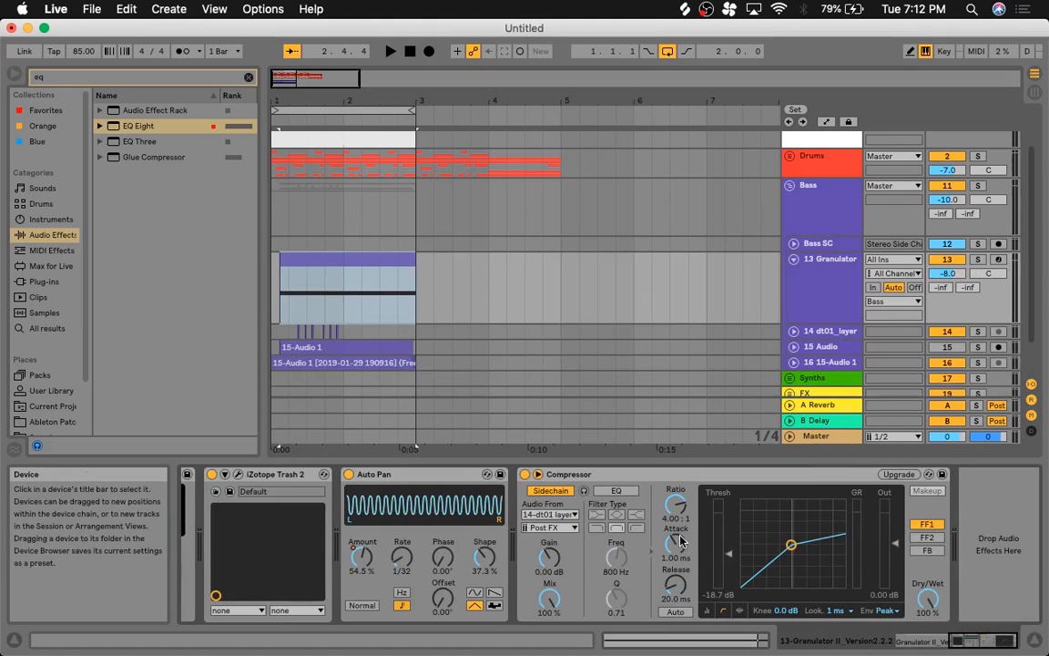
left_click(827, 282)
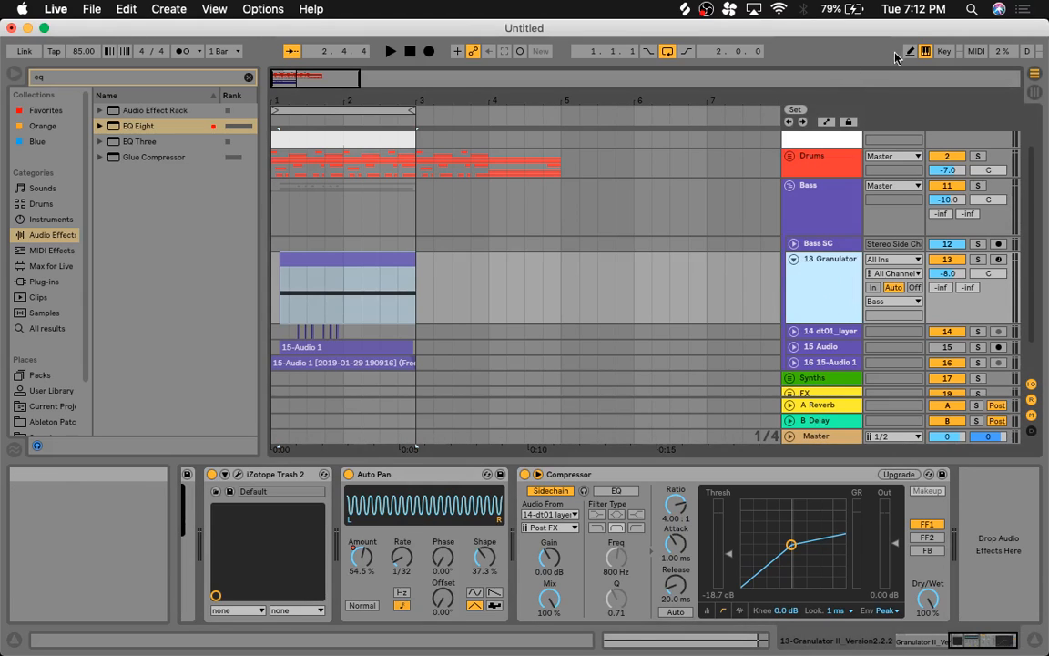
Step: Show automation and give the 13 Granulator Compressor's Threshold its own automation lane
left_click(826, 121)
scroll(829, 262, "down", 3)
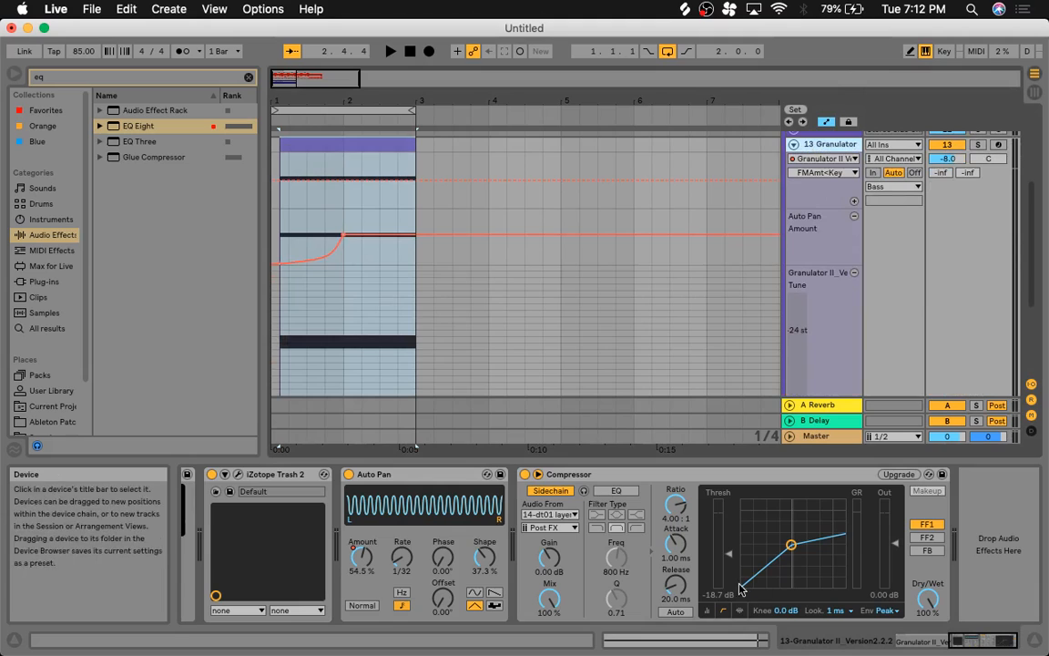
left_click(727, 562)
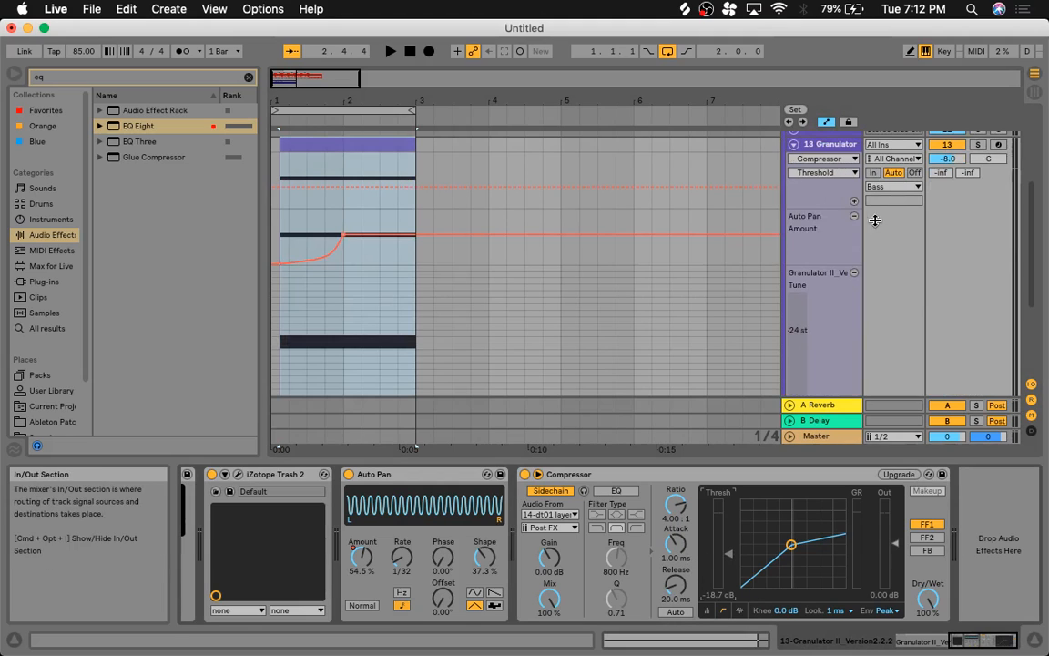
left_click(854, 201)
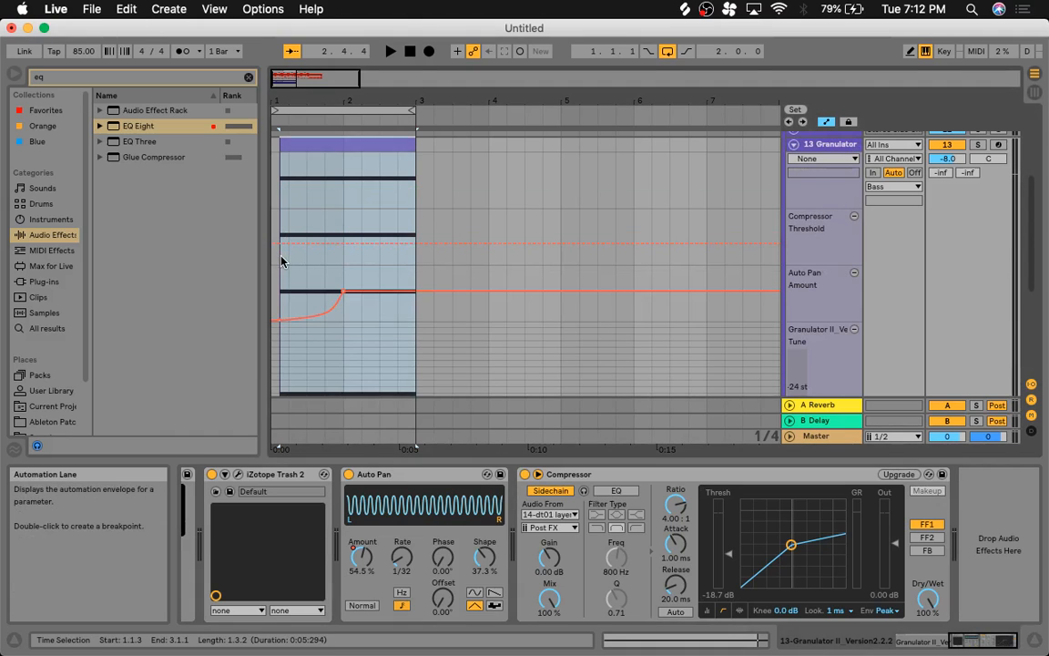
Step: Automate the Compressor Threshold as a ramp from -18.7 dB at 1.1.3 up to -6.12 dB at 2.1.1
left_click_drag(290, 245, 416, 254)
mouse_move(279, 233)
left_mouse_down()
mouse_move(344, 232)
mouse_move(292, 233)
left_mouse_up()
left_click(286, 230)
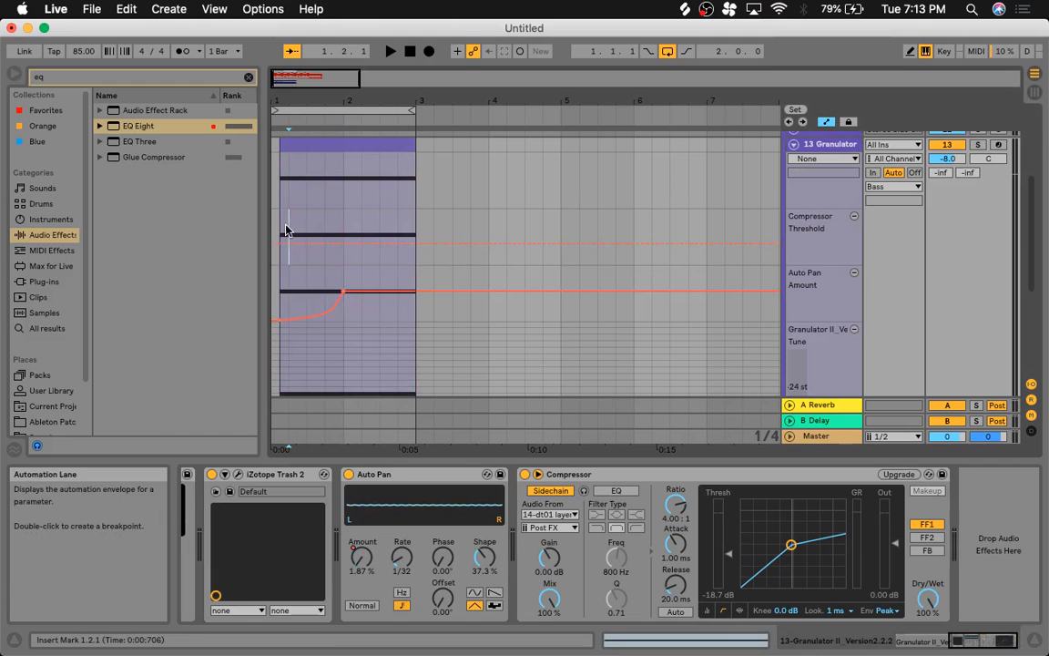
left_click_drag(296, 84, 282, 113)
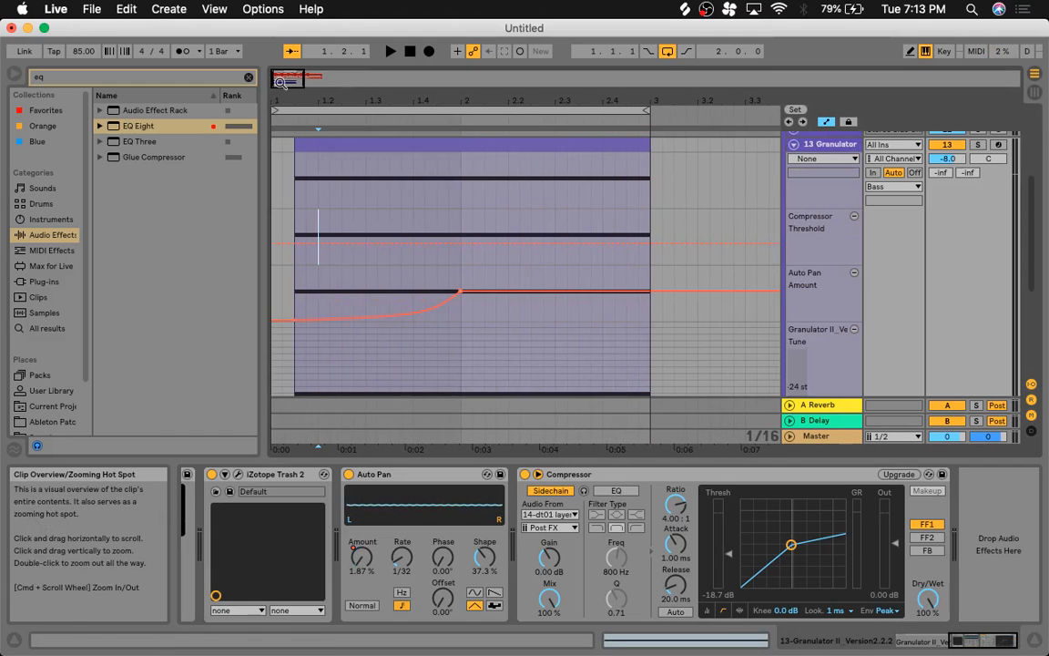
left_click_drag(298, 235, 461, 233)
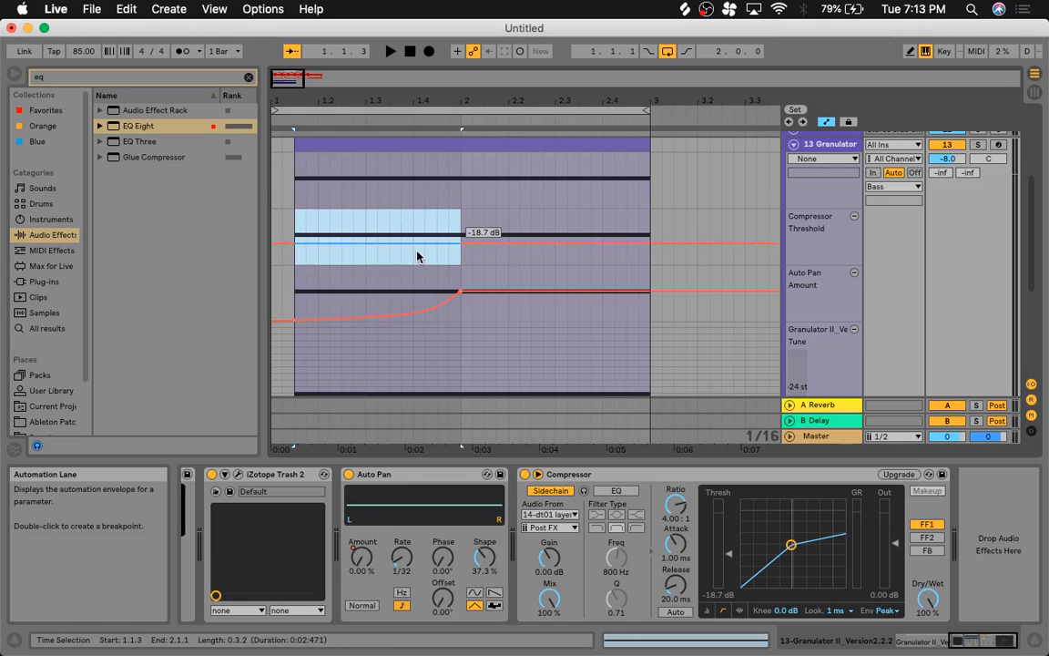
left_click_drag(418, 254, 419, 239)
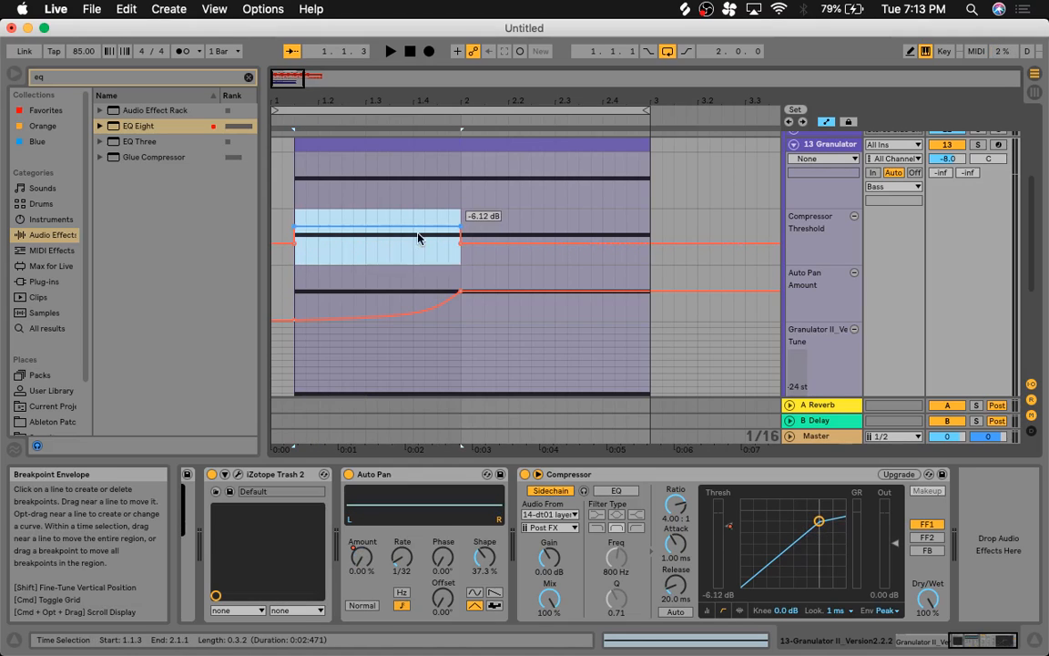
left_click(296, 230)
Step: Play the loop repeatedly to check the Threshold ramp together with the Auto Pan Amount and Tune automation
key("space")
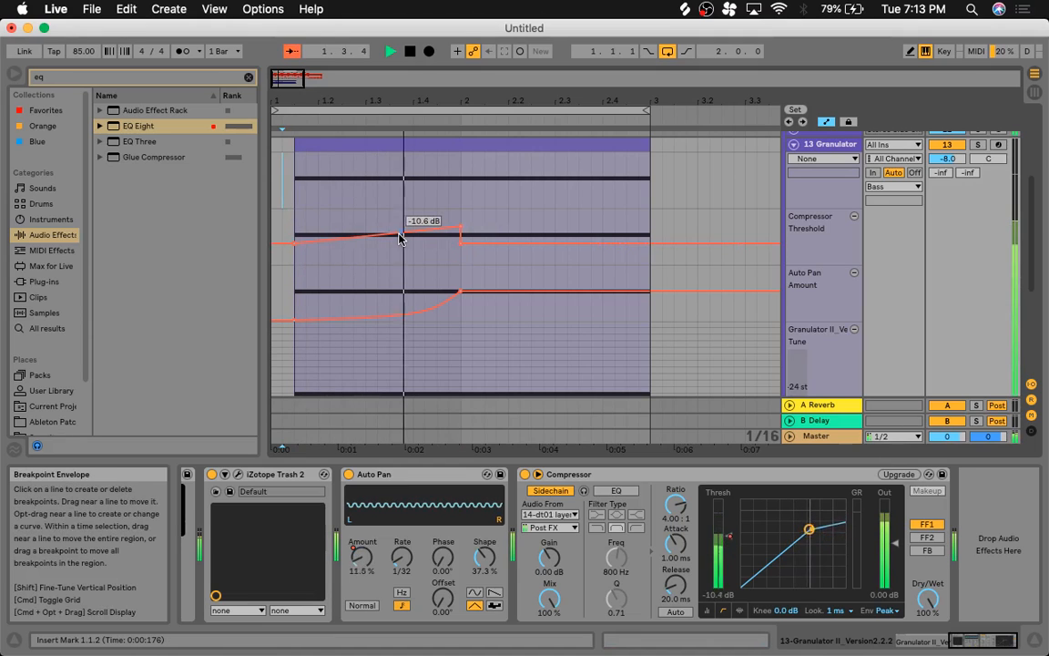
scroll(467, 262, "down", 3)
key("space")
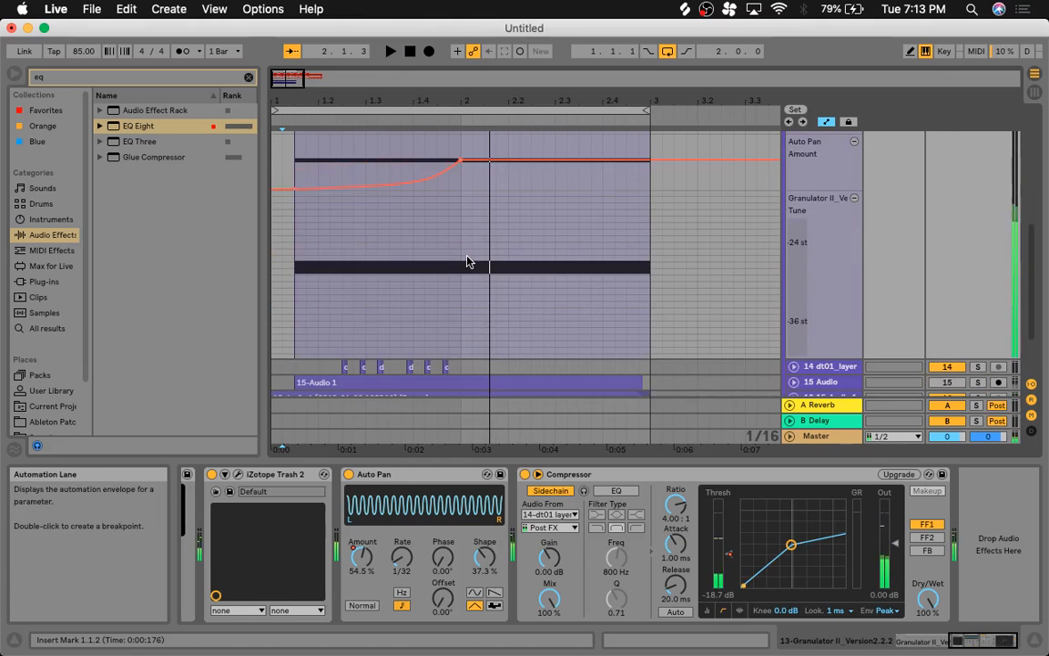
key("space")
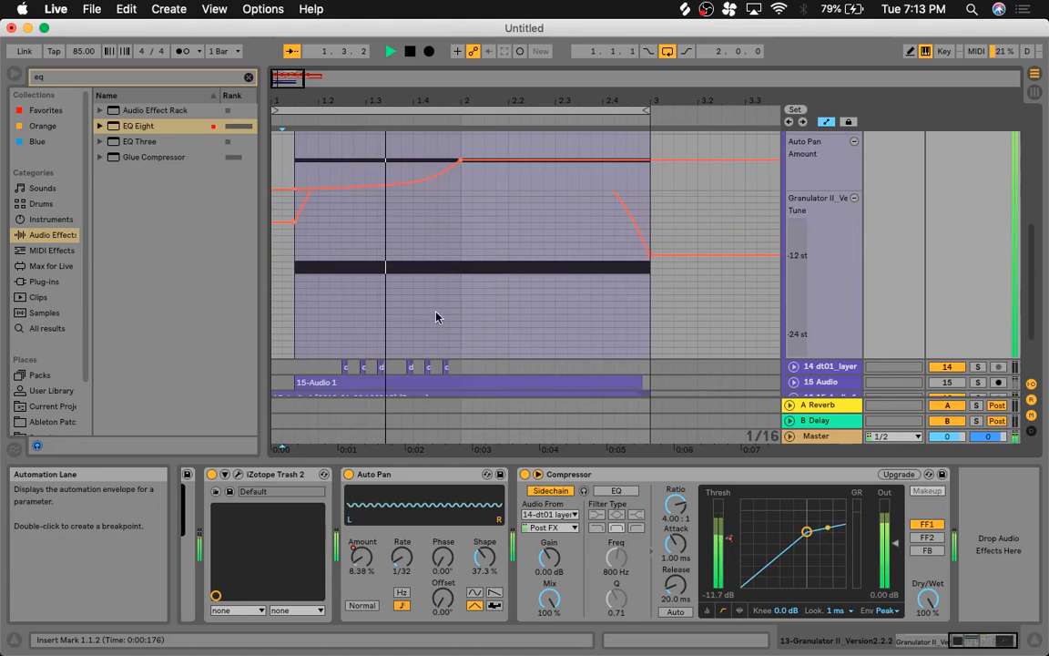
key("space")
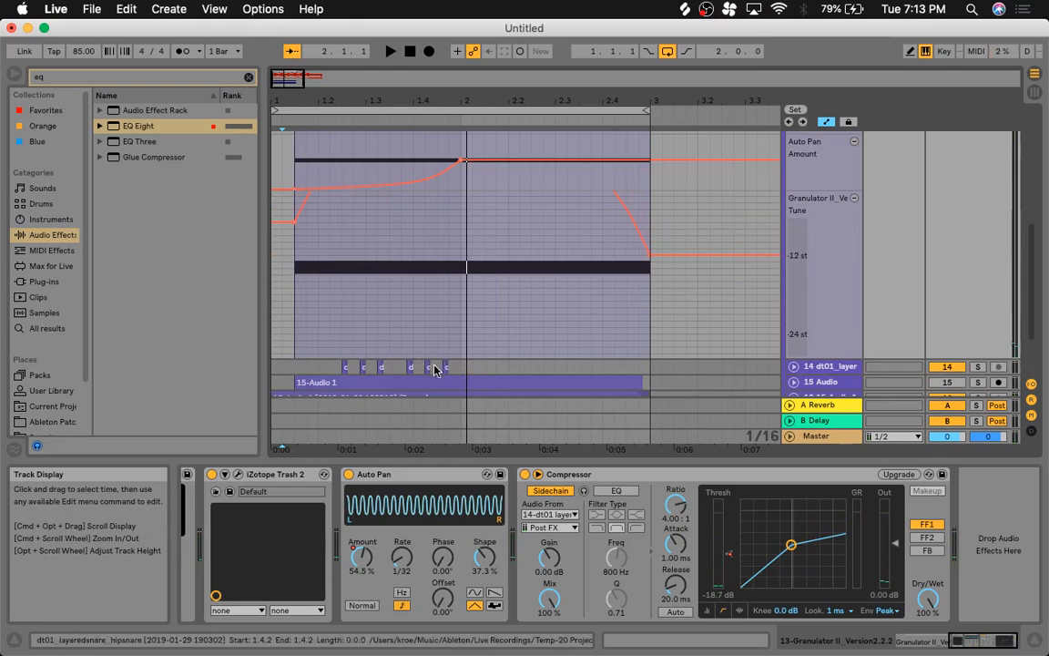
key("space")
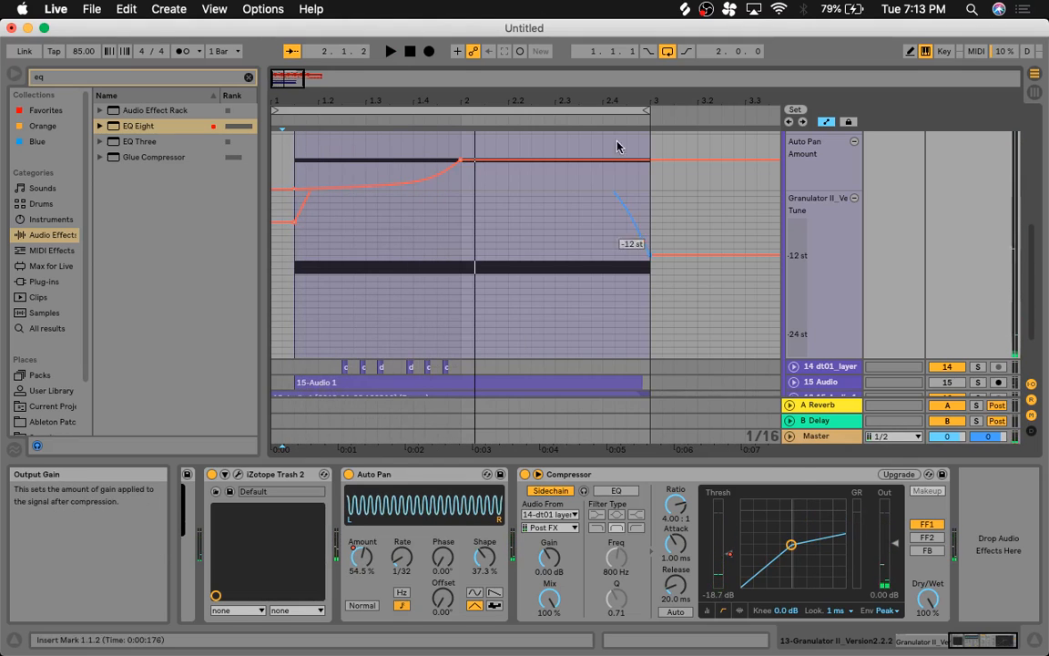
key("space")
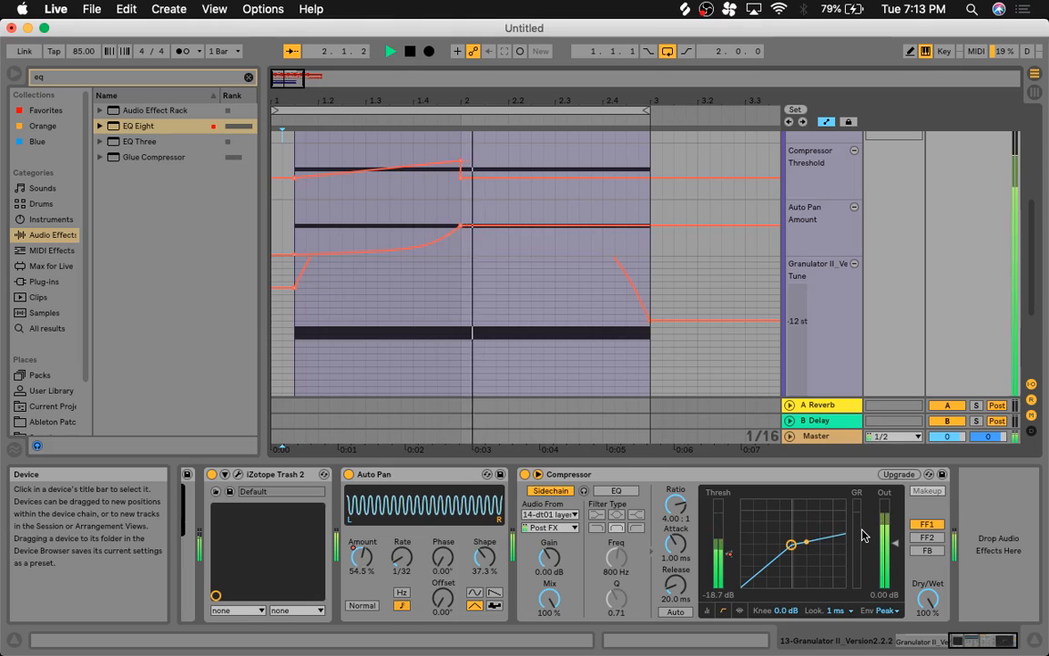
key("space")
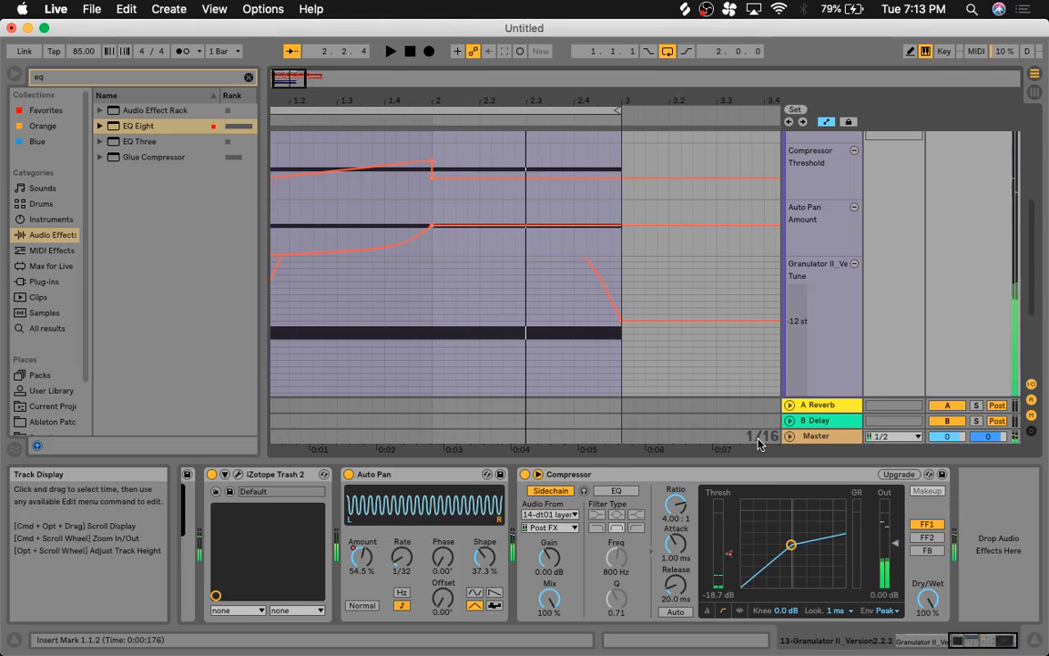
Step: Duplicate the 14 dt01_layer hits between 1.1.3 and 2.1.1 so they repeat in the second bar
scroll(651, 357, "left", 2)
scroll(651, 357, "down", 4)
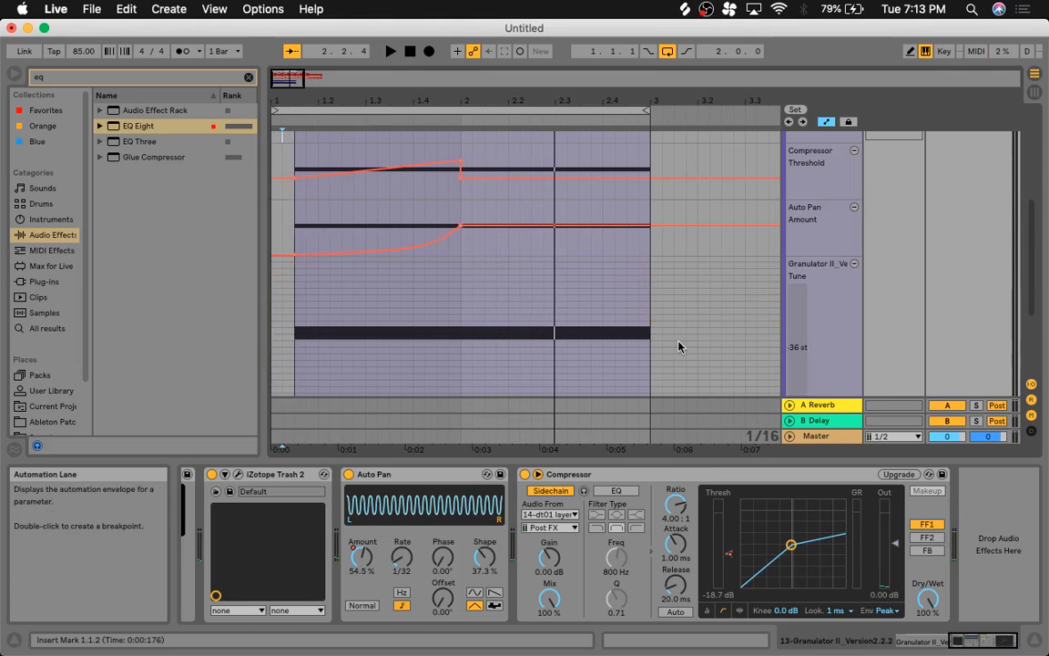
scroll(920, 309, "down", 5)
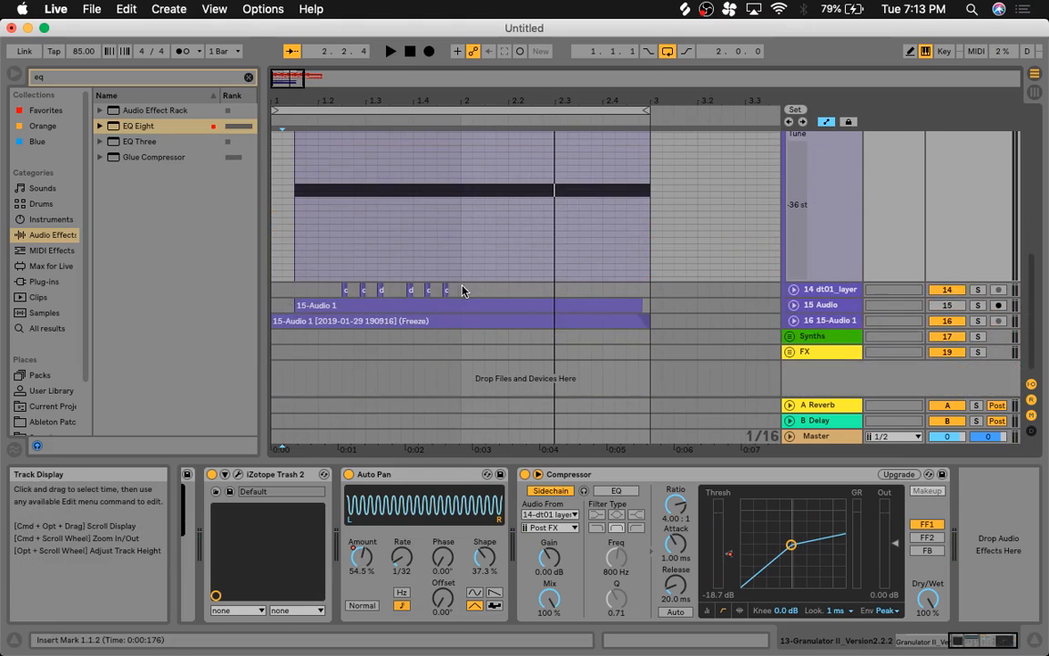
left_click(414, 290)
left_click_drag(373, 291, 295, 292)
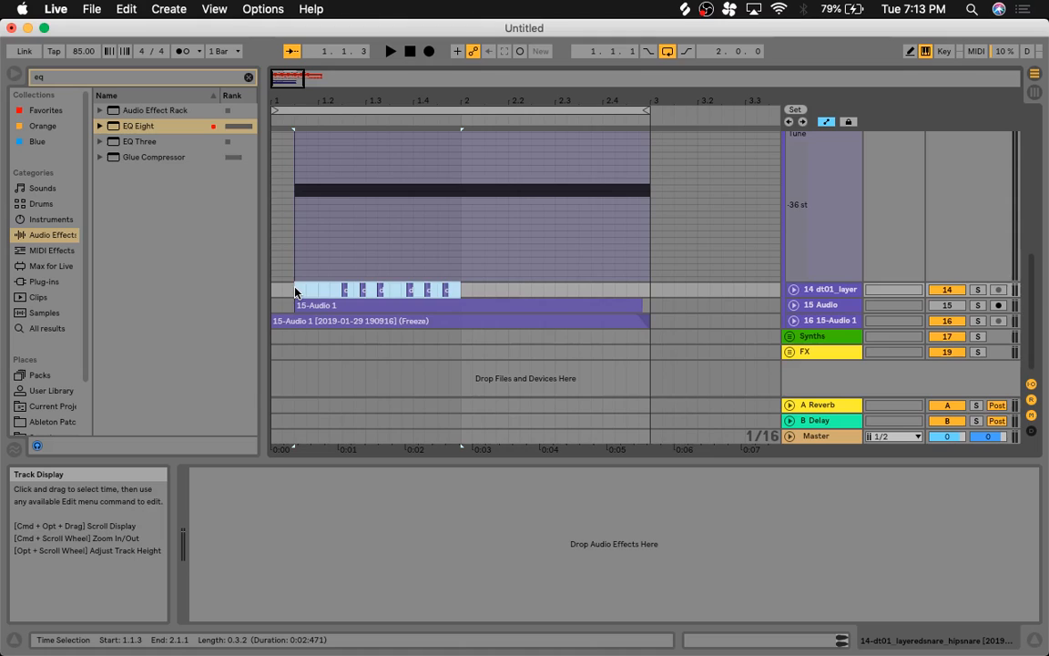
key("super+d")
Step: Play the arrangement from the start and check how the 13 Granulator Compressor reacts to the repeated dt01_layer hits
left_click(271, 293)
key("space")
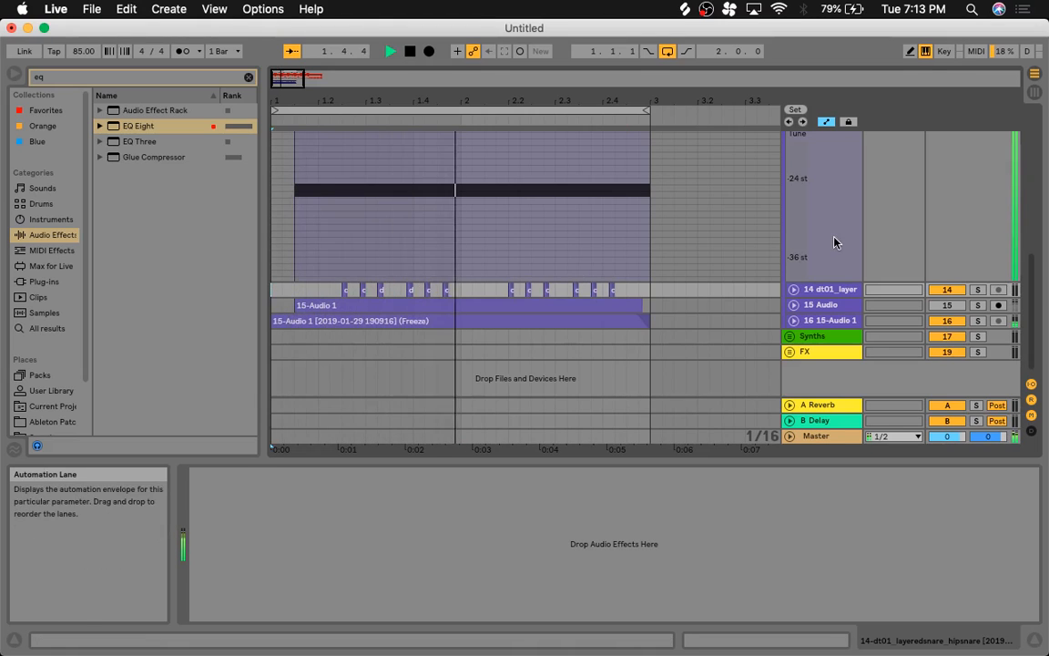
scroll(951, 216, "up", 5)
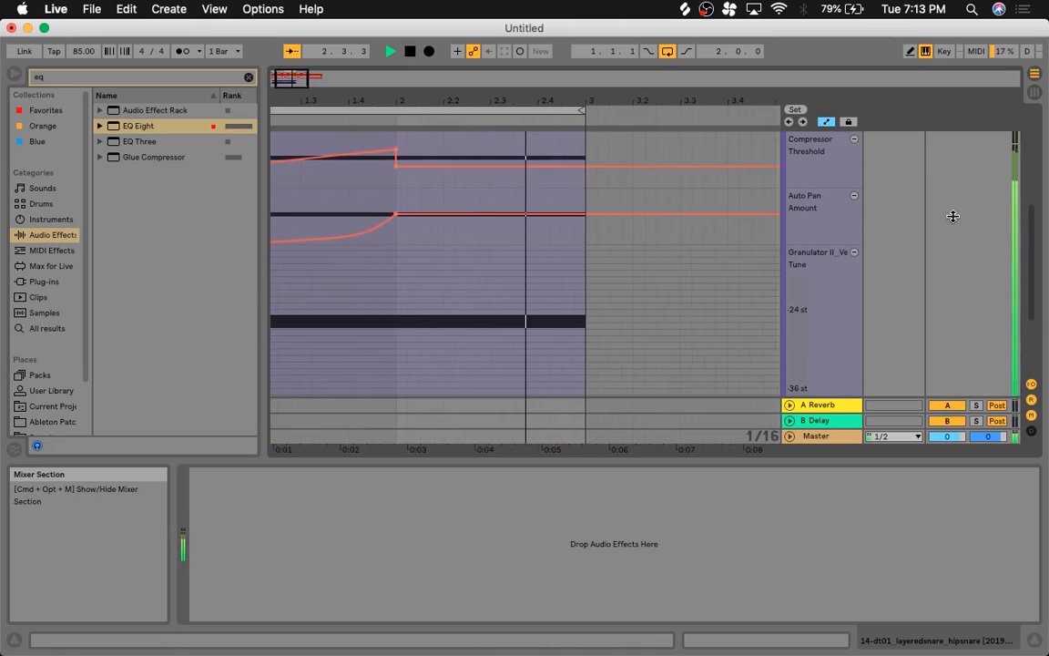
scroll(947, 219, "up", 3)
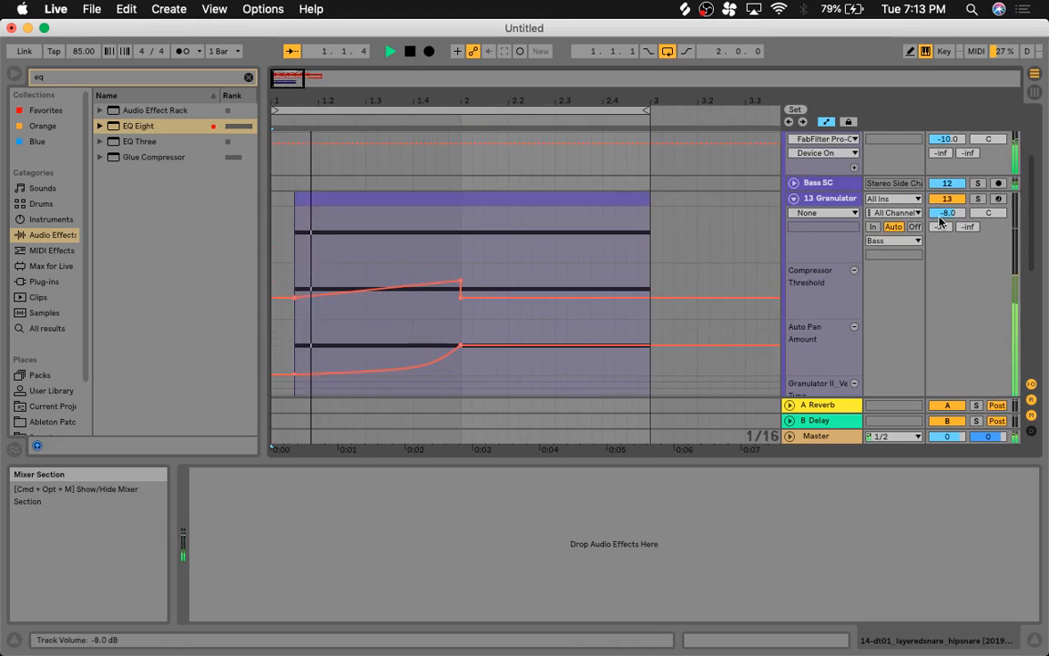
left_click(839, 205)
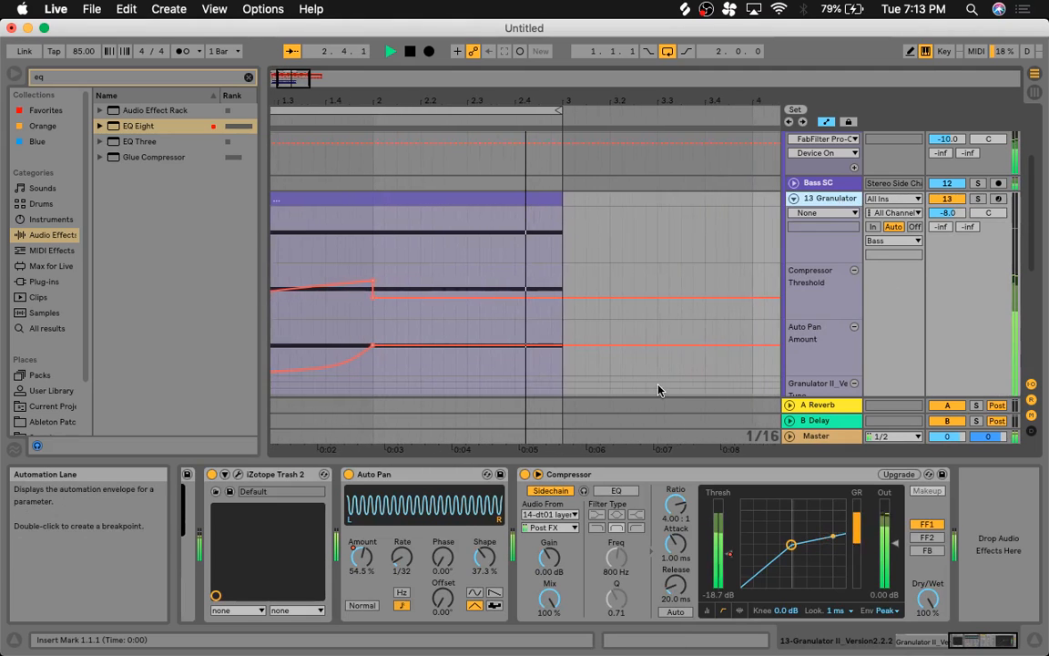
key("space")
Step: Insert ValhallaRoom between Granulator II and iZotope Trash 2 on 13 Granulator and lower its Depth to 0.0 % during playback
left_click(963, 529)
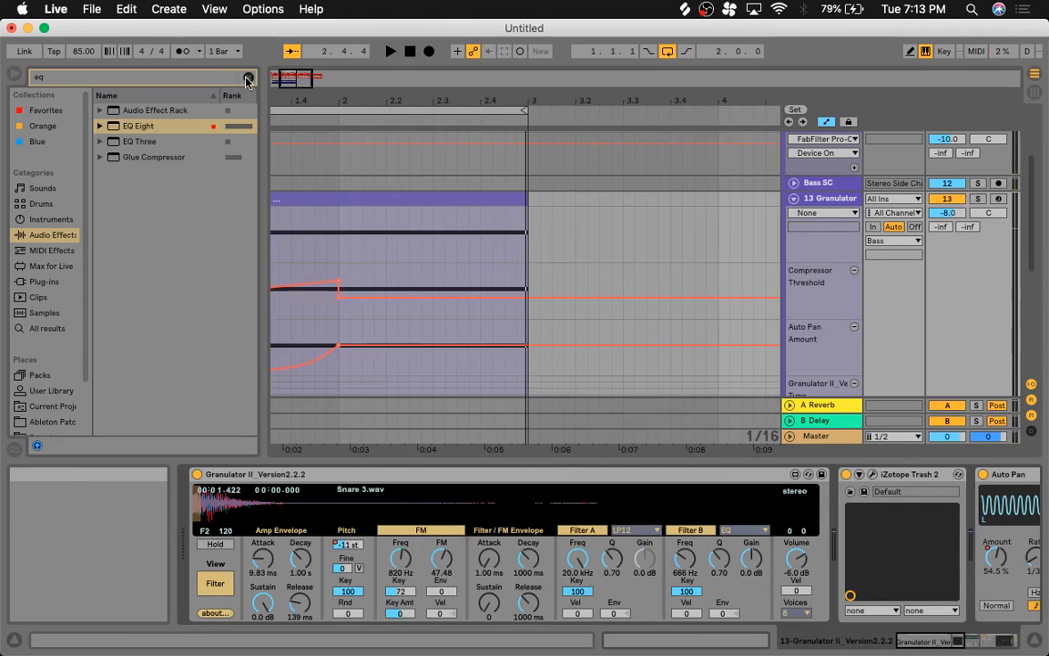
left_click(246, 80)
left_click(45, 282)
scroll(168, 311, "down", 10)
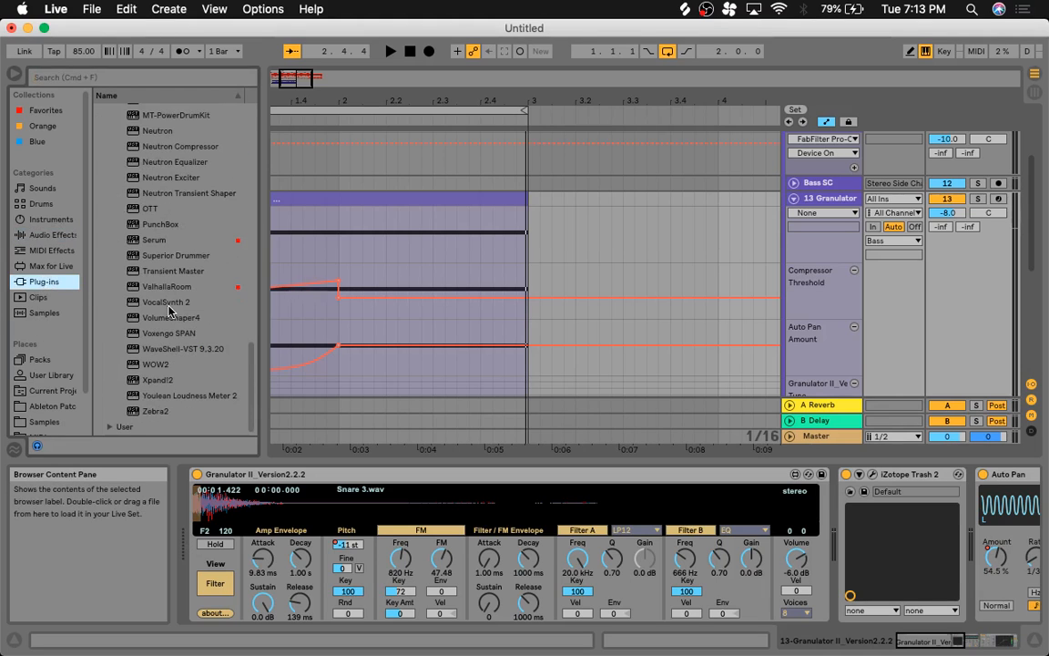
left_click_drag(176, 290, 747, 531)
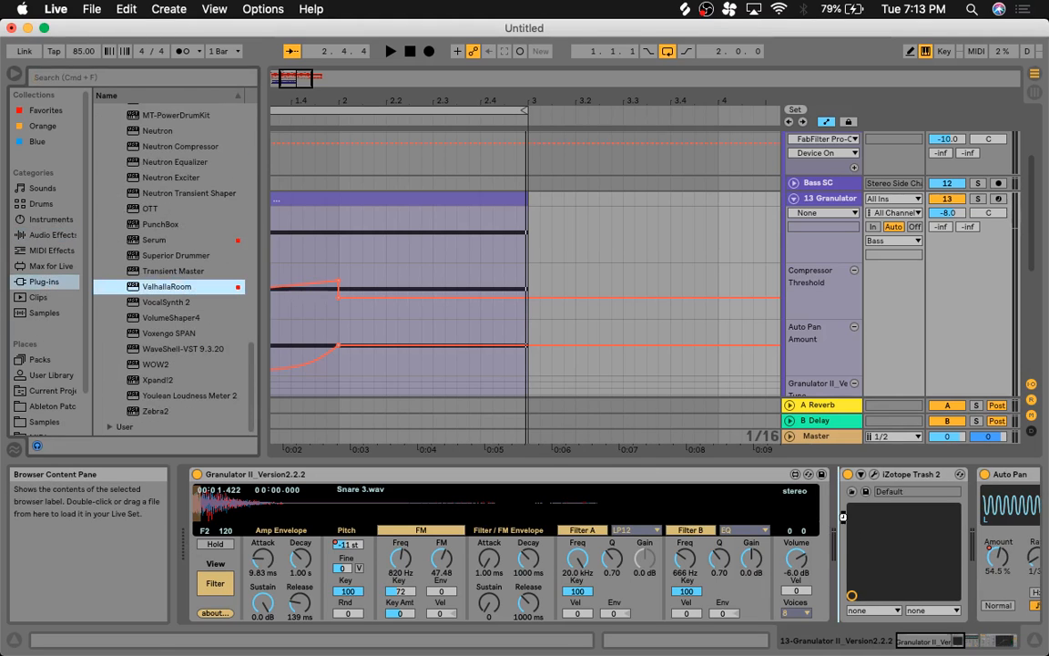
left_click_drag(842, 517, 843, 516)
key("space")
left_click_drag(306, 328, 320, 414)
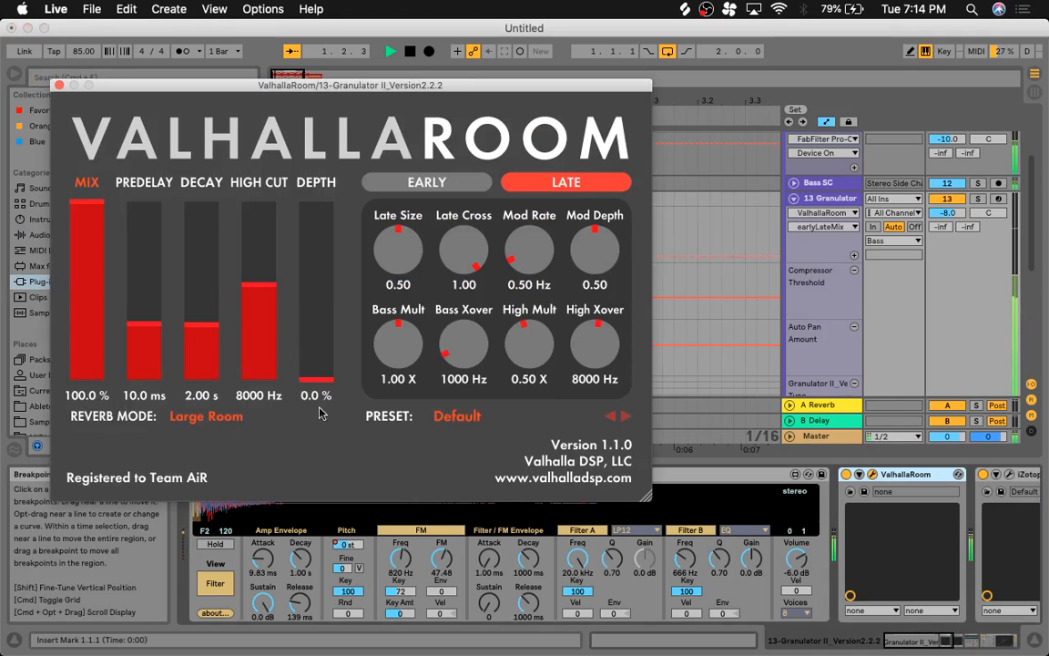
Step: Set ValhallaRoom's Predelay to 0.0 ms, Decay to 0.10 s, High Cut to 8960 Hz and Depth to 55.3 %
left_click_drag(151, 328, 168, 477)
left_click_drag(198, 330, 185, 433)
mouse_move(270, 286)
left_mouse_down()
mouse_move(262, 199)
mouse_move(270, 274)
left_mouse_up()
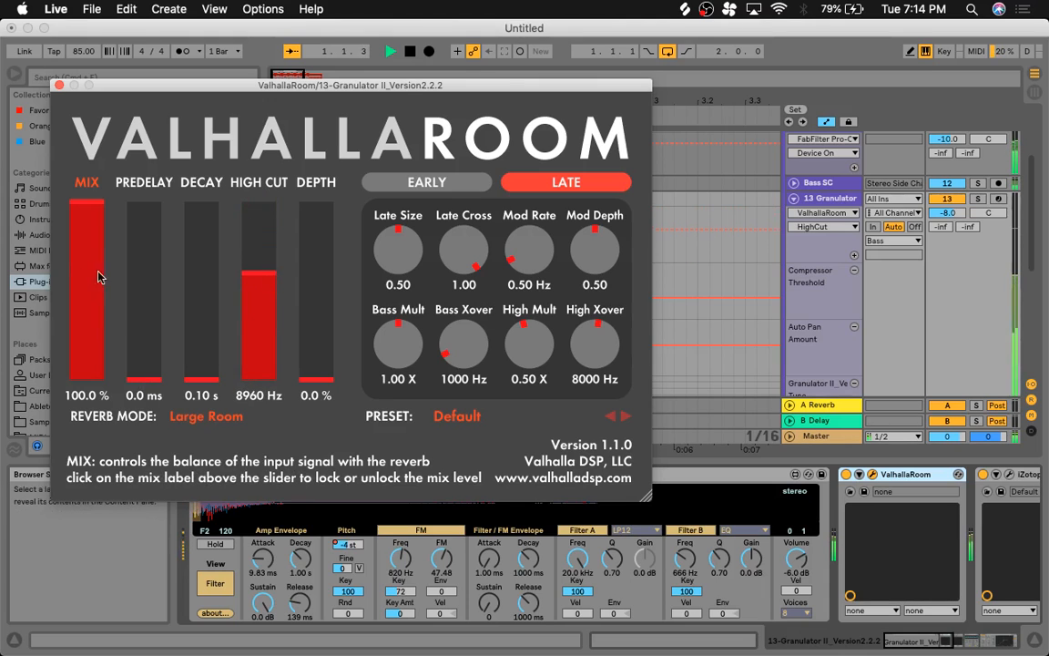
left_click_drag(319, 359, 321, 289)
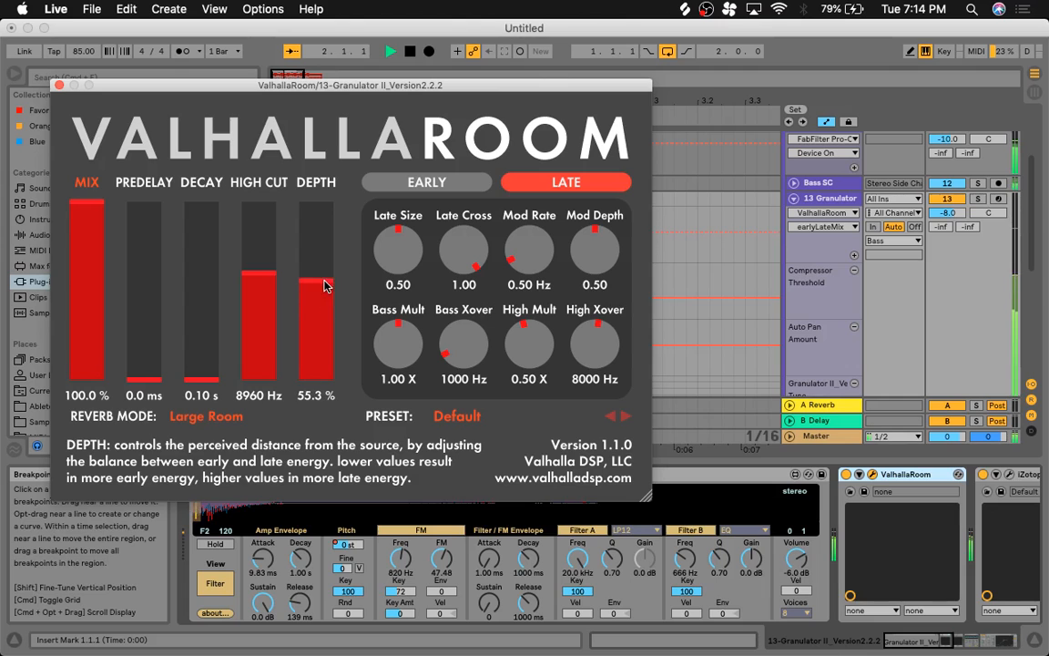
left_click(59, 85)
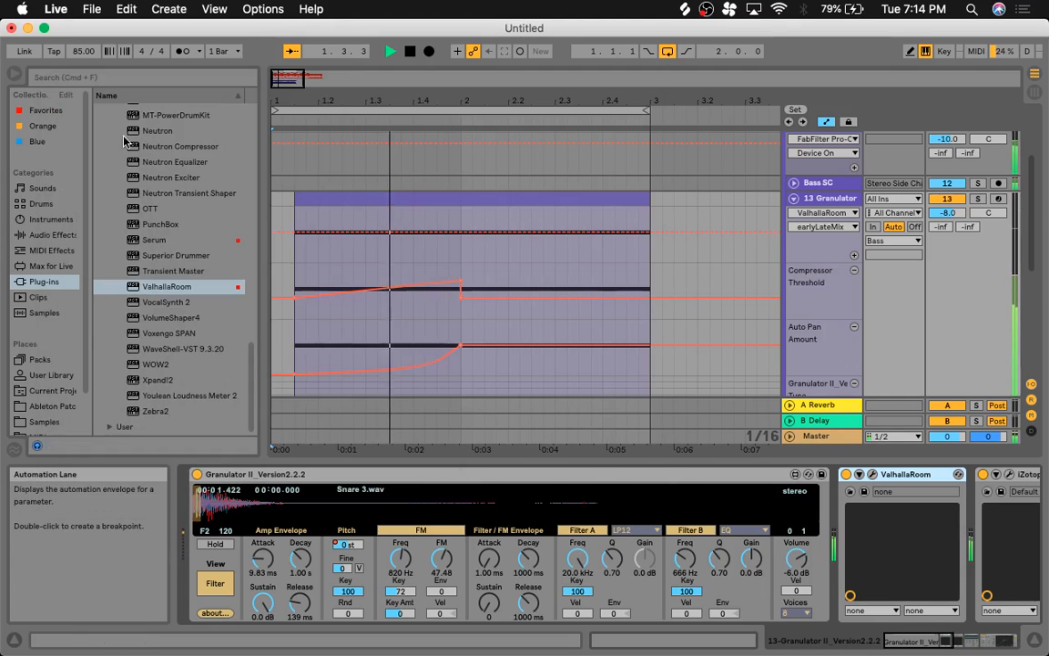
Step: Try raising Granulator II's FM Freq to 1.66 kHz while playing the loop
key("space")
left_click(401, 559)
key("space")
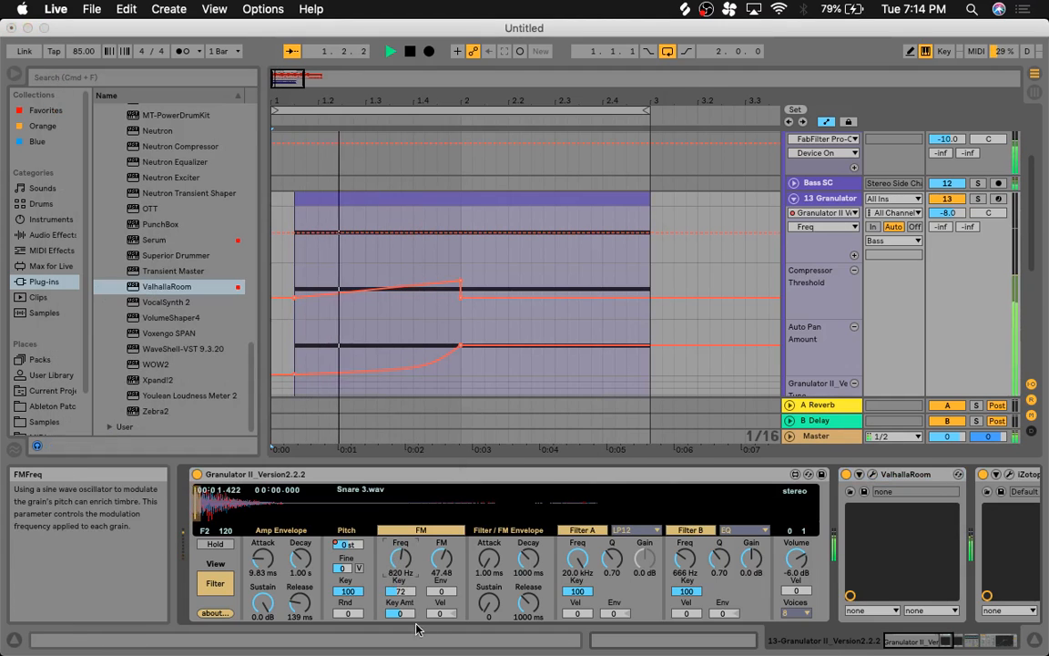
key("space")
key("space")
left_click_drag(403, 558, 403, 574)
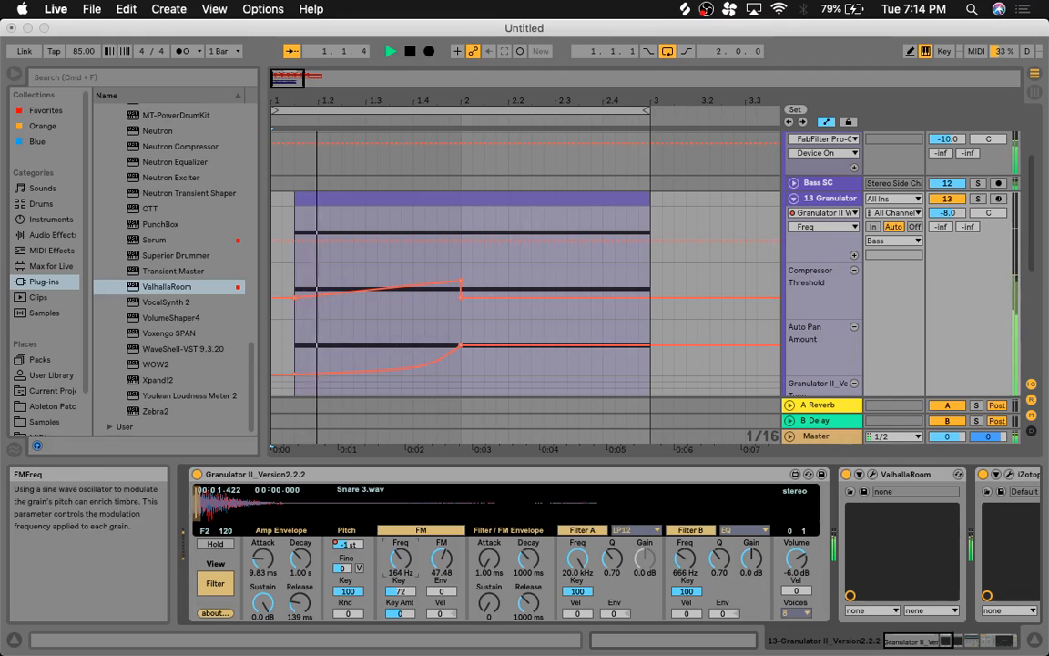
key("space")
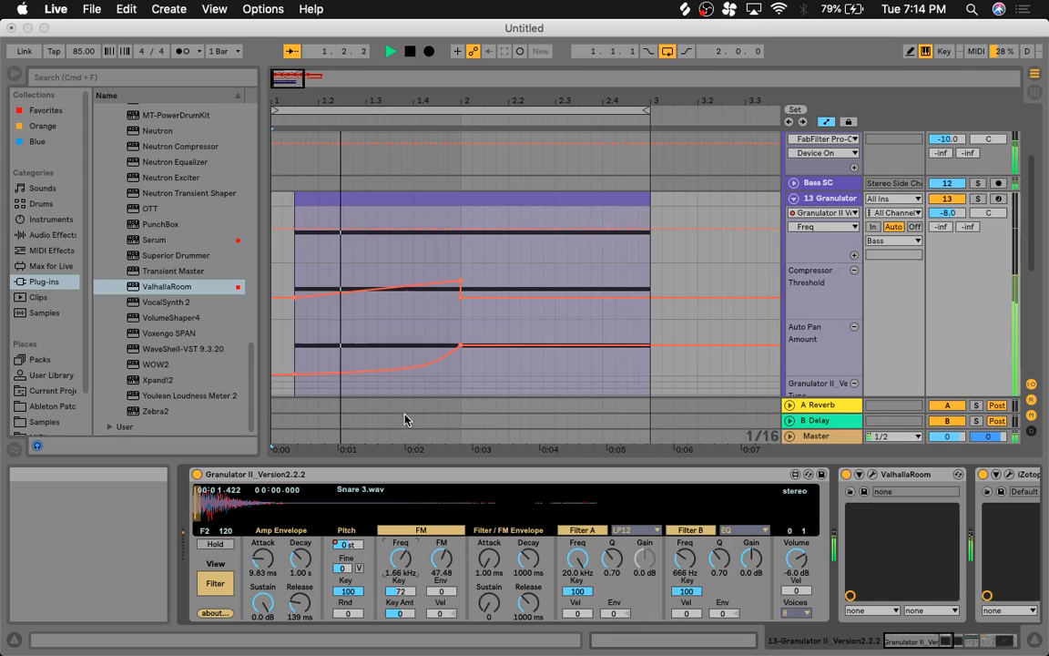
key("space")
Step: Transpose the sustained note in the 13 Granulator clip up one octave to F3 and play it
double_click(392, 206)
double_click(391, 200)
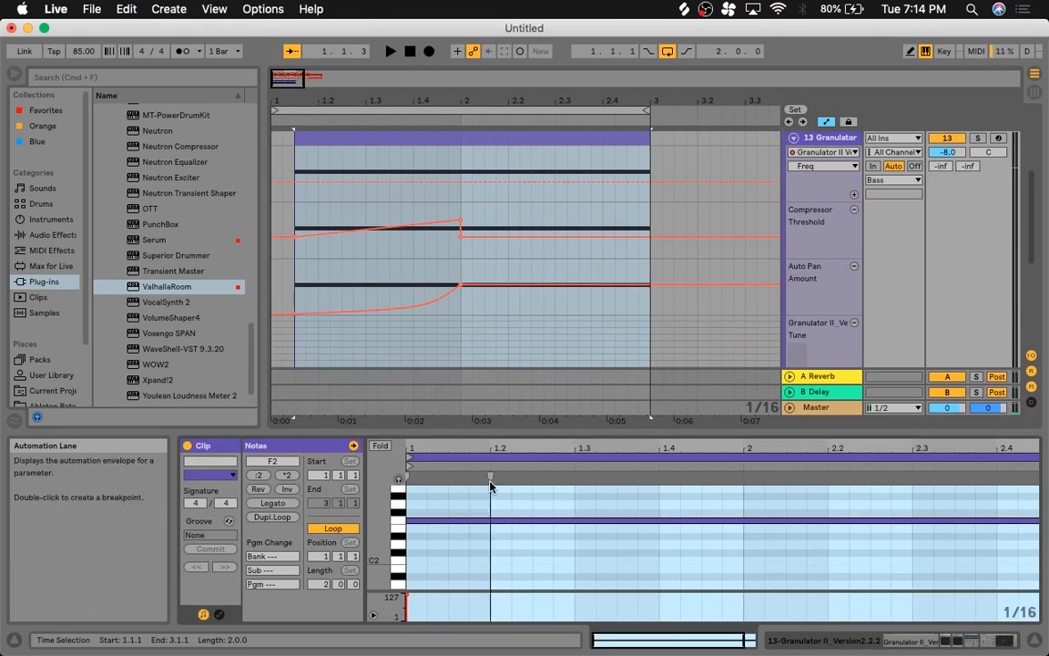
key("space")
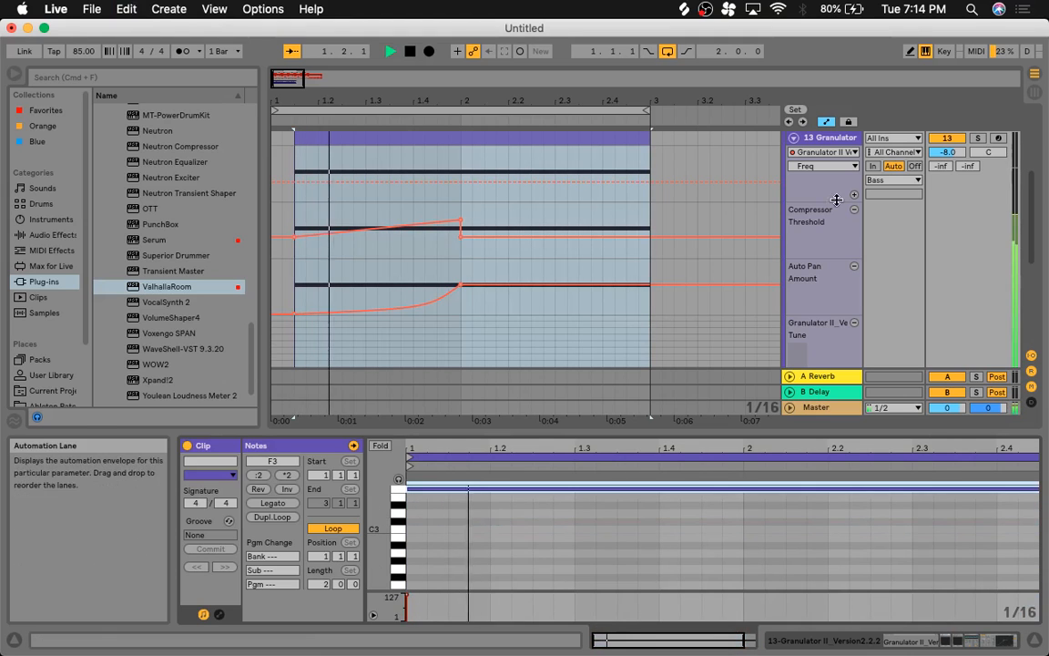
Step: Try Granulator II with FM Freq at 26.4 Hz and Grain at 84.9 Hz during playback
double_click(835, 138)
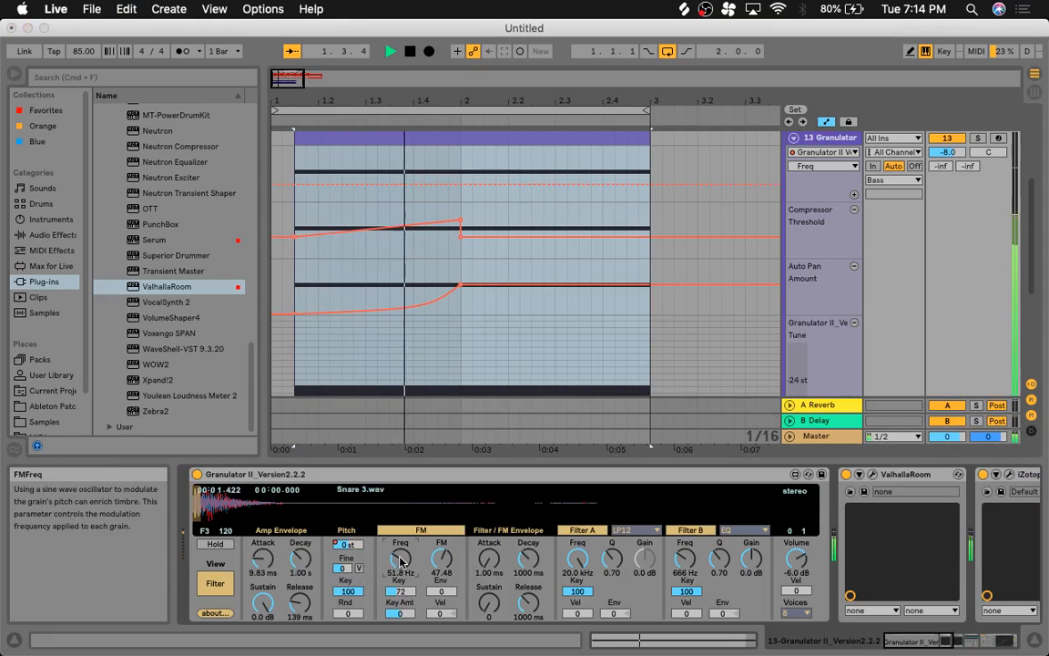
left_click_drag(401, 558, 401, 564)
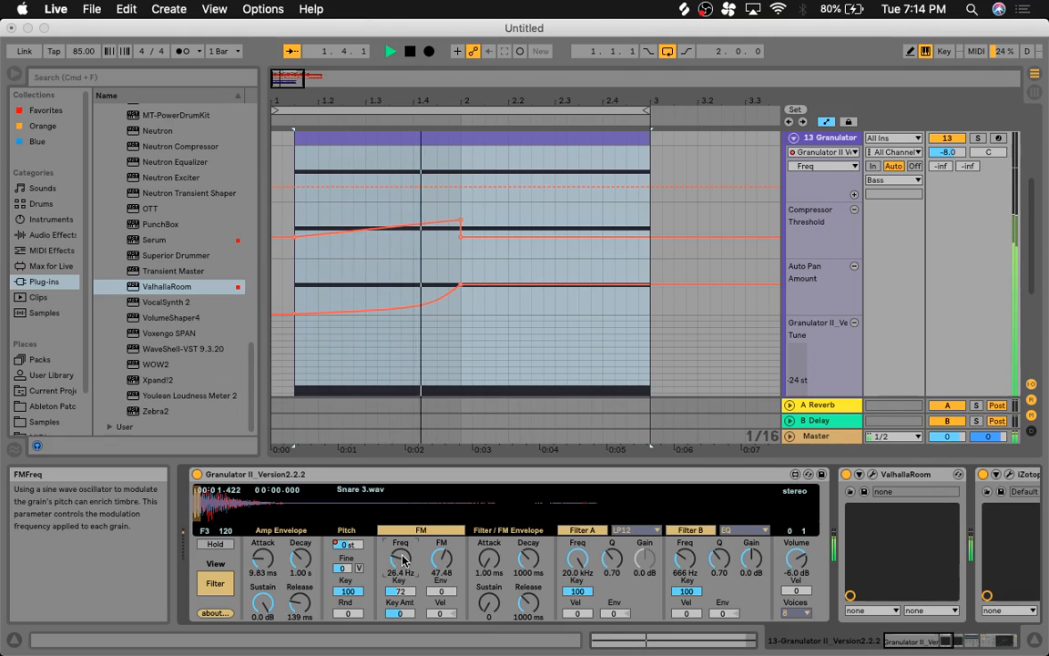
left_click(215, 583)
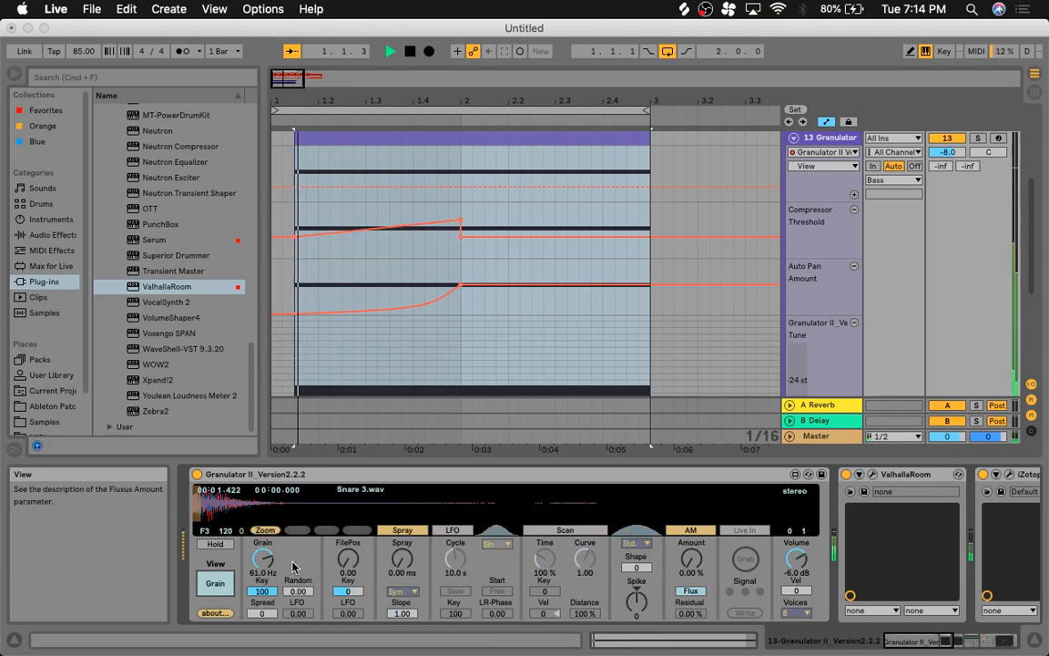
mouse_move(264, 559)
left_mouse_down()
mouse_move(263, 584)
mouse_move(264, 553)
left_mouse_up()
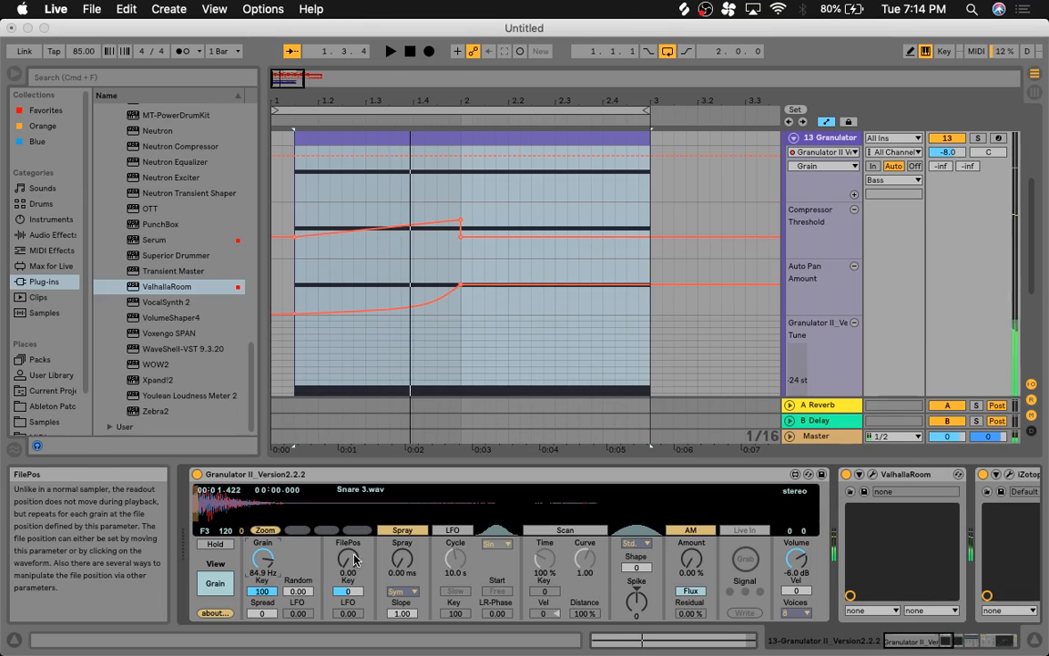
Step: Try Granulator II's FilePos at 11.81 with Grain at 37.7 Hz while playing the loop
left_click_drag(348, 558, 348, 563)
key("space")
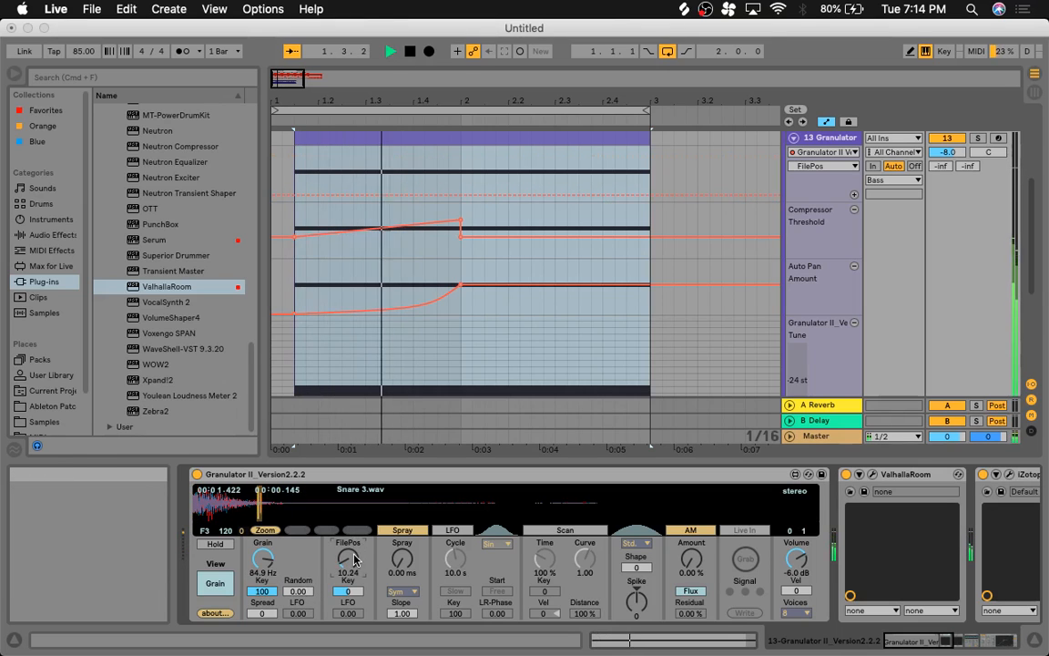
key("space")
key("space")
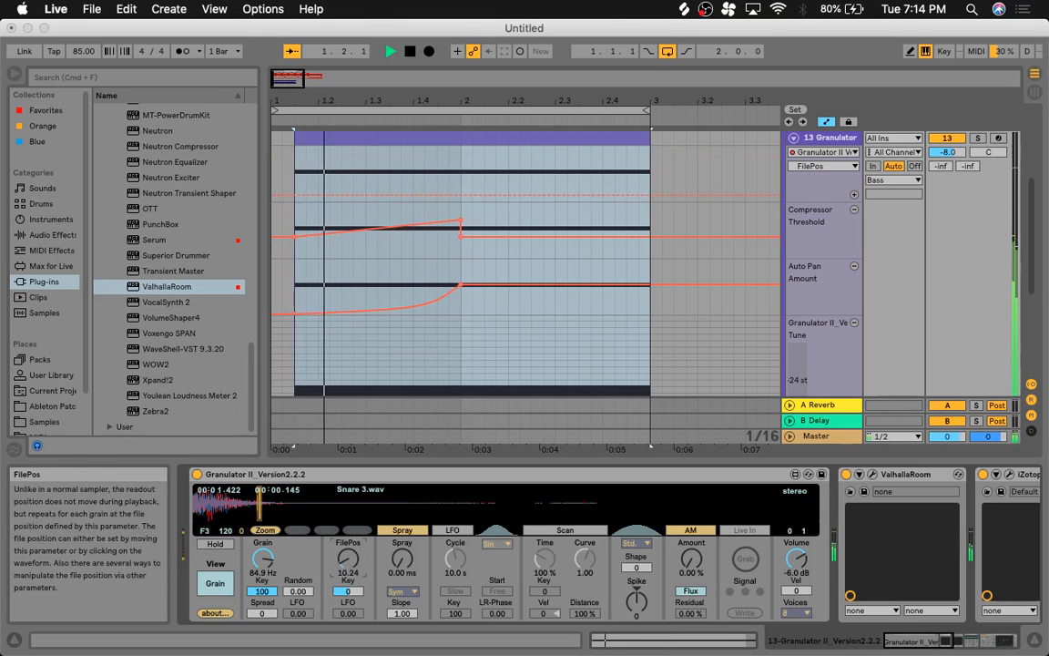
left_click_drag(348, 557, 348, 556)
left_click(272, 570)
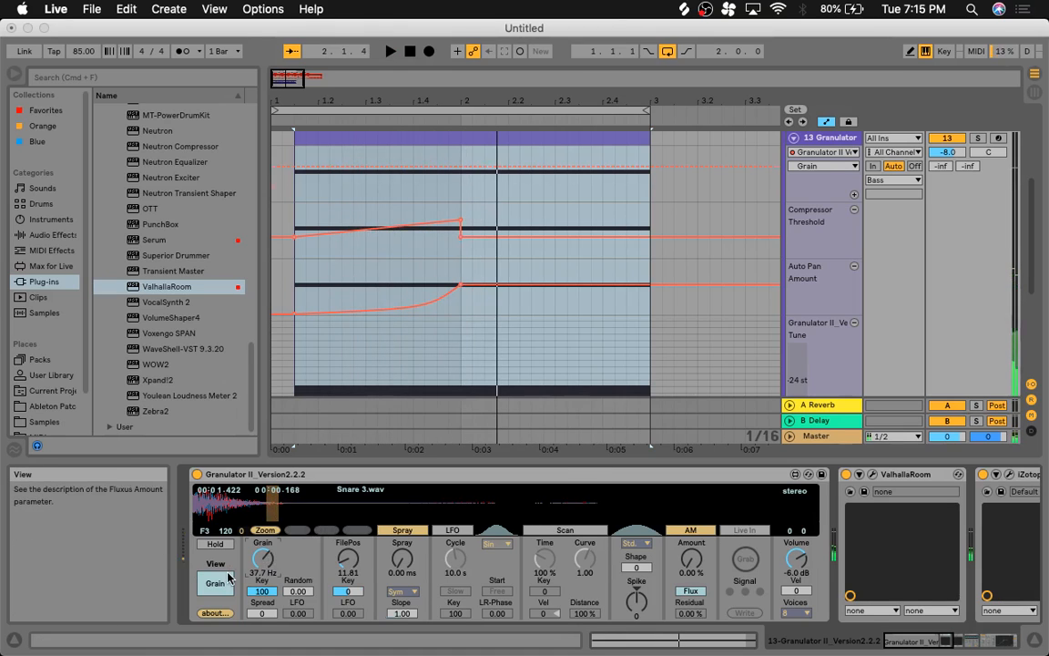
Step: Set Granulator II's FM Freq to 76.4 Hz and its FM amount to 98.17 while auditioning the loop
left_click(215, 583)
left_click_drag(401, 559, 401, 547)
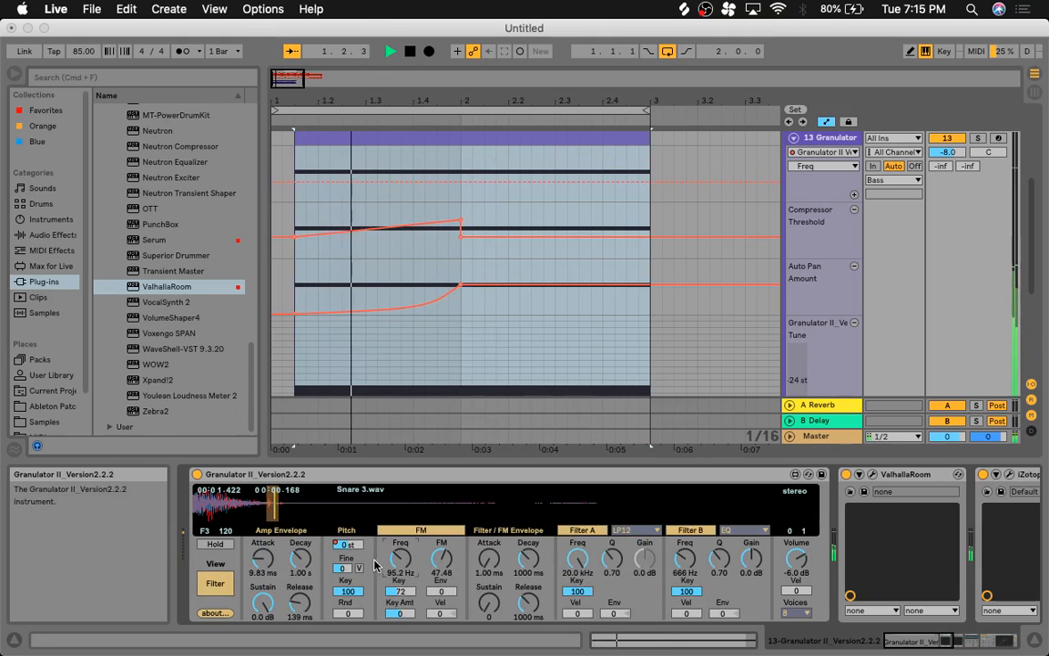
left_click_drag(441, 559, 441, 520)
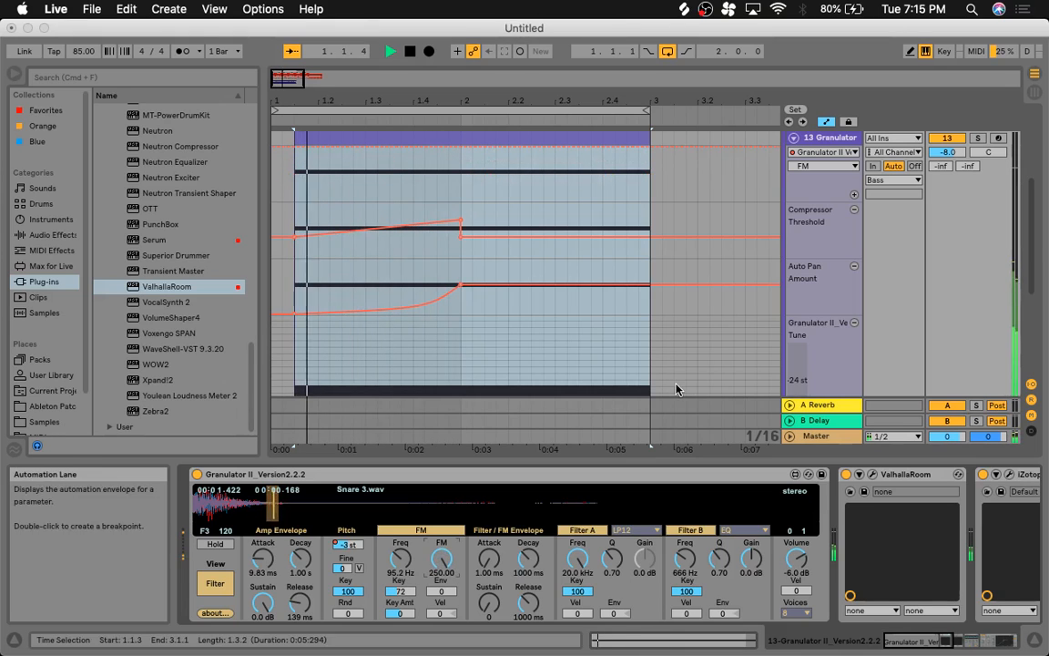
key("space")
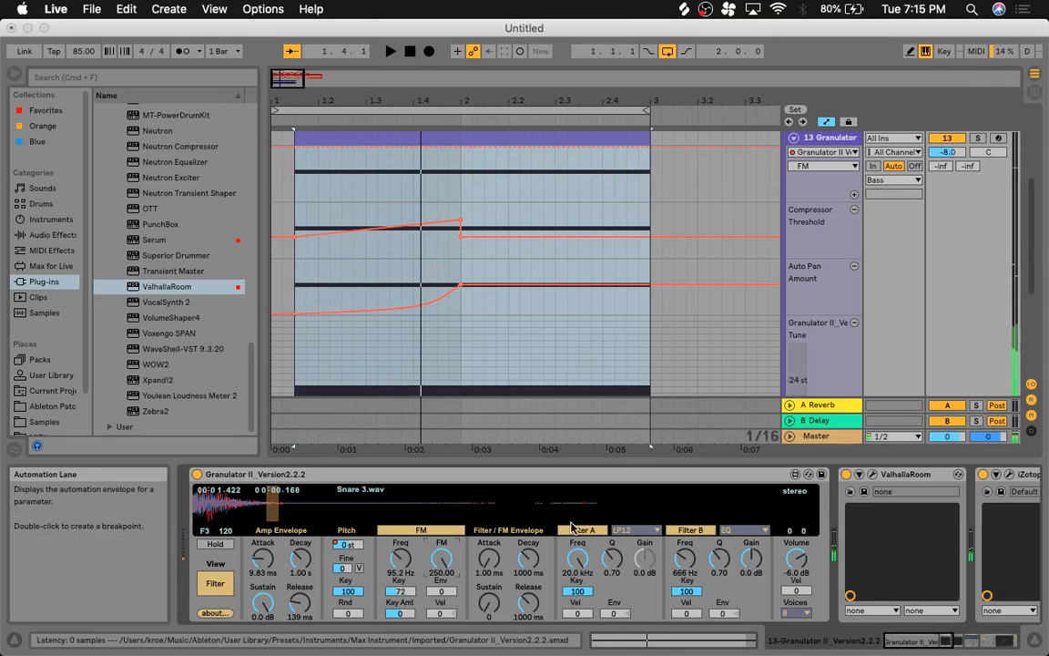
key("space")
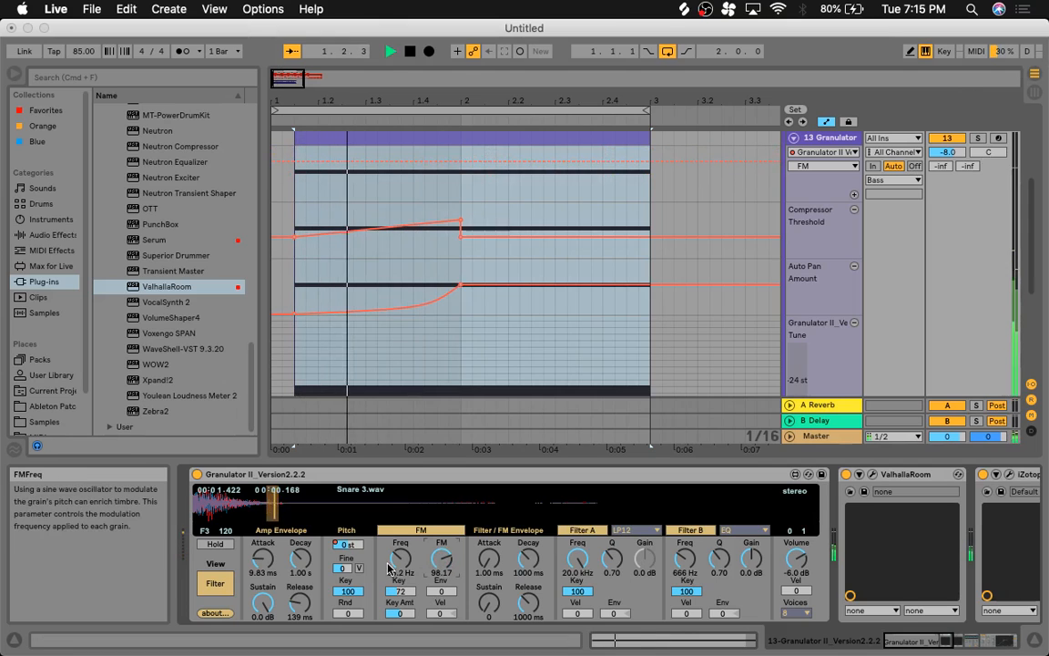
key("space")
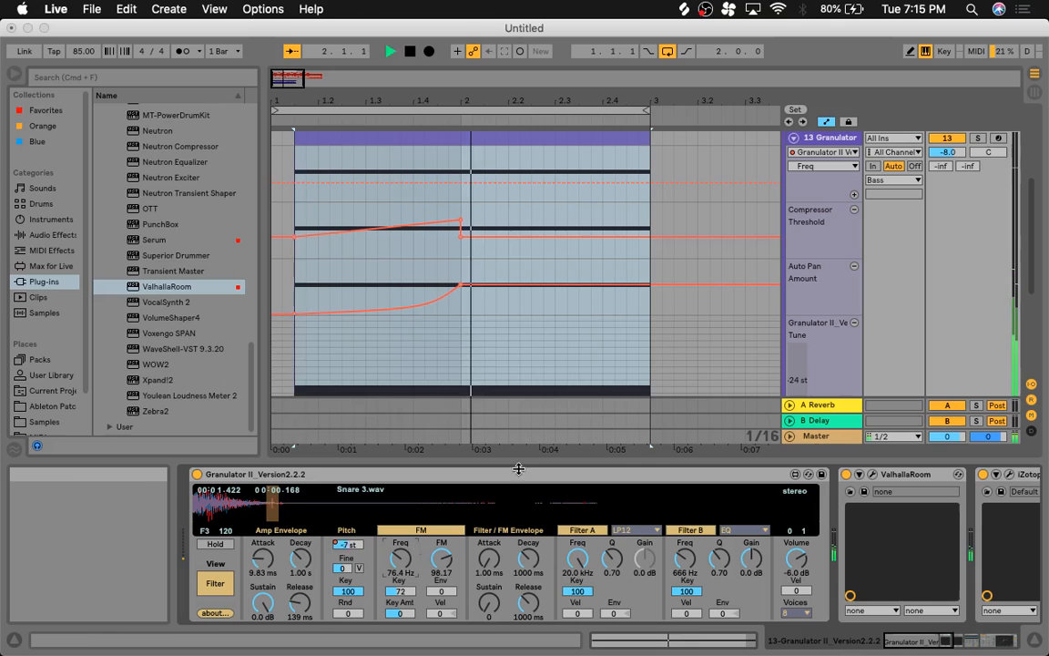
key("space")
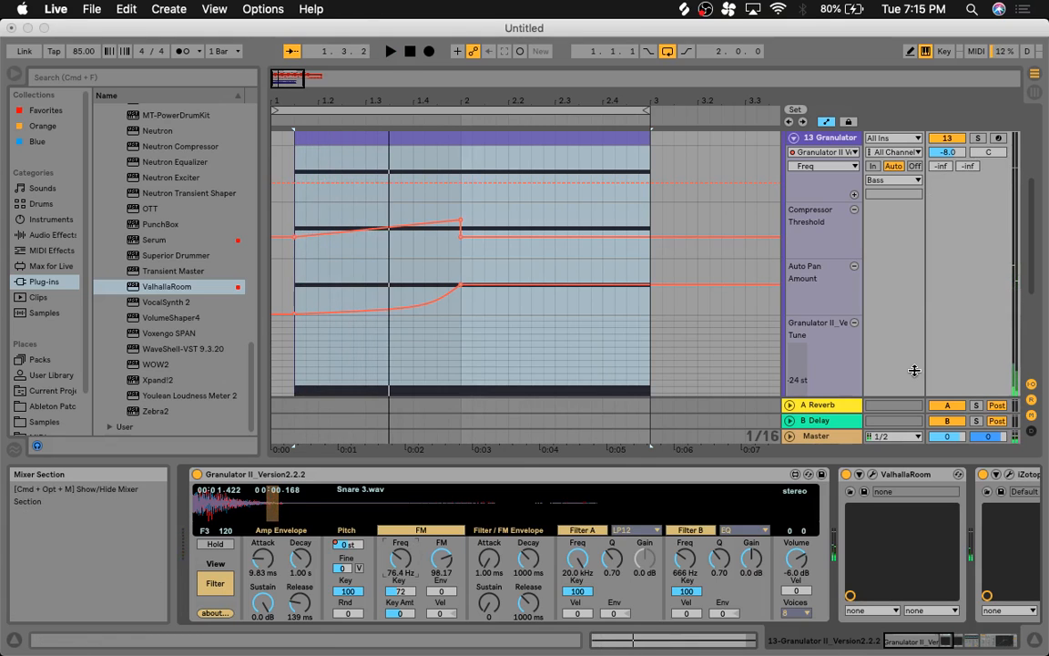
Step: Set Granulator II's Grain to 61.0 Hz and FilePos to 3.94, keeping Spray at 0.00 ms after testing it during playback
left_click(217, 580)
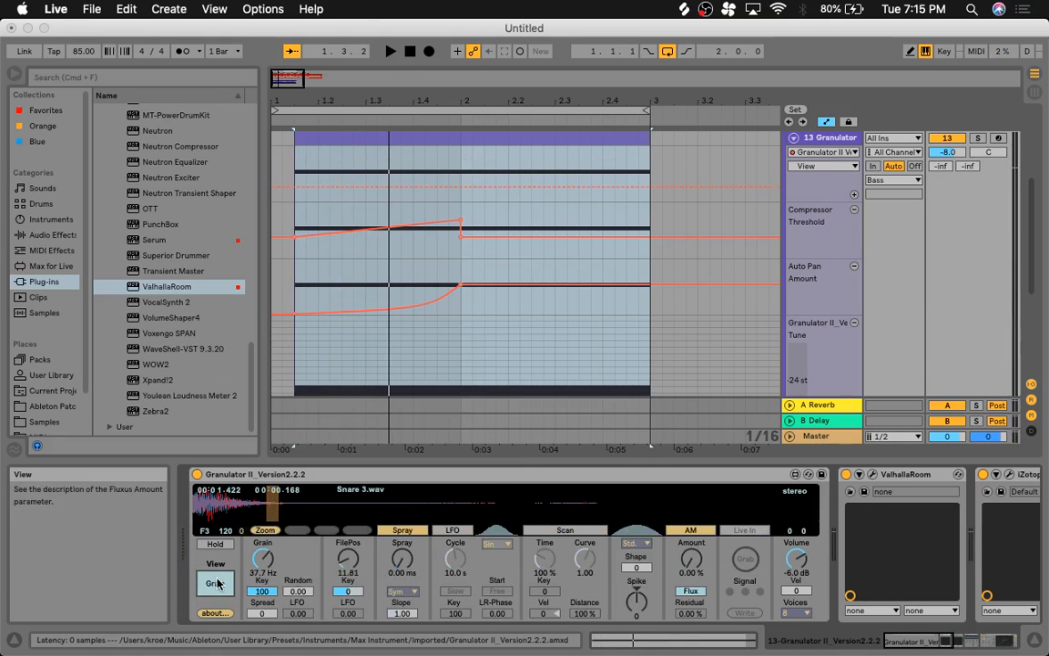
key("space")
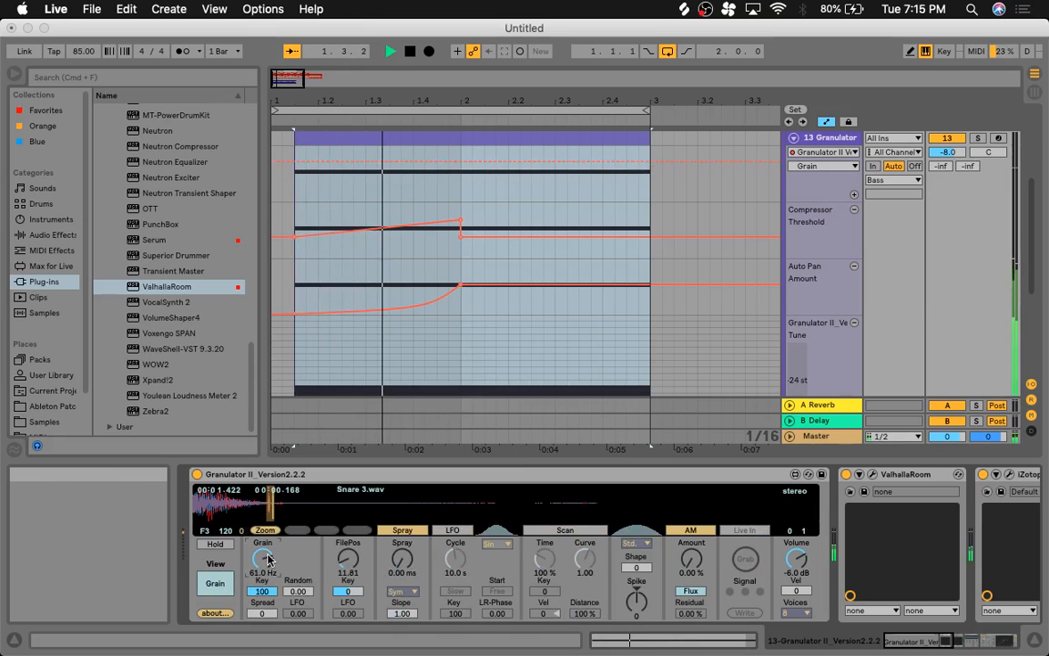
key("space")
key("space")
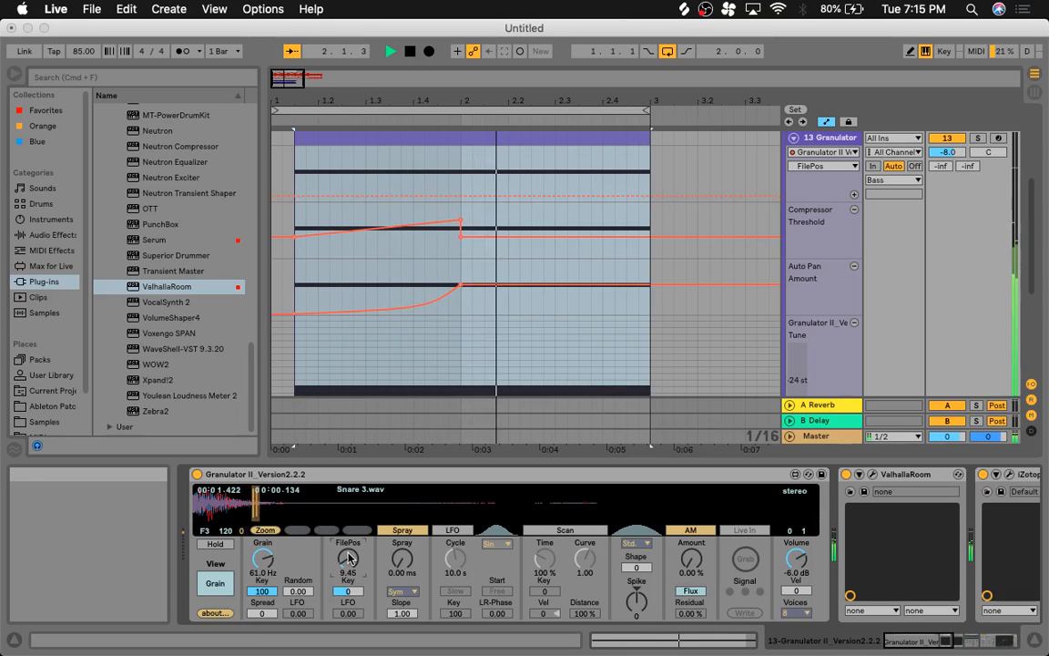
key("space")
key("space")
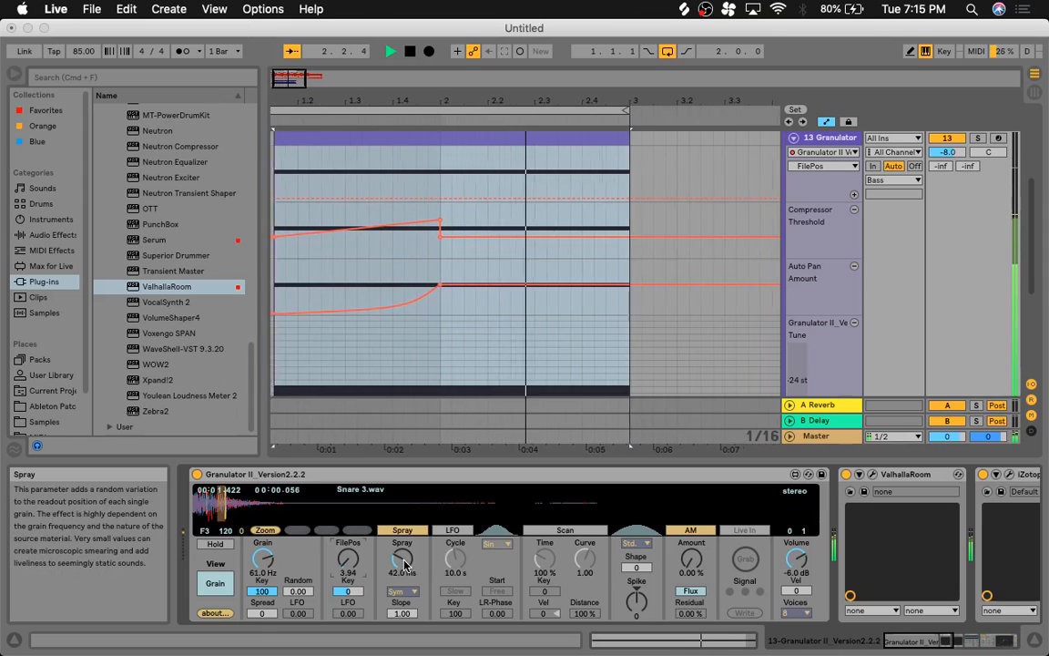
left_click_drag(403, 558, 404, 620)
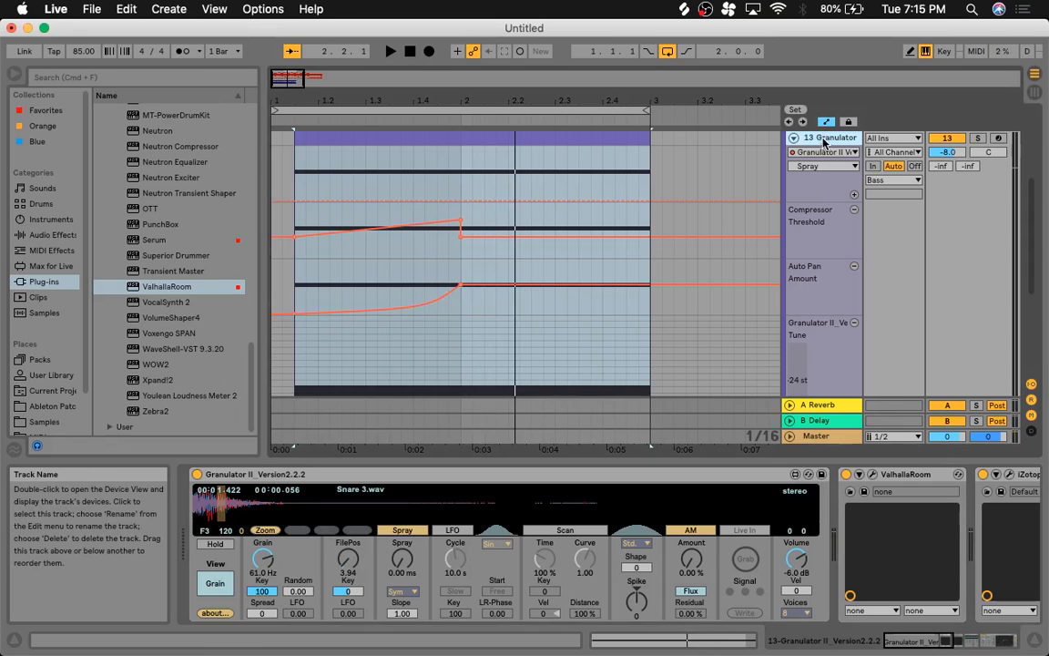
Step: Fold 13 Granulator, insert an audio track below it, and add EQ Eight after the Compressor on 13 Granulator
scroll(940, 499, "right", 10)
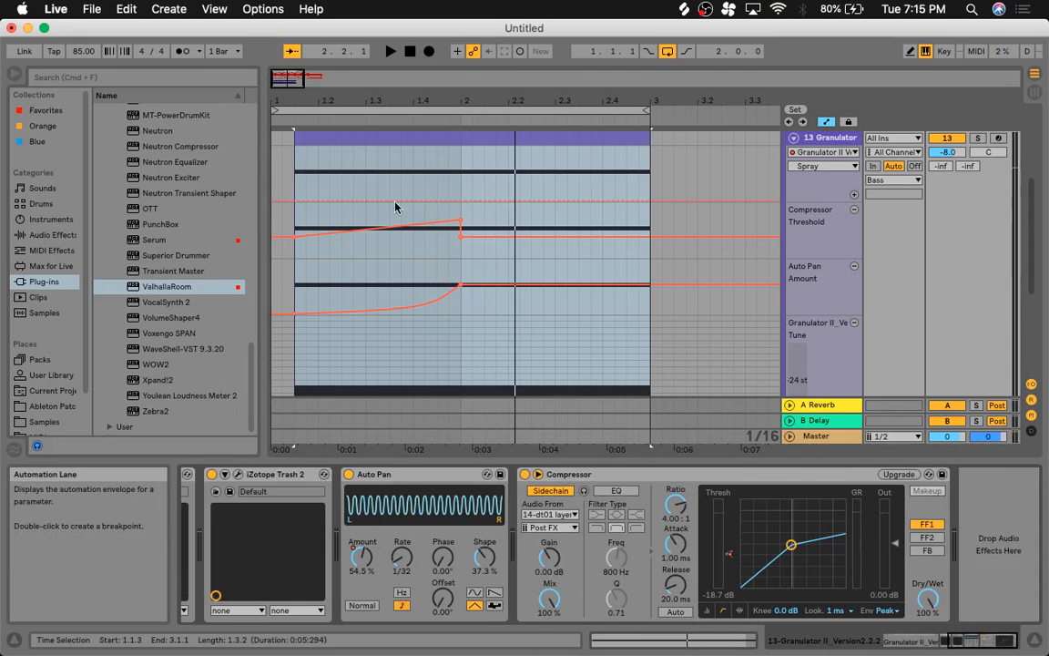
left_click(53, 235)
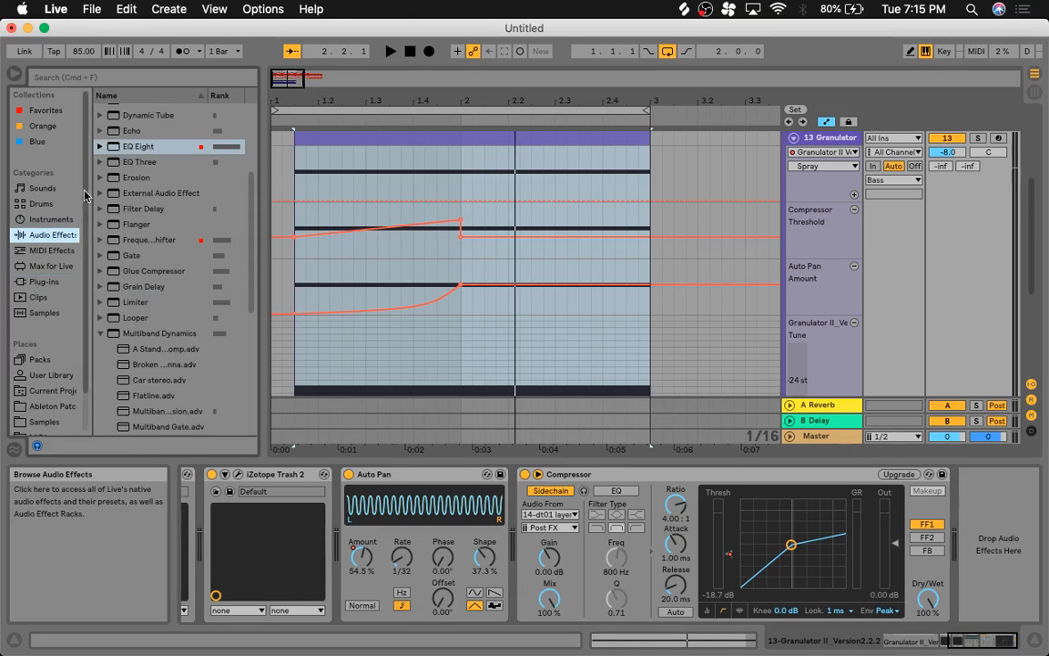
left_click(793, 138)
key("super+t")
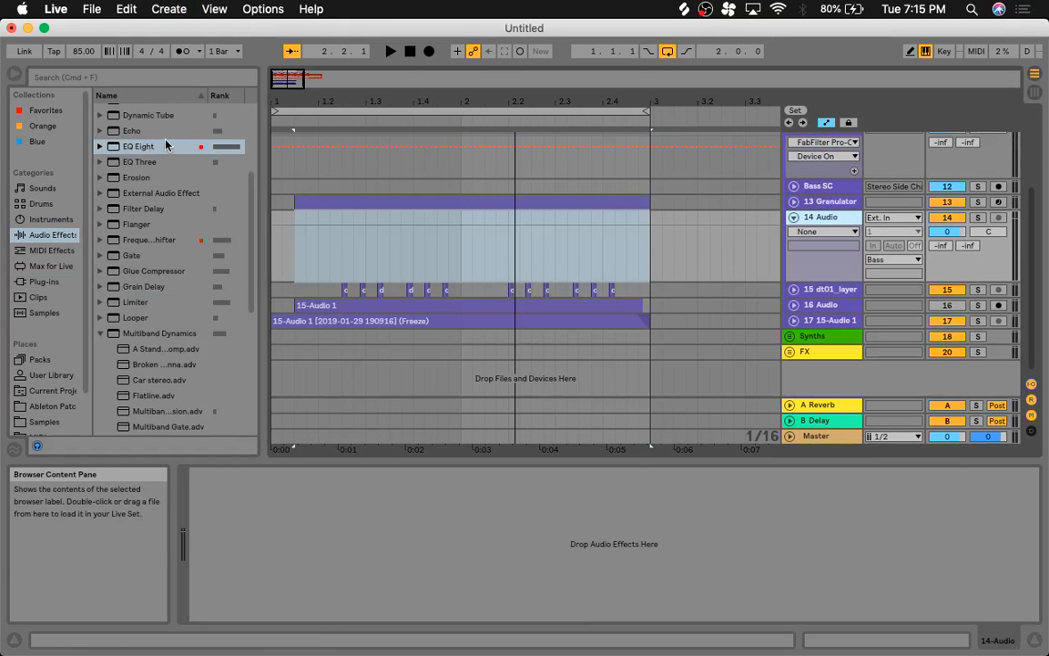
left_click(838, 200)
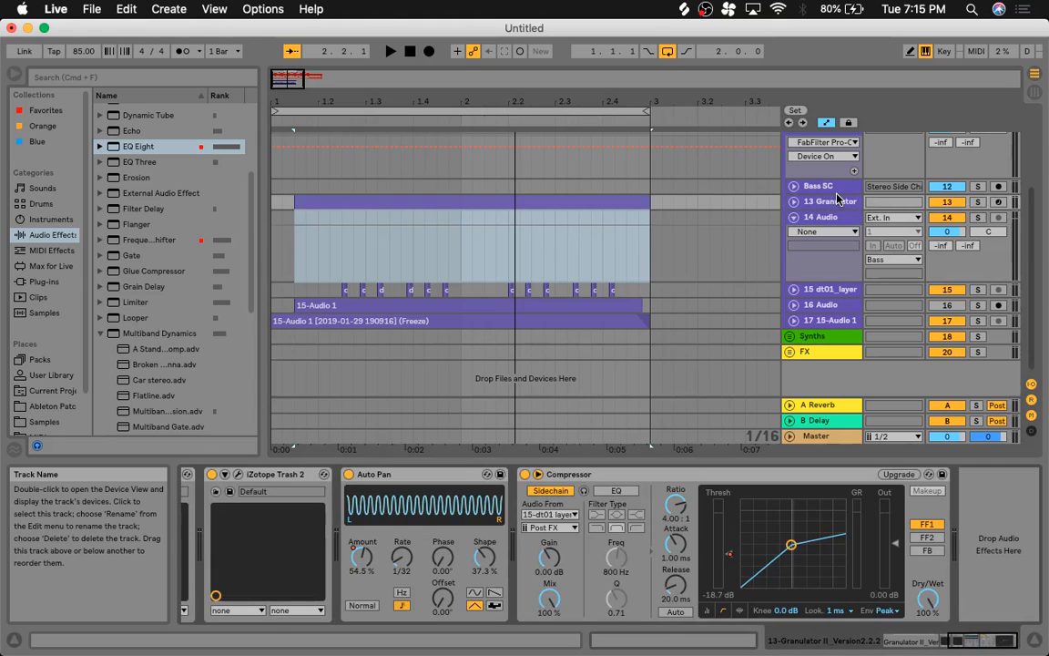
double_click(164, 148)
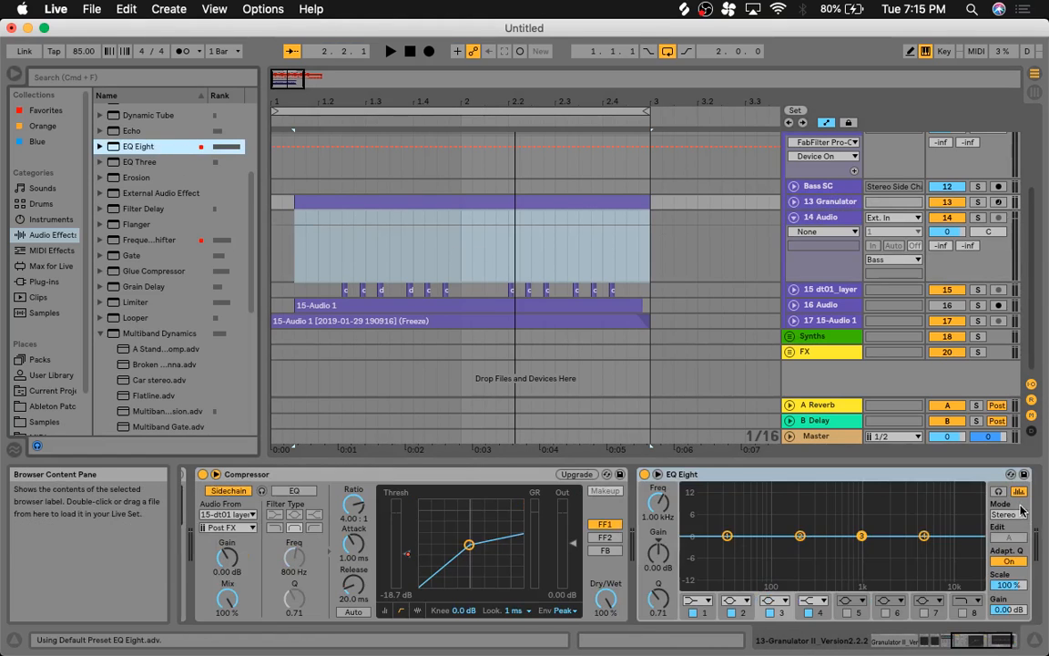
Step: In EQ Eight, cut band 3 by 4.83 dB at 711 Hz and make band 1 a low cut at 225 Hz
key("space")
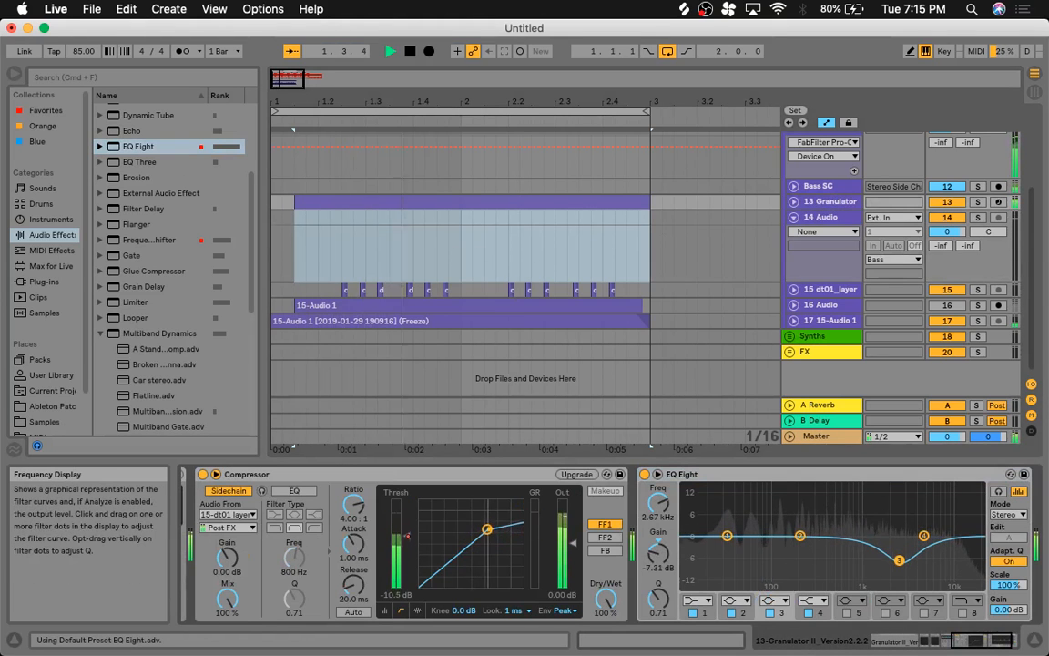
left_click(727, 536)
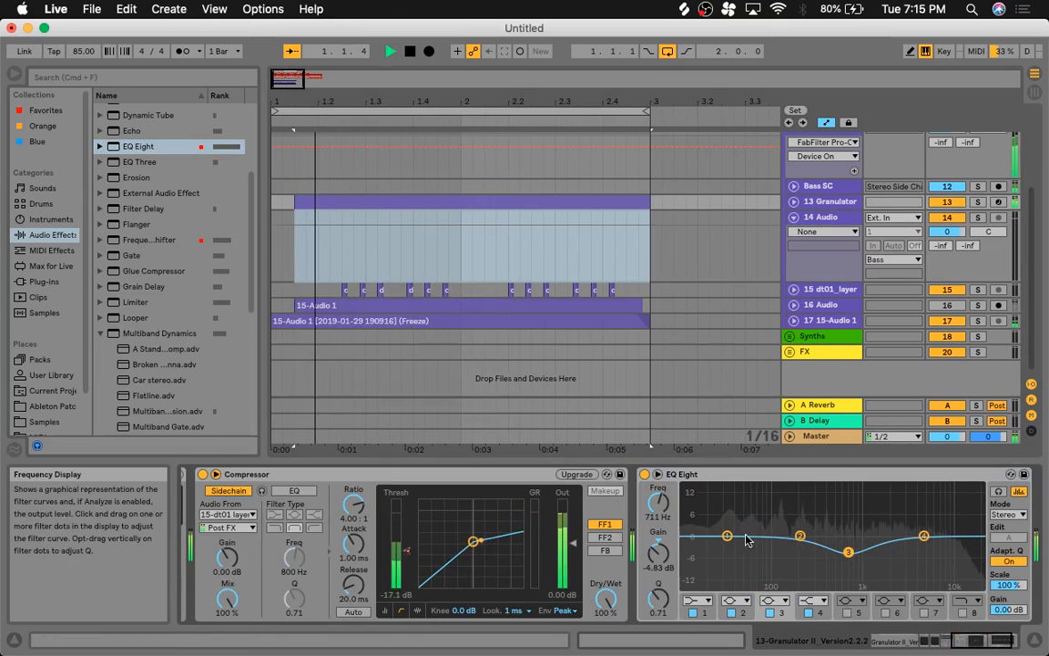
left_click(701, 601)
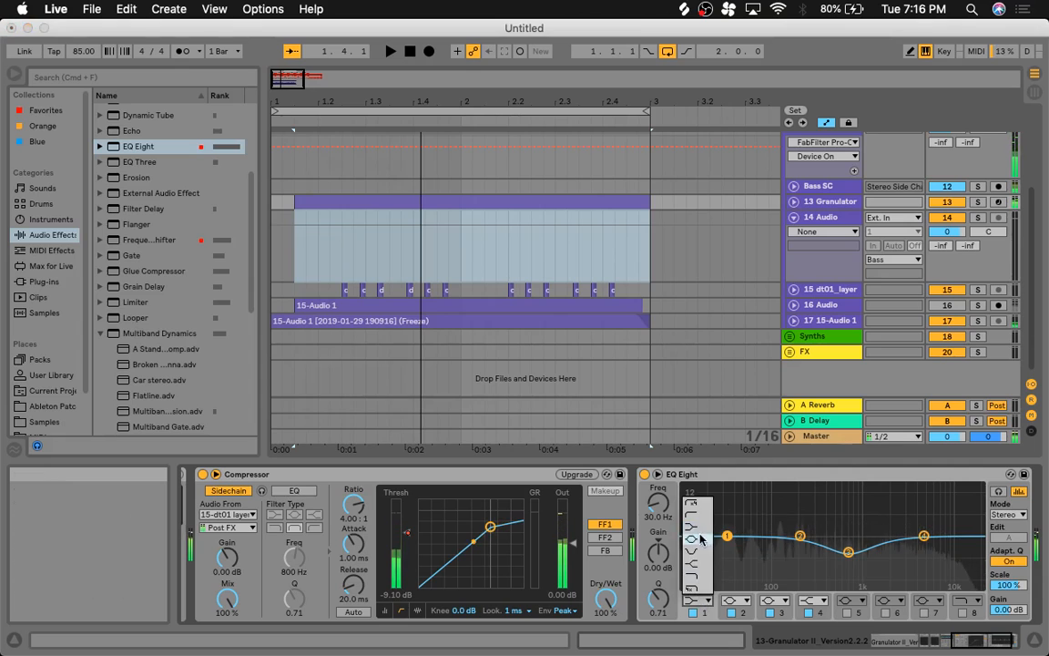
left_click(693, 517)
left_click_drag(658, 503, 659, 456)
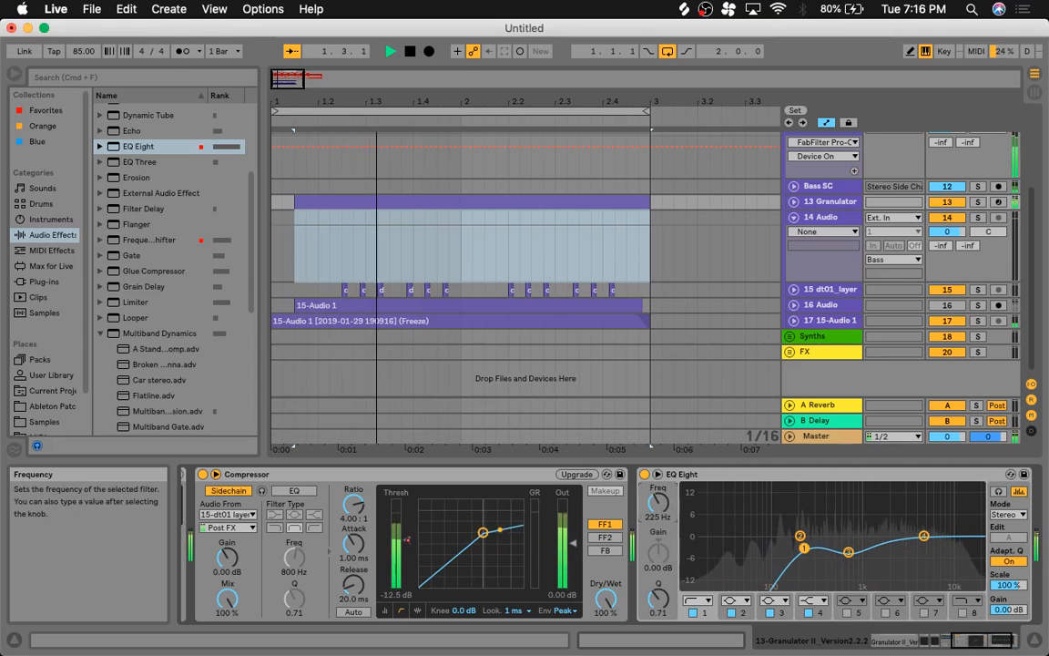
Step: Boost EQ Eight's band 4 by 3.84 dB at 6.39 kHz with Q 1.87, and move EQ Eight ahead of the Compressor
left_click_drag(924, 536, 932, 523)
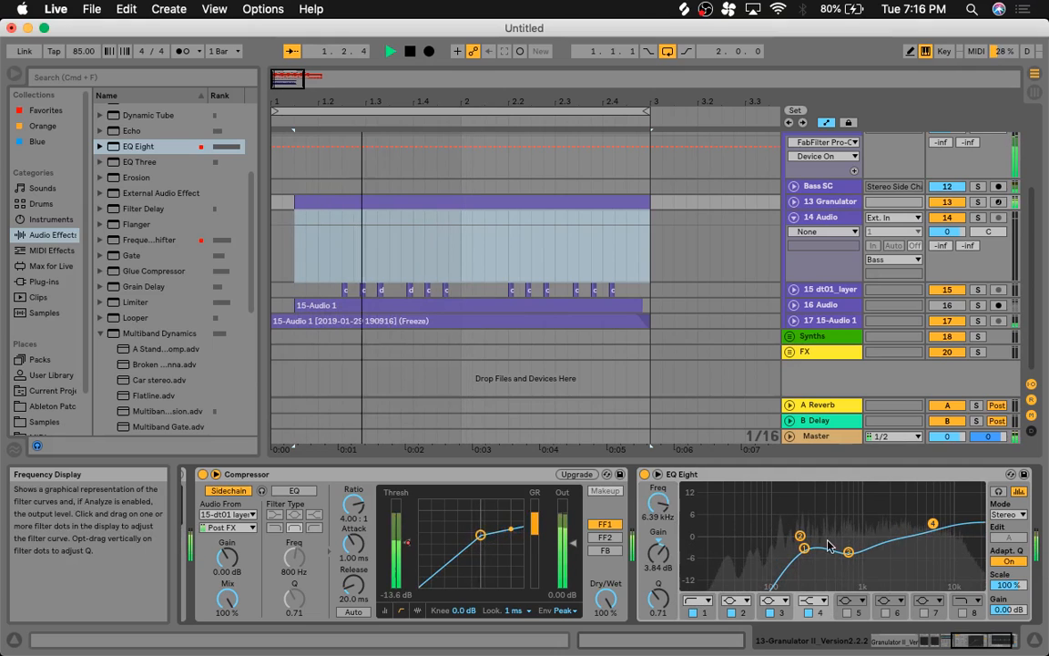
left_click_drag(660, 599, 660, 574)
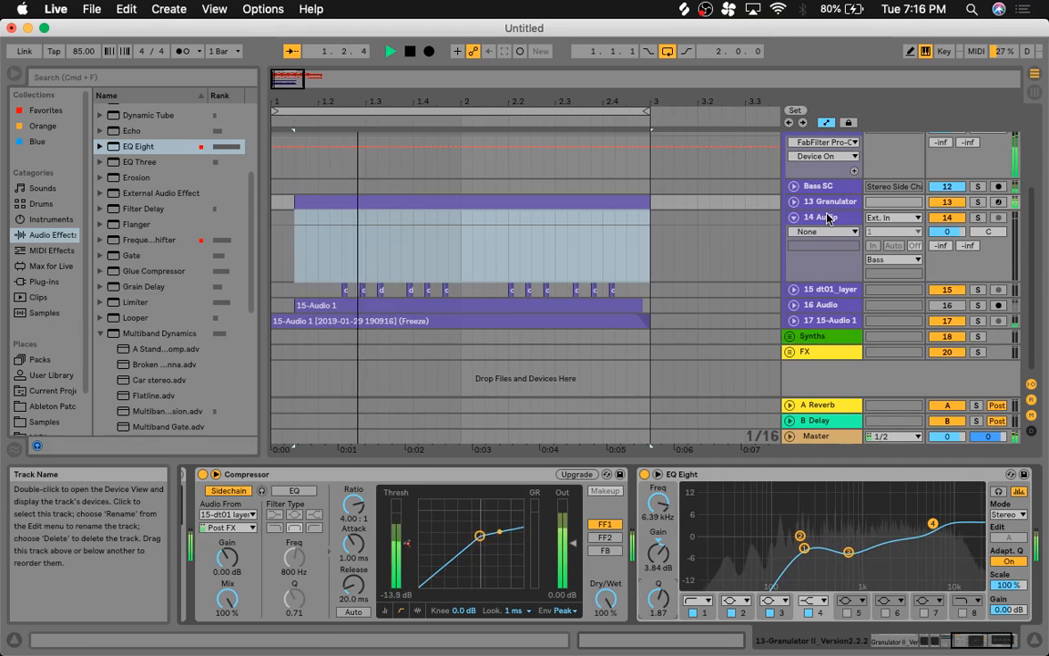
key("space")
mouse_move(740, 474)
left_mouse_down()
mouse_move(381, 520)
mouse_move(278, 514)
left_mouse_up()
key("space")
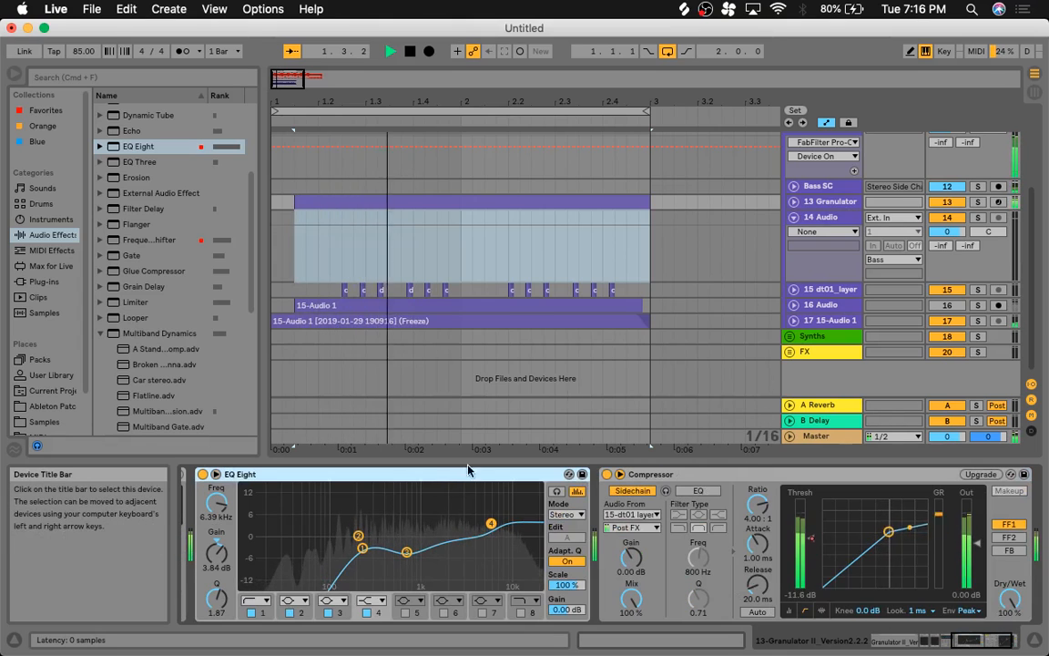
key("space")
Step: Replace the empty 14 Audio track with a MIDI track holding a copy of the 13 Granulator clip
left_click(817, 218)
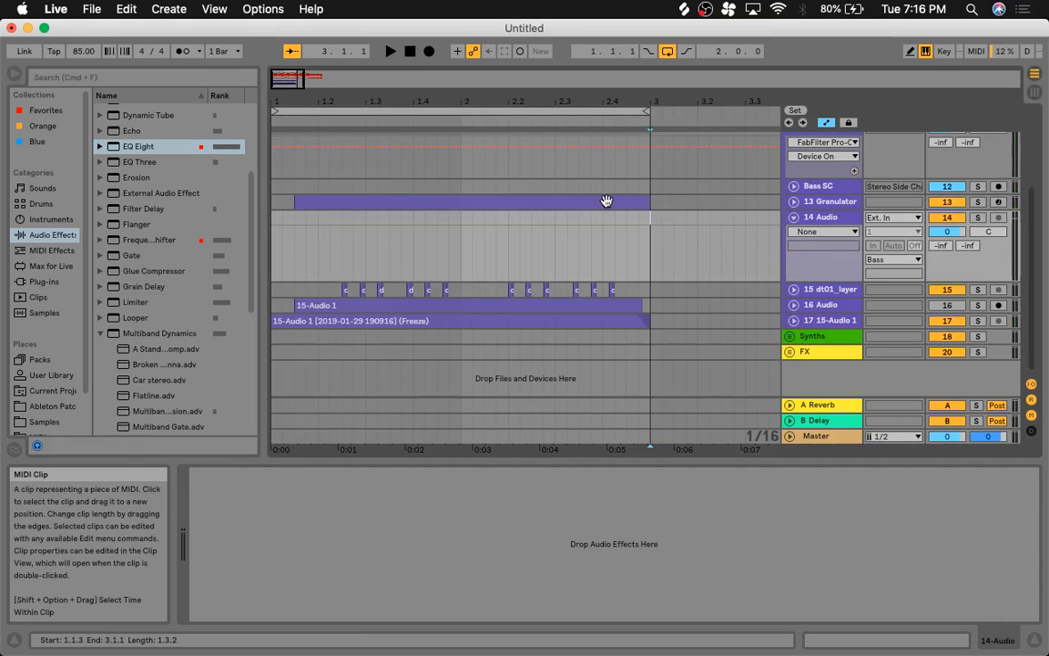
left_click(596, 202)
left_click(298, 226)
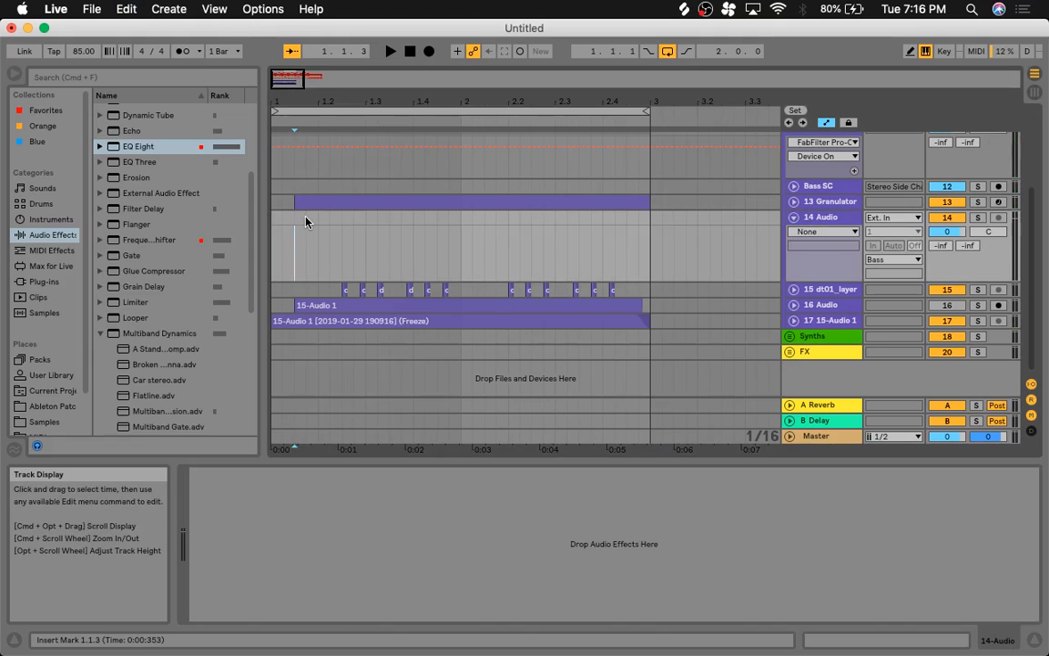
key("cmd+shift+m")
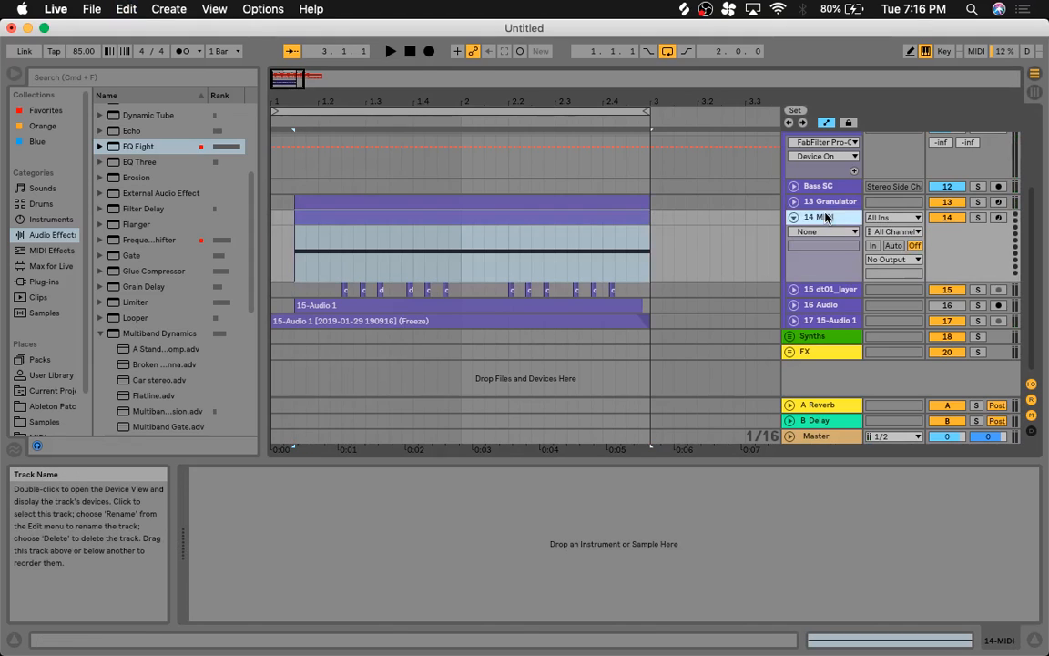
Step: Load Operator onto the 14 MIDI track and set oscillator A's Coarse to 0.5
left_click(50, 219)
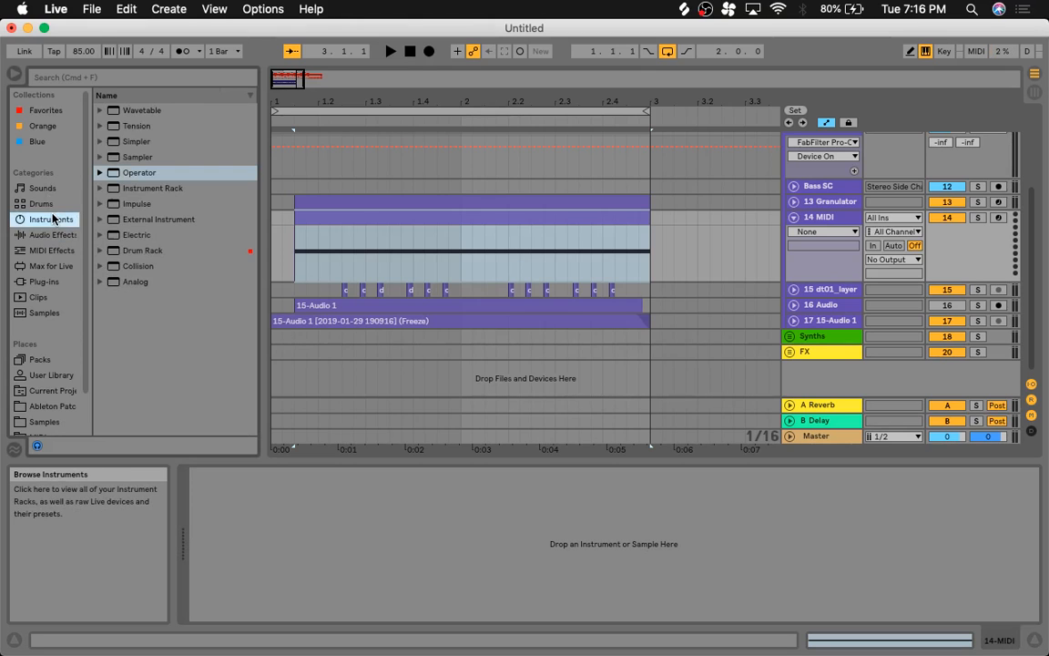
left_click(143, 177)
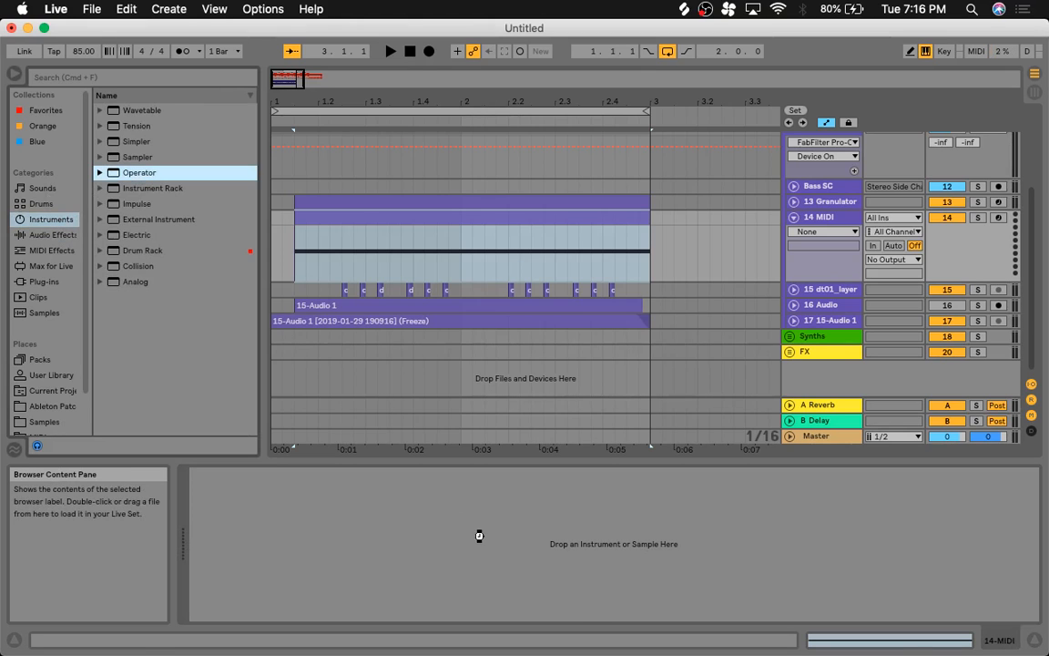
left_click_drag(480, 535, 480, 537)
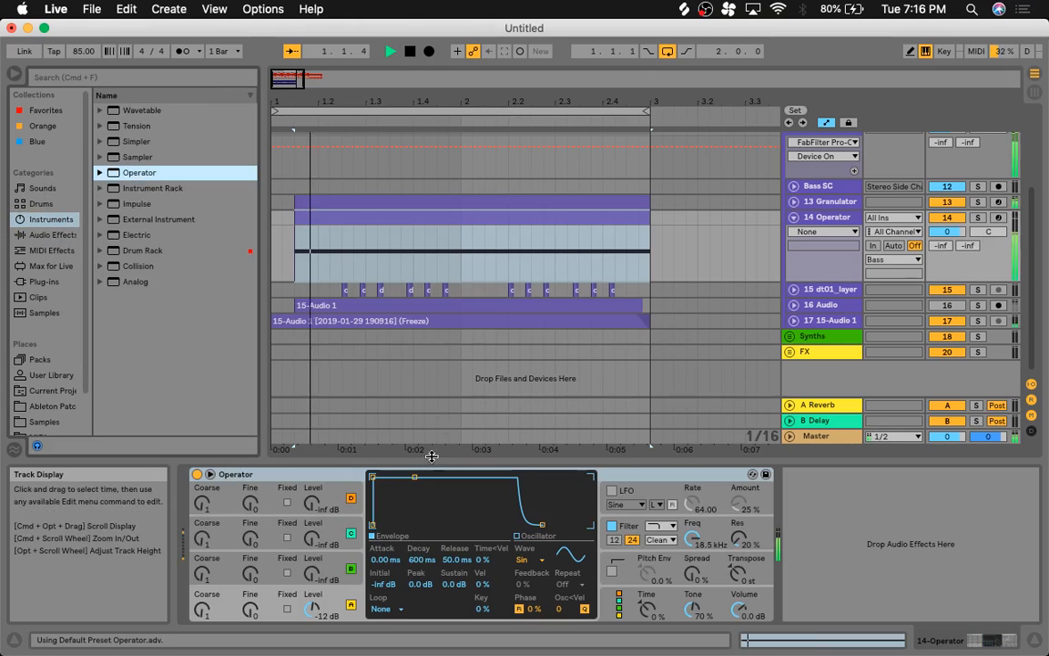
double_click(284, 611)
key("space")
key("space")
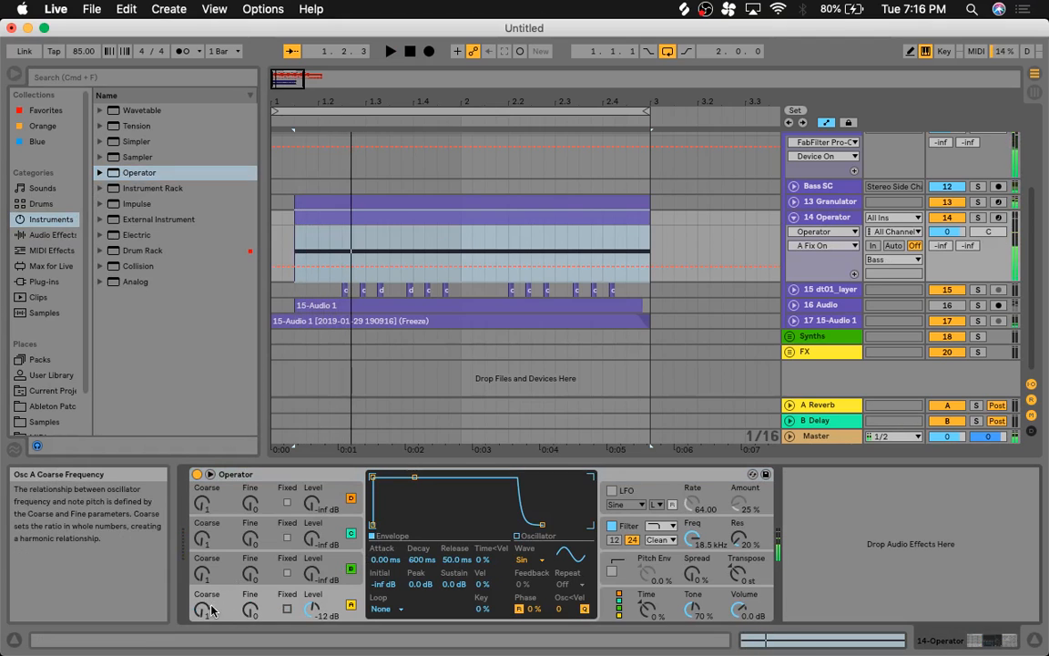
left_click_drag(205, 610, 205, 619)
key("space")
key("space")
Step: Transpose the note in the 14 Operator clip down to F1 and audition the loop
double_click(344, 222)
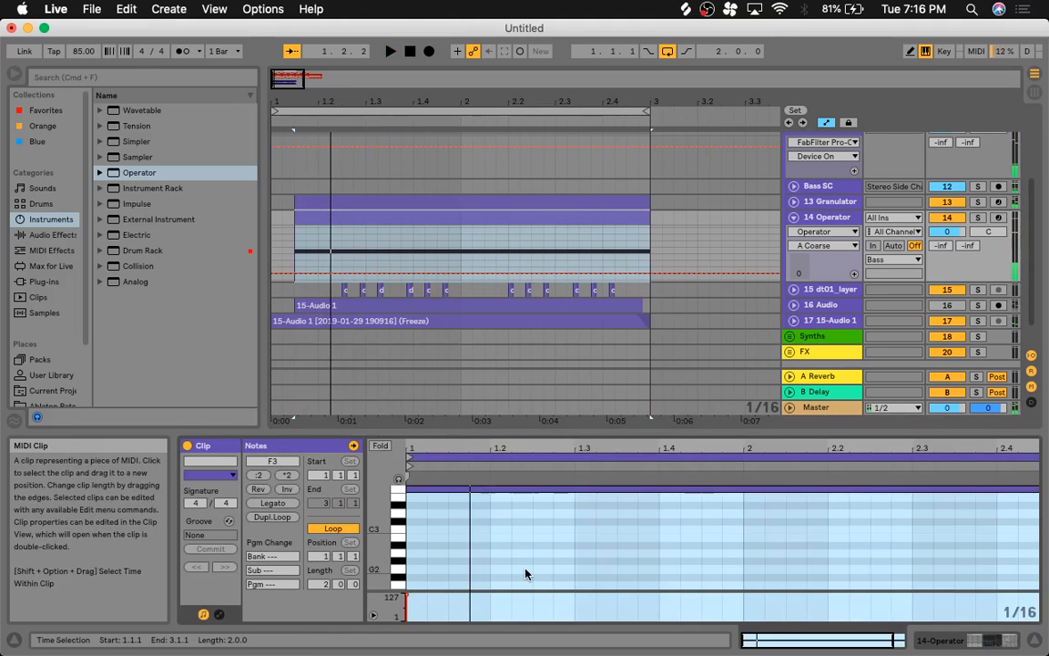
key("space")
key("space")
key("shift+Down")
key("space")
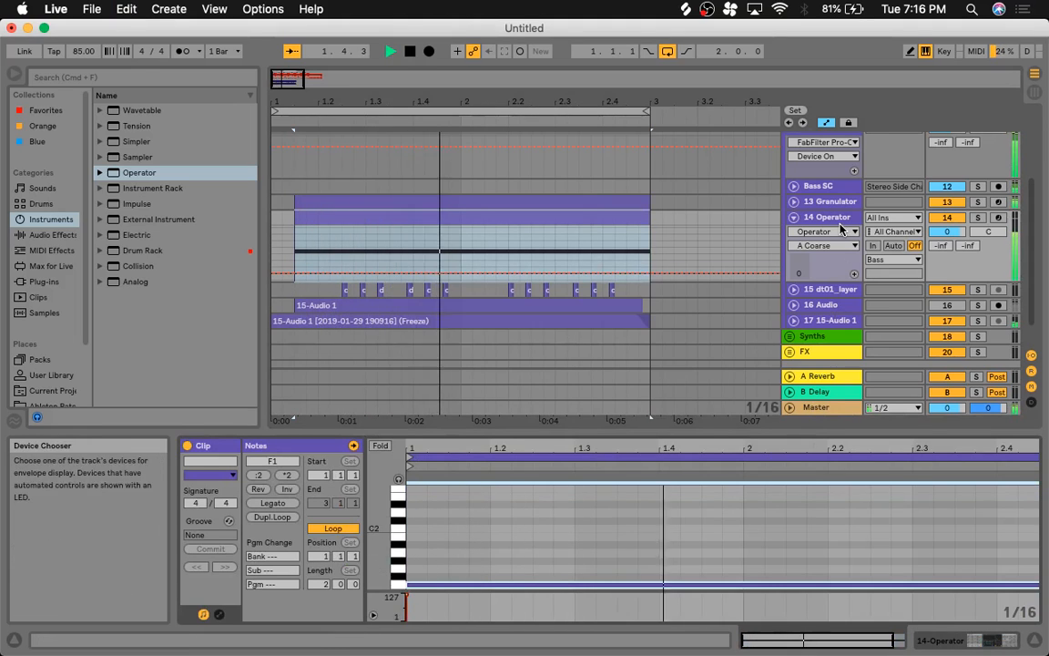
key("space")
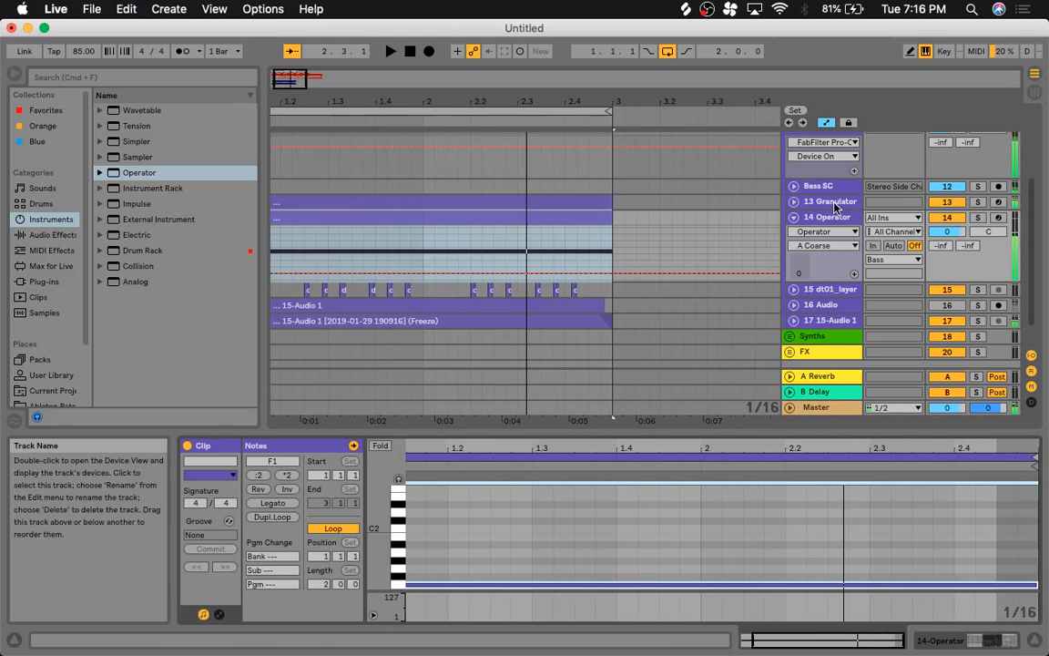
Step: Group the 13 Granulator and 14 Operator tracks
left_click(836, 203)
left_click(835, 219, "shift")
key("super+g")
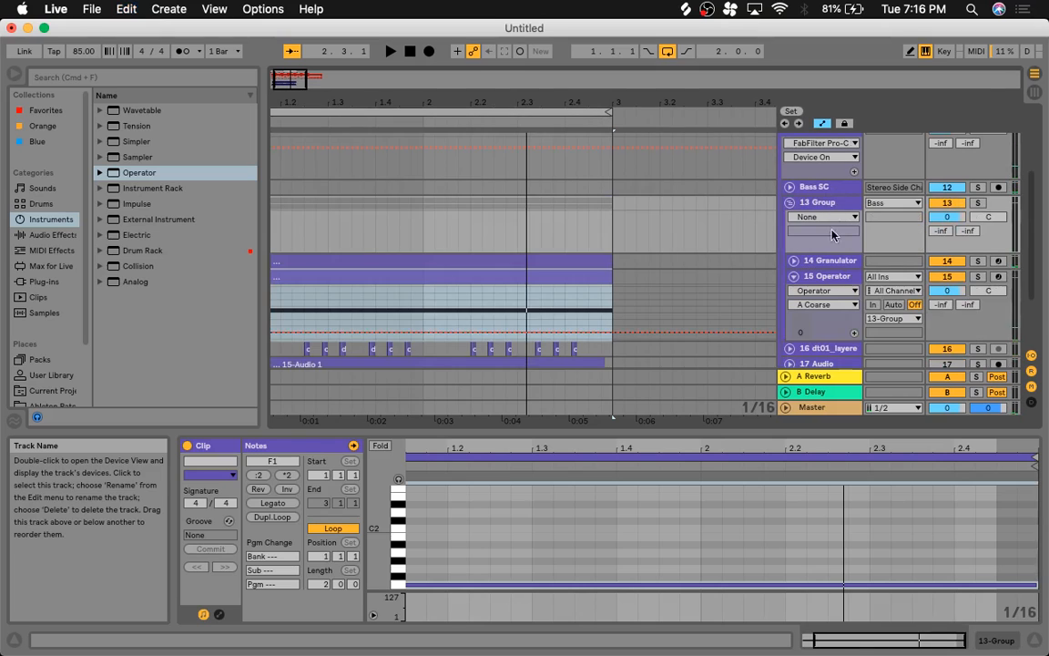
Step: Move the sidechained Compressor from 14 Granulator to 13 Group and play the loop
double_click(830, 261)
scroll(708, 528, "right", 3)
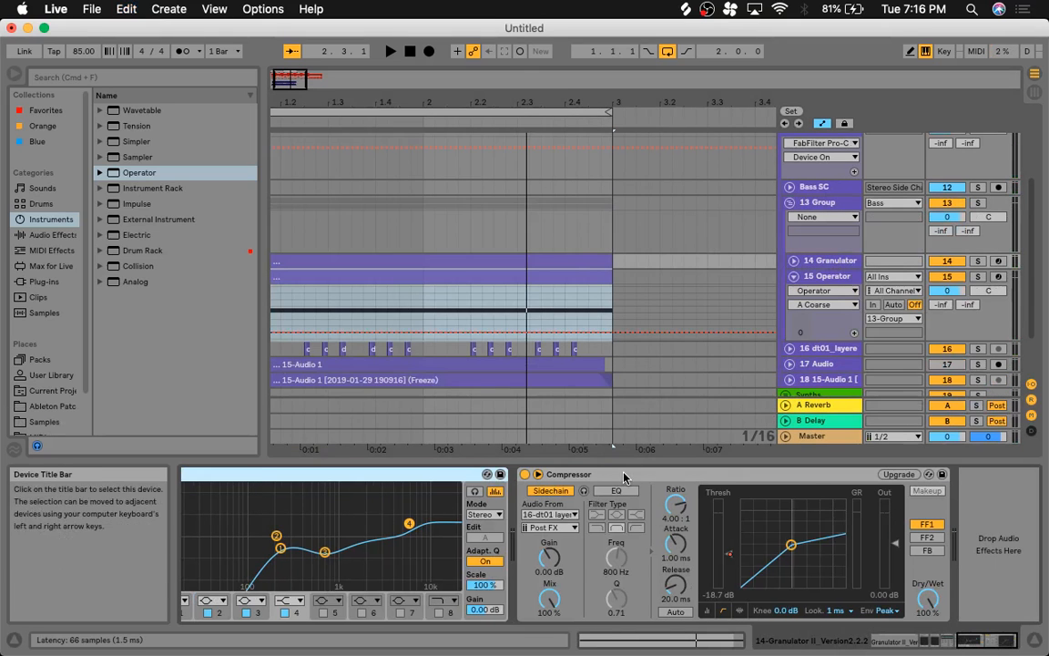
left_click(831, 206)
left_click(714, 591)
key("super+v")
key("space")
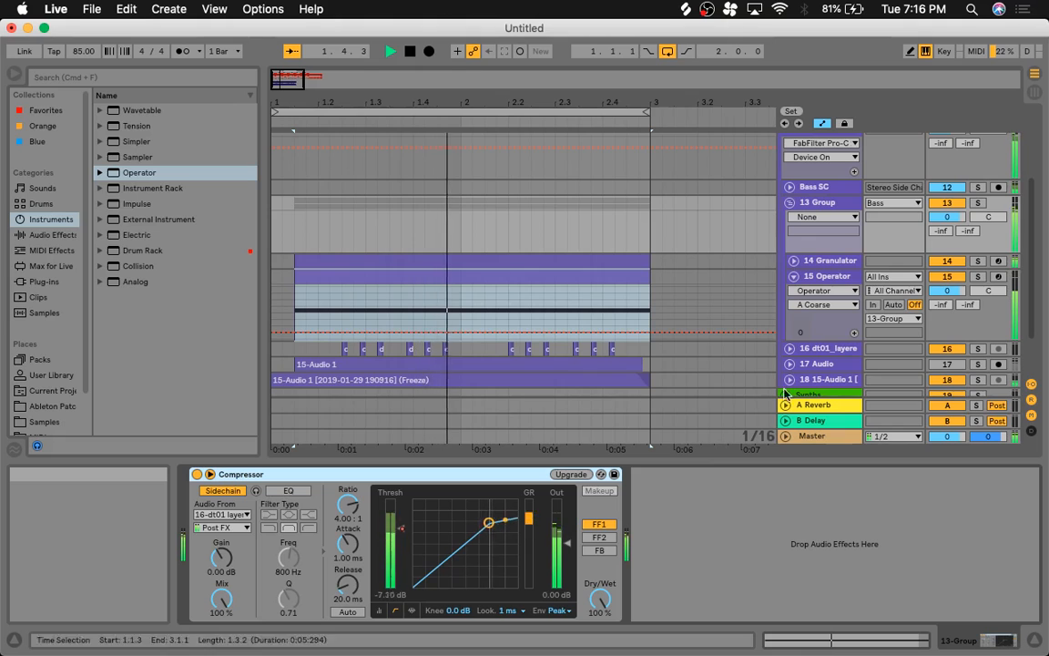
Step: Add the Saturator audio effect after Operator on the 15 Operator track and audition it
left_click(826, 278)
key("space")
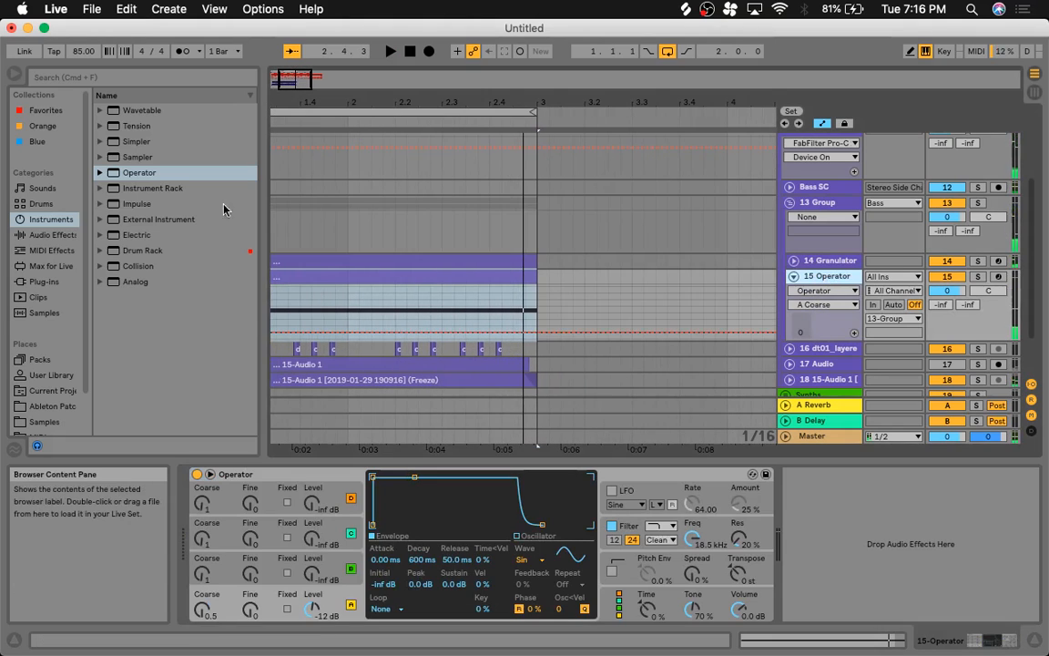
left_click(57, 235)
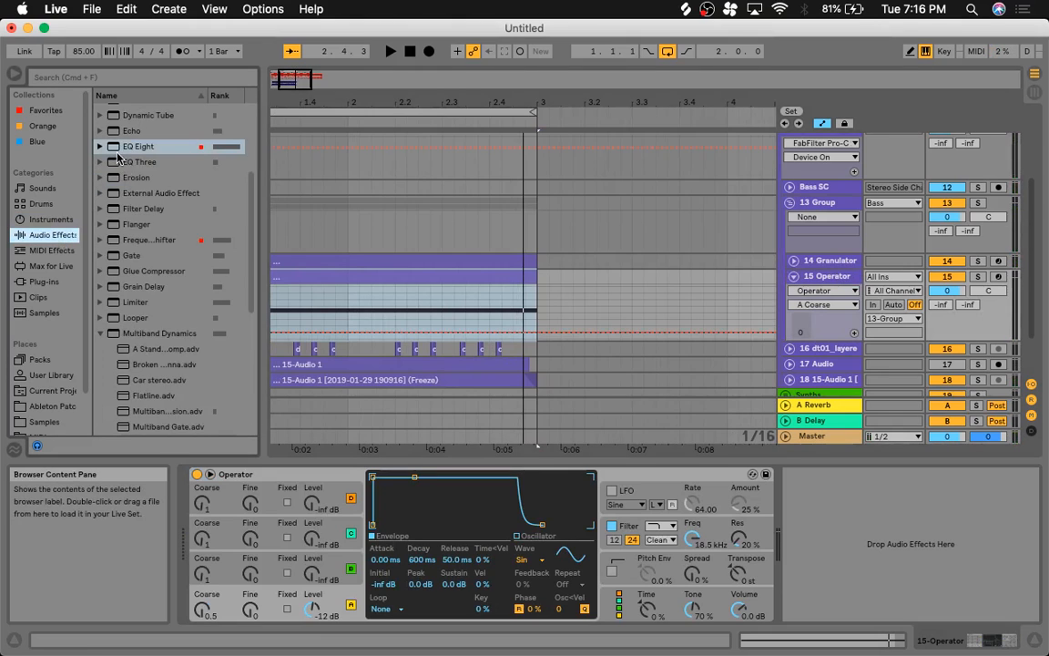
left_click(66, 266)
left_click(52, 281)
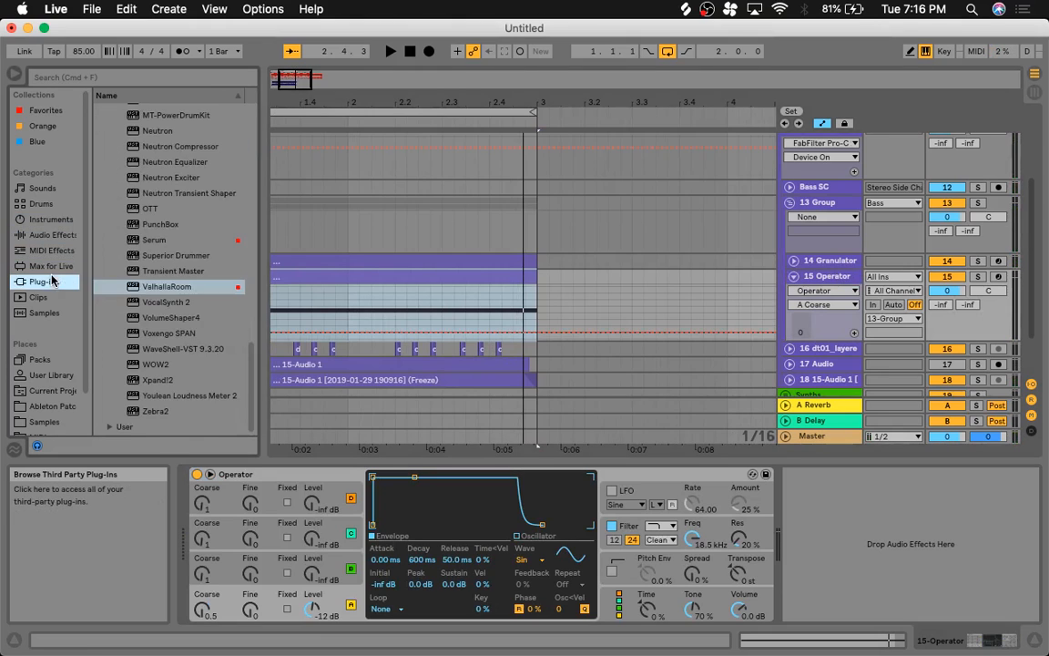
left_click(134, 78)
type("sat")
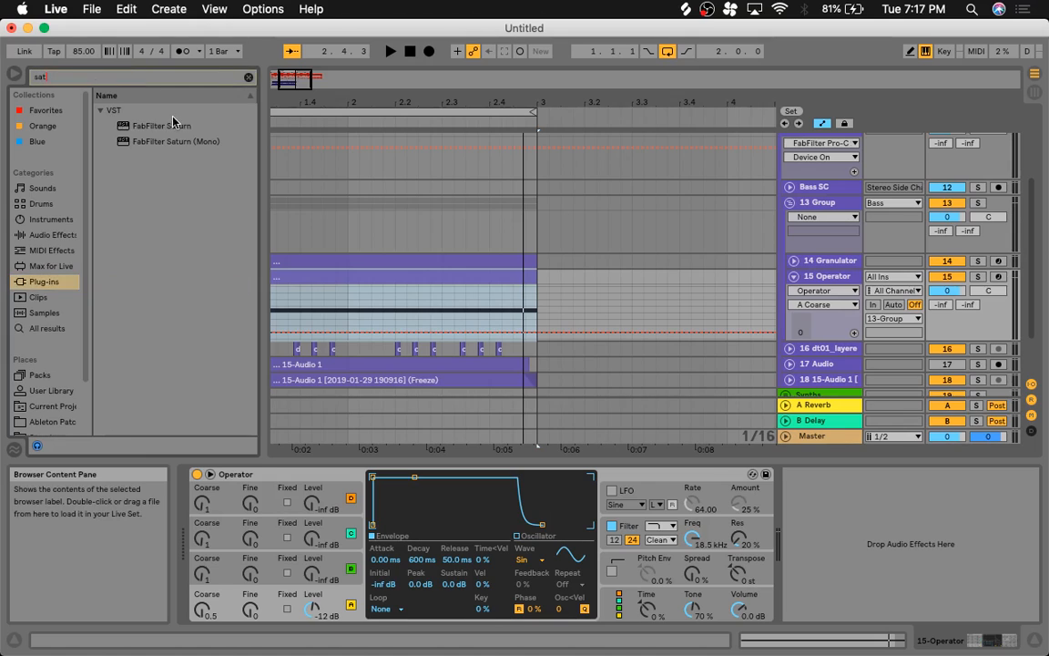
left_click(48, 234)
double_click(141, 125)
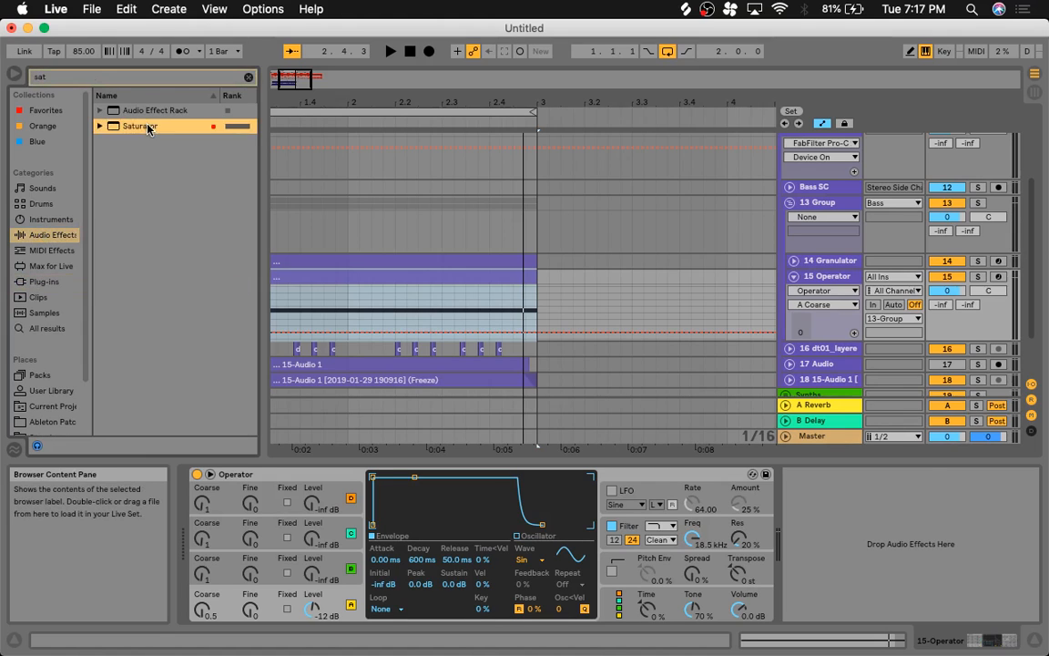
key("space")
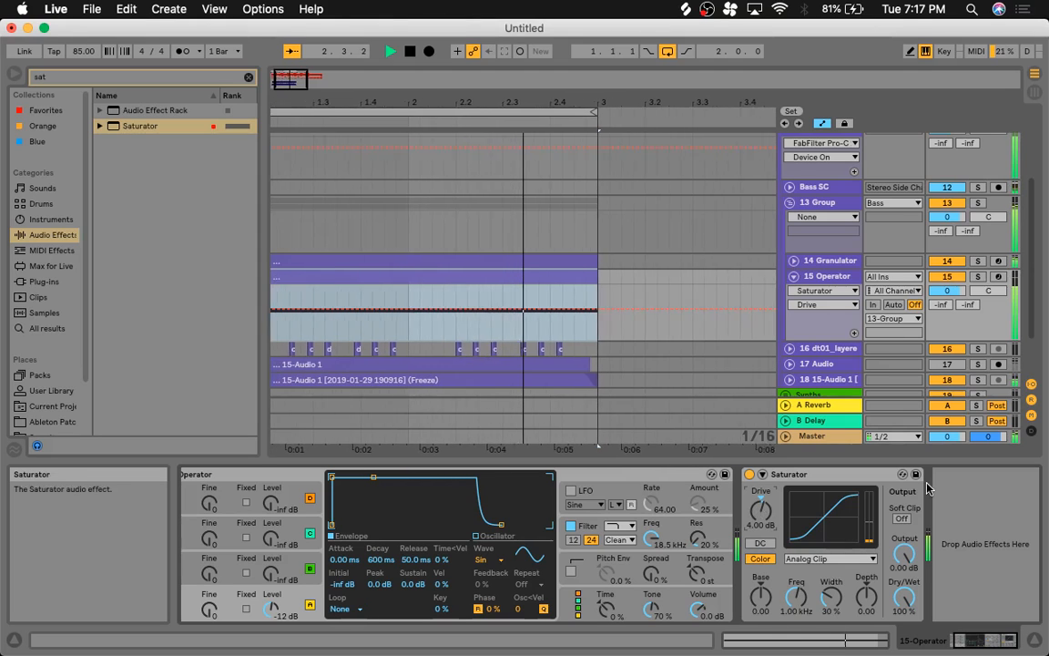
key("space")
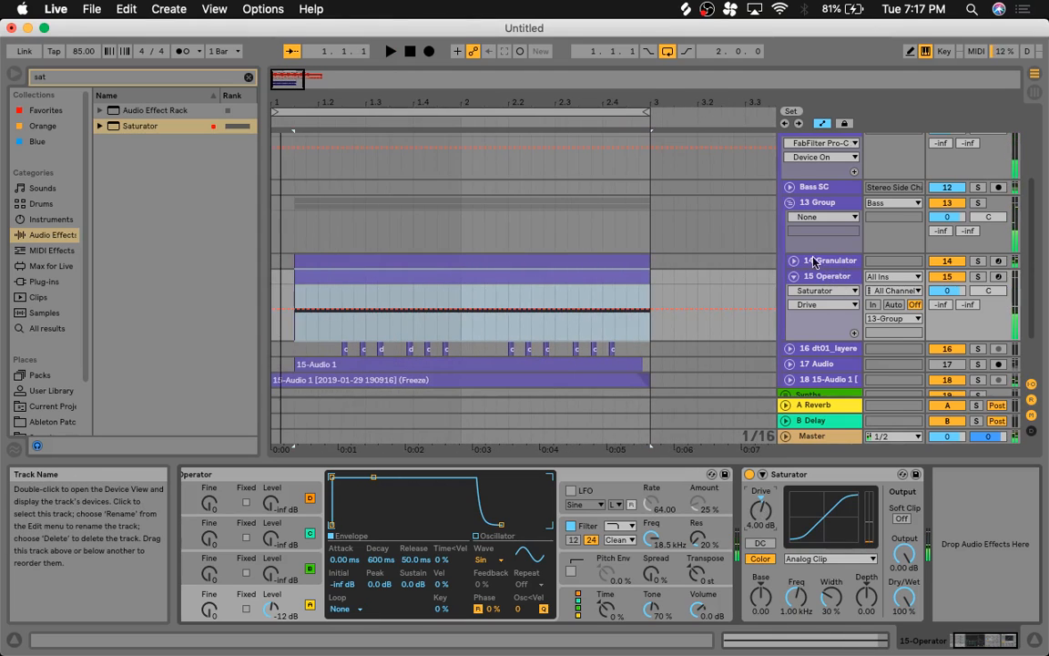
Step: Remove Auto Pan from the 14 Granulator device chain, audition the loop, and fold the track
left_click(814, 261)
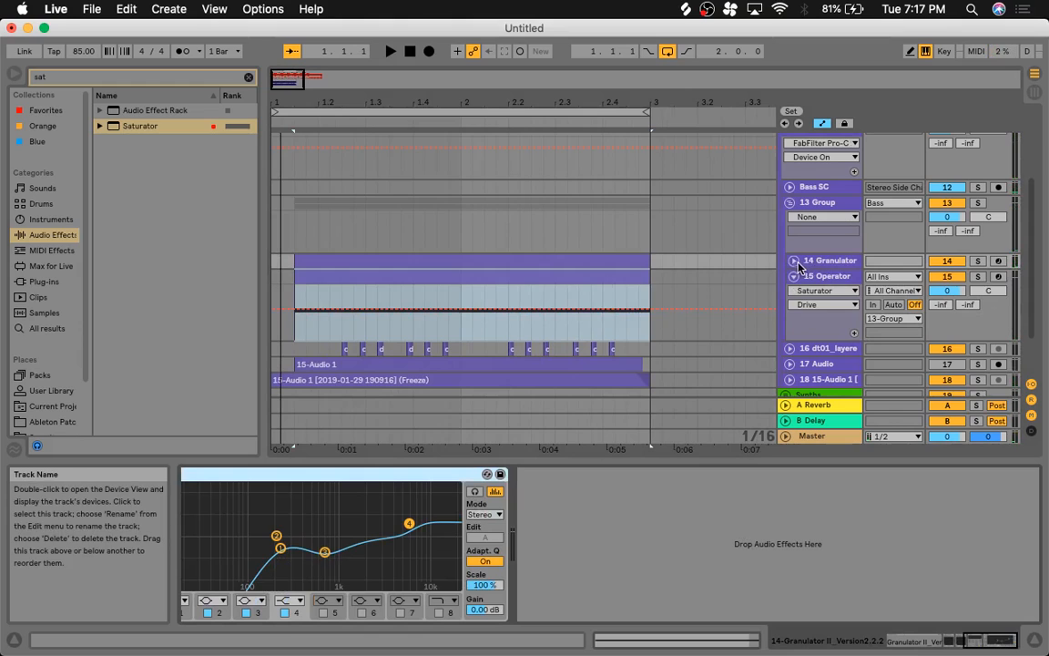
left_click(794, 261)
scroll(773, 554, "left", 5)
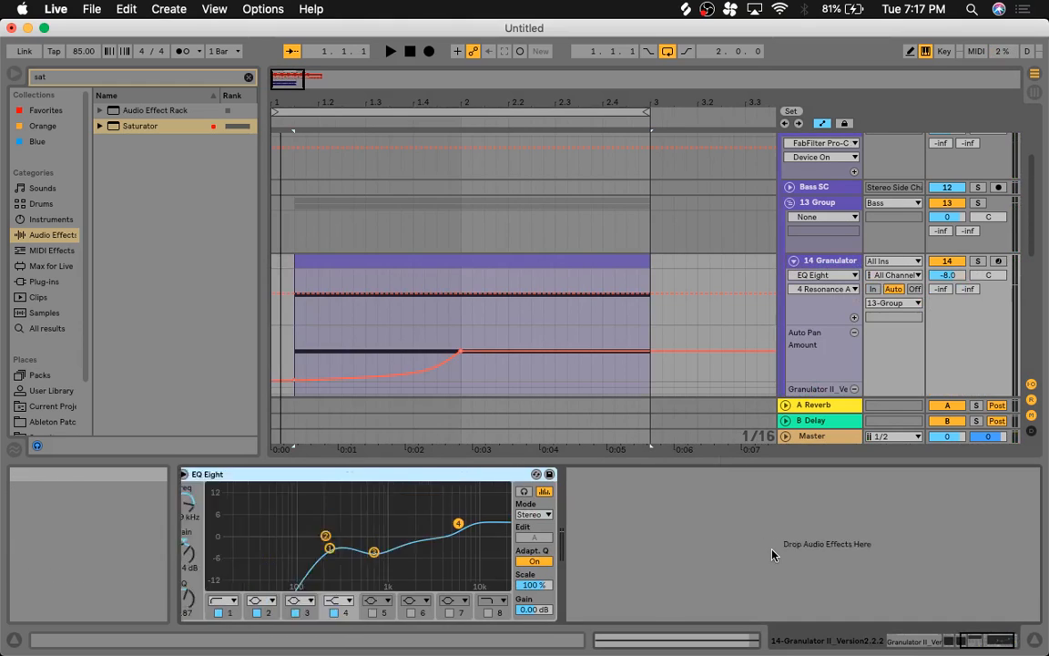
left_click(275, 476)
key("Delete")
key("space")
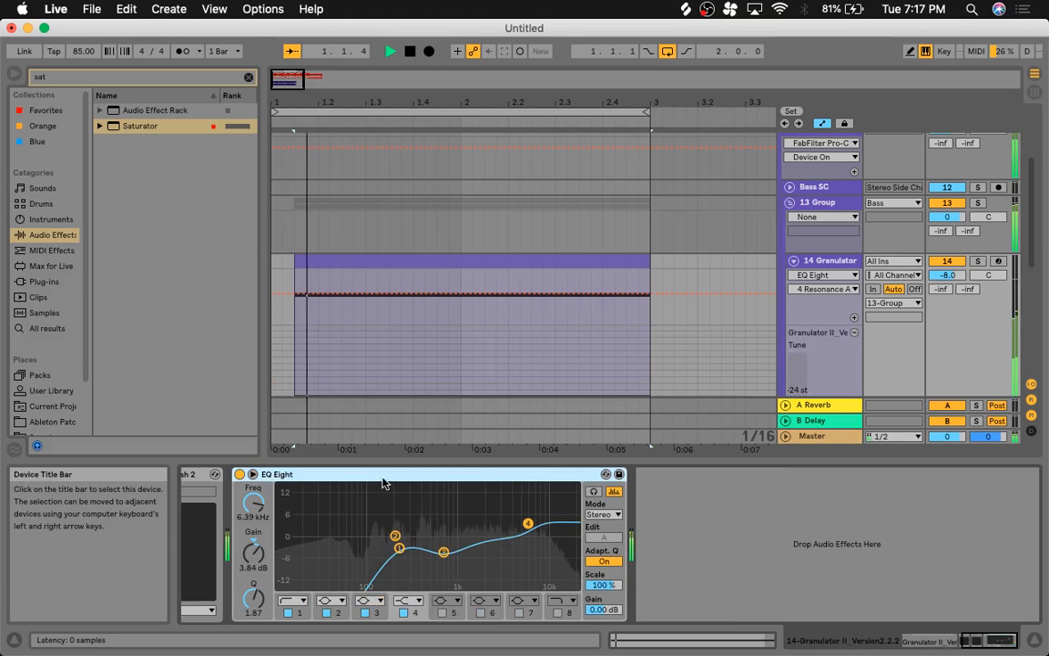
left_click(795, 263)
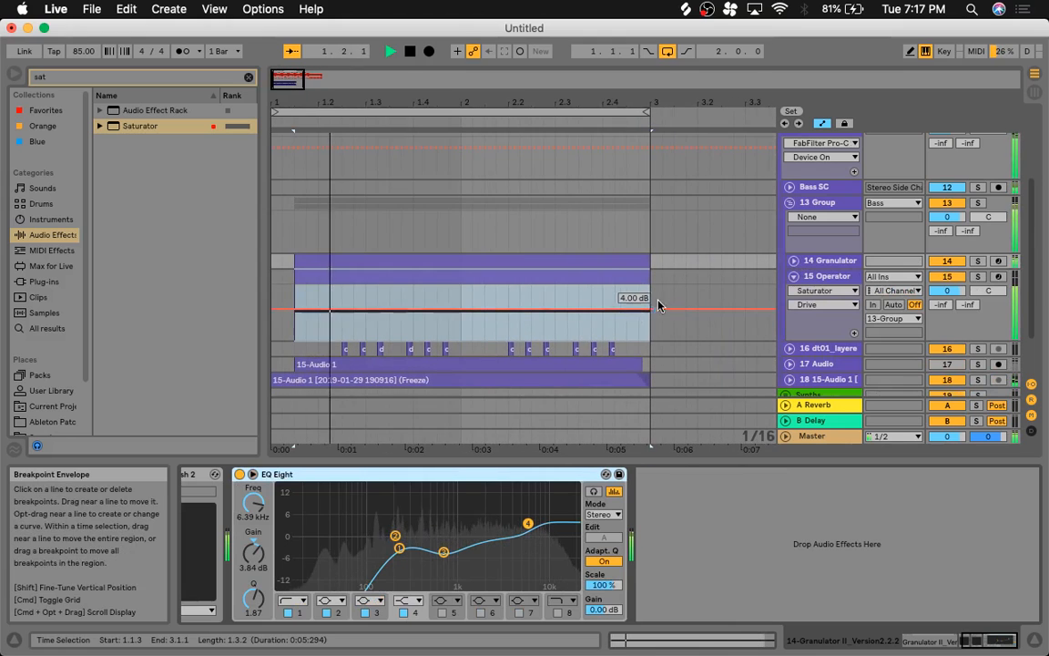
Step: Add Multiband Dynamics ahead of the Compressor on 13 Group
scroll(694, 274, "up", 1)
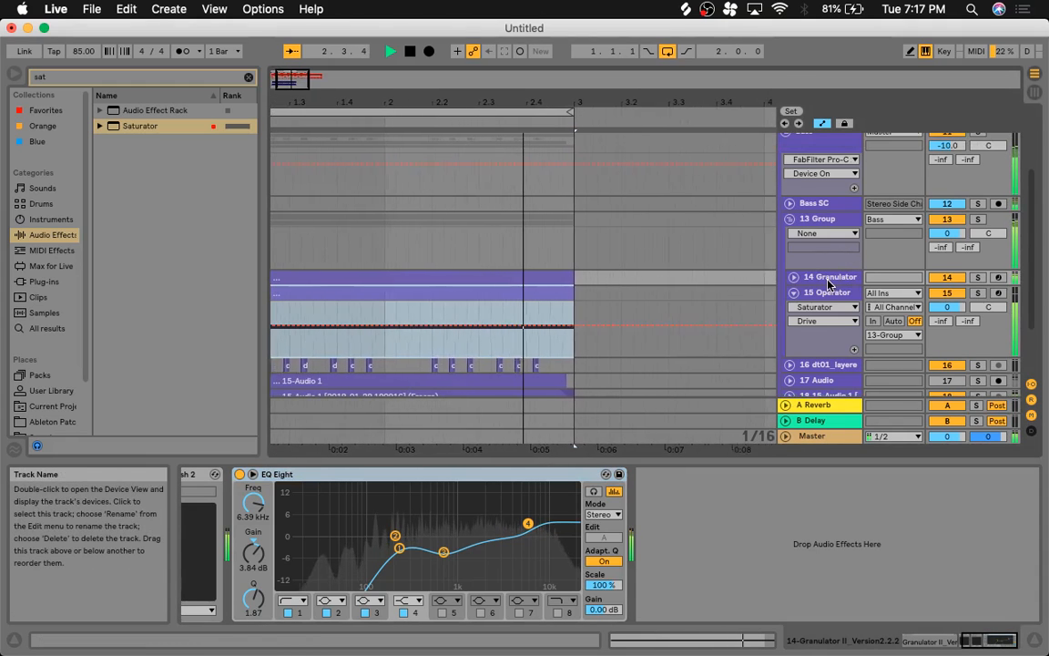
left_click(817, 228)
key("space")
double_click(818, 223)
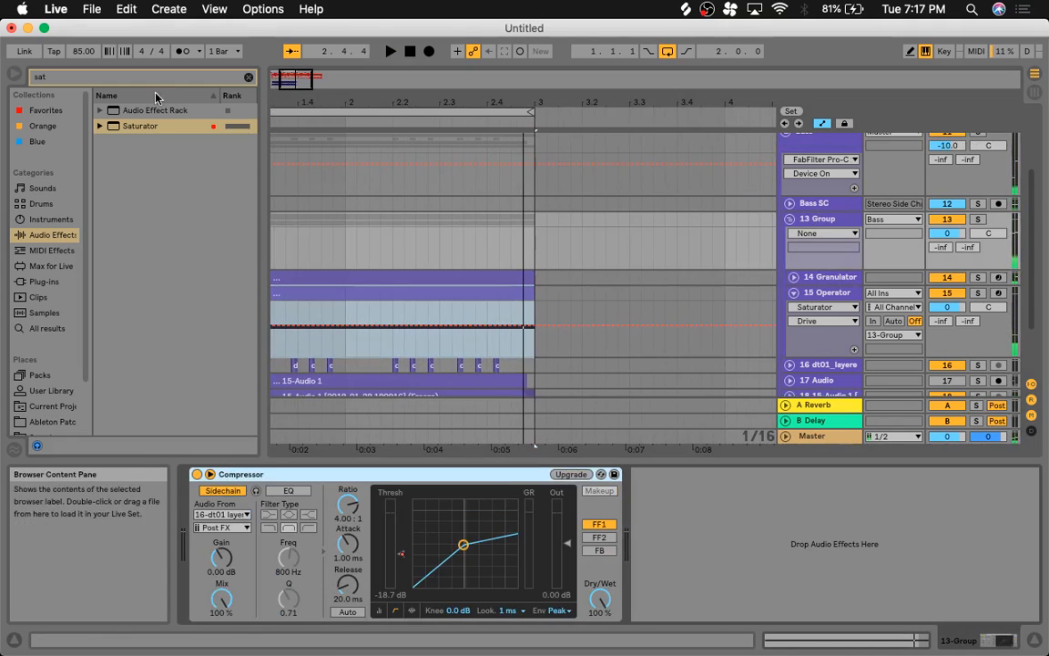
key("space")
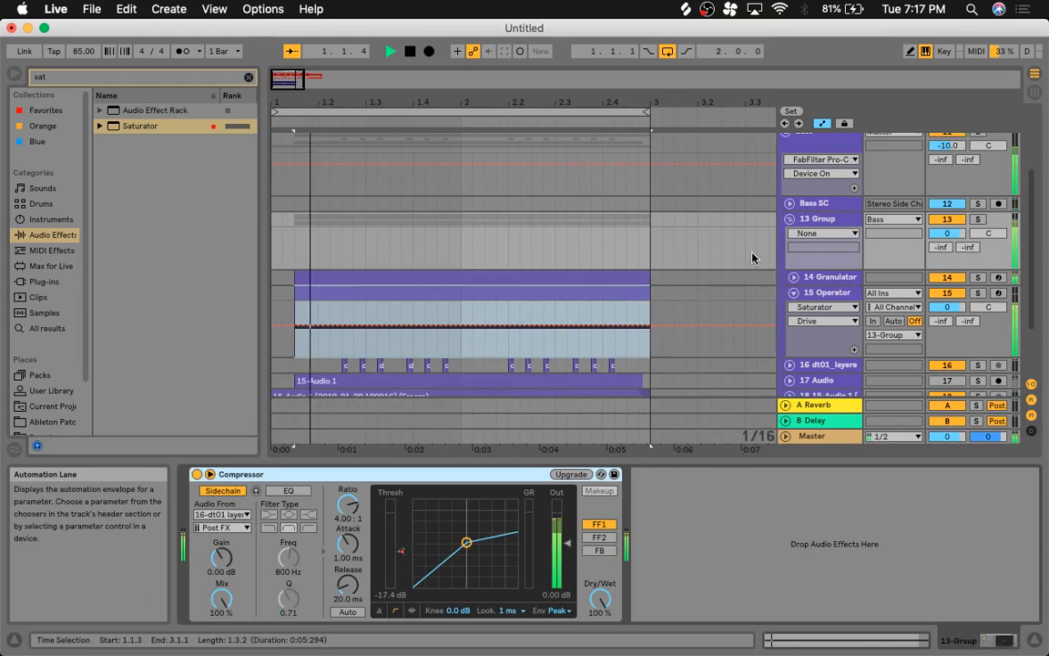
left_click(248, 77)
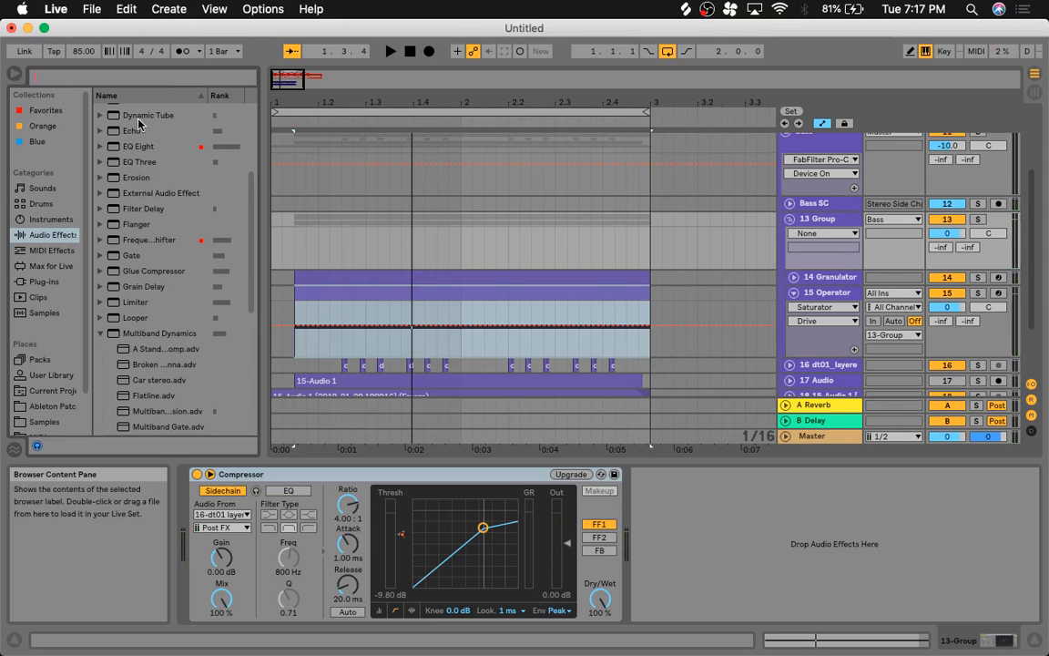
left_click(153, 335)
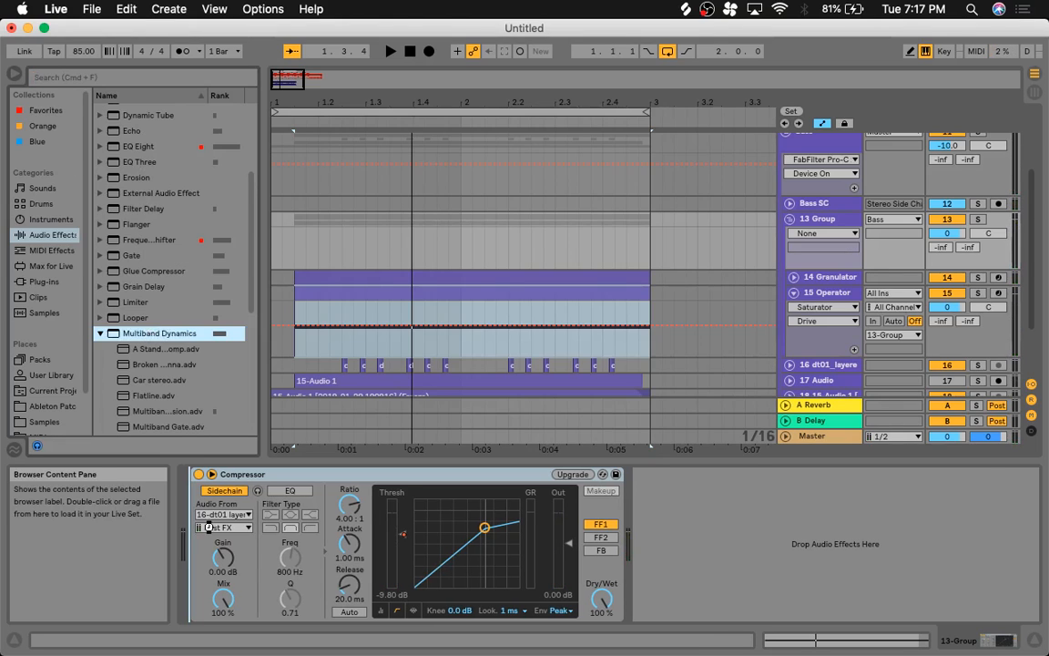
key("space")
key("space")
Step: Set the Multiband Dynamics high band to a -30 dB above threshold, 1:1.88 ratio and 6 dB output gain while auditioning the loop
left_click(491, 609)
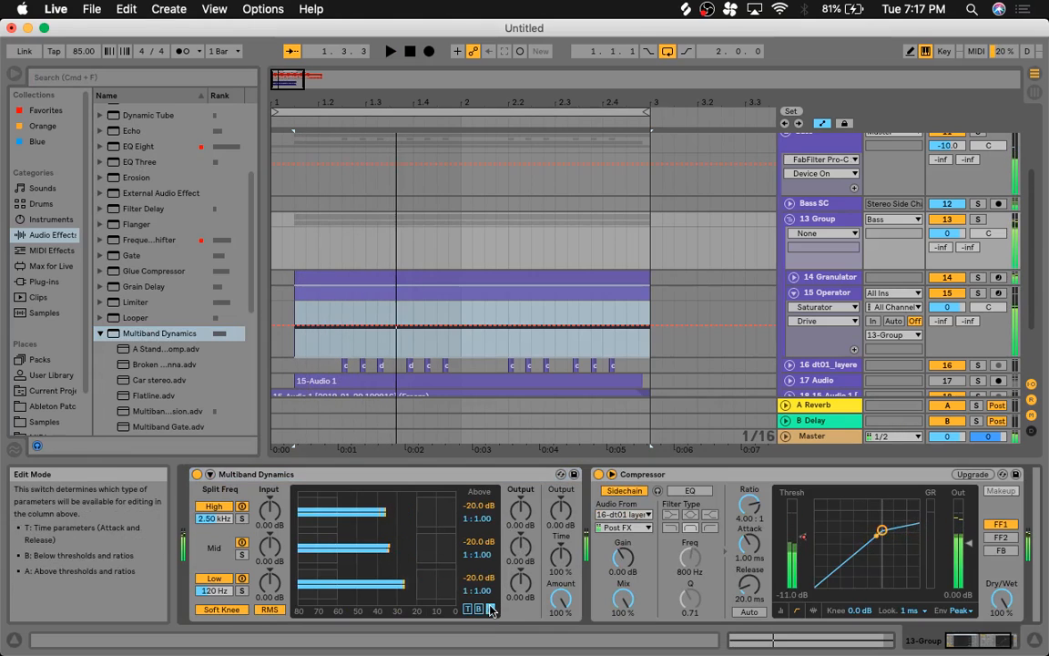
left_click_drag(477, 518, 514, 510)
key("space")
left_click(478, 506)
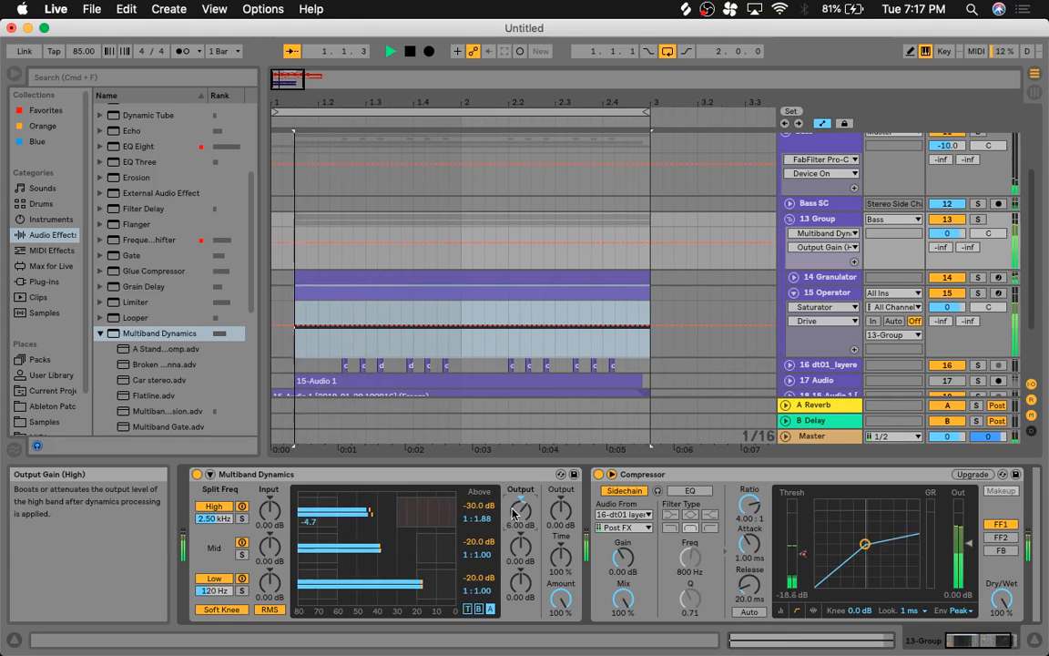
key("space")
Step: Set the Multiband Dynamics low band's above ratio to 1:1.78 and its output gain to 6 dB
left_click(476, 590)
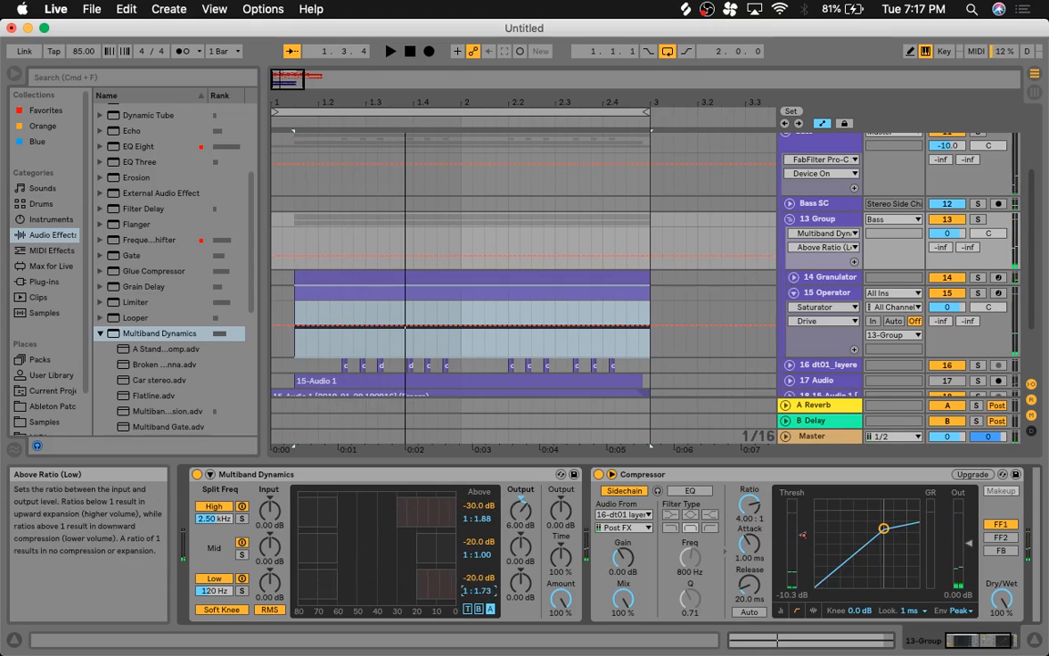
left_click_drag(477, 590, 478, 587)
key("space")
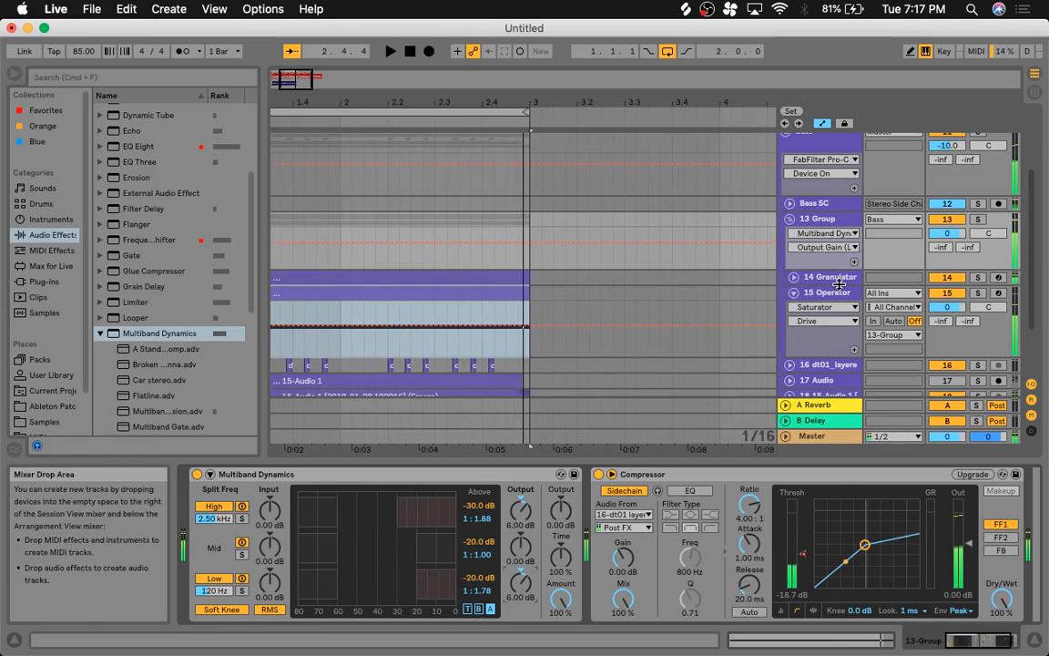
Step: Fold the 15 Operator track and the 13 Group while listening to the loop
left_click(824, 292)
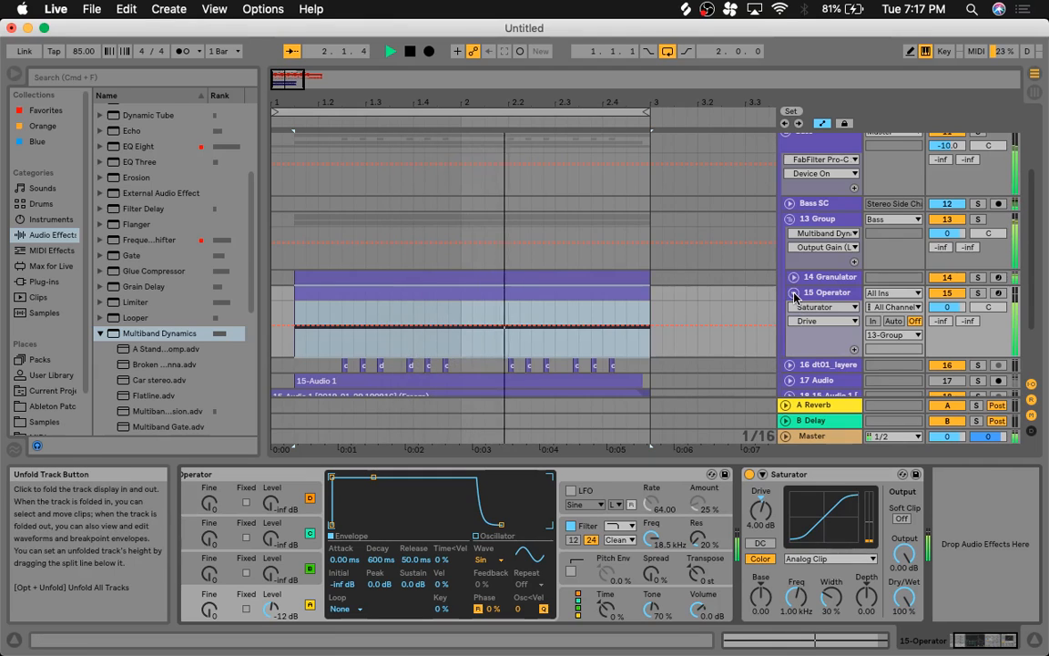
left_click(794, 293)
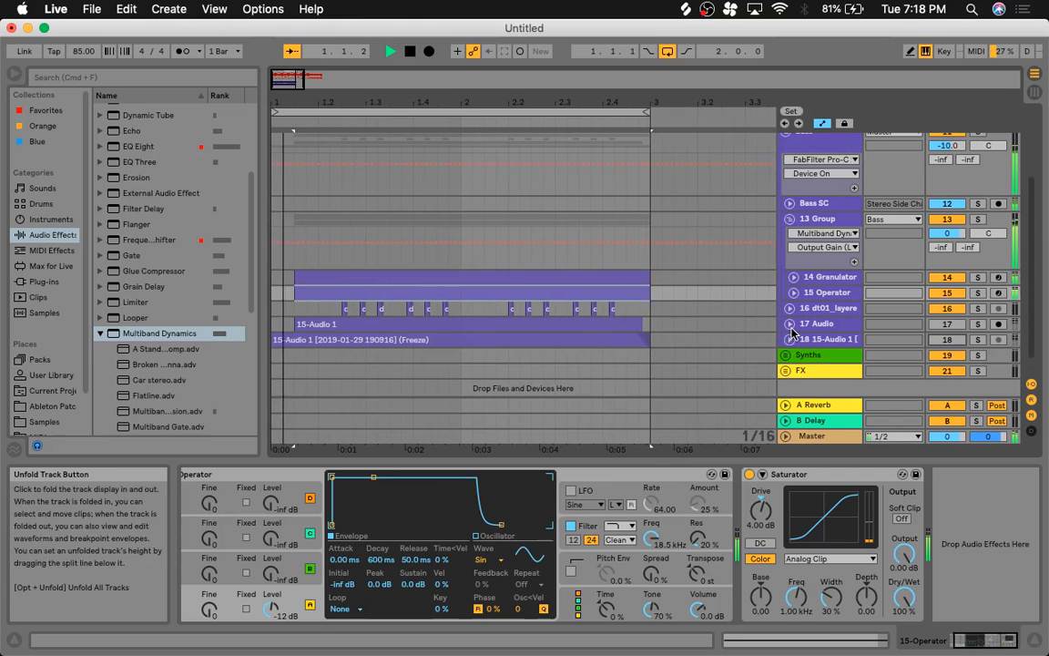
left_click(790, 219)
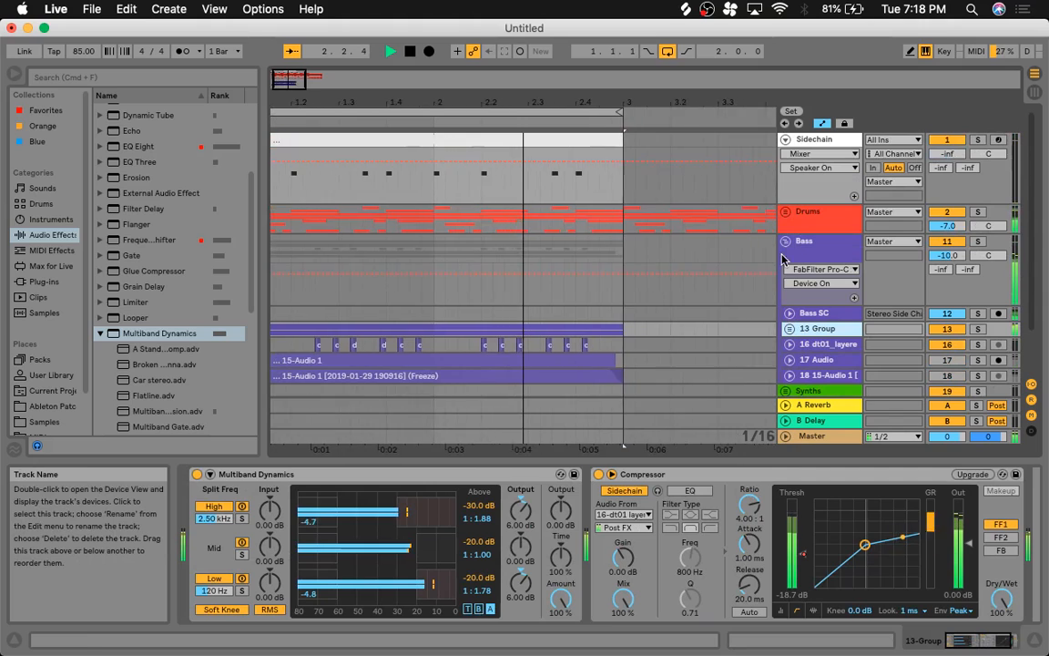
key("space")
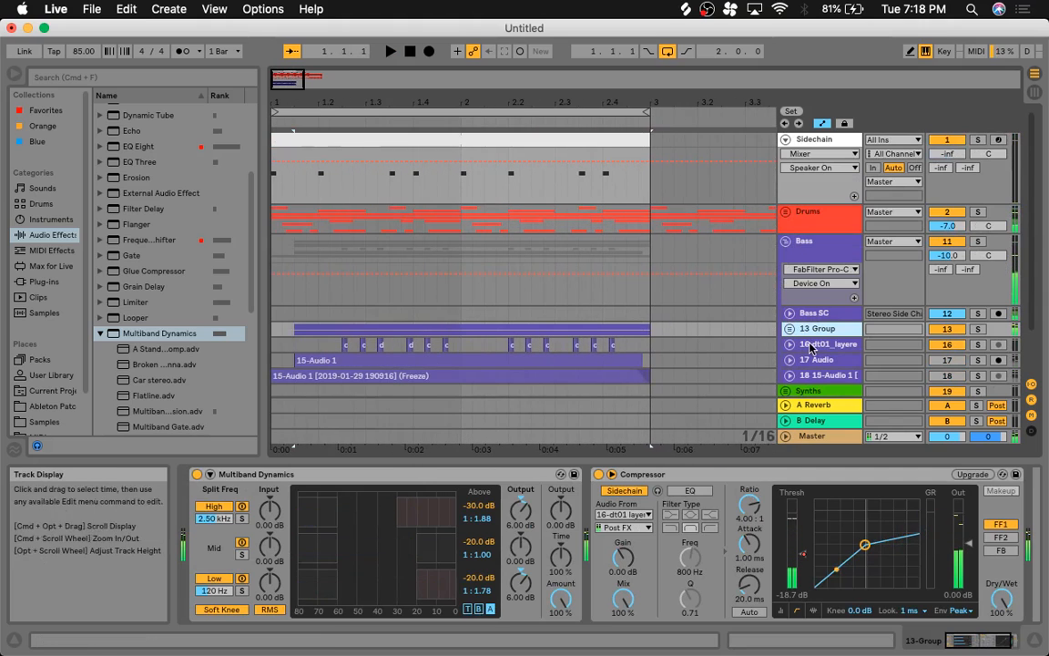
Step: Unfold the 16 dt01_layeredsnare track, nudge the snare clip just after 2.3.2 back to 2.3.2, and audition it
left_click(790, 344)
scroll(653, 346, "down", 3)
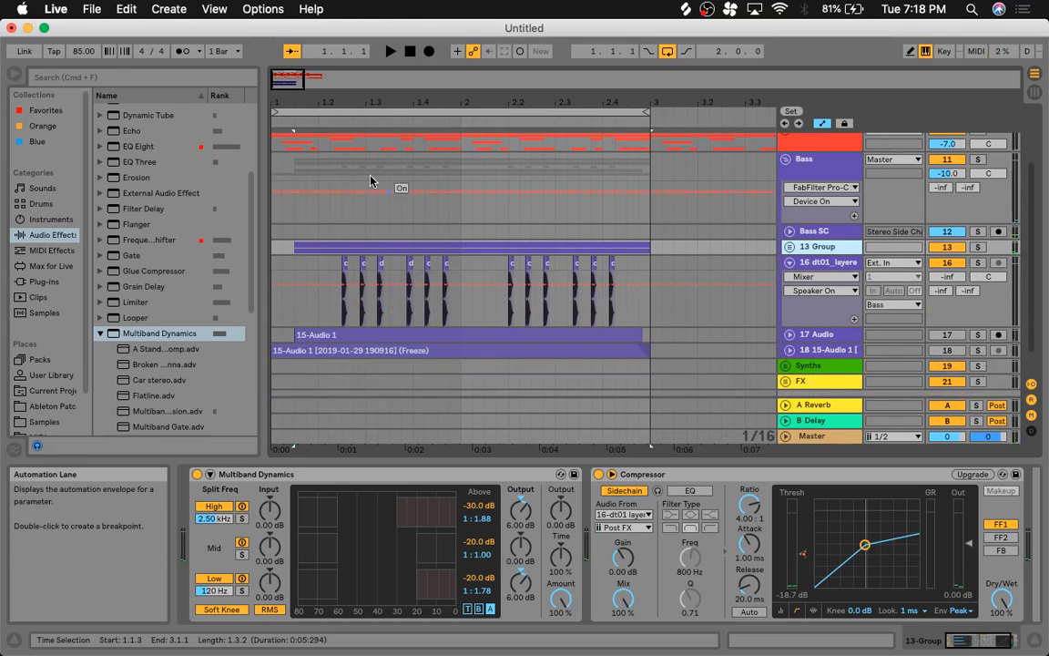
left_click_drag(286, 74, 291, 79)
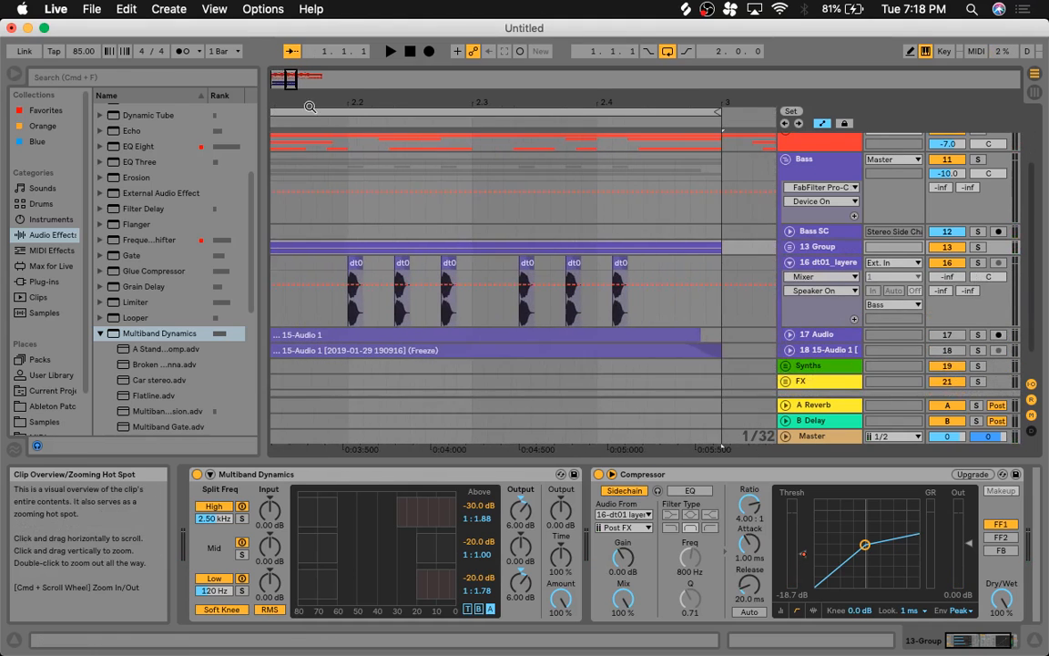
left_click(530, 266)
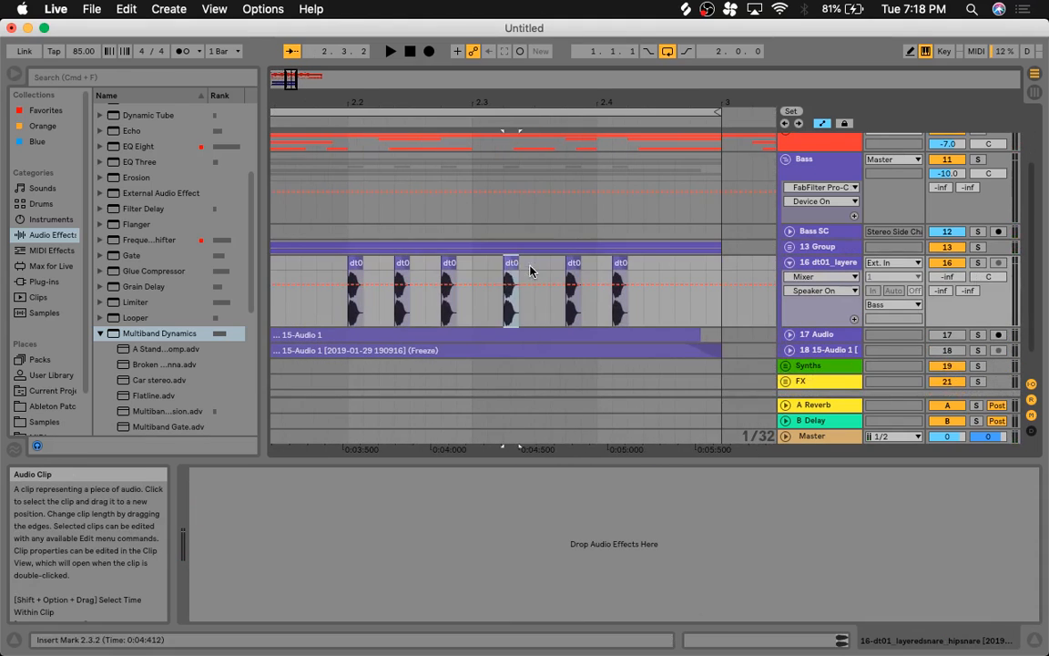
key("space")
key("space")
key("space")
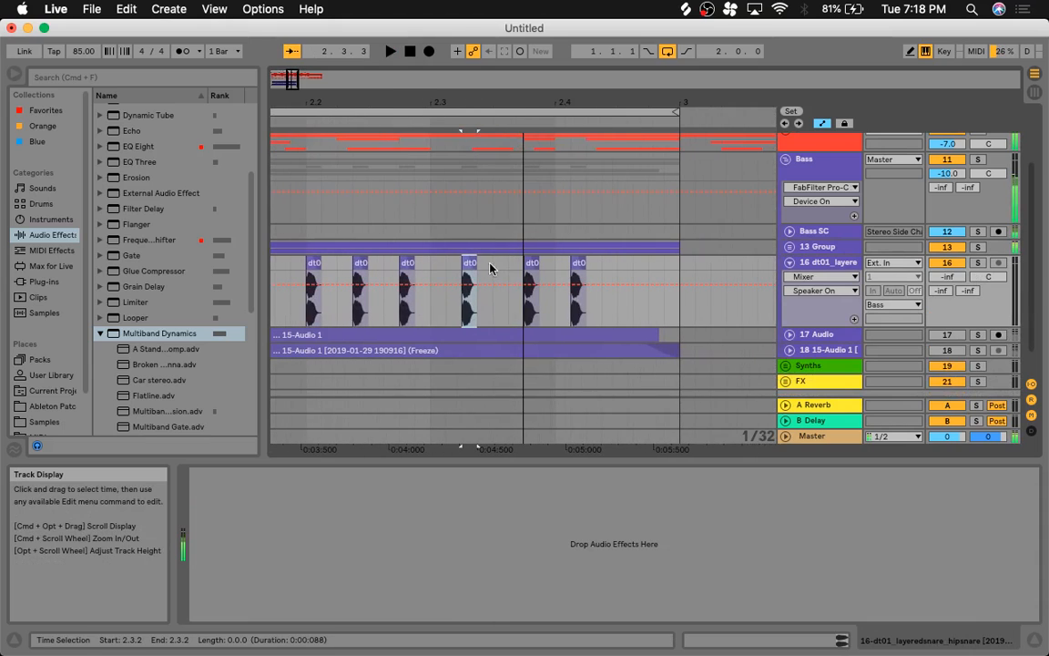
left_click(431, 272)
key("space")
key("space")
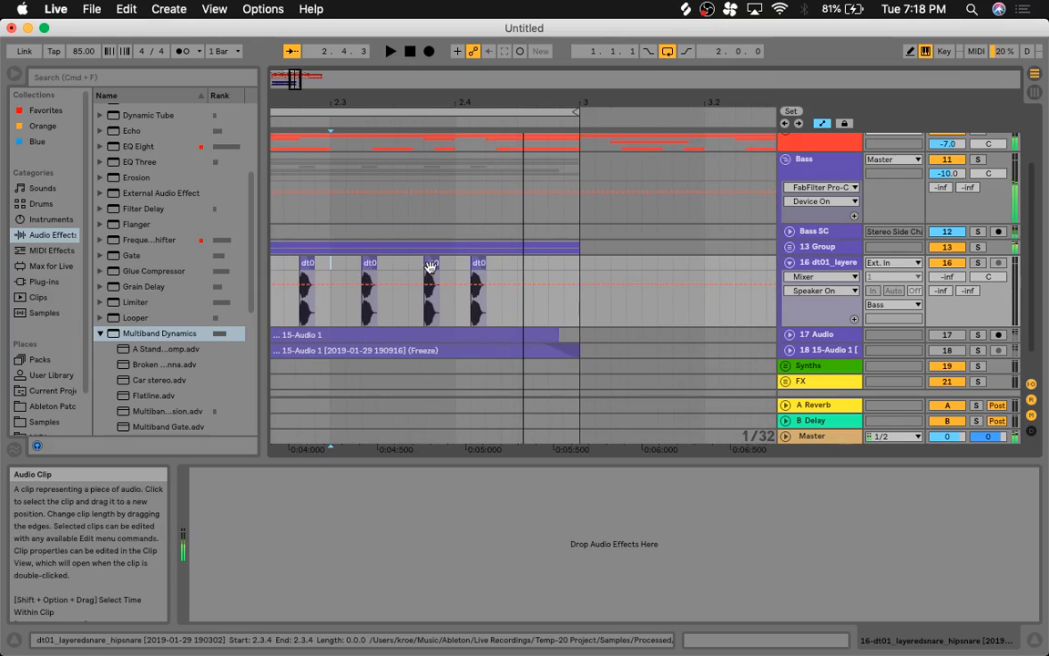
Step: Move the snare clip at 2.3.4 to just after 2.4.3, behind the last clip, and play the loop
left_click_drag(427, 266, 442, 268)
key("Left")
key("Left")
key("Left")
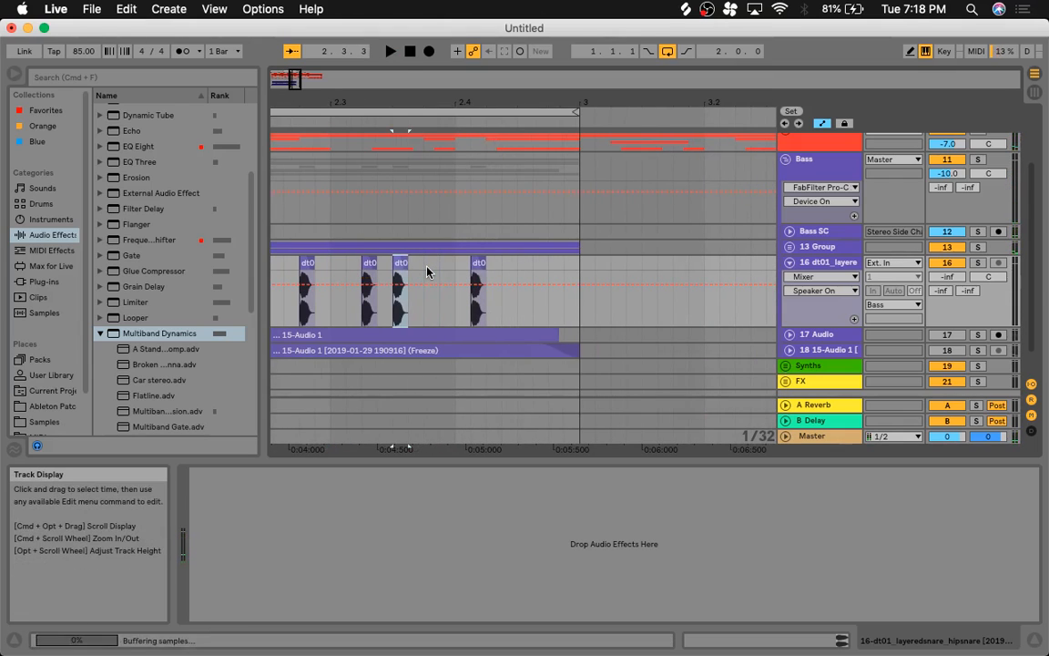
key("Right")
key("Right")
key("Right")
key("Right")
key("Right")
key("Right")
key("Right")
key("Right")
key("Right")
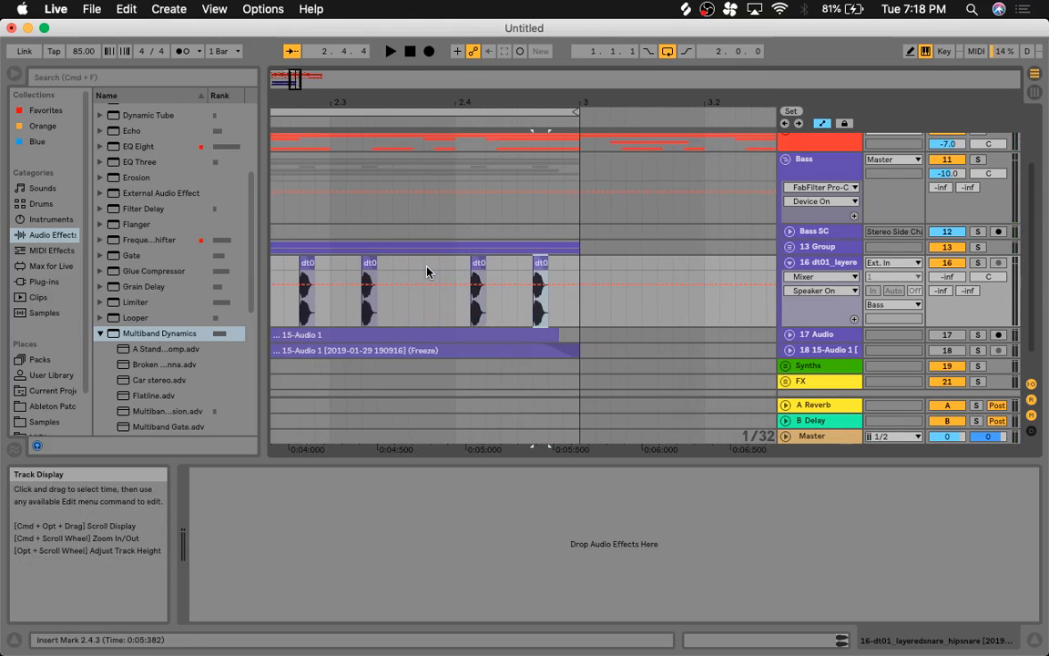
key("space")
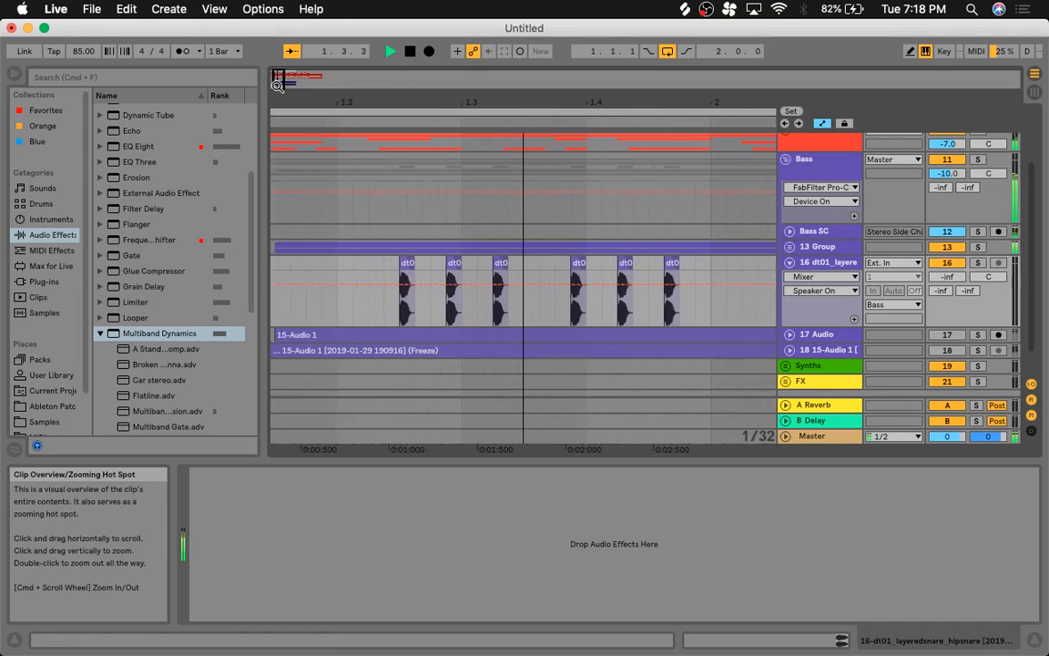
left_click_drag(281, 83, 289, 83)
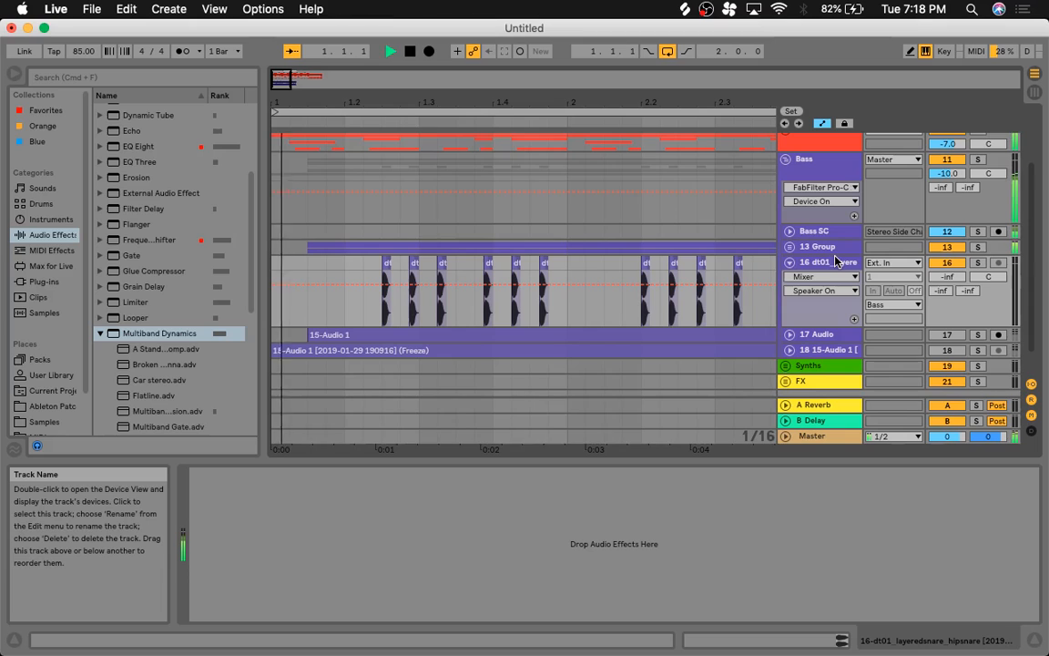
Step: Unfold 13 Group and show its Compressor Threshold automation in a separate lane
left_click(806, 248)
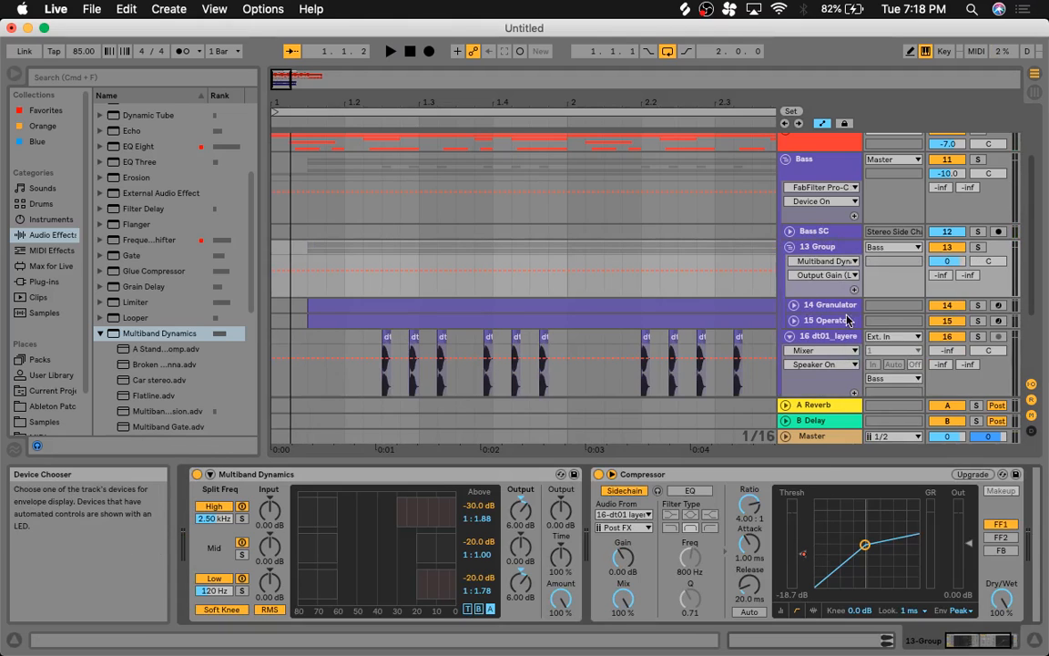
left_click(824, 262)
left_click(820, 290)
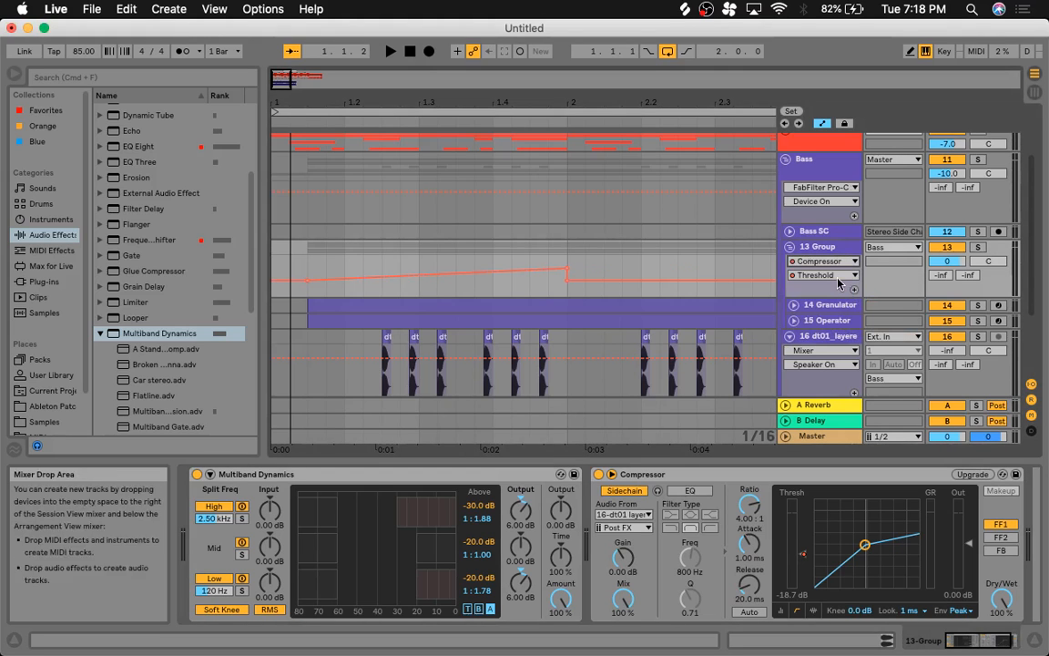
left_click(854, 289)
scroll(467, 171, "down", 4)
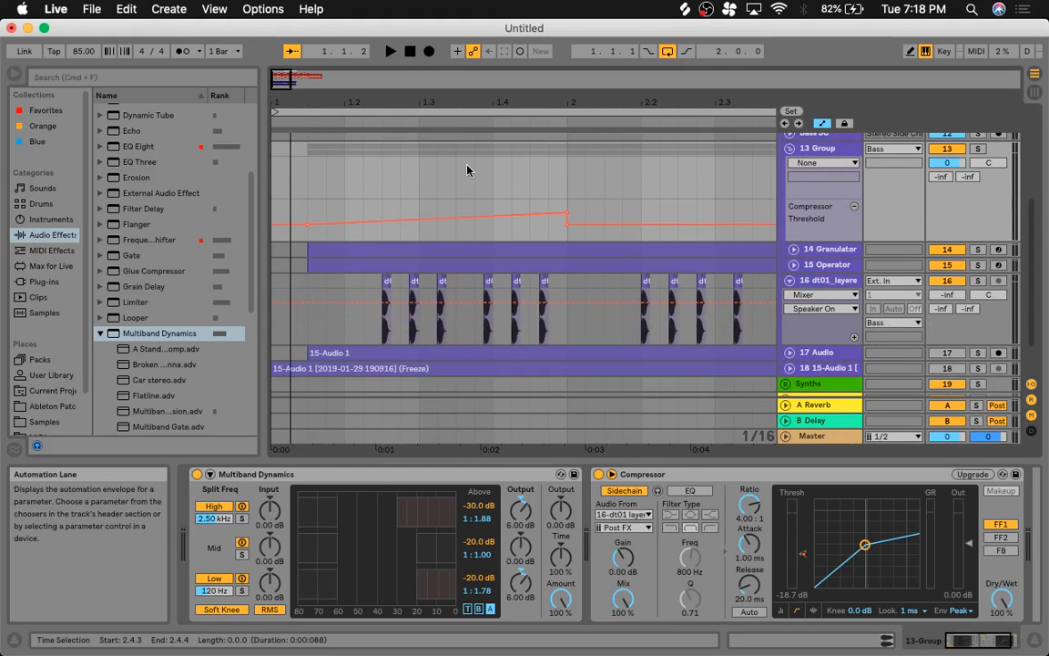
Step: Remove the threshold envelope's drop at bar 2, stretch its rising ramp to just past 2.4, and play the loop
left_click_drag(287, 83, 287, 64)
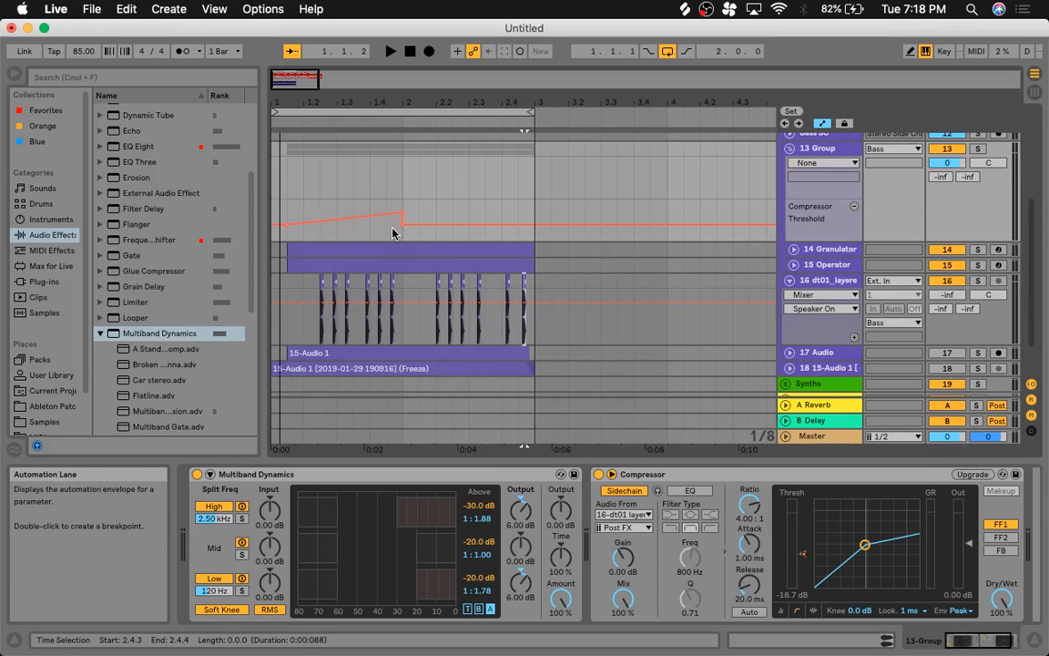
left_click_drag(398, 230, 403, 216)
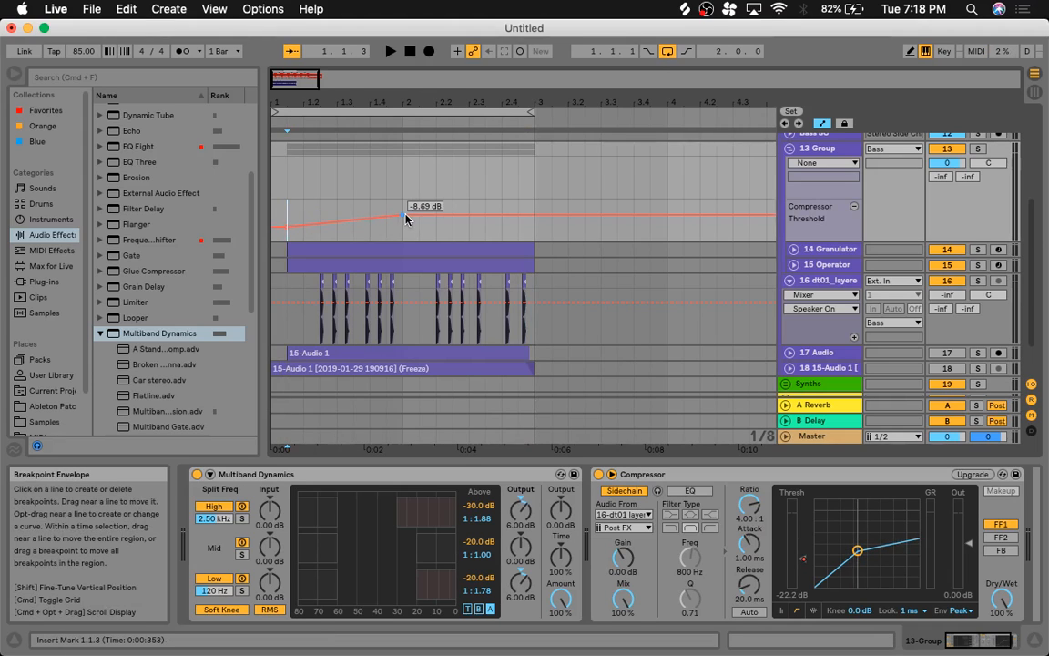
left_click_drag(404, 215, 520, 213)
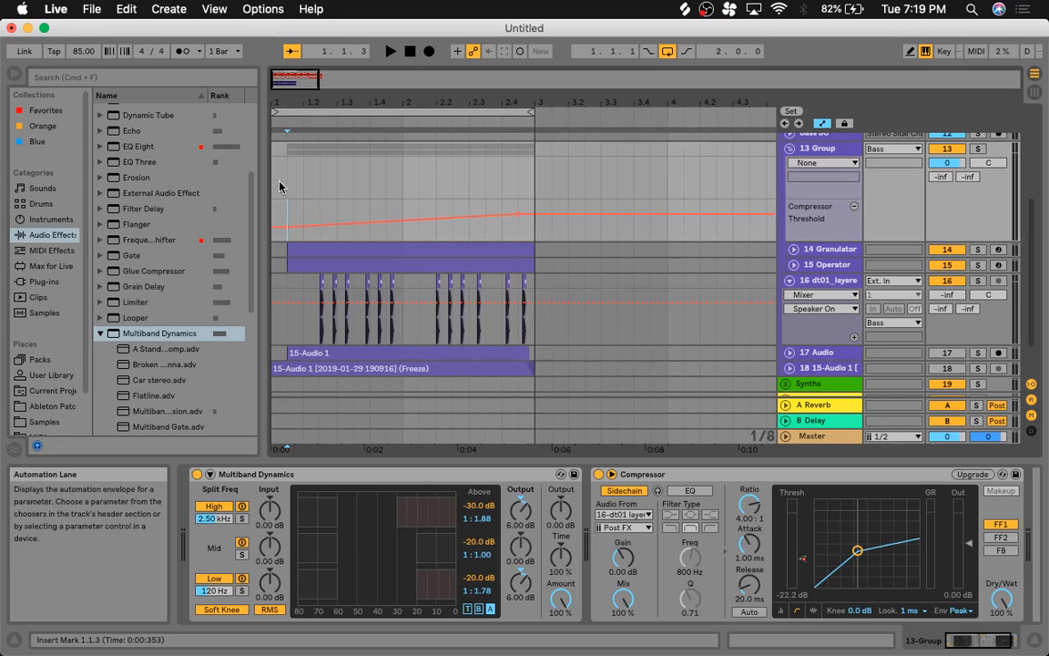
key("space")
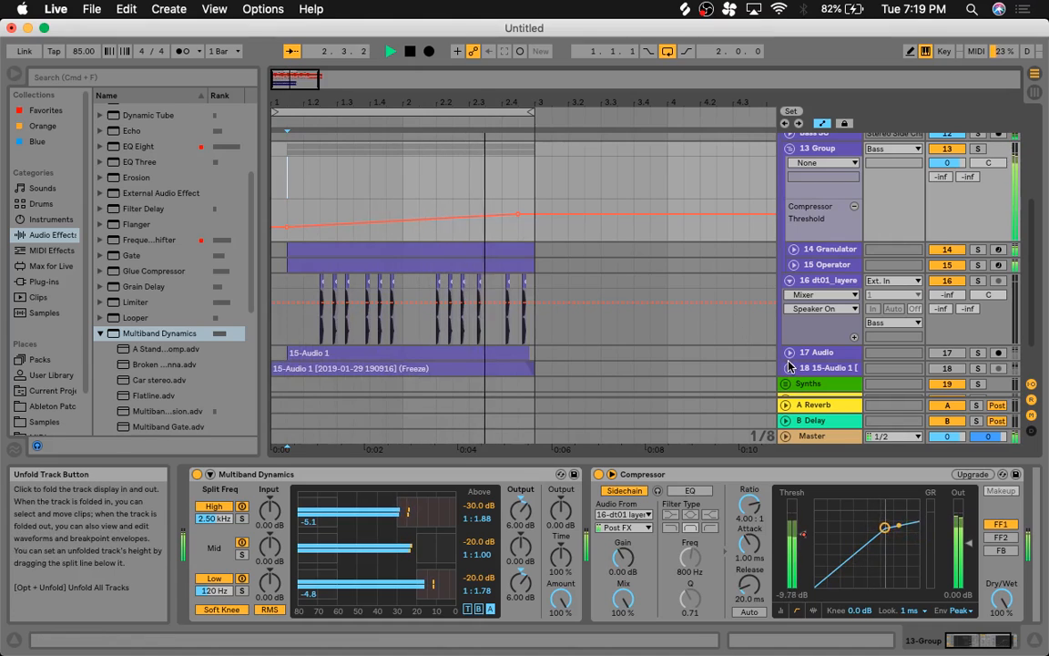
Step: Fold the 16 dt01_layeredsnare track and extend the loop to four bars
left_click(789, 281)
scroll(686, 278, "up", 3)
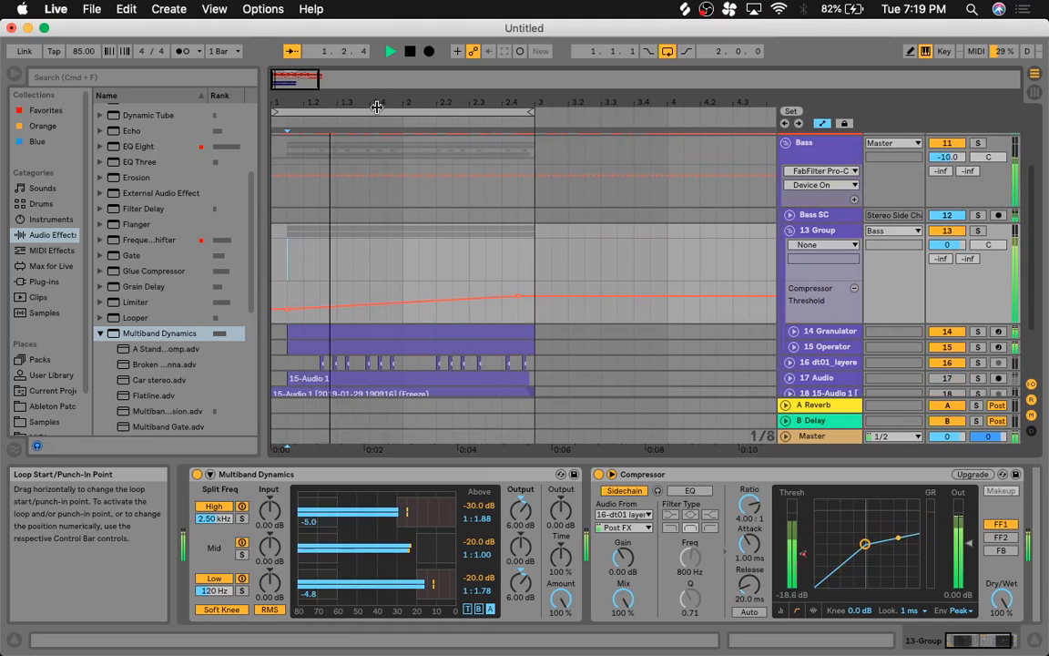
key("space")
left_click_drag(301, 102, 299, 84)
left_click_drag(423, 115, 597, 118)
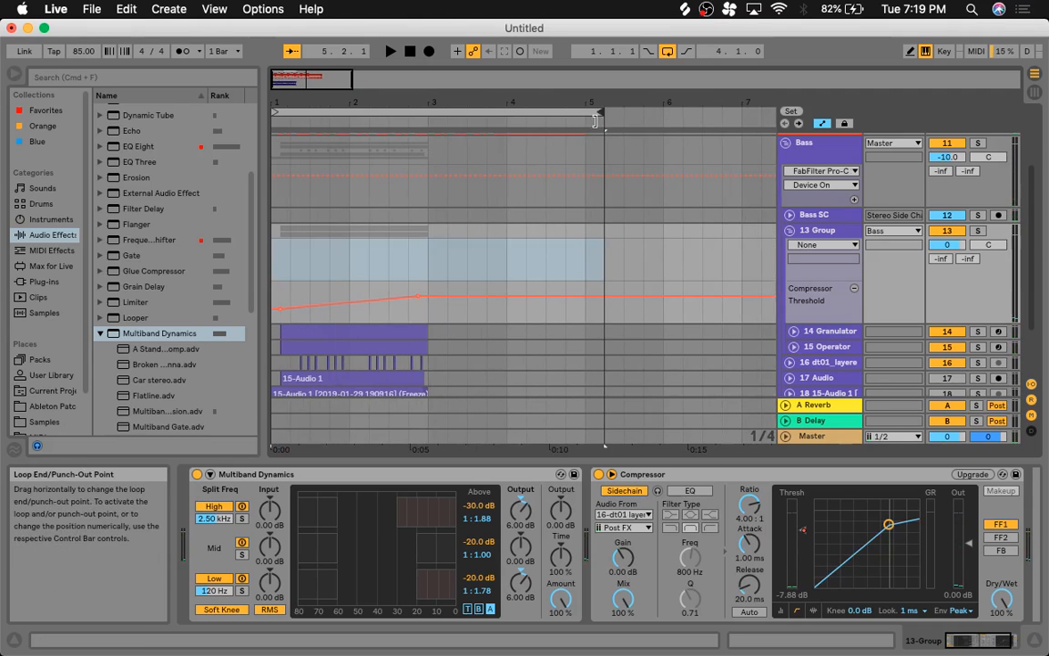
Step: Fold 13 Group and delete the unused 17 Audio and 18 15-Audio 1 tracks
left_click(429, 202)
scroll(429, 201, "down", 3)
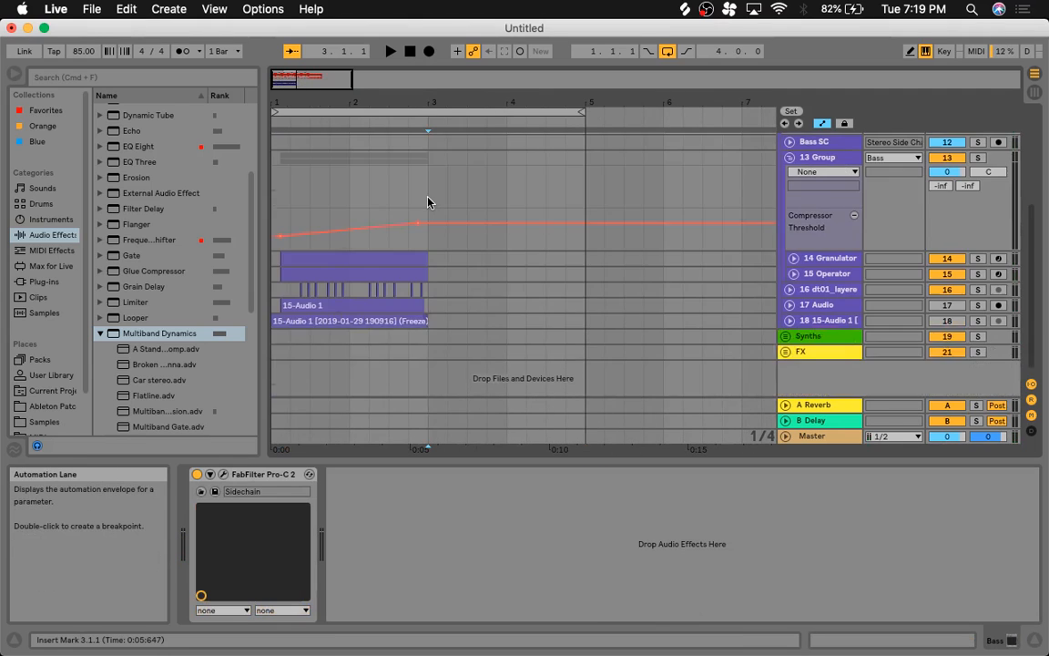
scroll(429, 201, "up", 5)
scroll(429, 202, "down", 4)
scroll(429, 201, "up", 4)
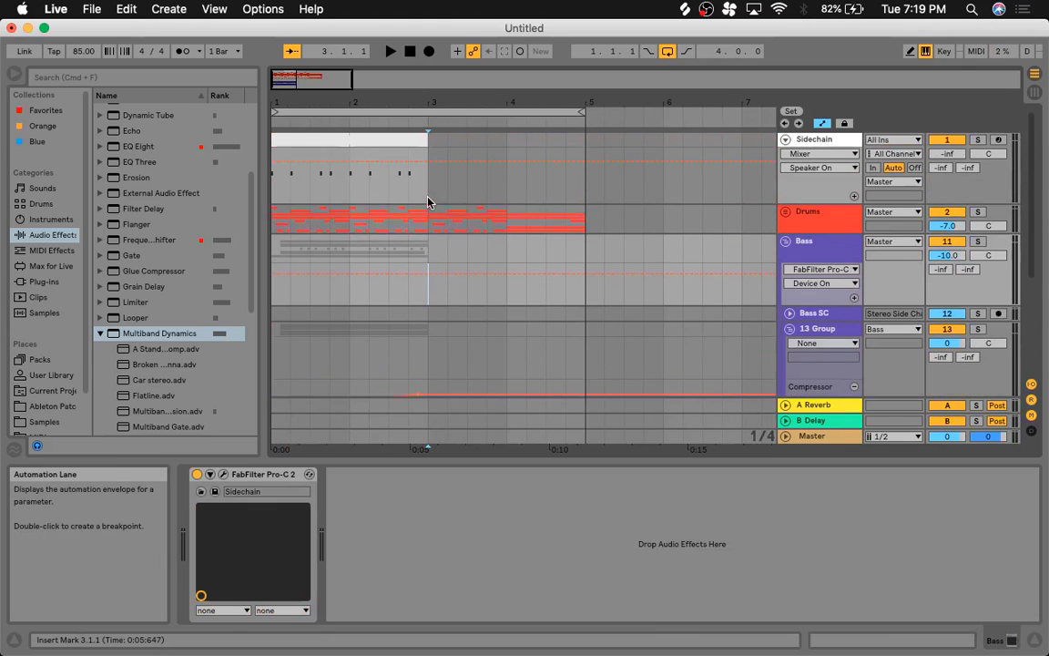
left_click(789, 328)
scroll(789, 337, "down", 2)
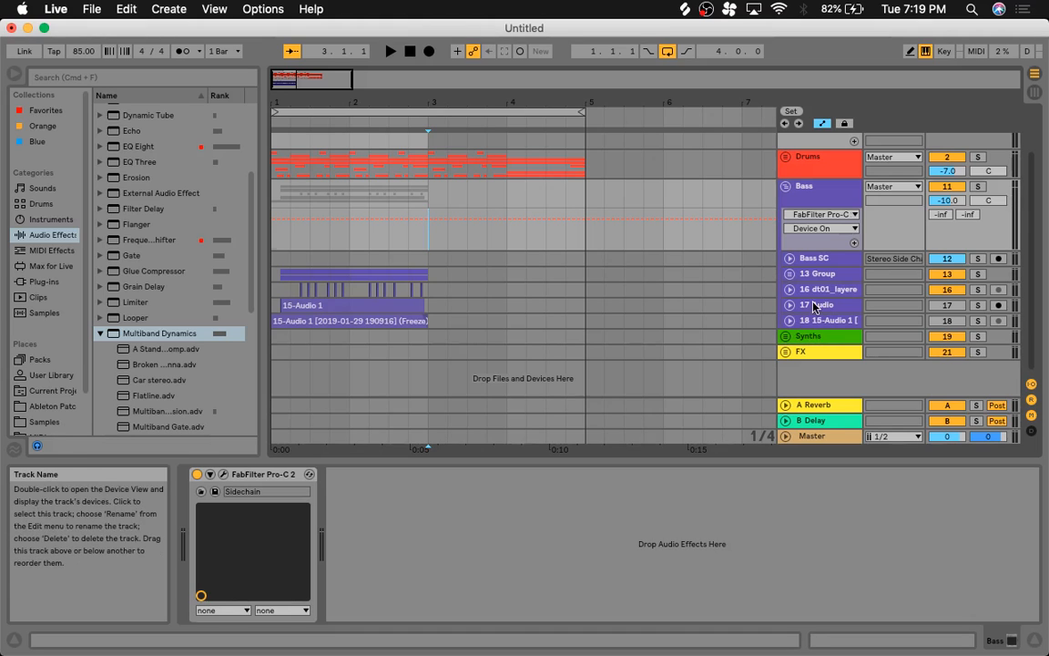
left_click(827, 308)
left_click(820, 320, "shift")
key("Delete")
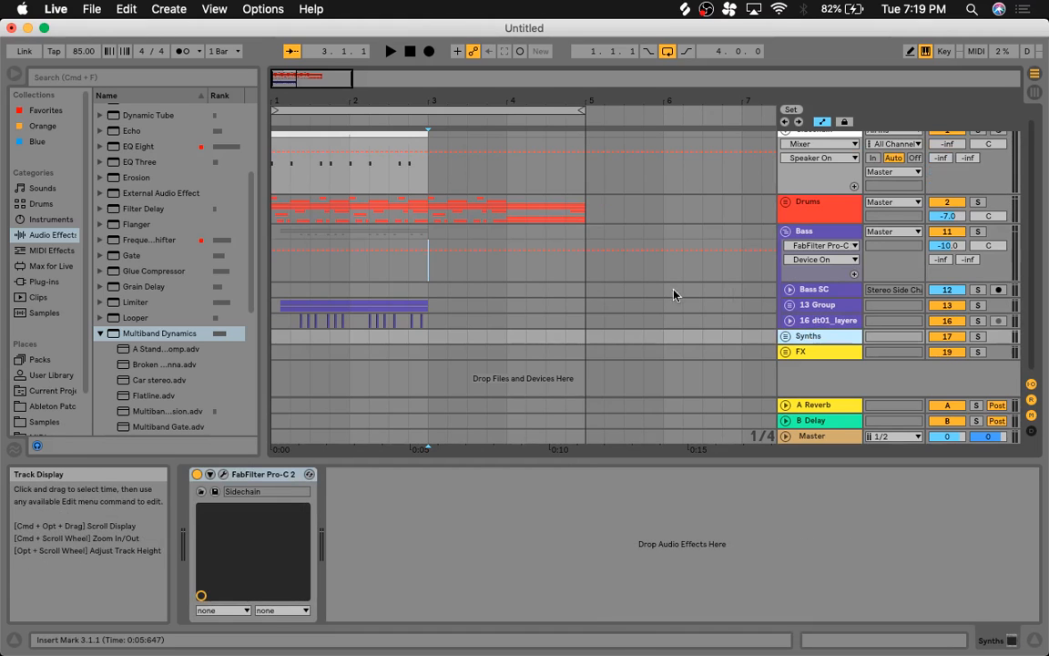
Step: Extend the Sidechain track's MIDI clip from bar 3 to 4.1.1
left_click(387, 304)
left_click(316, 206)
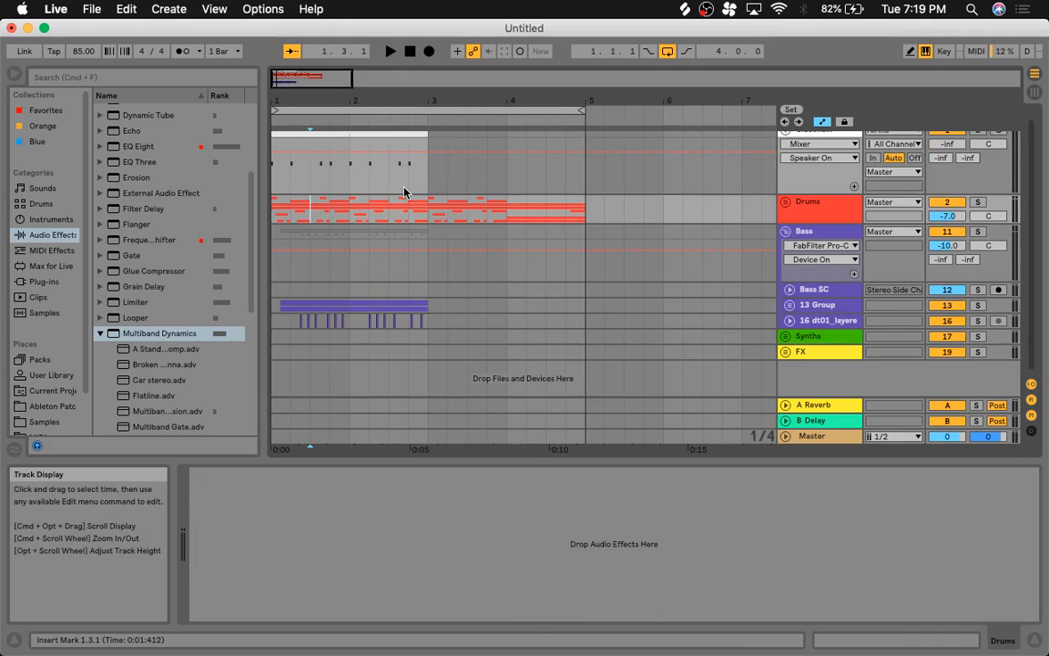
scroll(406, 194, "up", 1)
left_click_drag(428, 137, 506, 138)
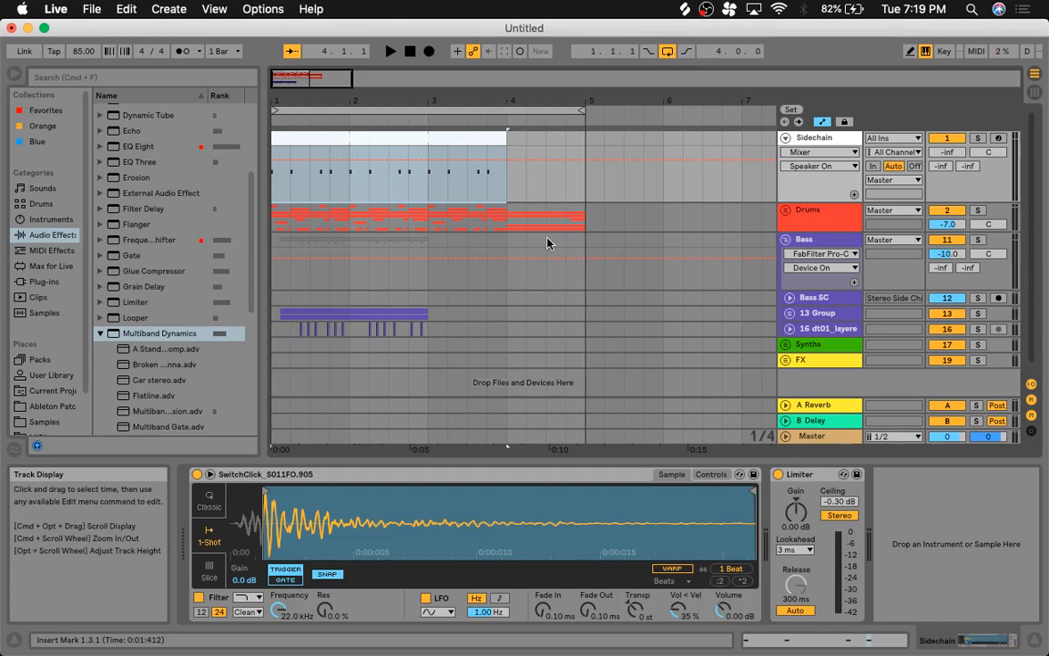
Step: Play the arrangement from 4.1.1 and unfold the Drums group to show its tracks
left_click(502, 244)
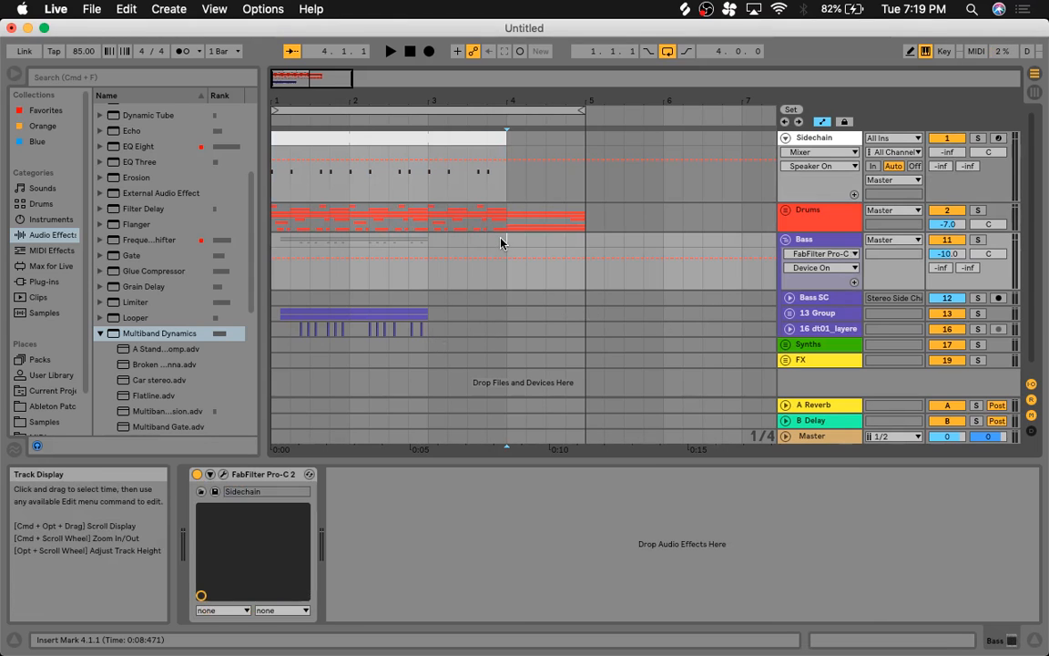
key("space")
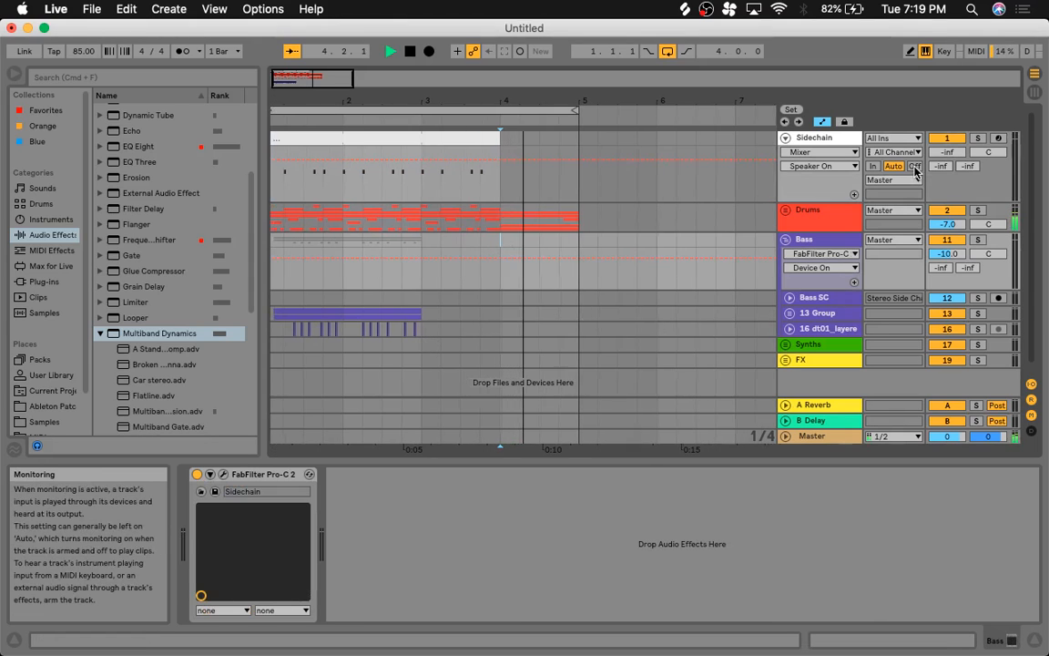
key("space")
left_click(788, 210)
scroll(636, 234, "down", 5)
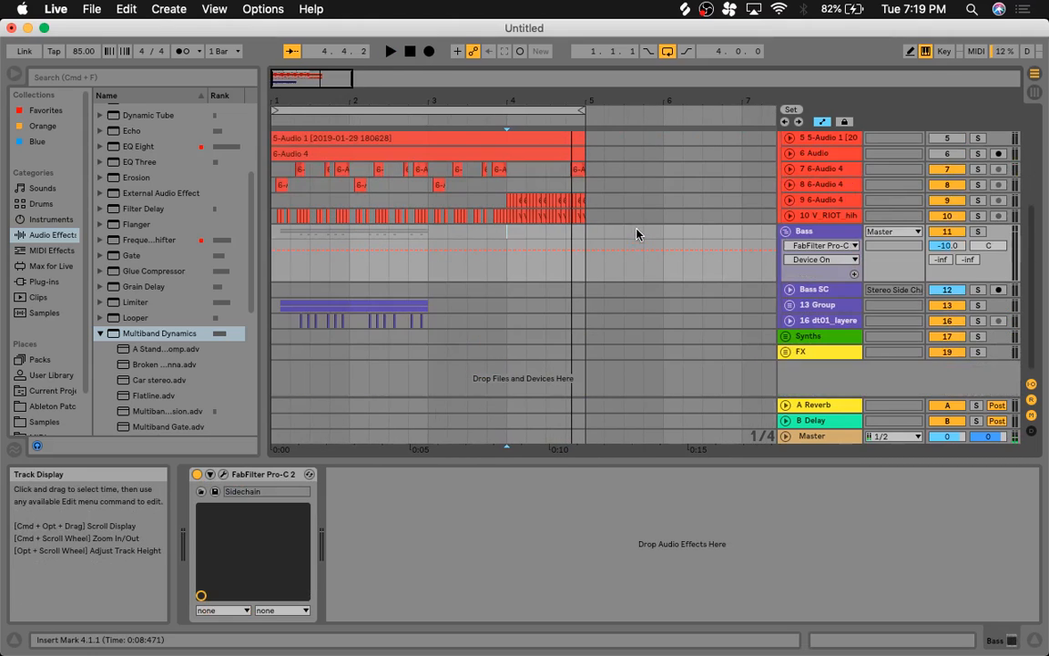
Step: Unfold the 16 dt01_layeredsnare track to show the waveforms of its clips
left_click(789, 321)
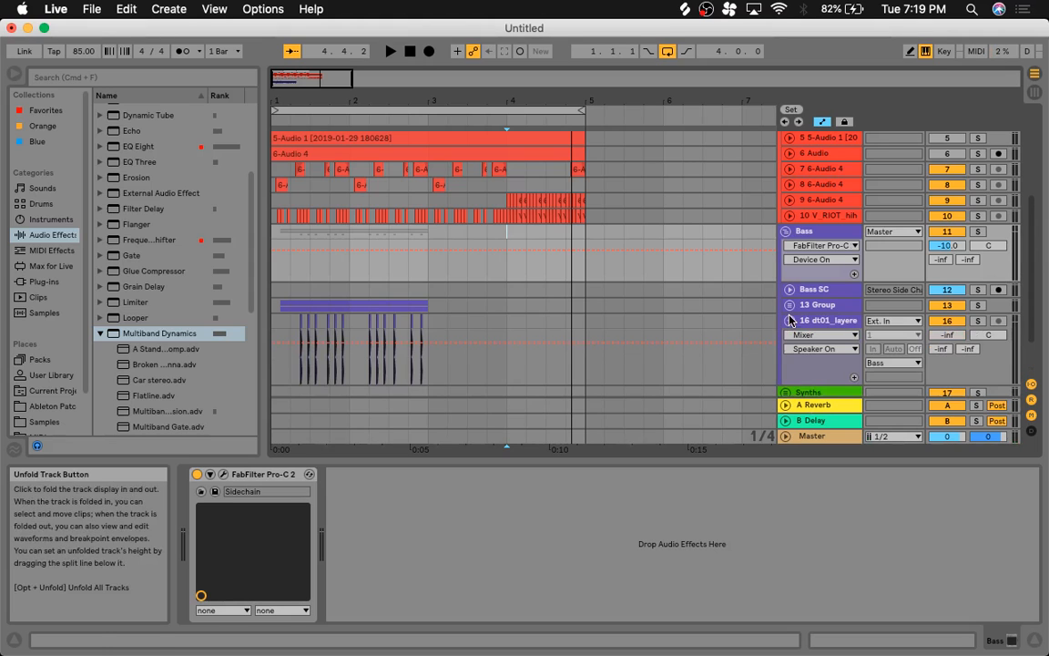
scroll(670, 265, "up", 1)
scroll(668, 265, "down", 3)
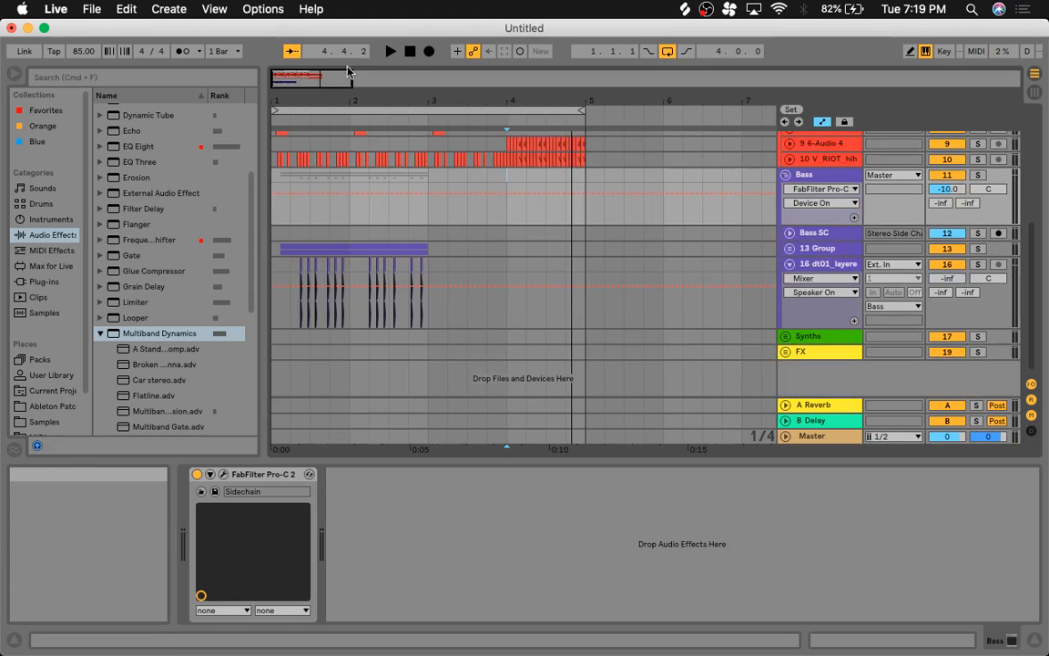
left_click_drag(328, 77, 322, 134)
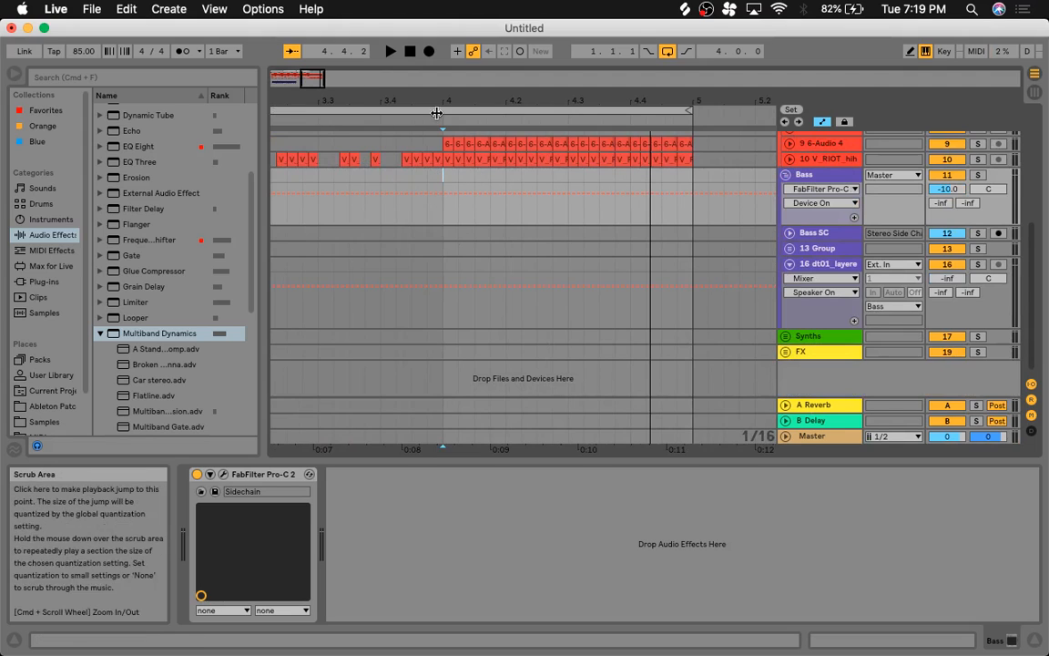
left_click_drag(319, 79, 313, 47)
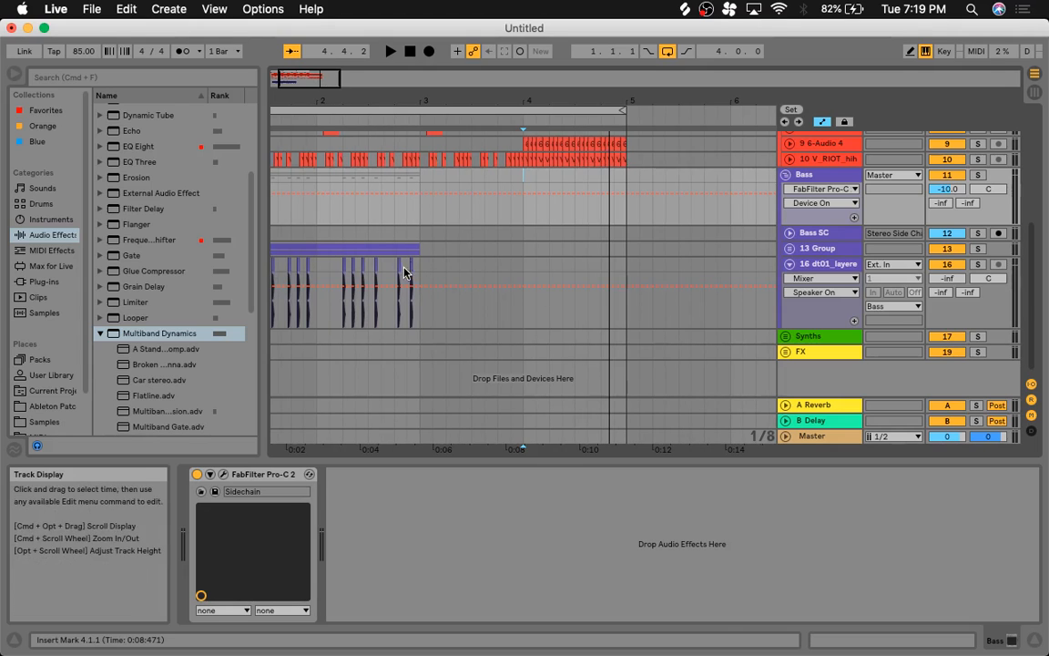
Step: Duplicate the Compressor on 13 Group and set the copy's sidechain source to 9-6-Audio 4
left_click(816, 248)
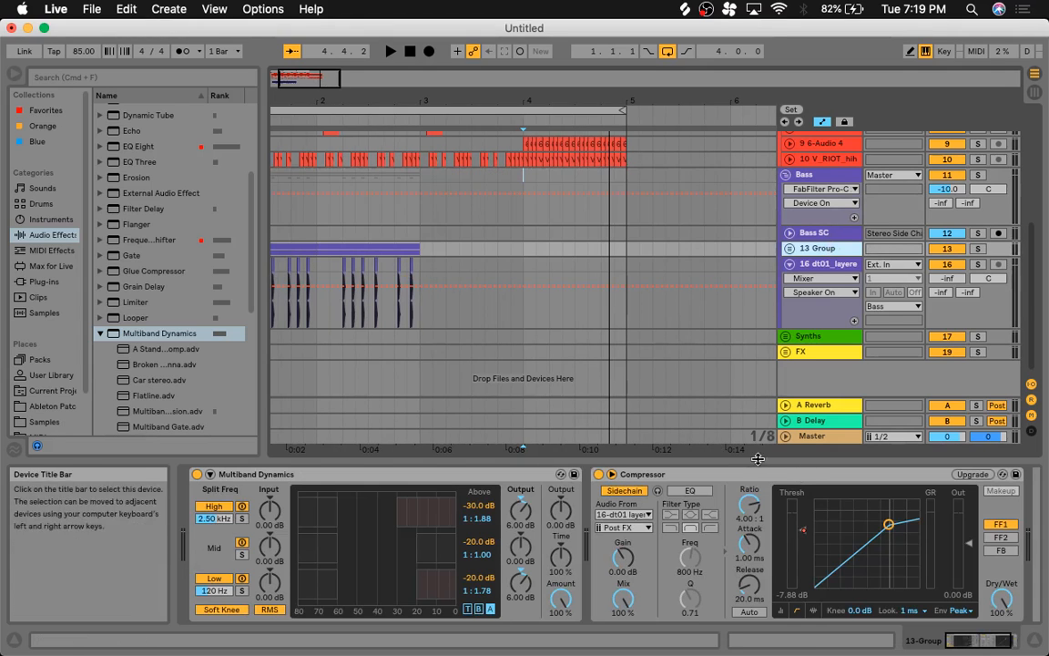
key("super+d")
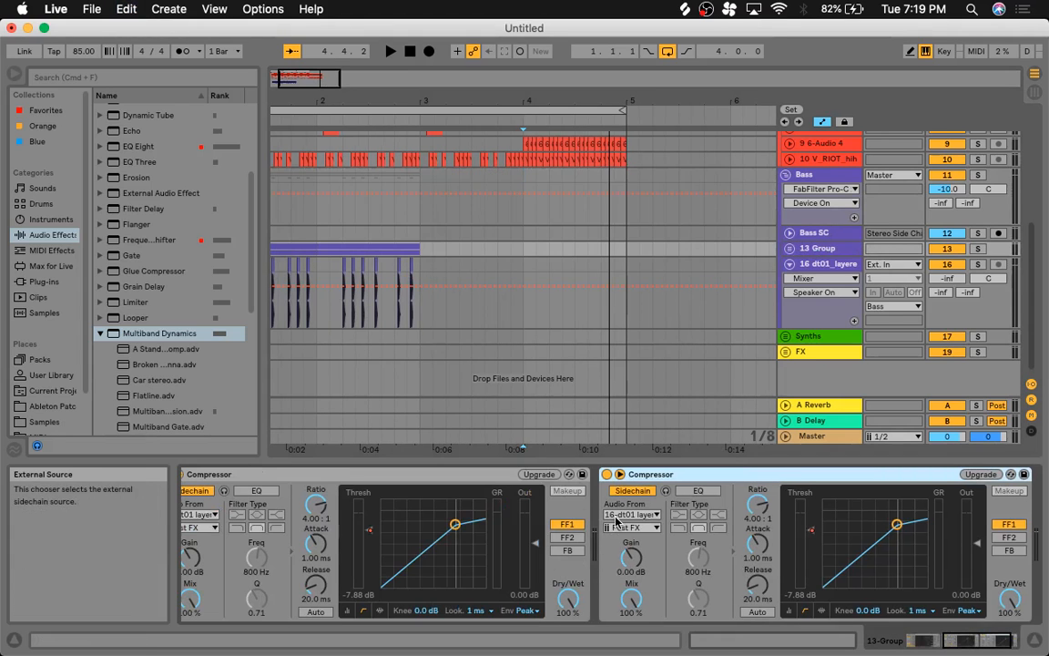
left_click(632, 515)
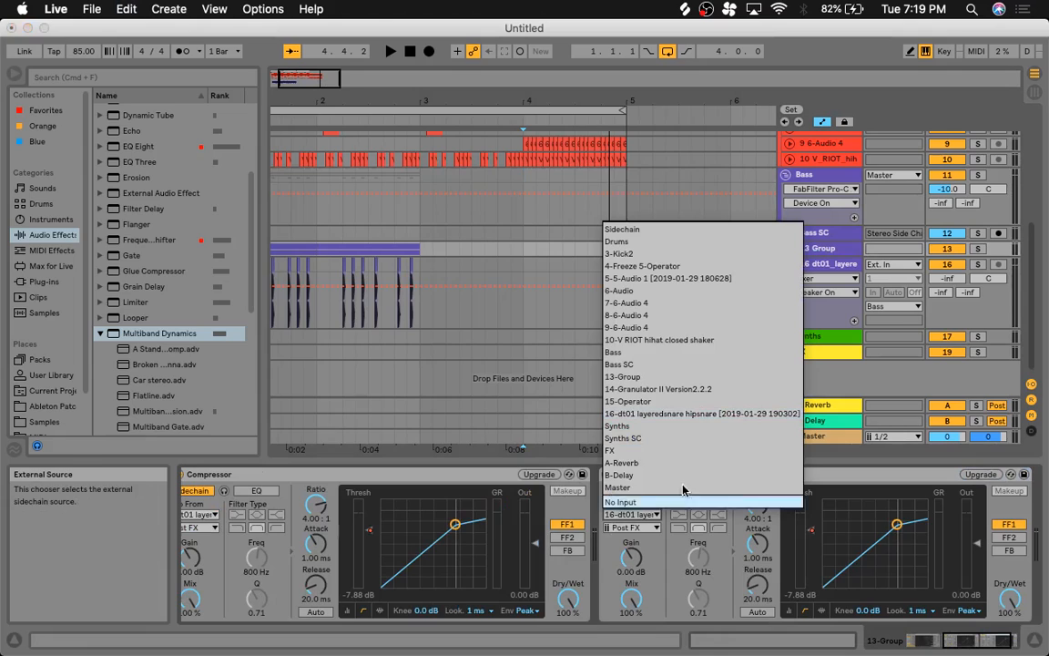
left_click(700, 328)
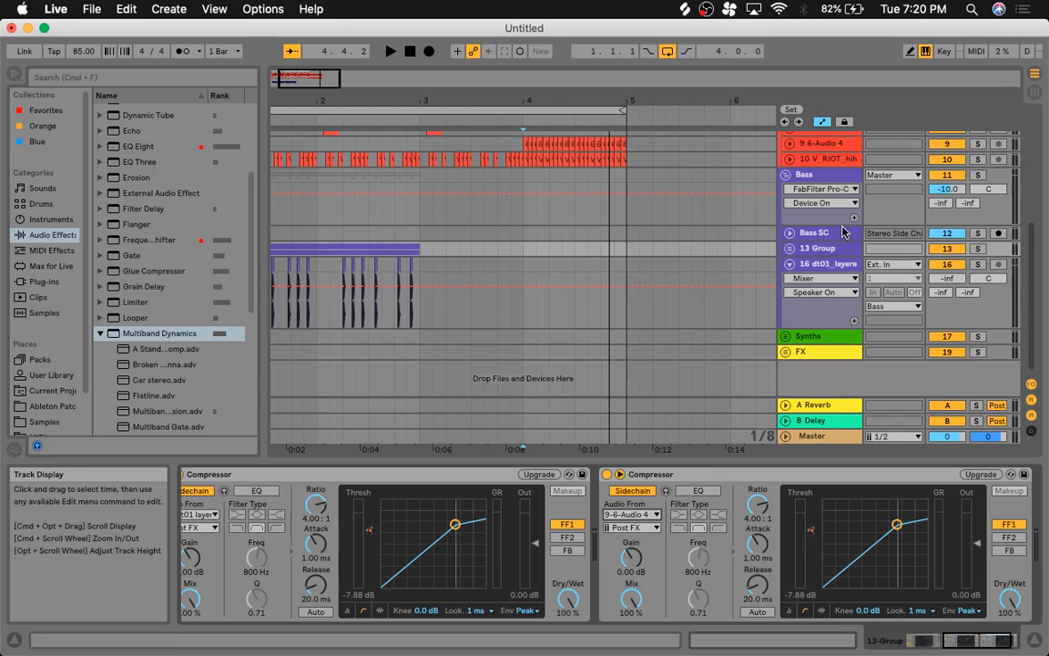
Step: Unfold 13 Group to show its Granulator and Operator tracks and their clips
left_click(785, 248)
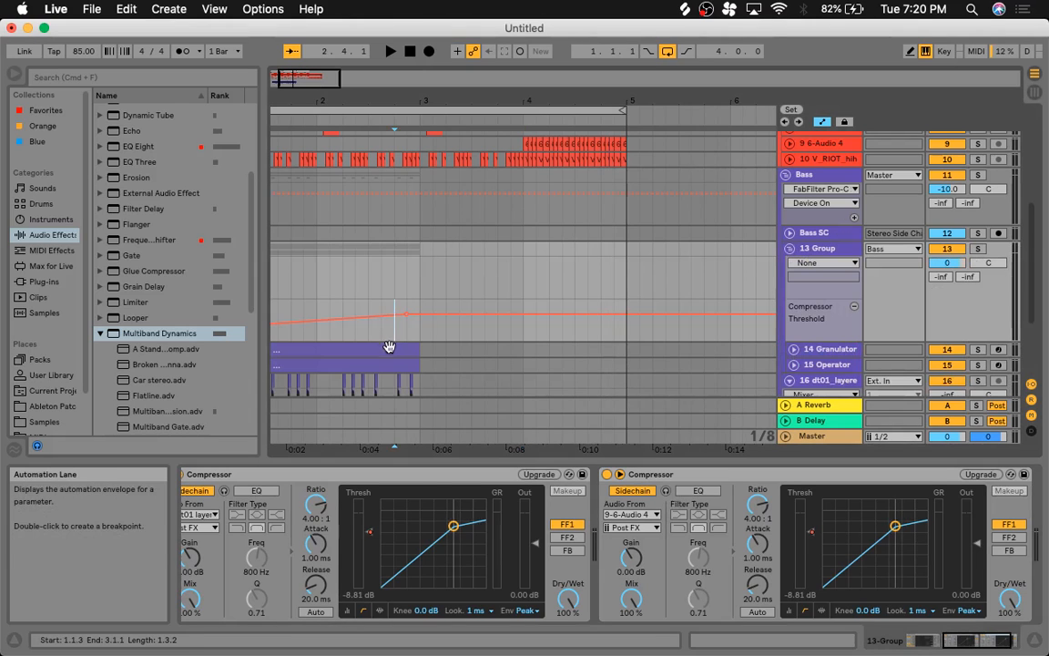
left_click(391, 352)
left_click(401, 365)
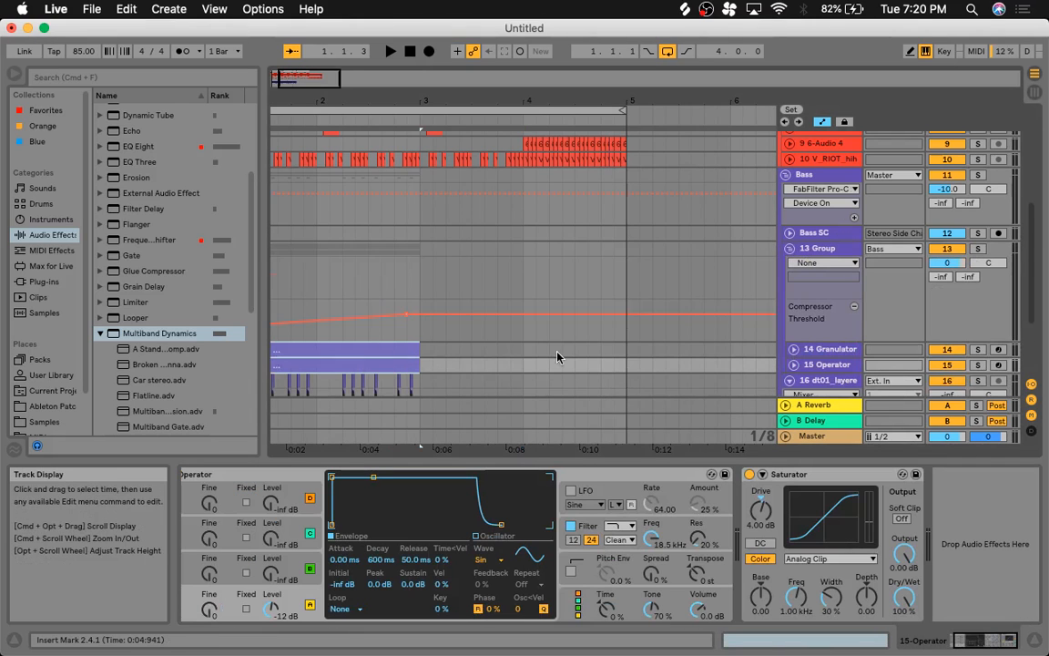
scroll(558, 357, "down", 3)
left_click(495, 264)
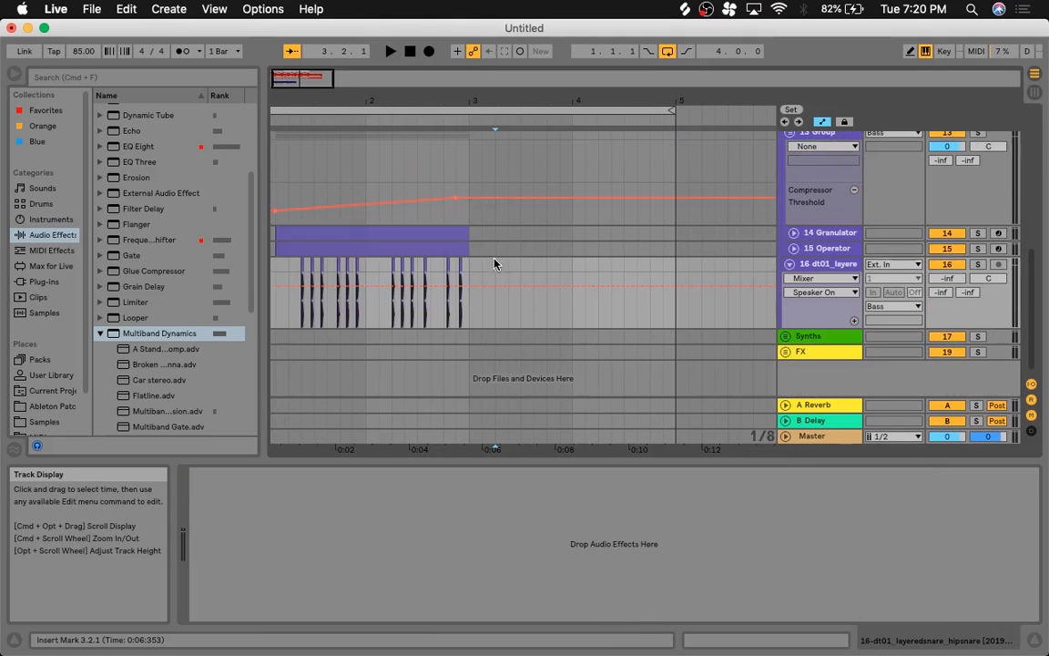
Step: Show the device chain of the 14 Granulator track and look over the tracks in the Bass group
left_click(795, 234)
left_click(795, 235)
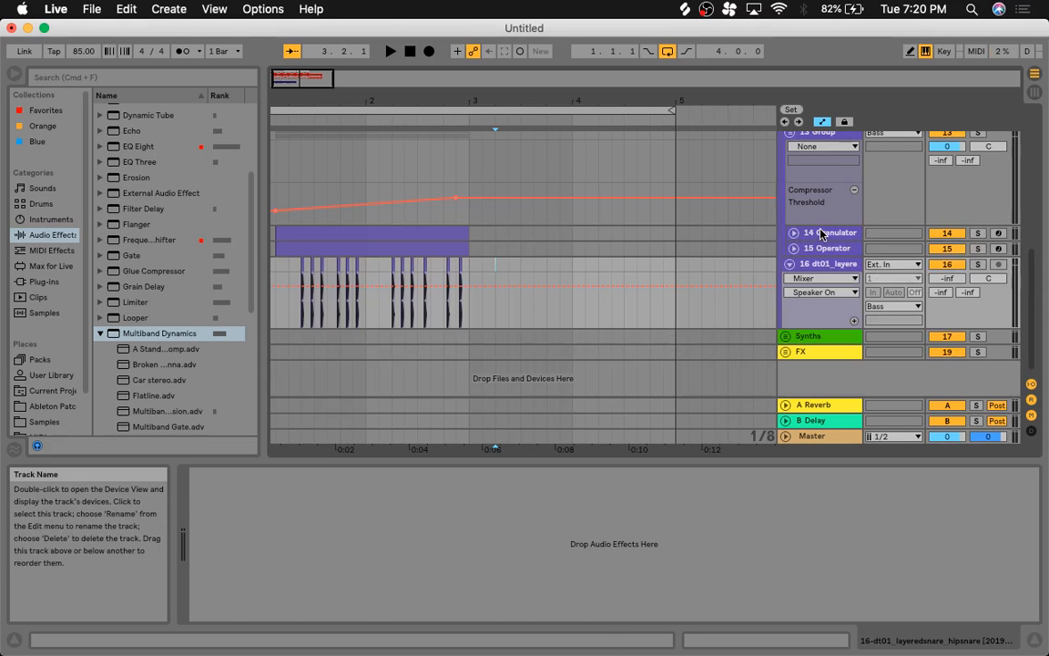
left_click(821, 234)
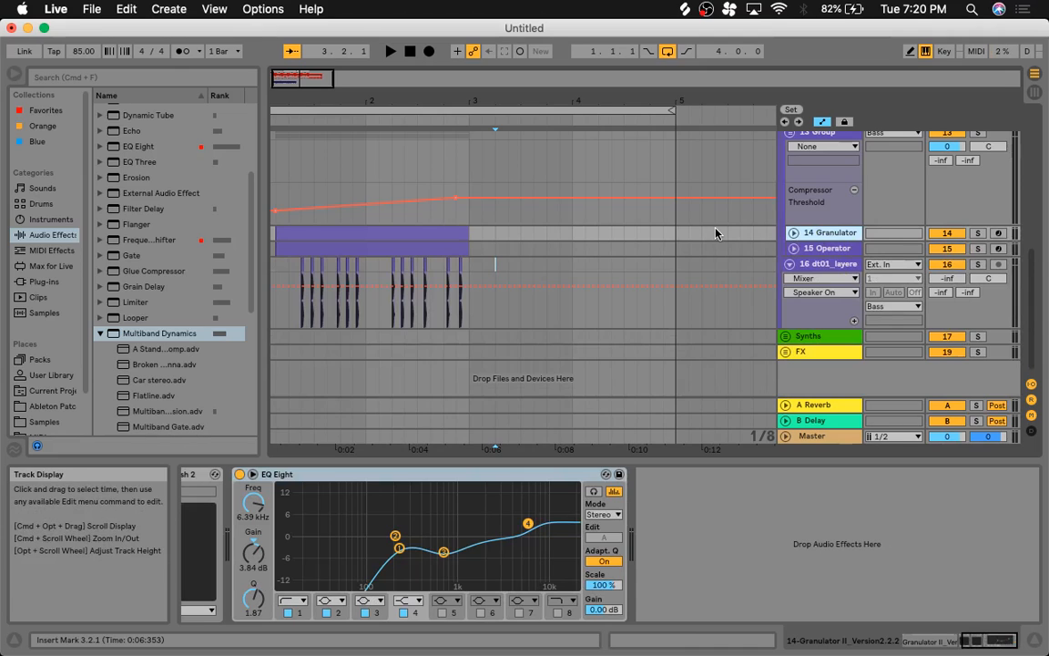
left_click(796, 234)
left_click(794, 233)
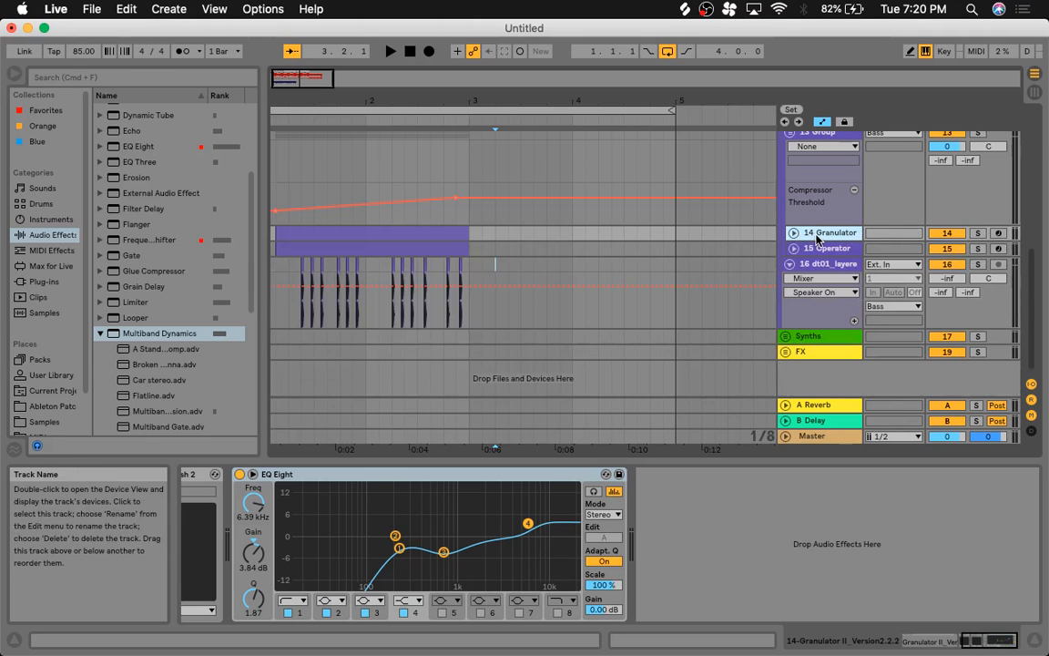
scroll(952, 225, "up", 9)
scroll(953, 225, "down", 4)
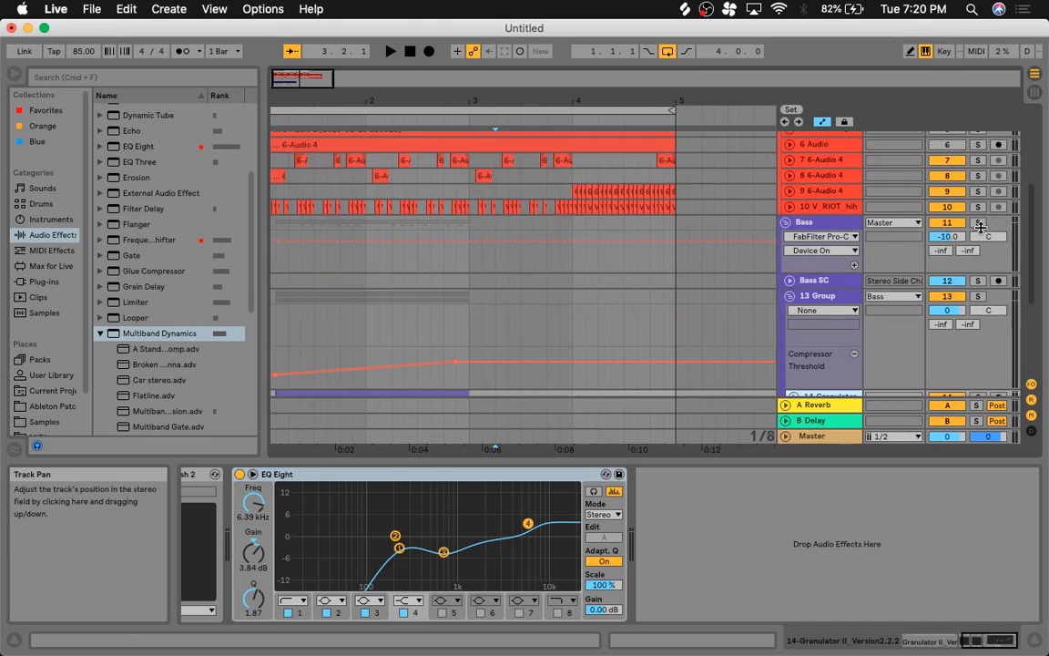
scroll(977, 265, "down", 5)
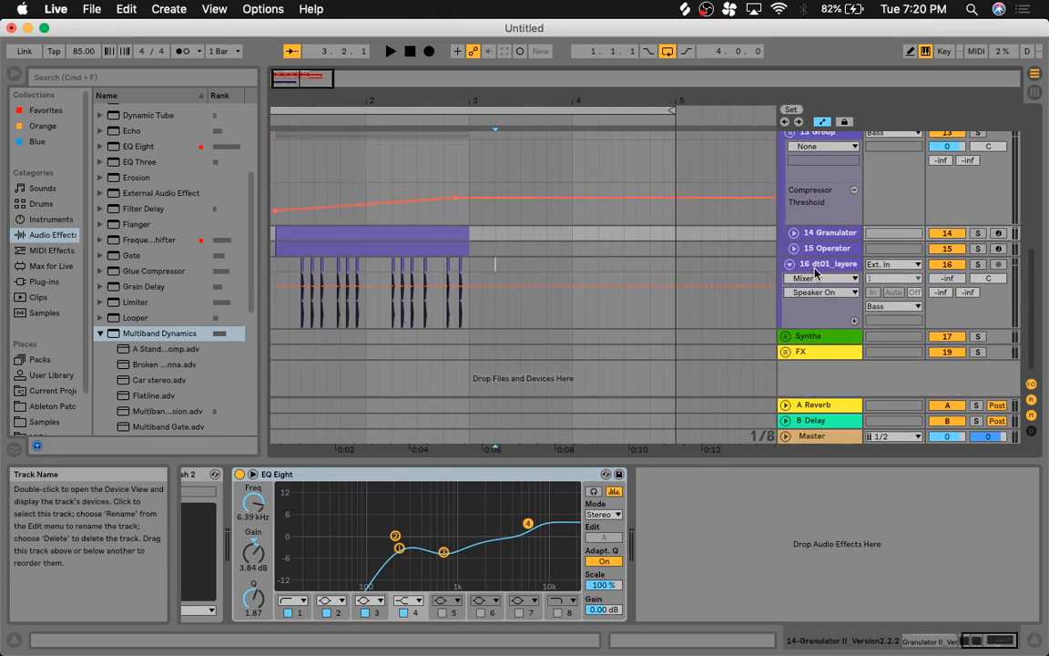
Step: Insert a new audio track below 16 dt01_layeredsnare in the Bass group
left_click(834, 317)
key("super+t")
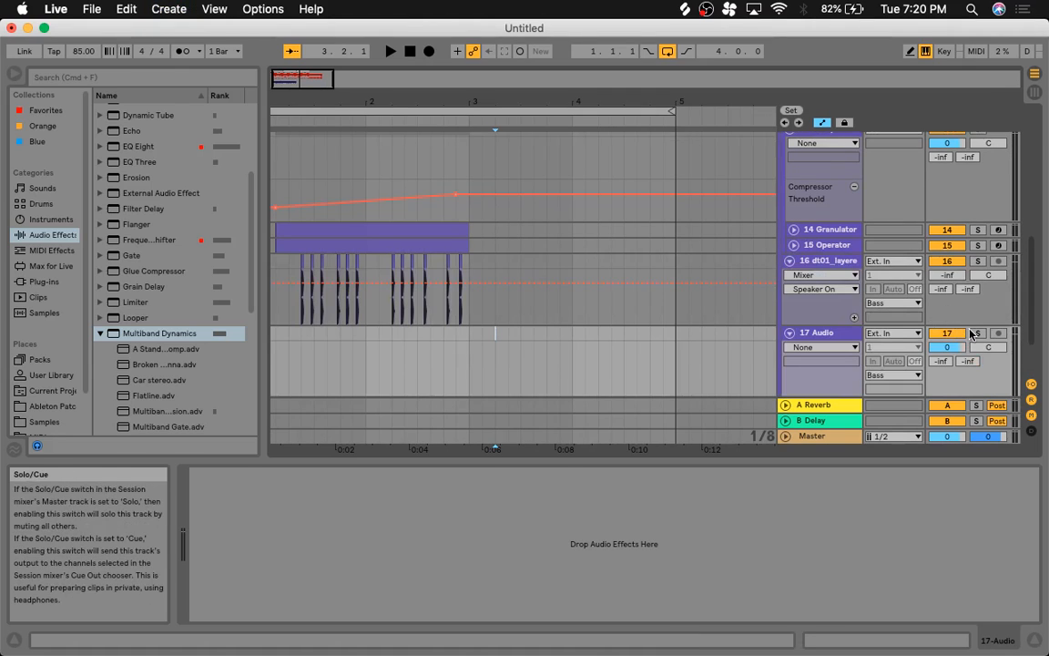
key("space")
key("space")
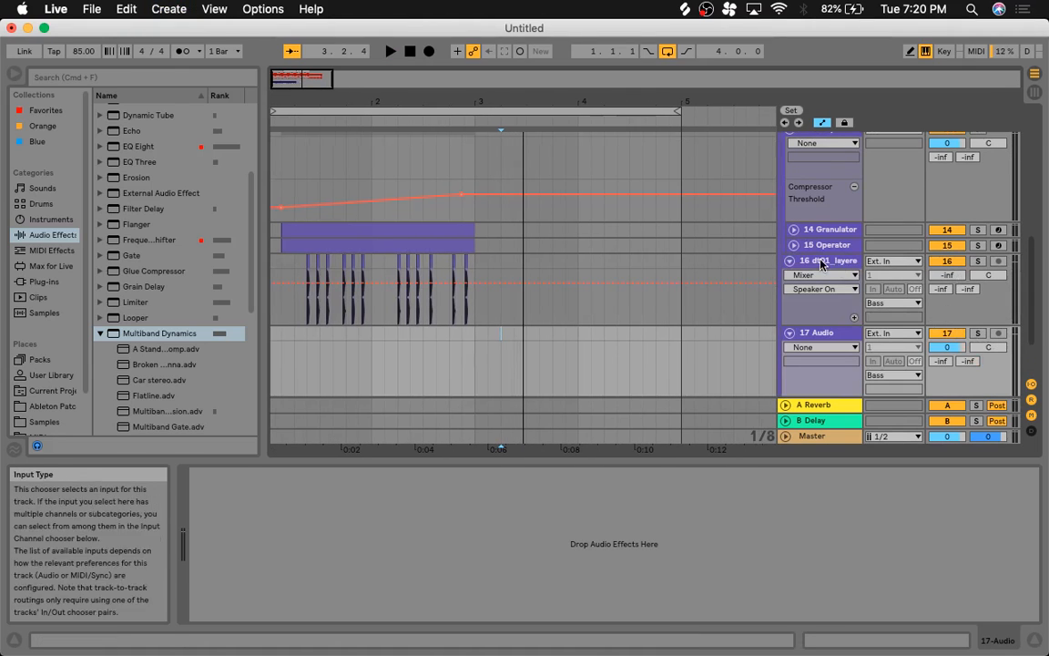
Step: Arm the 17 Audio track for recording and set its input to Resampling
left_click(269, 267)
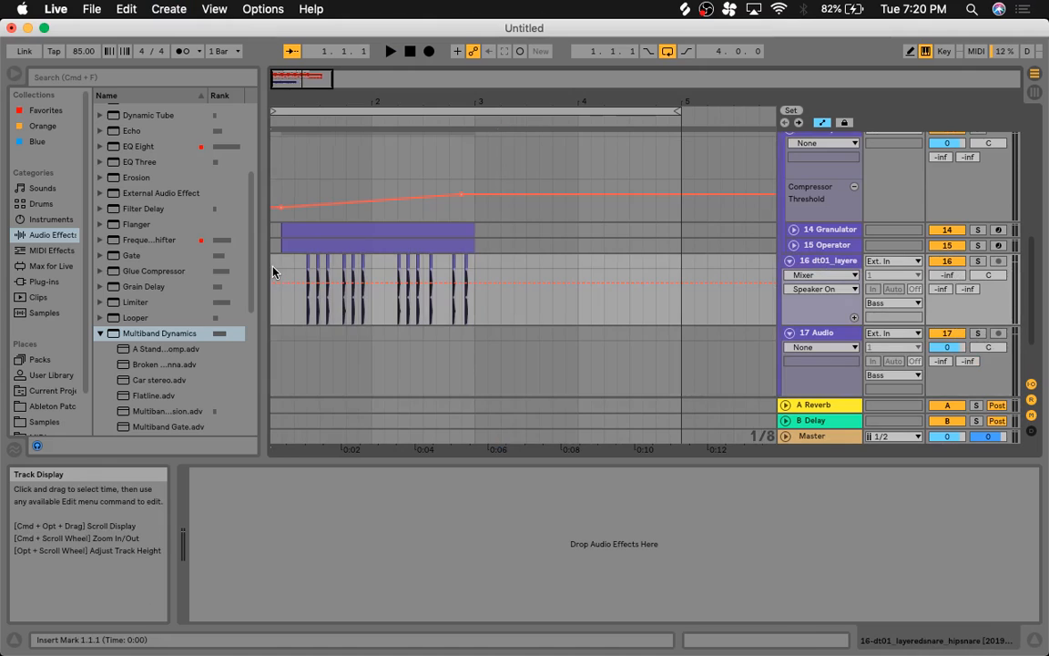
left_click(999, 333)
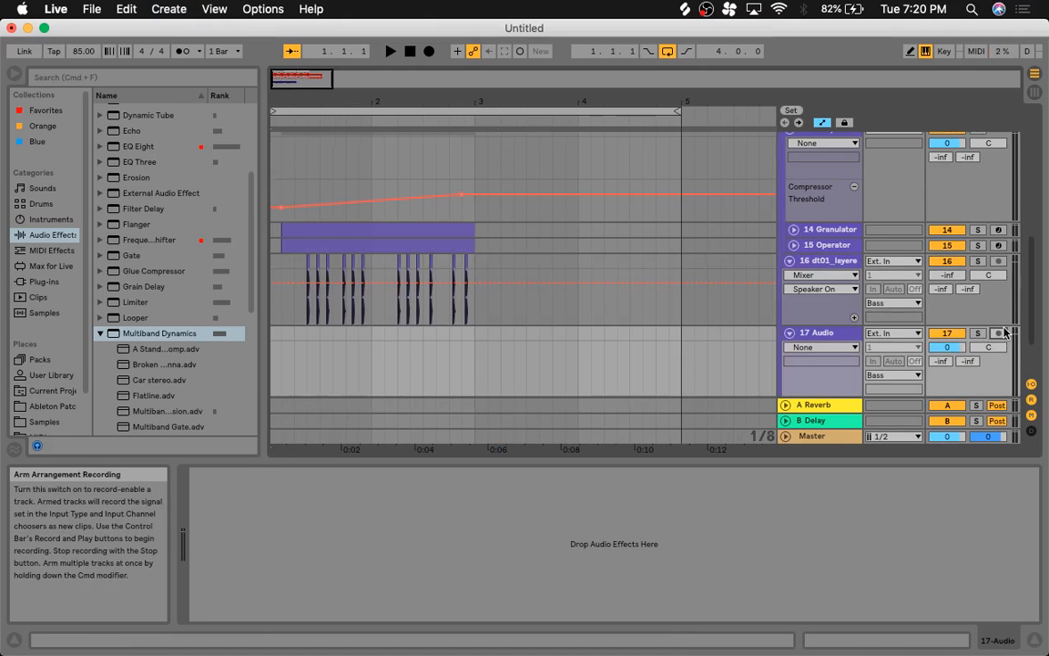
left_click(895, 335)
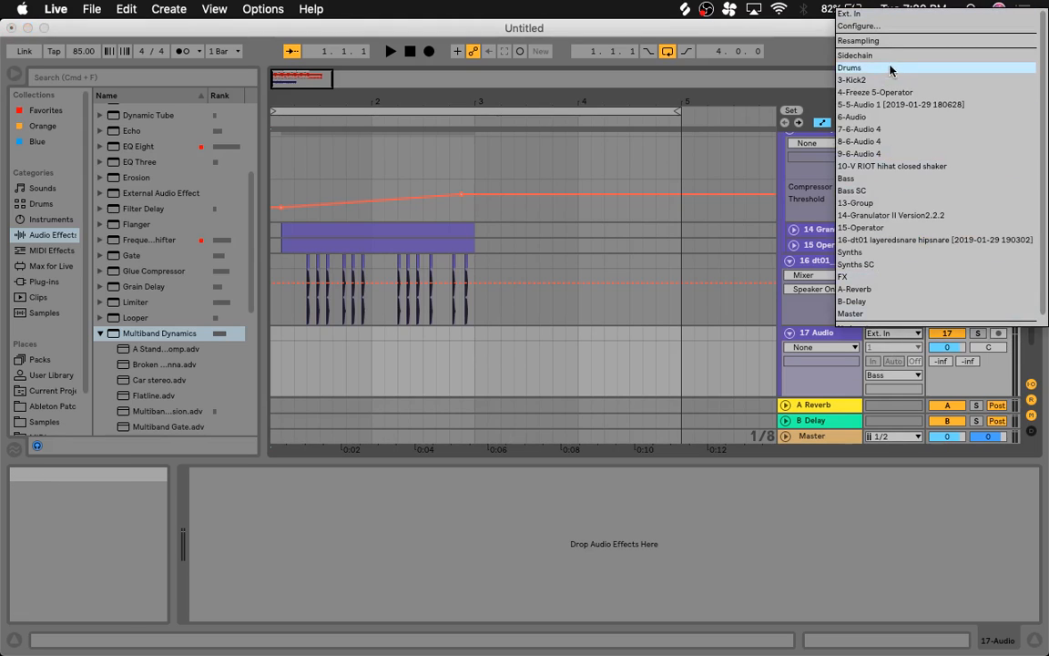
left_click(793, 40)
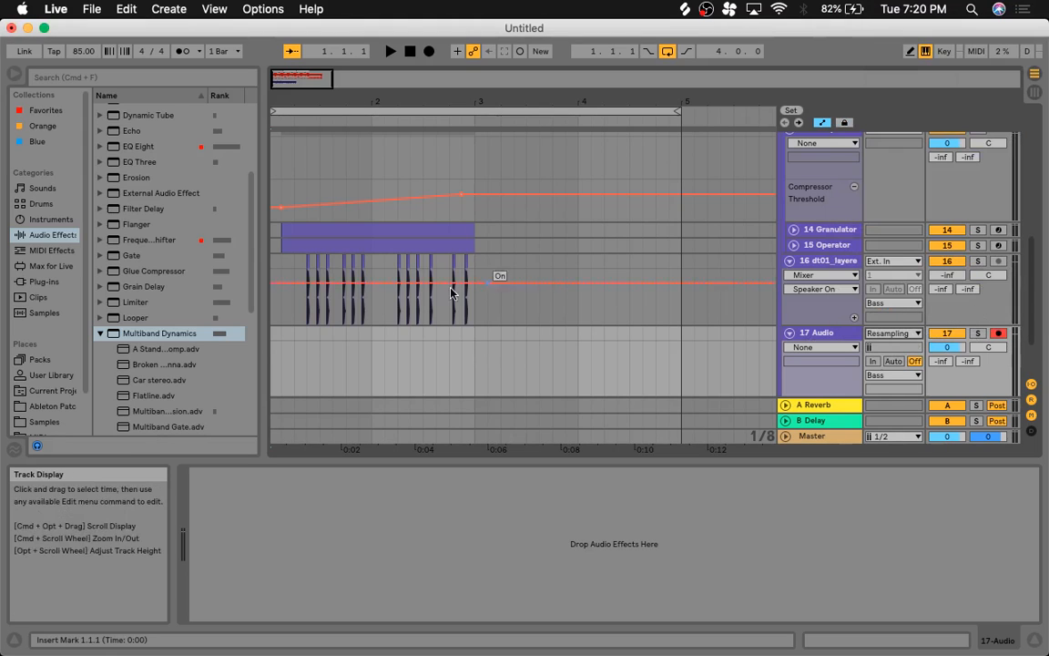
Step: Record the resampled bass onto 17 Audio from 1.1.3 to just past bar 3 and disarm the track
left_click(278, 355)
left_click(428, 51)
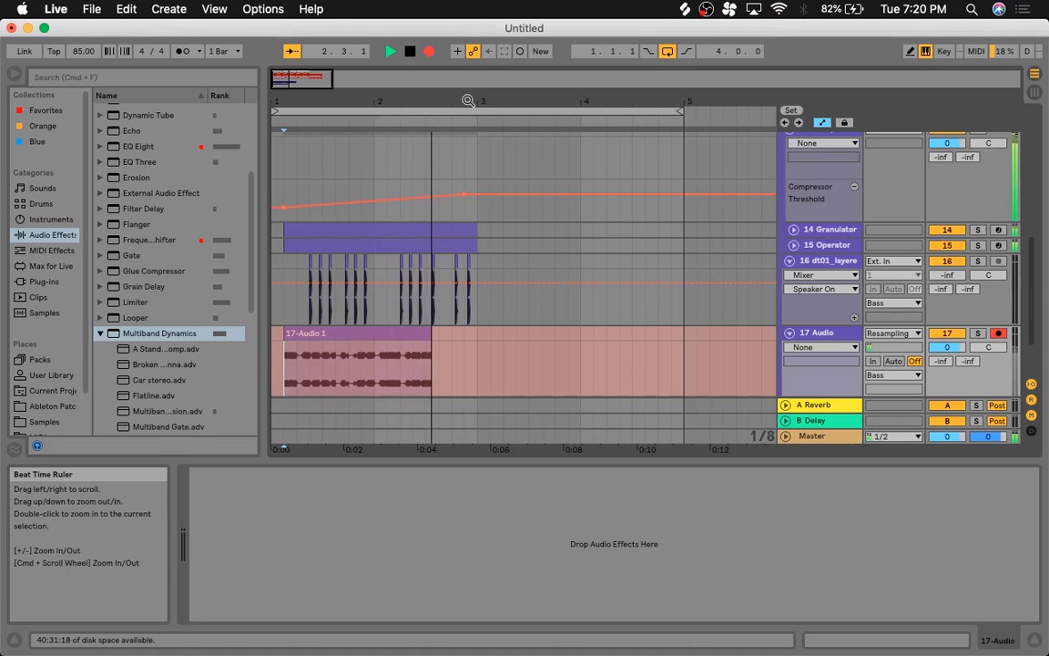
key("space")
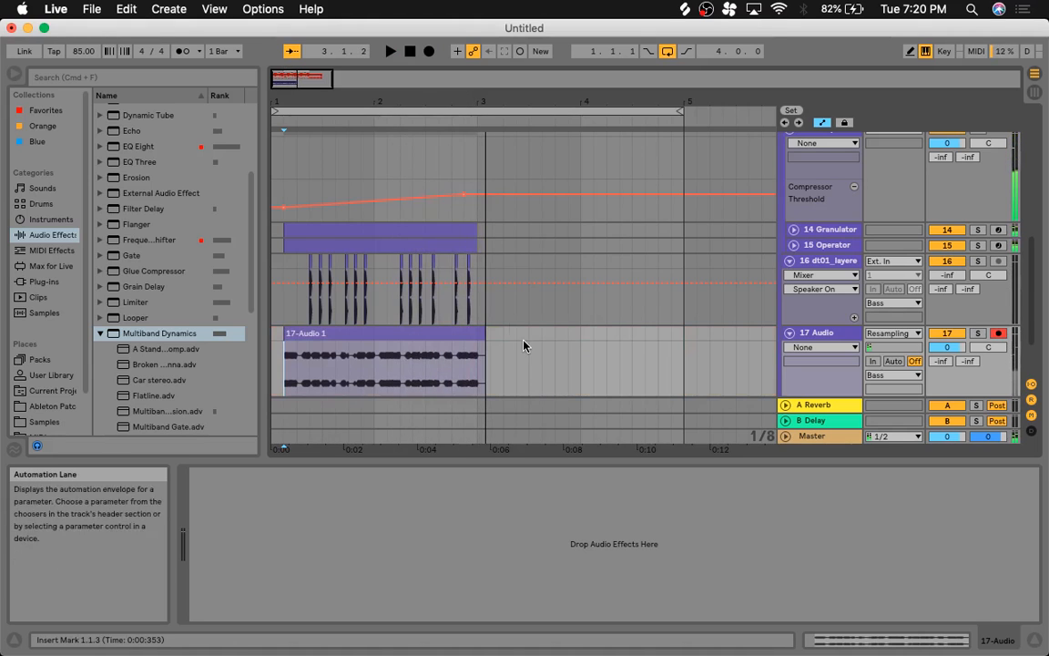
mouse_move(289, 80)
left_mouse_down()
mouse_move(278, 113)
mouse_move(278, 76)
left_mouse_up()
left_click(999, 333)
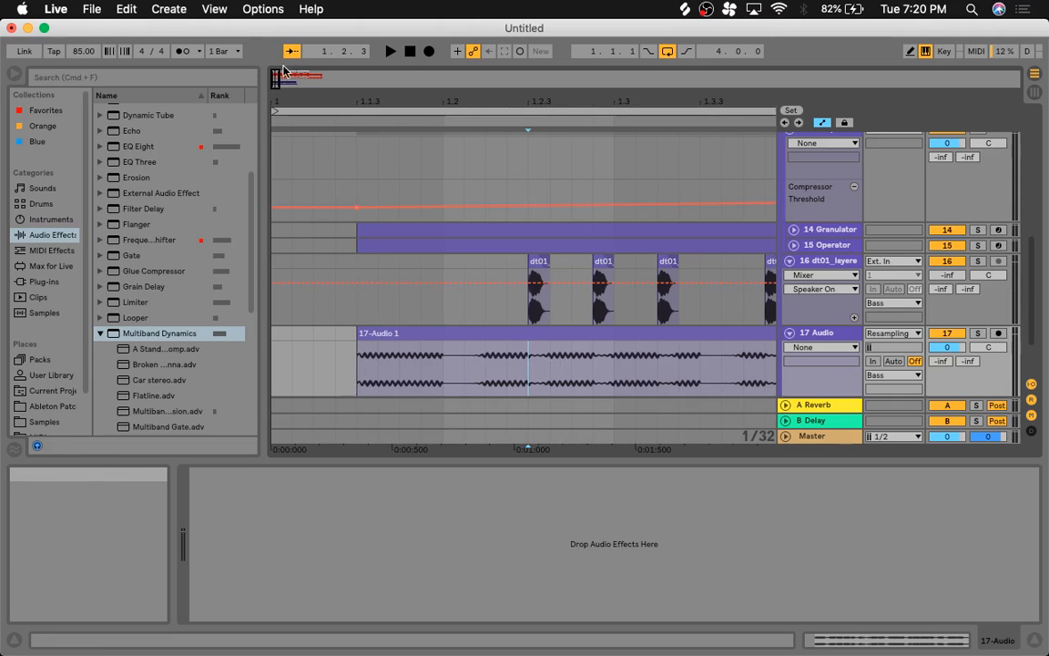
Step: Copy a short slice of the resampled 17-Audio 1 clip starting at about 1.2.3
left_click_drag(277, 77, 279, 83)
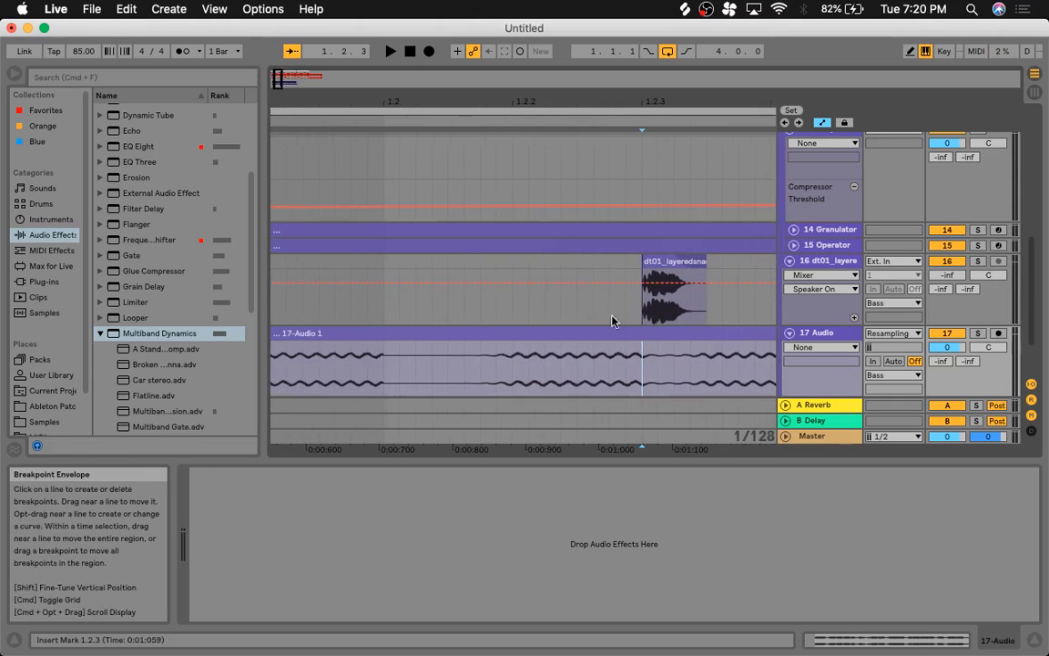
left_click_drag(652, 377, 701, 333)
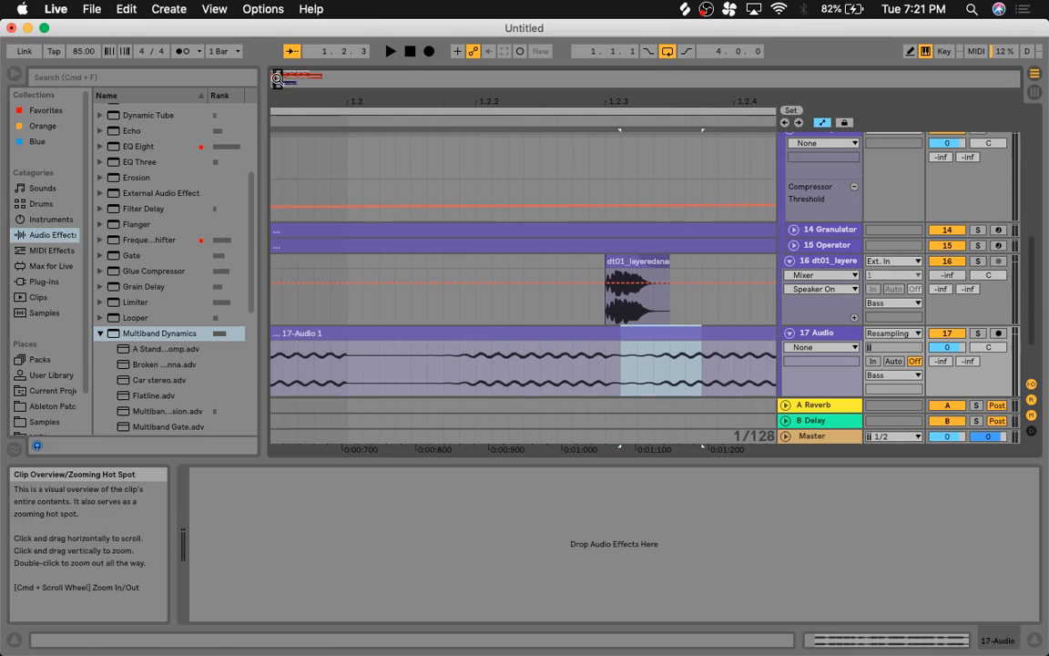
left_click_drag(767, 373, 625, 335)
key("super+c")
scroll(735, 327, "down", 10)
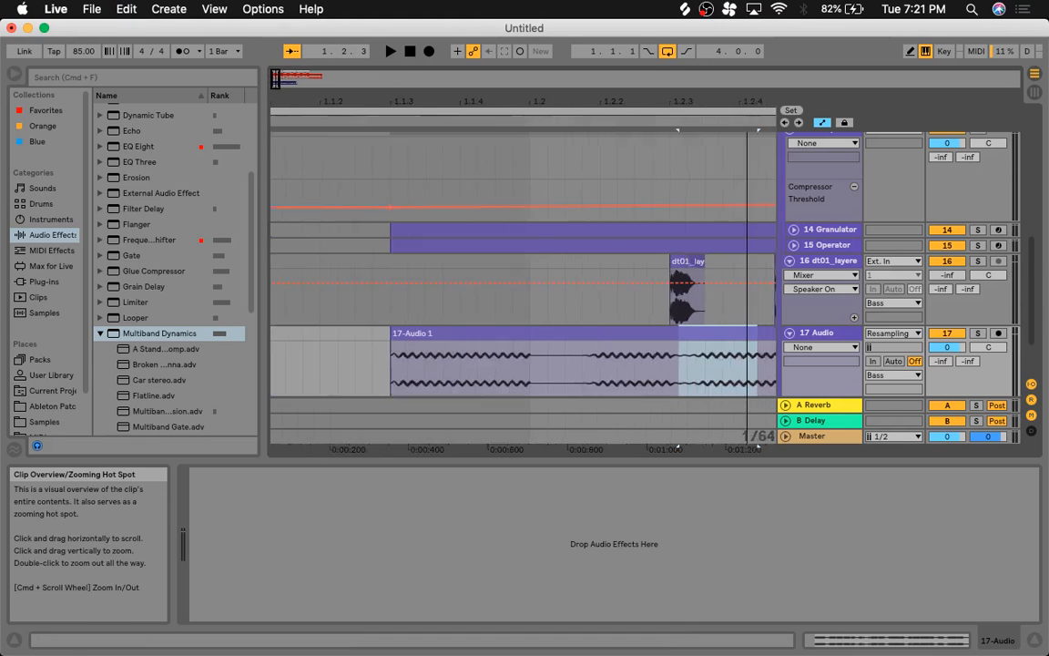
Step: Paste the slice at about 1.3.4 on a new audio track below 17 Audio, then trim its end and consolidate it
key("super+t")
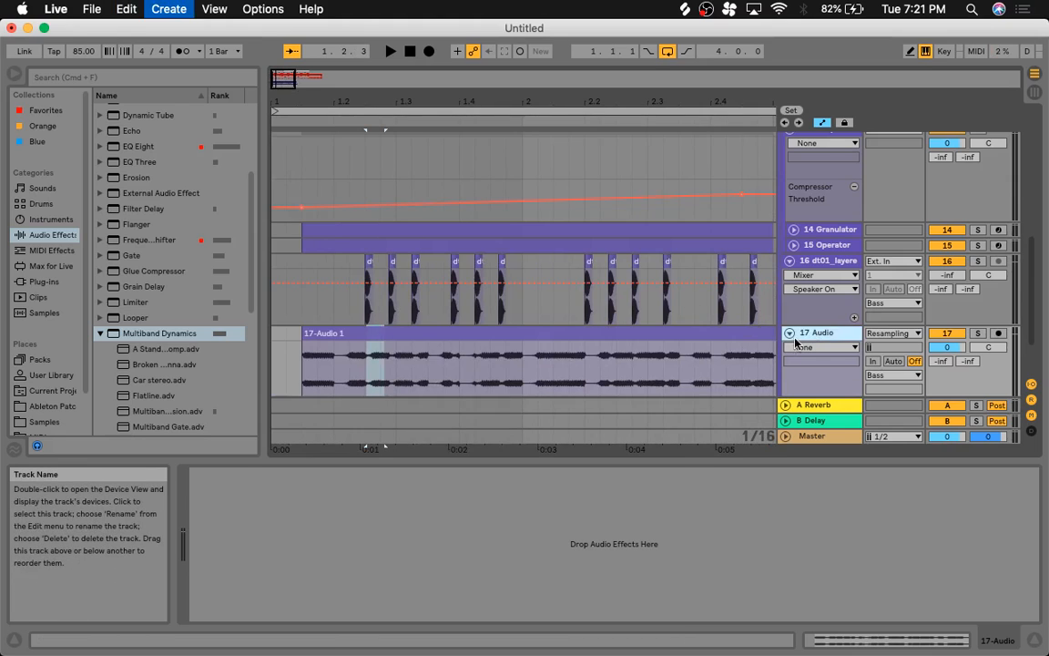
left_click(444, 313)
key("super+v")
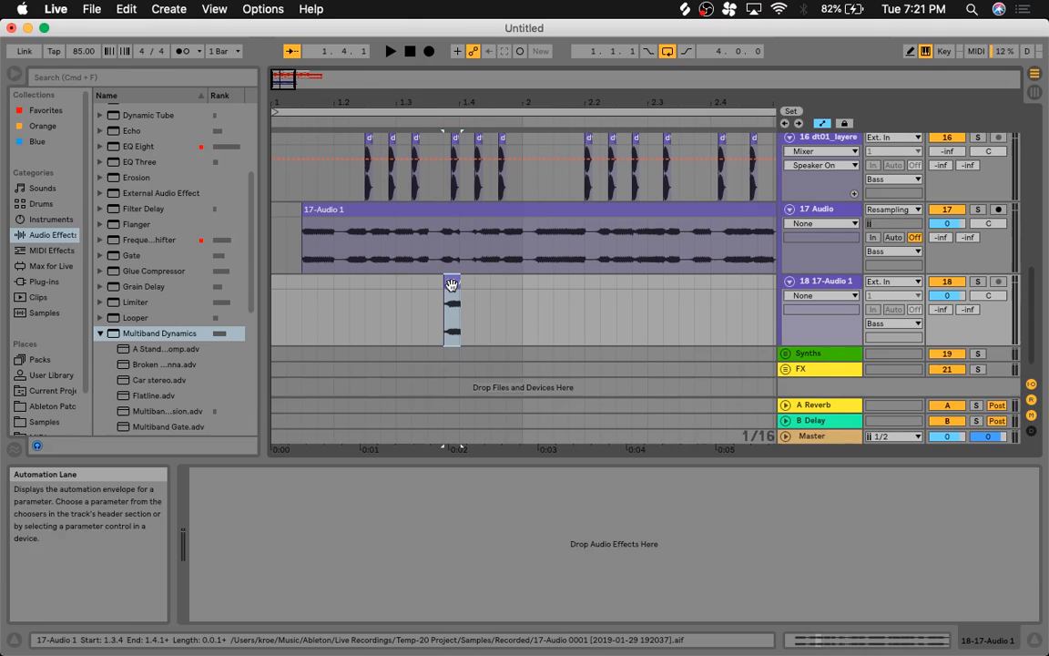
left_click(451, 284)
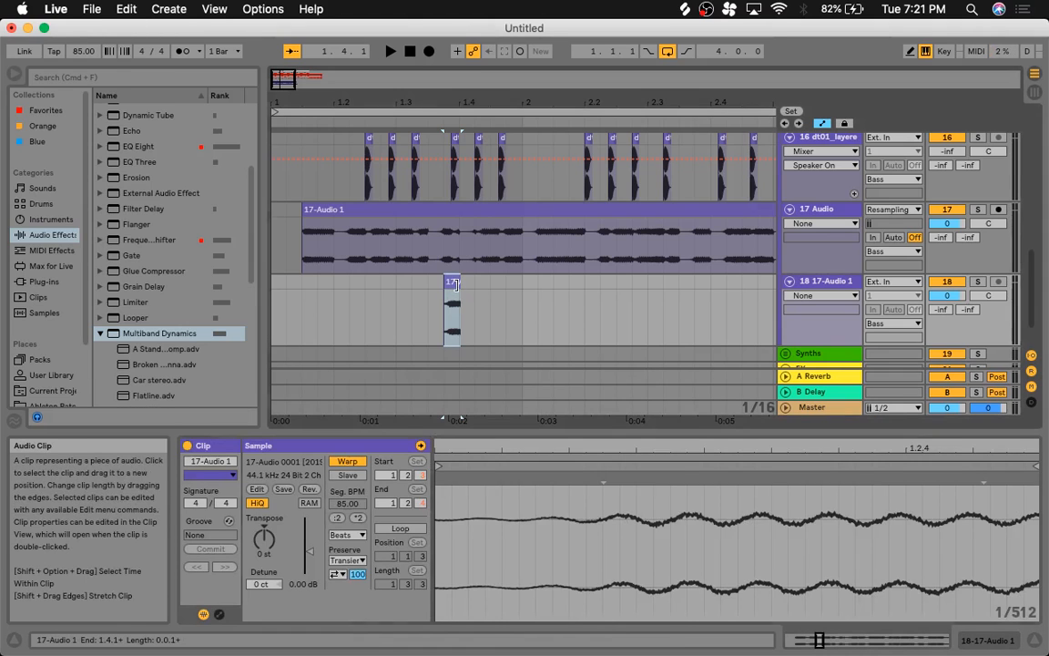
left_click_drag(461, 283, 458, 283)
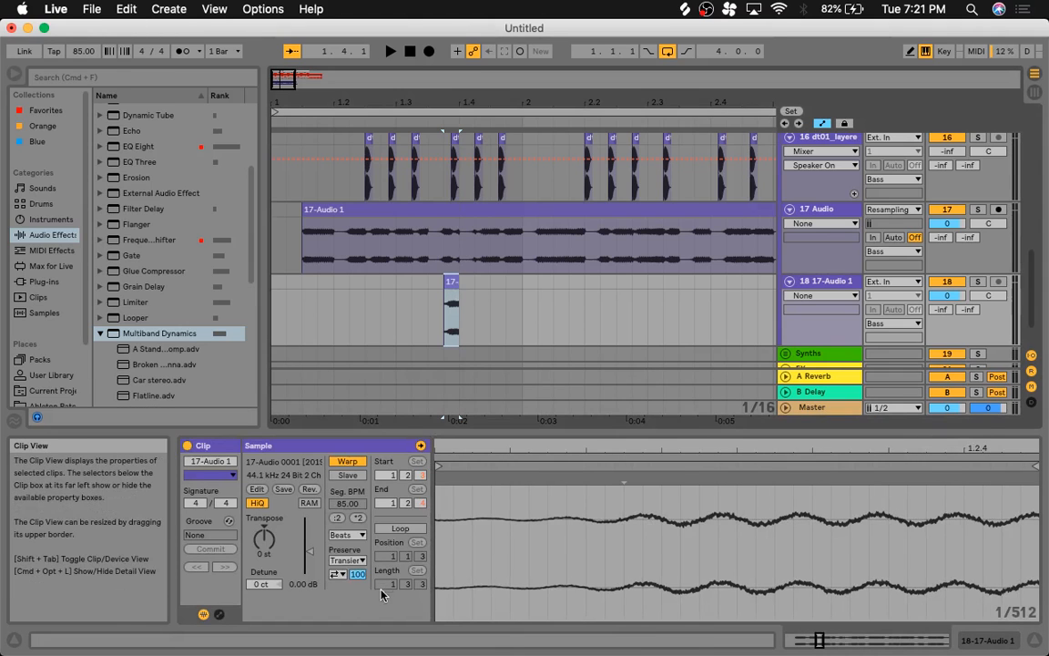
Step: Reverse the consolidated slice, with its clip gain at -11.9 dB, and set its warp mode to Complex
left_click(313, 490)
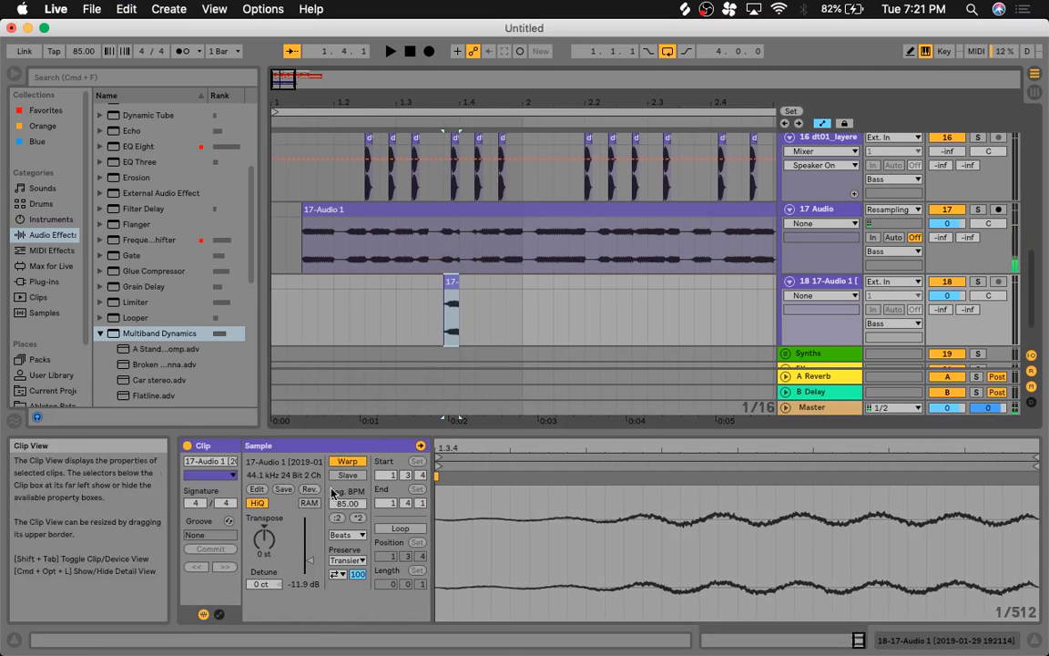
left_click(348, 535)
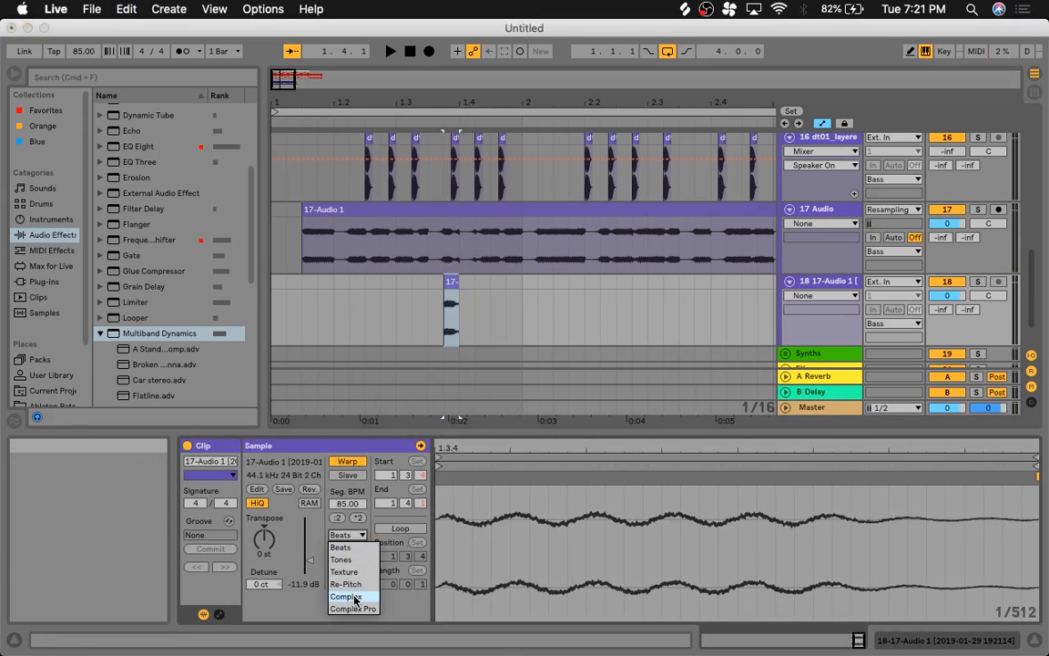
left_click(352, 597)
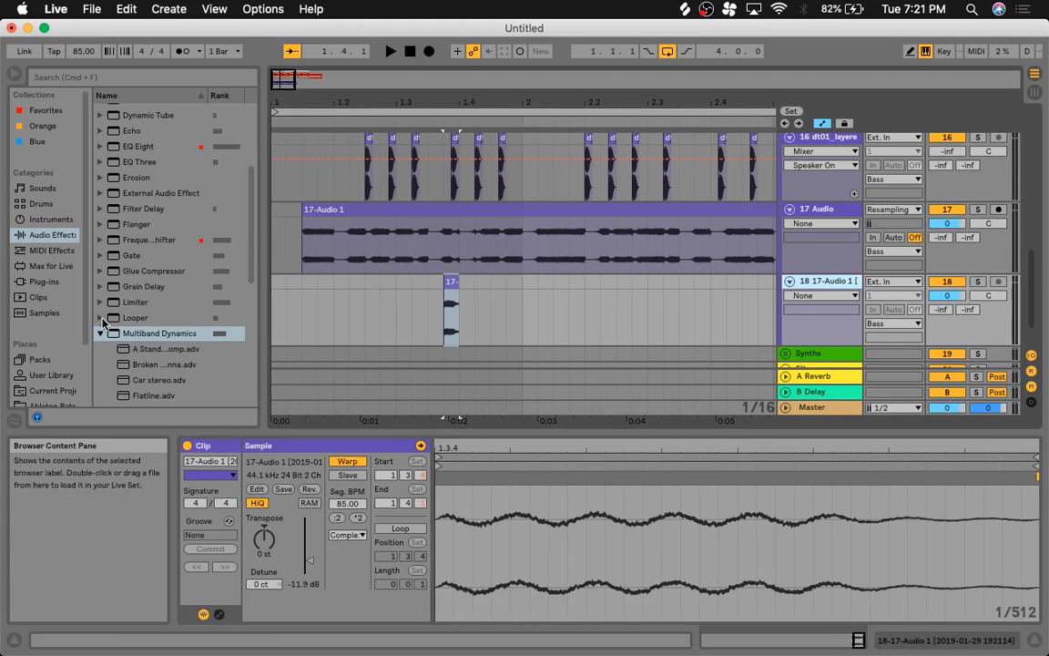
Step: Add the ValhallaRoom plug-in to track 18 with a decay of 9.56 s and a high cut of 11770 Hz
scroll(103, 323, "down", 6)
left_click(42, 281)
scroll(193, 297, "down", 5)
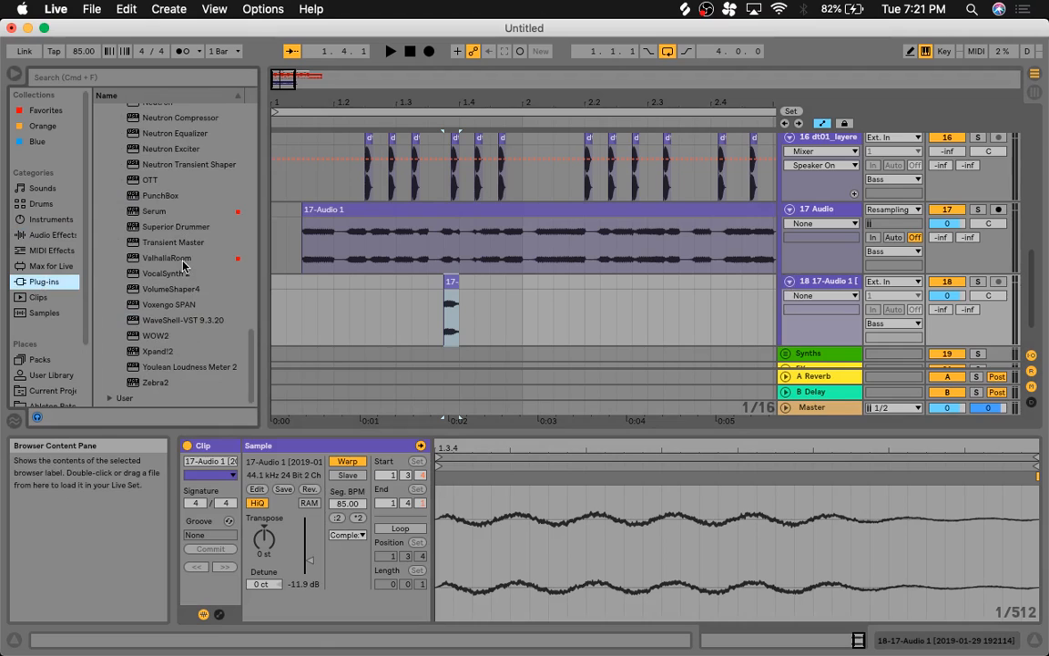
double_click(178, 260)
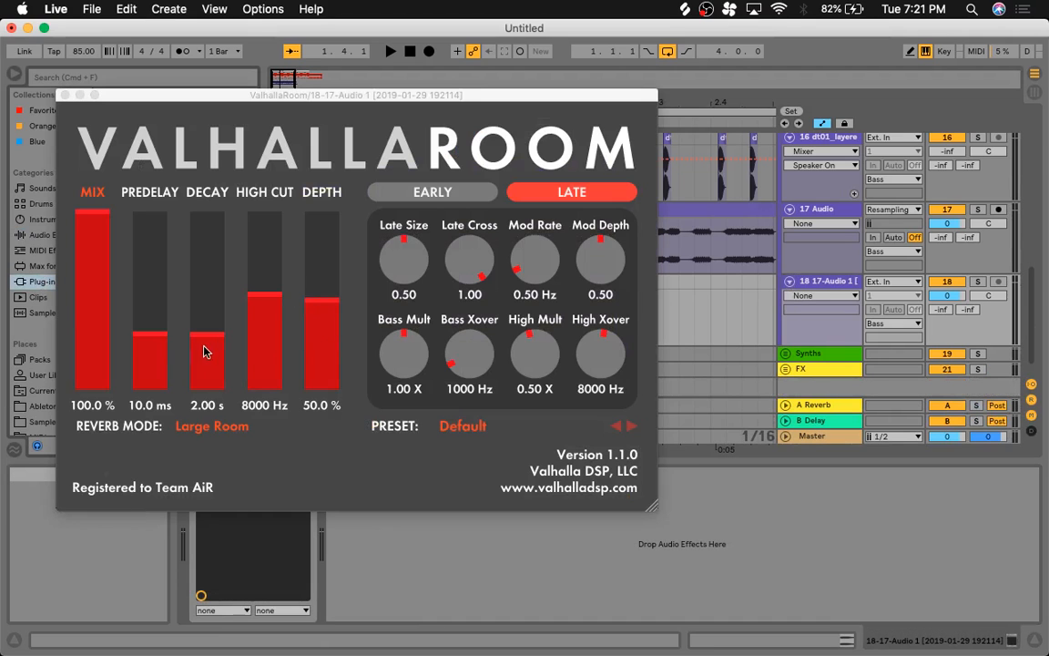
left_click_drag(205, 352, 197, 302)
left_click_drag(264, 294, 265, 248)
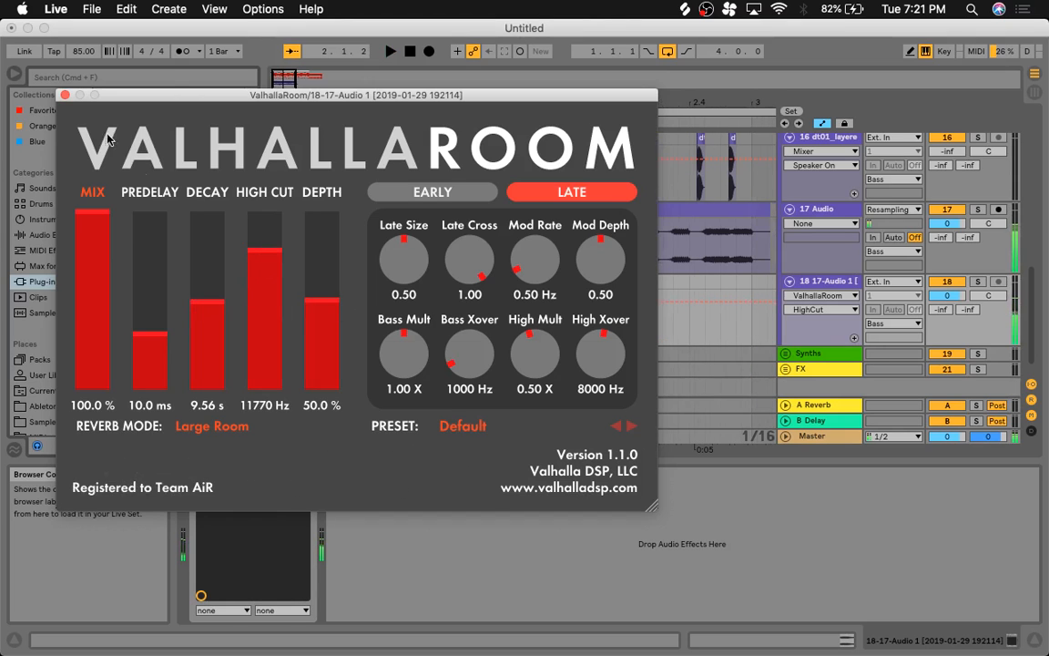
left_click(65, 95)
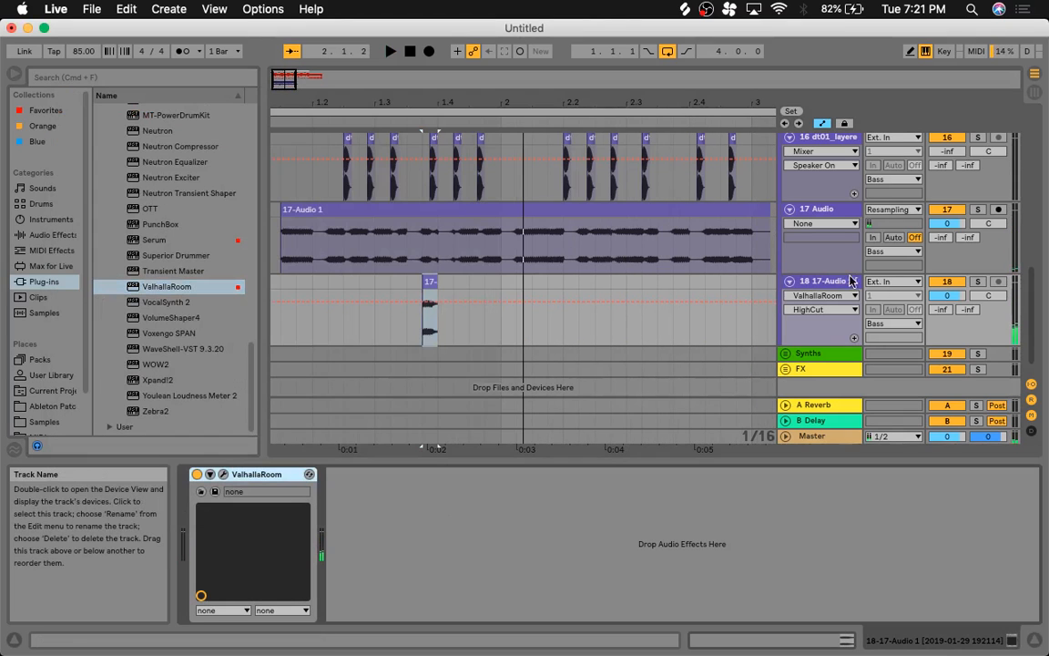
Step: Solo track 18 and audition the reversed slice with its reverb, checking the ValhallaRoom settings
left_click(978, 283)
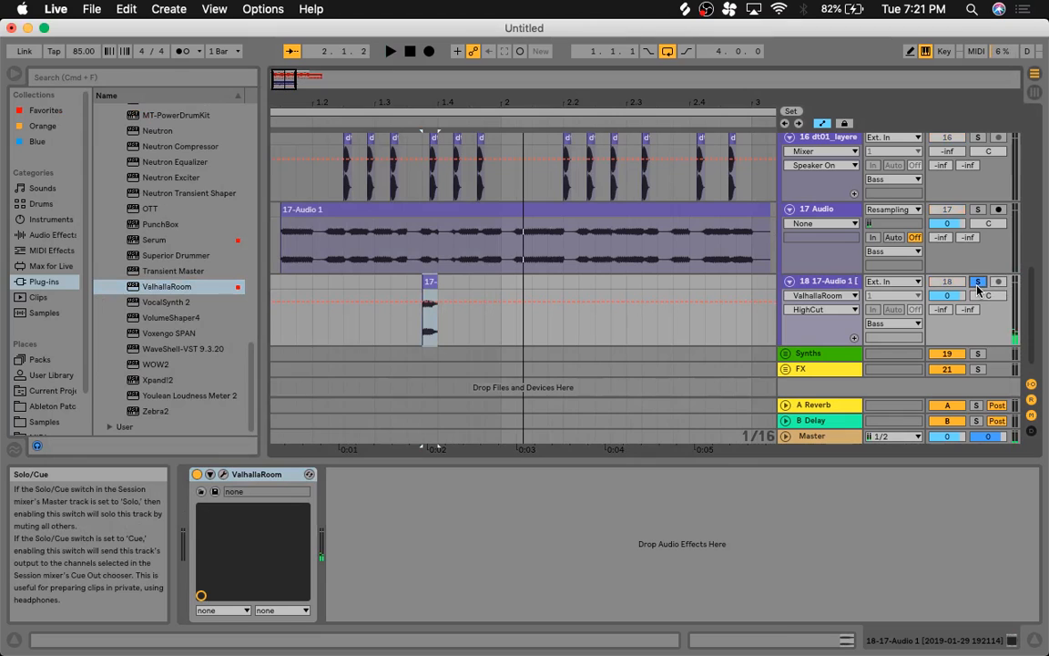
key("space")
key("space")
key("space")
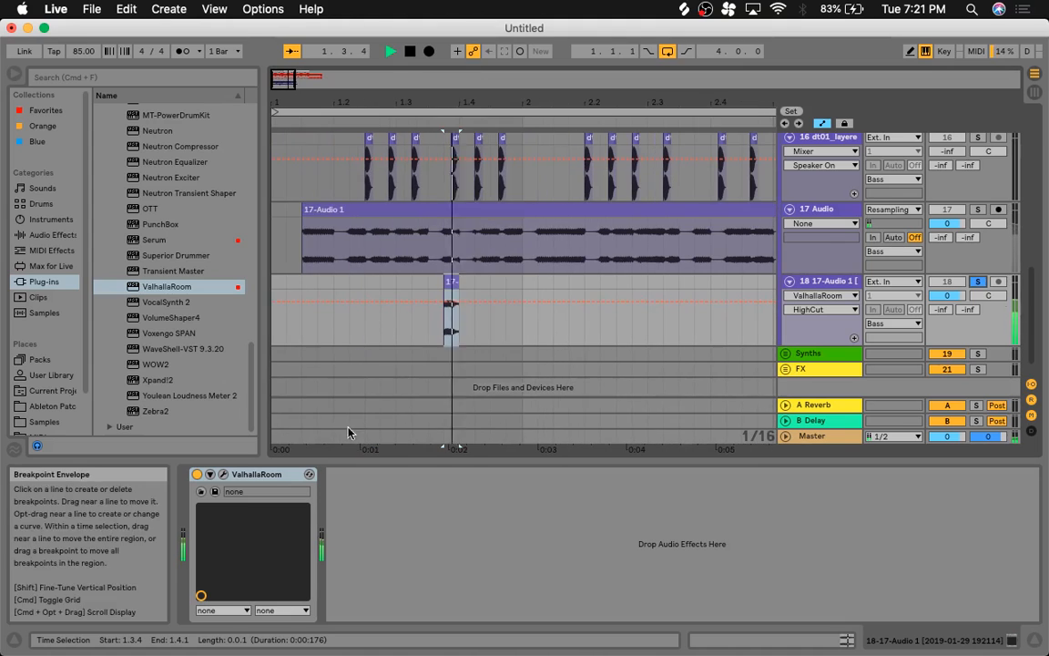
key("space")
left_click(223, 475)
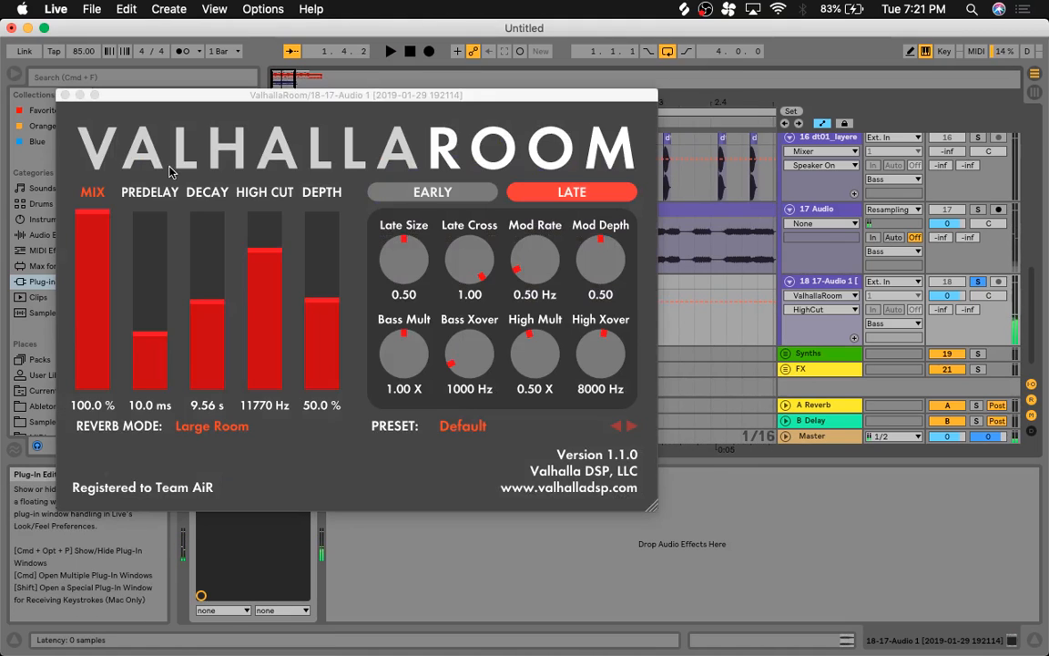
left_click(60, 95)
left_click(65, 95)
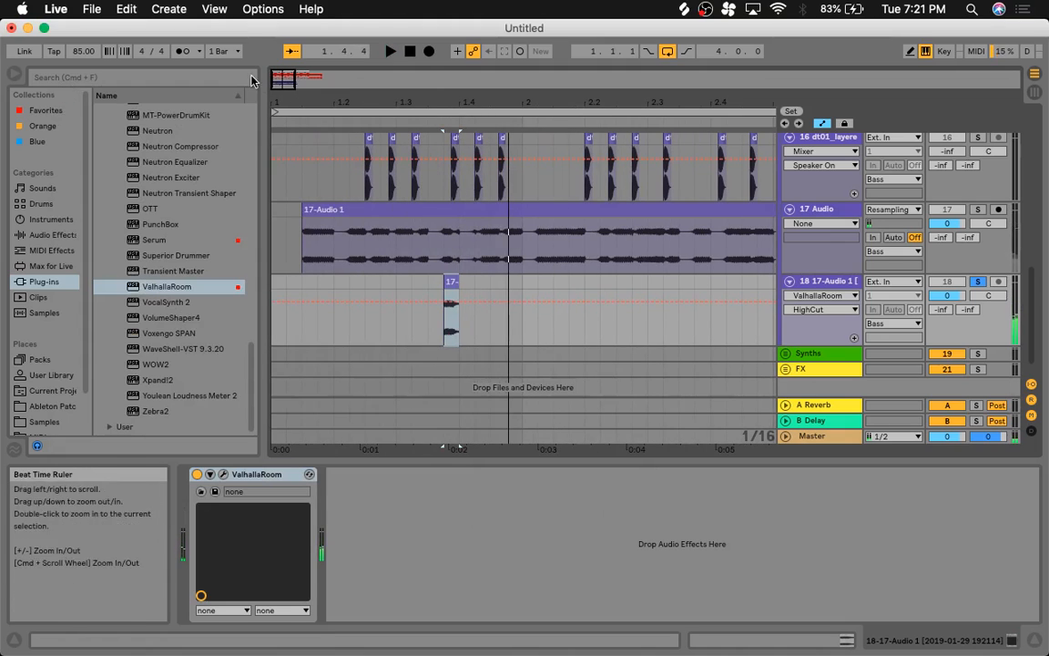
Step: Freeze track 18 and flatten it to audio with the reverb tail
right_click(819, 283)
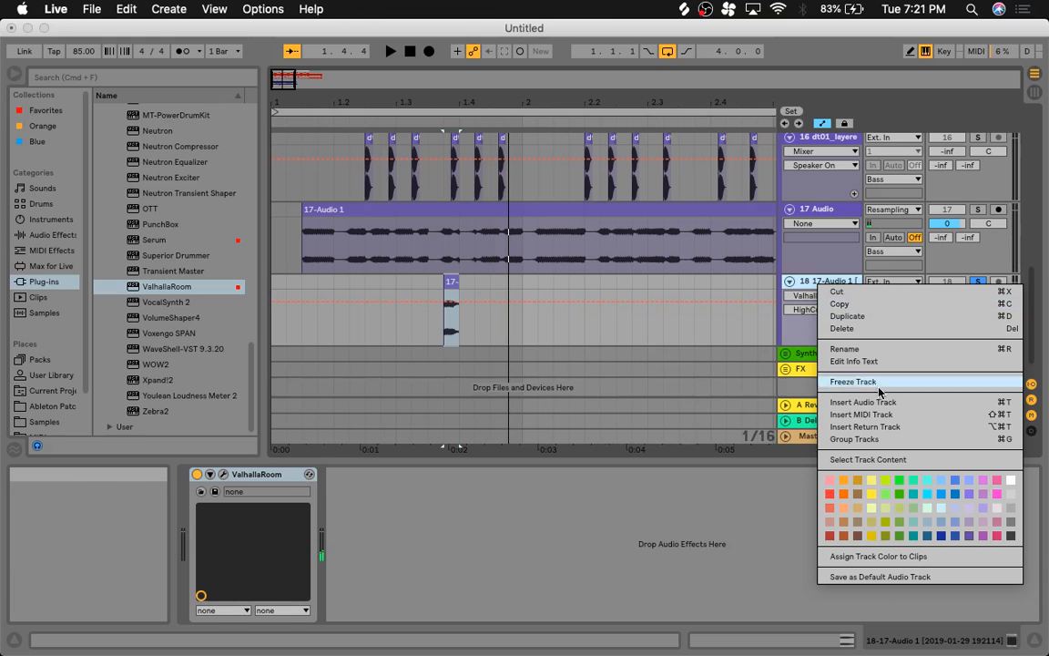
left_click(865, 382)
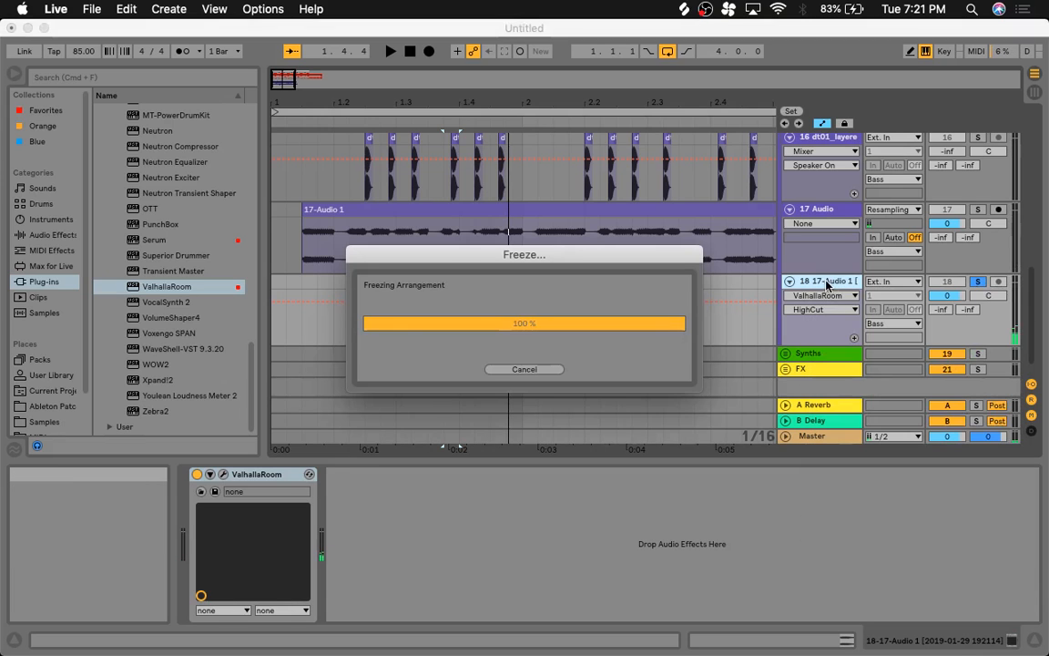
right_click(827, 285)
left_click(891, 393)
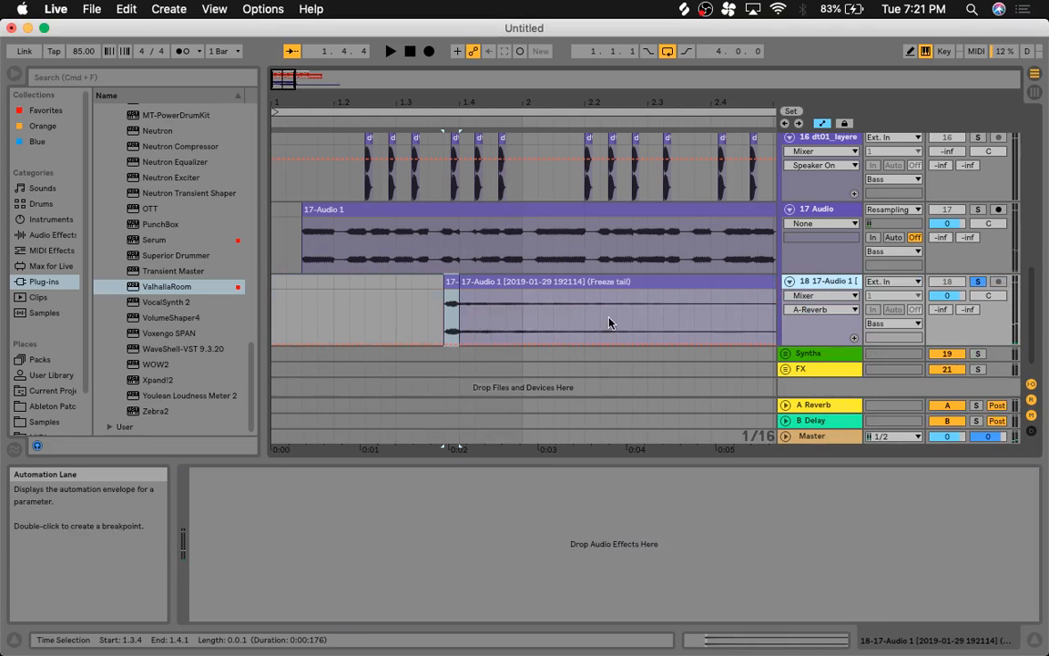
Step: Extend the flattened slice clip over its freeze tail to 3.3.1 and delete the remaining tail on track 18
left_click_drag(300, 94, 298, 260)
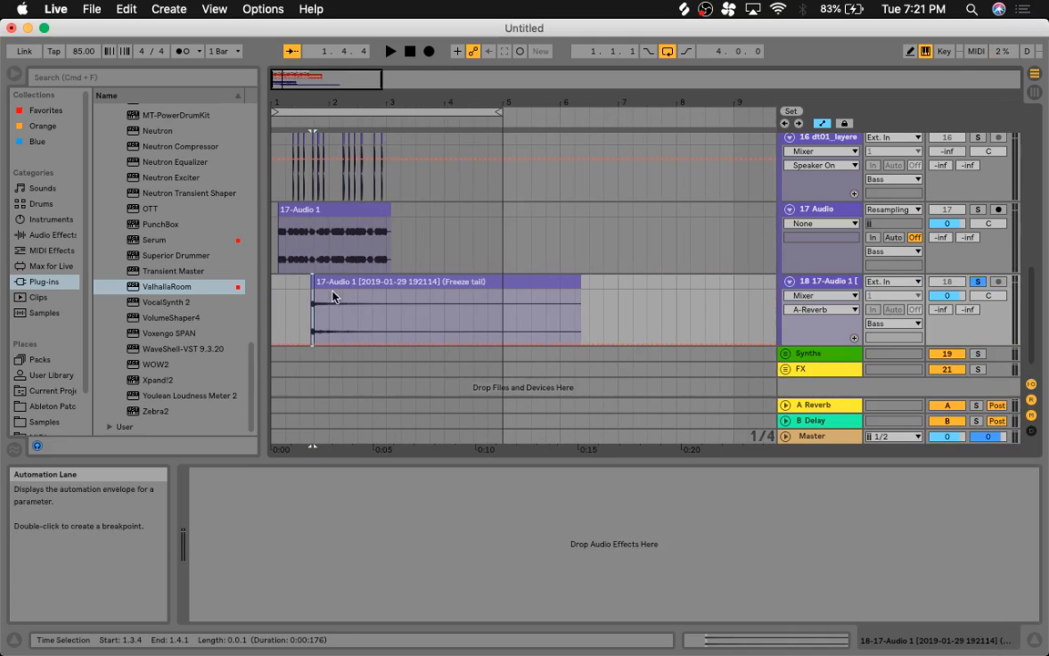
left_click_drag(311, 100, 346, 228)
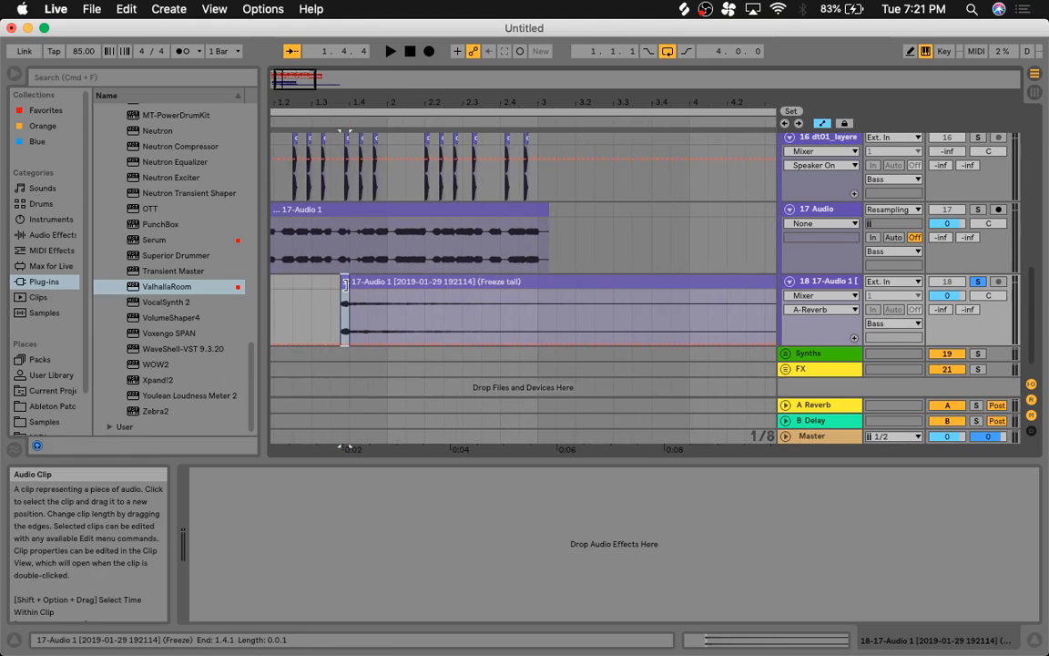
left_click_drag(346, 285, 615, 300)
left_click(646, 287)
key("Delete")
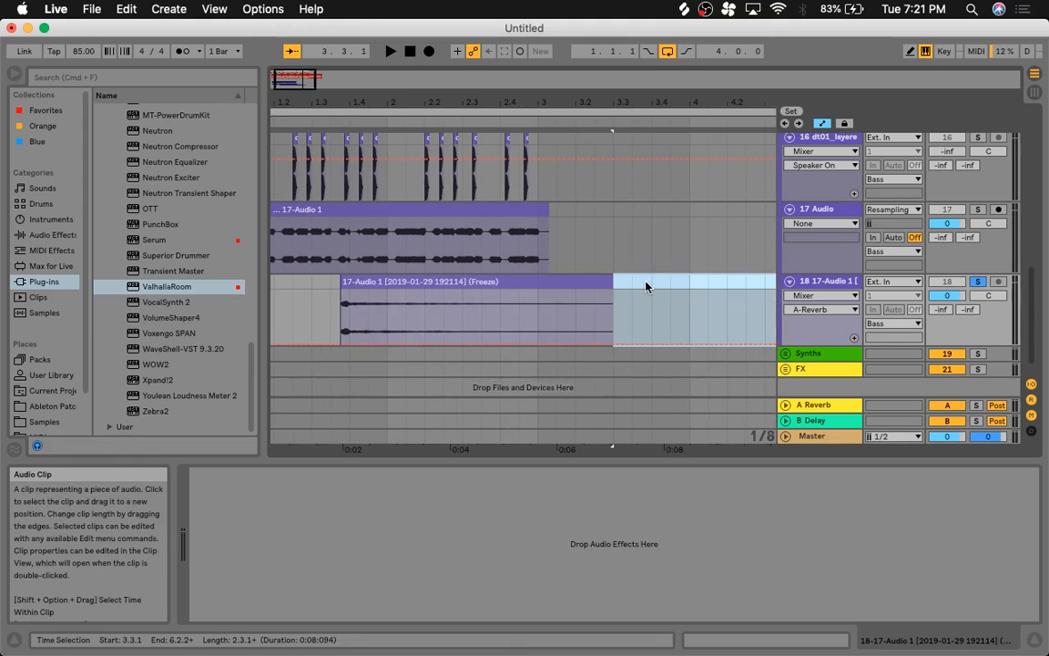
Step: Place the flattened clip on track 18 so it spans 3.1.1 to 5.1.1, and audition it
left_click_drag(305, 80, 310, 45)
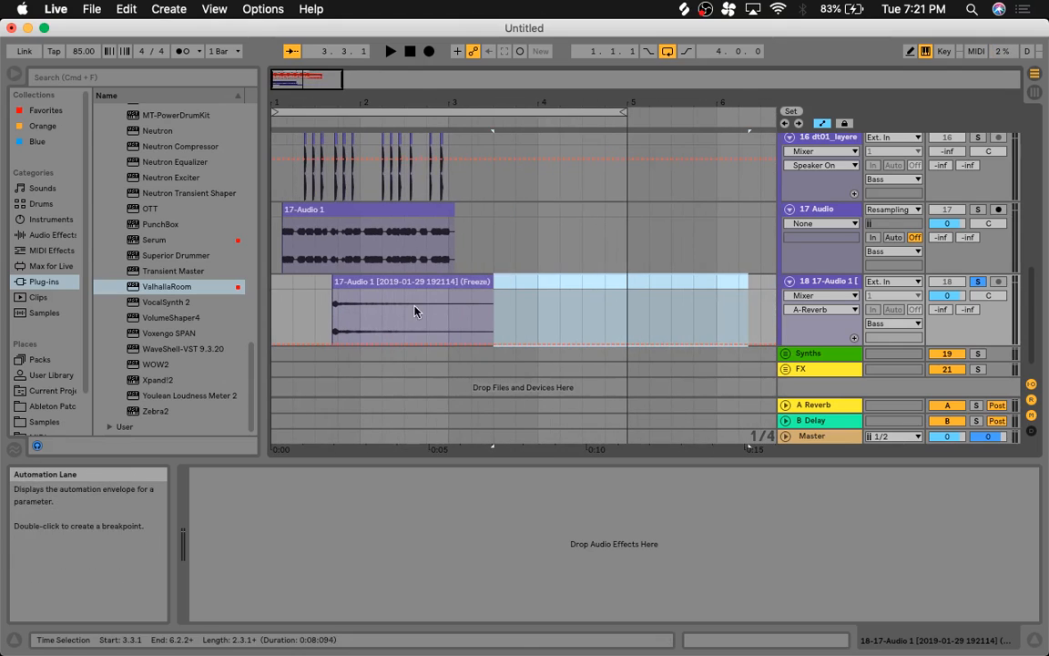
left_click_drag(414, 311, 588, 294)
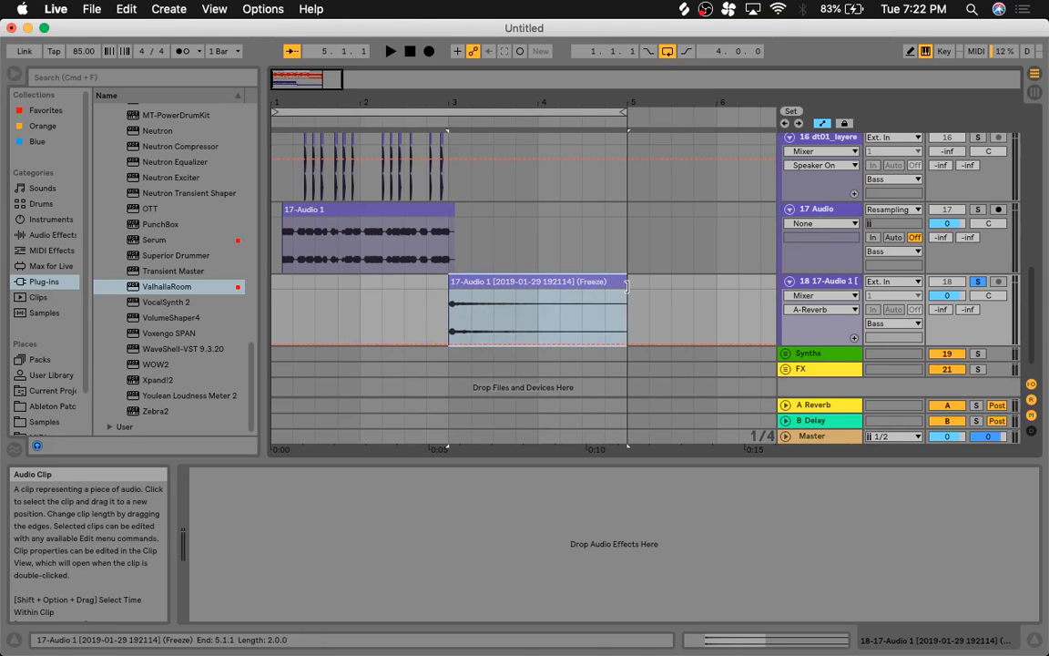
double_click(602, 282)
key("space")
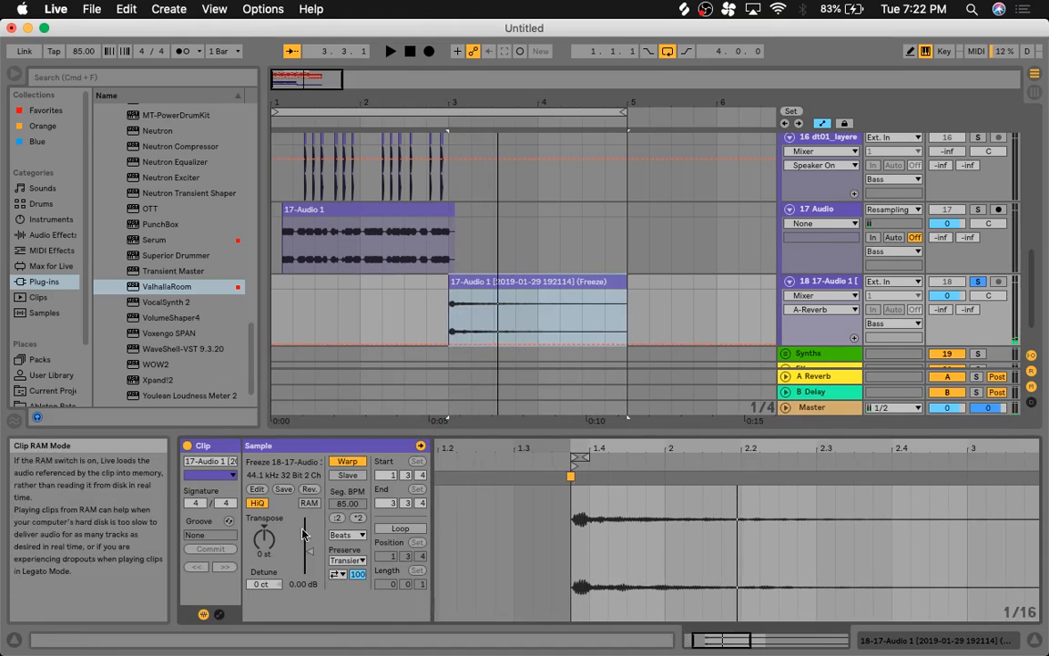
Step: Add the OTT plug-in to track 18 and set its depth to 96 % during playback
left_click(831, 284)
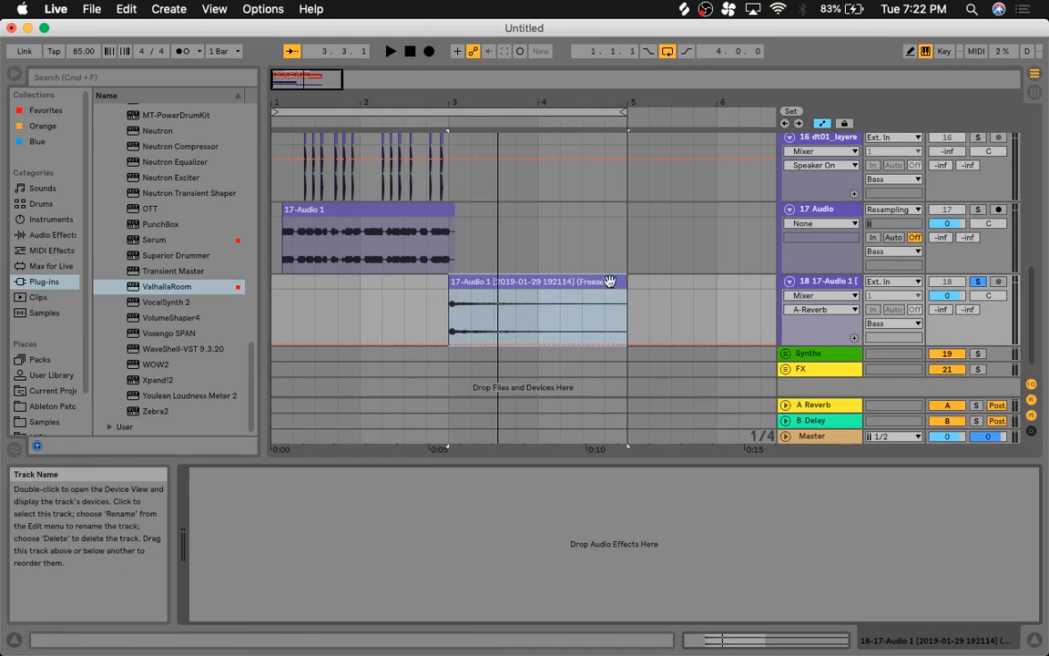
left_click(155, 209)
key("space")
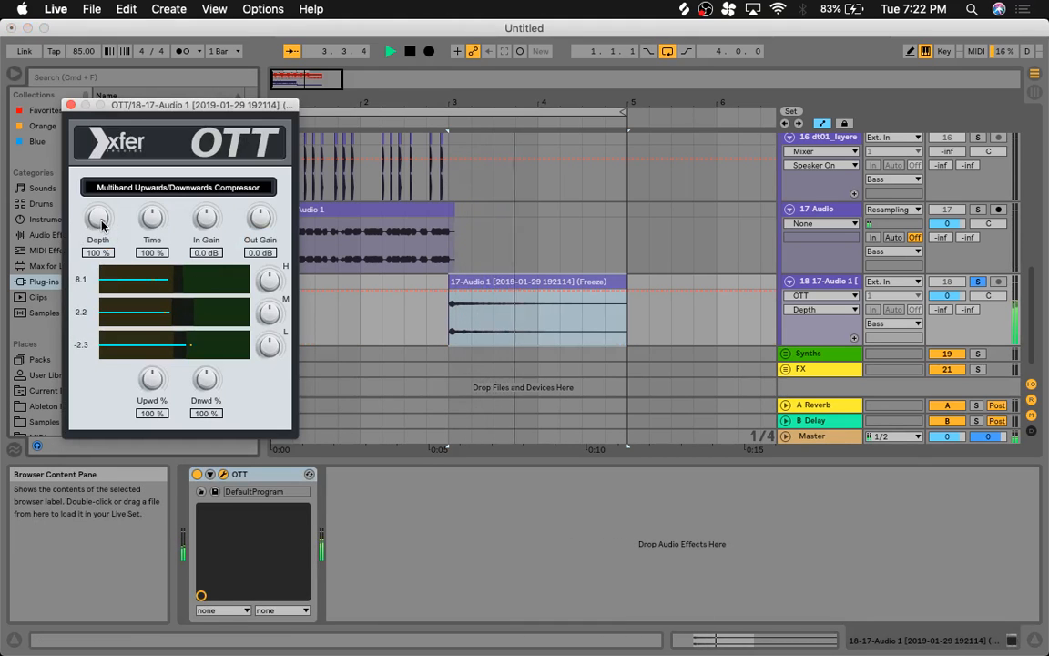
left_click_drag(102, 224, 103, 231)
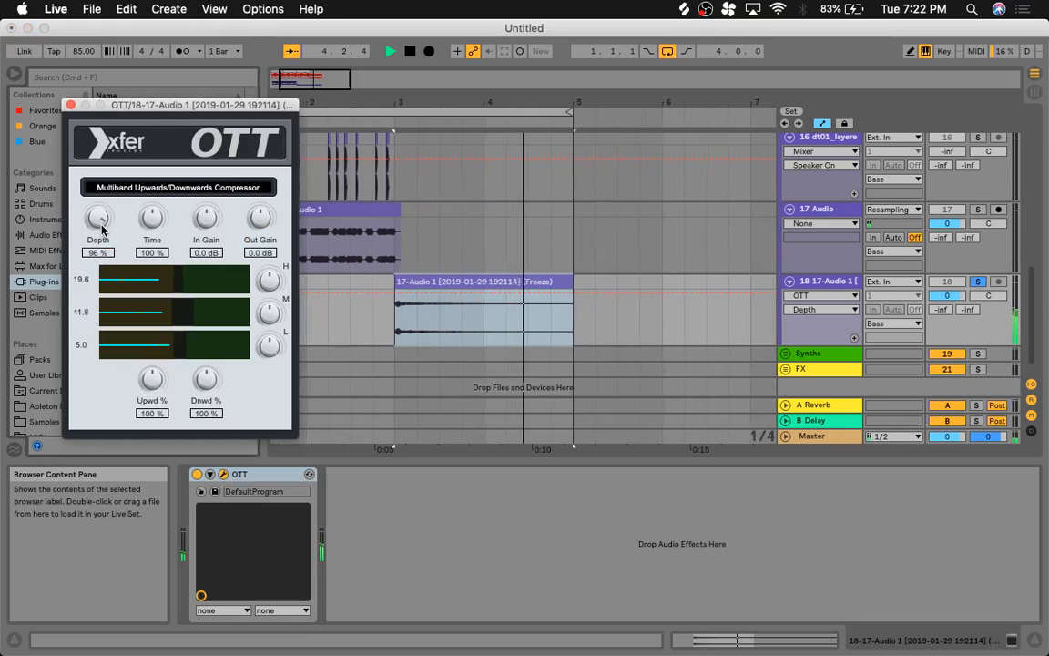
key("space")
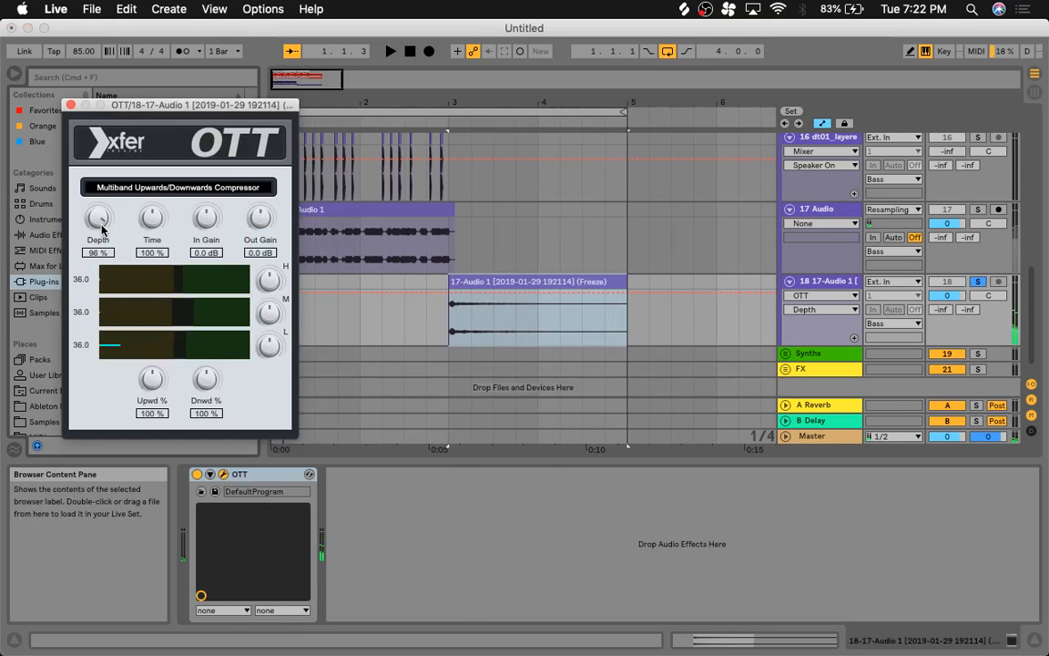
left_click(71, 105)
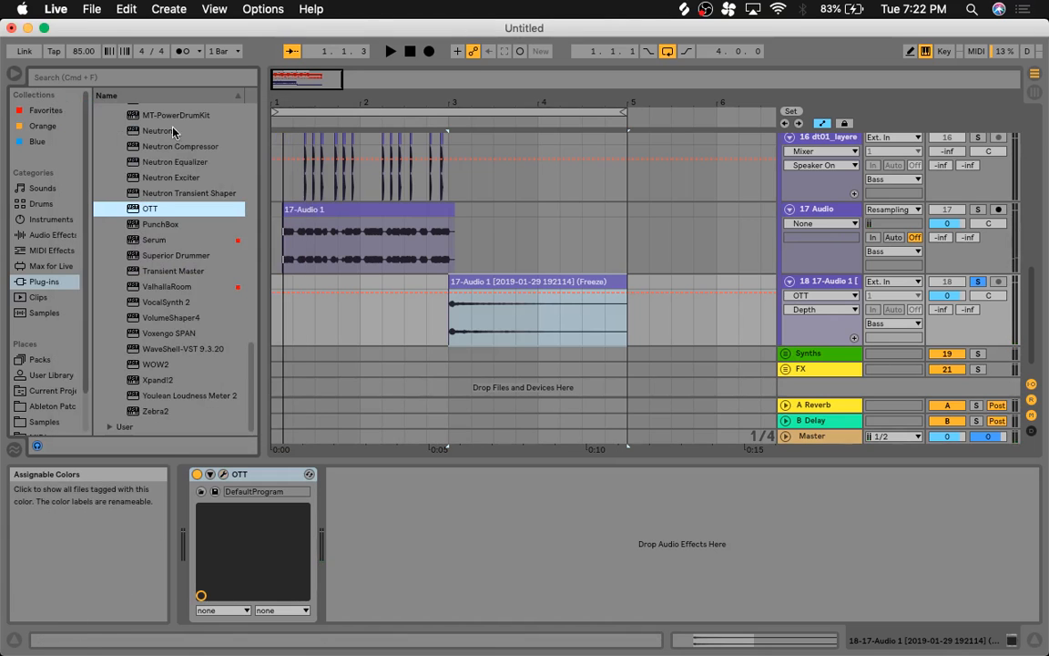
Step: Shift the flattened clip to start at 3.4.1 and trim its end to 5.1.1
mouse_move(617, 287)
left_mouse_down()
mouse_move(601, 288)
mouse_move(623, 281)
left_mouse_up()
left_click(485, 253)
key("space")
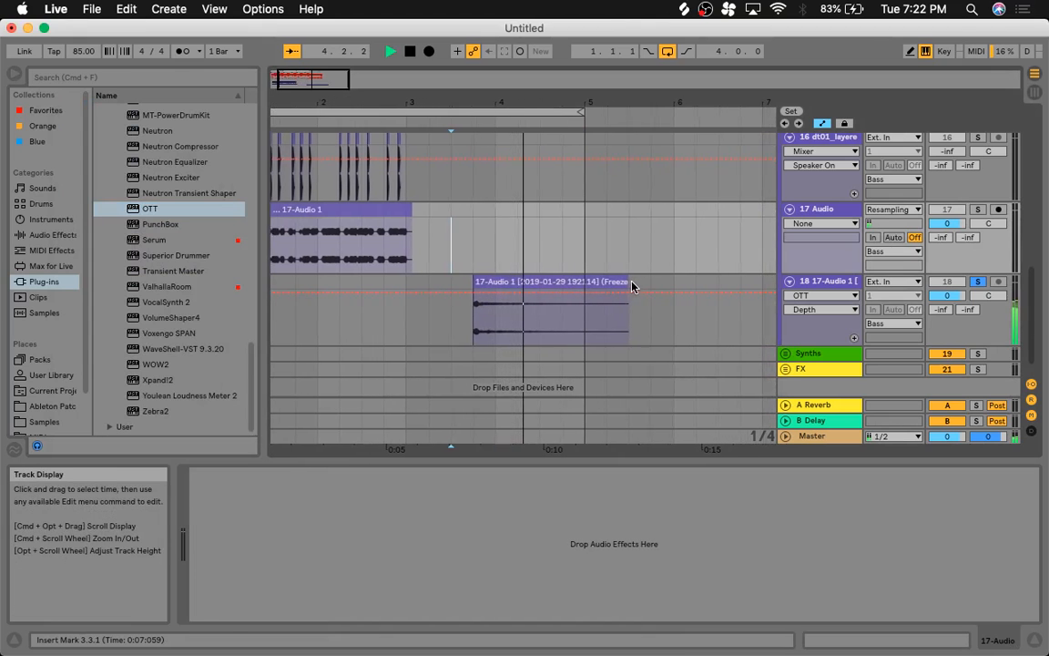
key("space")
left_click_drag(620, 285, 577, 283)
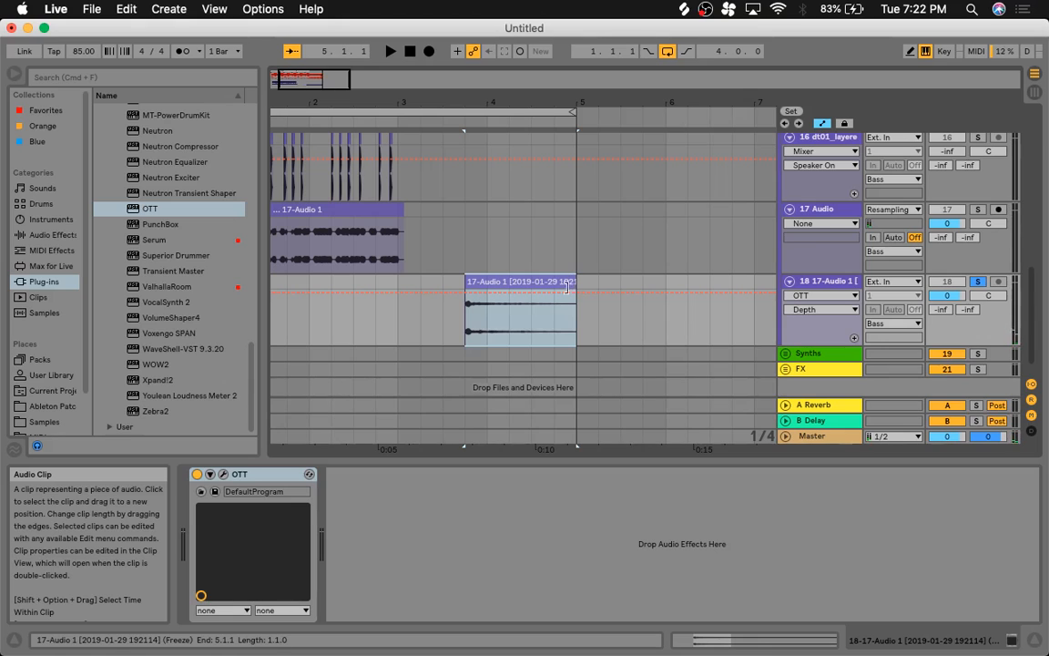
Step: Give the clip on track 18 a short fade-out at its end and play it back from 3.3.1
left_click(822, 123)
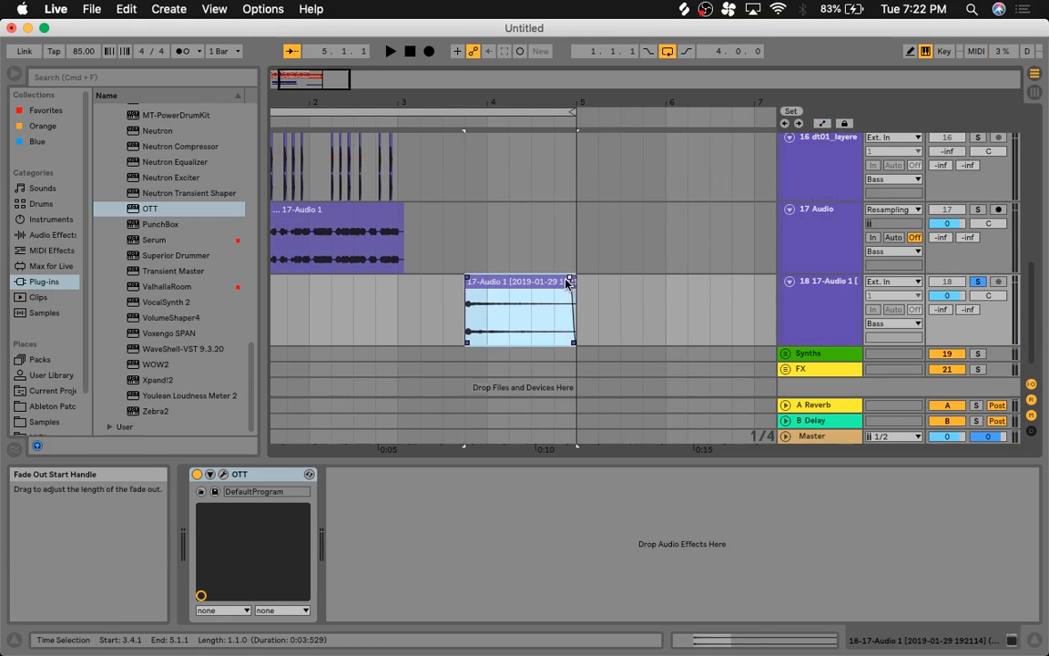
left_click(444, 258)
key("space")
scroll(557, 259, "up", 6)
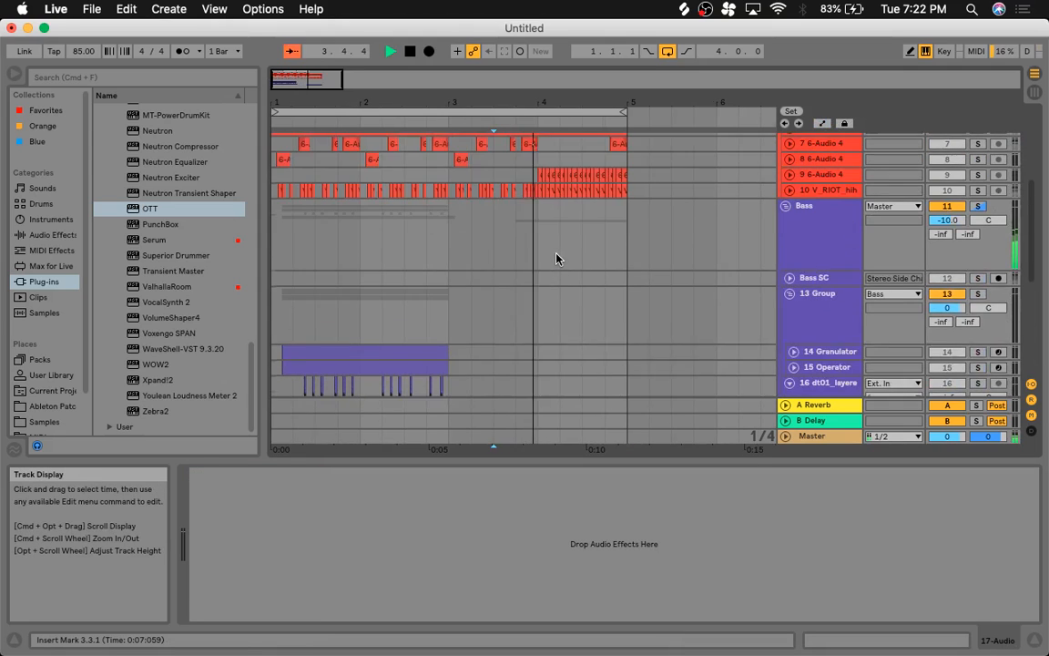
scroll(557, 258, "down", 3)
scroll(557, 259, "down", 3)
Step: Move the Compressor sidechained from 9-6-Audio 4 from 13 Group to track 18, placing it after OTT
left_click(840, 335)
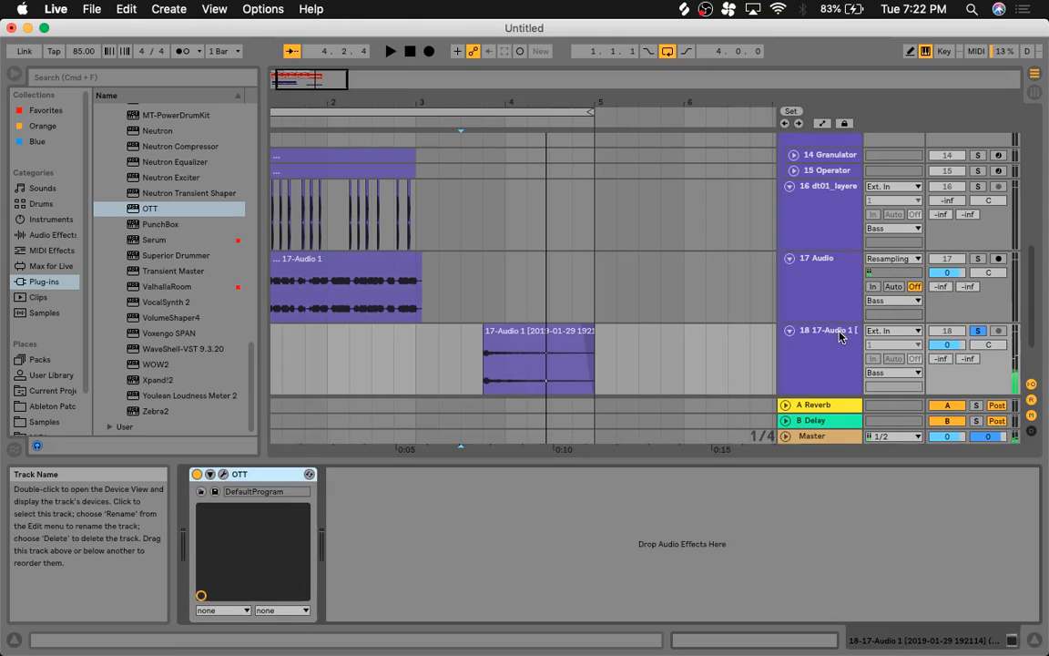
left_click(831, 209)
scroll(826, 175, "up", 3)
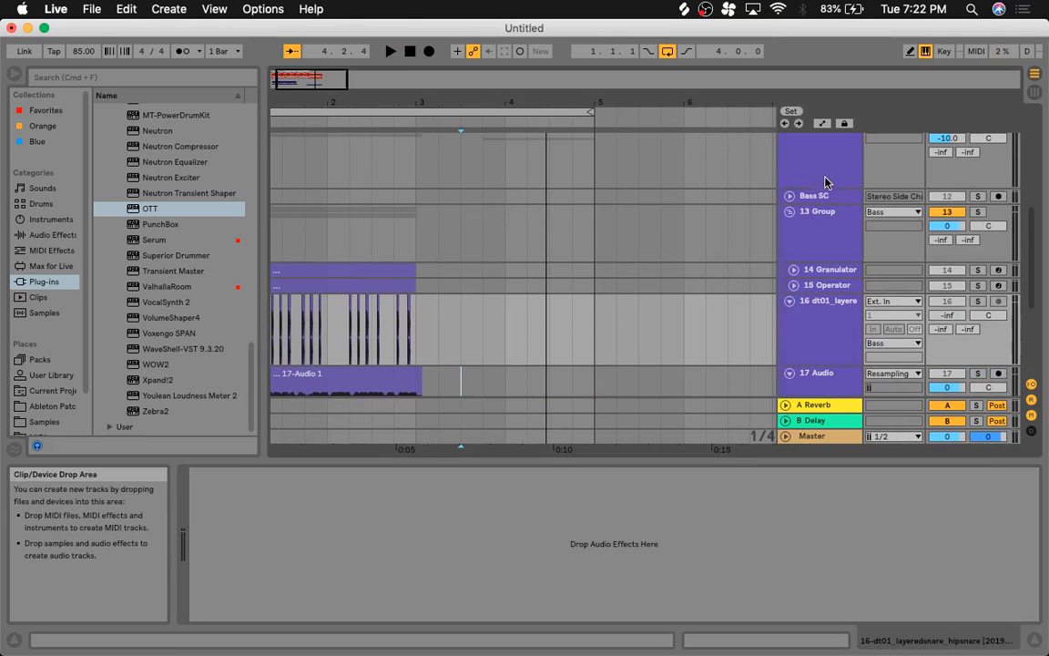
left_click(820, 211)
left_click(824, 481)
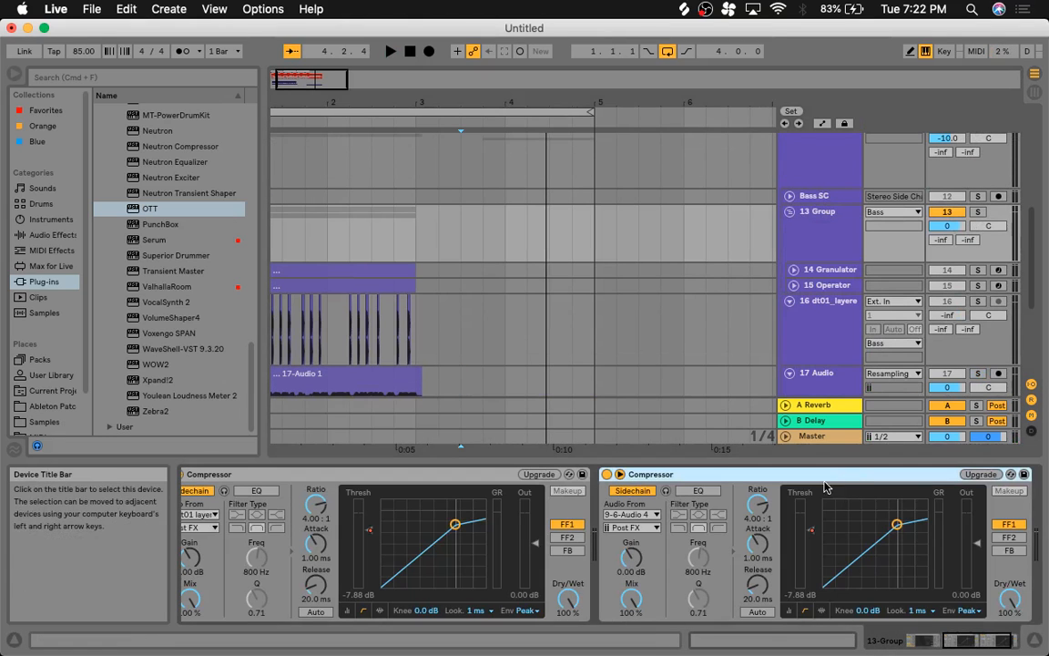
key("super+x")
scroll(791, 344, "down", 5)
left_click(817, 313)
left_click(609, 513)
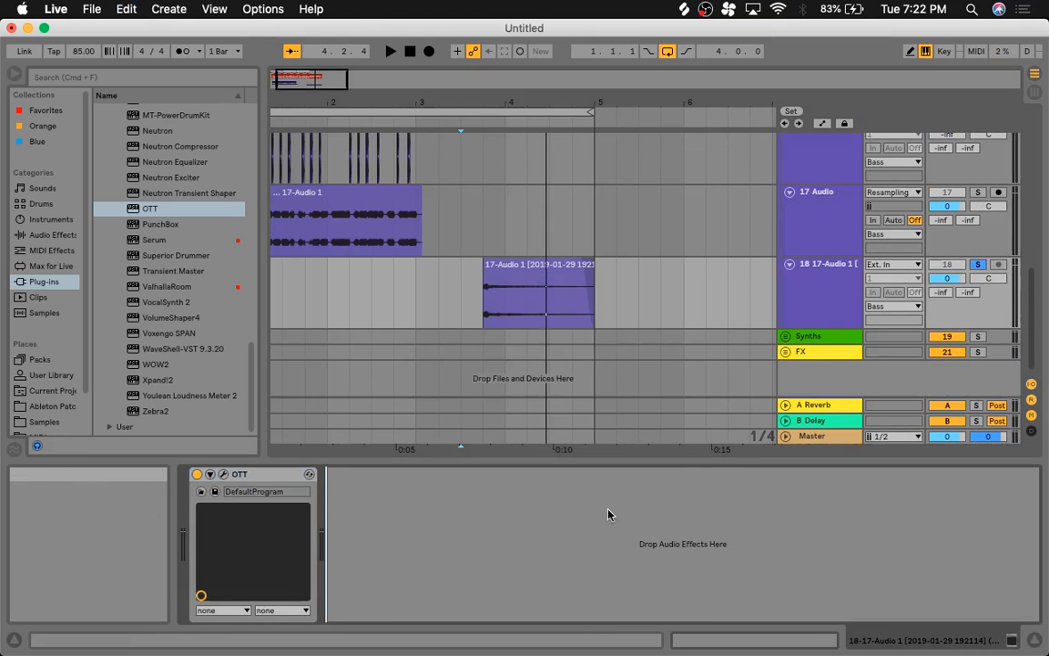
key("super+v")
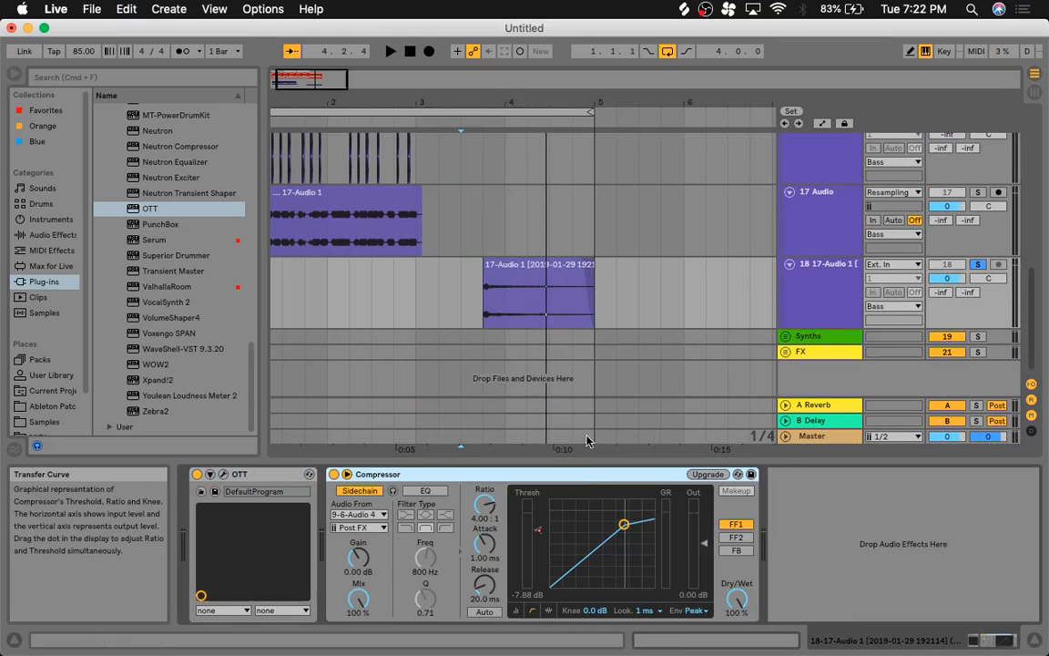
Step: Show the Compressor's threshold automation on track 18 and set the threshold to -22.2 dB
right_click(537, 537)
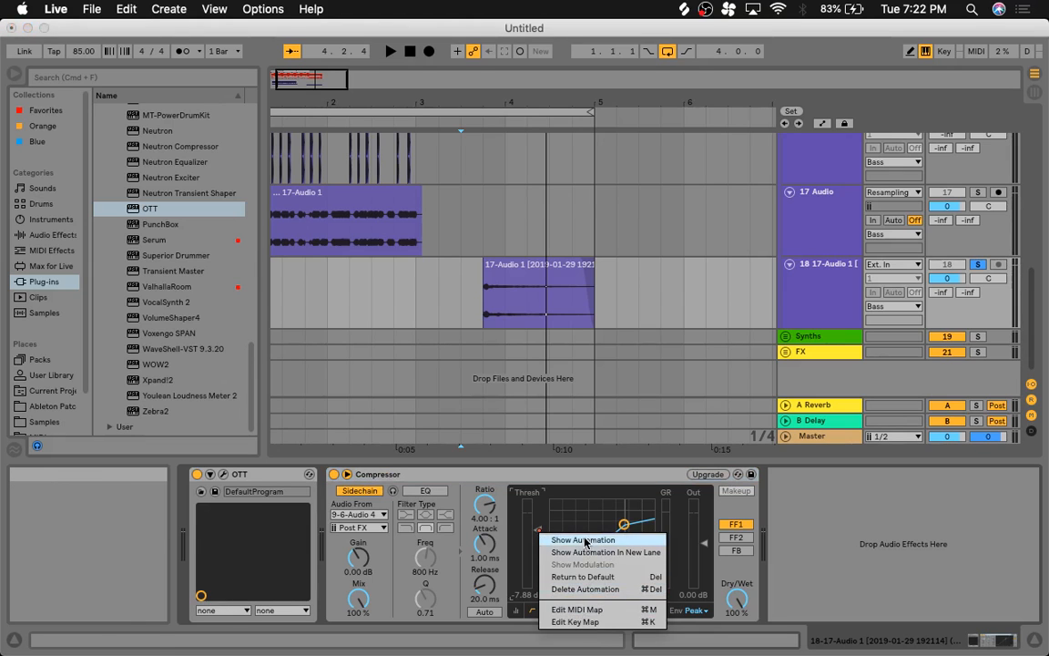
left_click(584, 541)
left_click(403, 293)
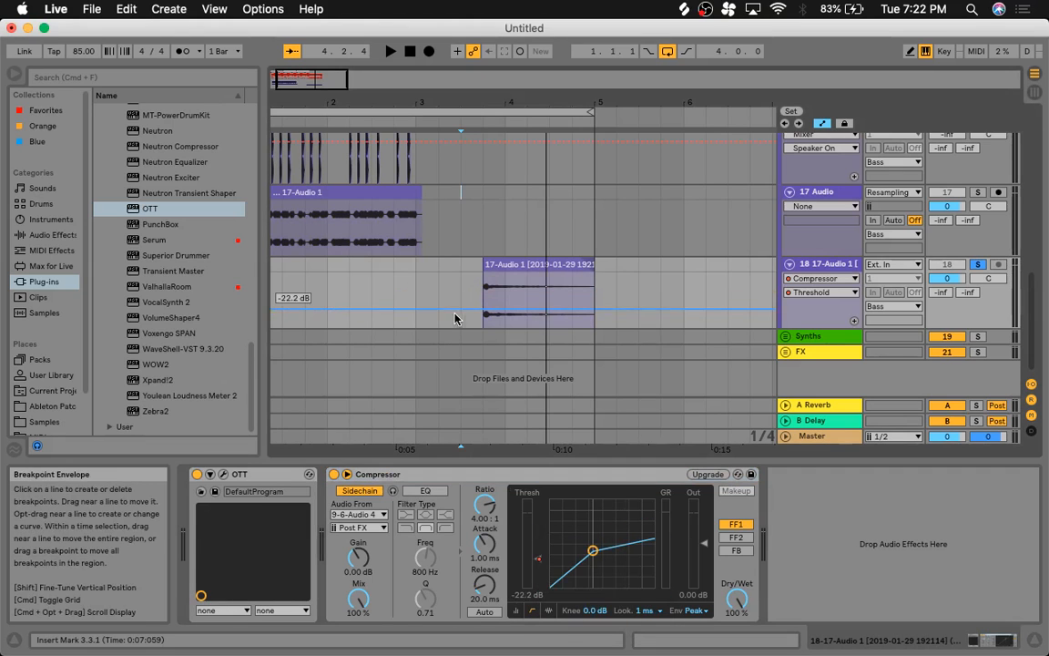
Step: Solo the whole Bass group and play the arrangement back from 3.4.1
left_click(478, 291)
scroll(478, 291, "up", 9)
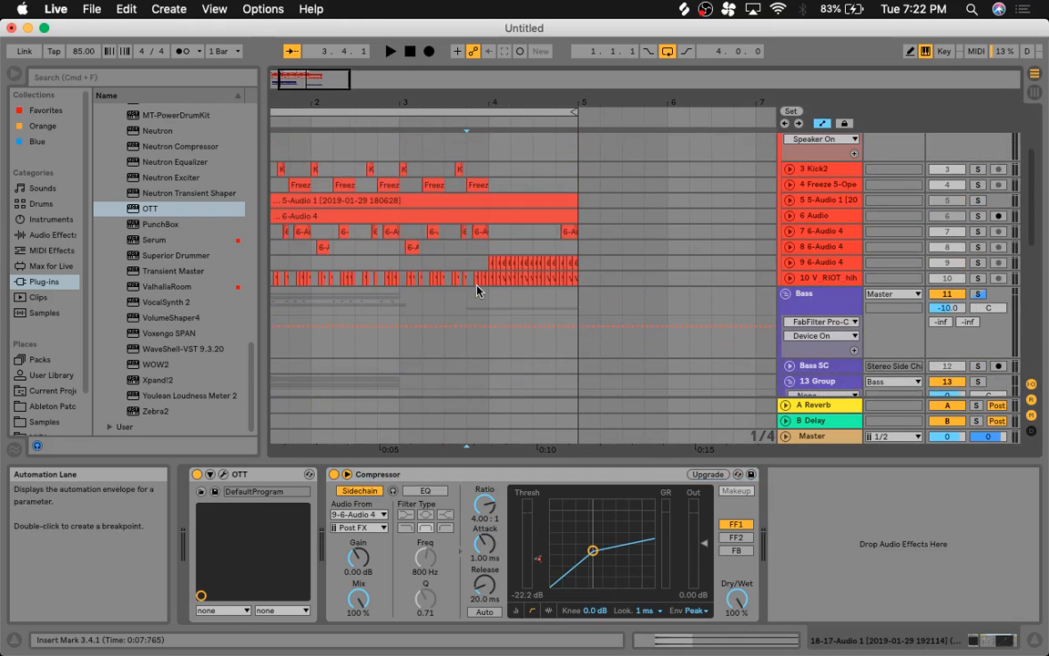
scroll(477, 291, "down", 5)
scroll(477, 291, "up", 5)
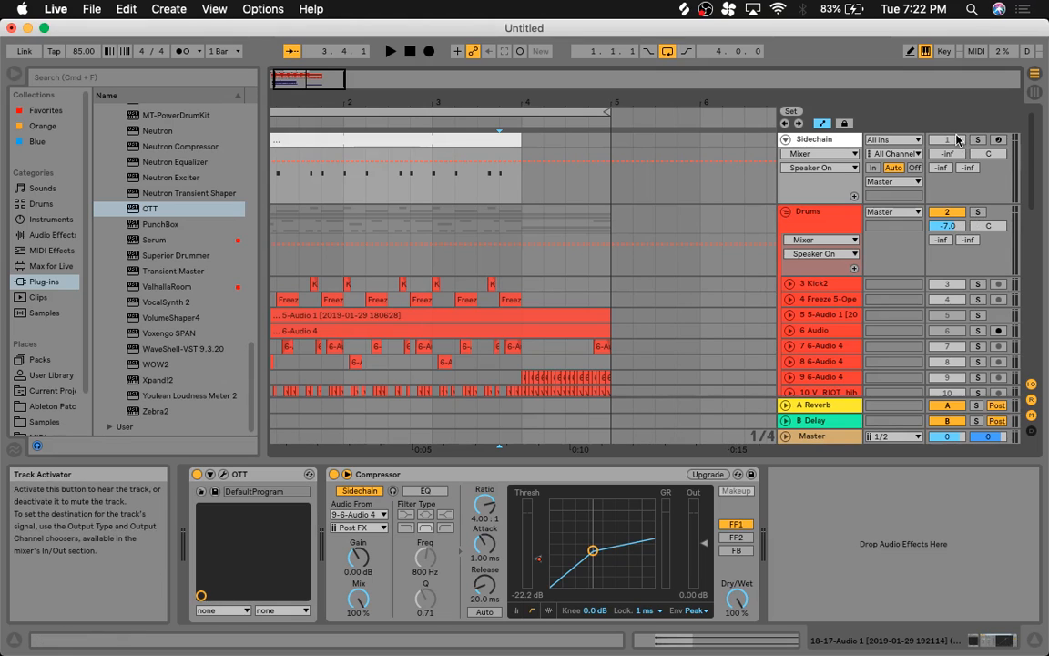
scroll(986, 202, "down", 8)
scroll(988, 215, "up", 1)
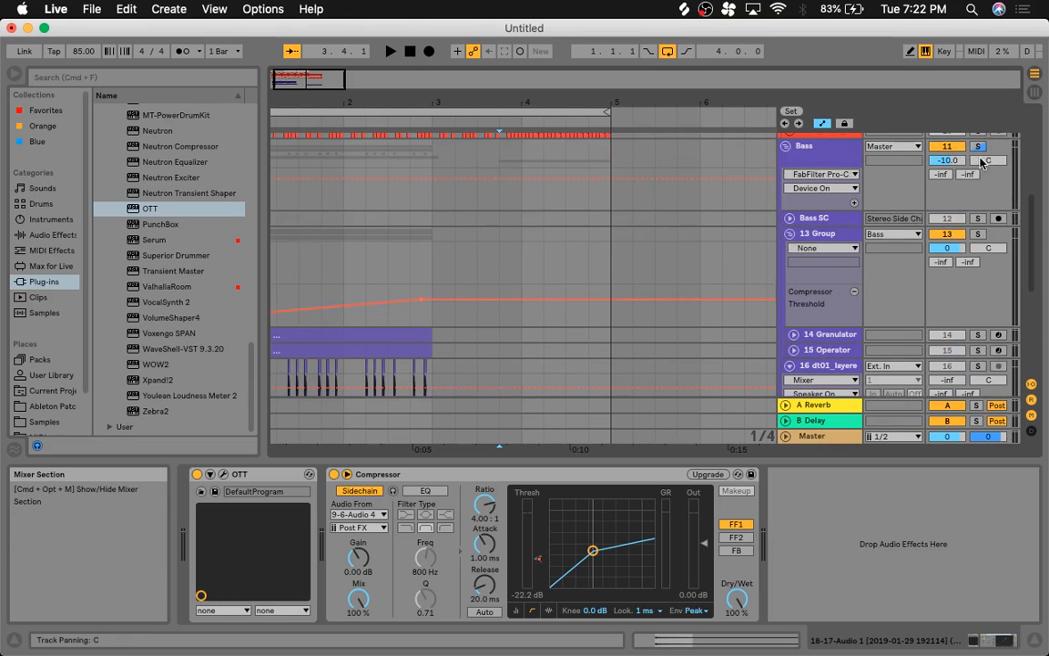
key("space")
left_click(979, 147)
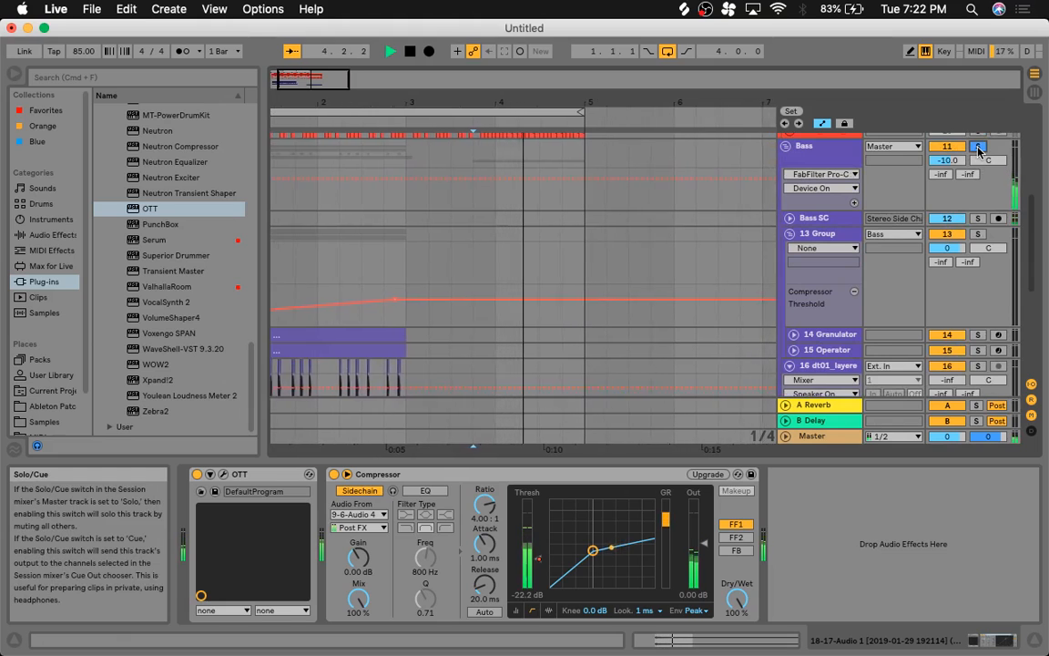
scroll(978, 151, "up", 3)
key("space")
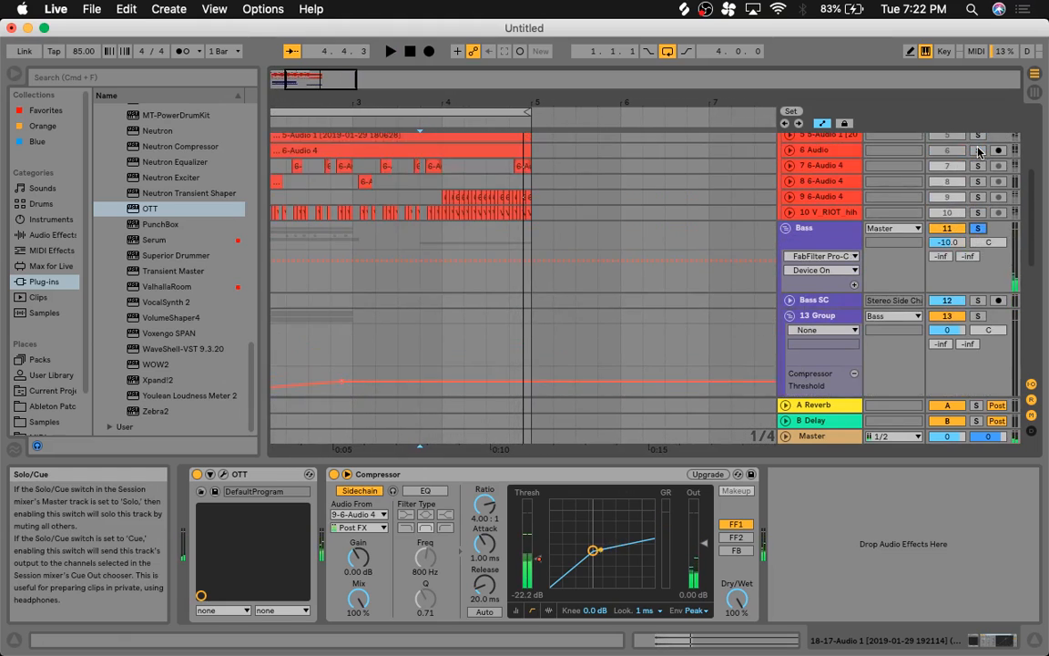
Step: Unsolo the Bass group and listen to the slice together with the drums from 3.4.1
scroll(978, 152, "up", 4)
scroll(915, 305, "down", 5)
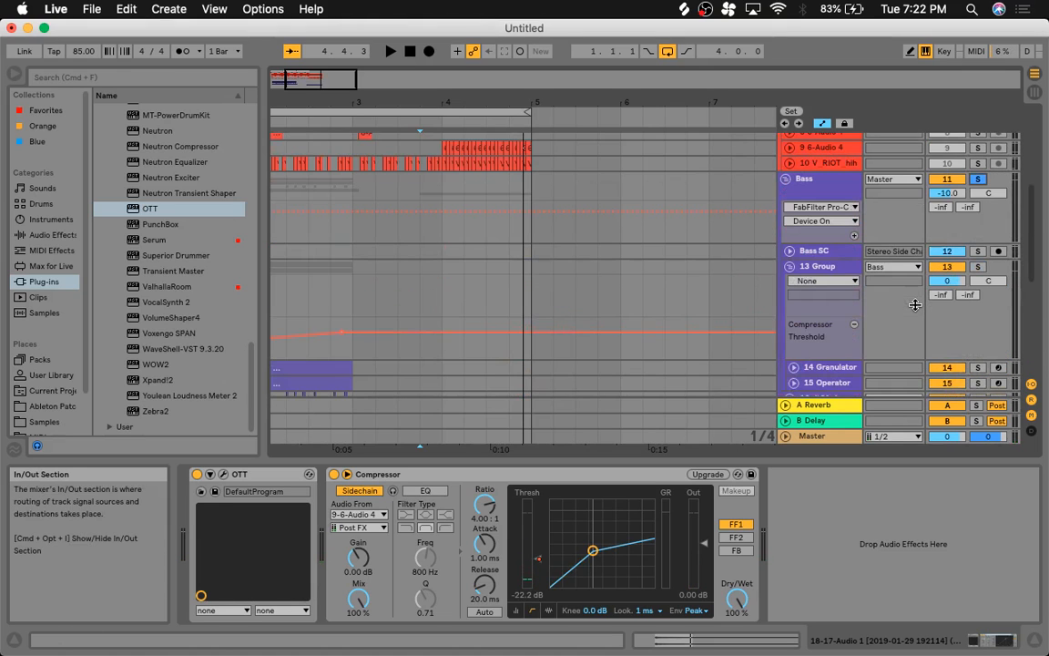
left_click(978, 180)
key("space")
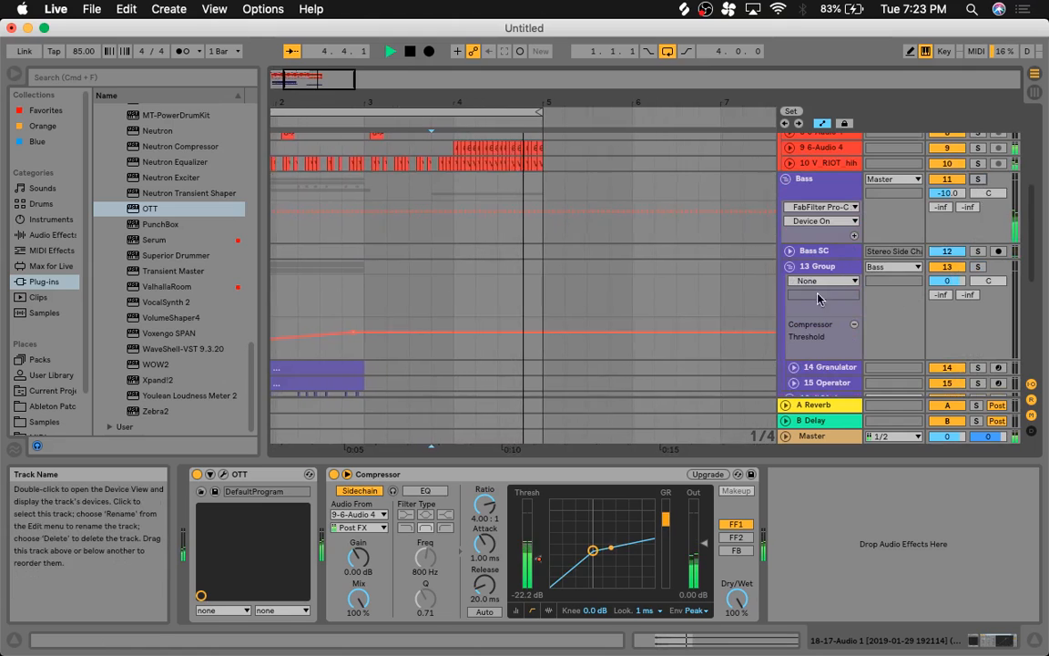
key("space")
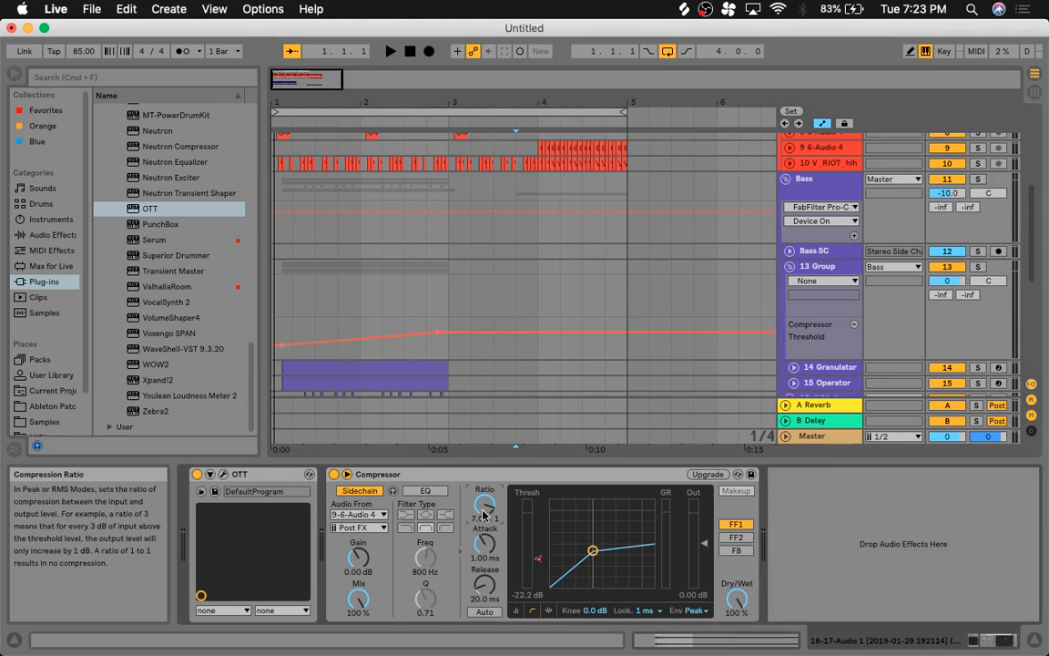
Step: Set track 18's Compressor to a -27.4 dB threshold and an inf:1 ratio, checking it during playback
key("space")
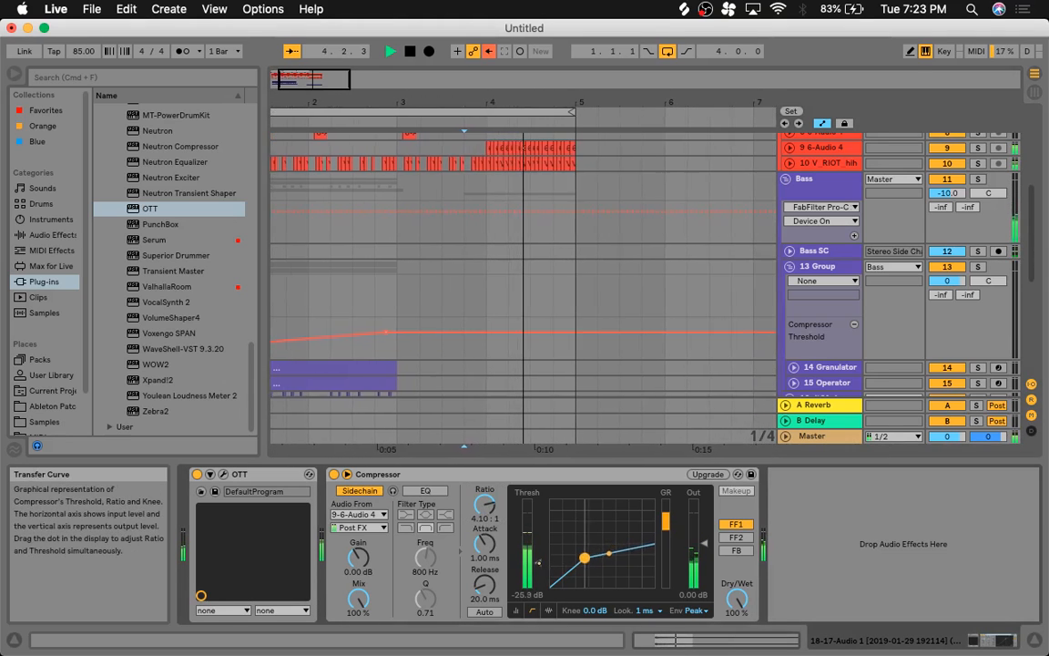
left_click_drag(585, 558, 581, 561)
key("space")
mouse_move(484, 505)
left_mouse_down()
mouse_move(485, 470)
mouse_move(485, 483)
left_mouse_up()
key("space")
scroll(711, 301, "down", 5)
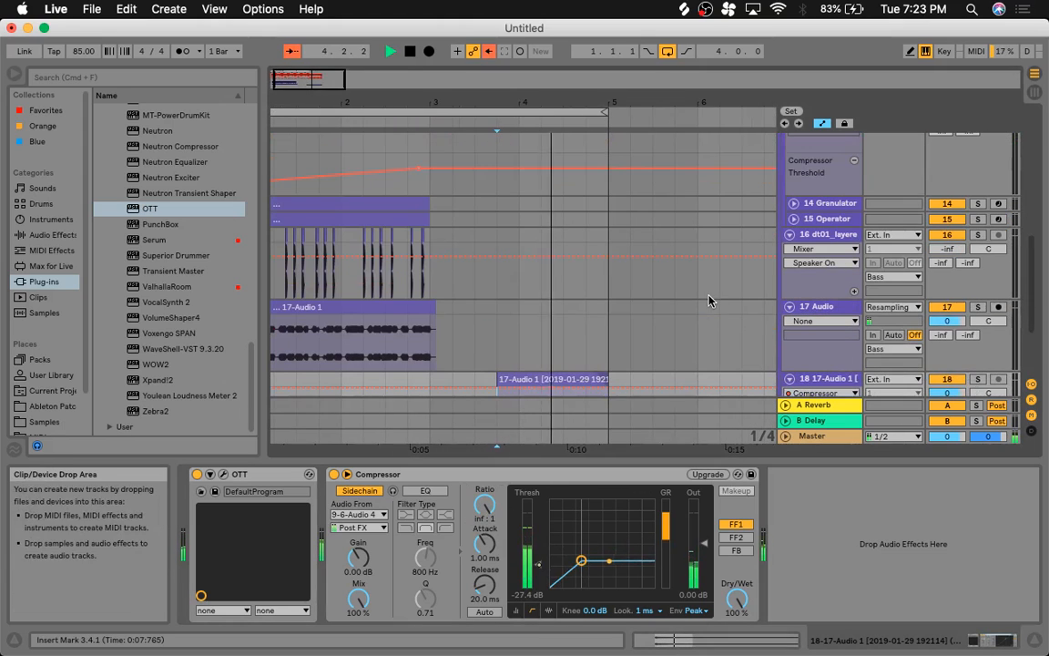
key("space")
Step: Shorten the Compressor's release on track 18 to 1.00 ms and listen to the change
left_click_drag(486, 592, 485, 622)
key("space")
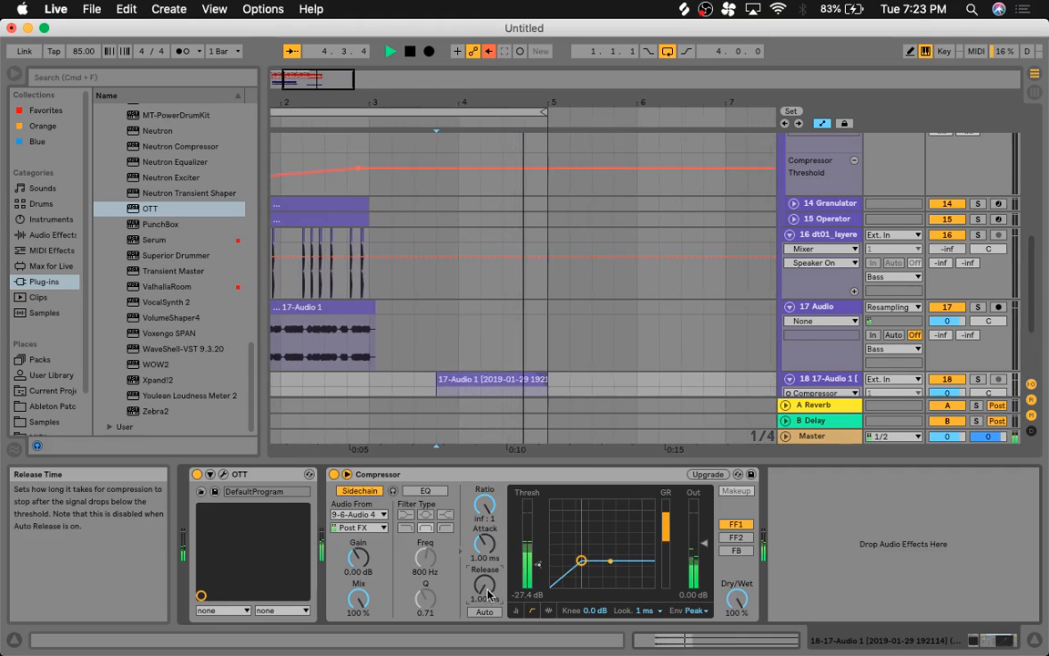
key("space")
Step: Solo track 18 and play its clip from 4.1.1
scroll(862, 344, "down", 3)
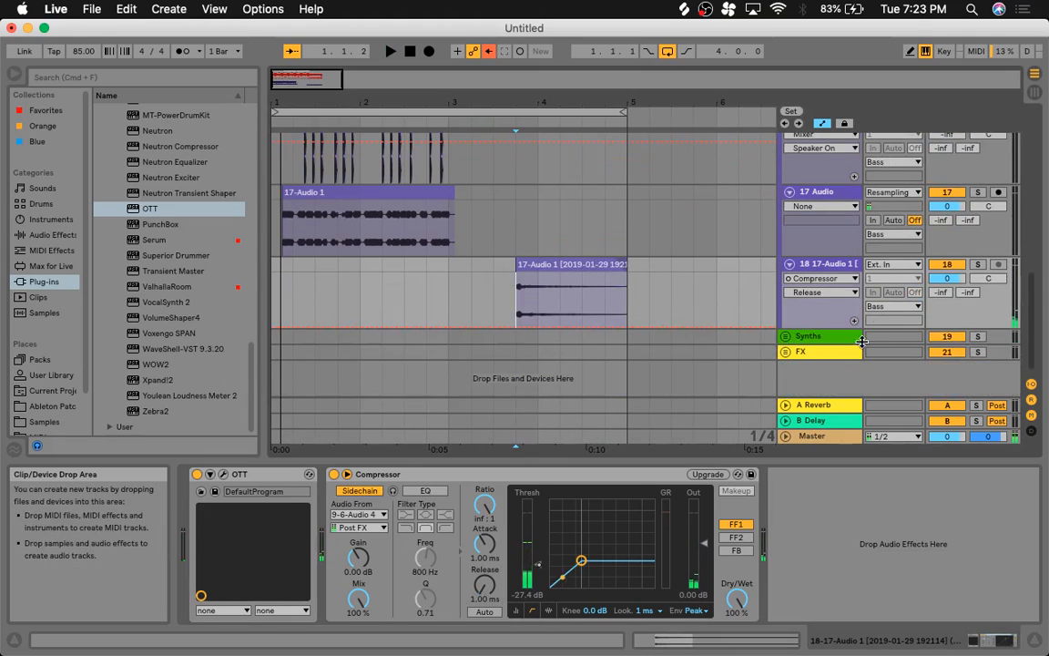
left_click(981, 265)
left_click_drag(503, 99, 503, 187)
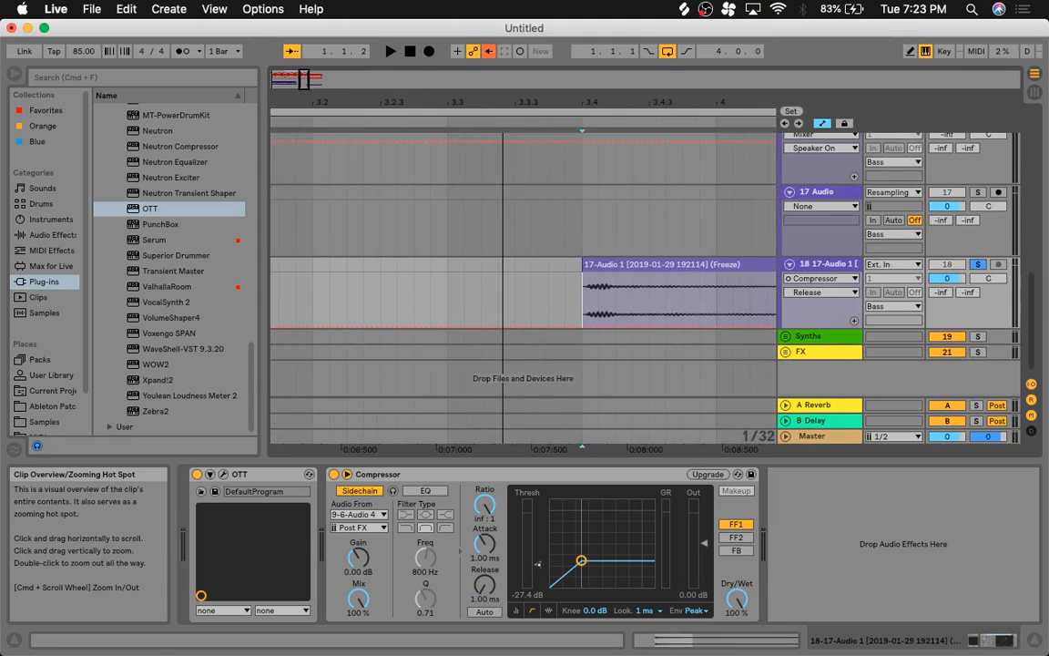
left_click(524, 160)
left_click(748, 223)
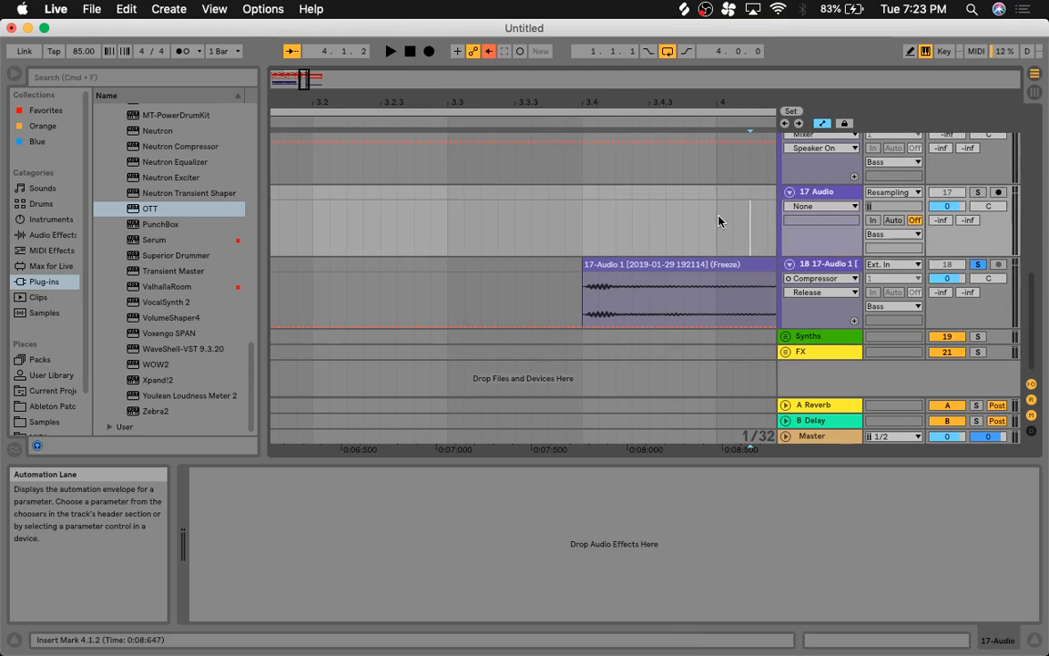
key("space")
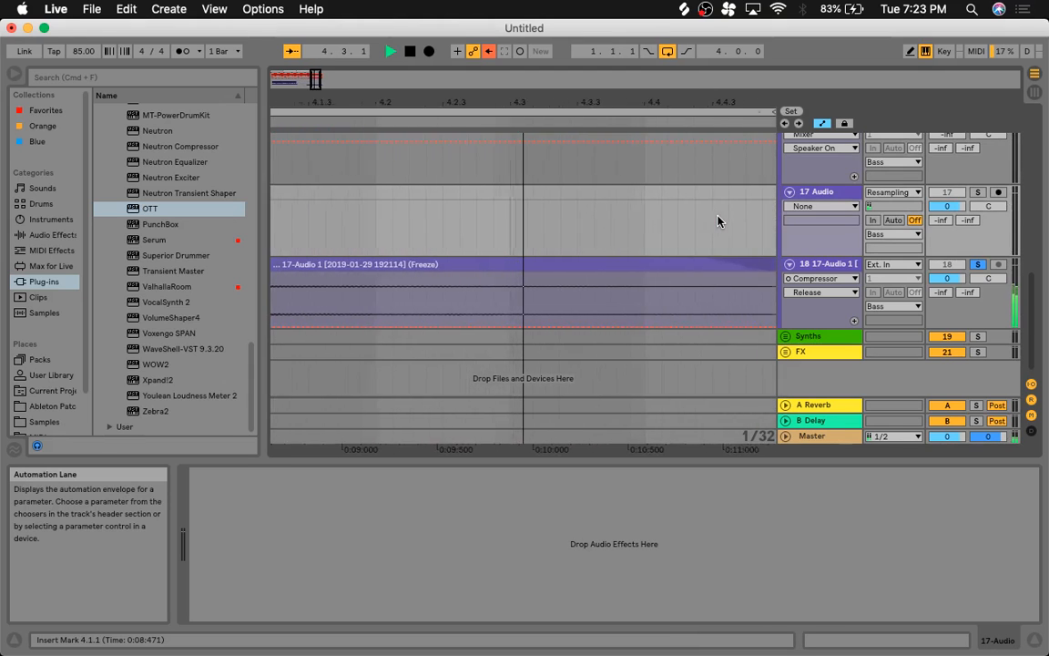
Step: Lower track 18's Compressor threshold to -37.6 dB and trim its clip's start to 4.1.1
left_click(829, 268)
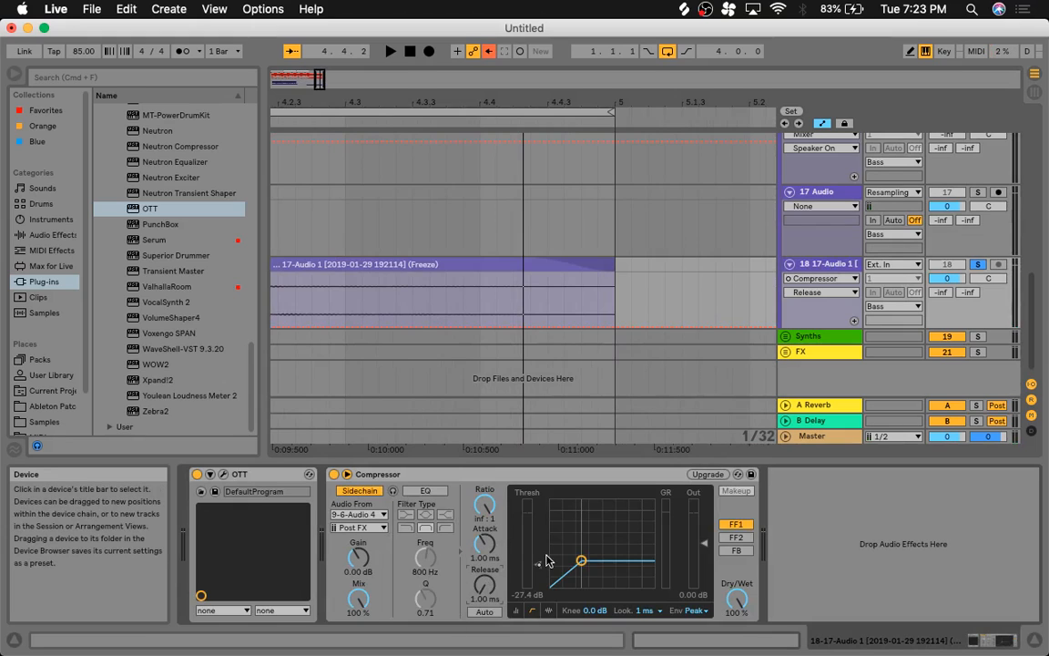
left_click_drag(547, 570, 537, 572)
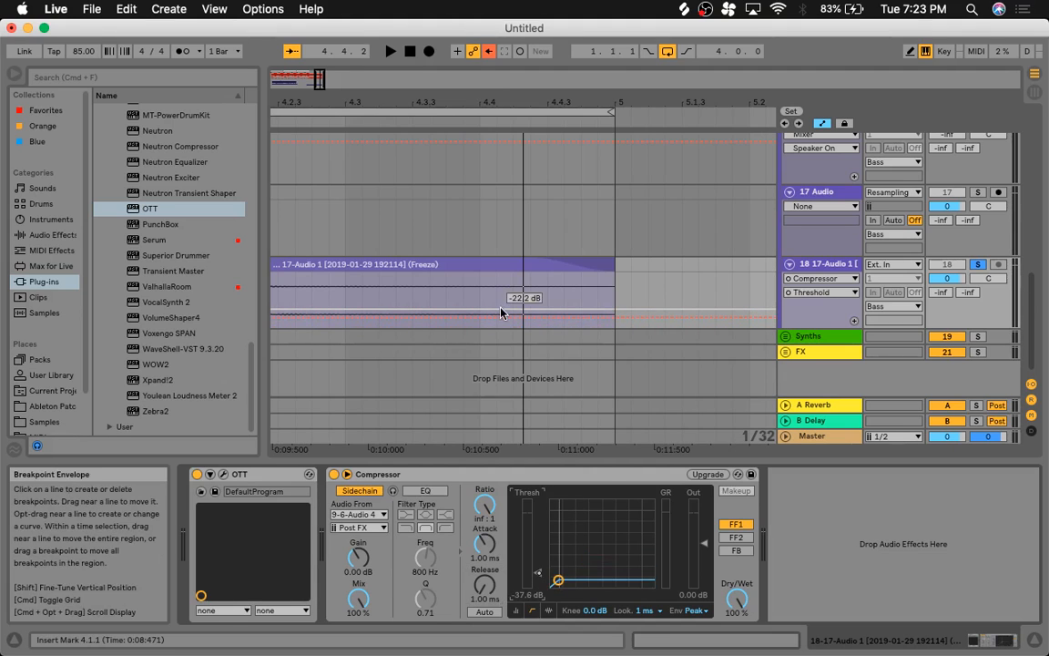
scroll(450, 240, "left", 2)
left_click_drag(438, 101, 438, 77)
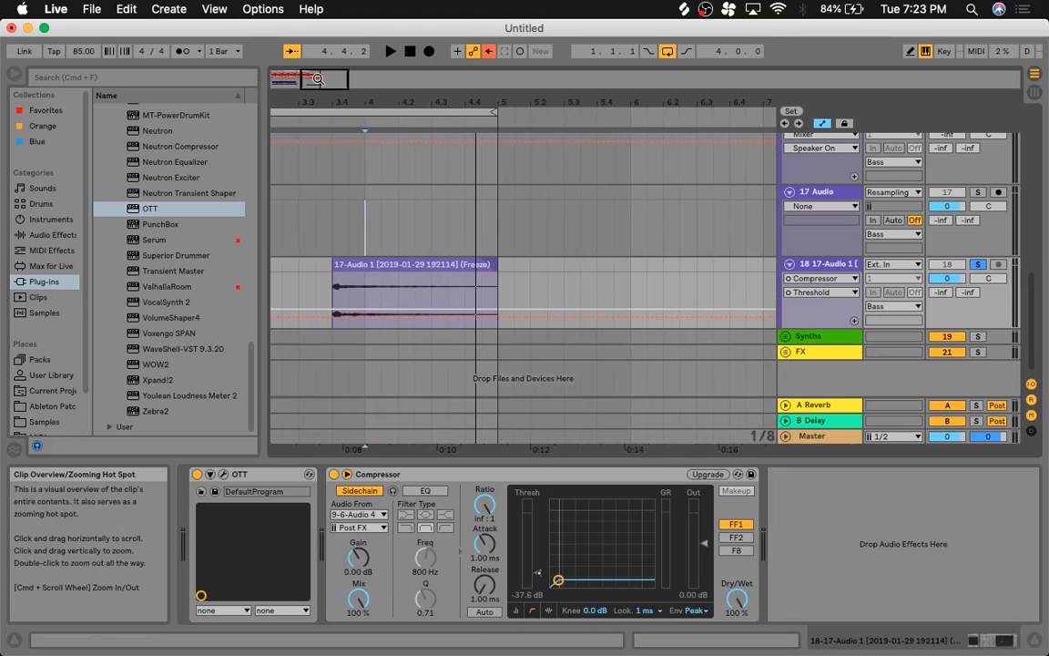
left_click(349, 268)
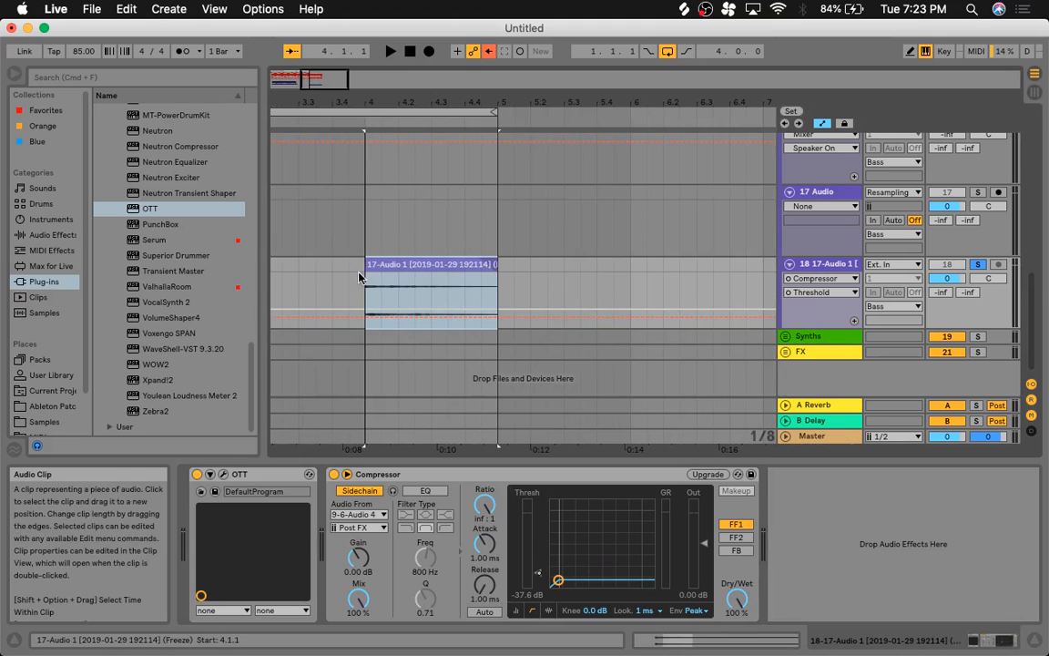
Step: Play the trimmed clip from 4.1.1 and unsolo track 18 to hear it in the mix
left_click(360, 230)
key("space")
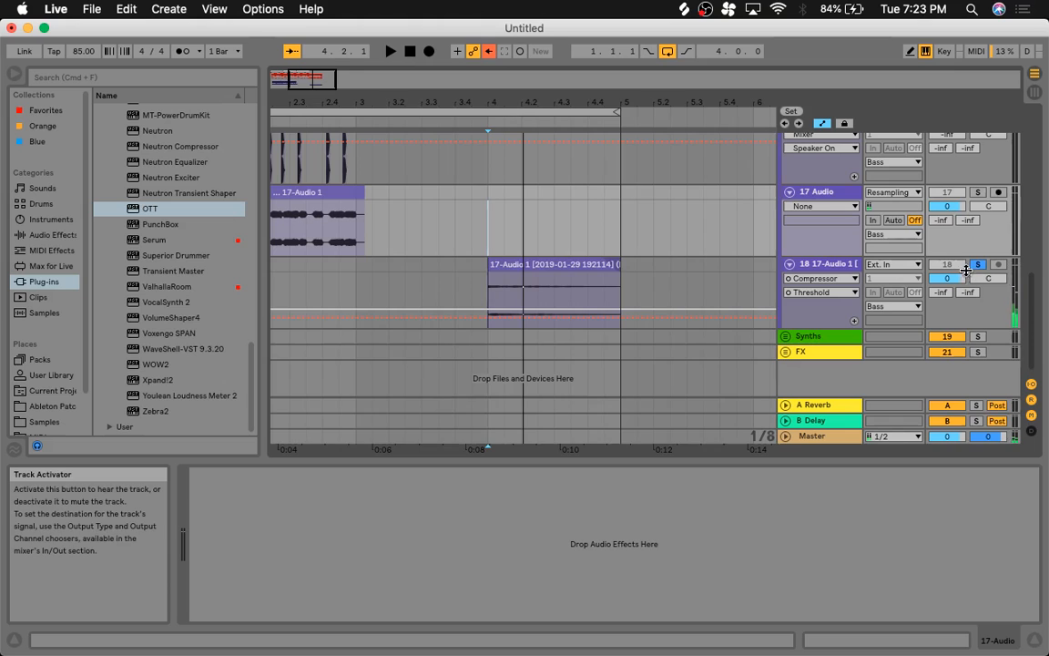
left_click(977, 265)
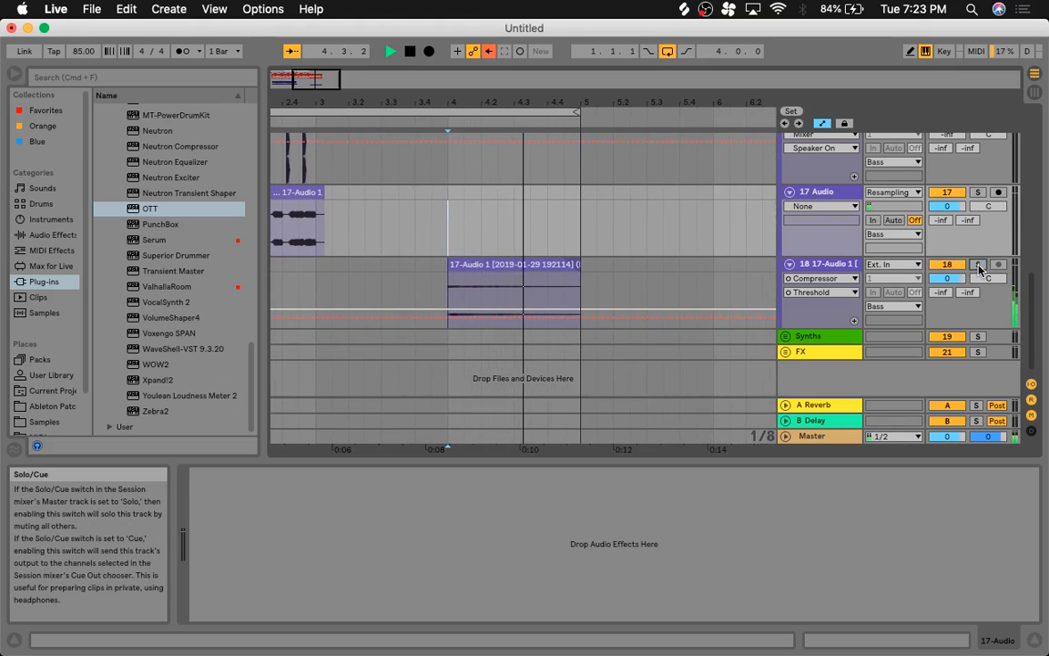
key("space")
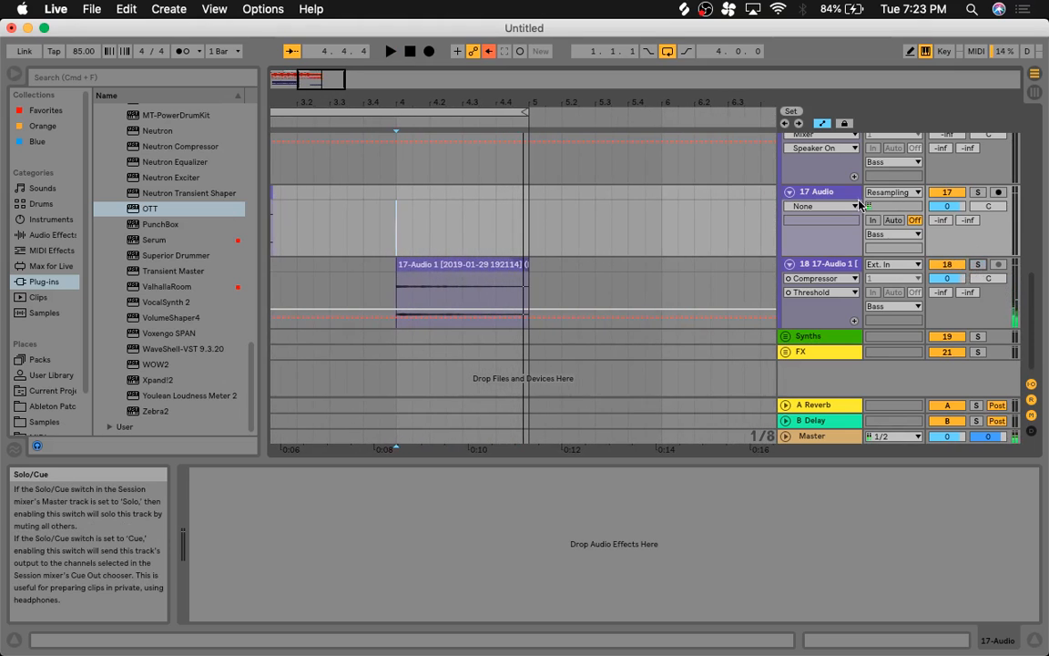
Step: Set the track 18 clip's warp mode to Complex and its gain to 6.00 dB, and play it back
left_click(840, 265)
left_click(480, 265)
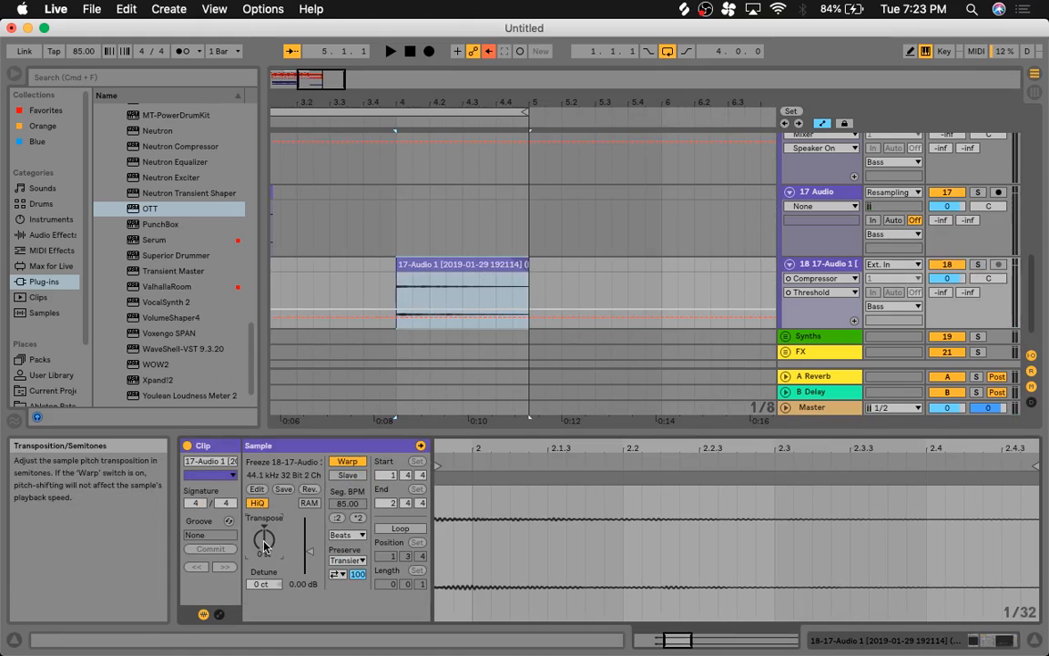
left_click(347, 535)
left_click(334, 578)
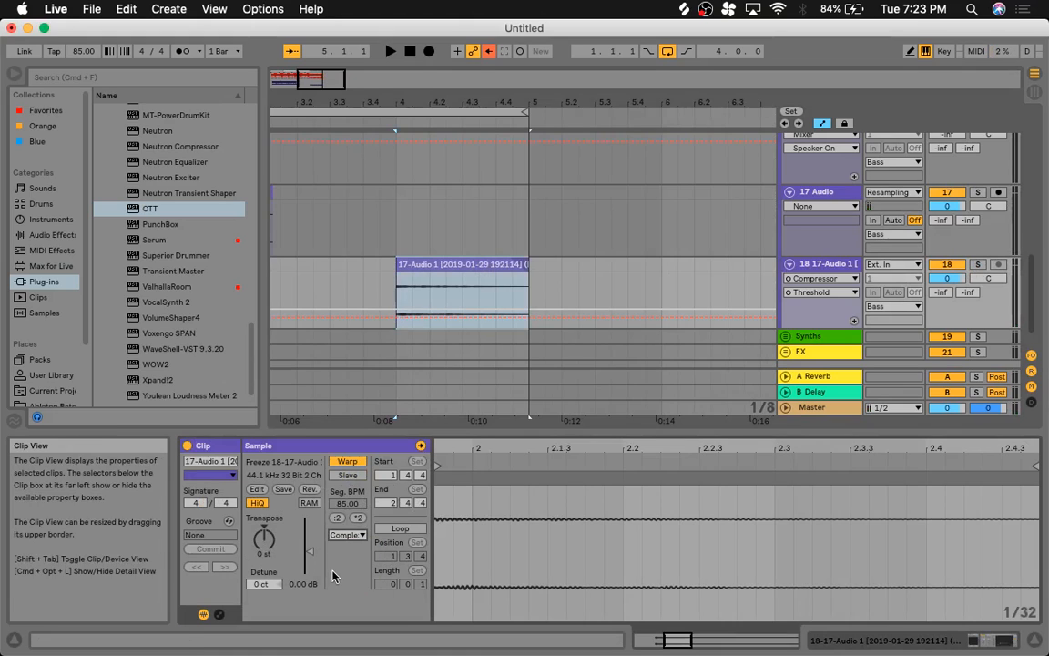
left_click_drag(308, 554, 308, 543)
key("space")
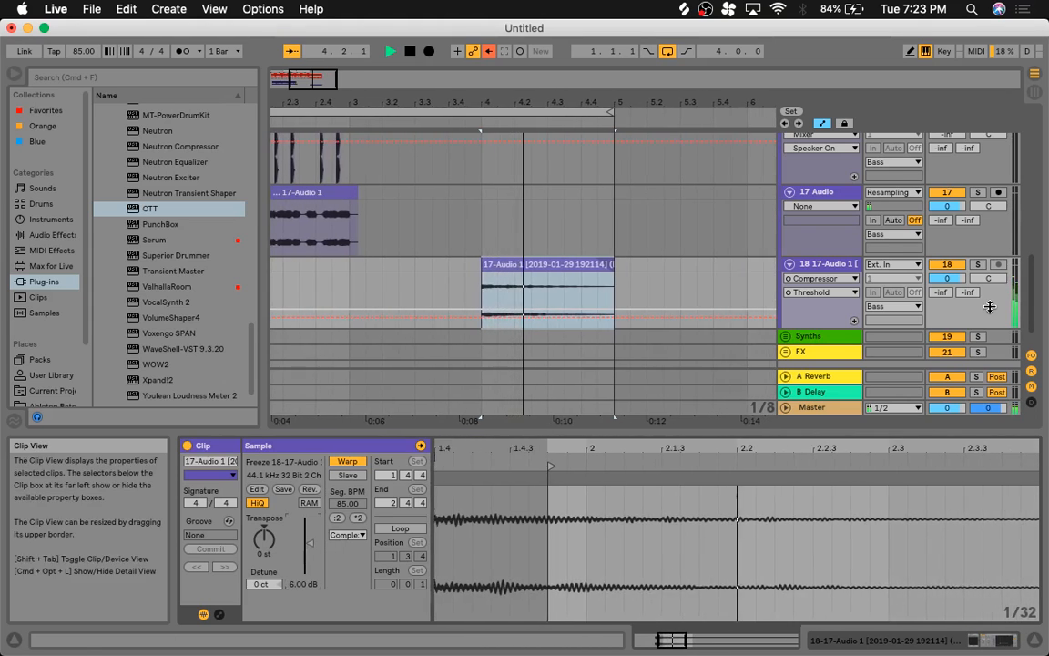
key("space")
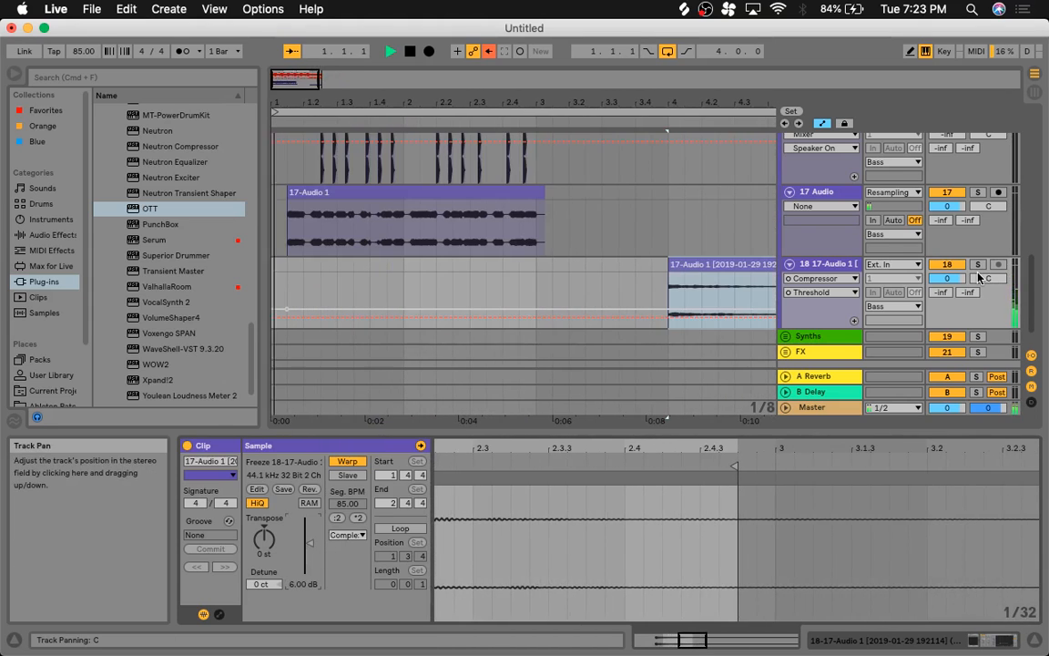
Step: Solo track 18 again and audition the louder clip from 4.1.1
scroll(670, 224, "right", 3)
scroll(669, 224, "up", 1)
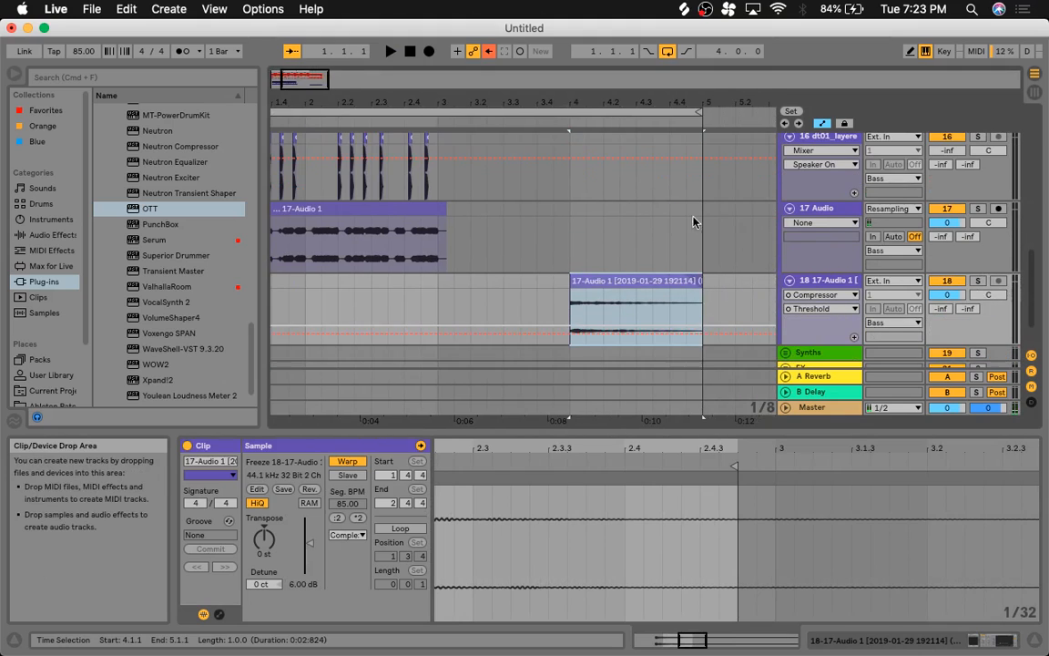
left_click(811, 289)
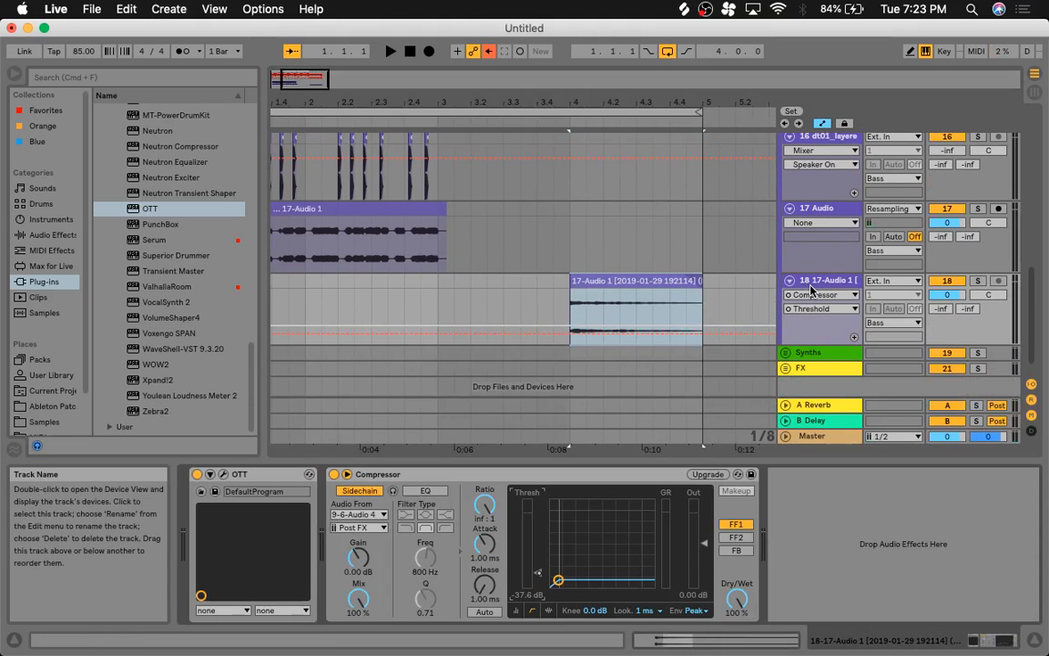
left_click(566, 248)
left_click(979, 281)
key("space")
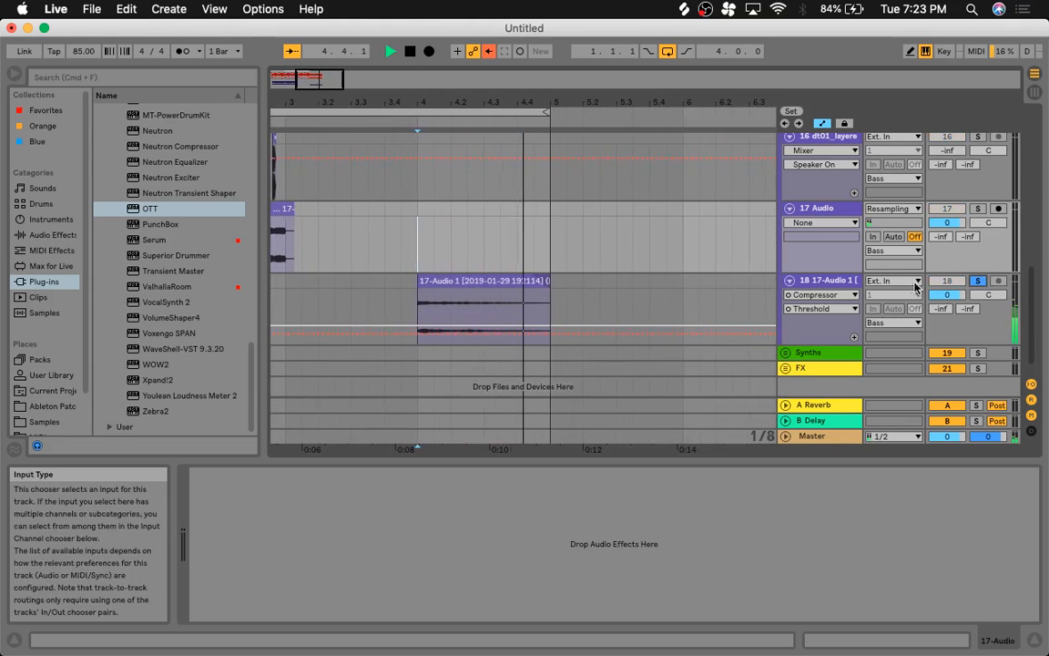
key("space")
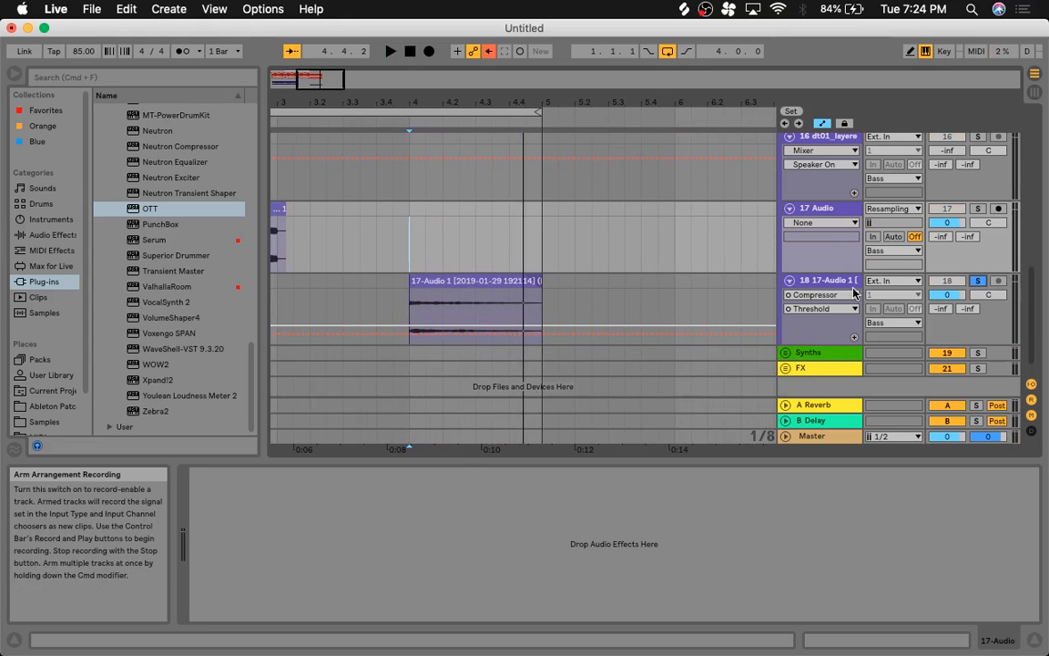
Step: Set track 18's Compressor to a 6.00:1 ratio and a 0.01 ms attack, checking it during playback
left_click(814, 284)
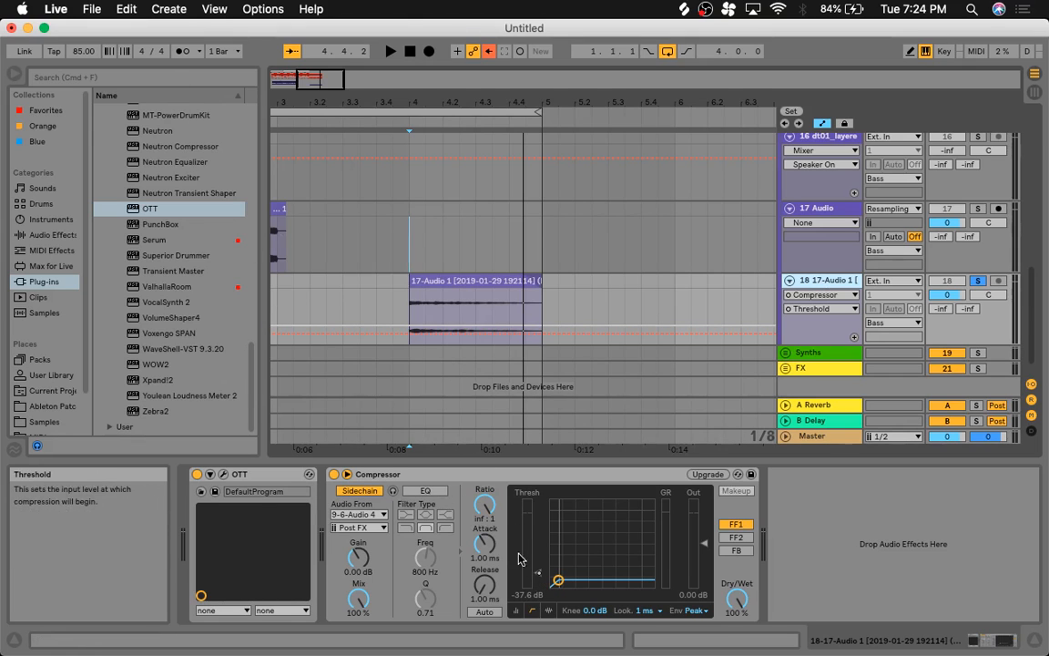
left_click_drag(485, 505, 486, 537)
key("space")
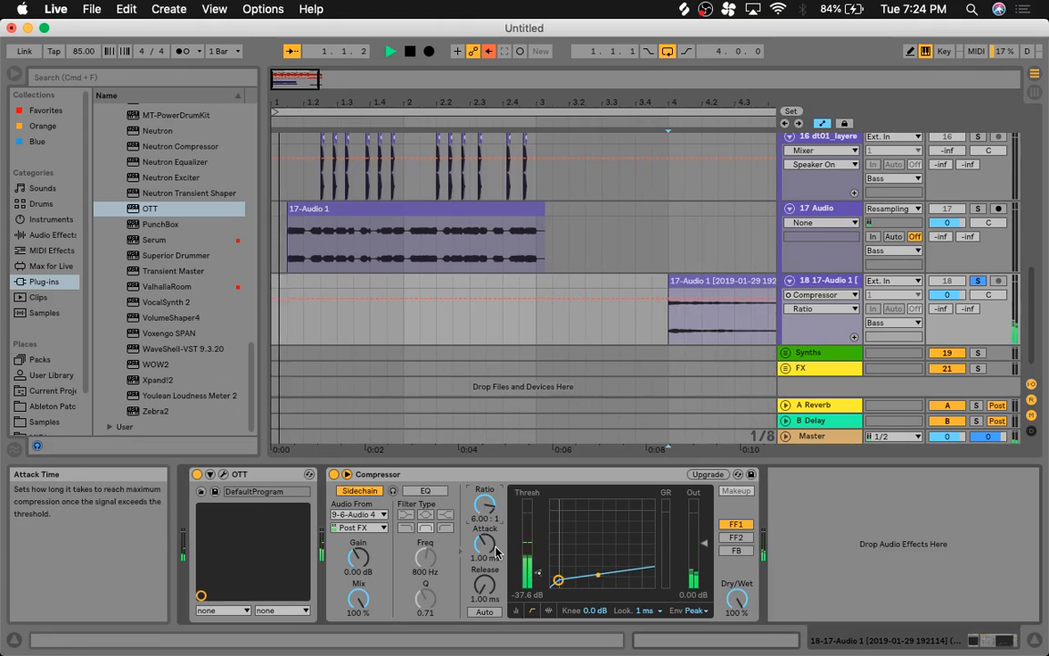
left_click_drag(490, 552, 490, 597)
key("space")
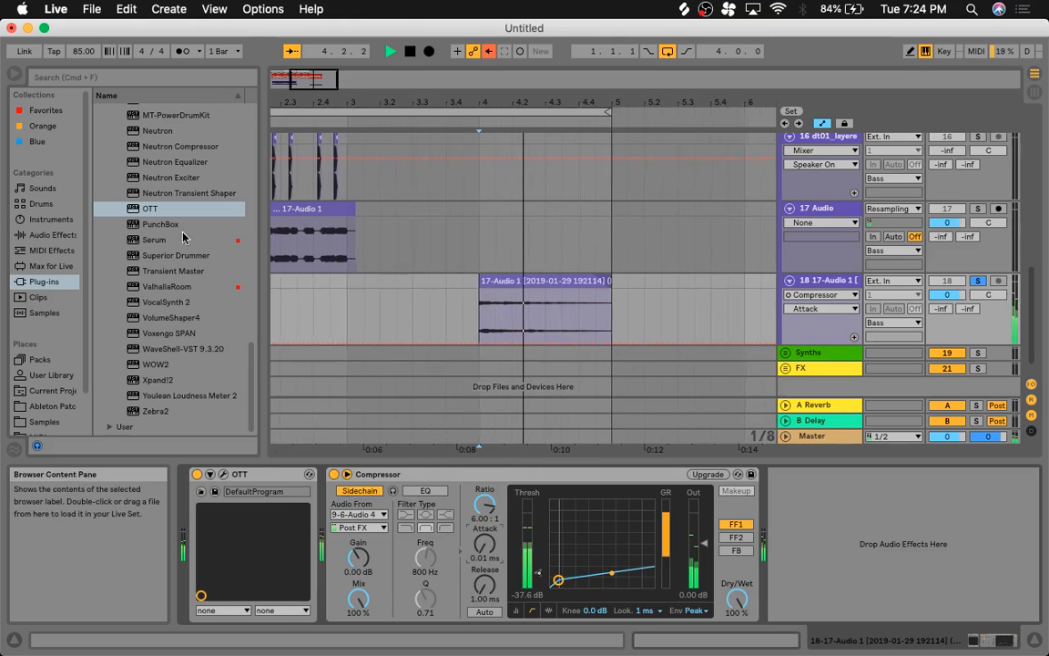
key("space")
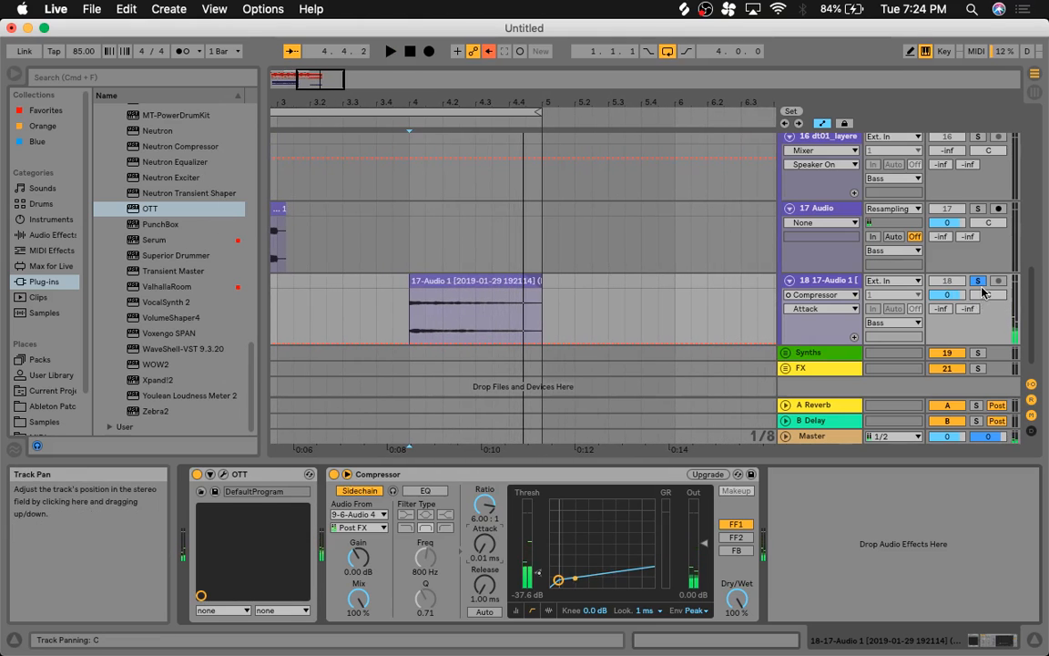
Step: Consolidate and reverse the track 18 clip spanning 4.1.1 to 5.1.1, and play it back soloed
left_click(474, 283)
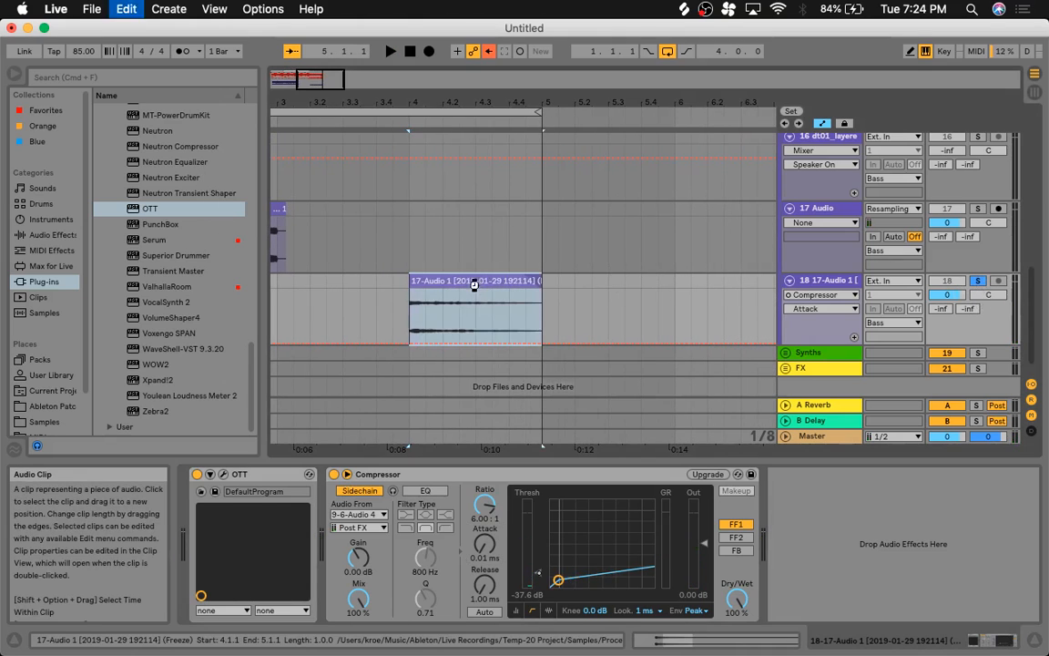
double_click(464, 283)
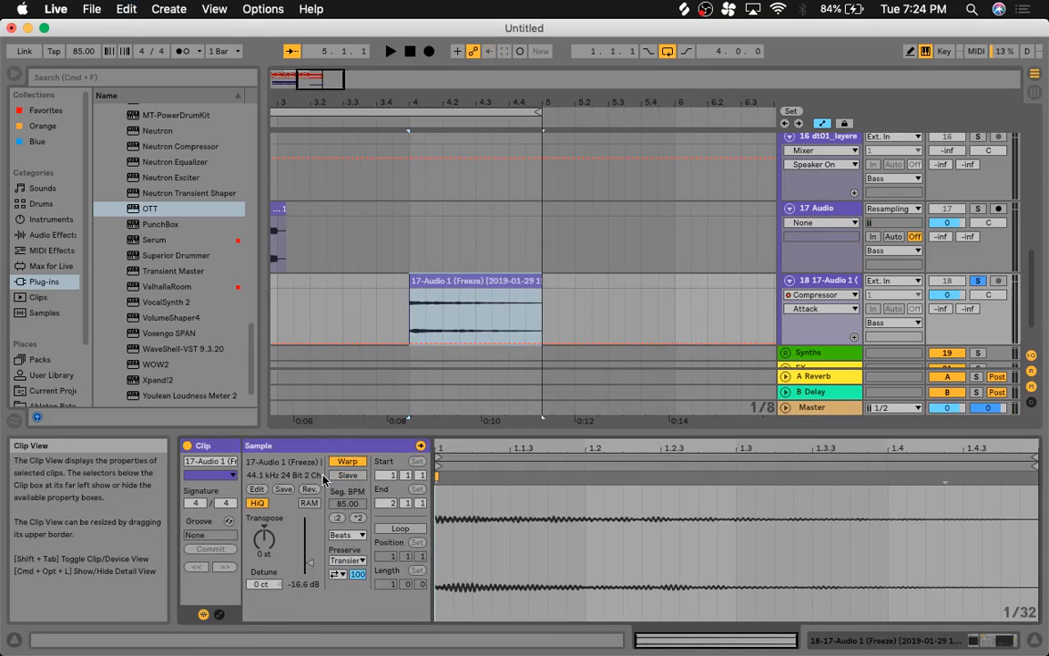
key("space")
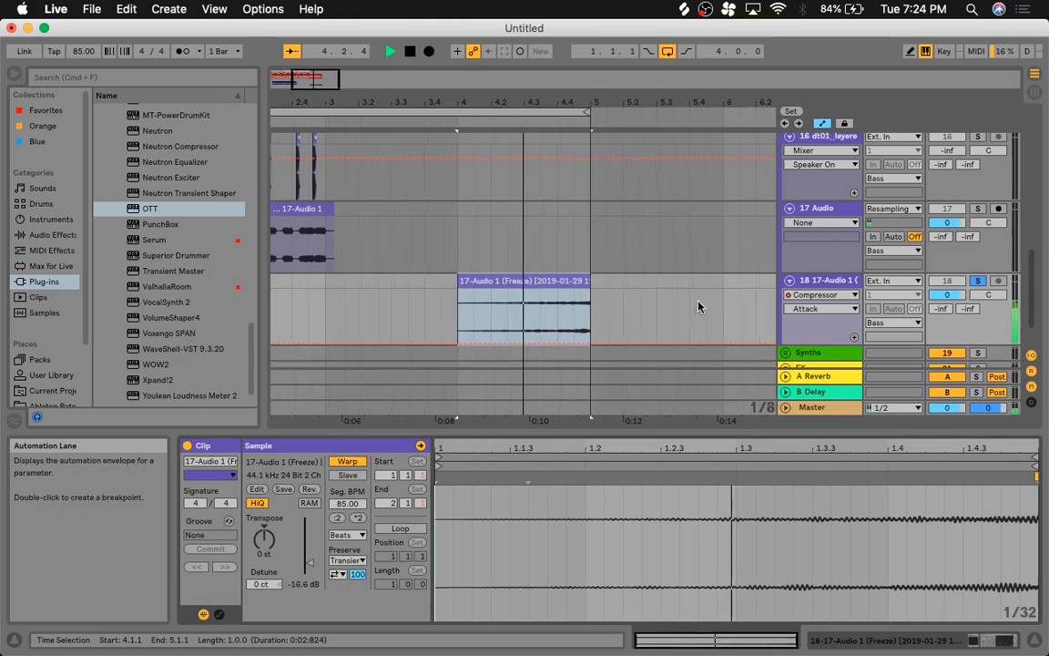
Step: Unsolo track 18 and play the reversed clip in the mix from 3.4.1
left_click(977, 281)
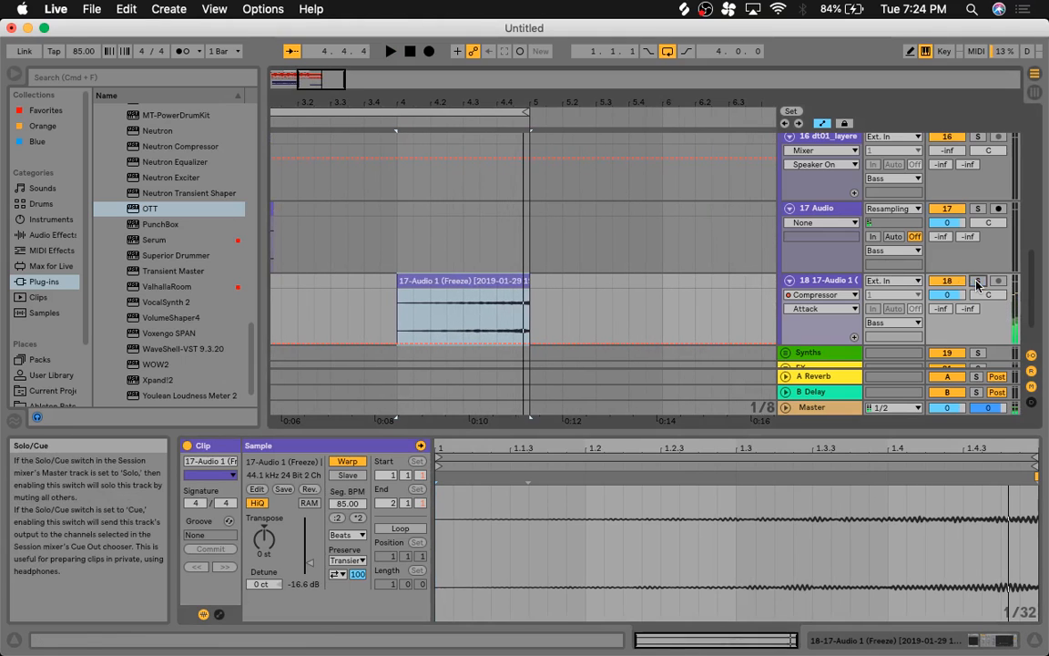
left_click(368, 246)
key("space")
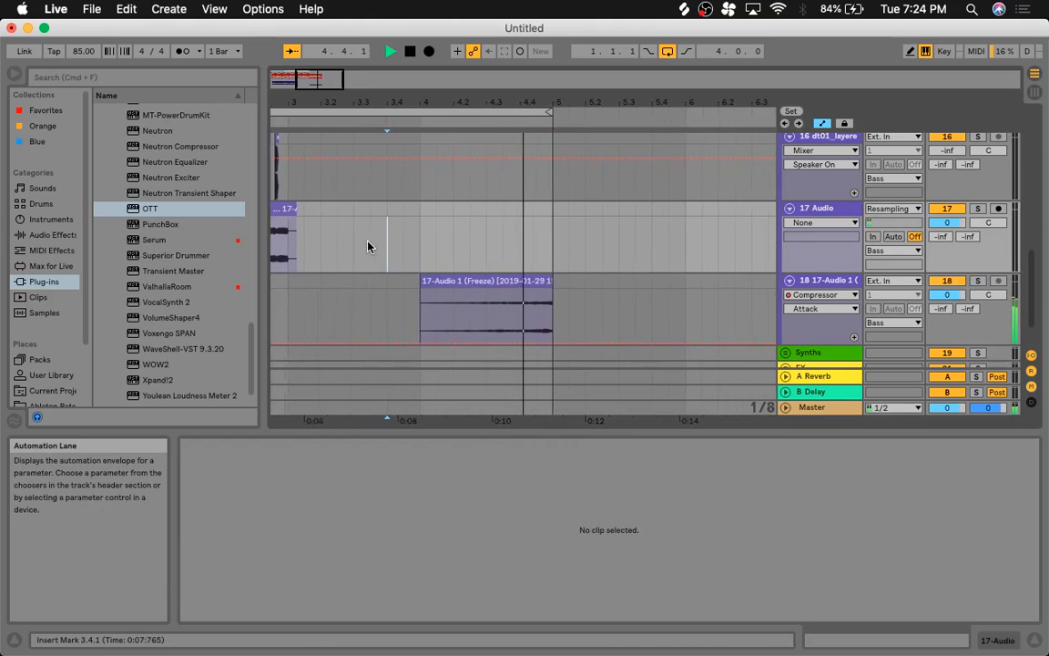
key("space")
key("space")
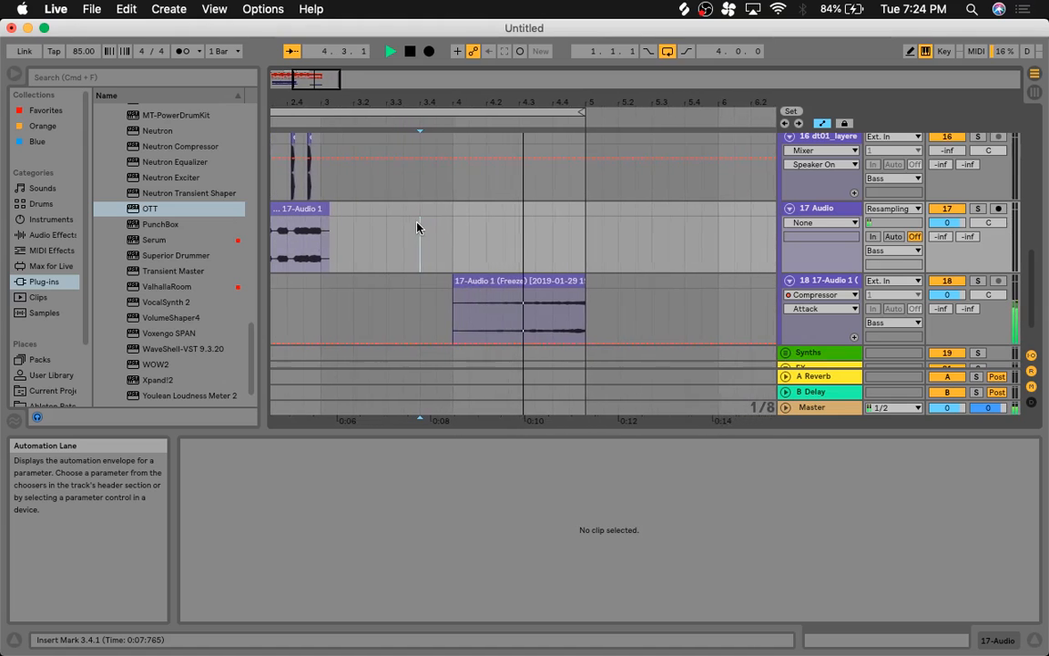
key("space")
Step: Set the insert marker to 4.1.1 and unfold hi-hat track 10 to examine its clips in bar 4
scroll(518, 216, "up", 10)
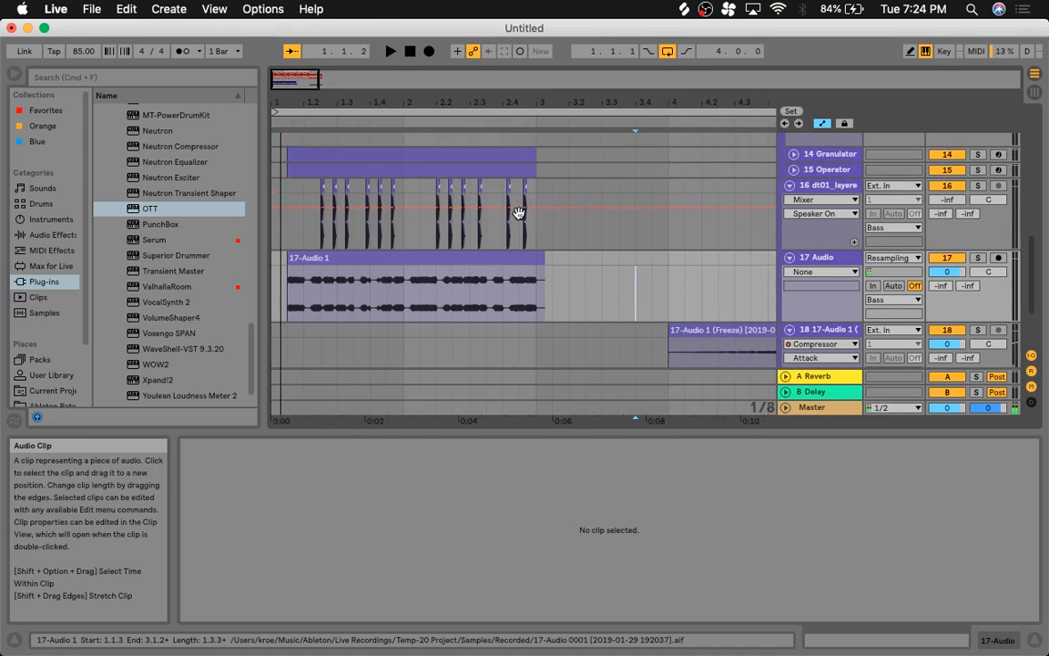
scroll(518, 214, "down", 2)
left_click(469, 270)
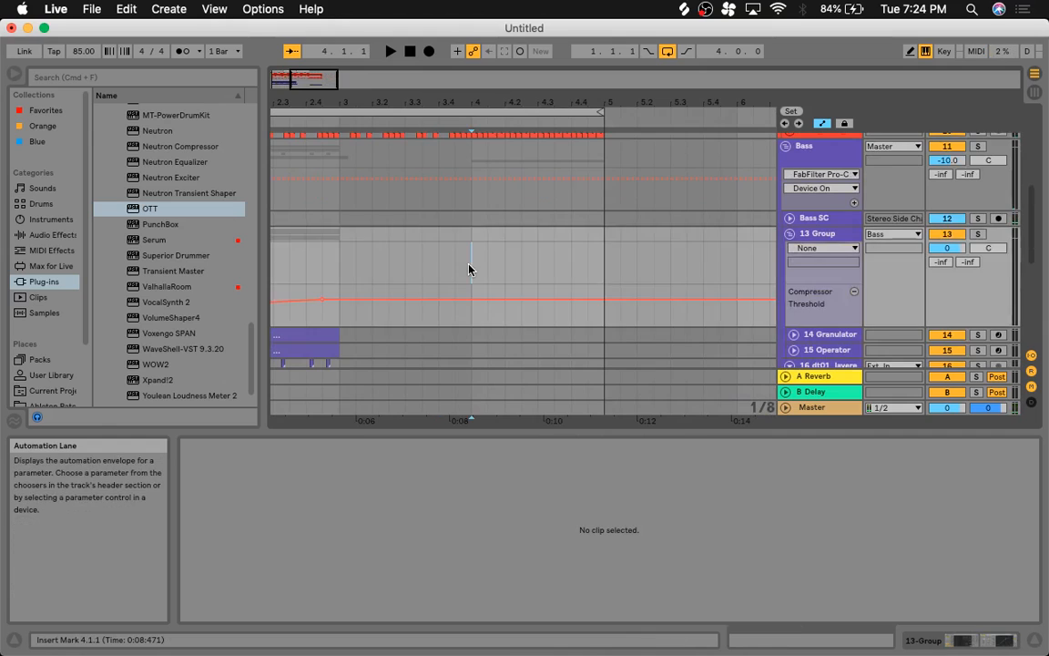
scroll(469, 270, "down", 5)
scroll(469, 270, "up", 12)
scroll(469, 269, "down", 4)
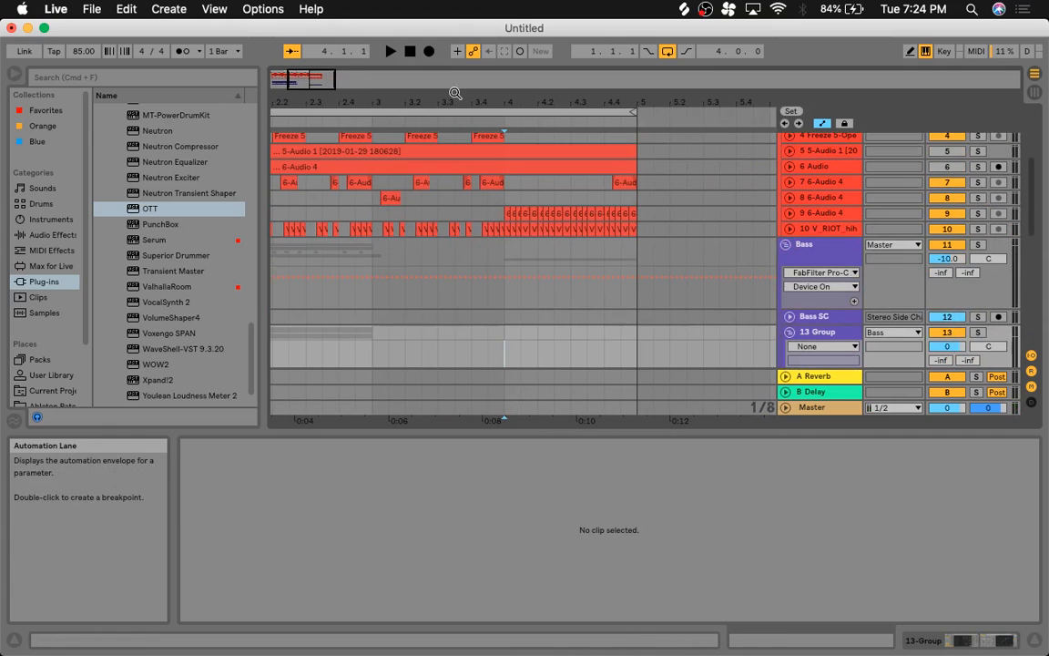
left_click_drag(331, 77, 311, 118)
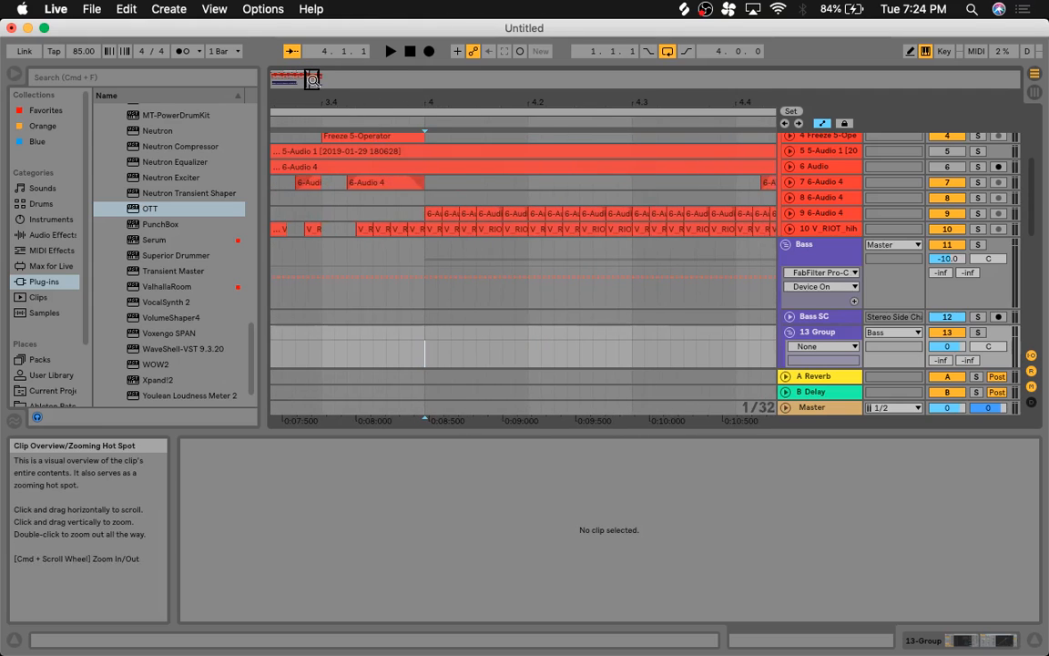
left_click(789, 230)
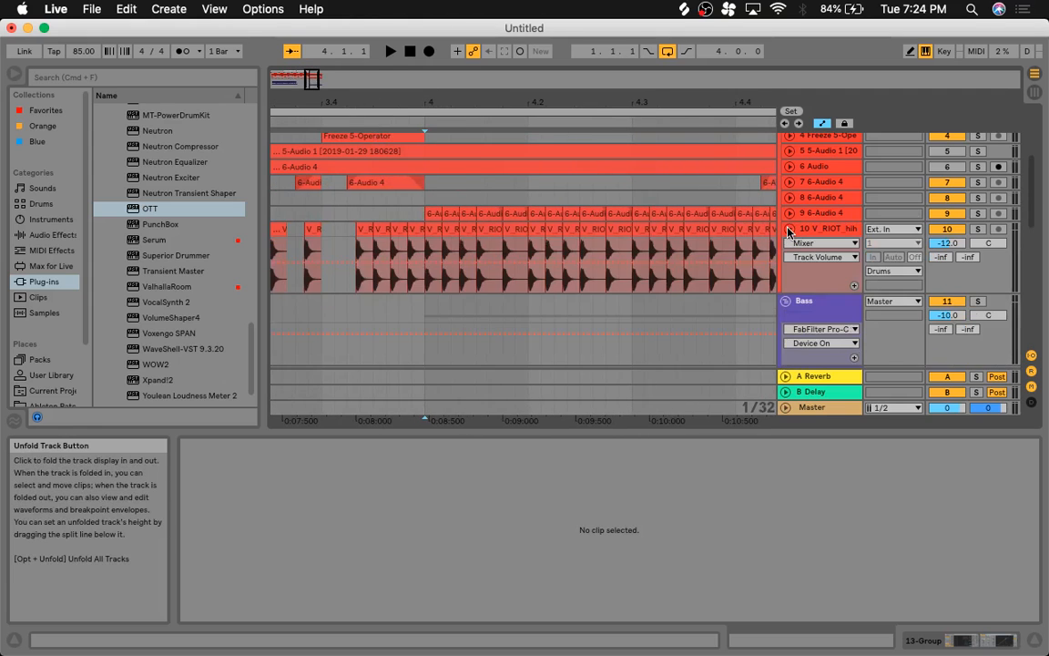
left_click(789, 229)
left_click(789, 230)
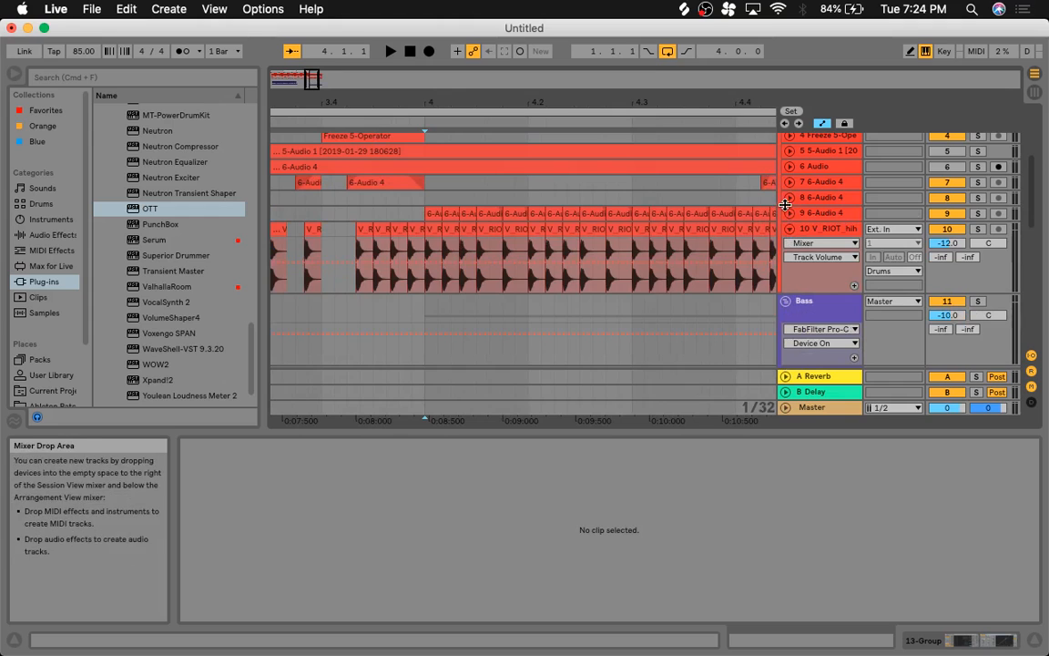
Step: Unfold drum track 9, play it soloed from 4.1.1, and return to track 18
left_click(789, 212)
left_click(978, 214)
key("space")
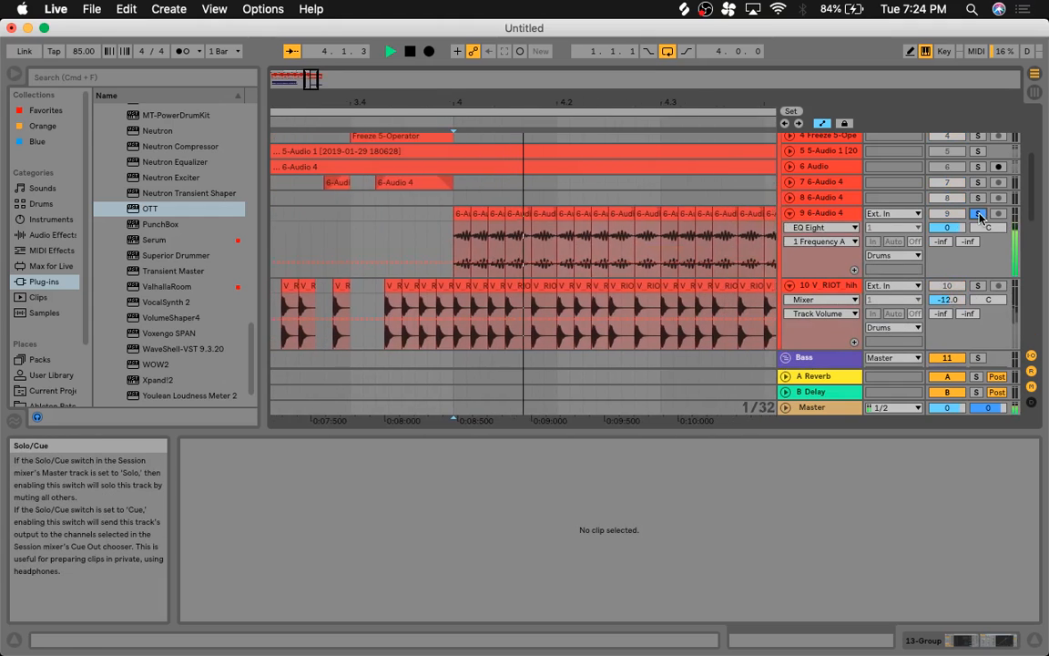
scroll(748, 253, "down", 10)
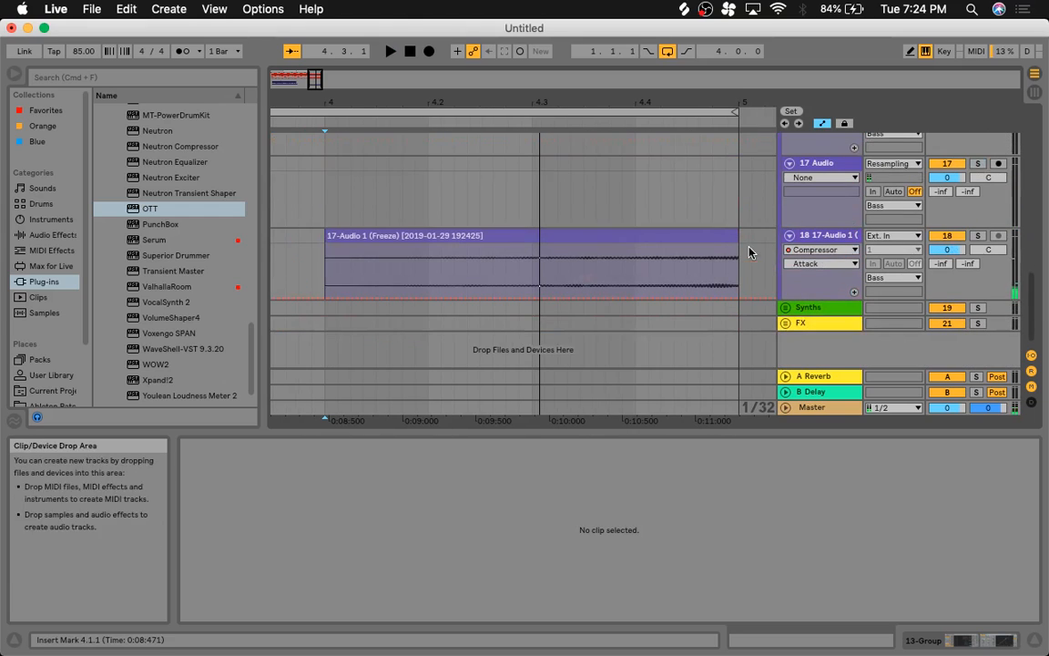
Step: Raise the threshold of track 18's Compressor to -22.2 dB and play the clip from 4.1.1
left_click(331, 197)
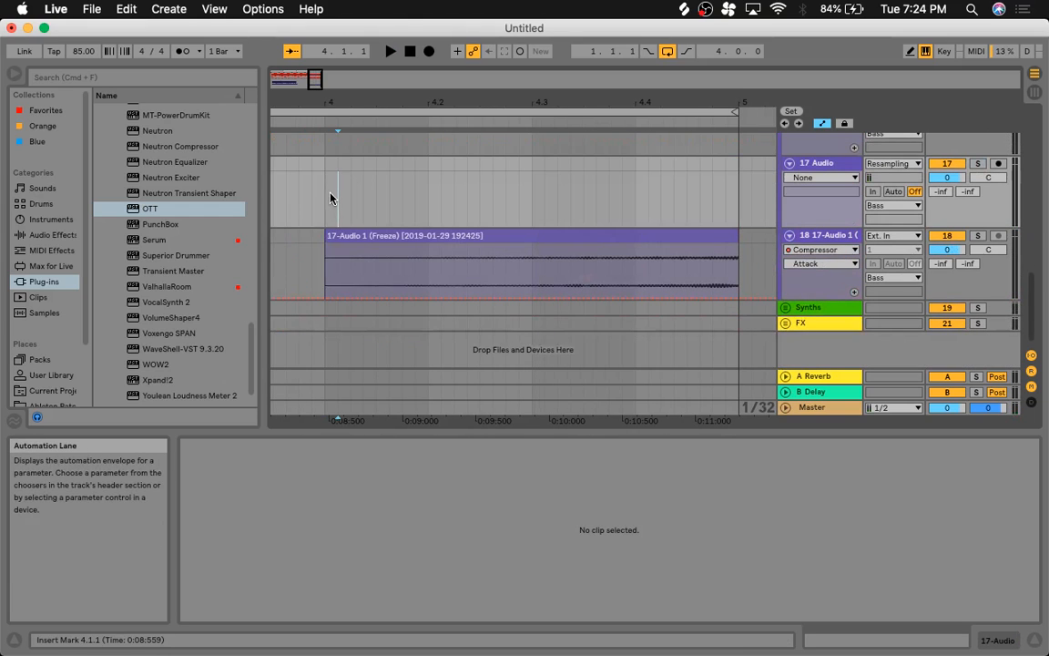
key("Left")
key("Down")
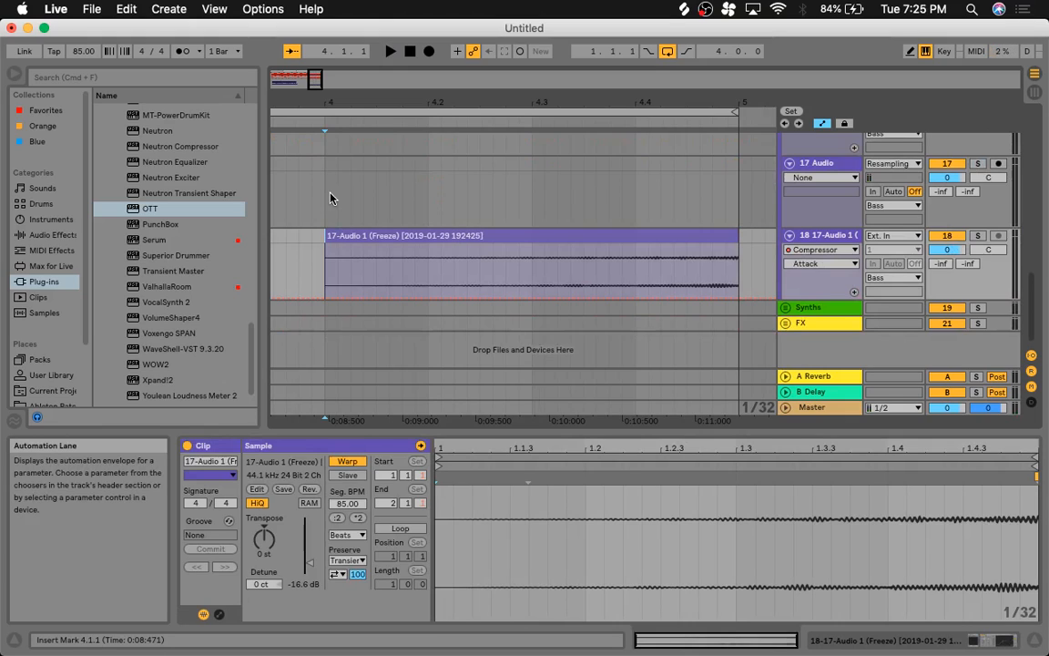
left_click(838, 240)
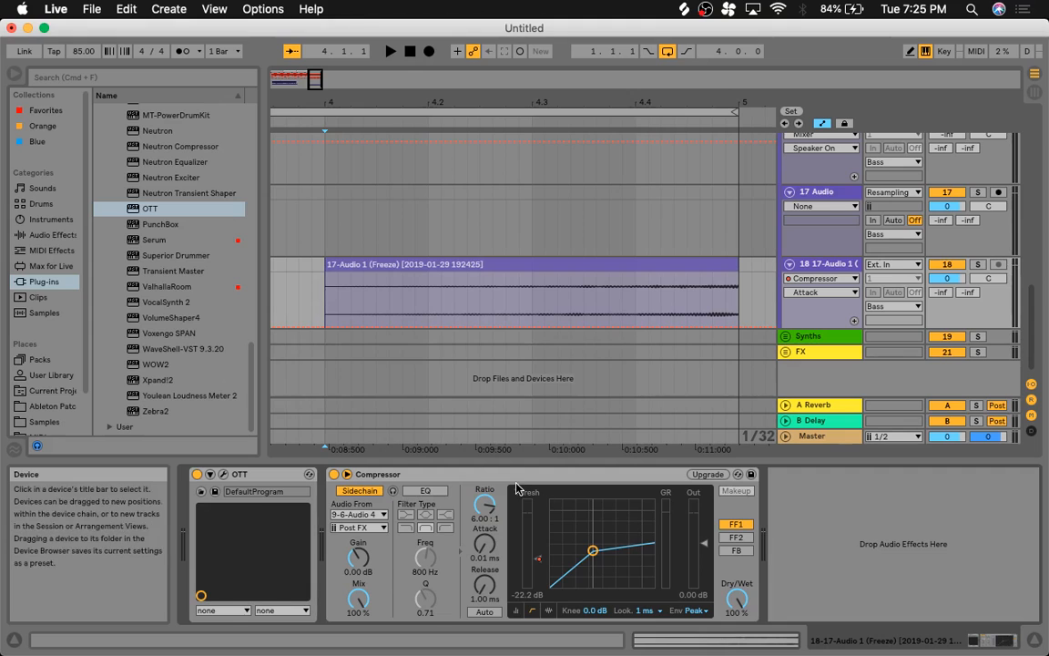
key("space")
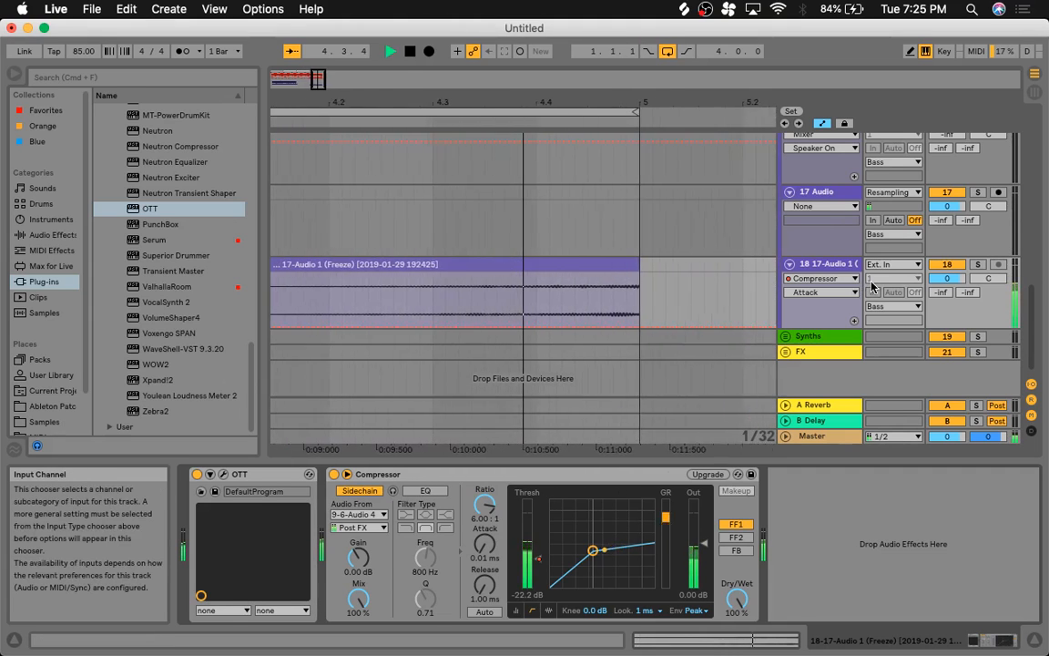
key("space")
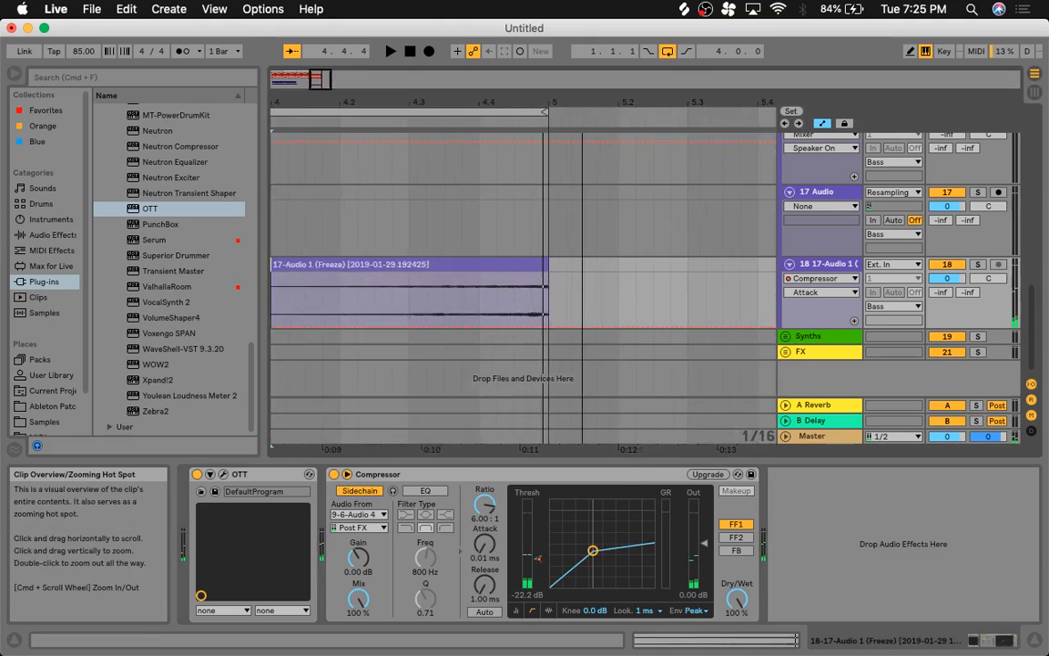
Step: Play the arrangement from 3.4.1 to hear the less compressed reversed clip in the mix
left_click_drag(328, 79, 437, 230)
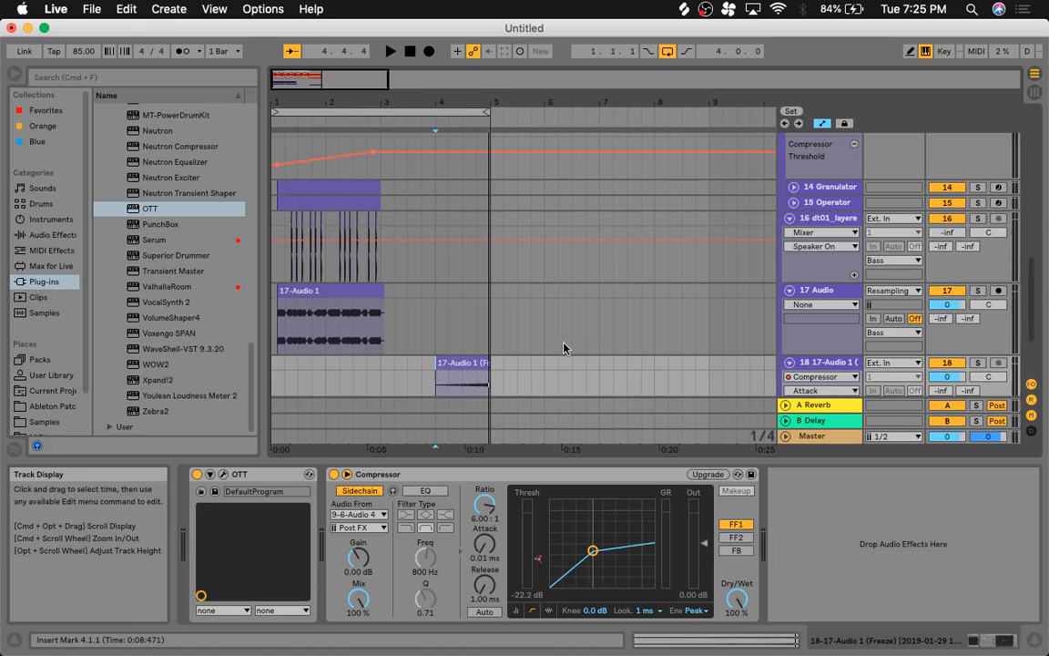
left_click(425, 295)
key("space")
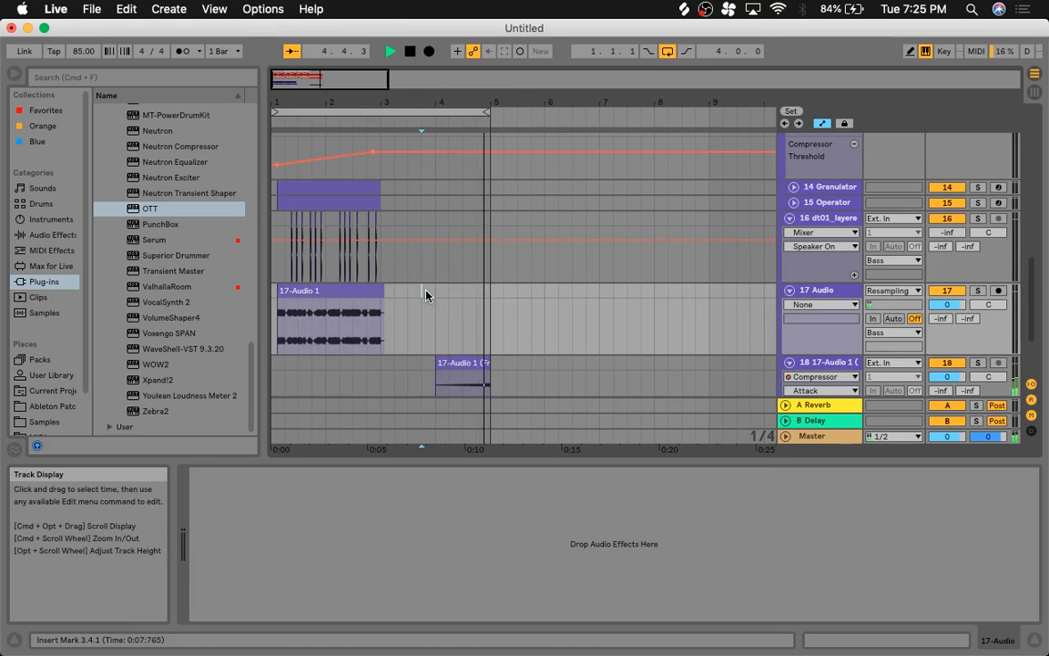
key("space")
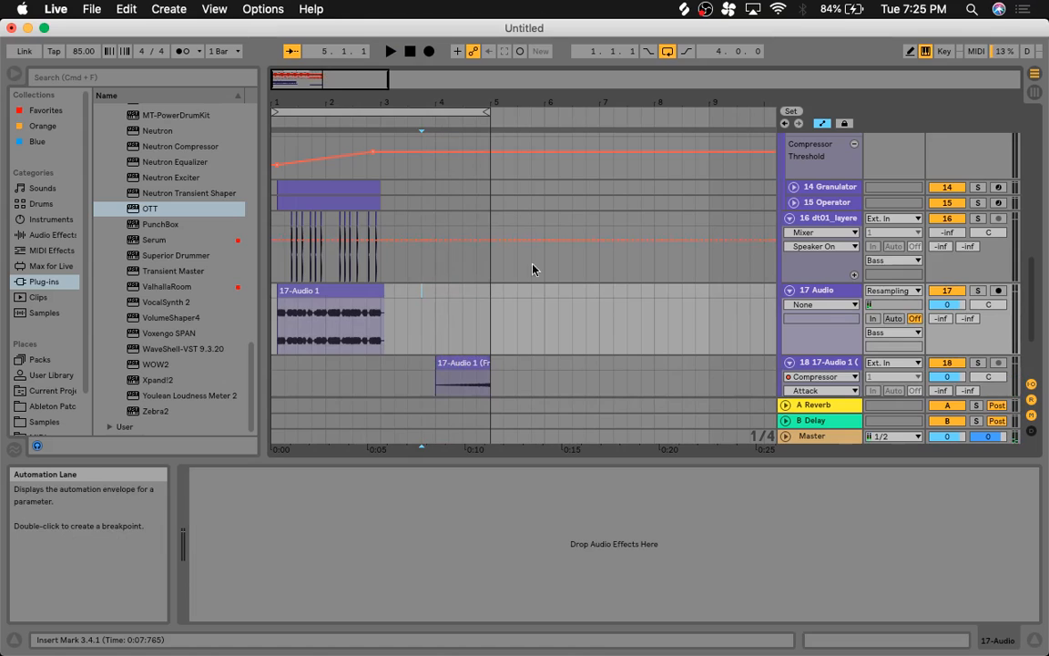
Step: Fold bass tracks 16, 17 and 18, keeping track 18 selected
left_click(790, 290)
left_click(789, 306)
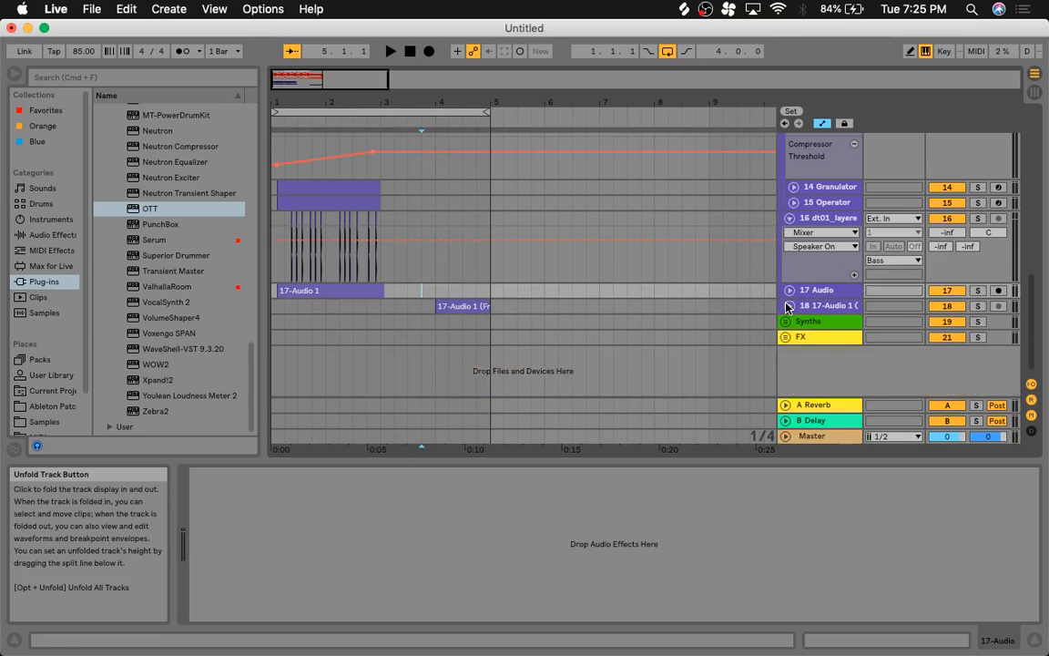
left_click(824, 306)
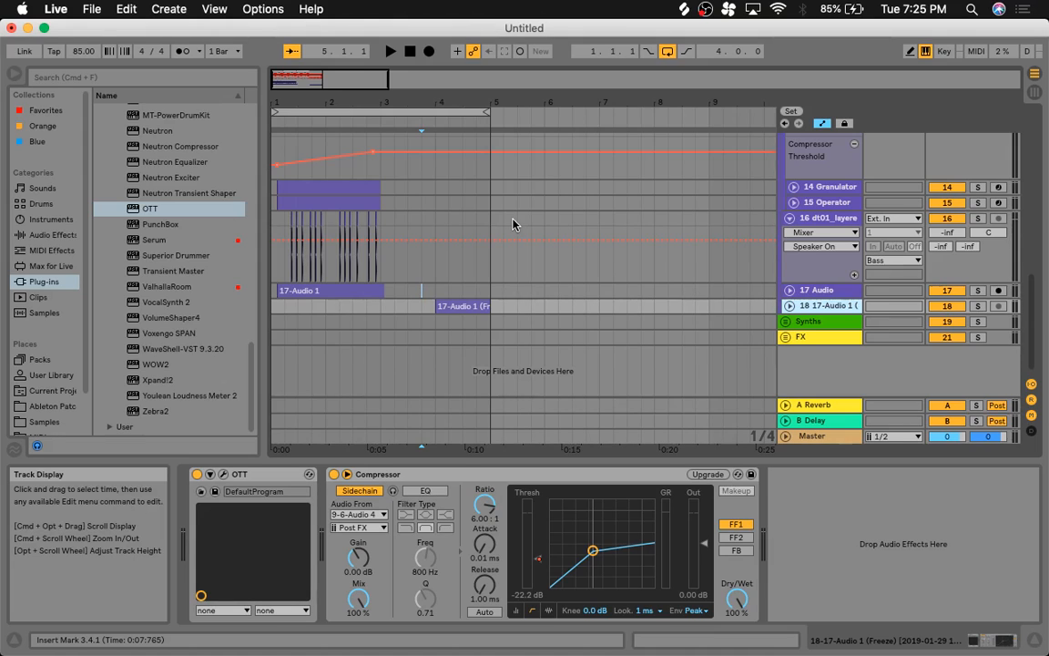
scroll(482, 196, "up", 5)
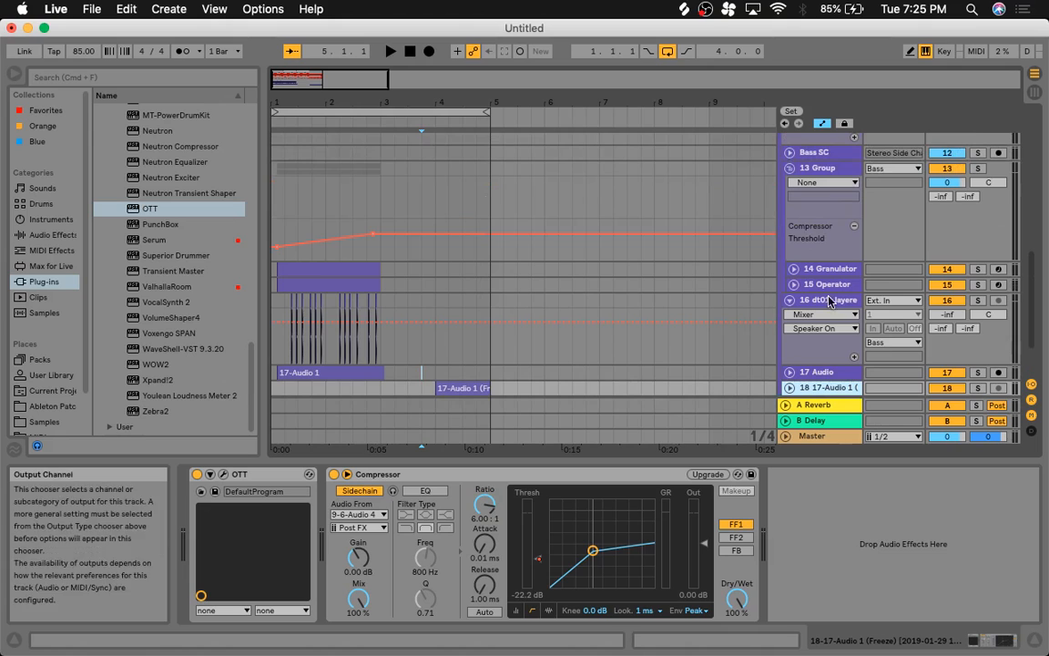
left_click(790, 300)
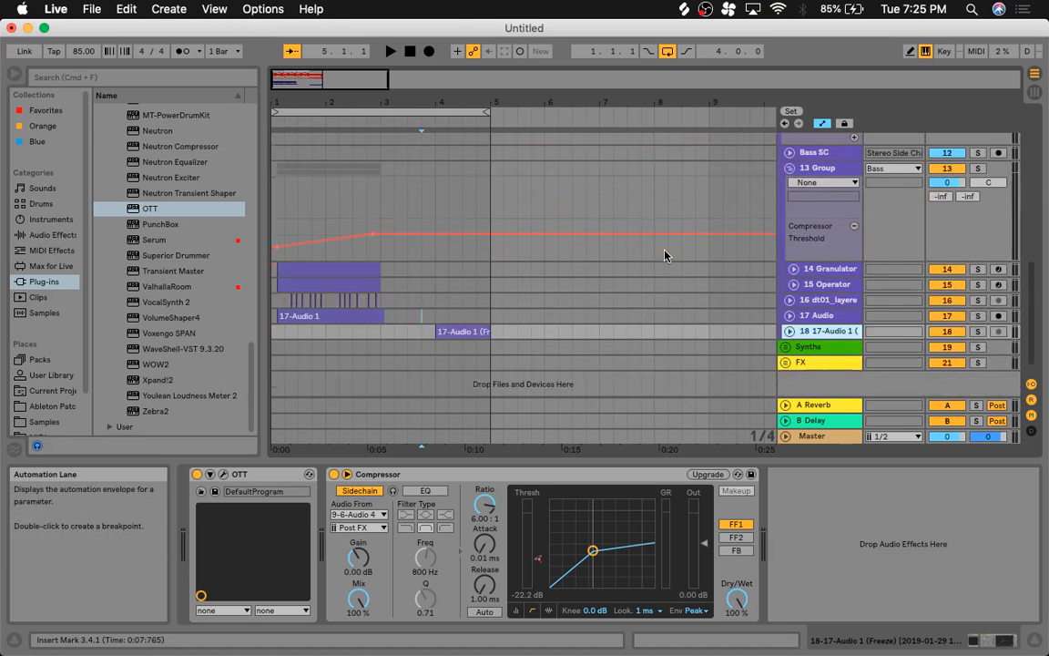
Step: Fold drum tracks 9 and 10 and collapse track group 13
scroll(665, 256, "up", 10)
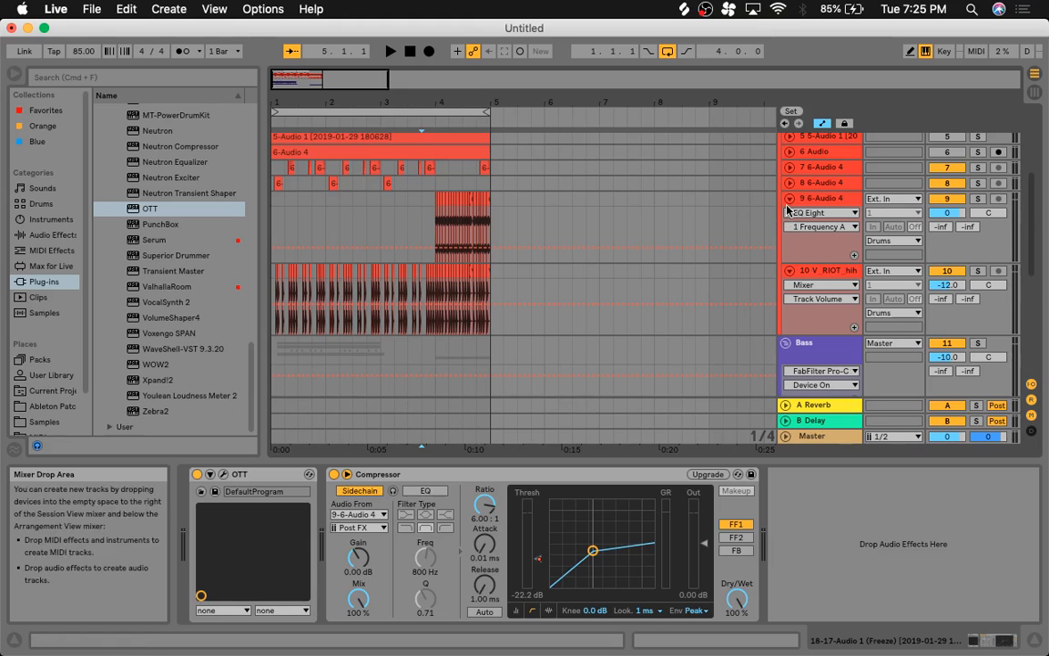
left_click(790, 198)
left_click(789, 213)
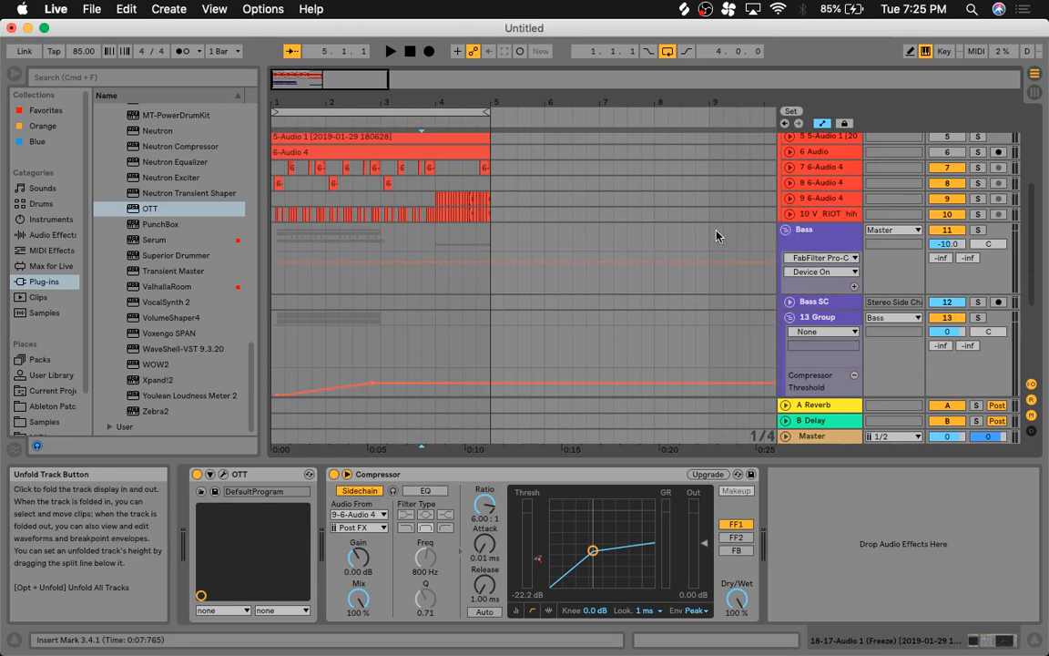
scroll(454, 225, "down", 5)
scroll(454, 225, "up", 5)
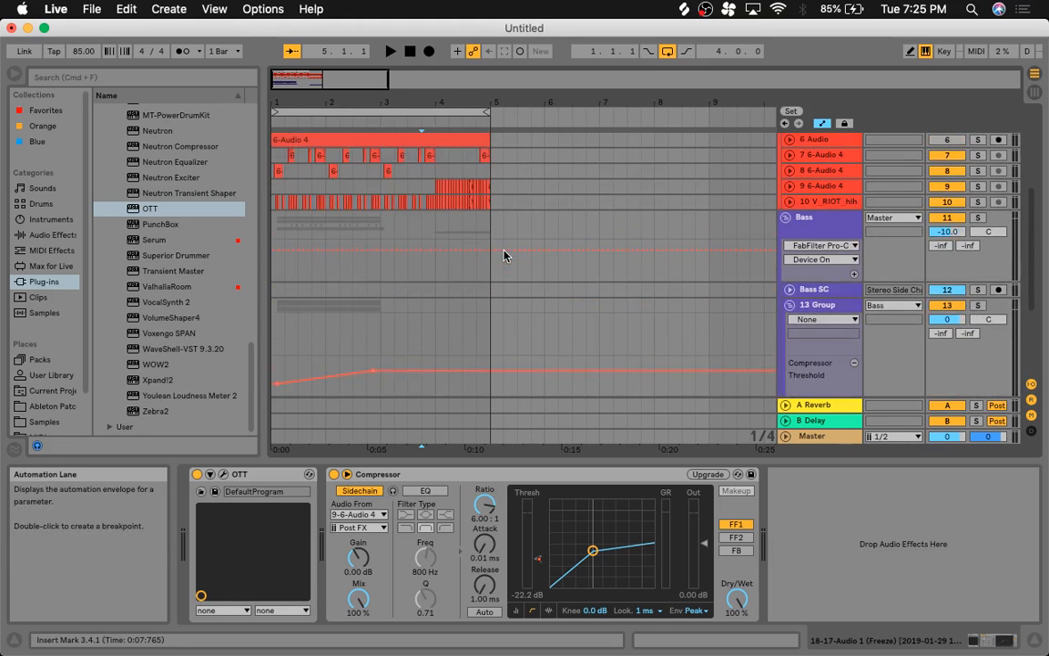
left_click(793, 308)
scroll(623, 291, "up", 2)
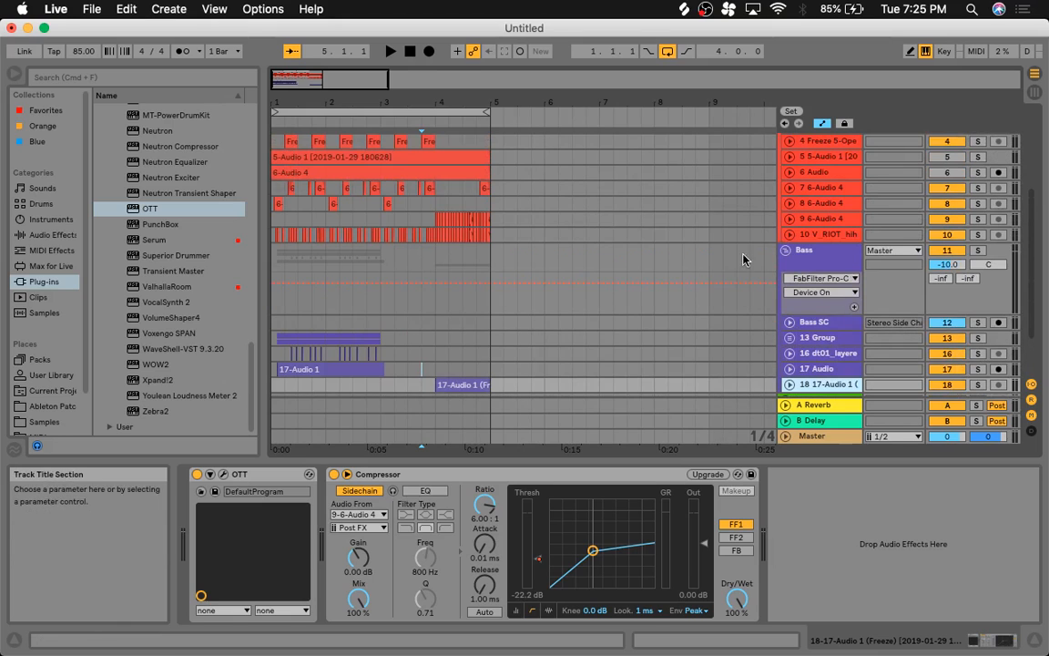
Step: Fold the Sidechain track, collapse the Drums and Bass groups, and set the insert marker to 1.1.1
scroll(711, 253, "down", 3)
scroll(679, 246, "up", 10)
scroll(679, 246, "down", 10)
scroll(760, 256, "up", 3)
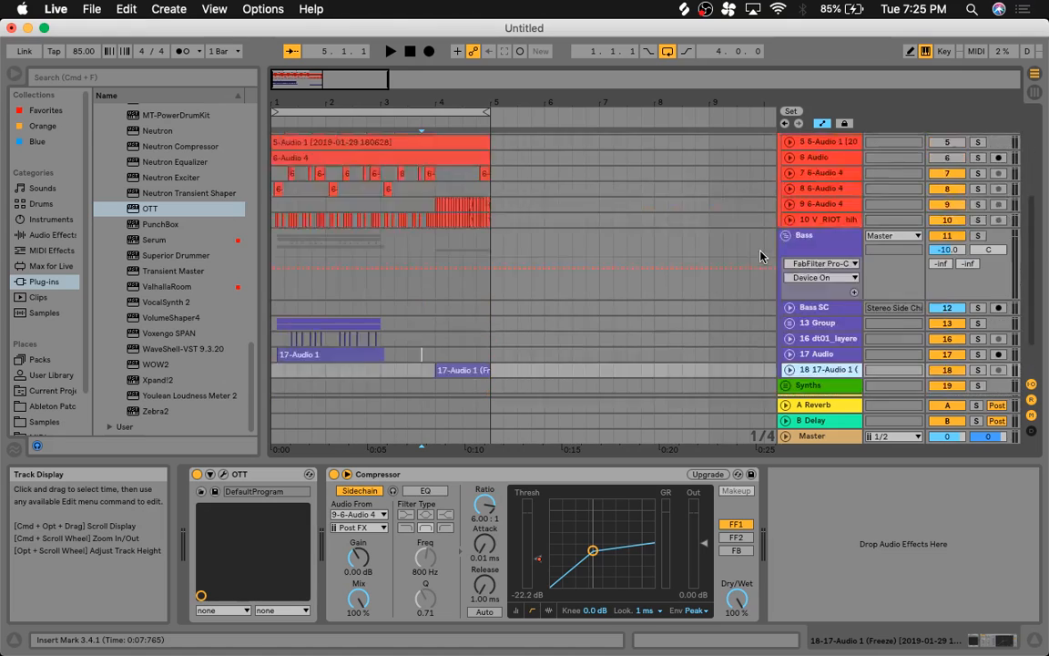
scroll(760, 256, "up", 6)
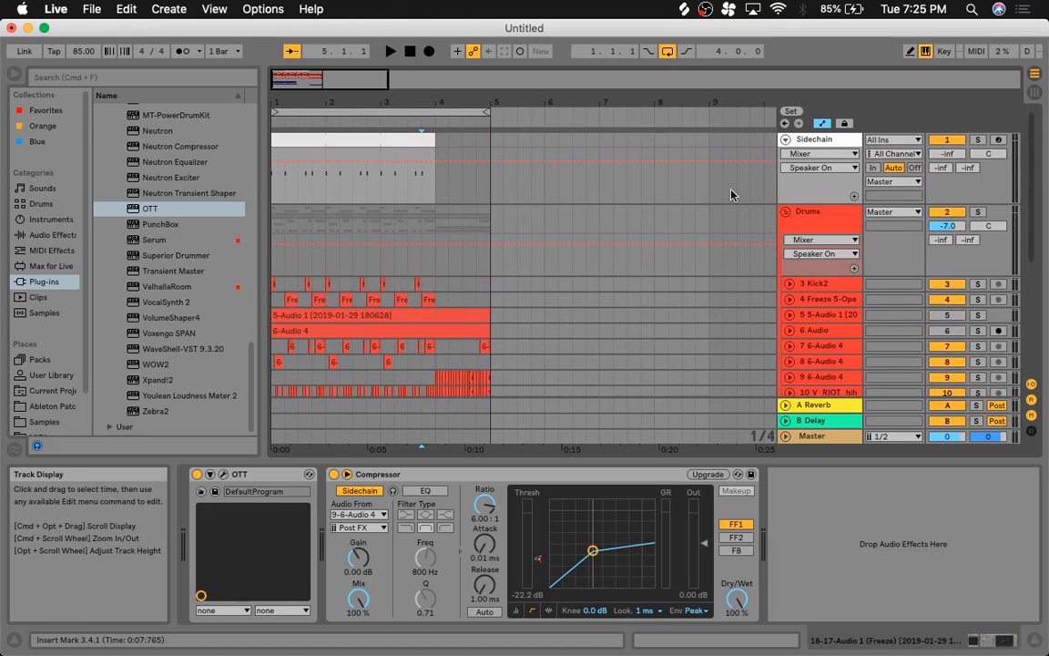
left_click(785, 139)
left_click(786, 155)
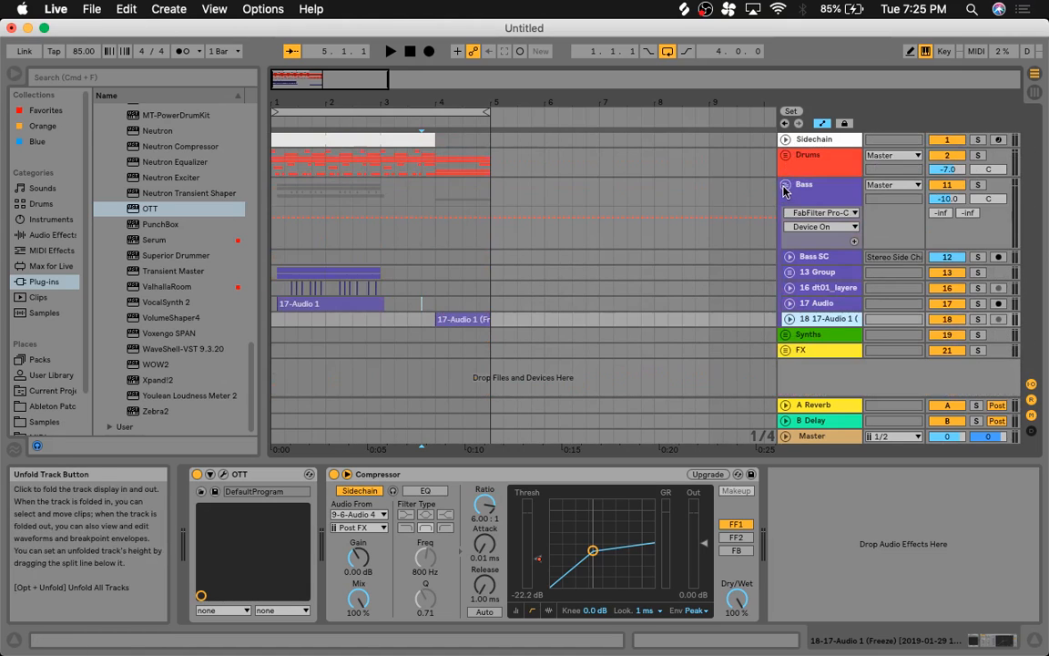
left_click(786, 184)
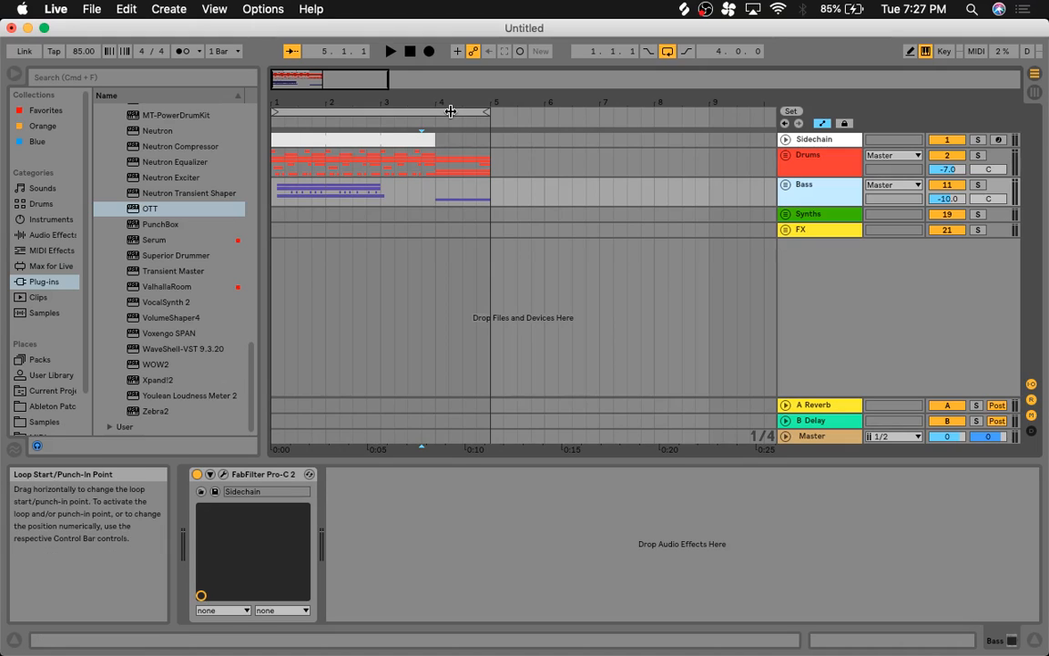
left_click(297, 194)
key("Home")
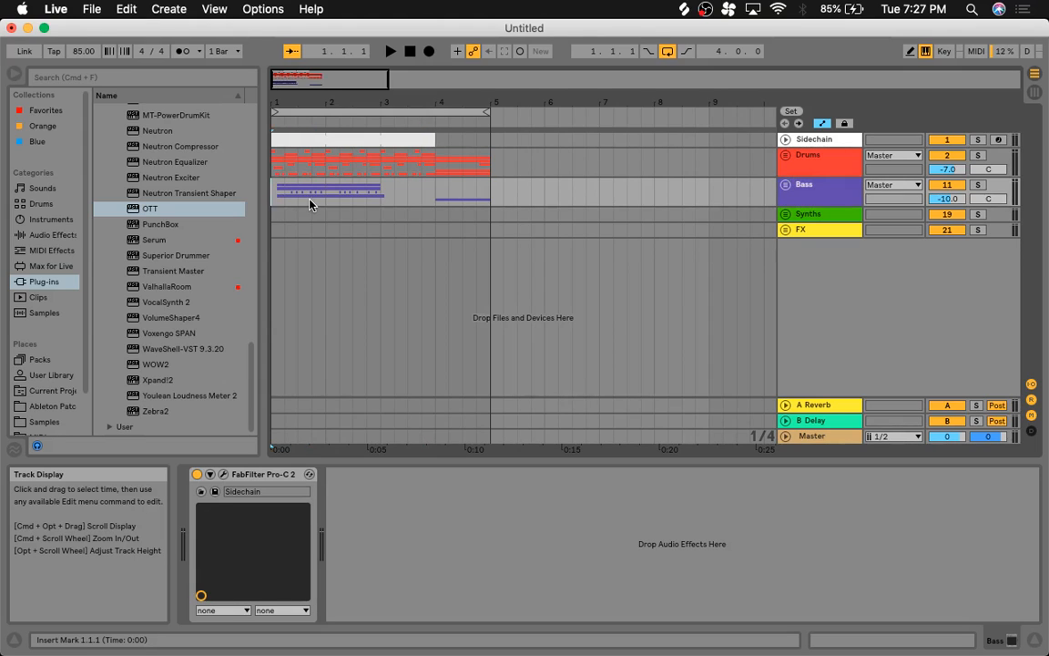
Step: Play the full arrangement from 1.1.1 and again from 3.4.1 to hear the mix, raising the system volume
key("space")
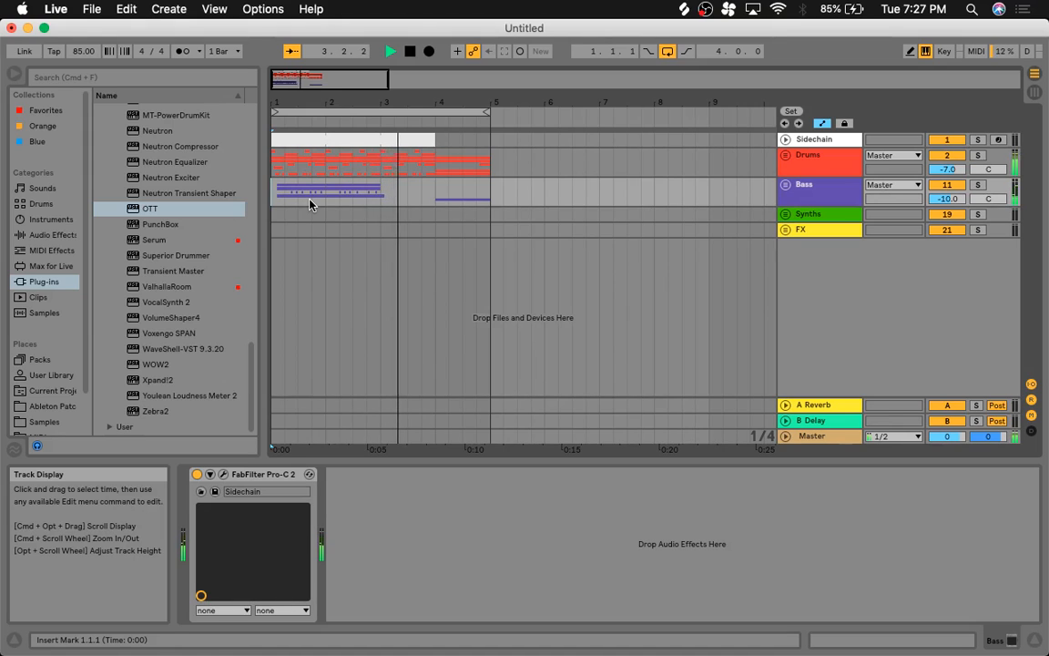
key("space")
left_click(421, 193)
key("space")
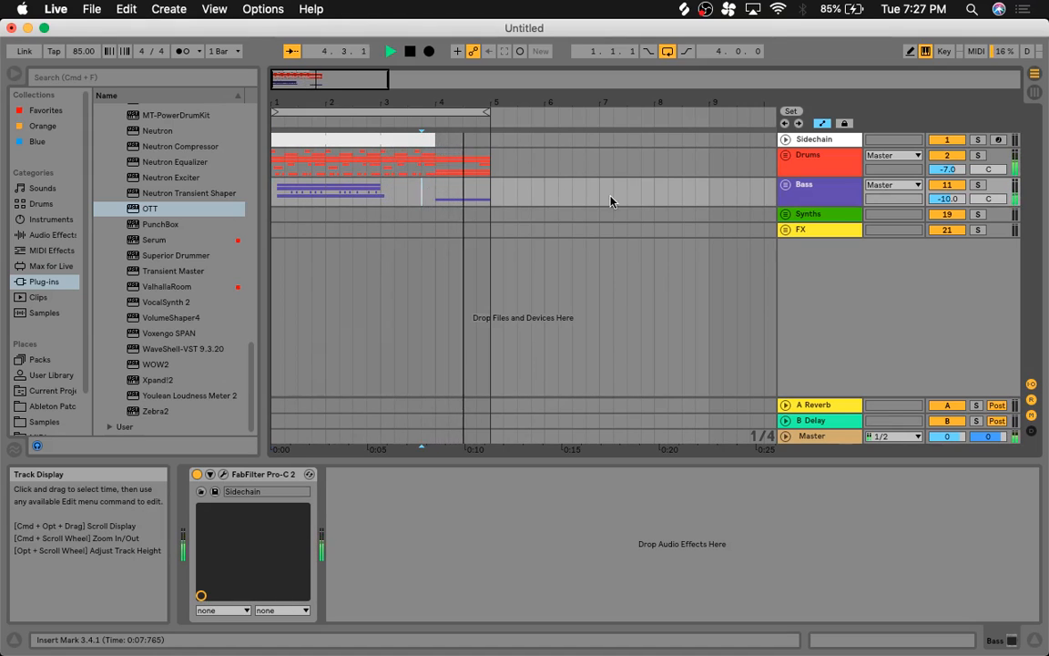
key("XF86AudioRaiseVolume")
key("space")
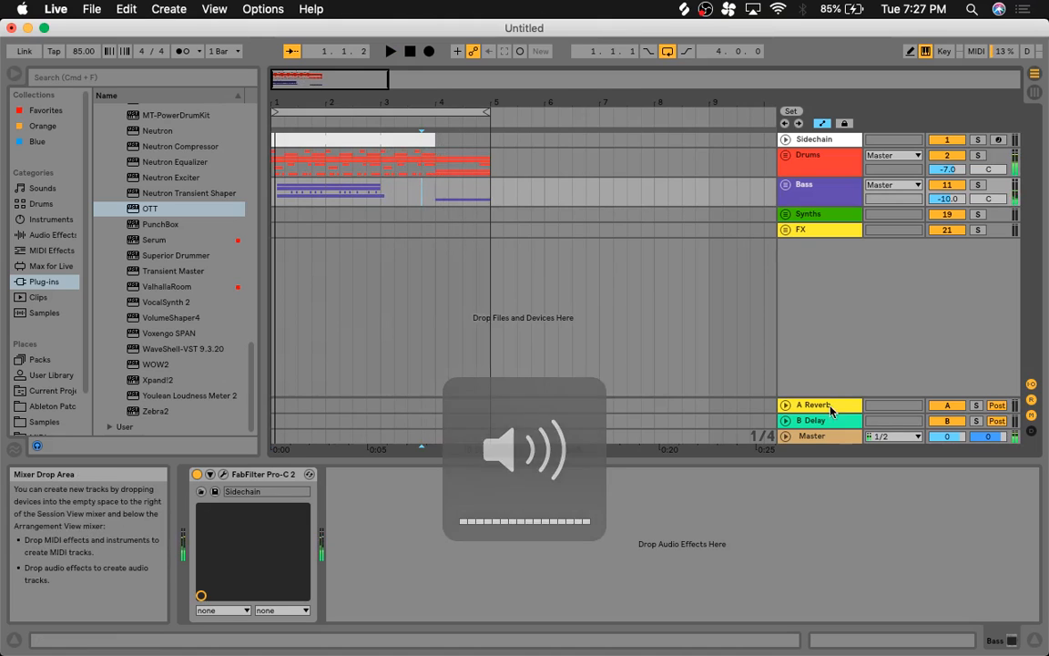
Step: Activate the FabFilter Pro-L limiter on the Master track and lower the system volume four steps
left_click(808, 435)
left_click(196, 475)
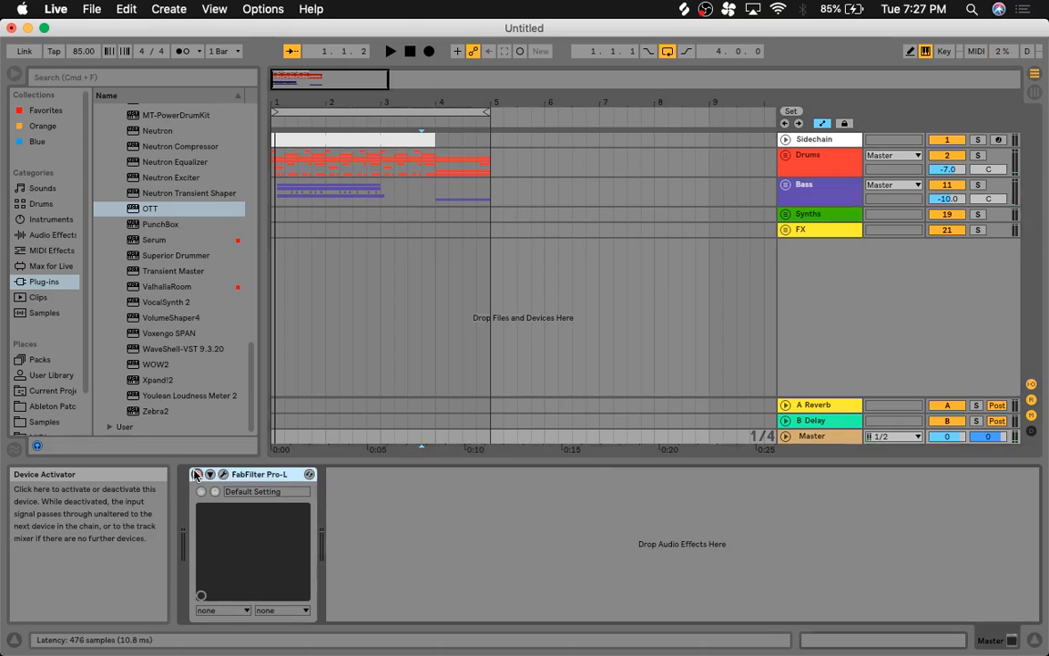
key("XF86AudioLowerVolume")
key("XF86AudioLowerVolume")
key("XF86AudioLowerVolume")
key("XF86AudioLowerVolume")
Step: Play the arrangement from the start through bar 4 to hear the limited master, raising the system volume two steps
left_click(293, 202)
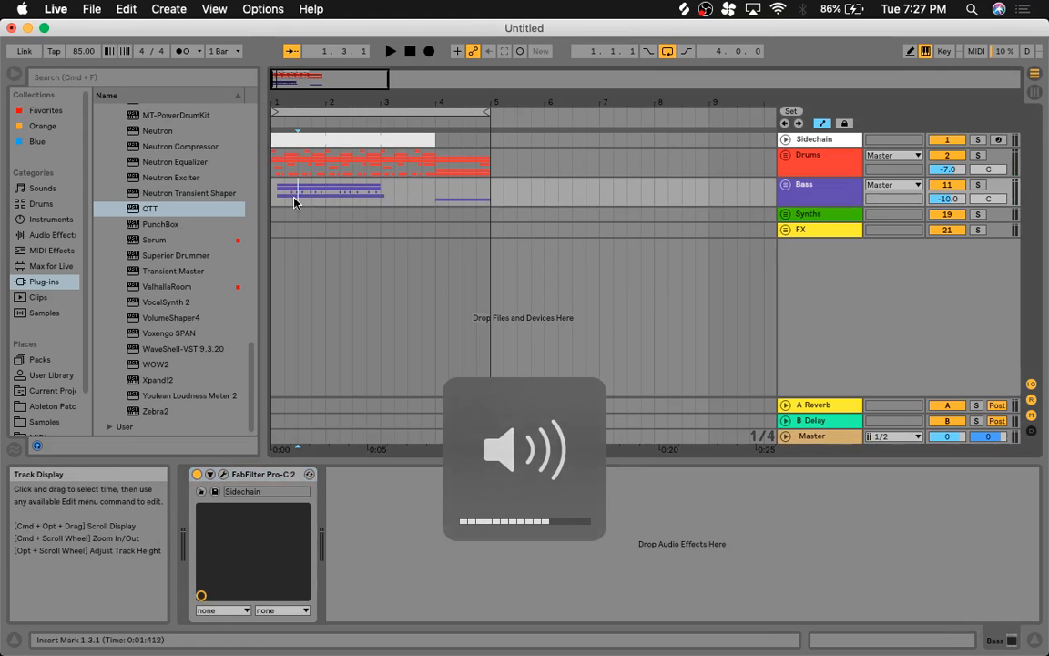
key("space")
key("XF86AudioRaiseVolume")
key("XF86AudioRaiseVolume")
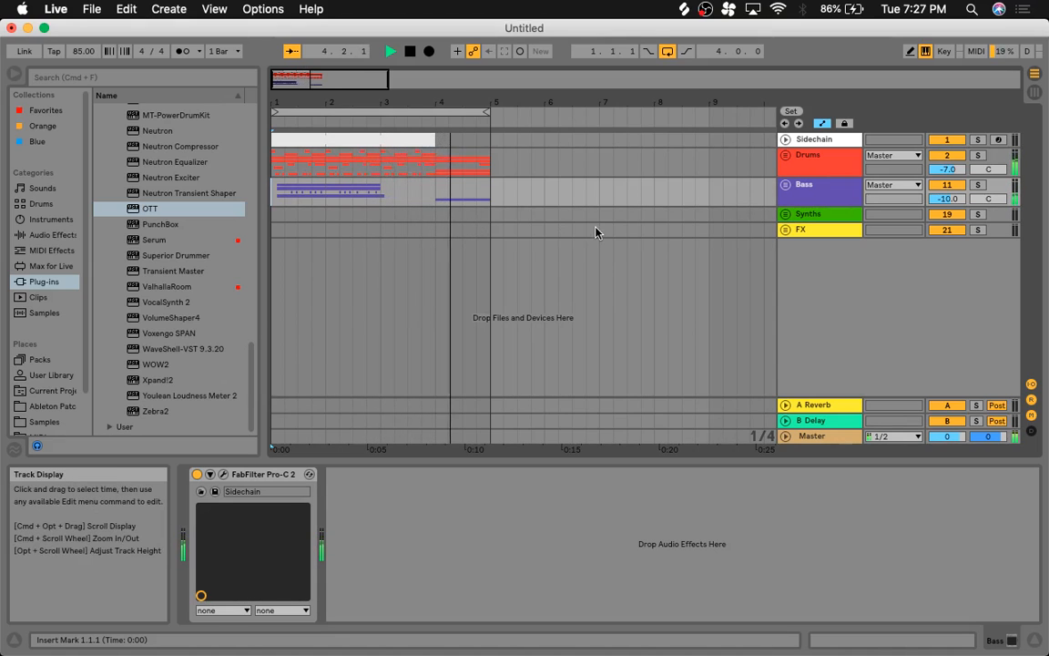
key("space")
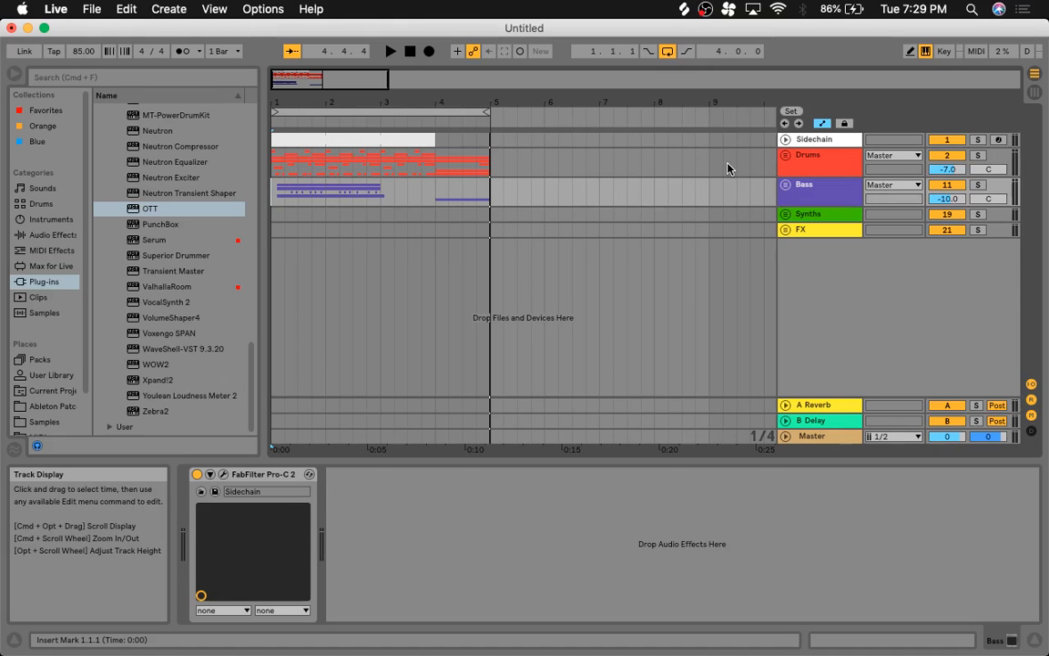
Step: Show all open windows and switch to Google Chrome
key("ctrl+Up")
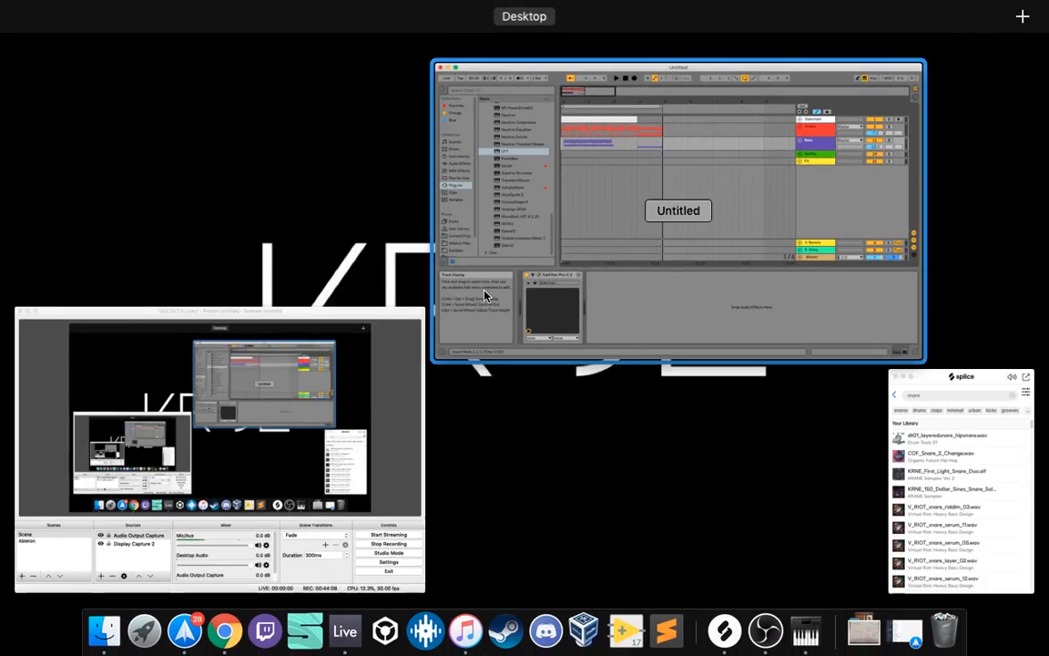
left_click(225, 631)
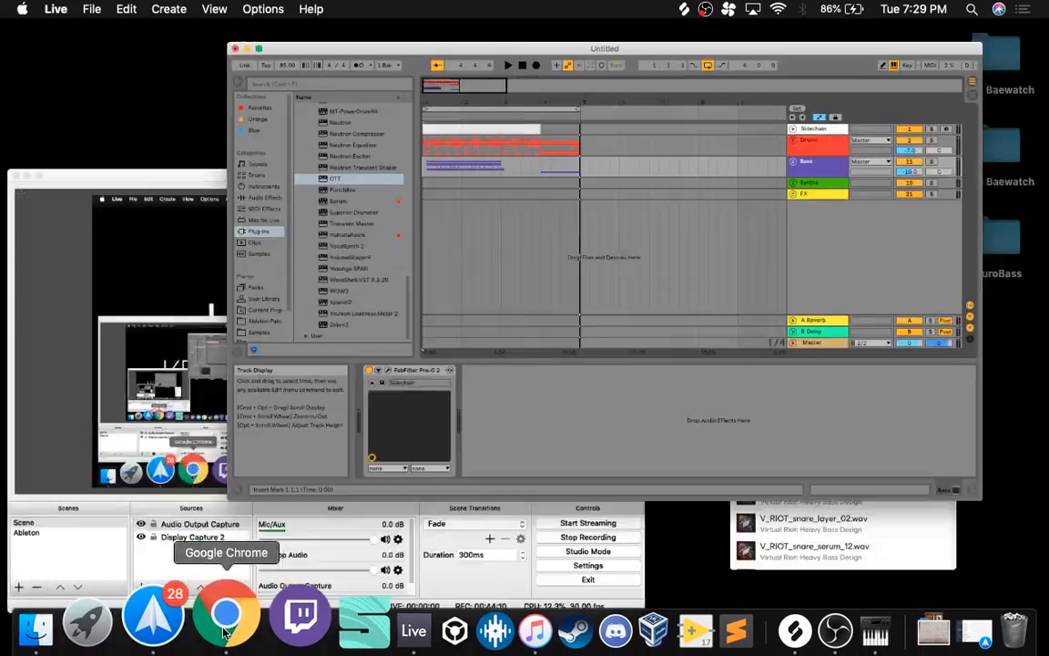